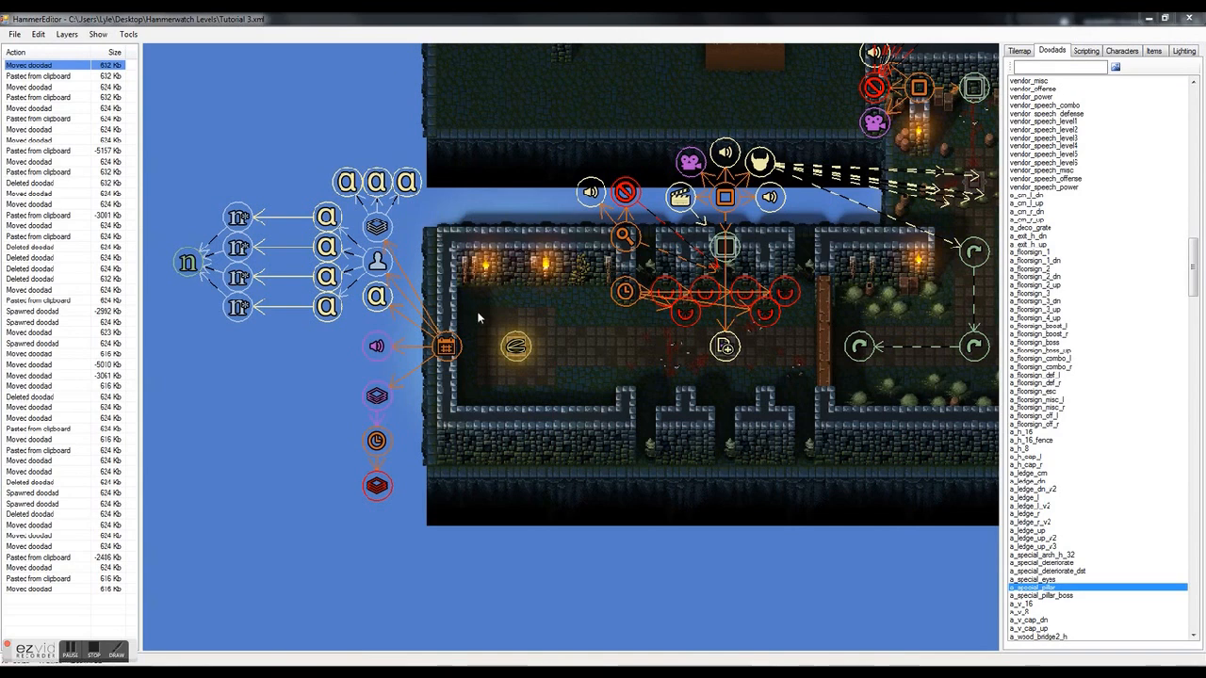
Survey the lower-left area of the Tutorial 3 level around the start room, and launch a test play of it
scroll(479, 318, "down", 2)
scroll(478, 318, "down", 3)
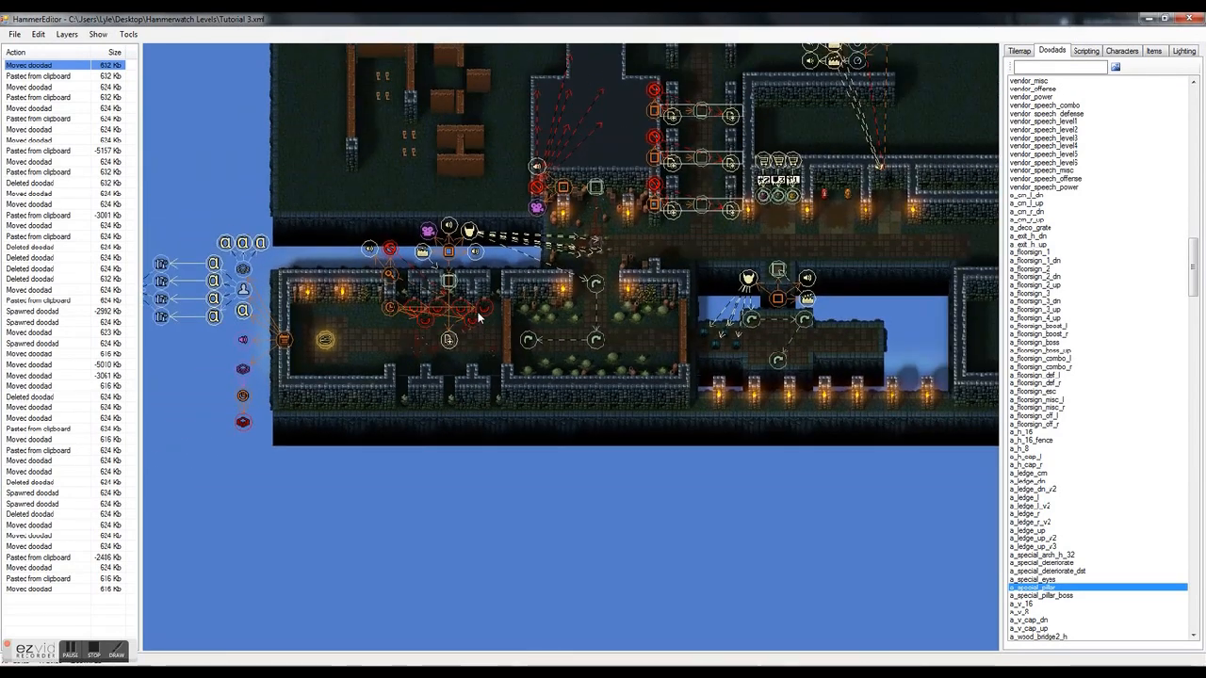
middle_click_drag(607, 312, 607, 211)
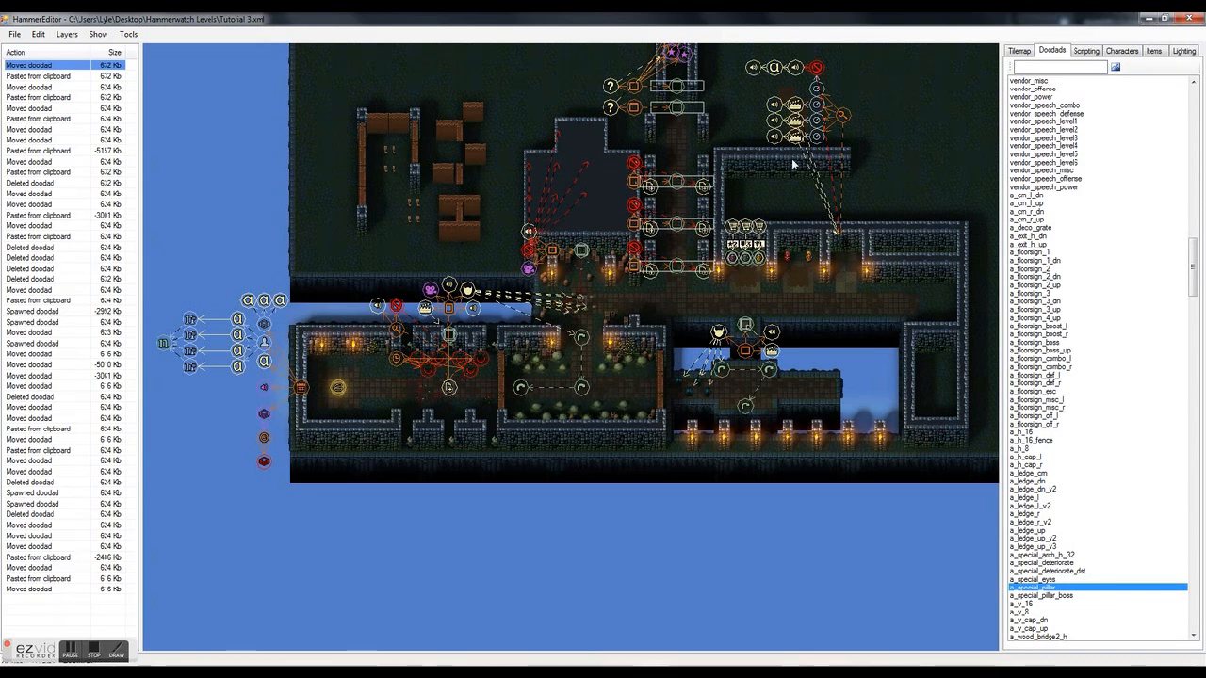
scroll(667, 313, "up", 3)
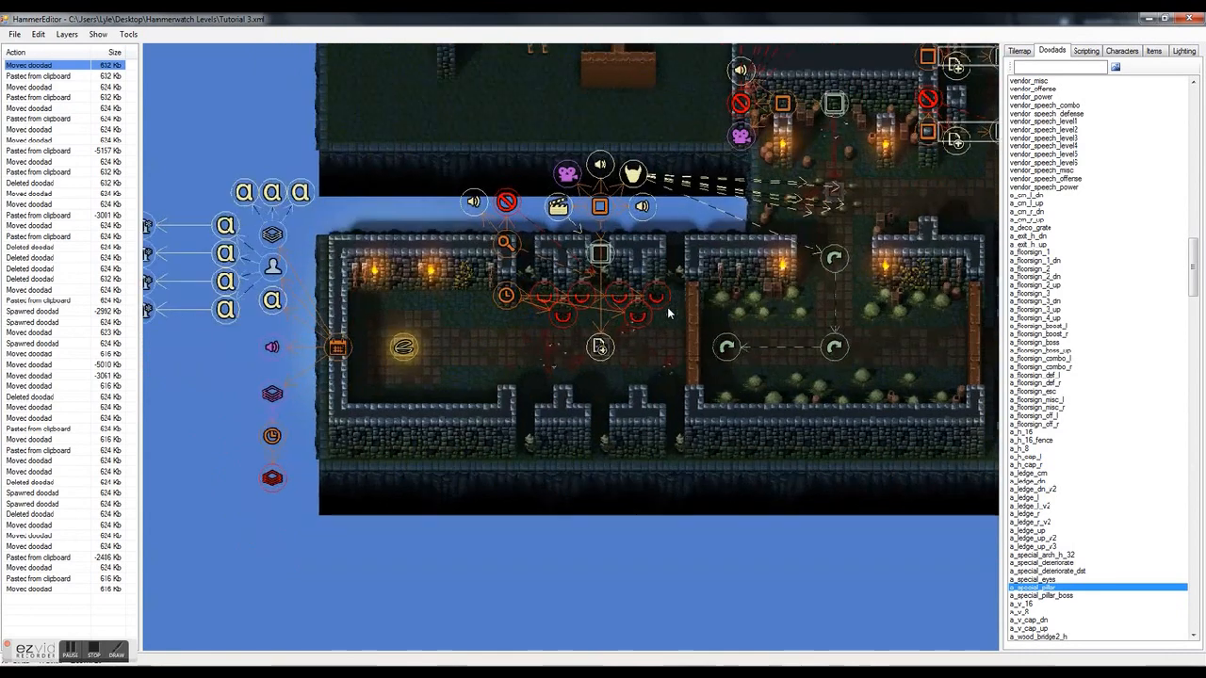
scroll(667, 313, "up", 2)
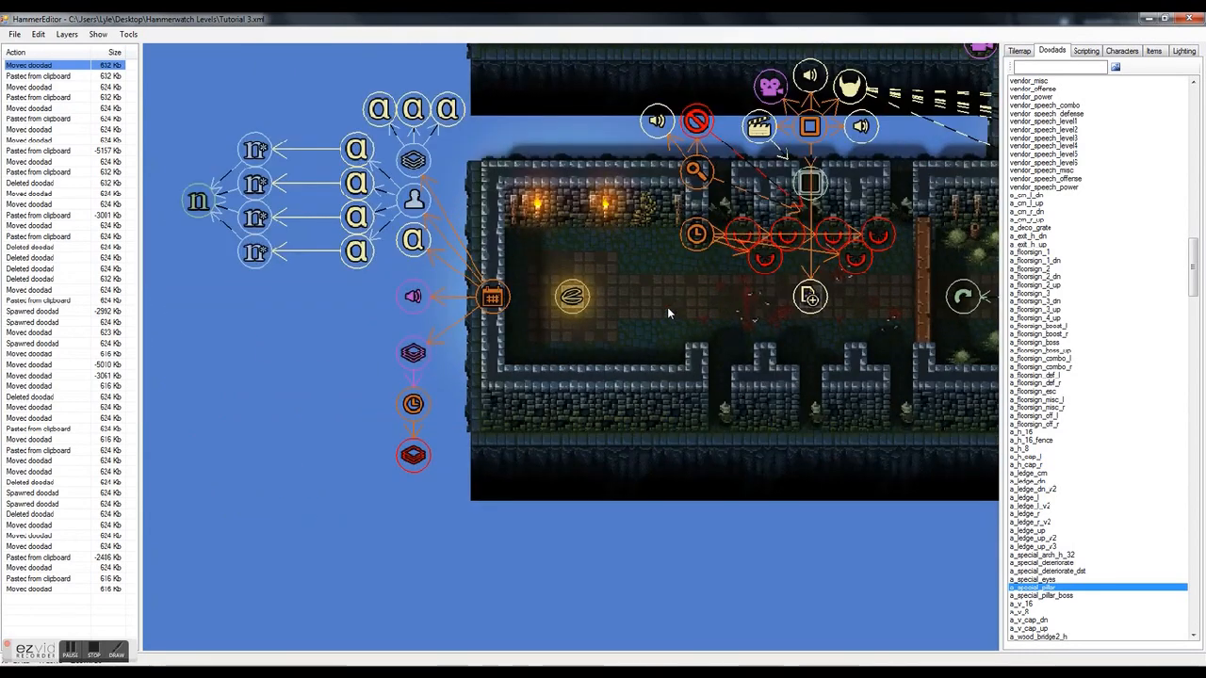
key("F5")
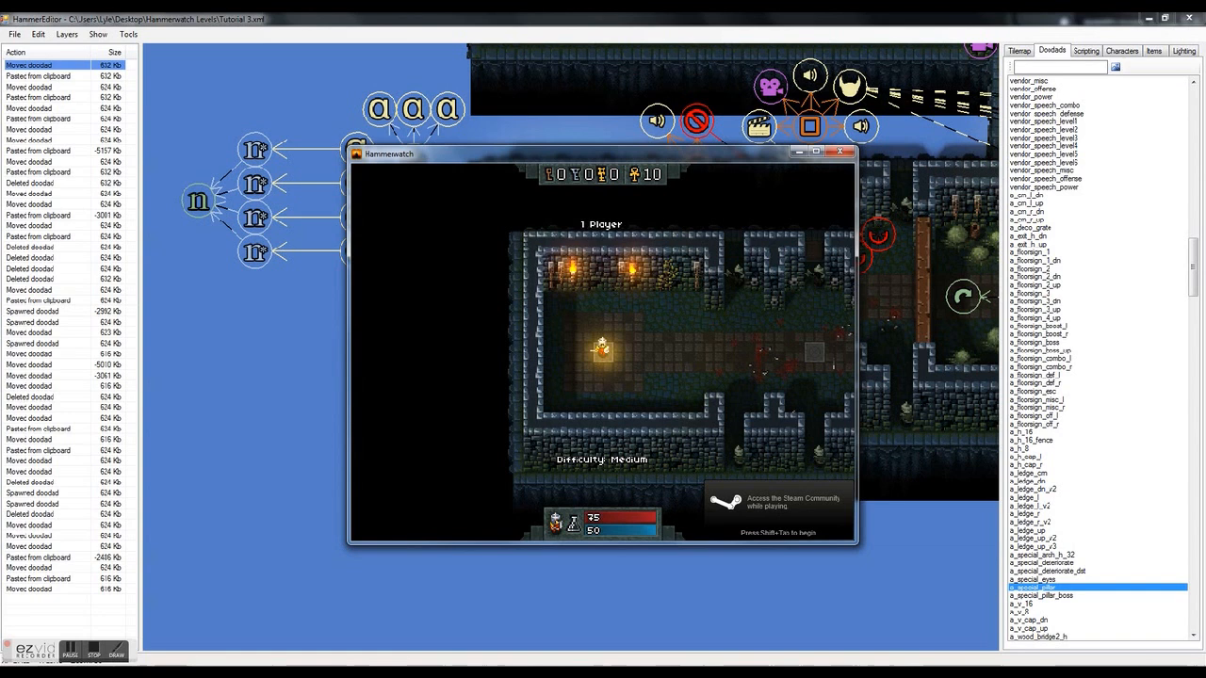
Move the character along the start corridor to the grey floor plate, enter the wall alcove above it, and collect the key
key("d")
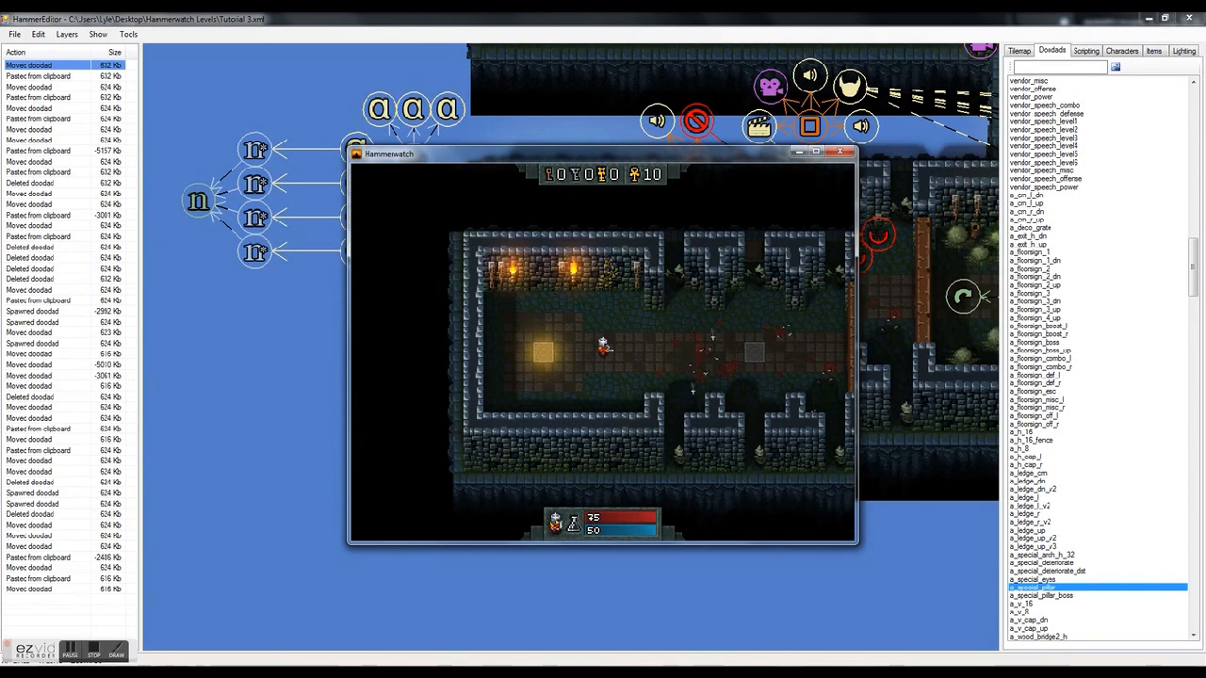
key("d")
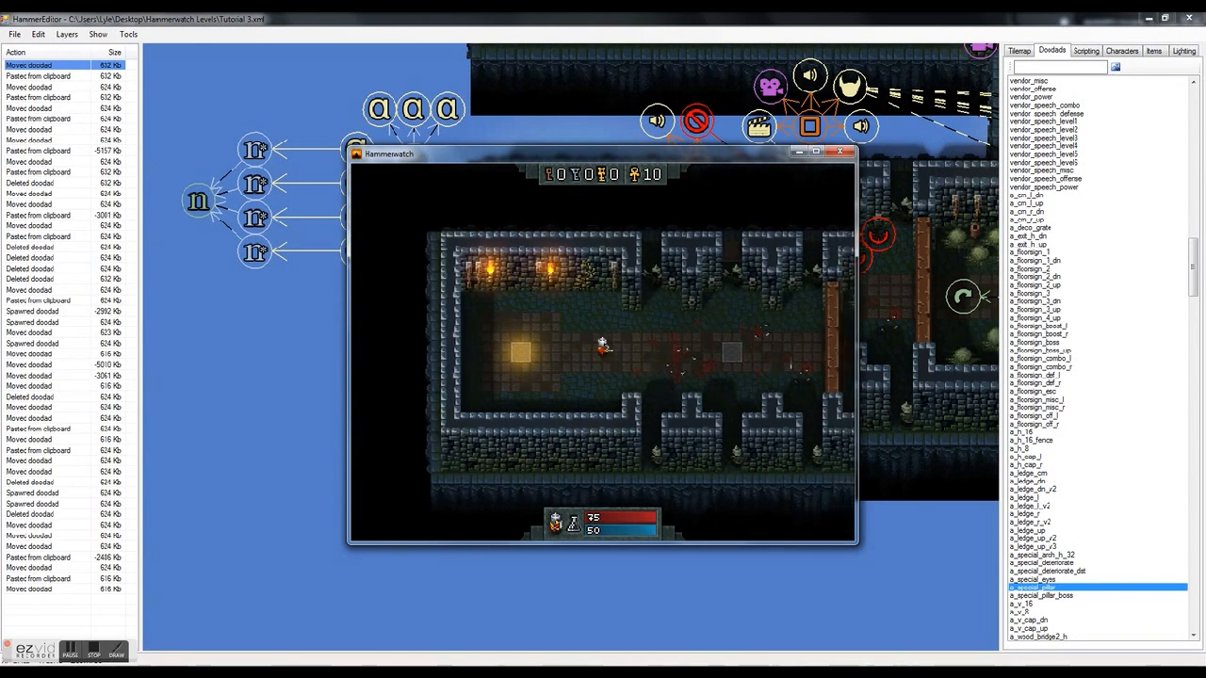
key("d")
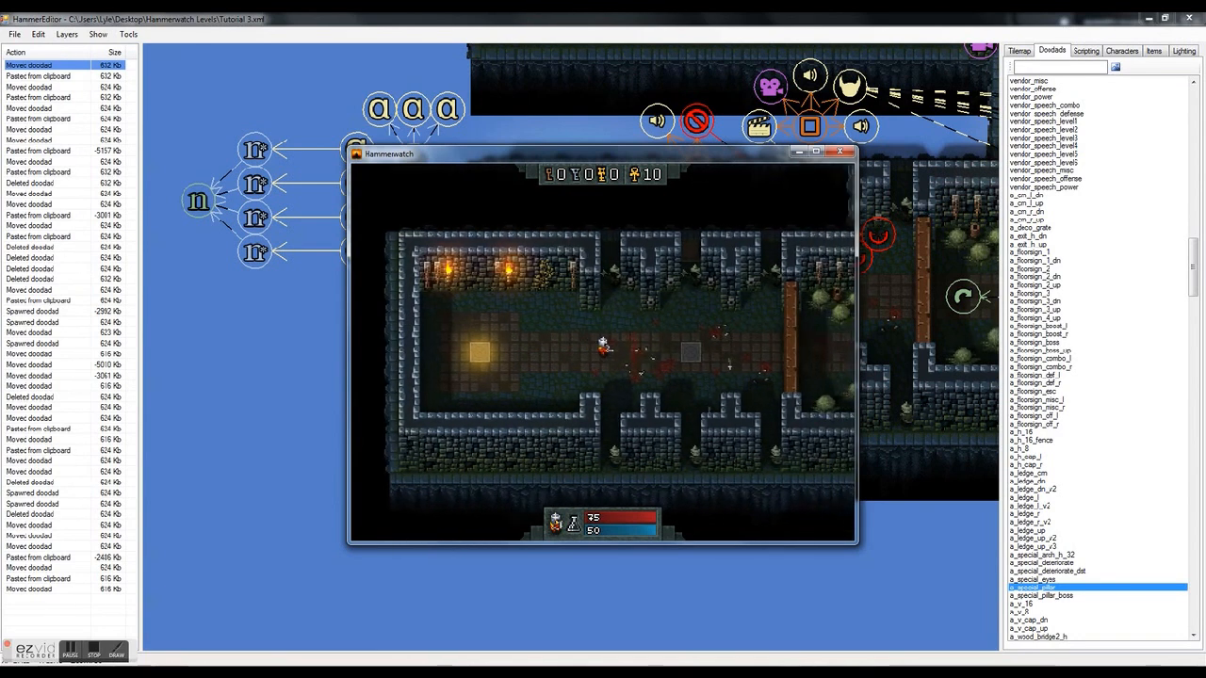
key("d")
key("w")
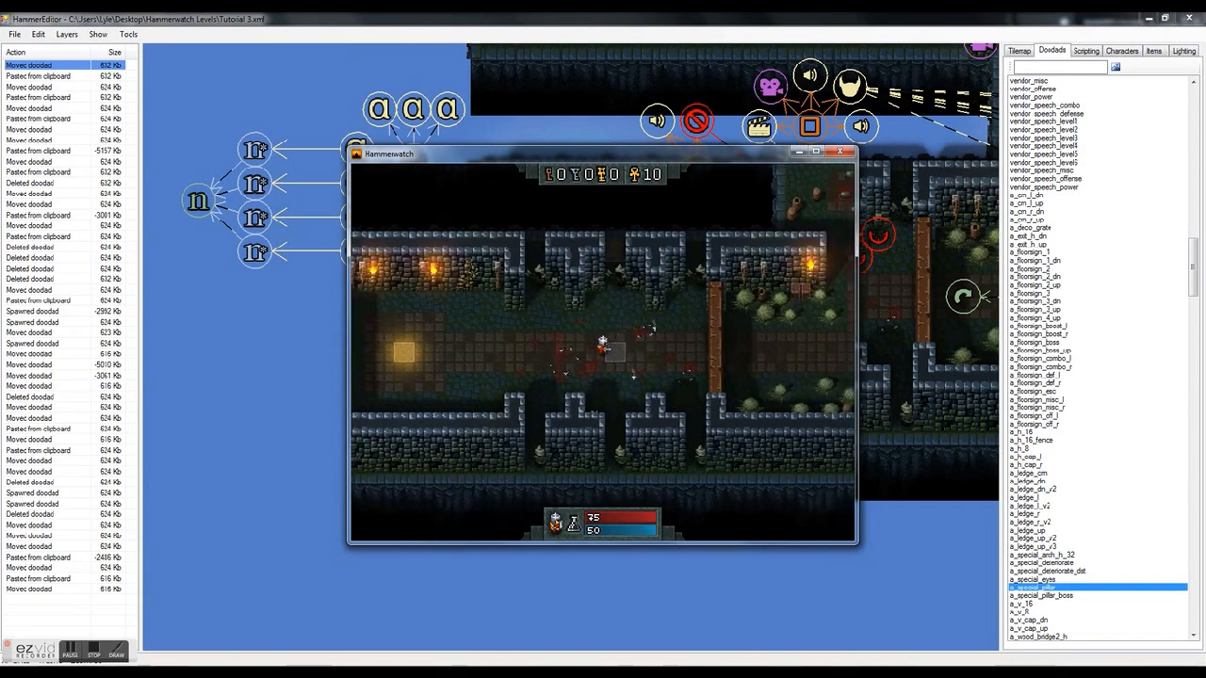
key("w")
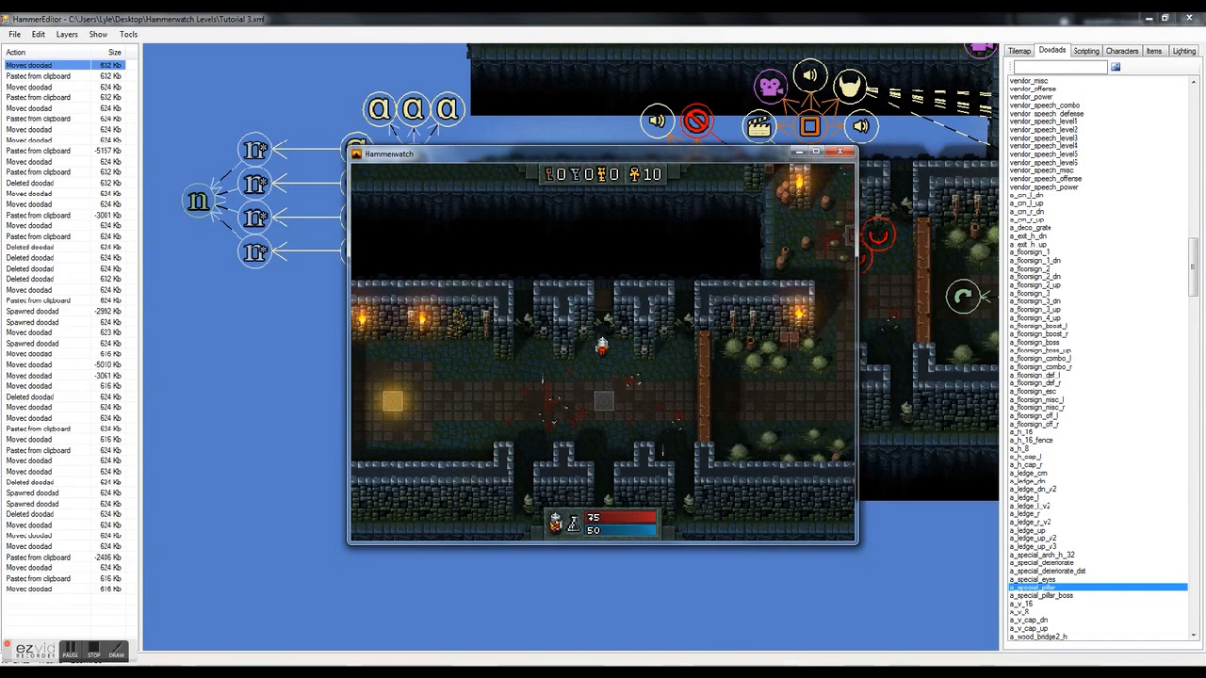
key("w")
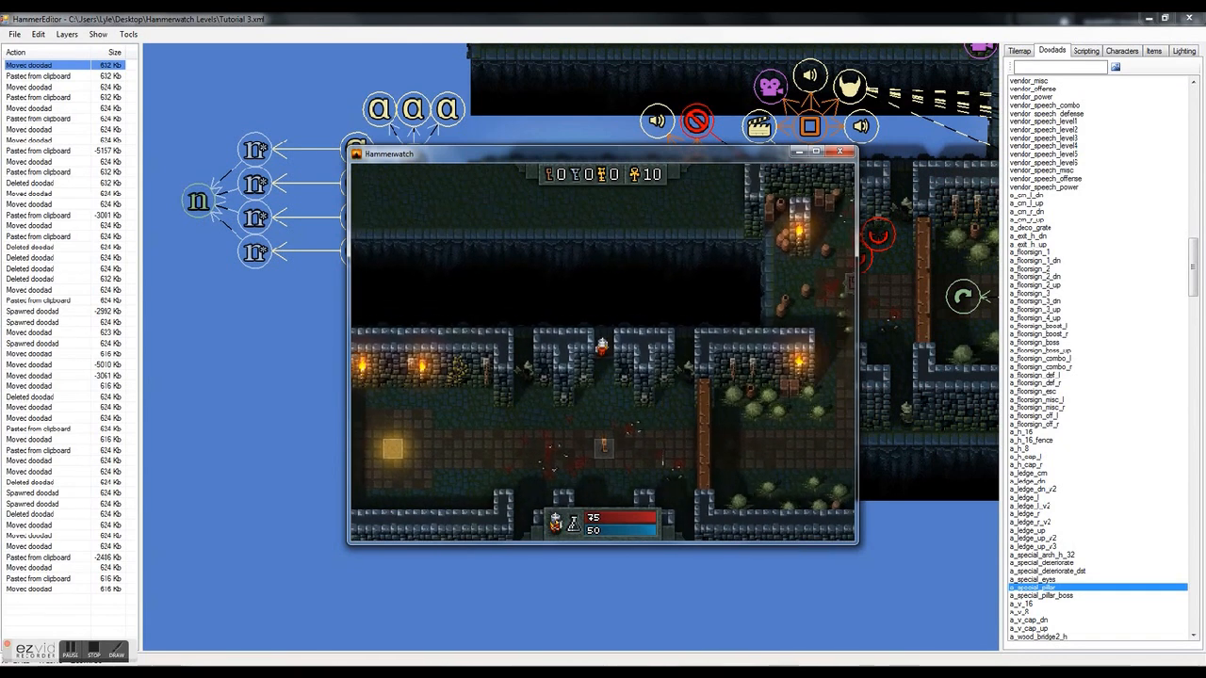
key("s")
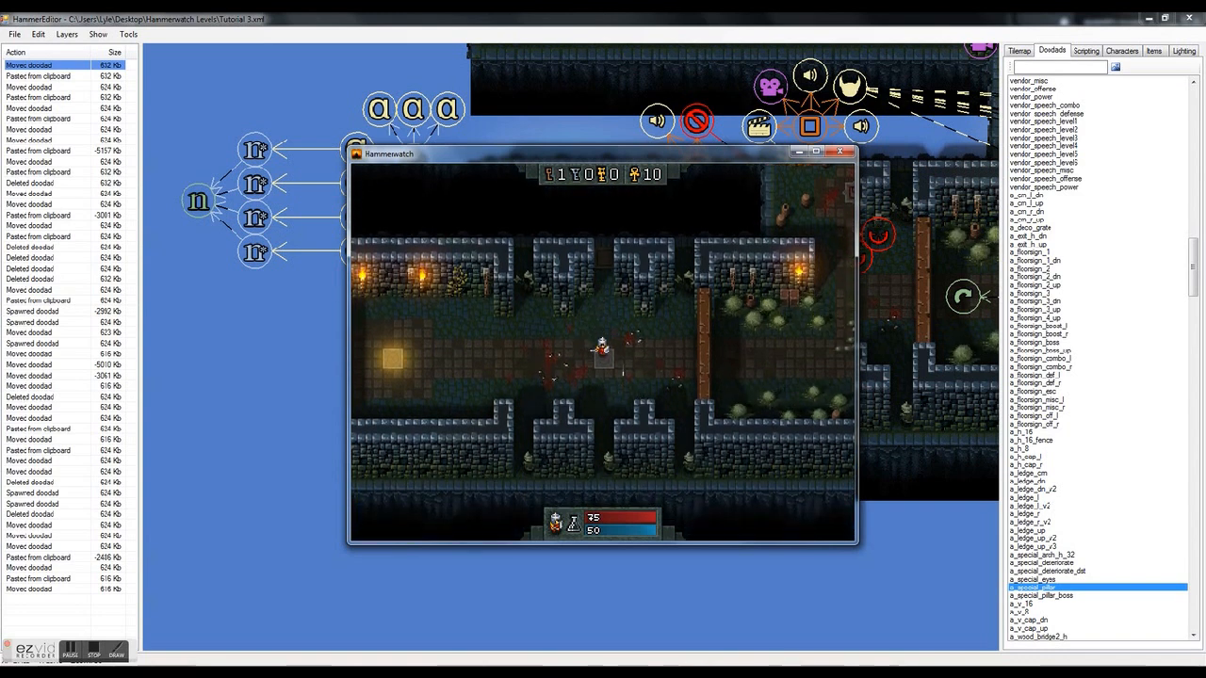
Take the character through the wooden door and the plant-filled room, and activate the checkpoint to the north
key("d")
key("d")
key("w")
key("d")
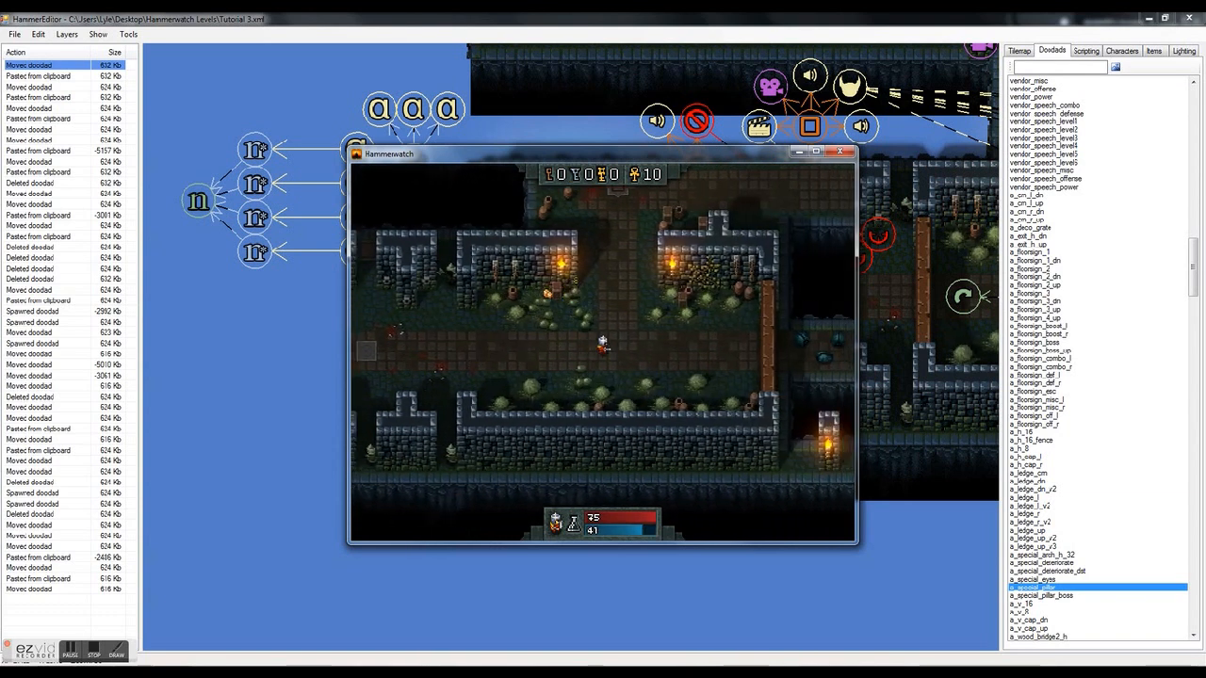
key("w")
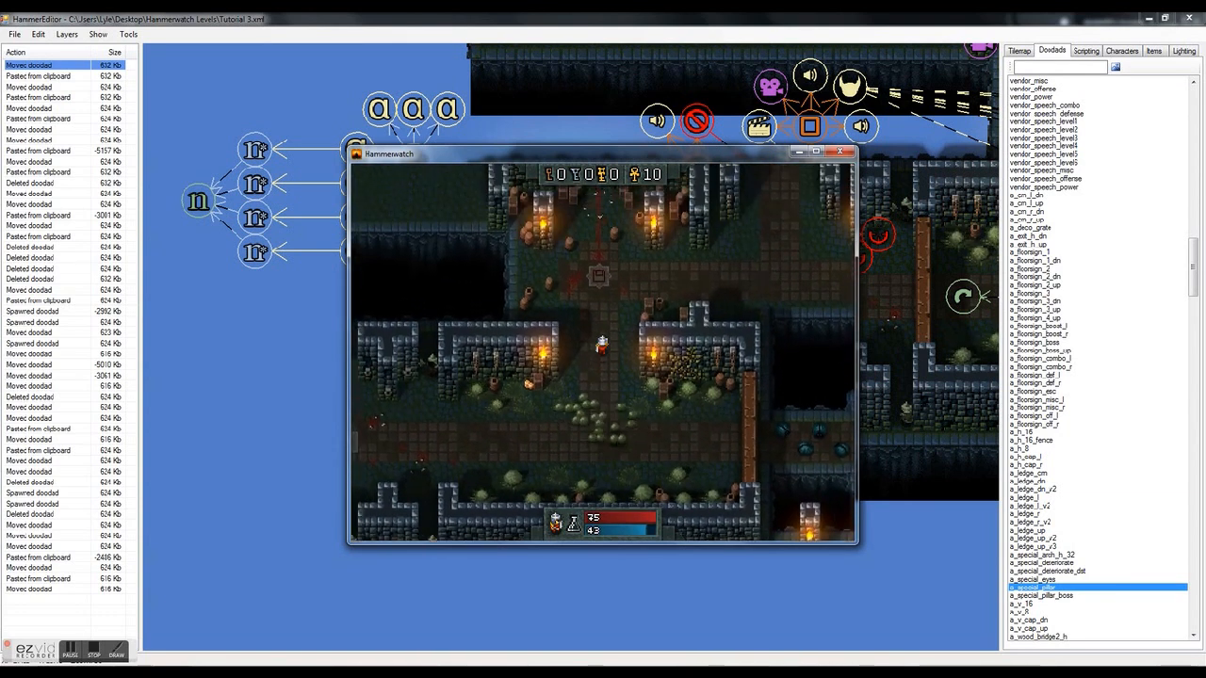
key("s")
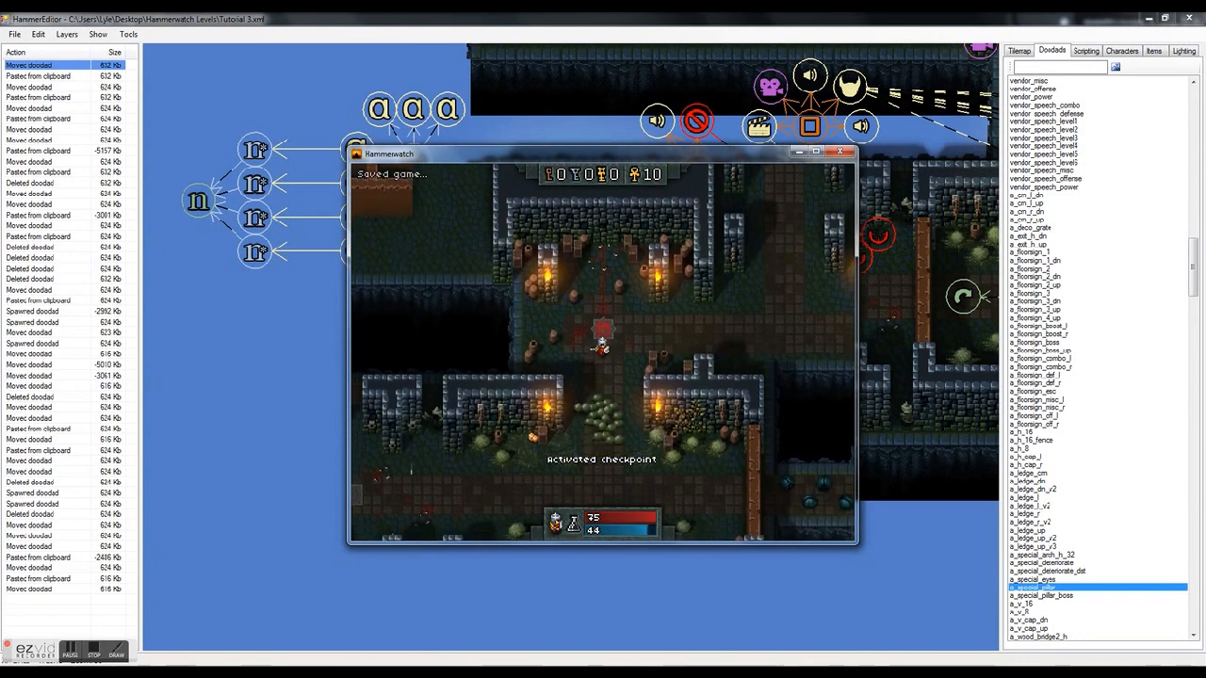
Test the area between the two torches north of the checkpoint by walking the character up to the wall repeatedly
key("w")
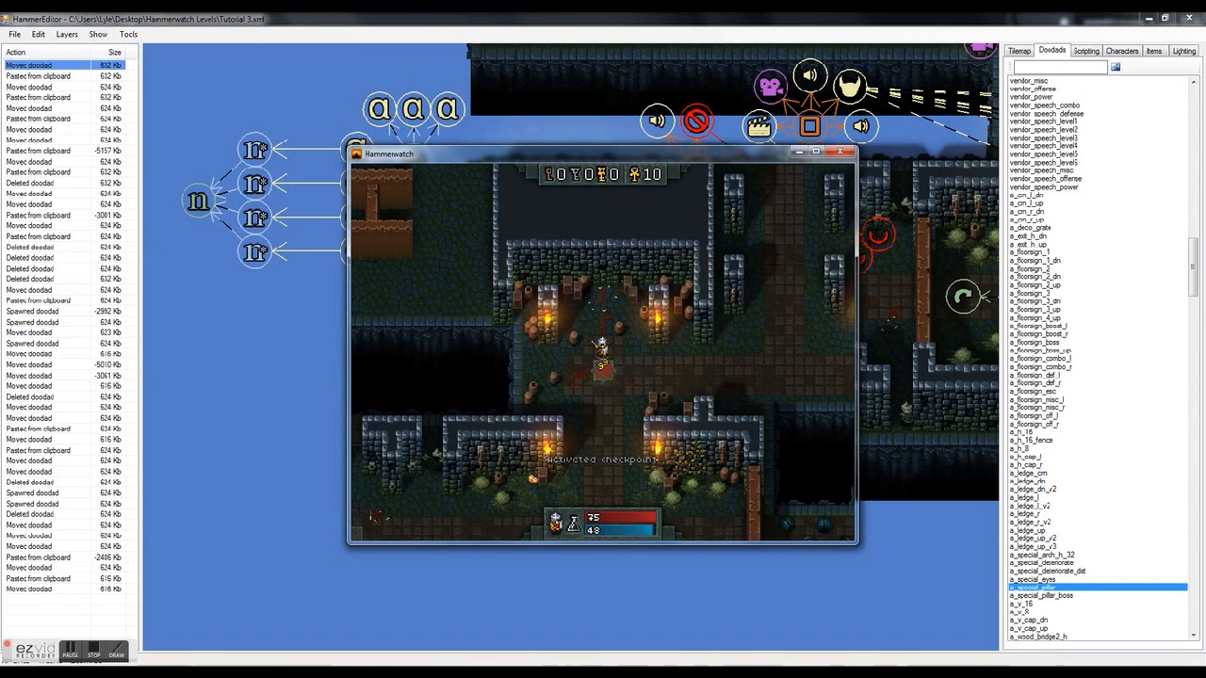
key("w")
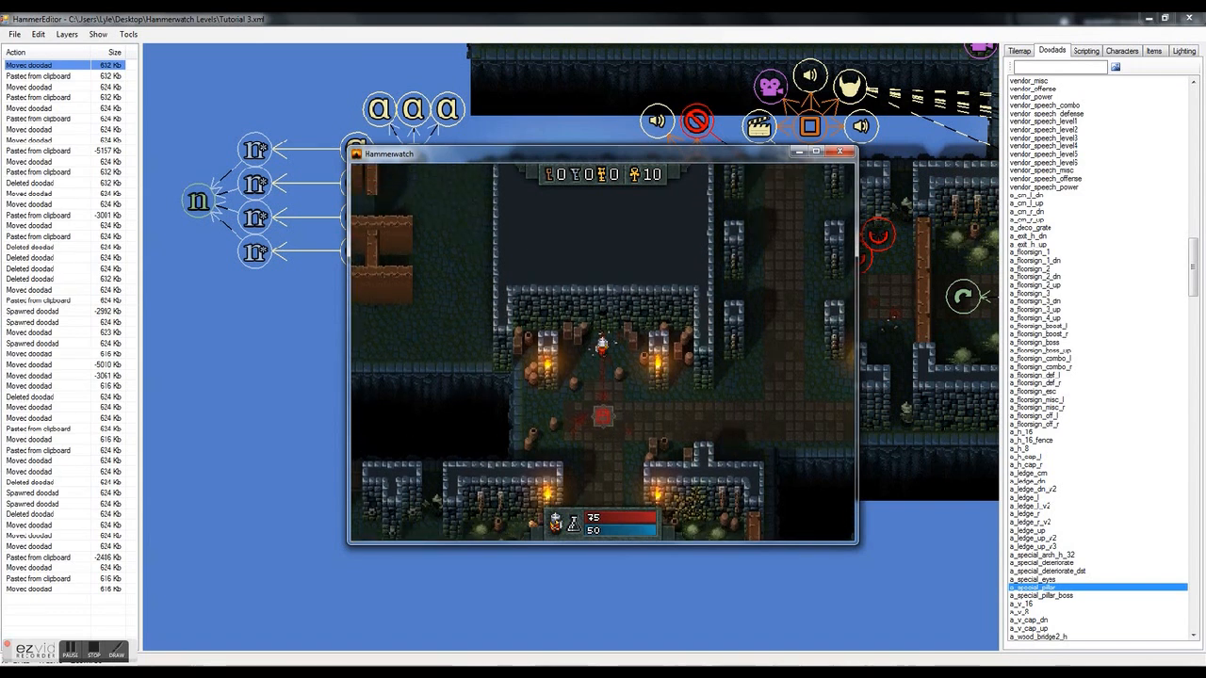
key("w")
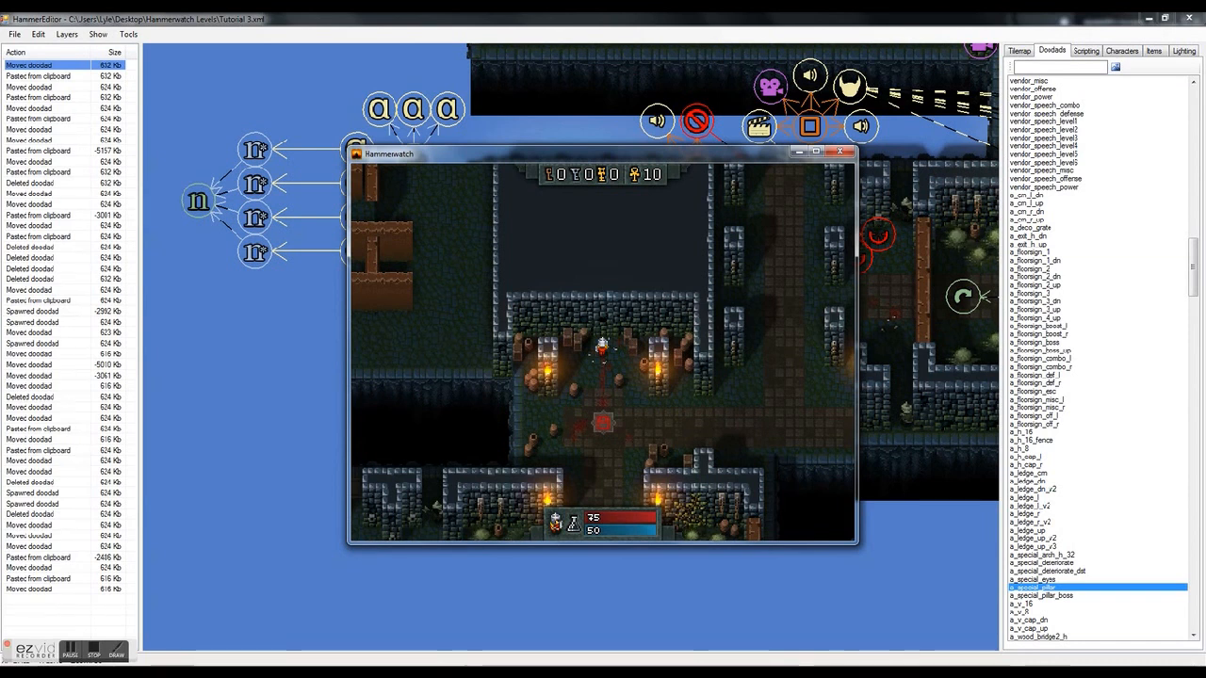
key("w")
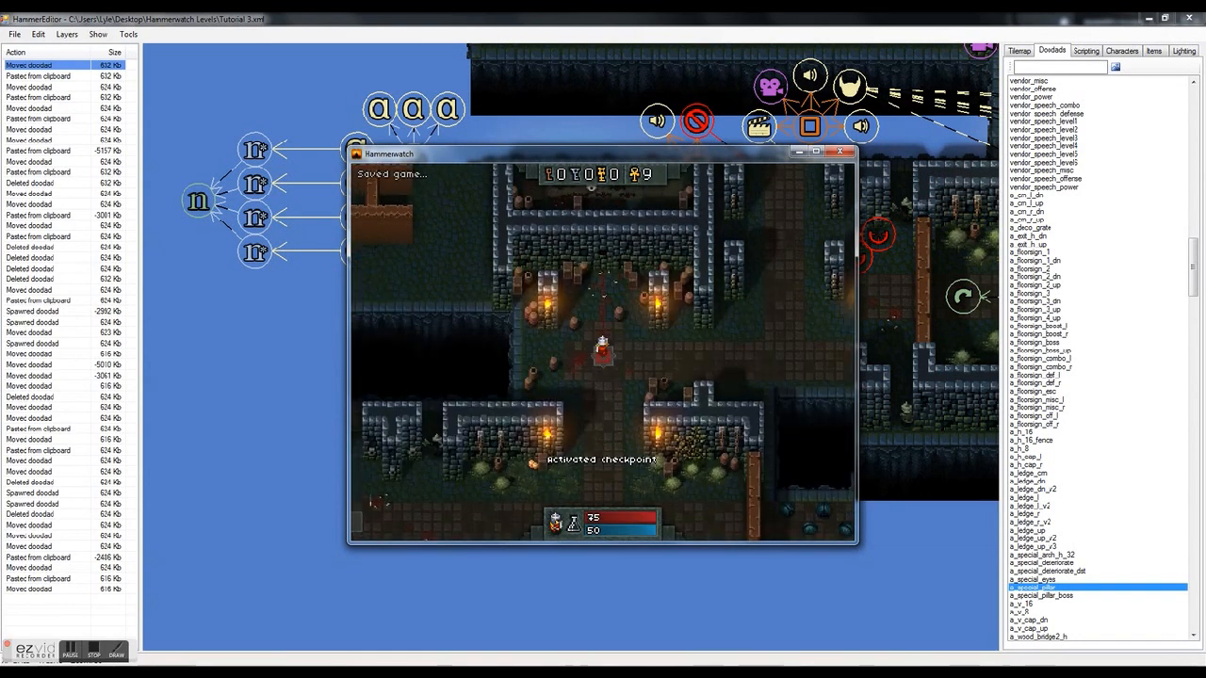
key("w")
key("w")
key("w")
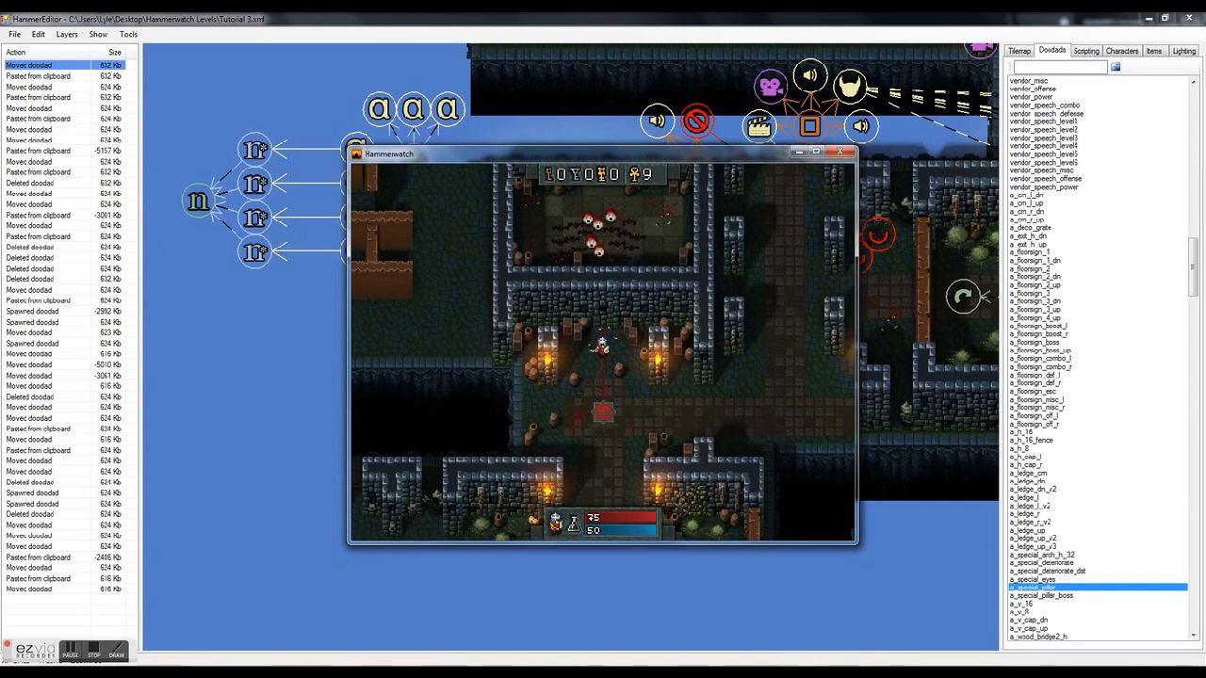
Walk the character east to the vendors, inspect the combo vendor's shop, and close the stray browser window
key("s")
key("d")
key("d")
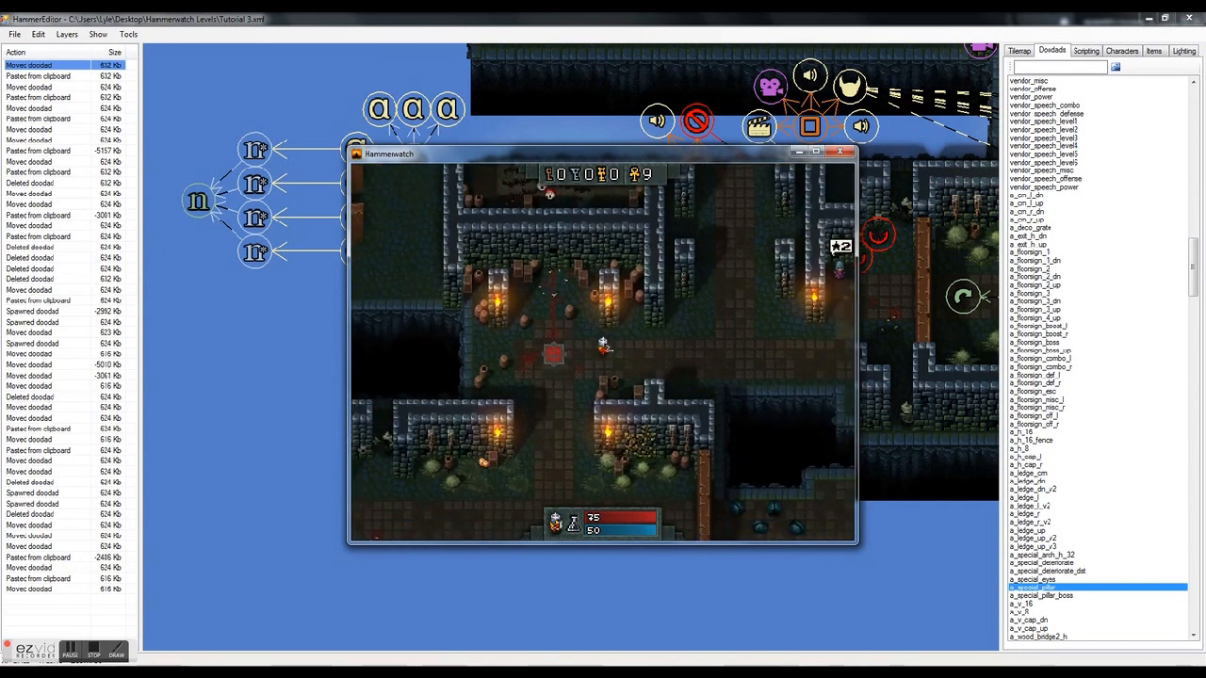
key("d")
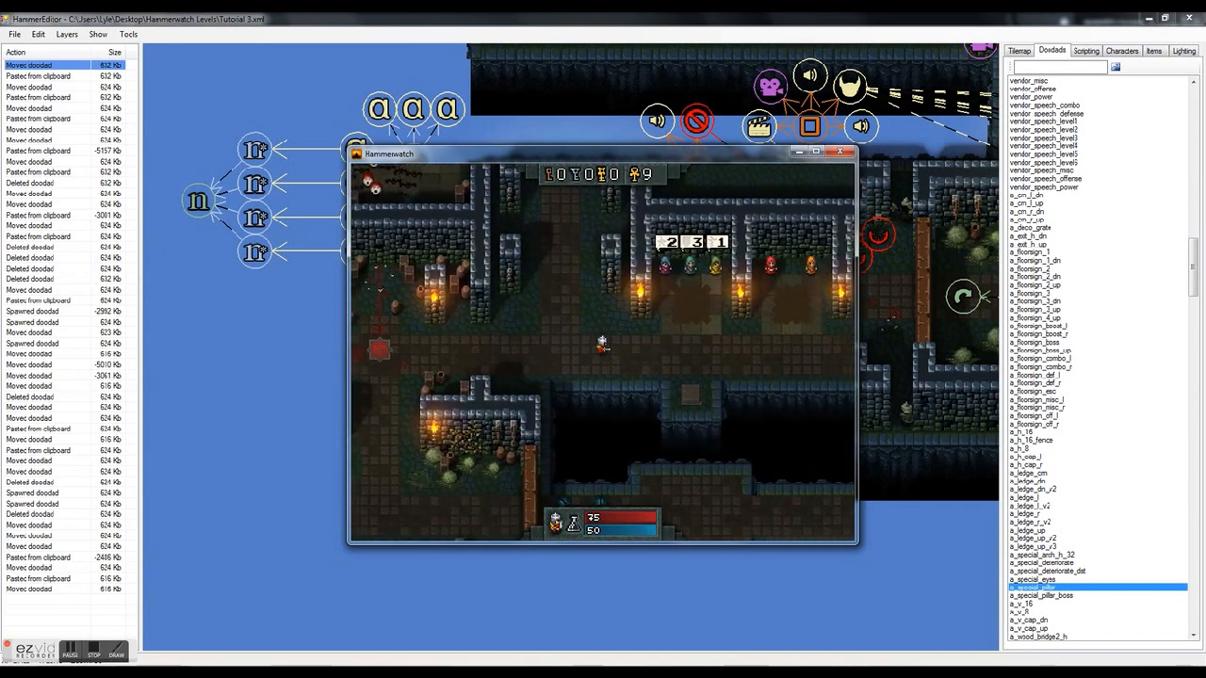
key("w")
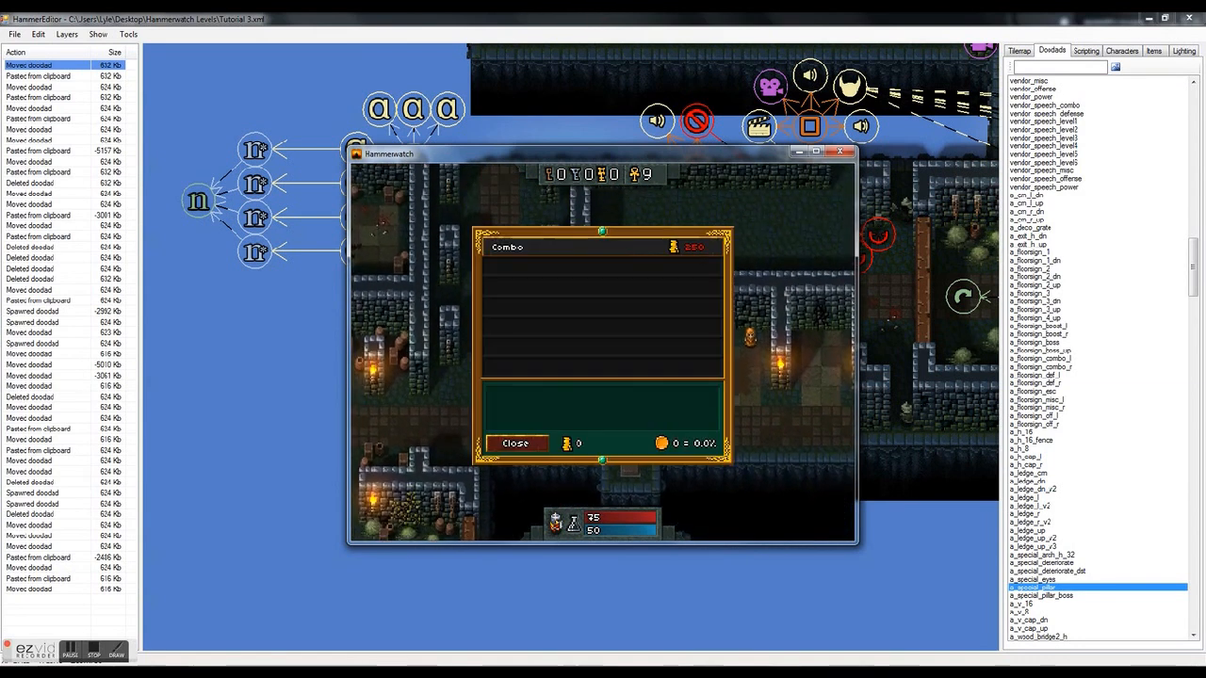
key("Escape")
key("d")
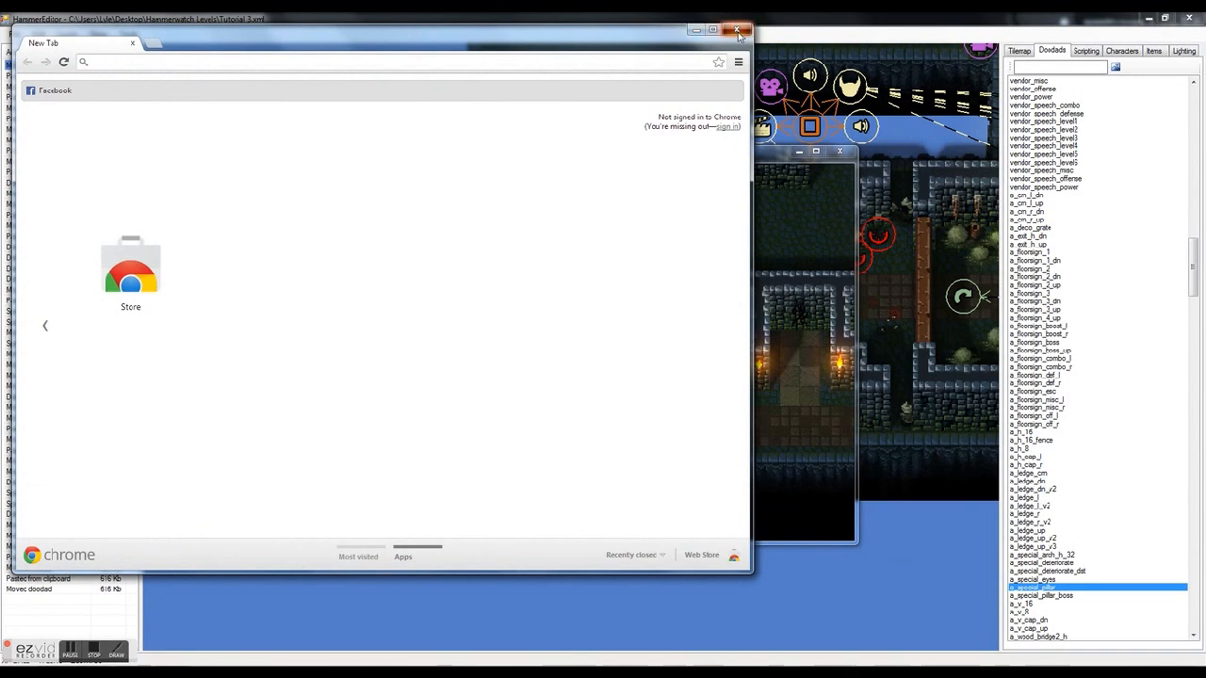
left_click(738, 31)
key("Escape")
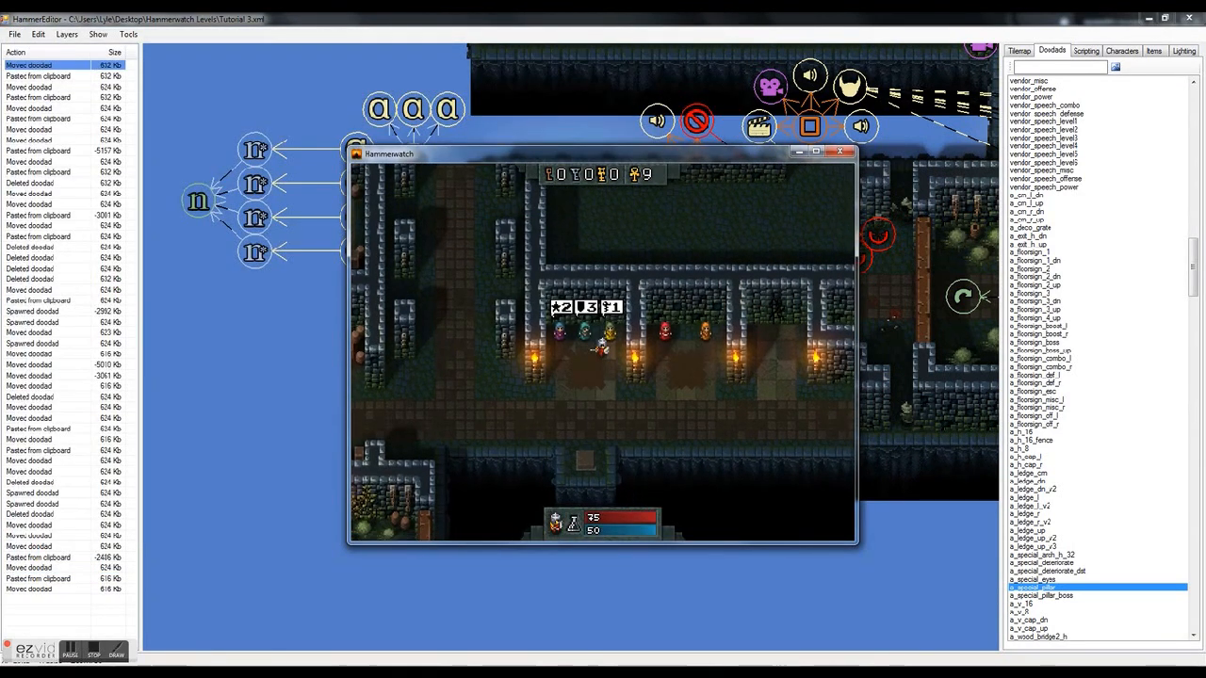
Move the character to the middle vendor marked 3 and inspect that vendor's shop list
key("a")
key("s")
key("w")
key("w")
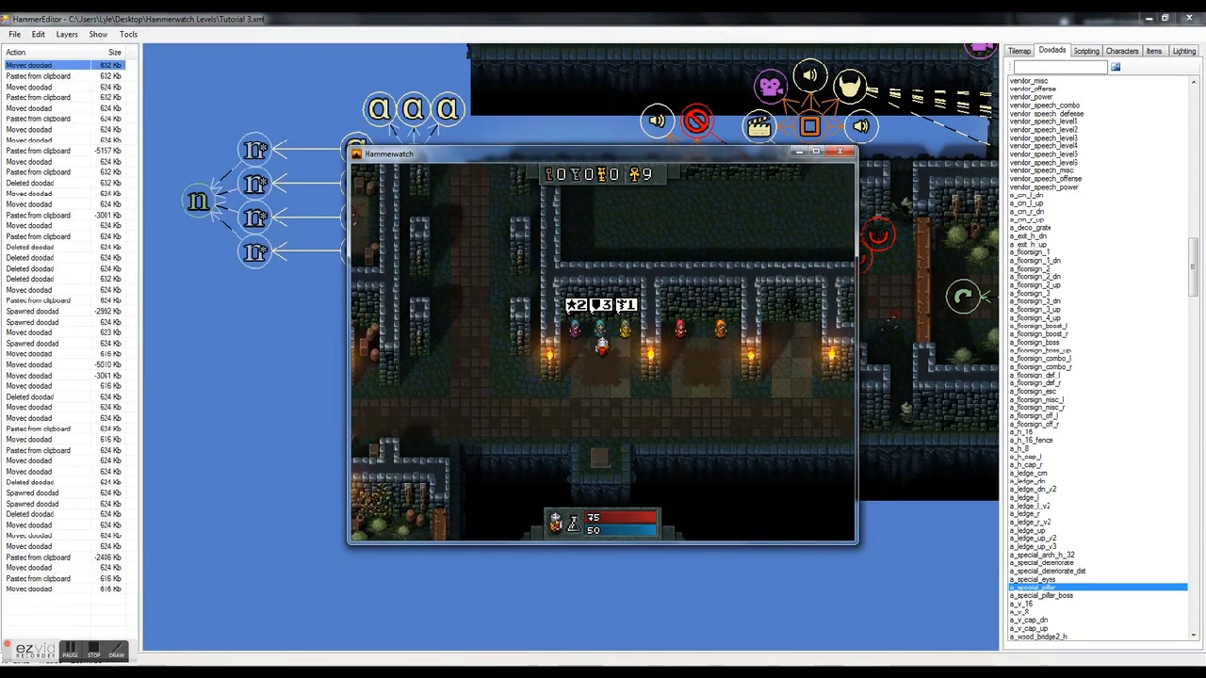
key("Escape")
key("e")
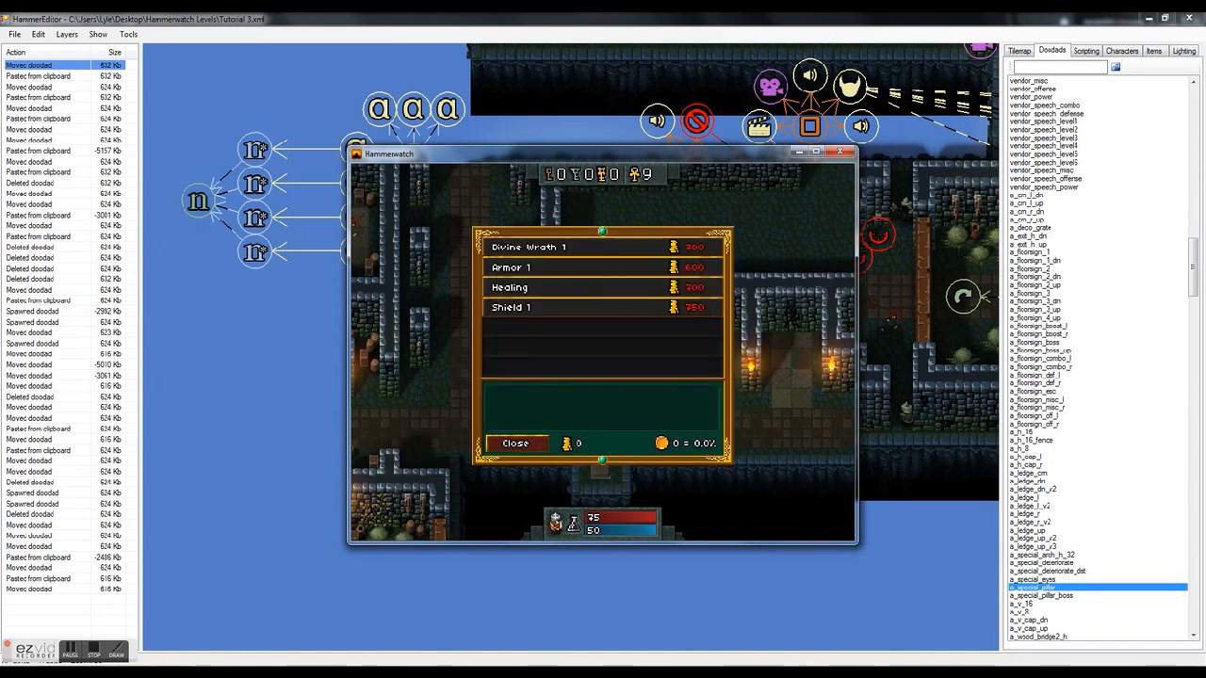
key("Escape")
Walk the character south onto the floor plate on the ledge facing the beetle platform
key("s")
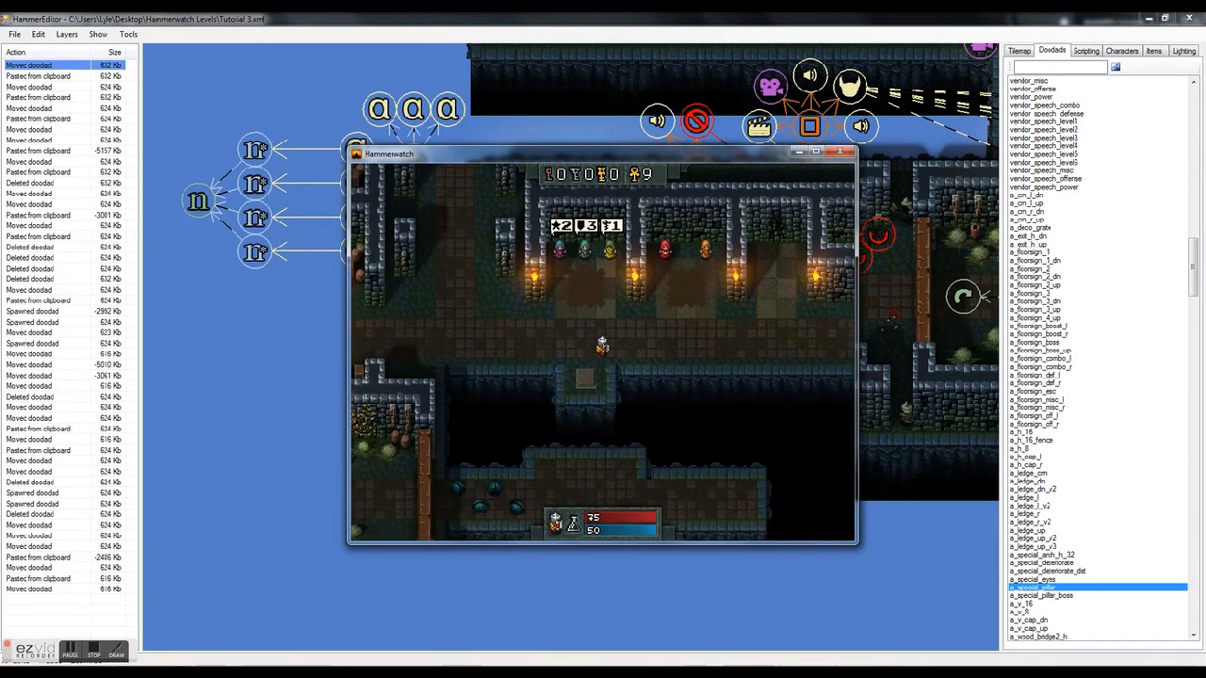
key("a")
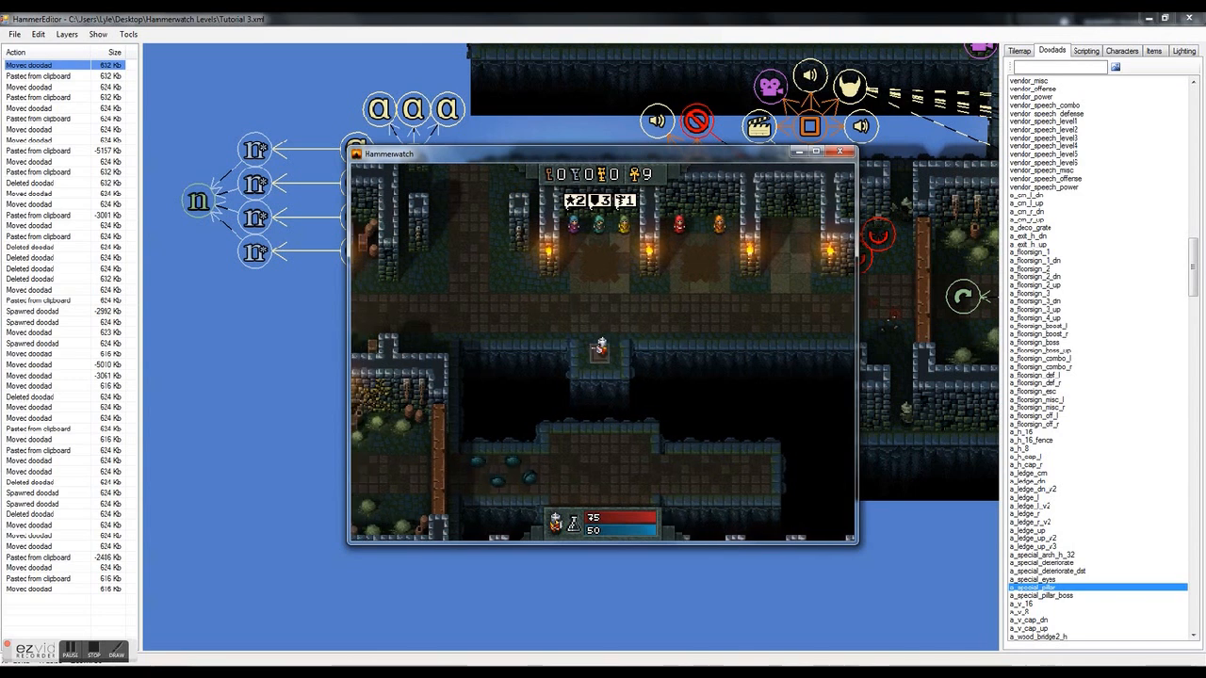
key("s")
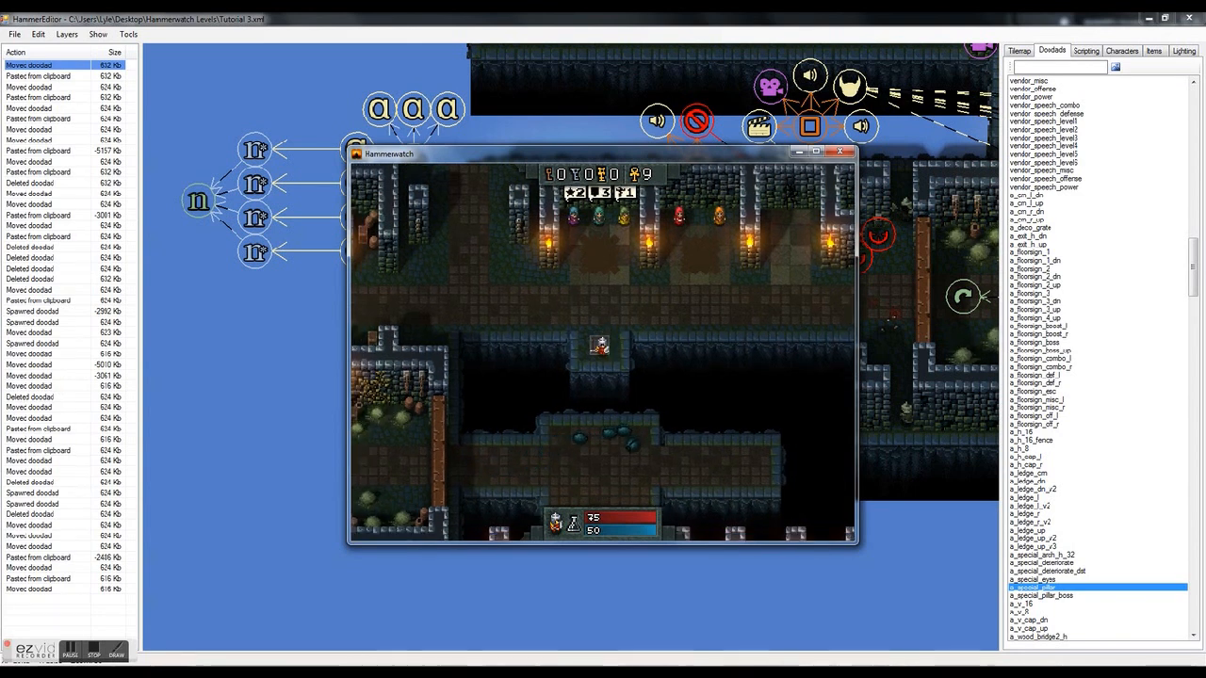
Lead the character back to the main path and north through the pillar corridor into the walled alcove
key("w")
key("w")
key("a")
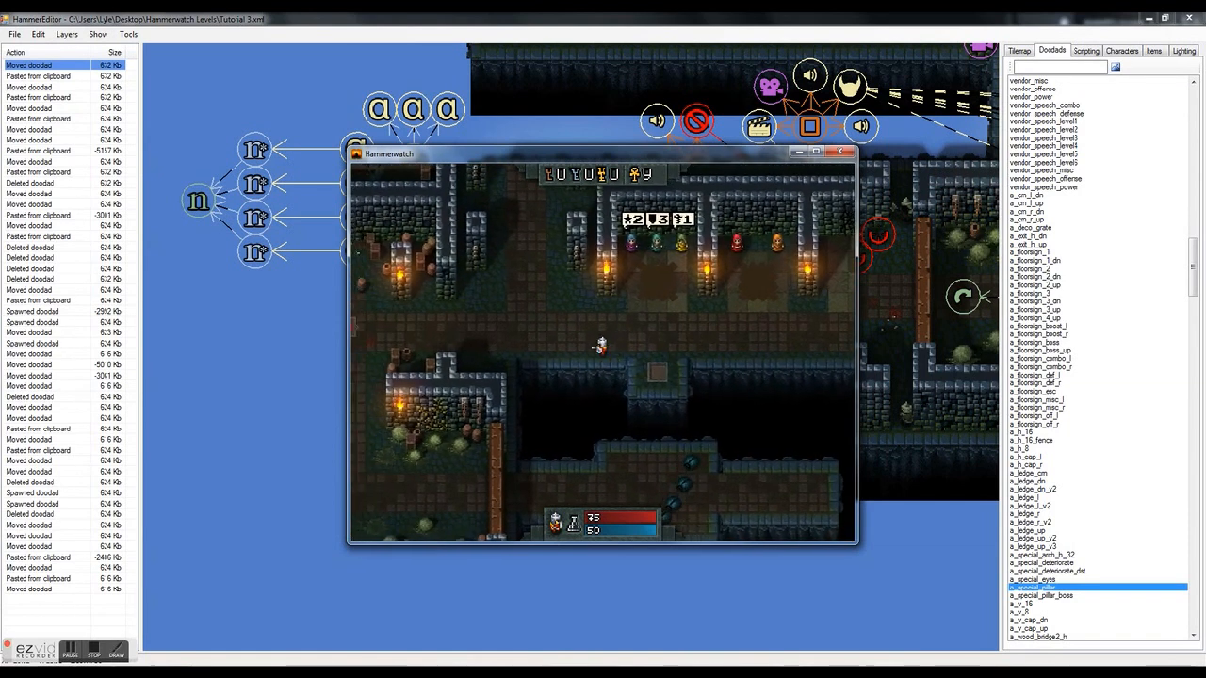
key("w")
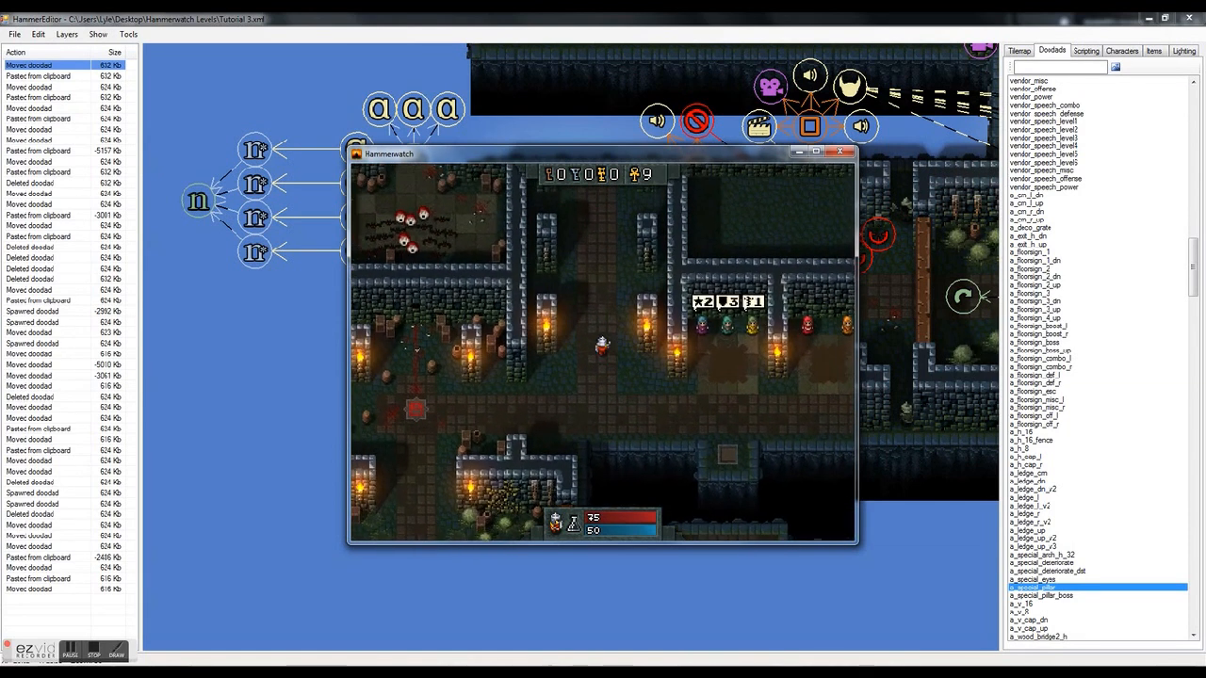
key("w")
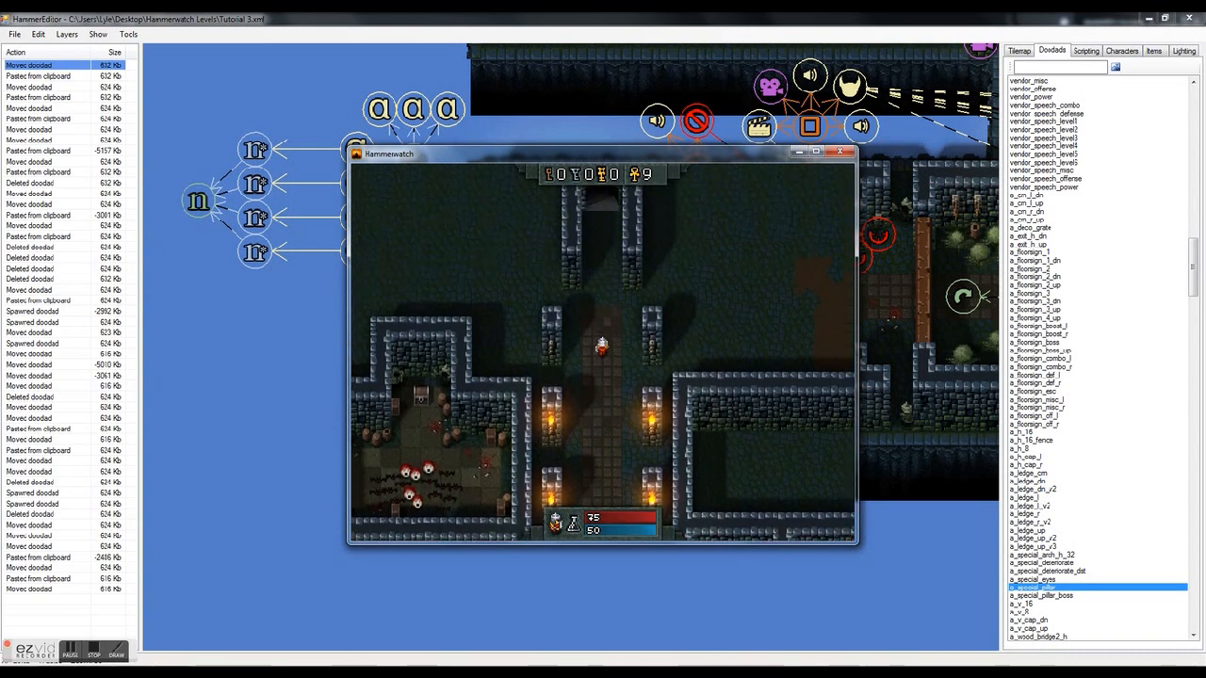
key("w")
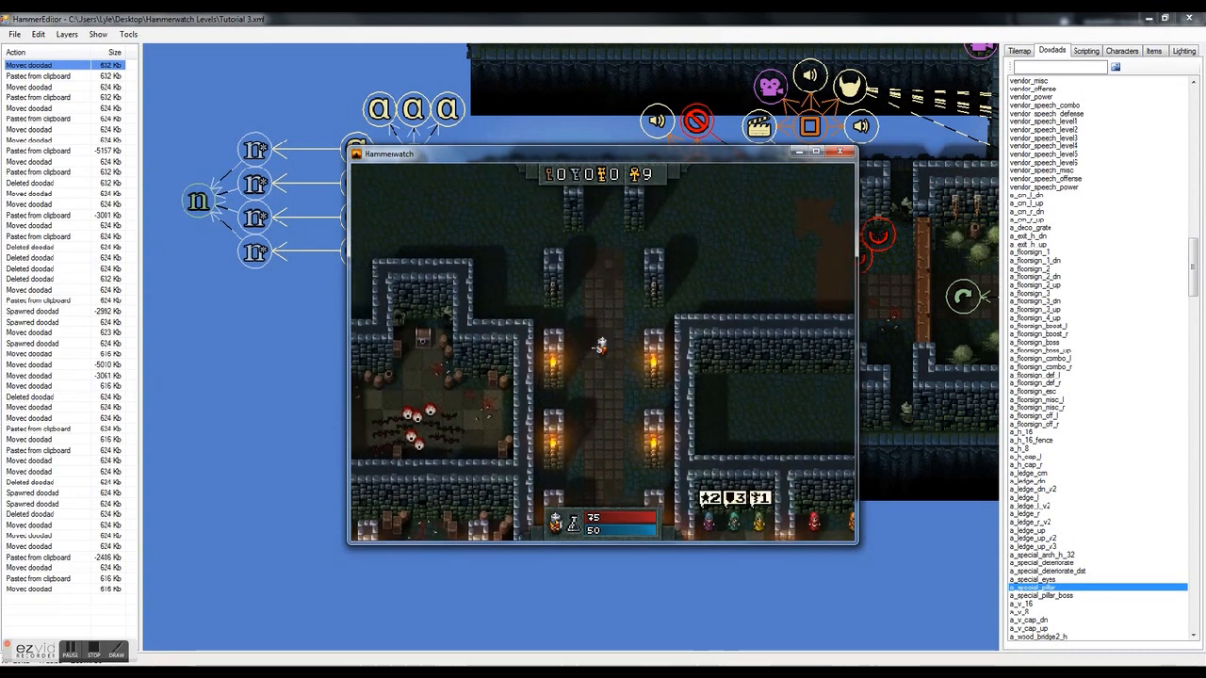
key("w")
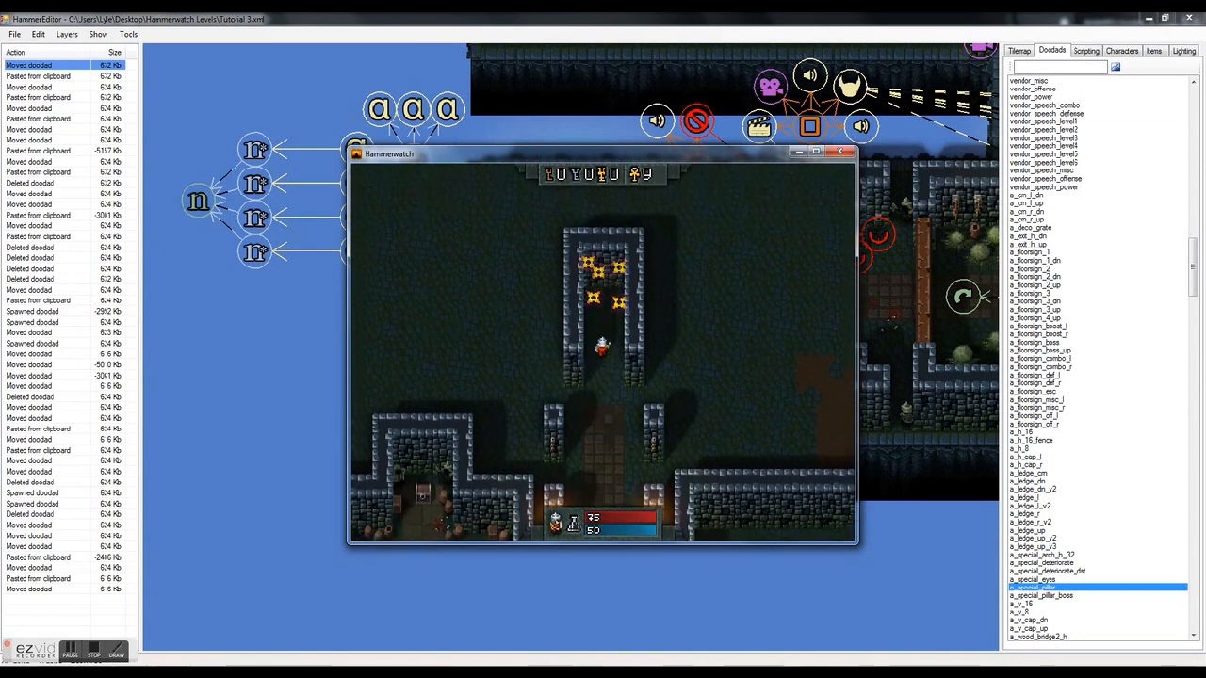
Lead the character out of the walled alcove, south through the pillar corridor and east to the vendor area
key("w")
key("s")
key("w")
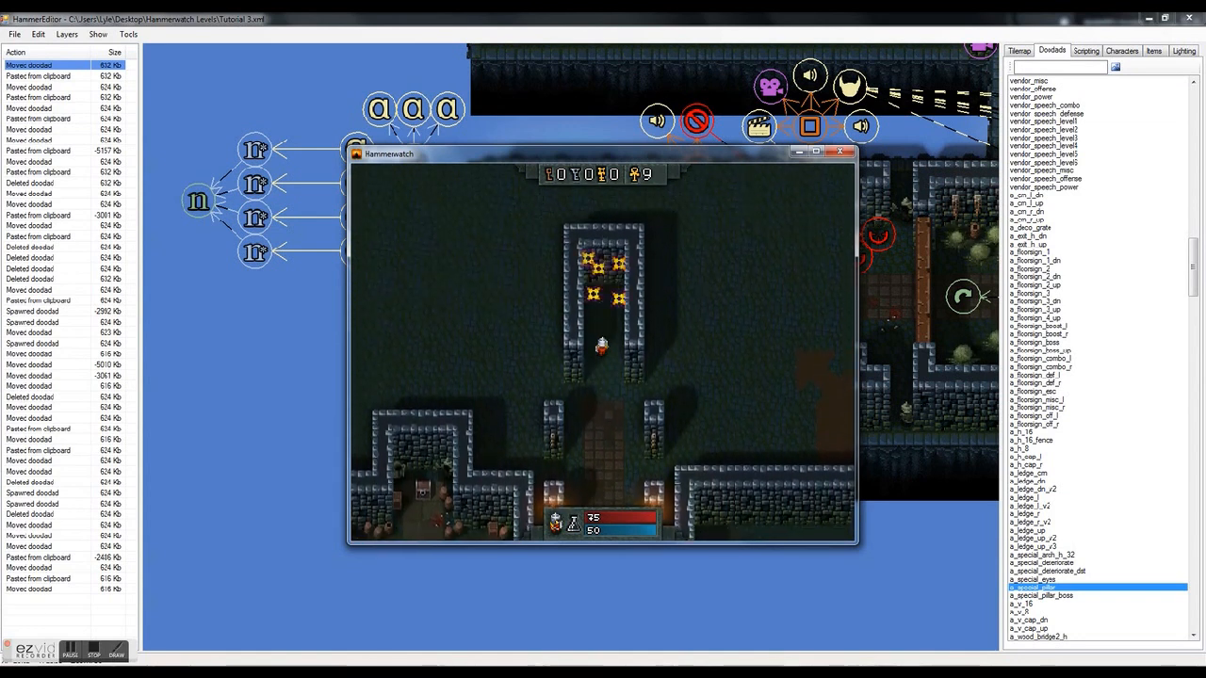
key("s")
key("s")
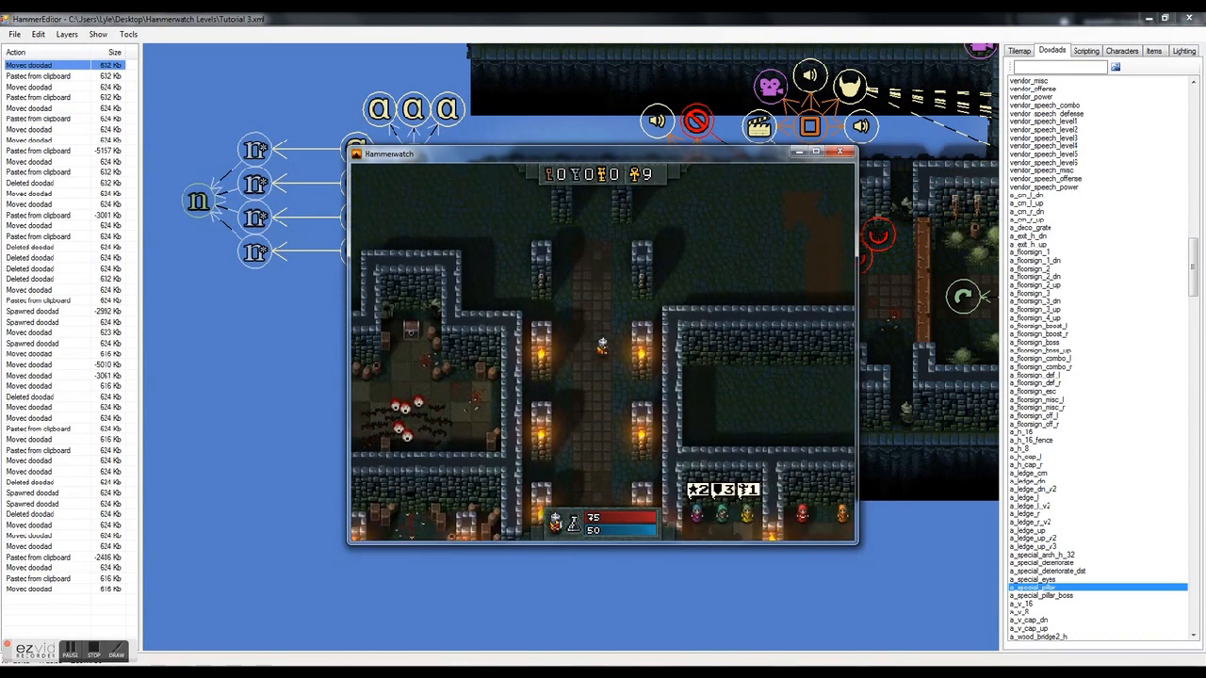
key("s")
key("d")
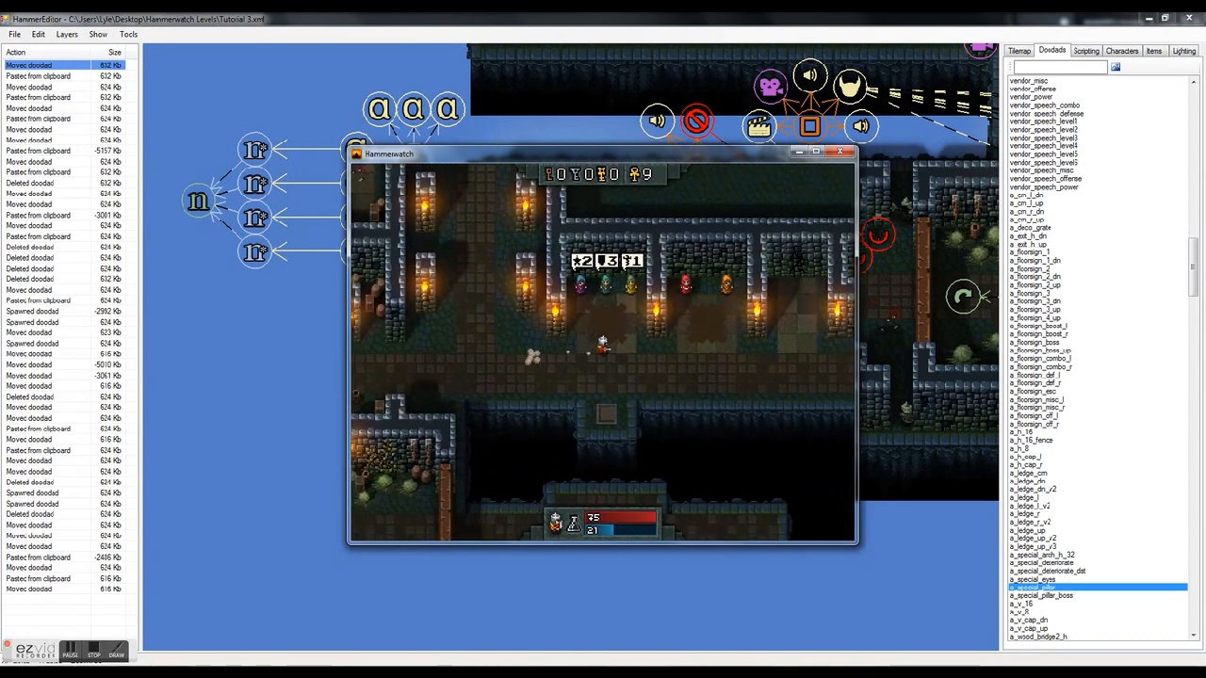
Walk the character into the torch-lit alcove east of the vendors to trigger the secret area
key("d")
key("w")
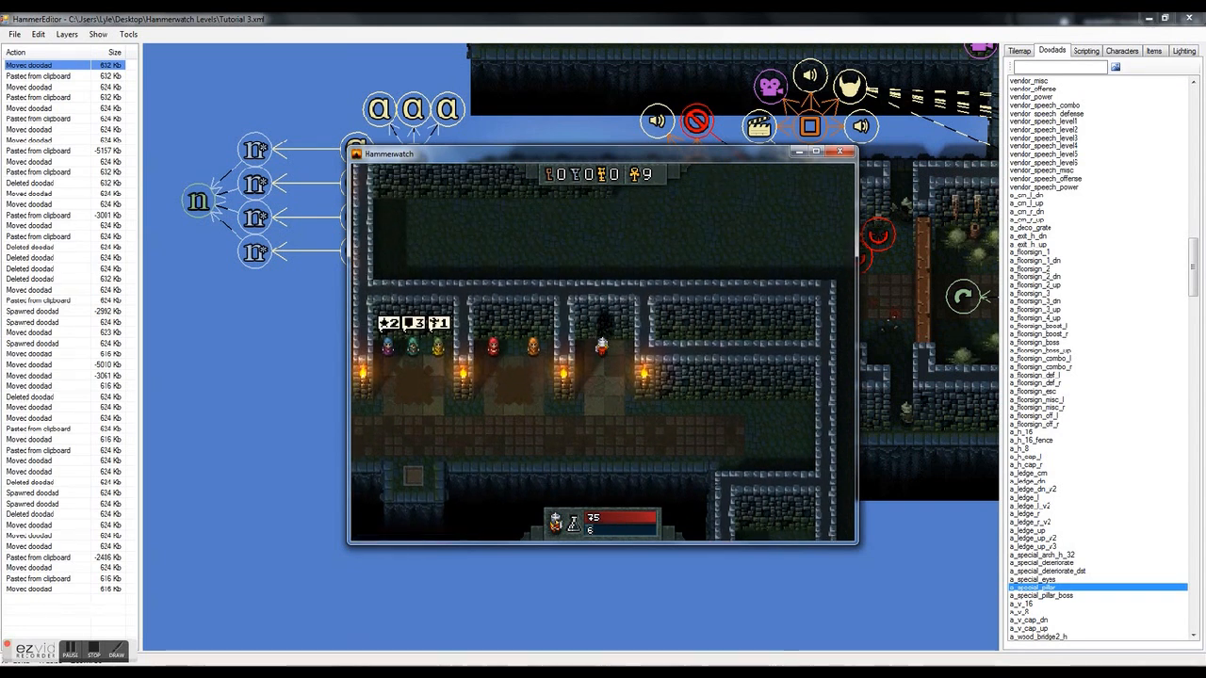
key("d")
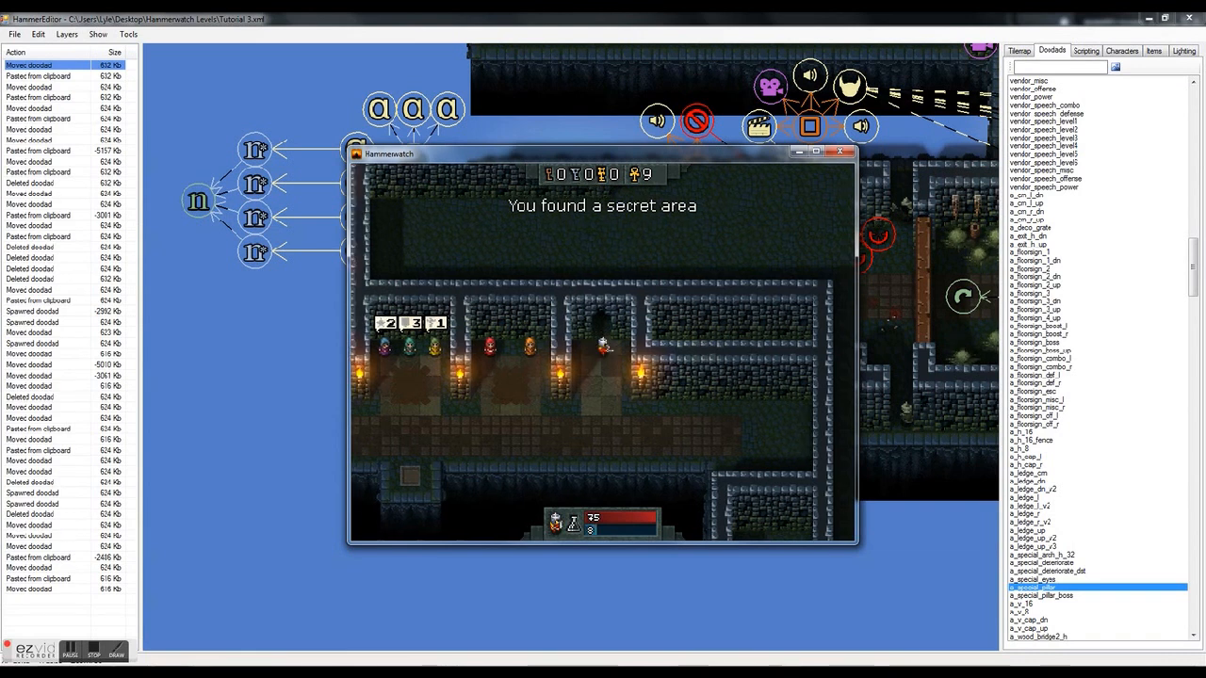
key("w")
key("s")
Leave the test level and quit Hammerwatch to return to the level editor
key("Escape")
left_click(599, 381)
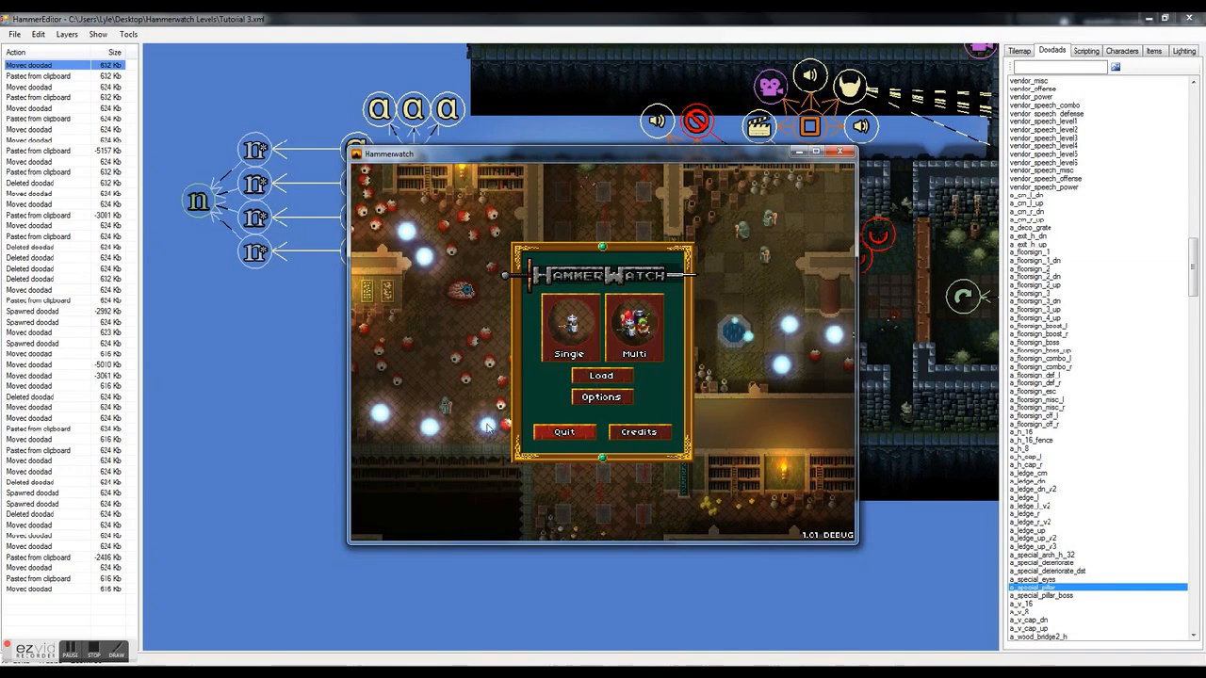
left_click(565, 432)
Show the scripting nodes and examine the settings of the GlobalEventTrigger on the start room's west wall
scroll(627, 437, "down", 2)
scroll(565, 377, "up", 3)
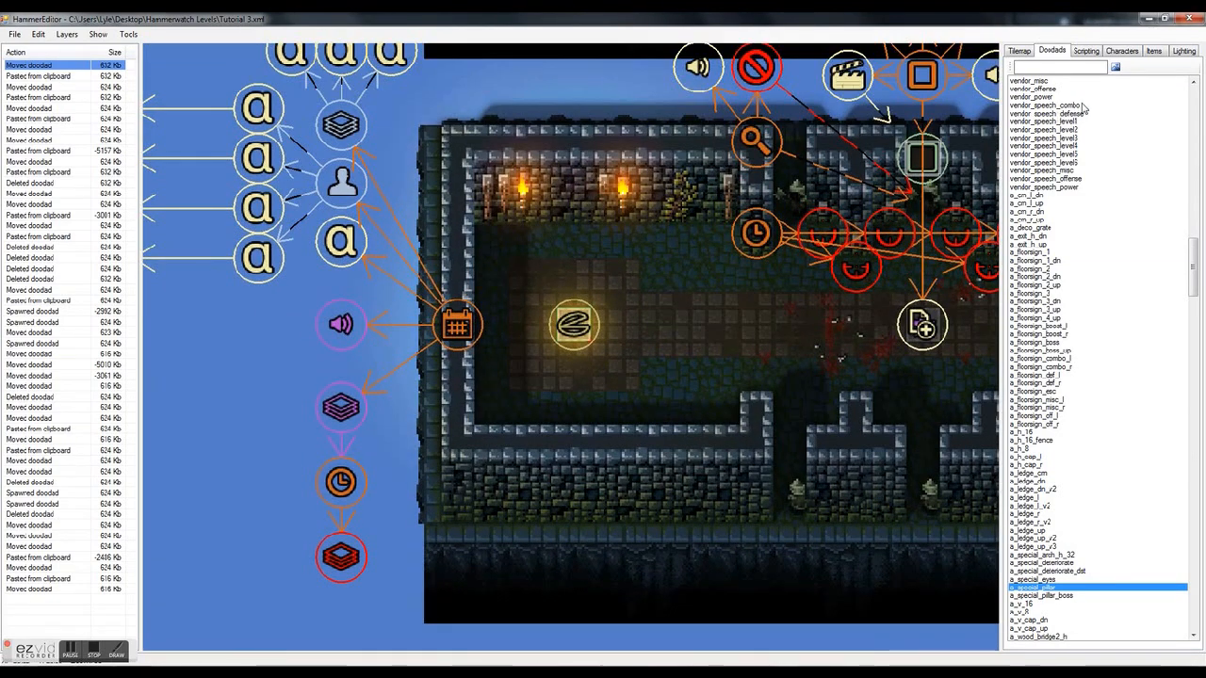
left_click(1088, 53)
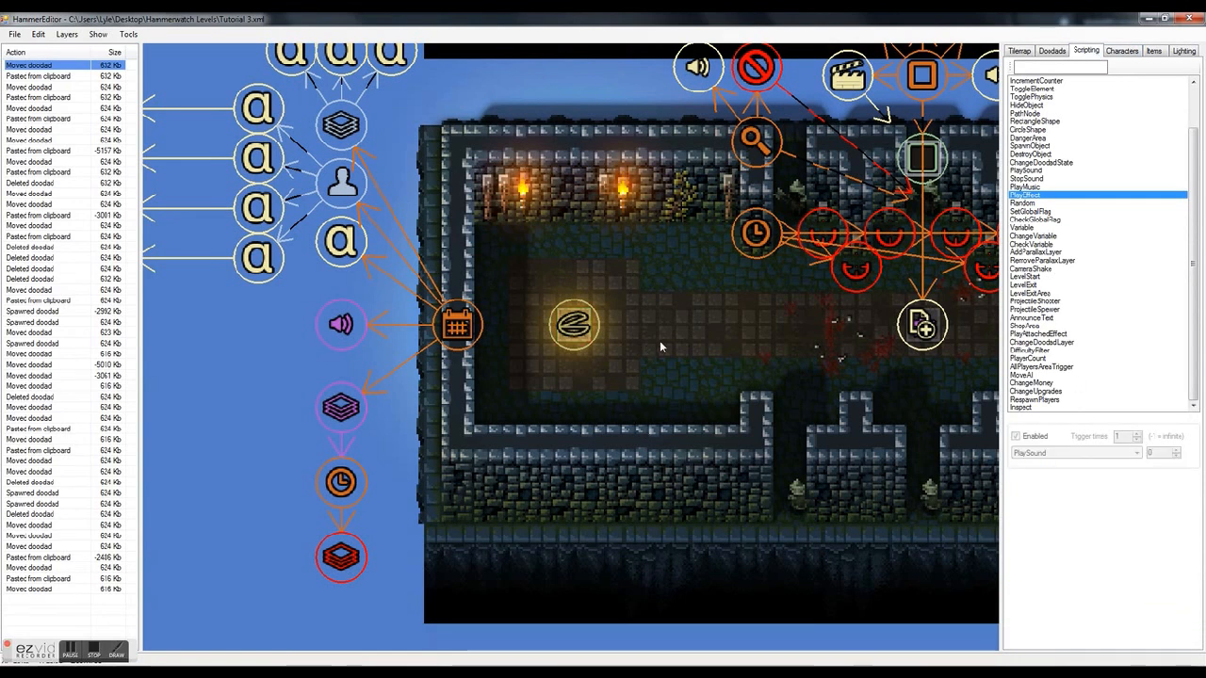
middle_click_drag(585, 323, 721, 323)
left_click(596, 328)
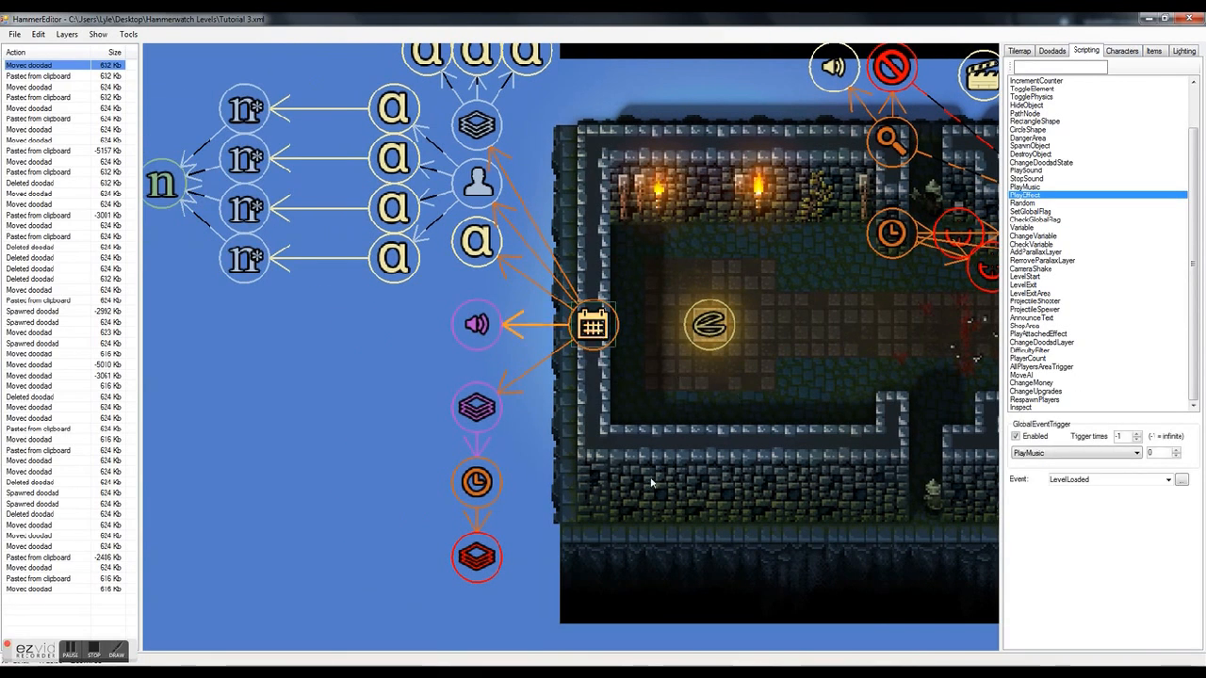
left_click_drag(638, 274, 548, 384)
left_click_drag(1199, 222, 1197, 162)
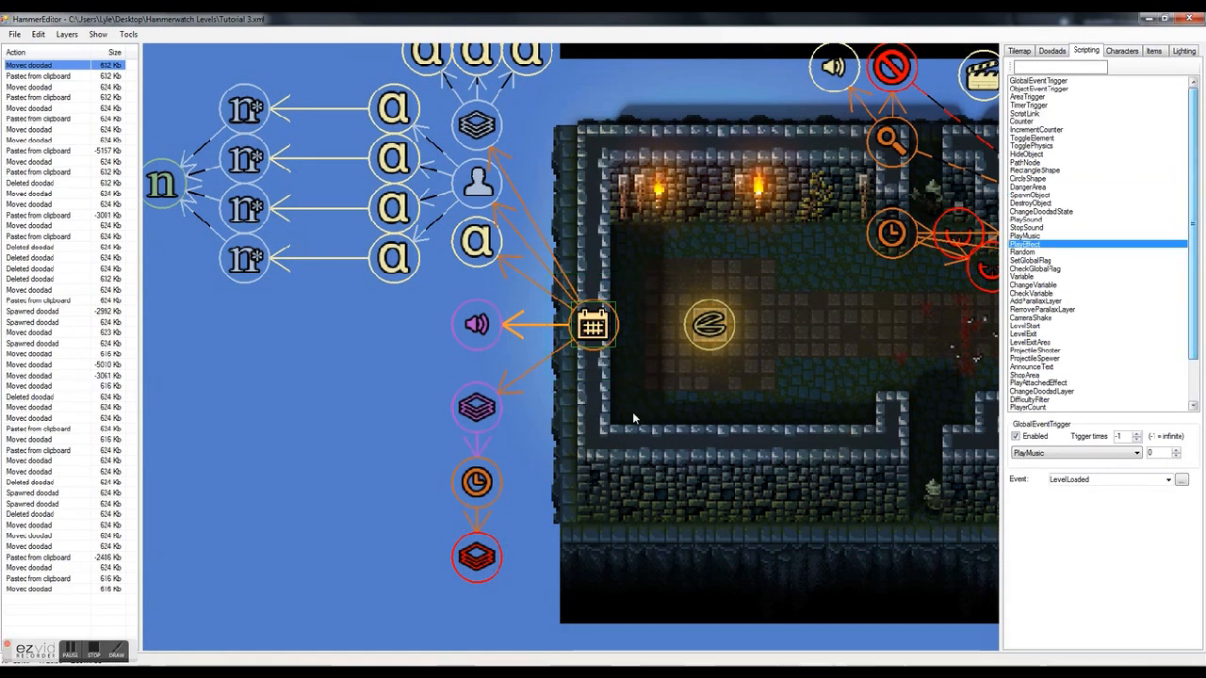
left_click_drag(570, 80, 322, 662)
left_click(593, 325)
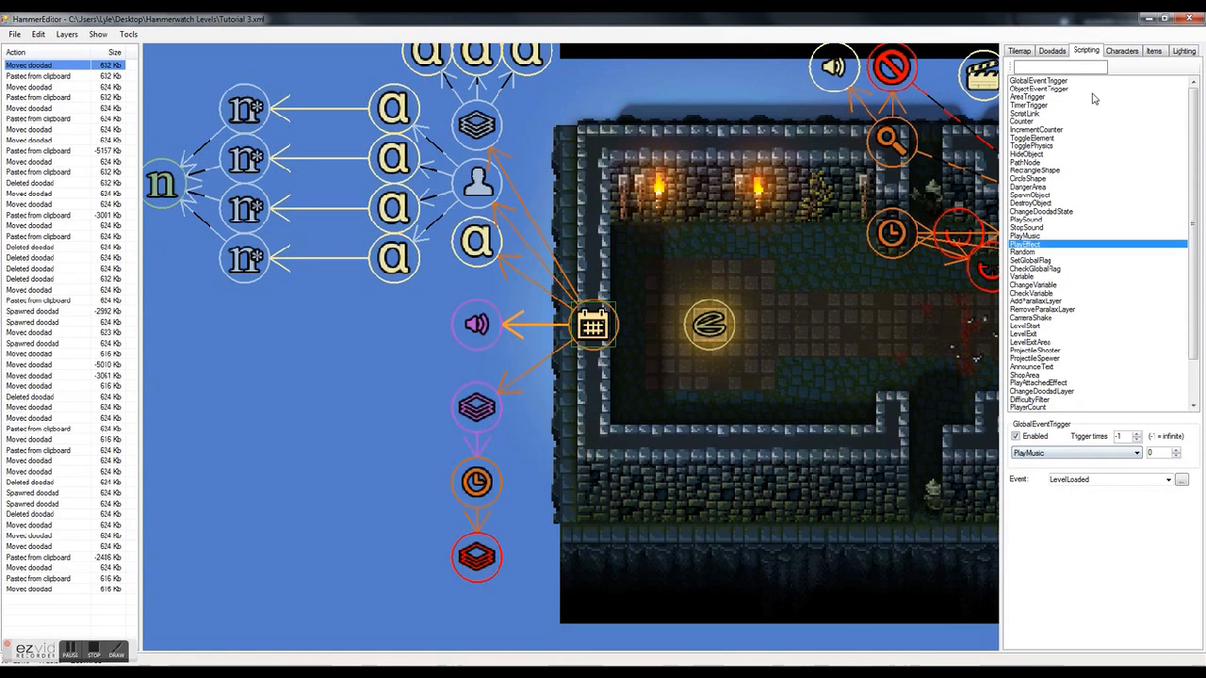
Place a new GlobalEventTrigger in the northwest part of the start room and set its event to LevelLoaded
left_click(1051, 83)
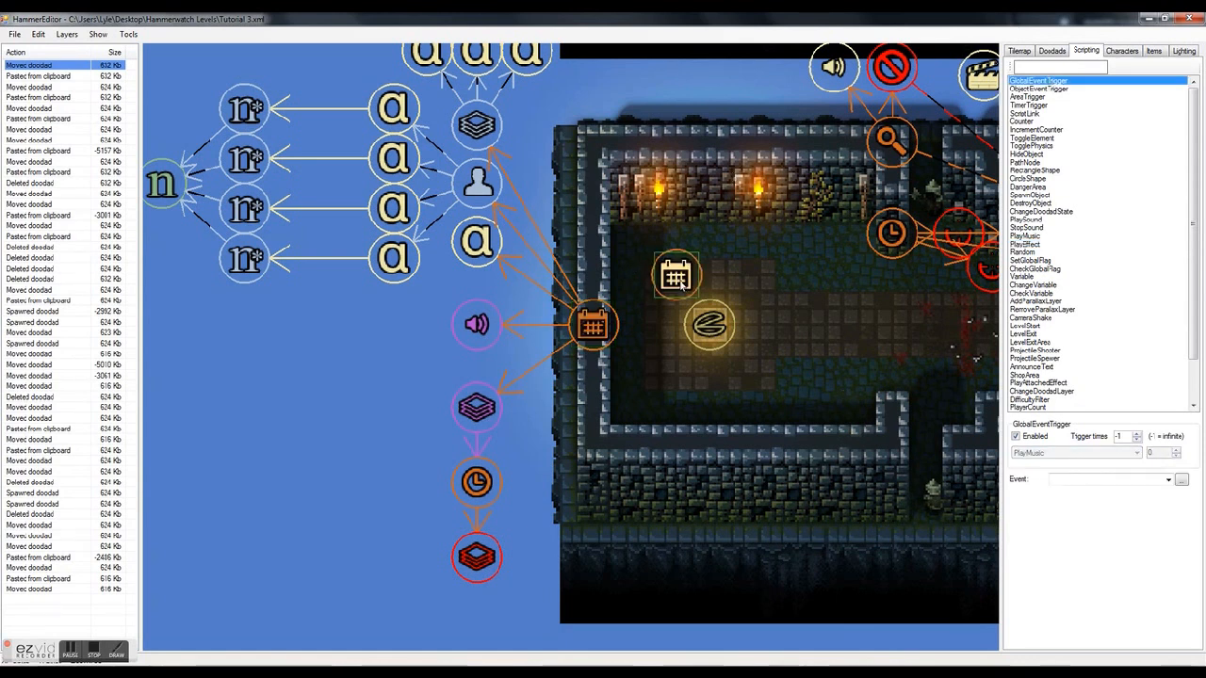
left_click(664, 264)
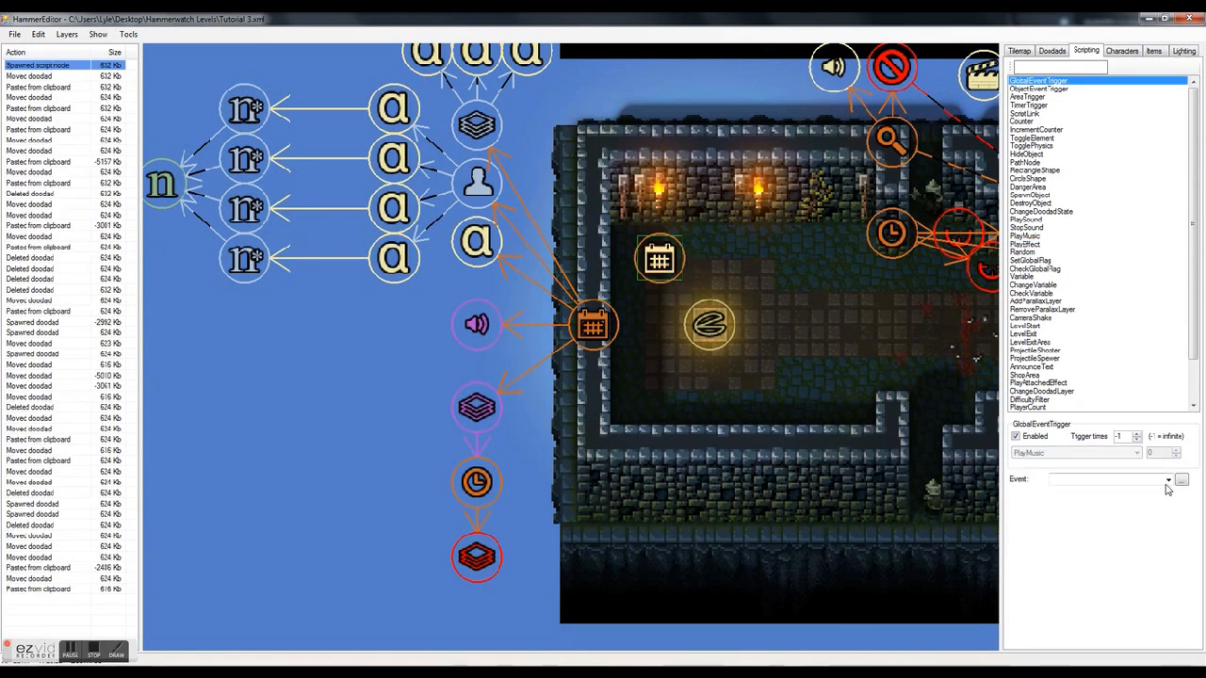
left_click(1165, 481)
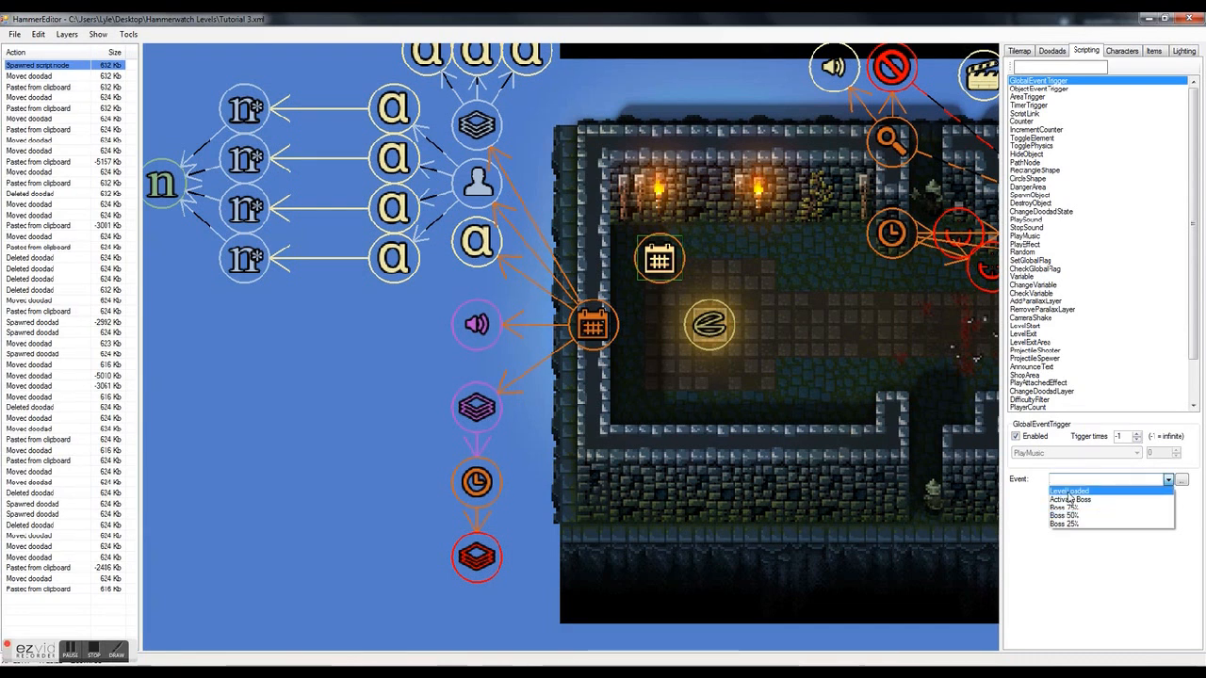
left_click(1068, 492)
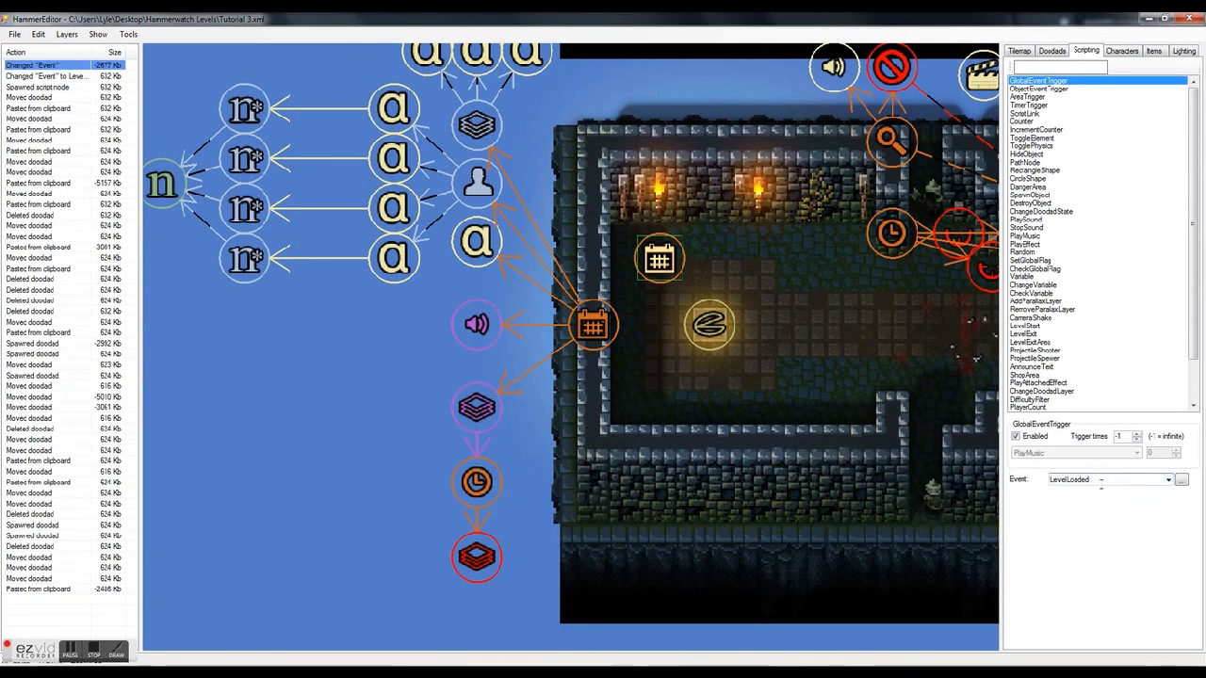
left_click_drag(648, 268, 663, 284)
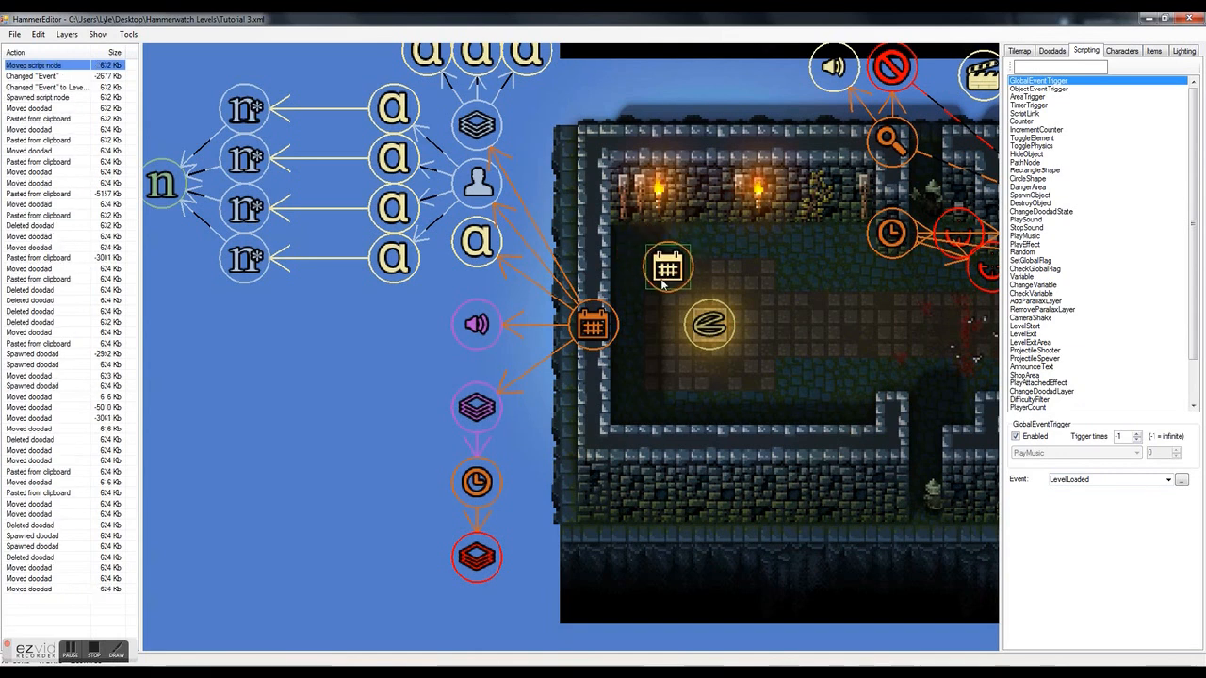
Examine the original GlobalEventTrigger's event and the settings of the PlayMusic node it links to
left_click(588, 321)
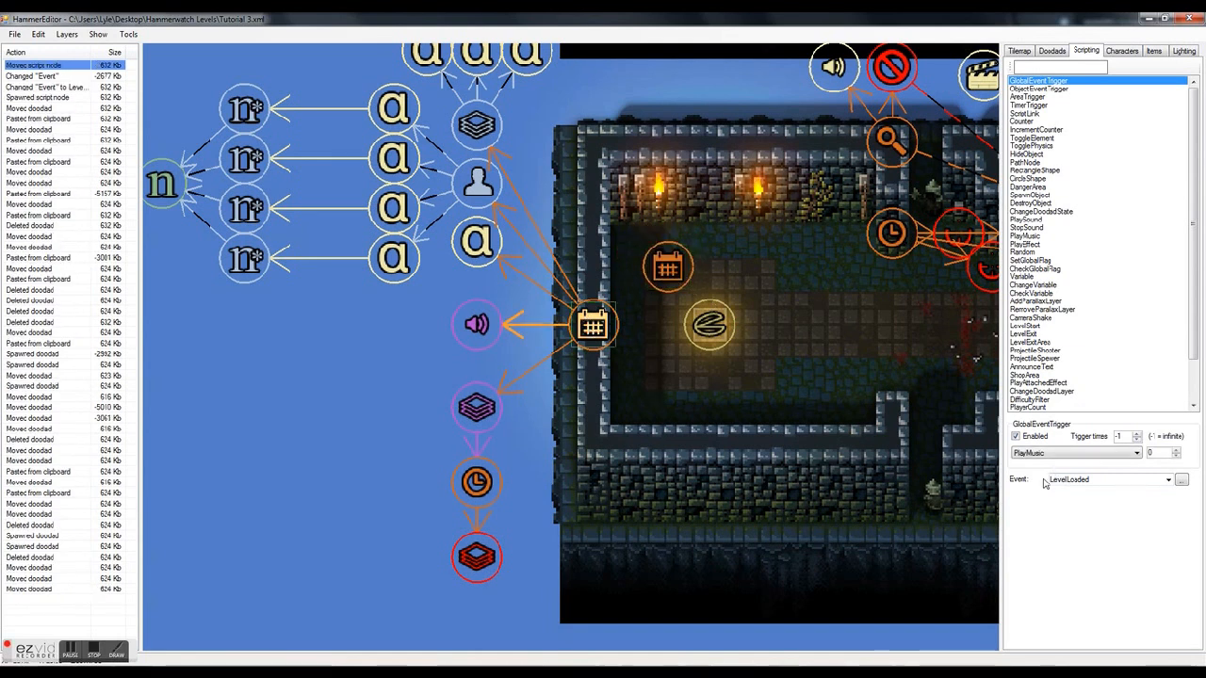
left_click(666, 376)
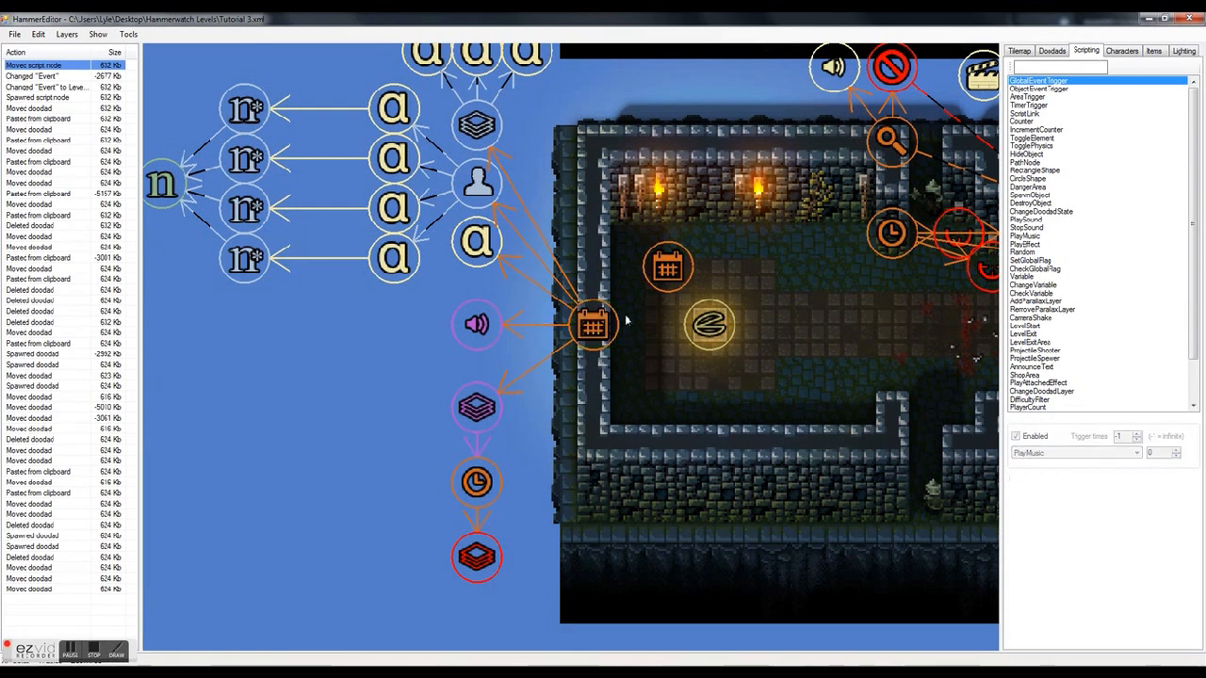
scroll(664, 400, "down", 1)
scroll(280, 170, "up", 3)
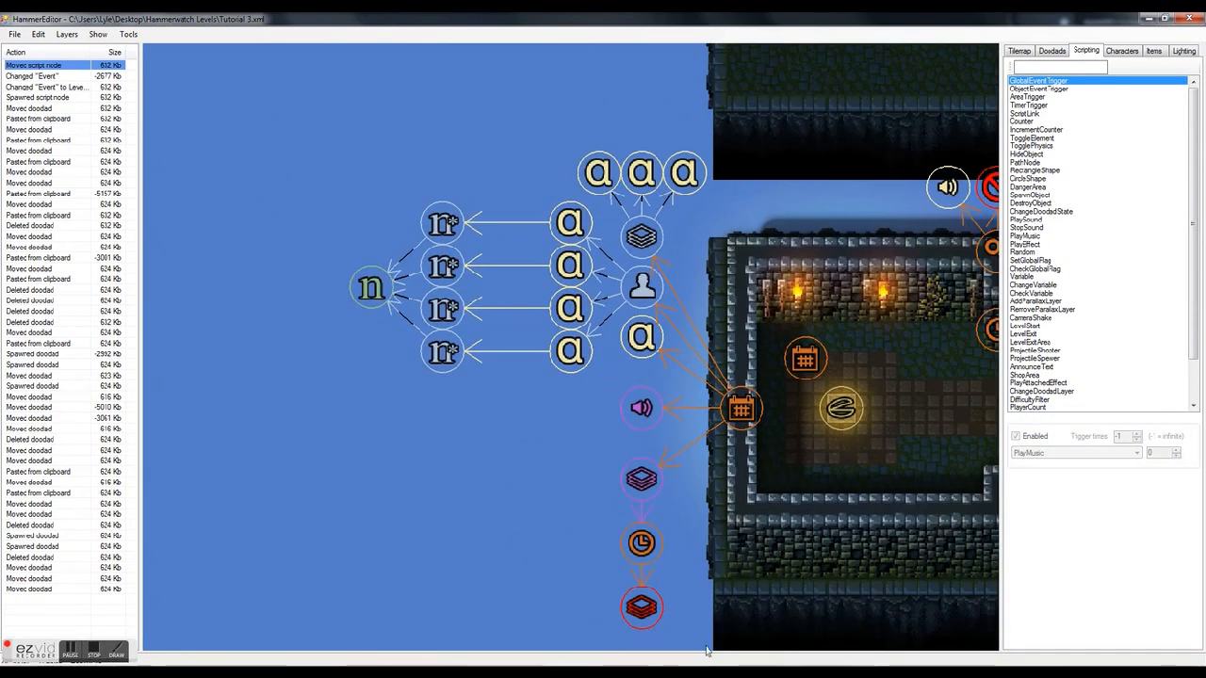
left_click(566, 258)
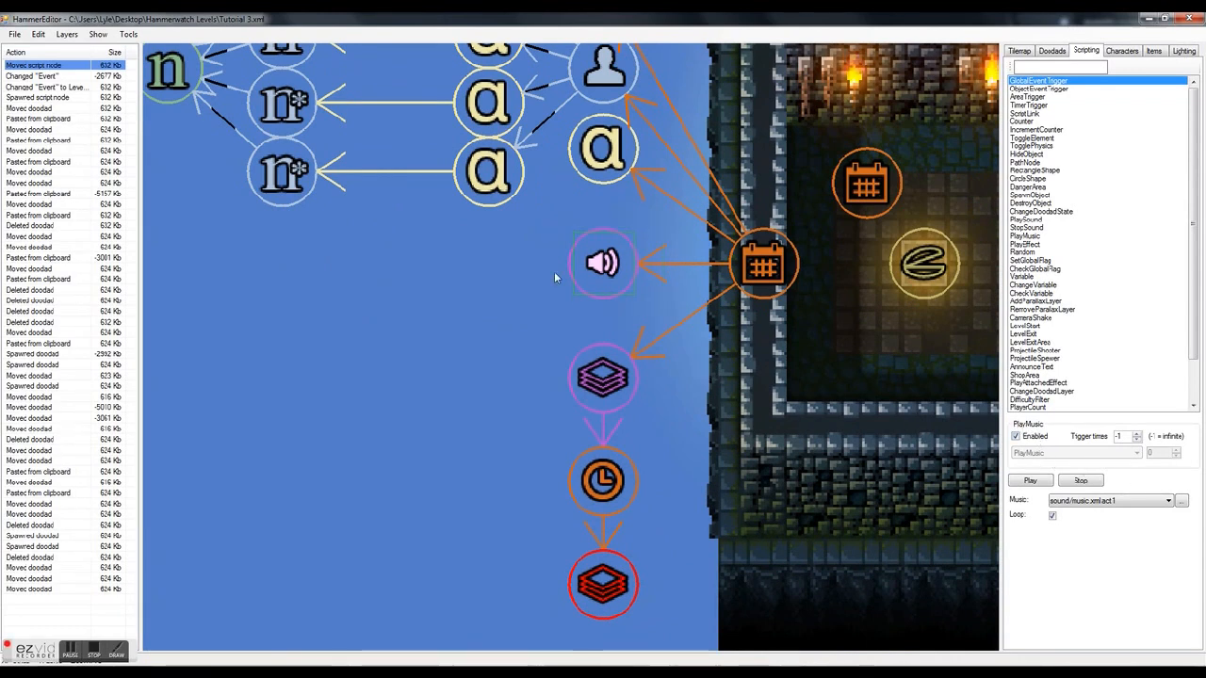
left_click(662, 328)
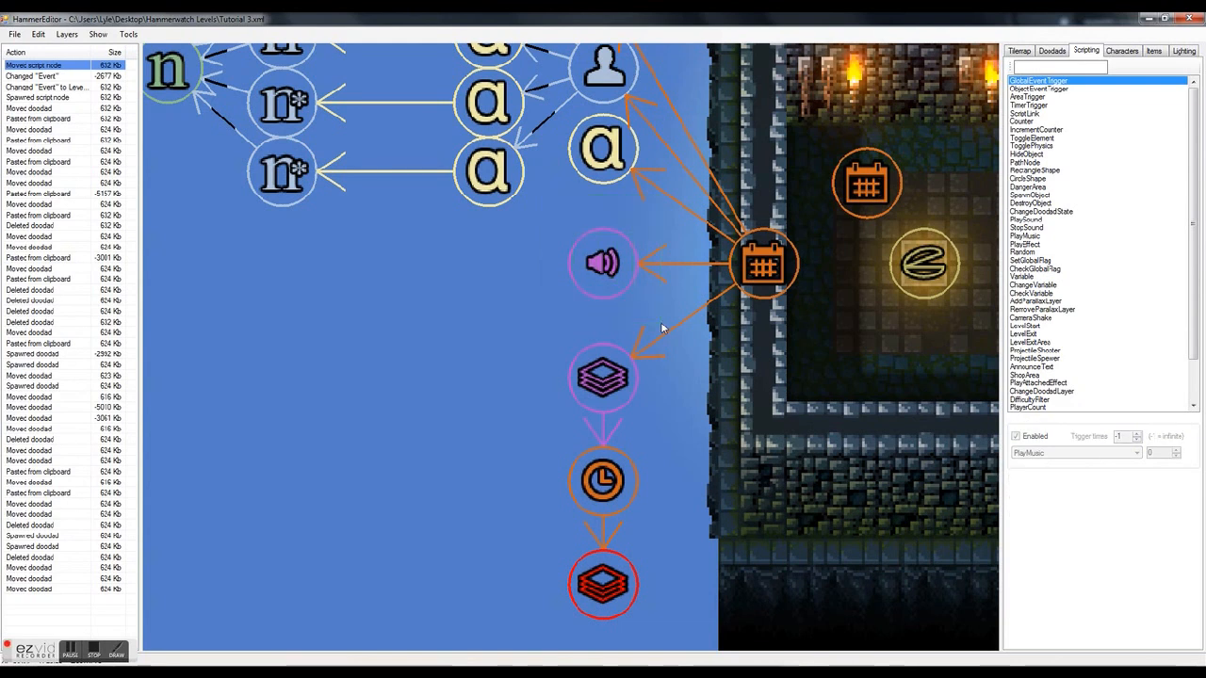
Try the act2 and act3 tracks as the PlayMusic node's music
left_click(616, 267)
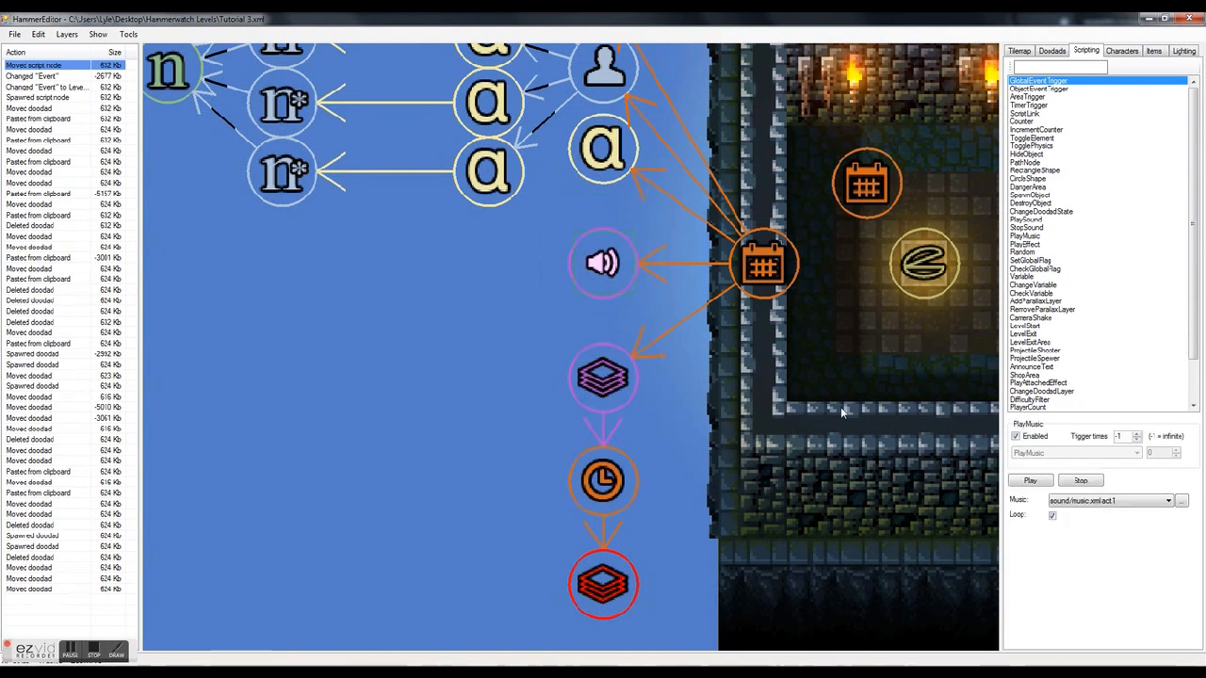
left_click(1125, 504)
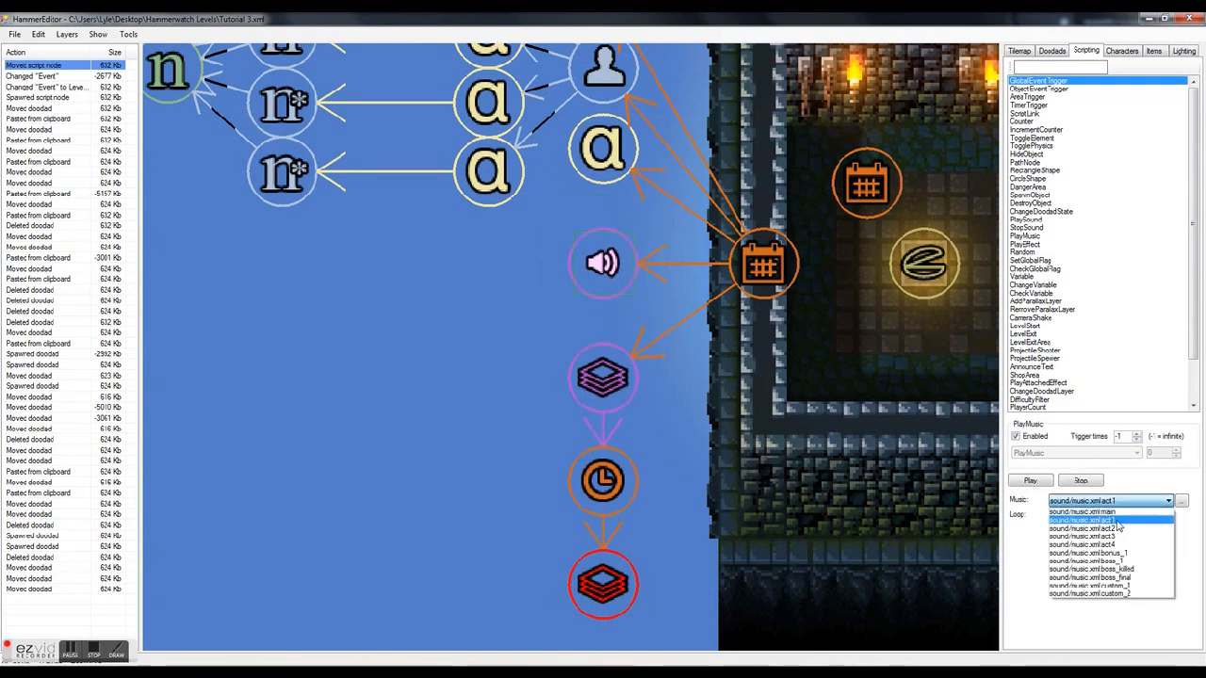
left_click(1118, 527)
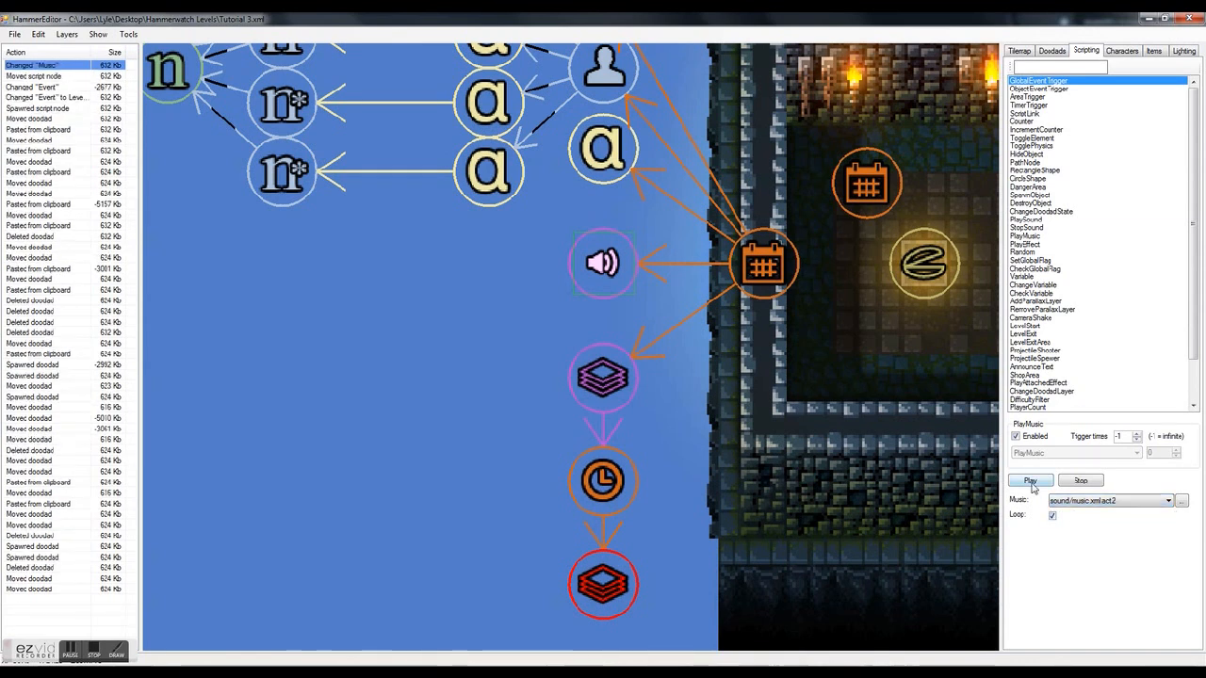
left_click(1136, 507)
left_click(1121, 536)
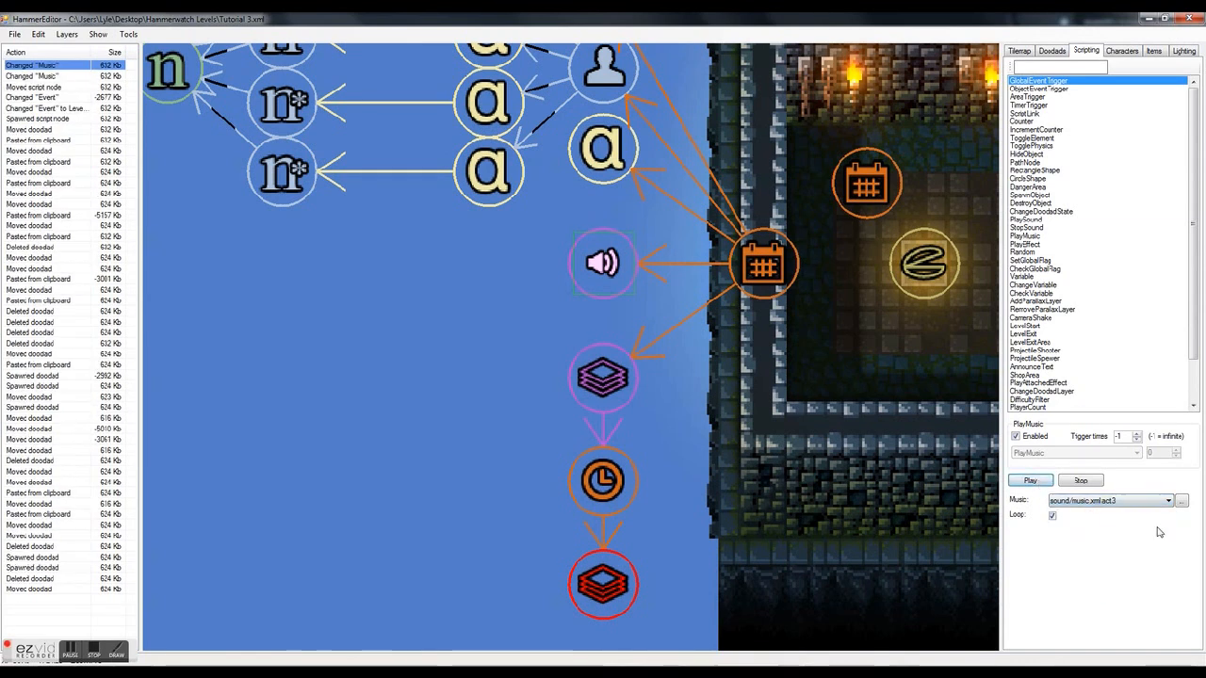
Set the PlayMusic node's music to sound/music.xml:act1 and stop the music preview
left_click(1128, 504)
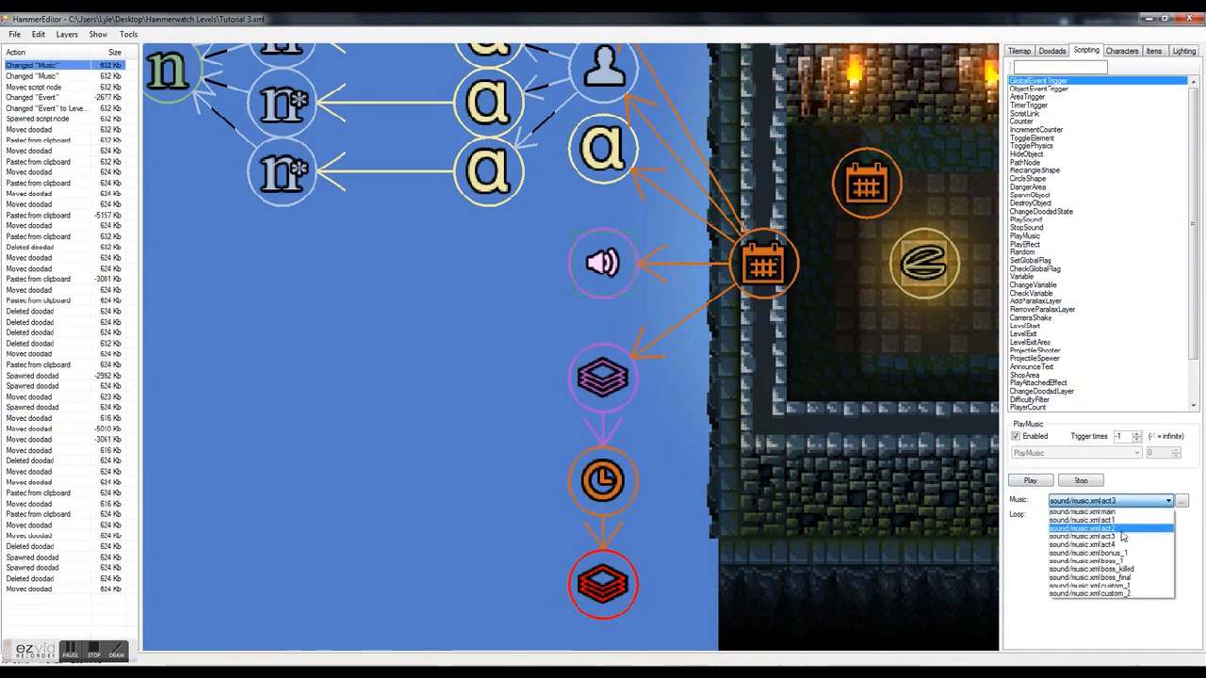
left_click(1059, 501)
left_click(1090, 516)
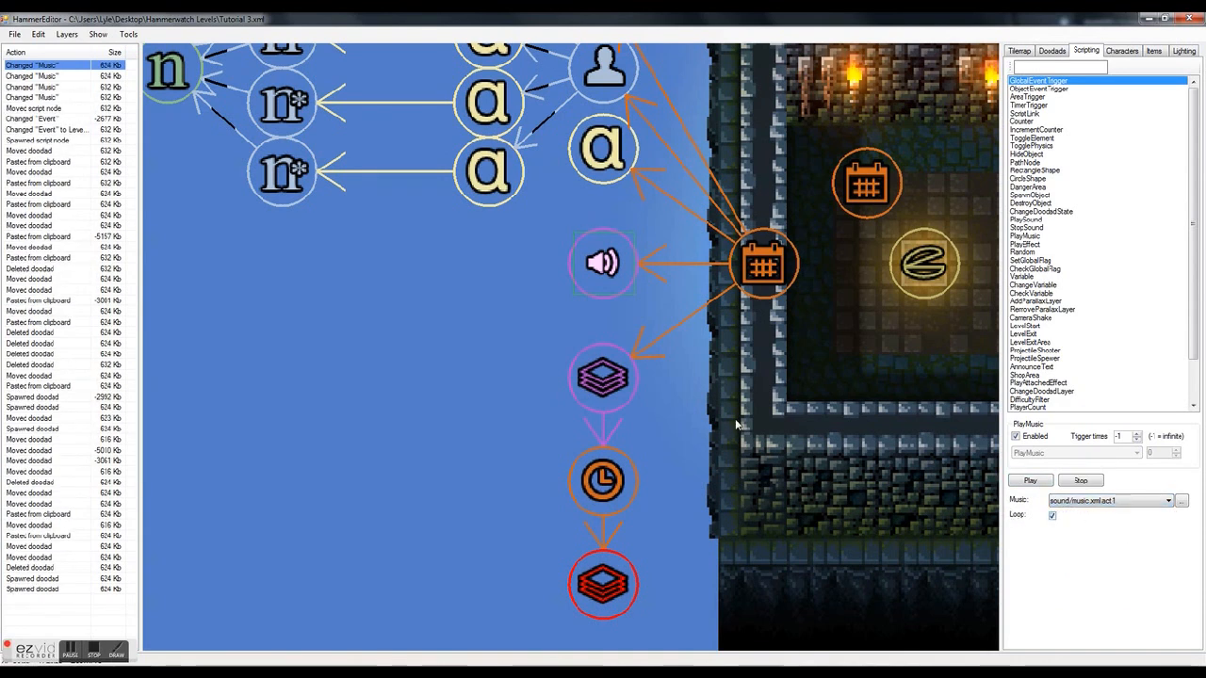
left_click(1083, 482)
left_click(1083, 502)
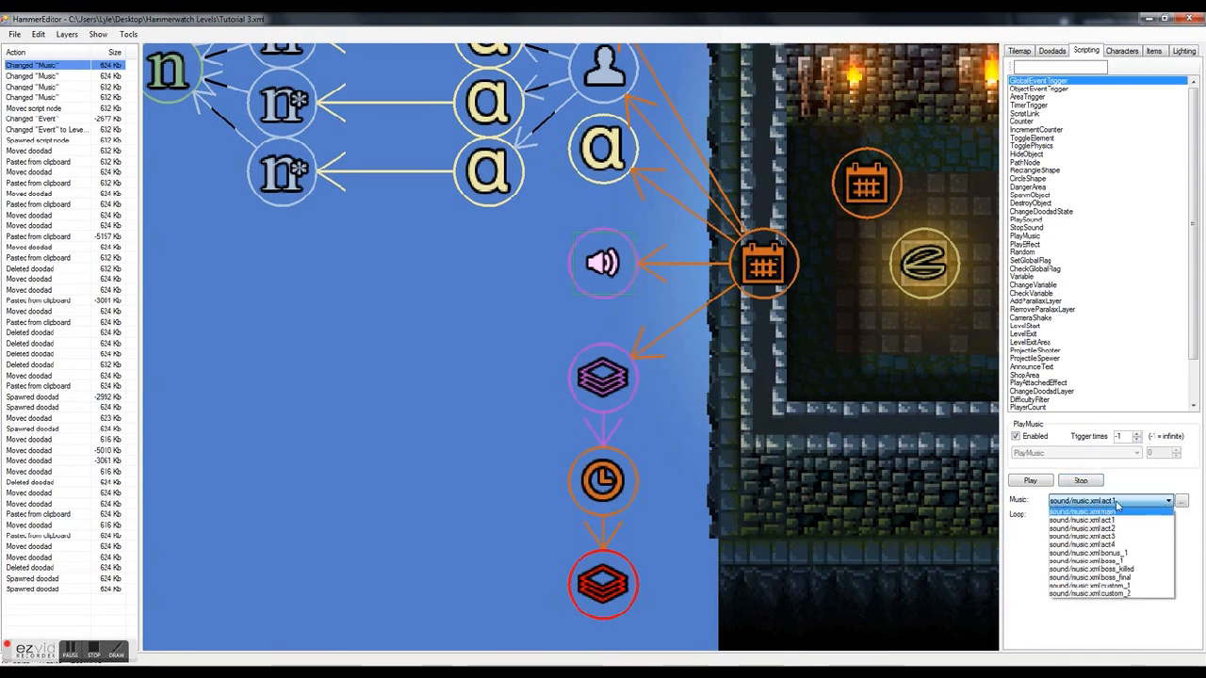
left_click(1083, 520)
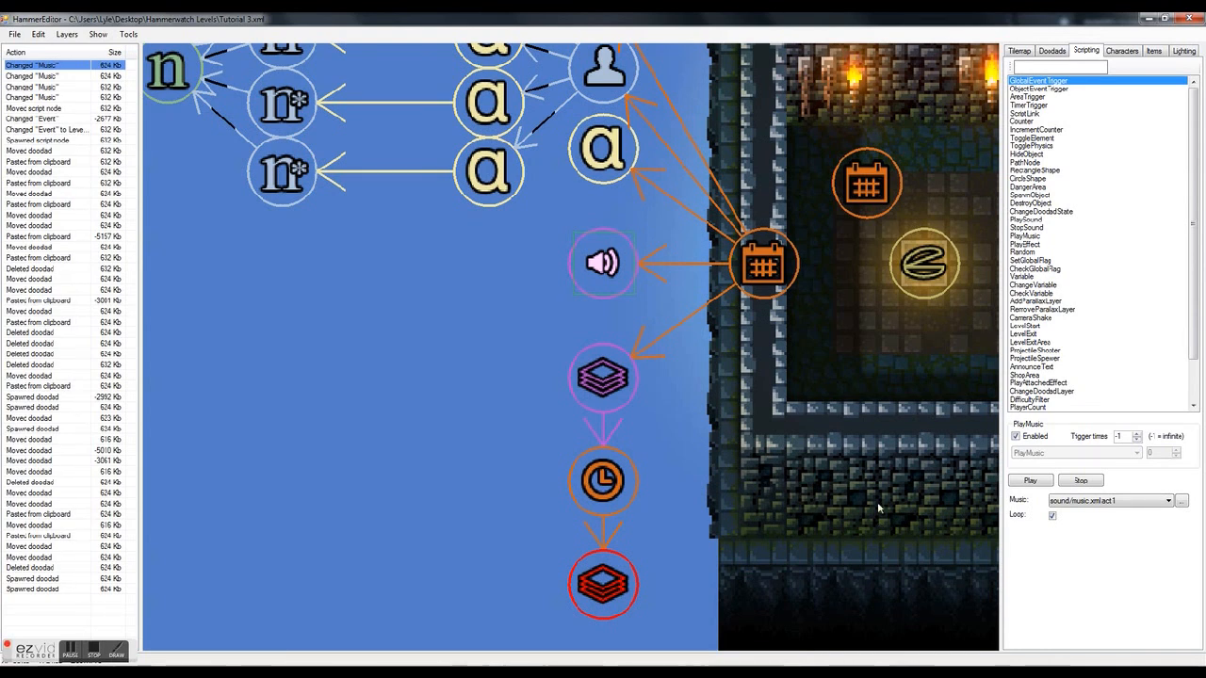
Recheck the PlayMusic node and examine the settings of the AddParallaxLayer node below it
left_click(695, 352)
left_click(600, 265)
left_click(685, 337)
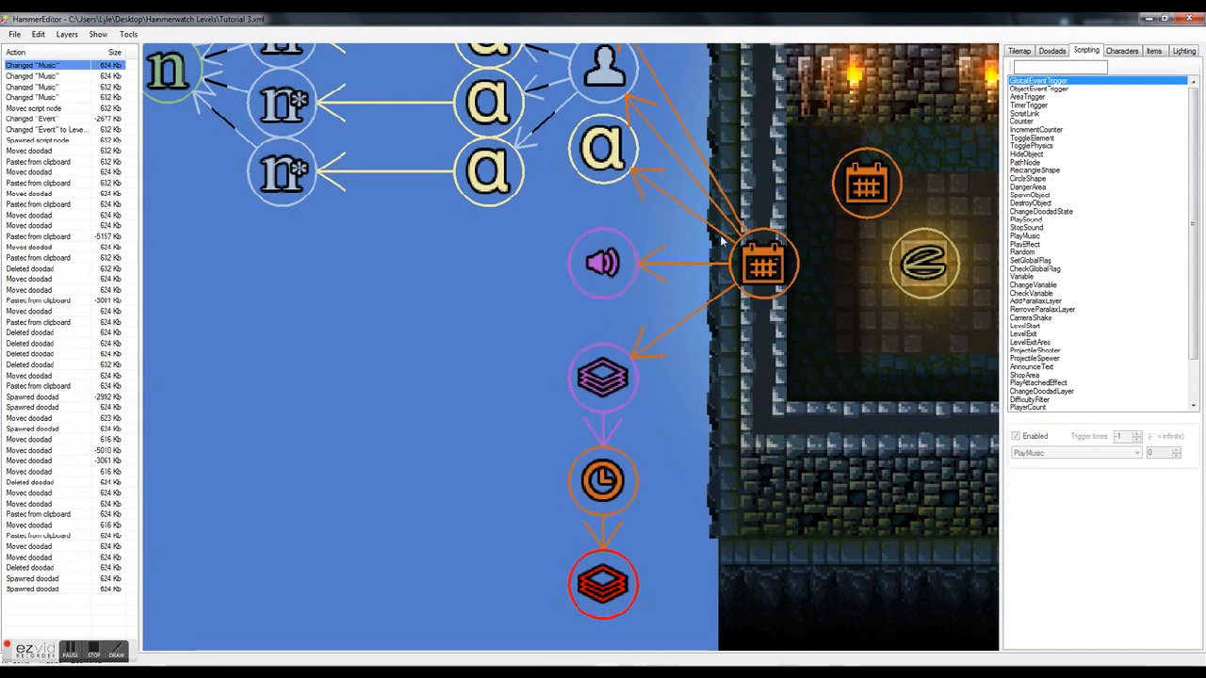
left_click_drag(548, 325, 659, 337)
left_click(692, 350)
left_click_drag(528, 325, 687, 400)
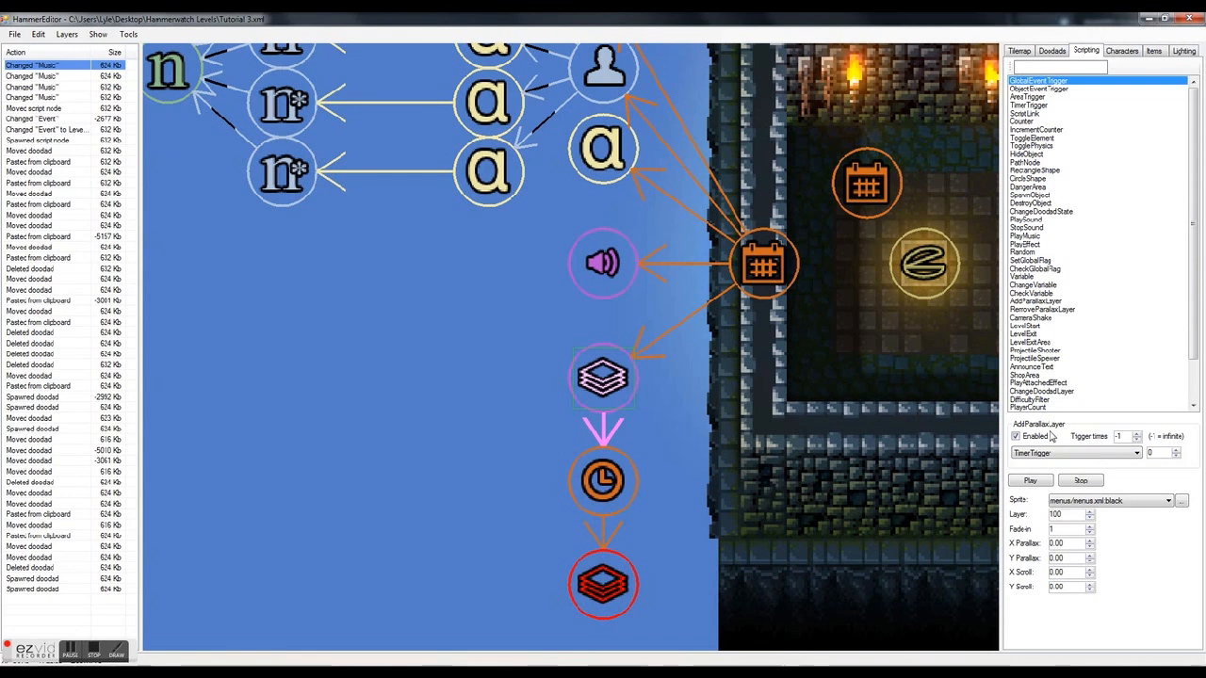
left_click(519, 332)
Examine the RemoveParallaxLayer node at the end of the timer chain and compare it with the AddParallaxLayer settings
scroll(537, 363, "down", 2)
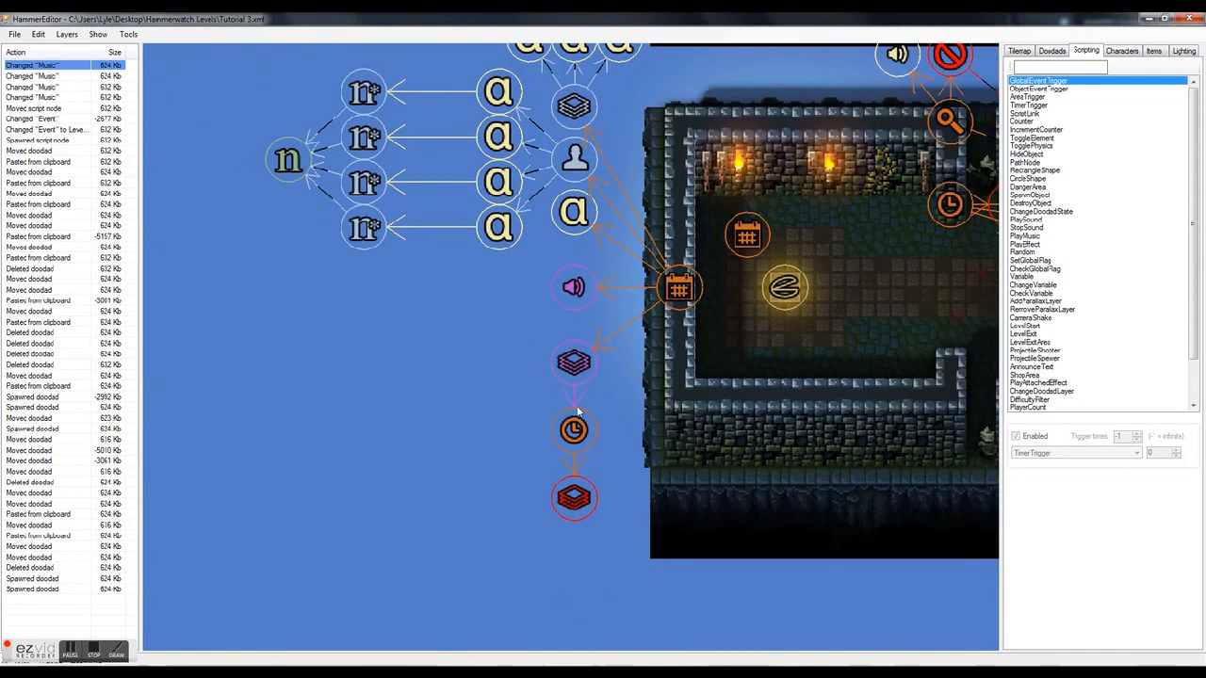
scroll(523, 321, "up", 3)
scroll(632, 360, "down", 2)
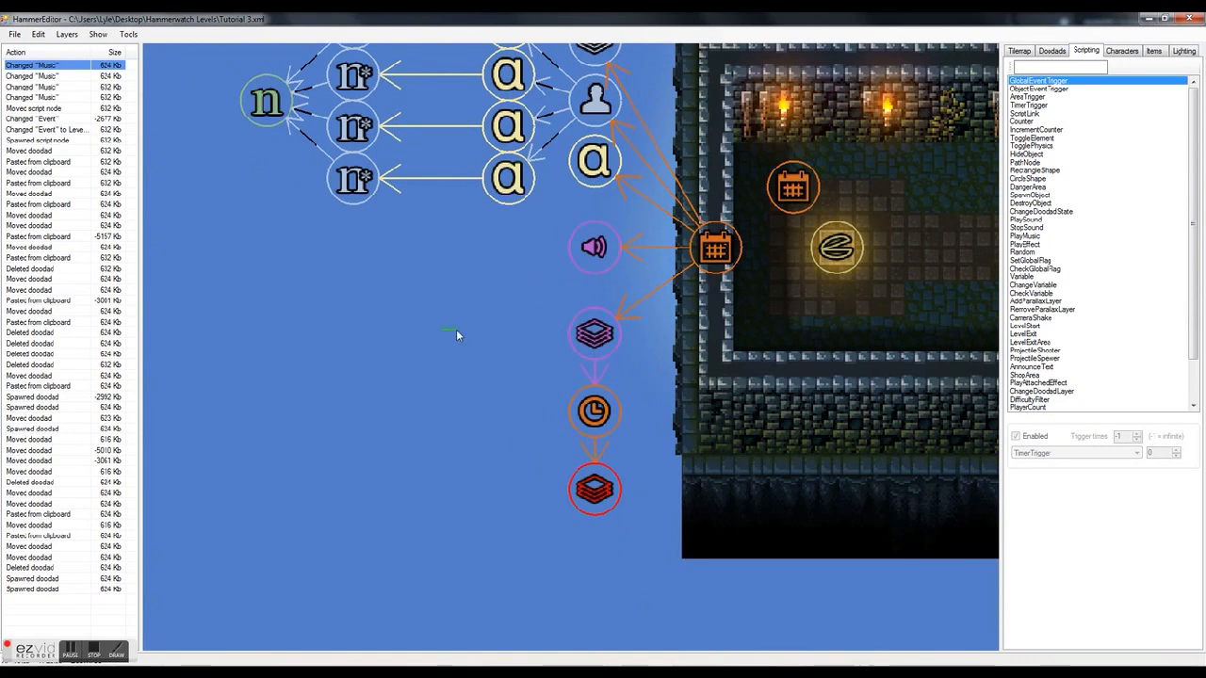
left_click(592, 492)
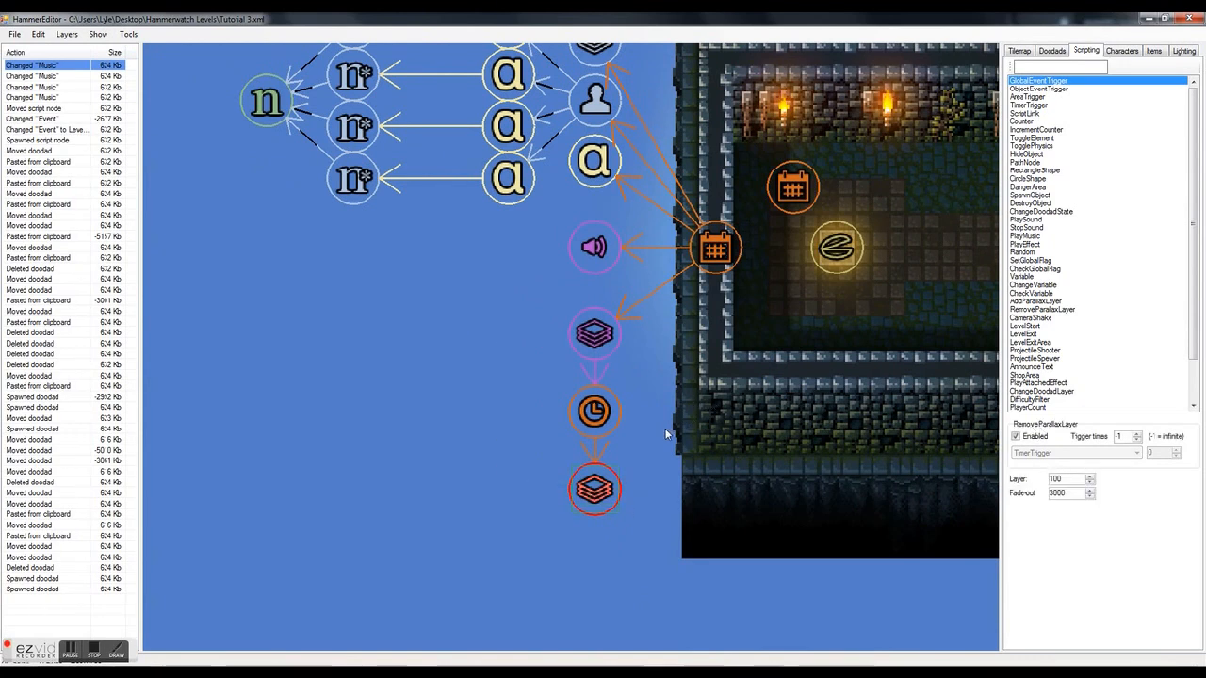
left_click(628, 340)
left_click(599, 335)
scroll(654, 349, "up", 2)
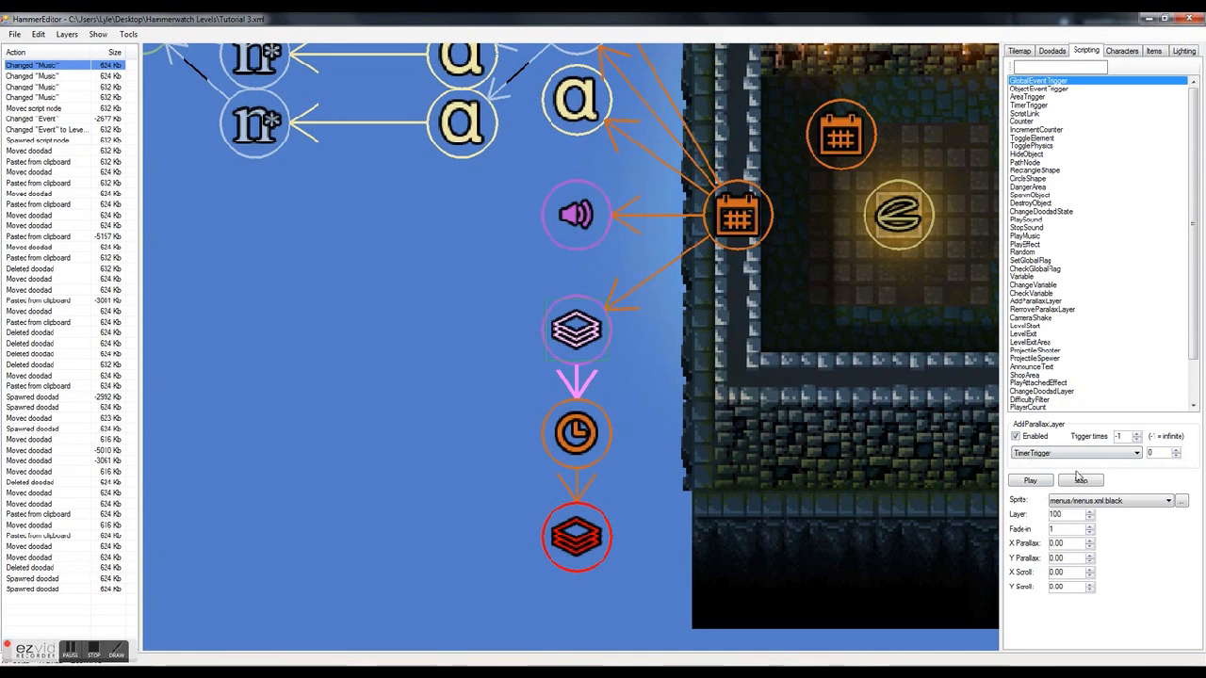
Check the sprite choices of the AddParallaxLayer node, preview its black layer and stop the preview
left_click(1121, 503)
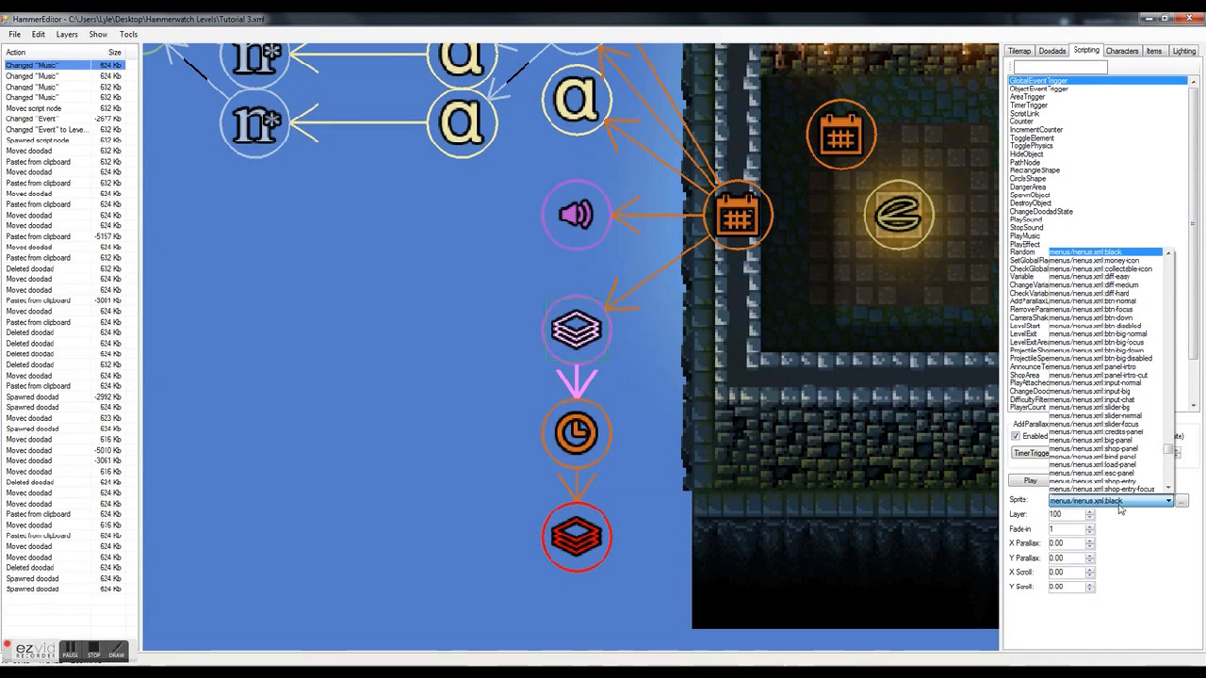
left_click(816, 453)
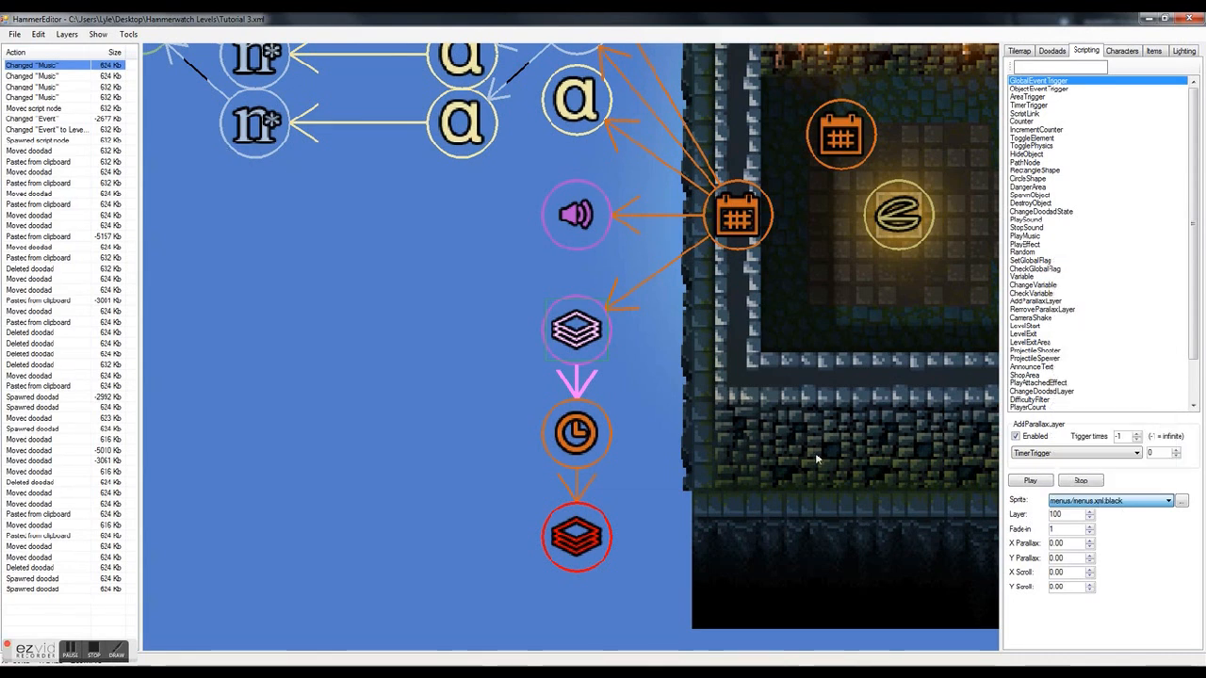
left_click(1031, 480)
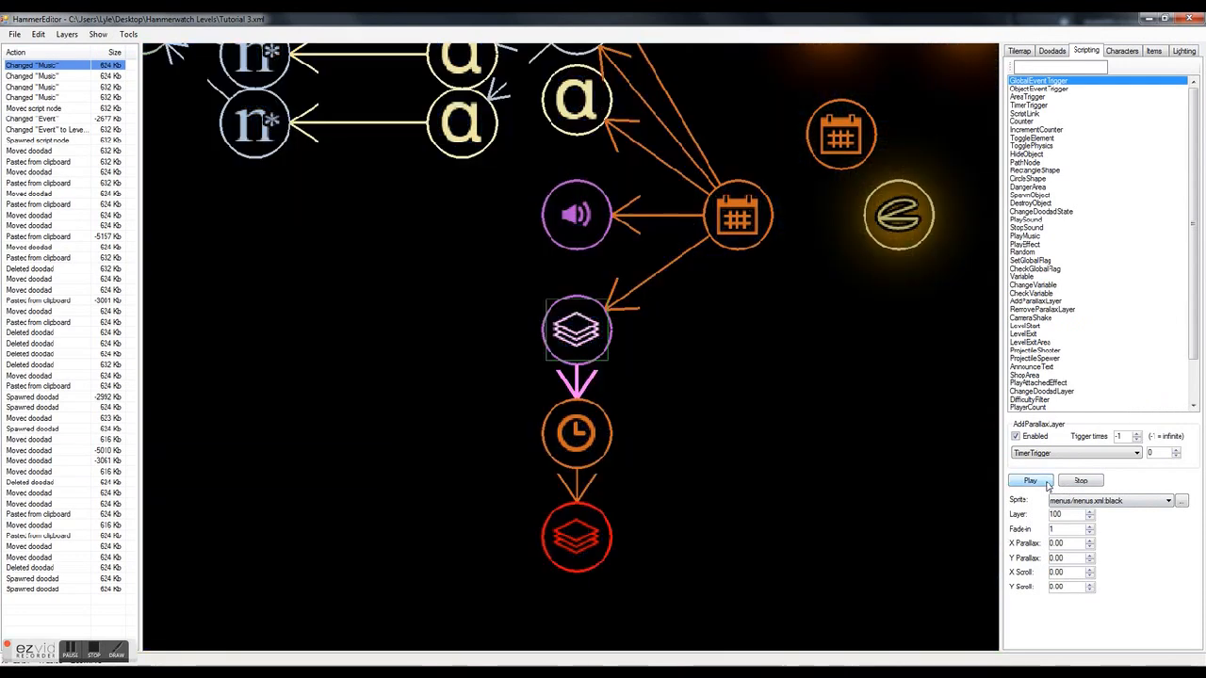
left_click(1081, 481)
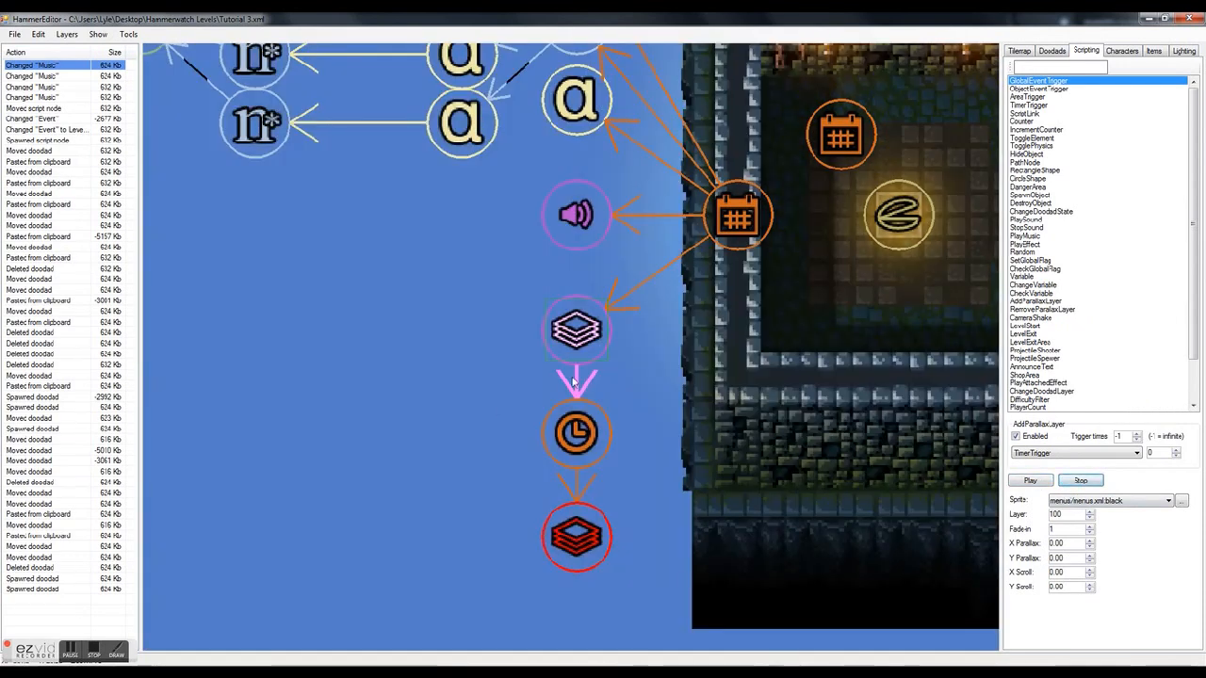
Examine the Layer setting of the AddParallaxLayer node
left_click_drag(1064, 514, 1032, 511)
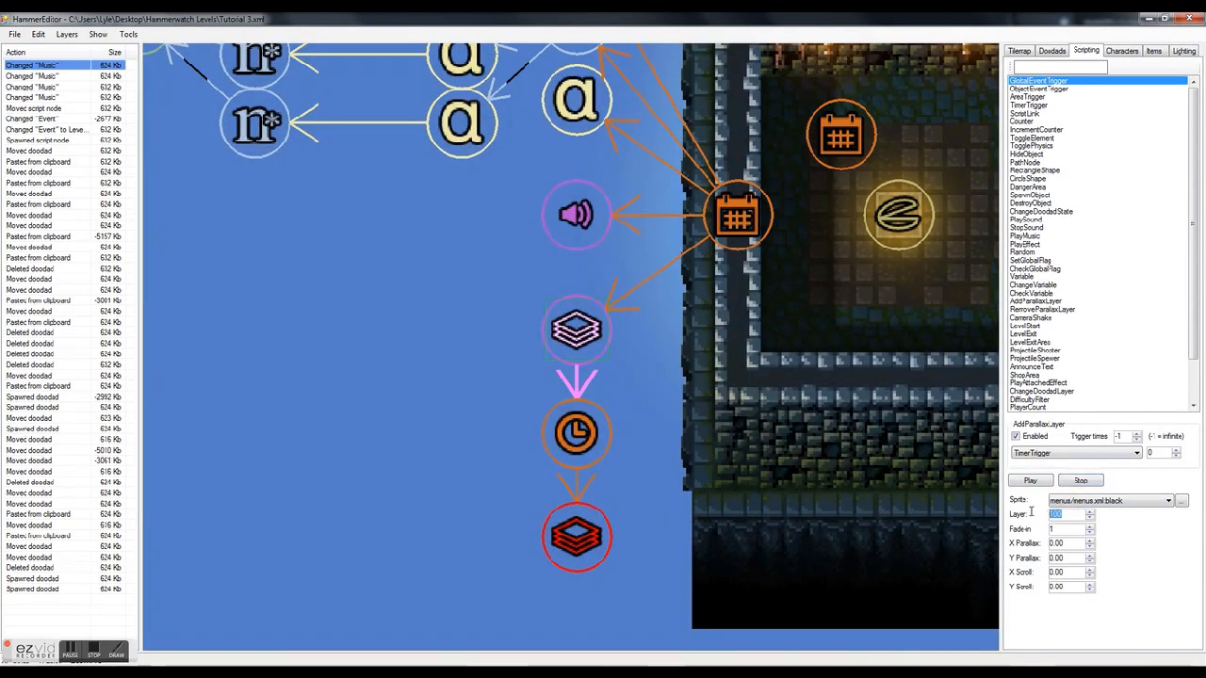
left_click(1072, 515)
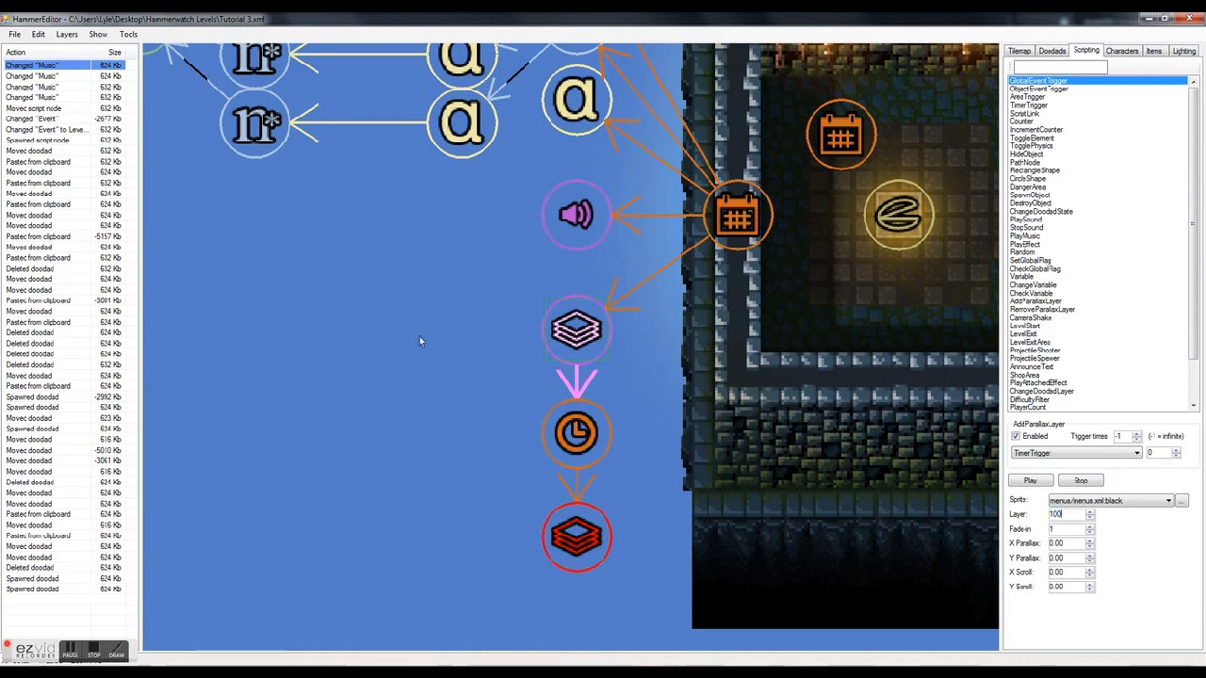
left_click(818, 337)
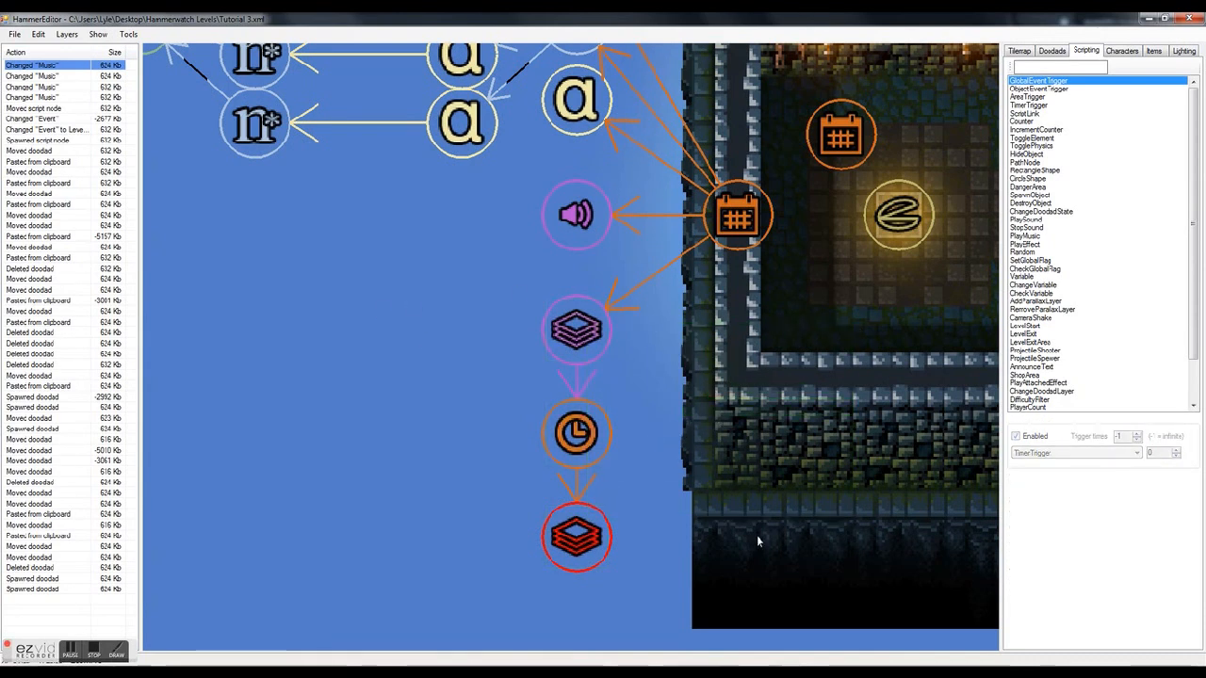
left_click(577, 330)
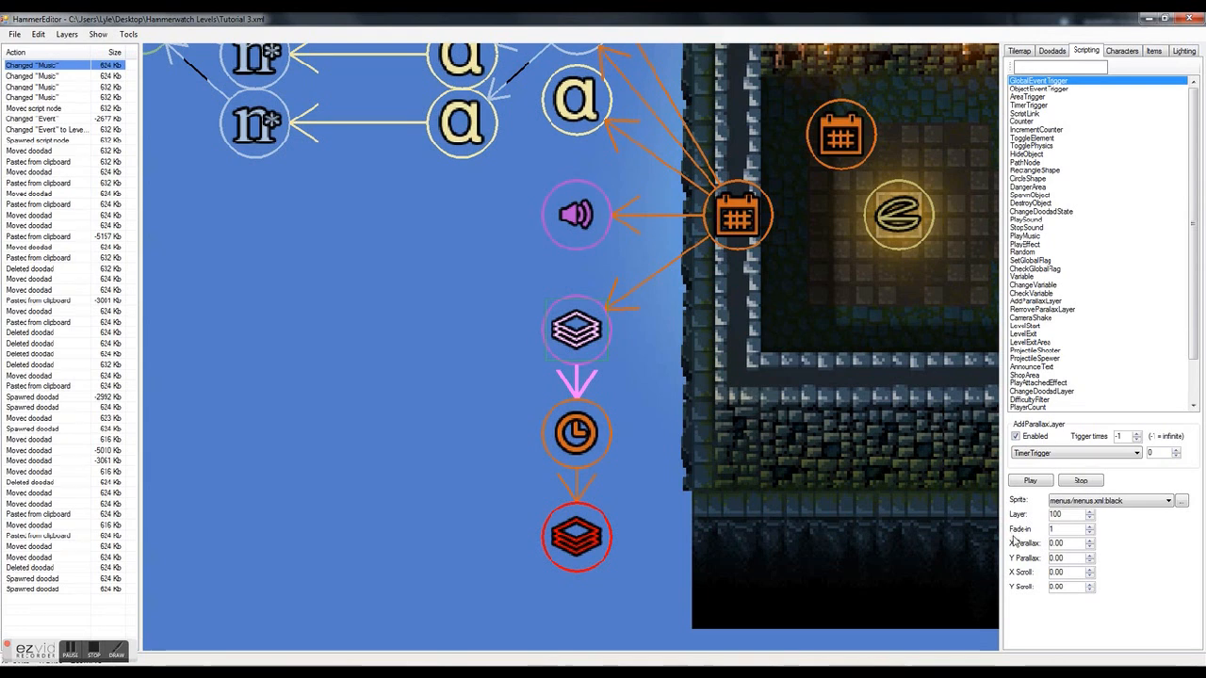
Try layer -25 on the AddParallaxLayer node, preview the black layer and stop the preview
left_click_drag(1065, 515, 1023, 514)
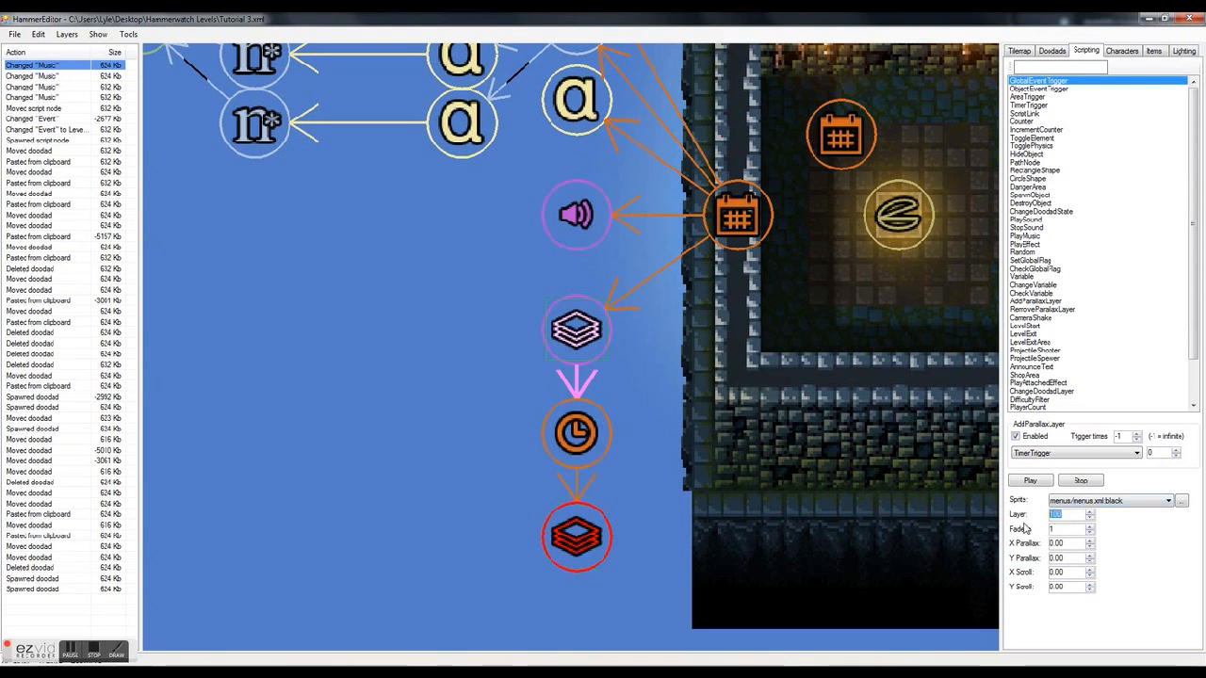
type("-25")
left_click(1030, 481)
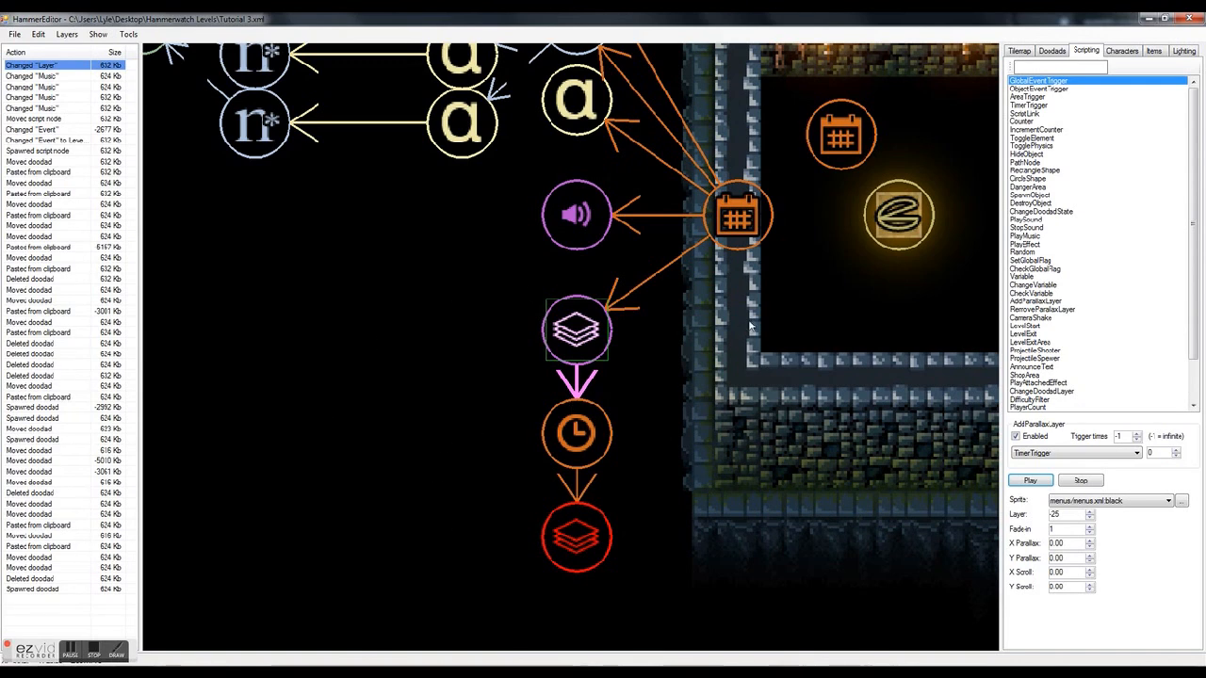
left_click(1079, 482)
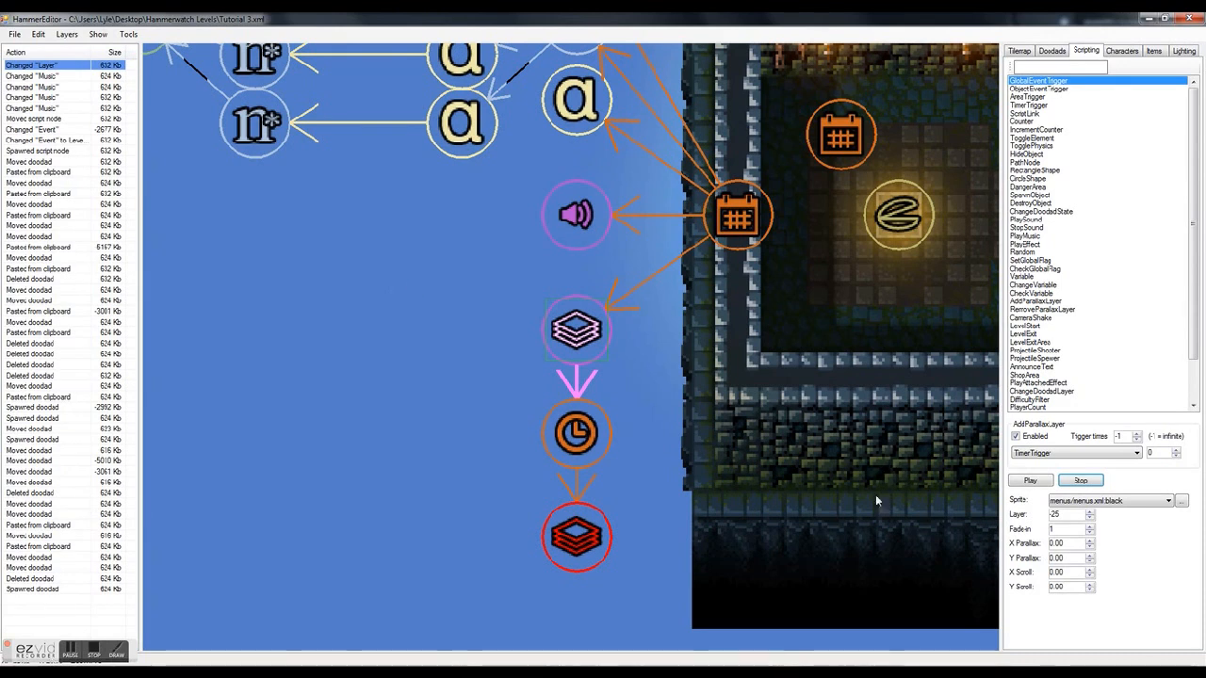
Set the AddParallaxLayer node's layer to 100
left_click_drag(1065, 516, 1036, 516)
type("100")
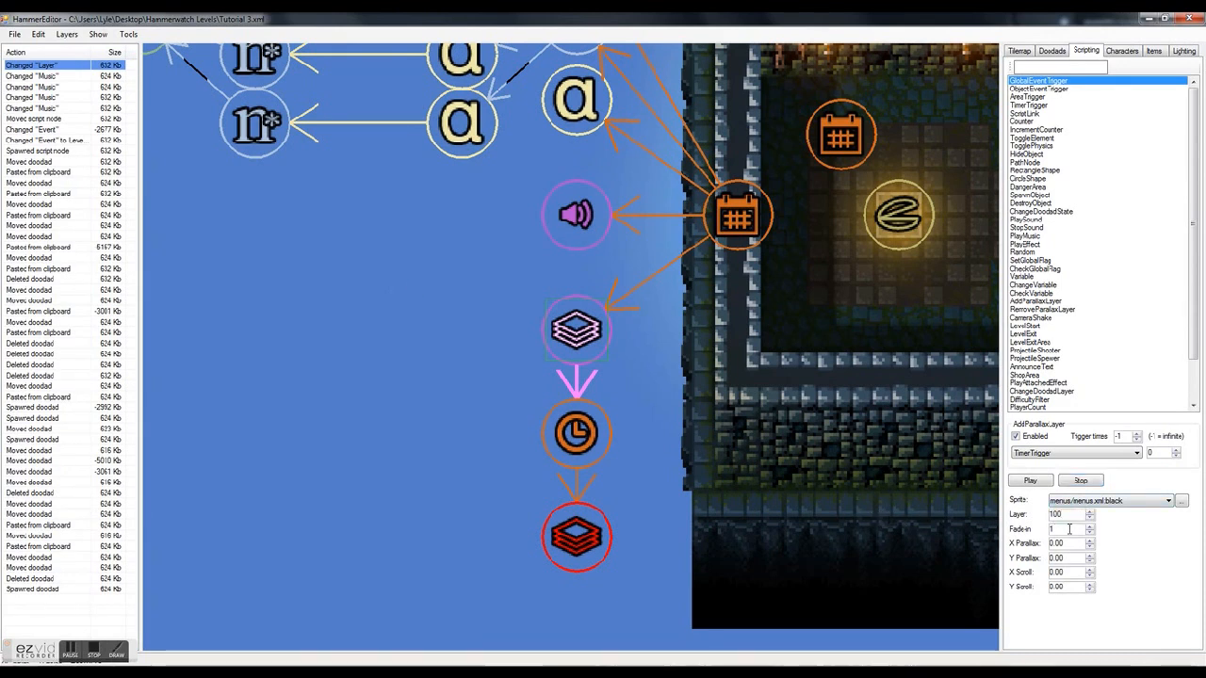
left_click(1069, 530)
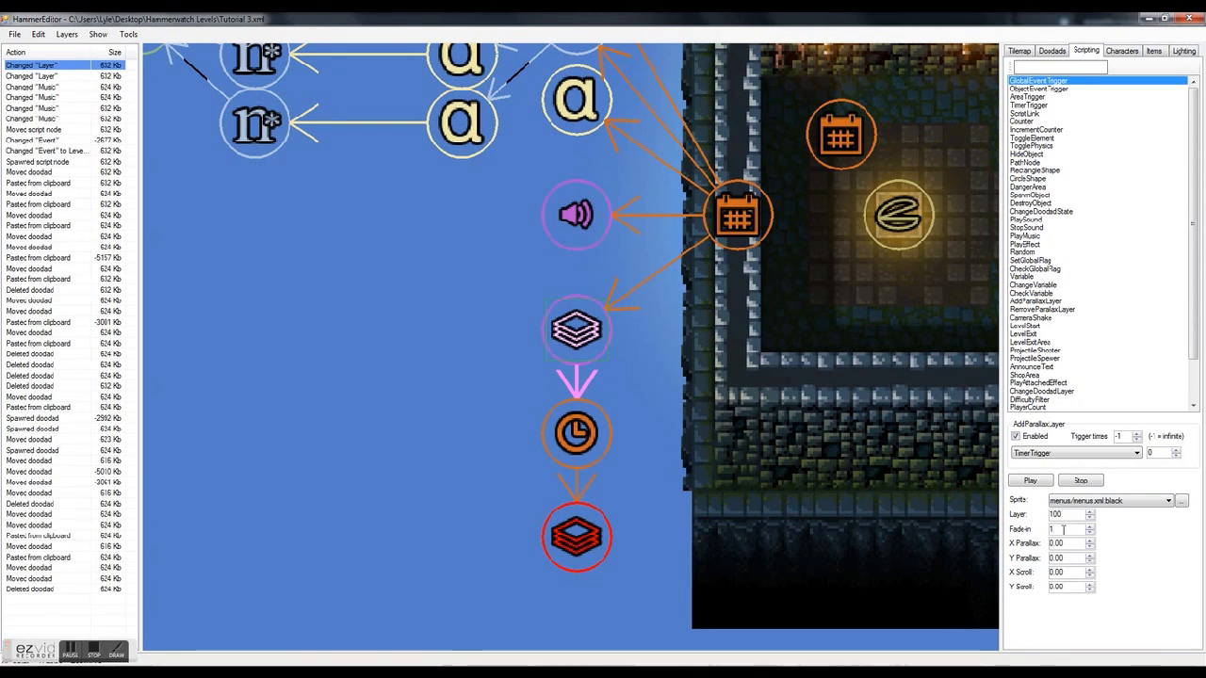
Examine the fade-in, parallax and scroll settings of the AddParallaxLayer node
left_click_drag(1064, 529, 1037, 538)
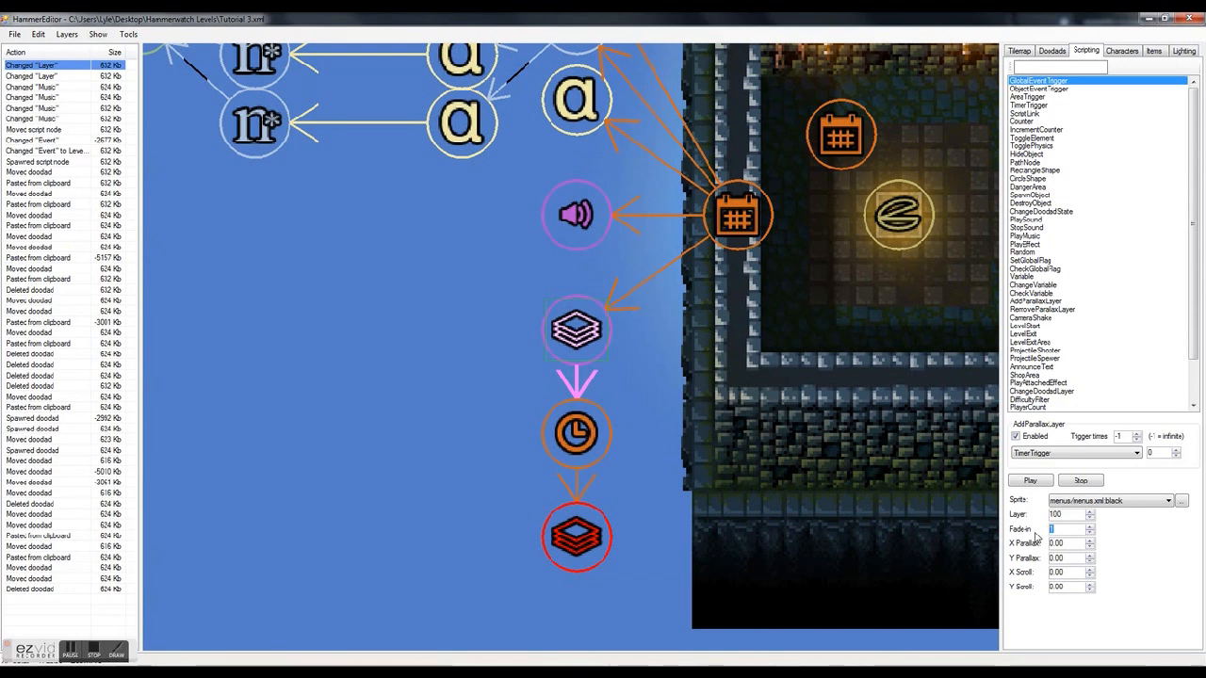
left_click(1064, 532)
left_click(684, 373)
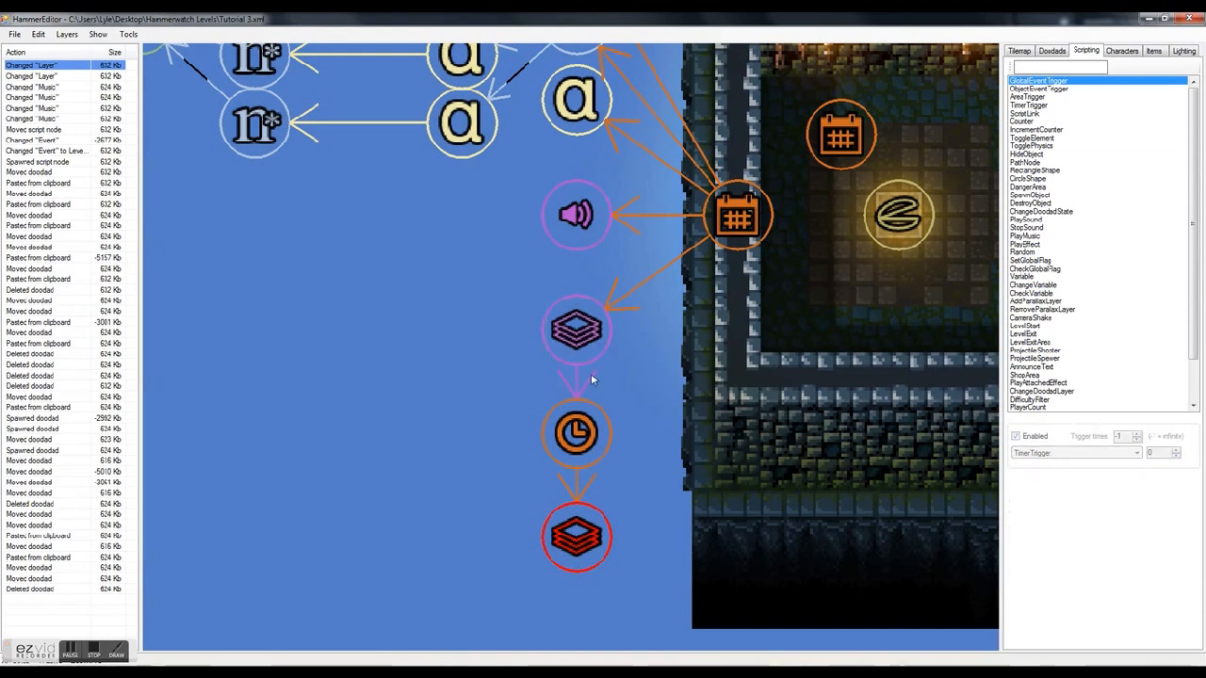
left_click(580, 347)
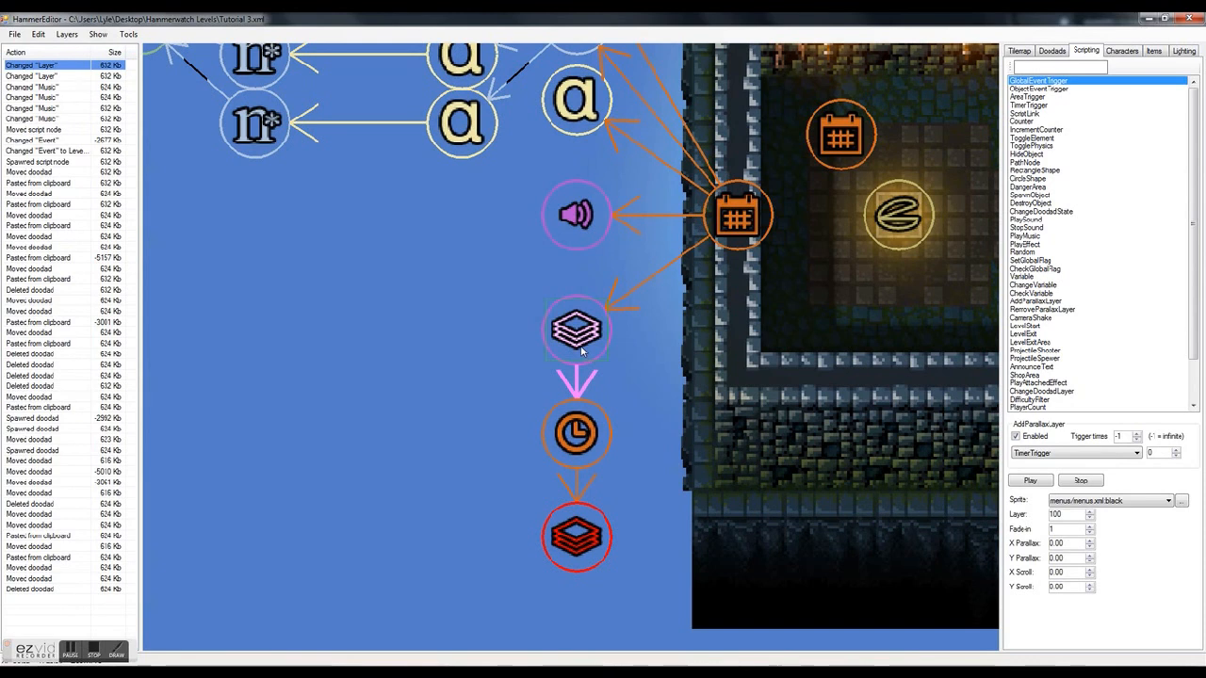
left_click_drag(1071, 558, 1049, 559)
left_click(1070, 574)
key("Tab")
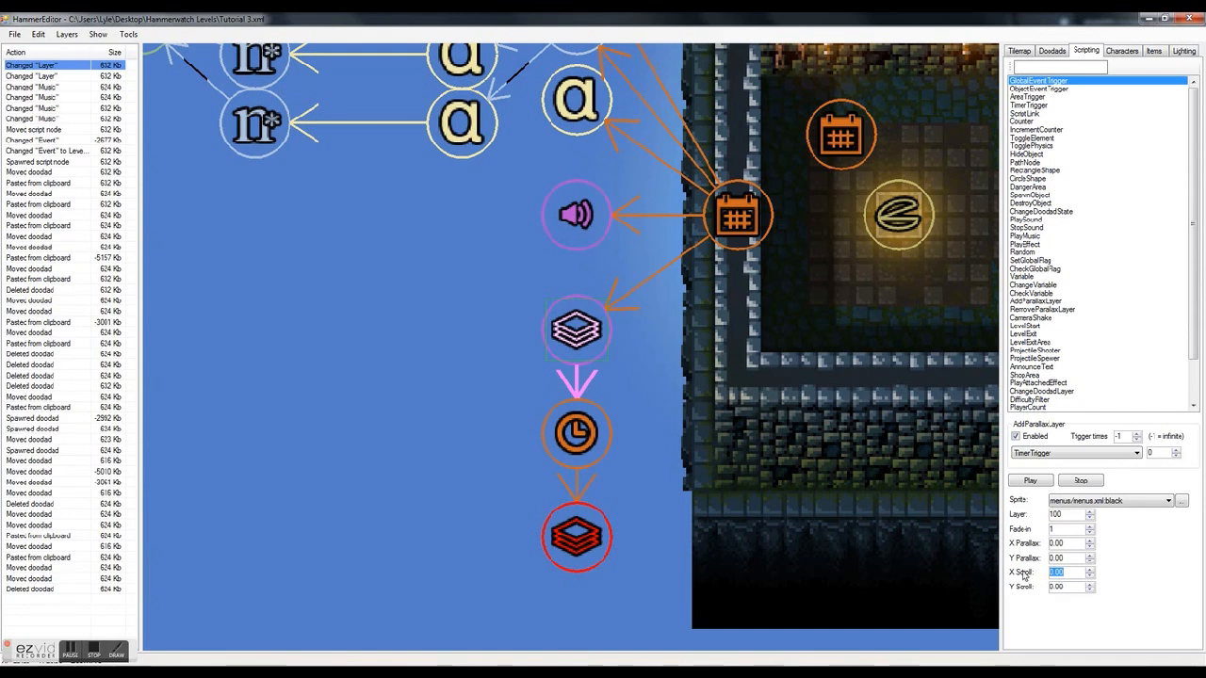
left_click(1075, 572)
left_click(693, 424)
left_click(586, 353)
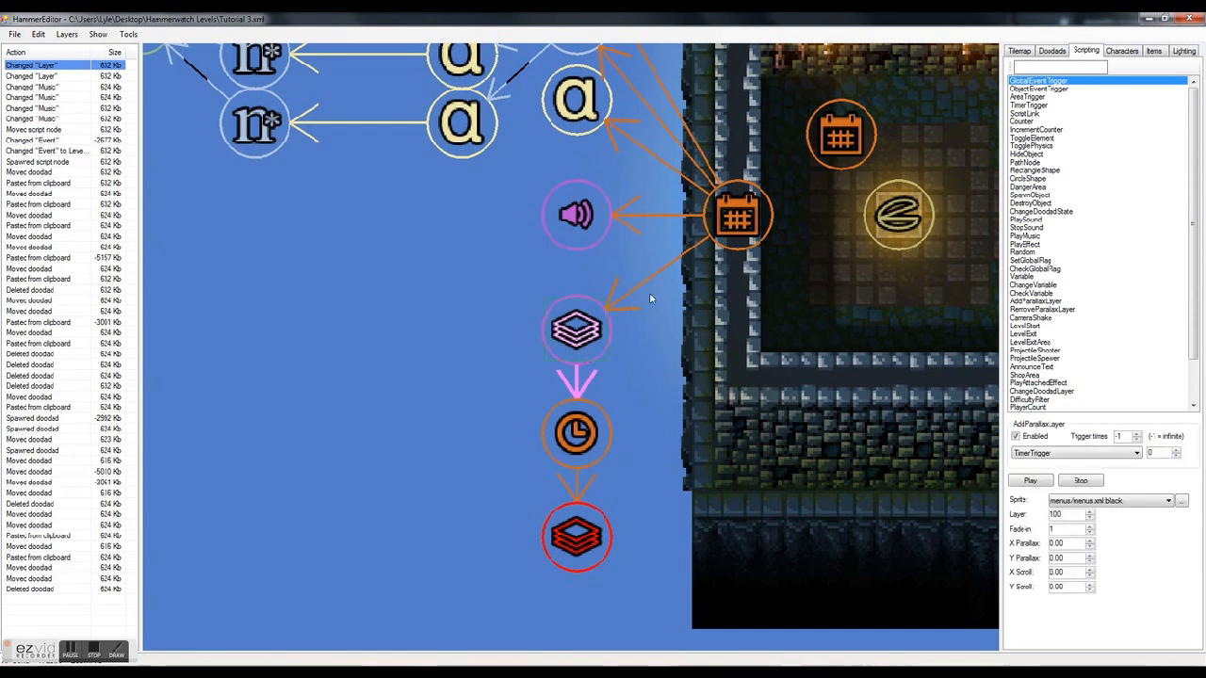
Follow the chain from the level-load event trigger through AddParallaxLayer to the TimerTrigger node and examine the timer's frequency
left_click(738, 226)
left_click(582, 338)
left_click(574, 426)
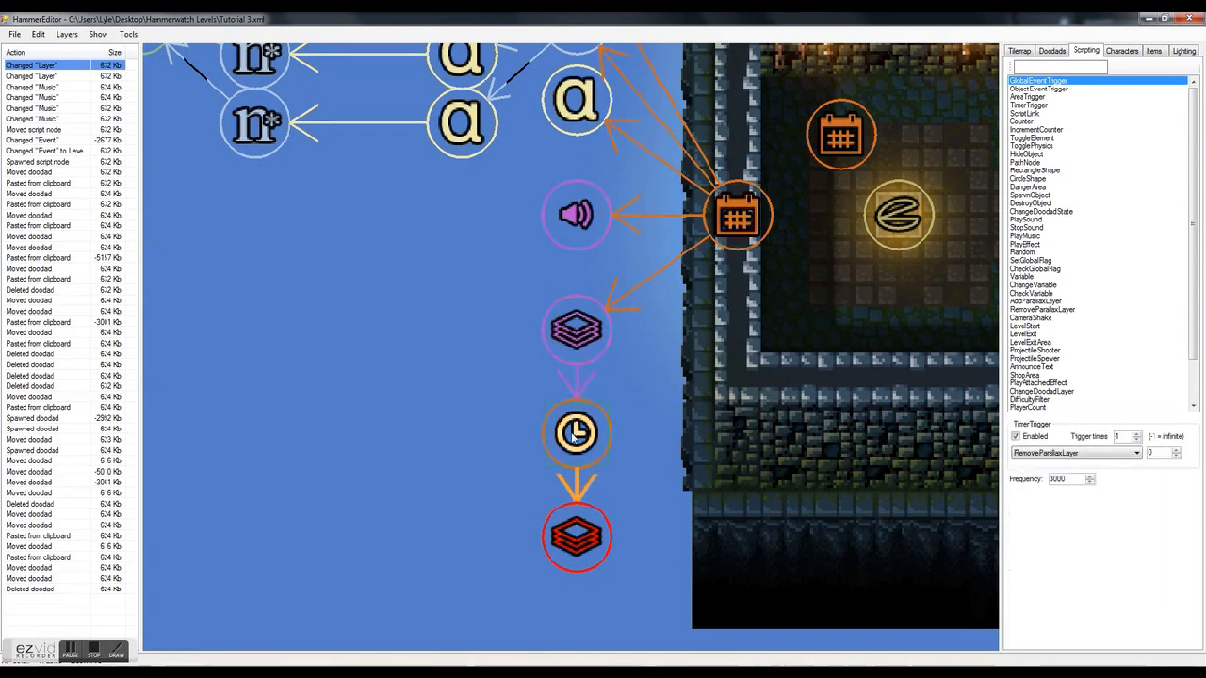
left_click_drag(1072, 480, 1004, 484)
left_click(1067, 481)
left_click(1068, 479)
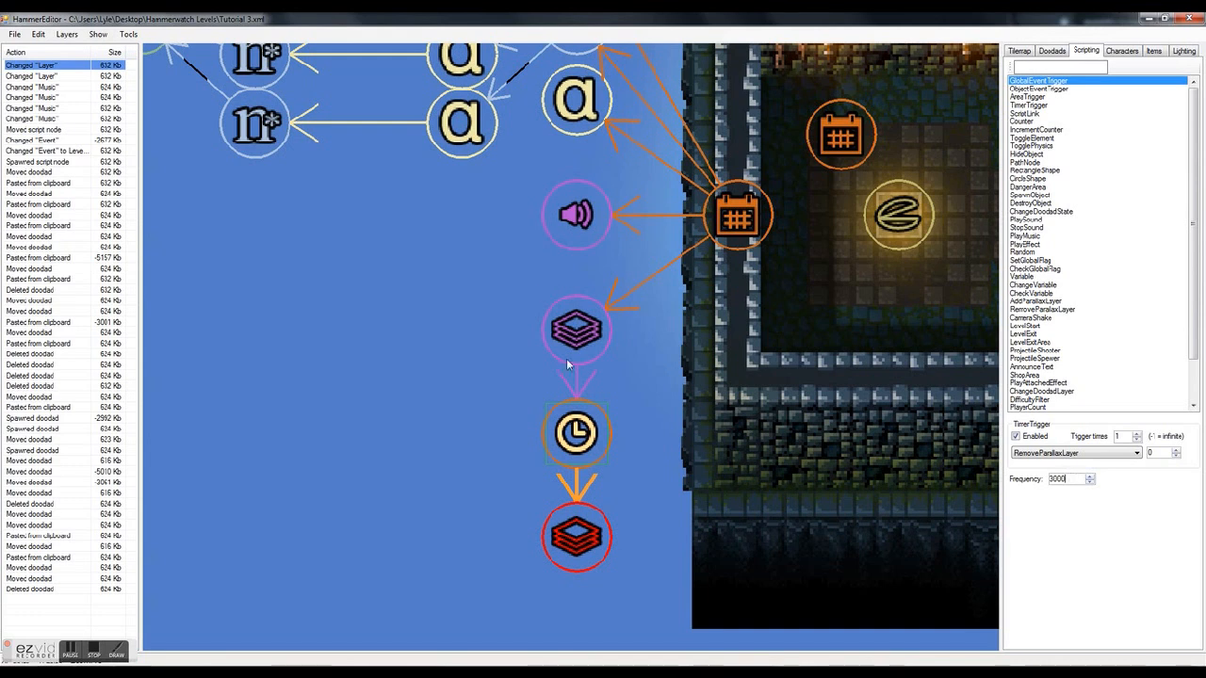
Check the RemoveParallaxLayer node and move it slightly up, closer to the timer node
left_click(573, 532)
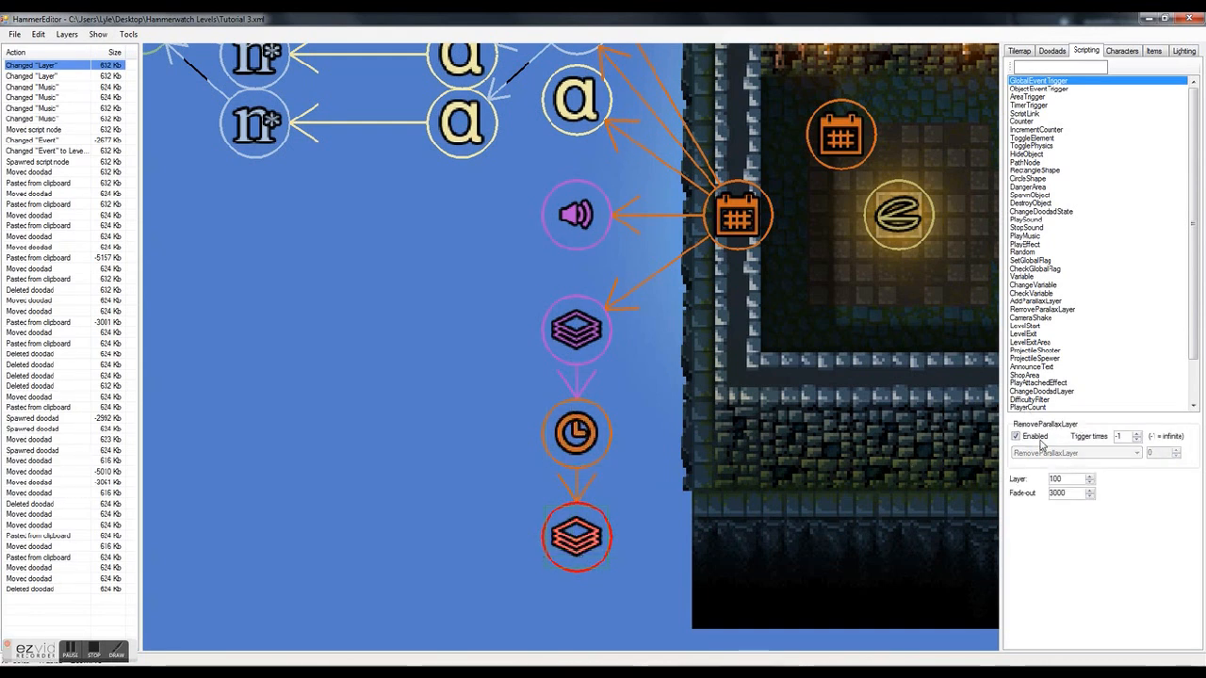
left_click(576, 433)
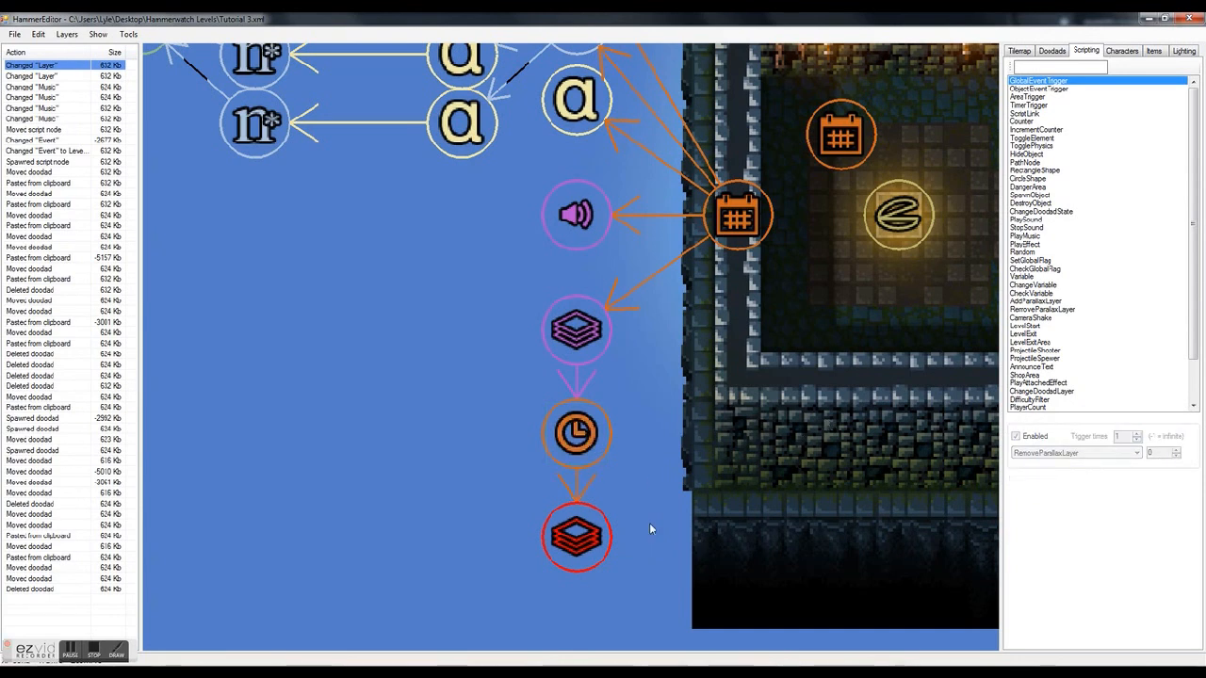
left_click_drag(576, 538, 576, 527)
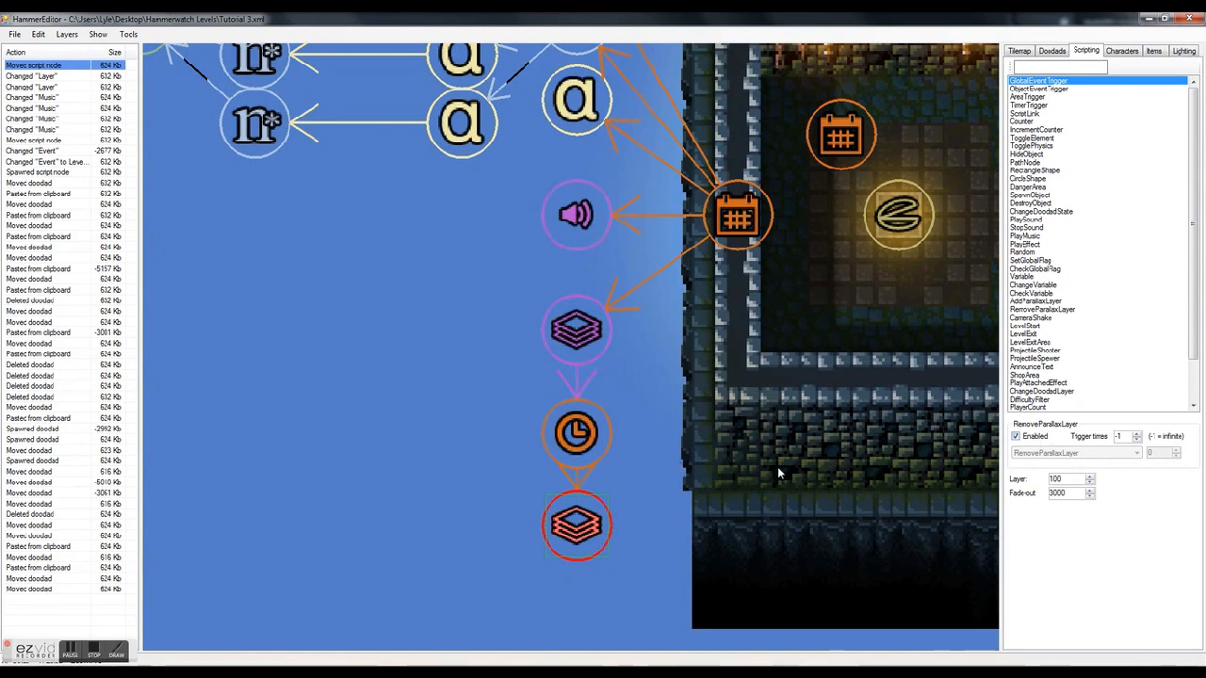
Compare the Layer setting of the RemoveParallaxLayer node with that of the AddParallaxLayer node
left_click_drag(1076, 479, 1038, 486)
left_click(1064, 479)
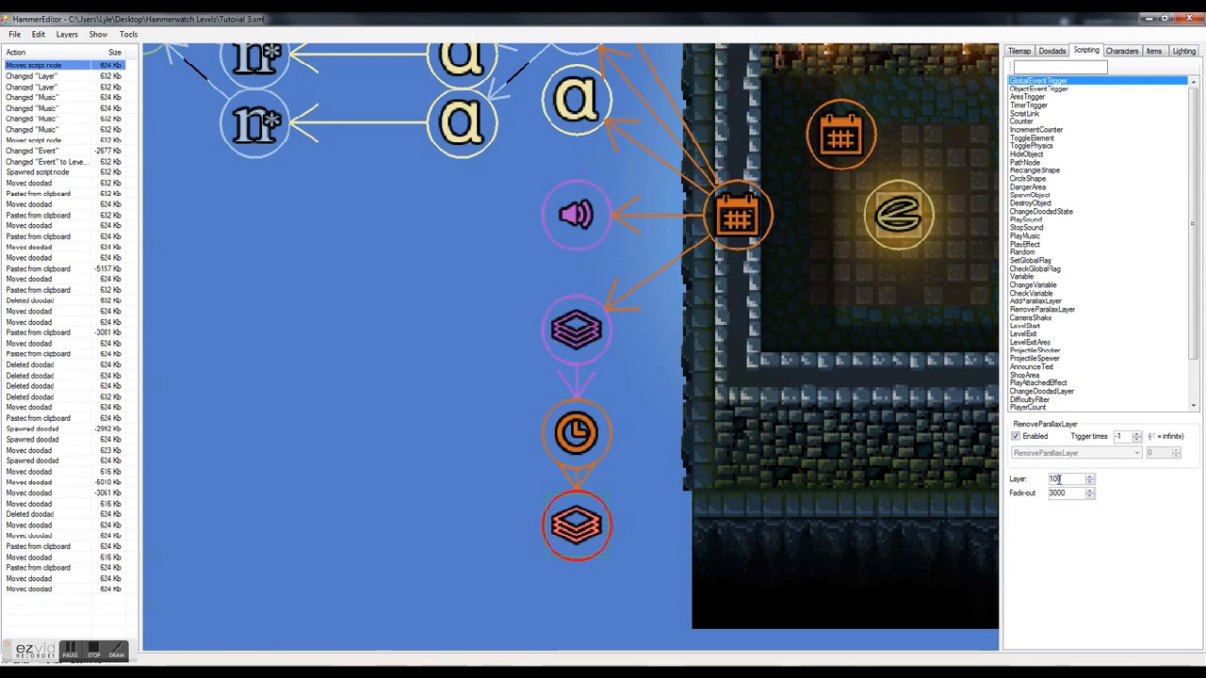
left_click(565, 335)
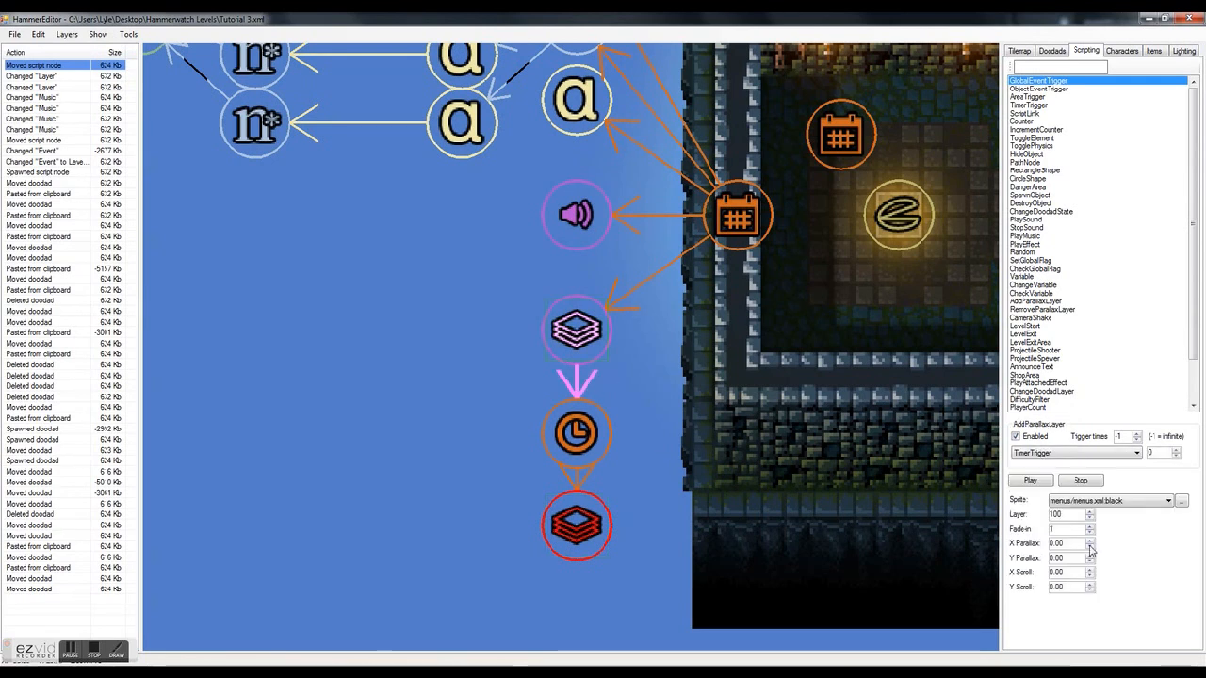
left_click(576, 525)
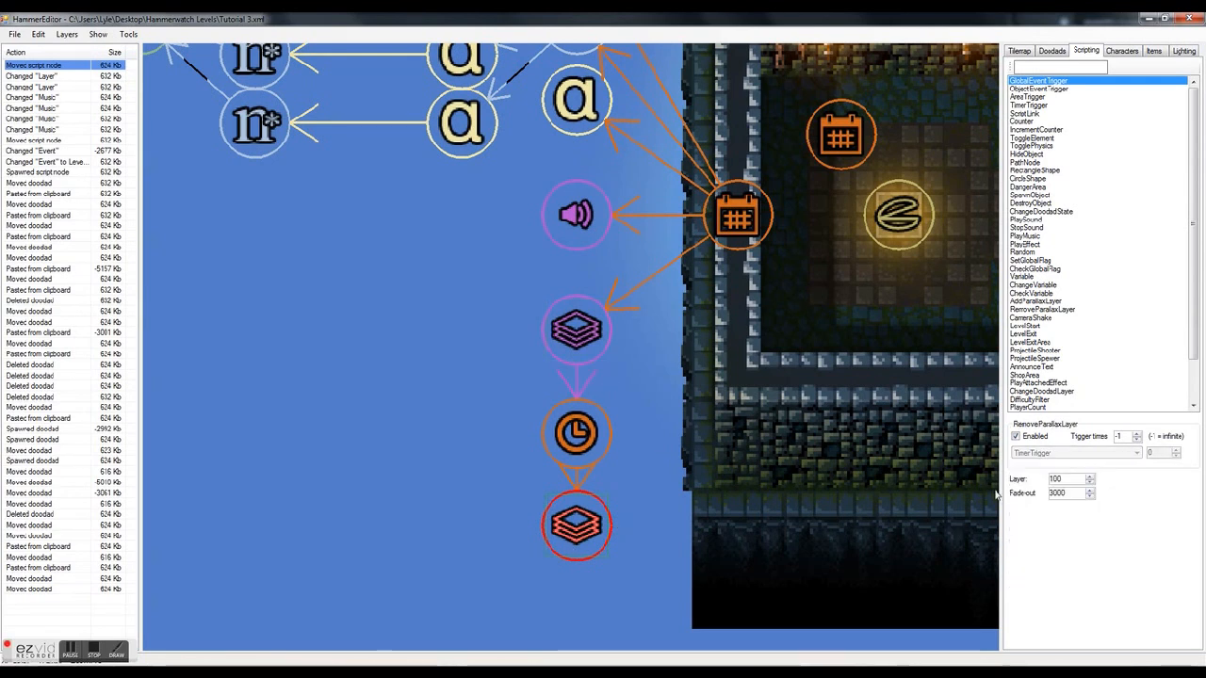
Adjust the fade-out time of the RemoveParallaxLayer node and deselect the node
left_click(1070, 494)
left_click_drag(1070, 494, 1042, 501)
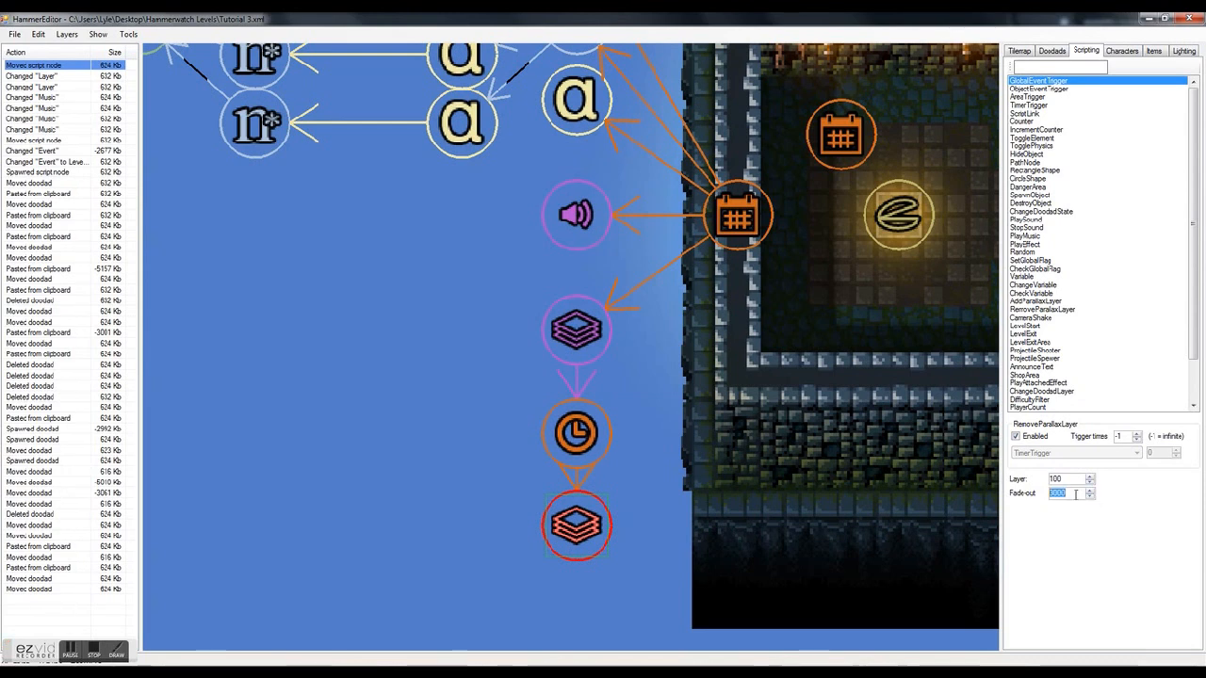
scroll(748, 543, "down", 3)
left_click(748, 539)
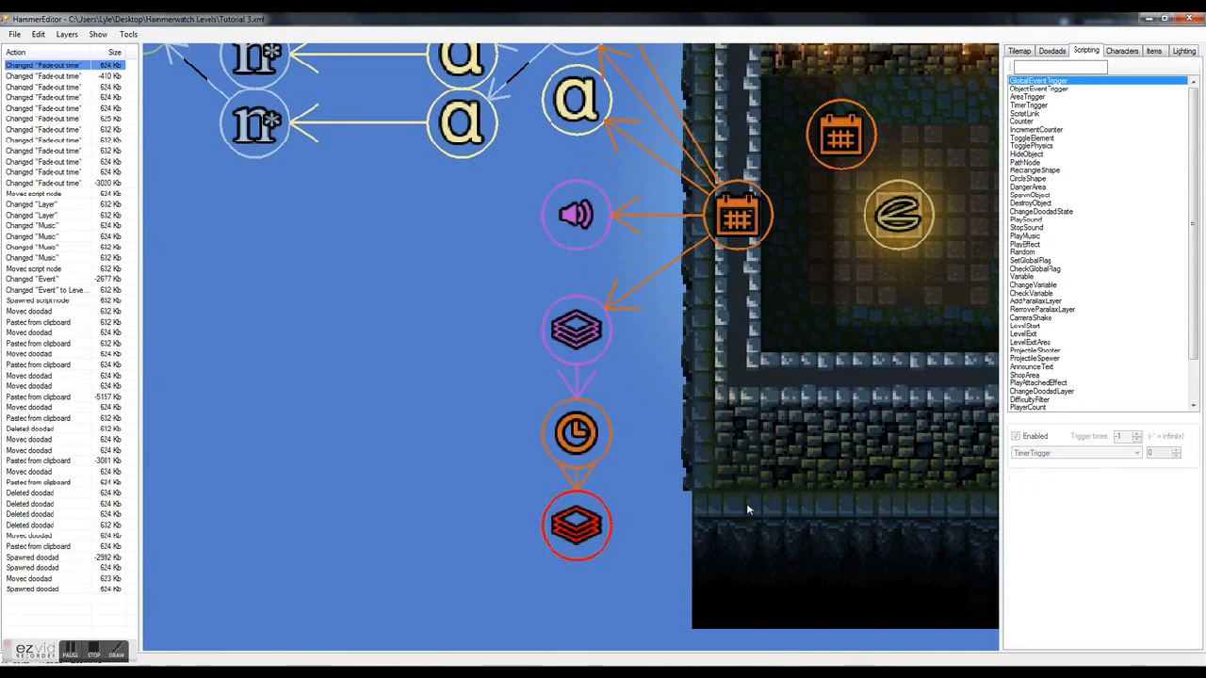
Look over the whole level-load node network and examine the AnnounceText node reading "Welcome To Tutorial Map"
scroll(747, 513, "down", 4)
scroll(709, 215, "up", 2)
scroll(586, 314, "down", 2)
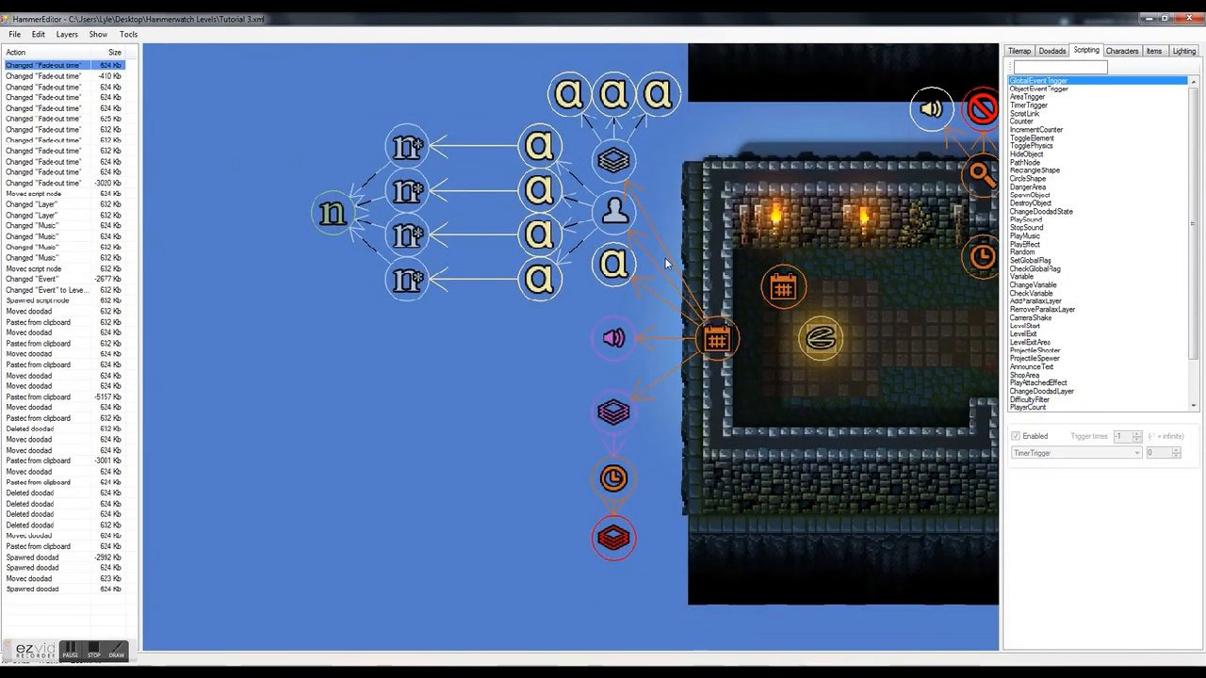
scroll(664, 249, "up", 3)
scroll(678, 438, "down", 2)
scroll(586, 358, "up", 2)
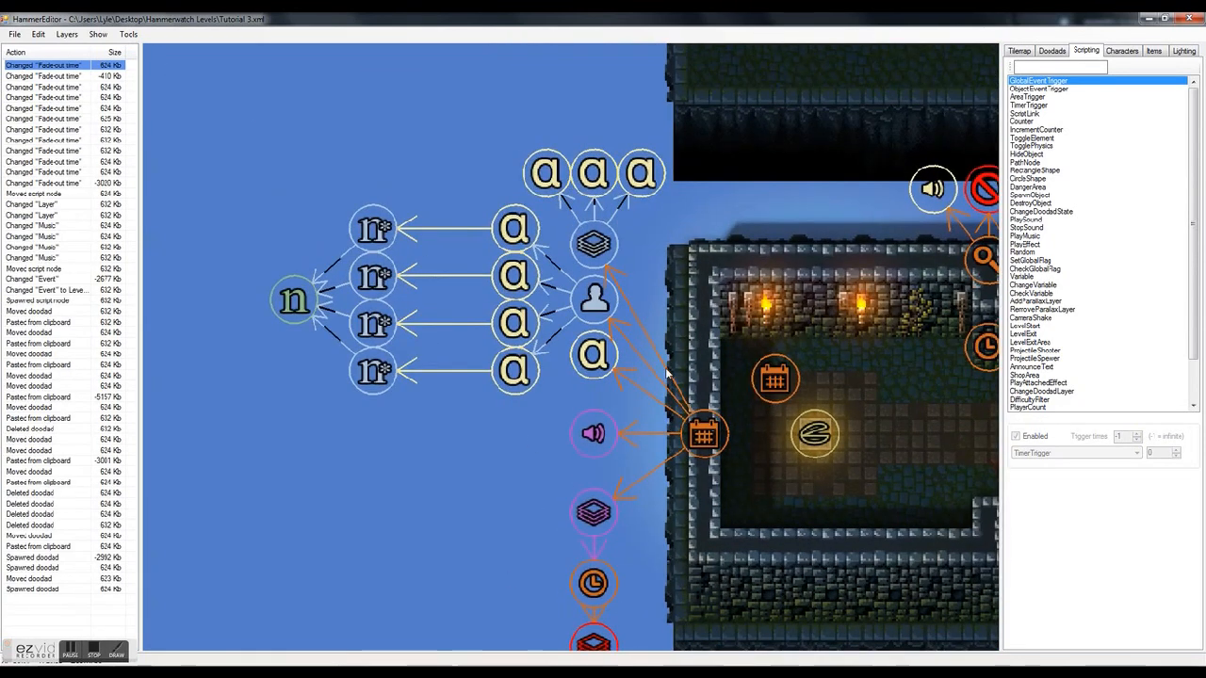
left_click(586, 358)
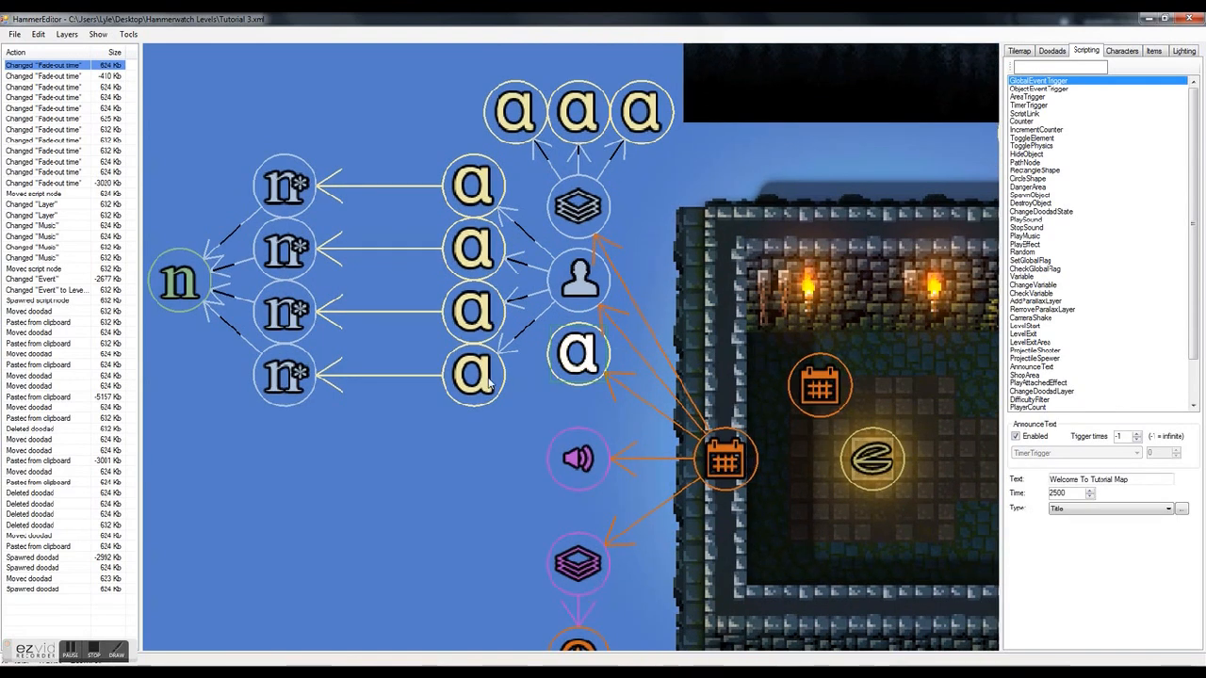
Move the blue stack node and its three text nodes right, and the player-icon node with its four text nodes up and left
left_click(454, 101)
left_click_drag(486, 93, 653, 212)
left_click_drag(146, 148, 608, 405)
left_click_drag(407, 133, 529, 442)
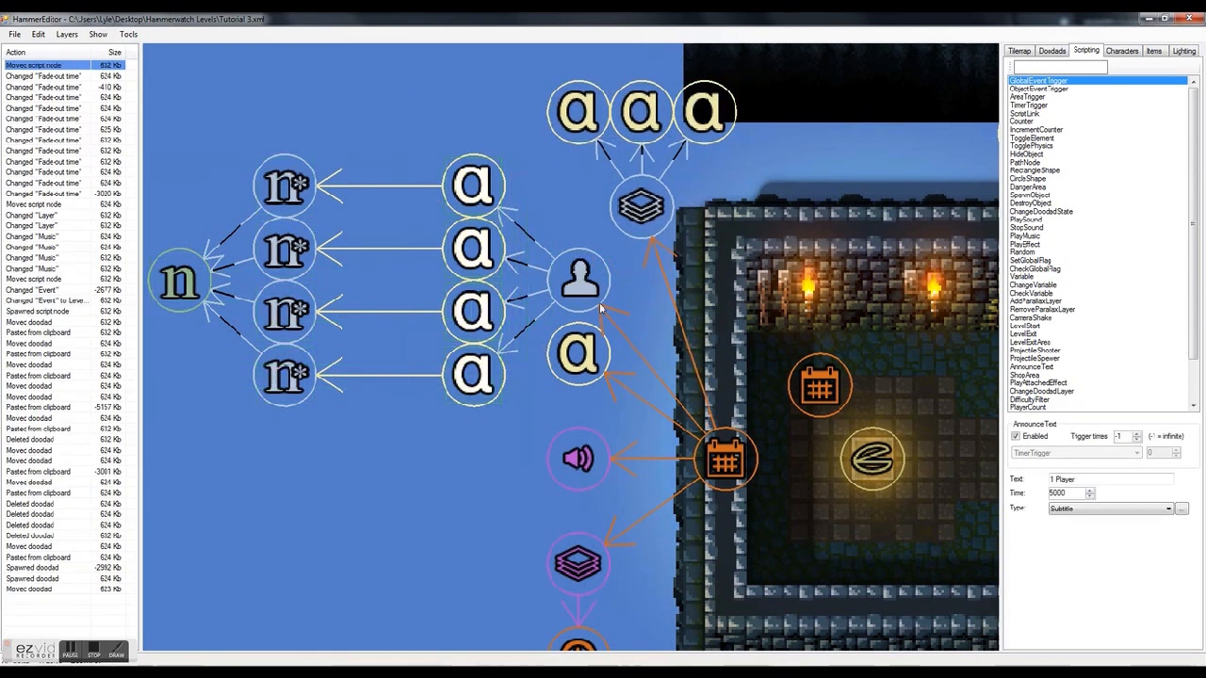
left_click(583, 287, "shift")
left_click_drag(582, 285, 530, 234)
Move the "Welcome To Tutorial Map" AnnounceText node down and left, examine its text and look up AnnounceText among the script node types
left_click(536, 373)
left_click_drag(576, 354, 506, 383)
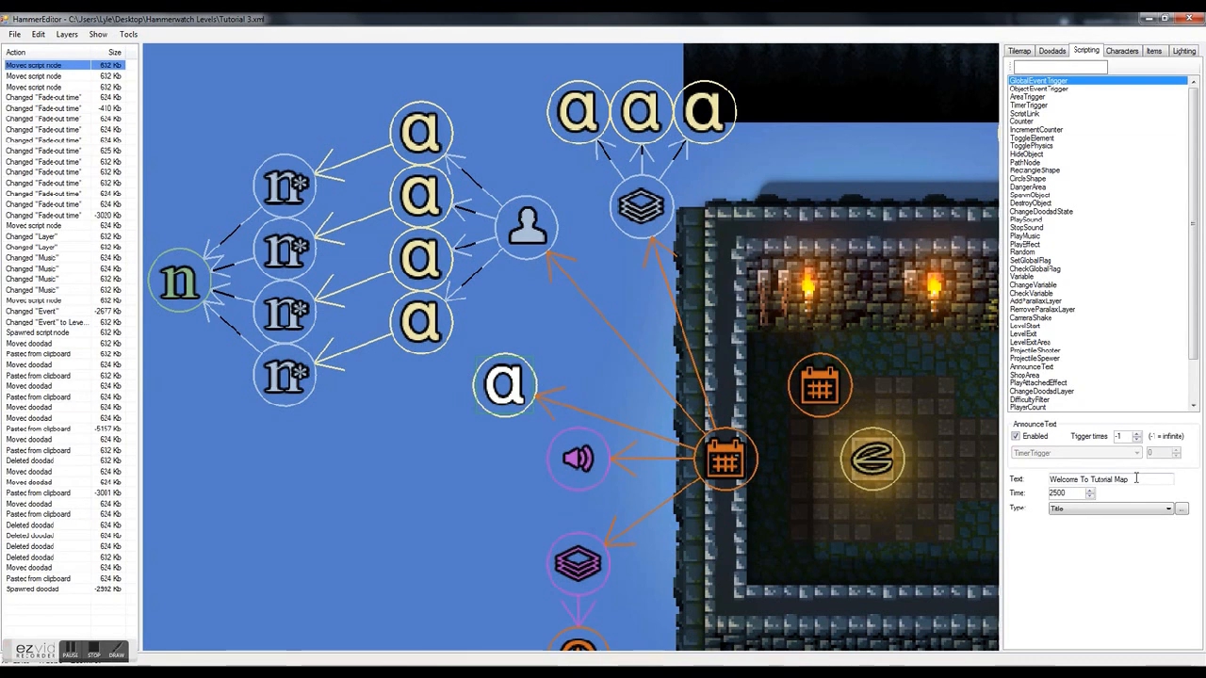
left_click_drag(1136, 480, 1027, 485)
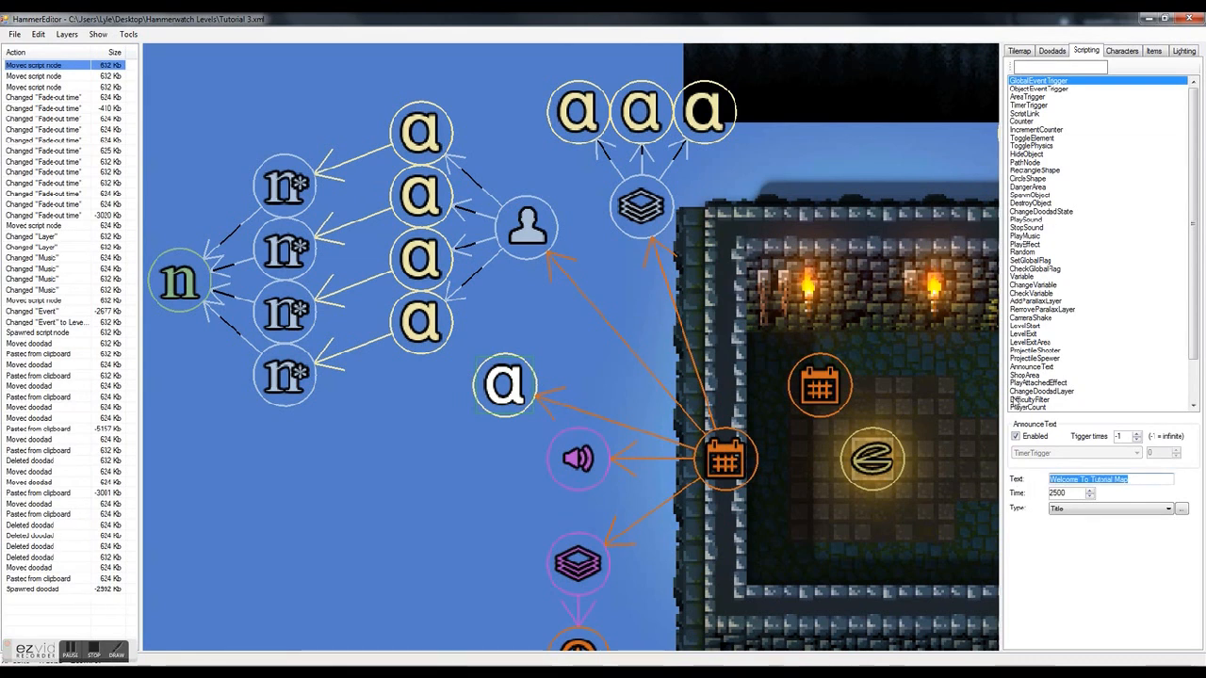
left_click(501, 392)
left_click_drag(1189, 201, 1194, 243)
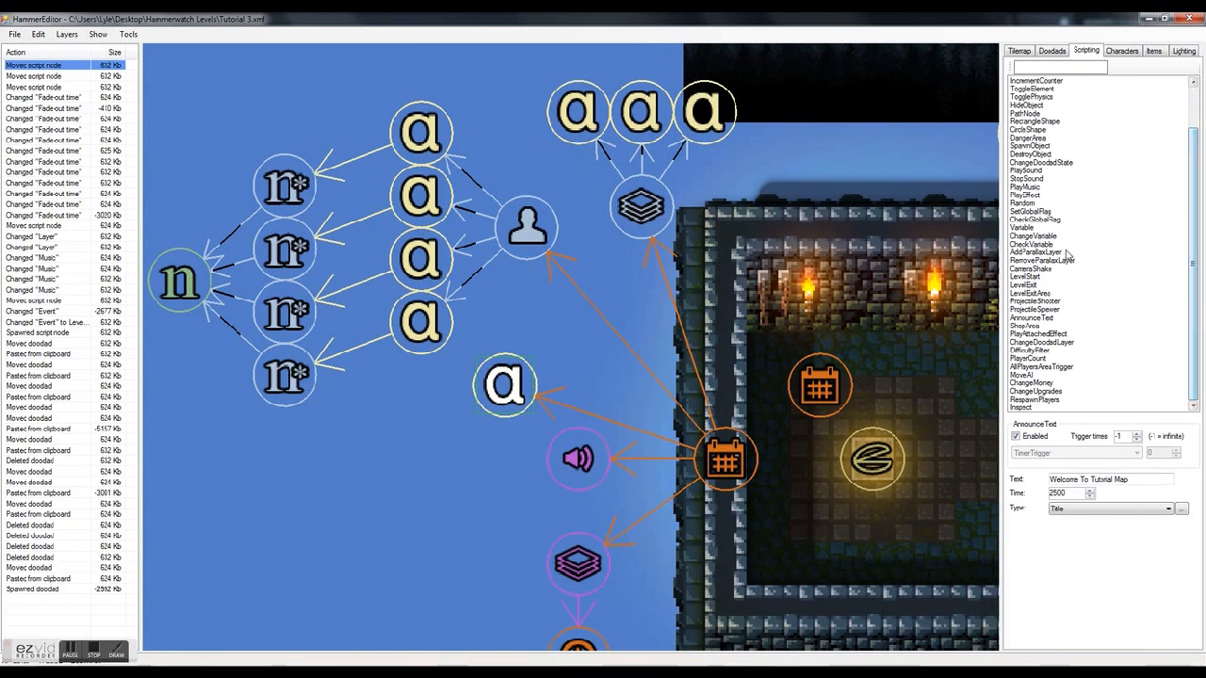
Examine the welcome AnnounceText node's text, time and type options, keeping Title as the type
left_click(1036, 319)
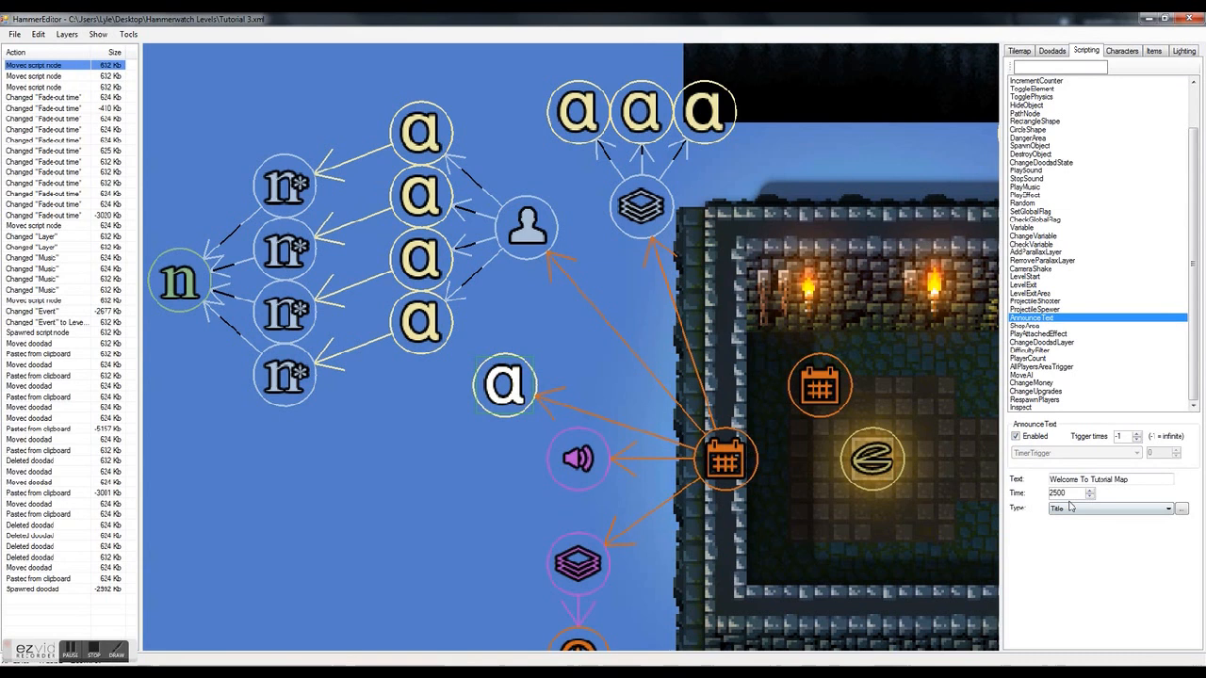
left_click_drag(1139, 479, 1028, 482)
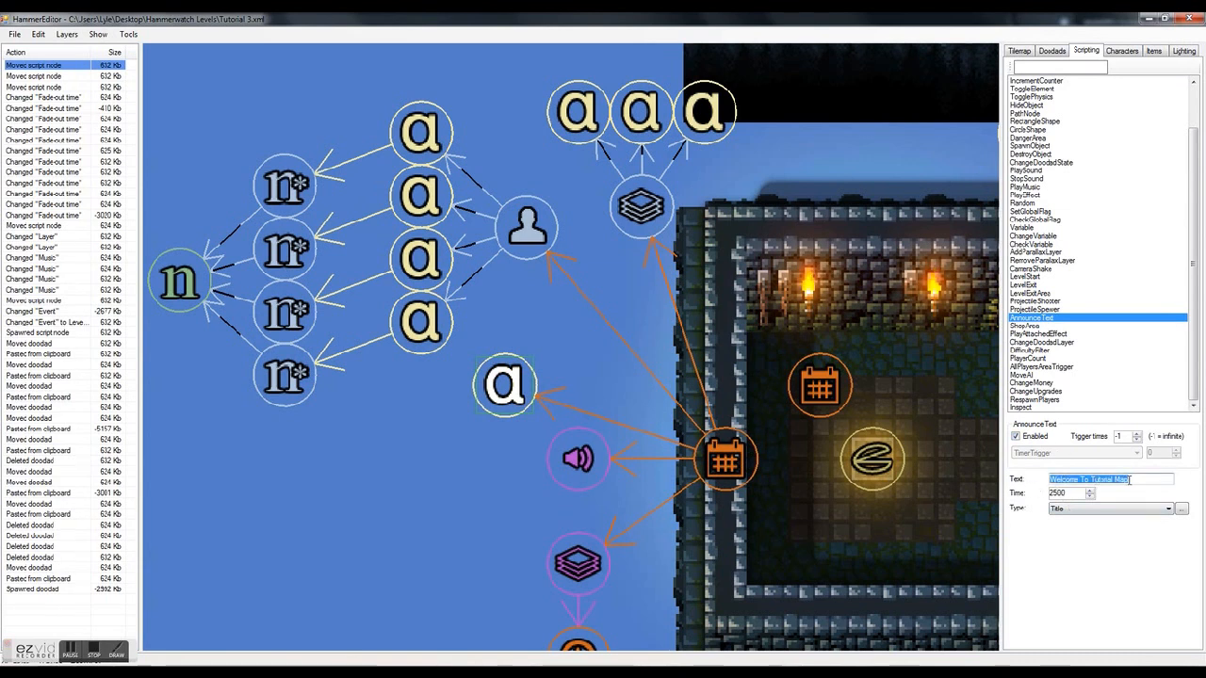
left_click(1074, 493)
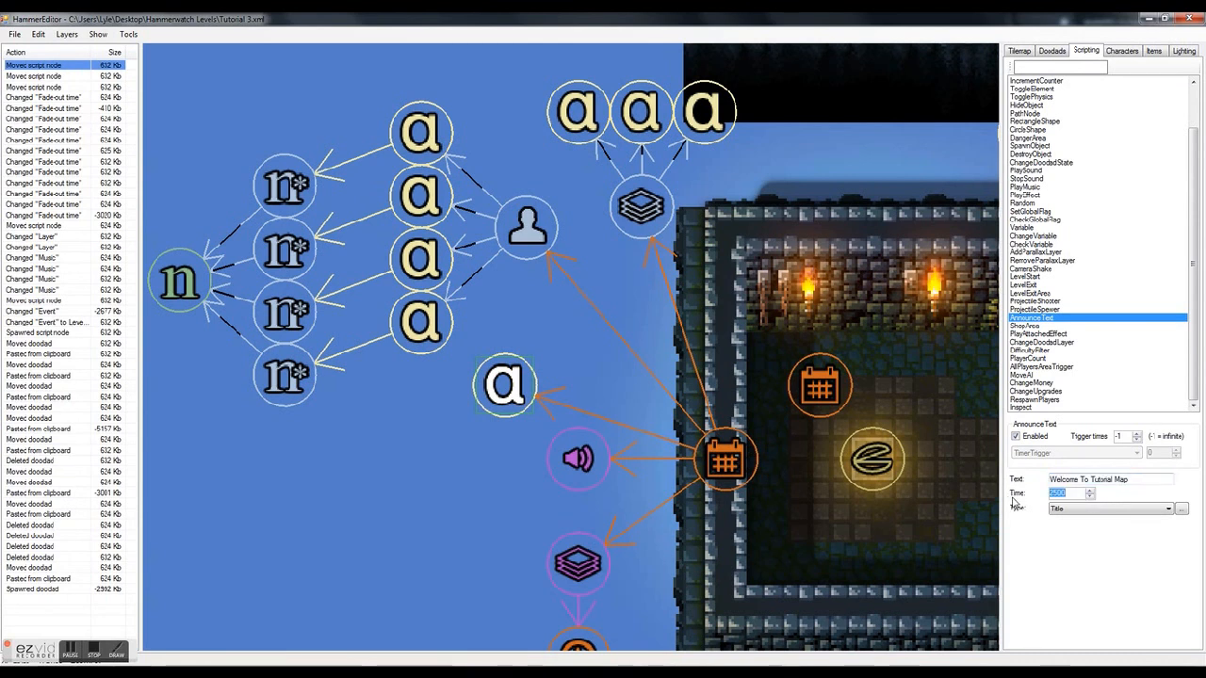
left_click(1067, 510)
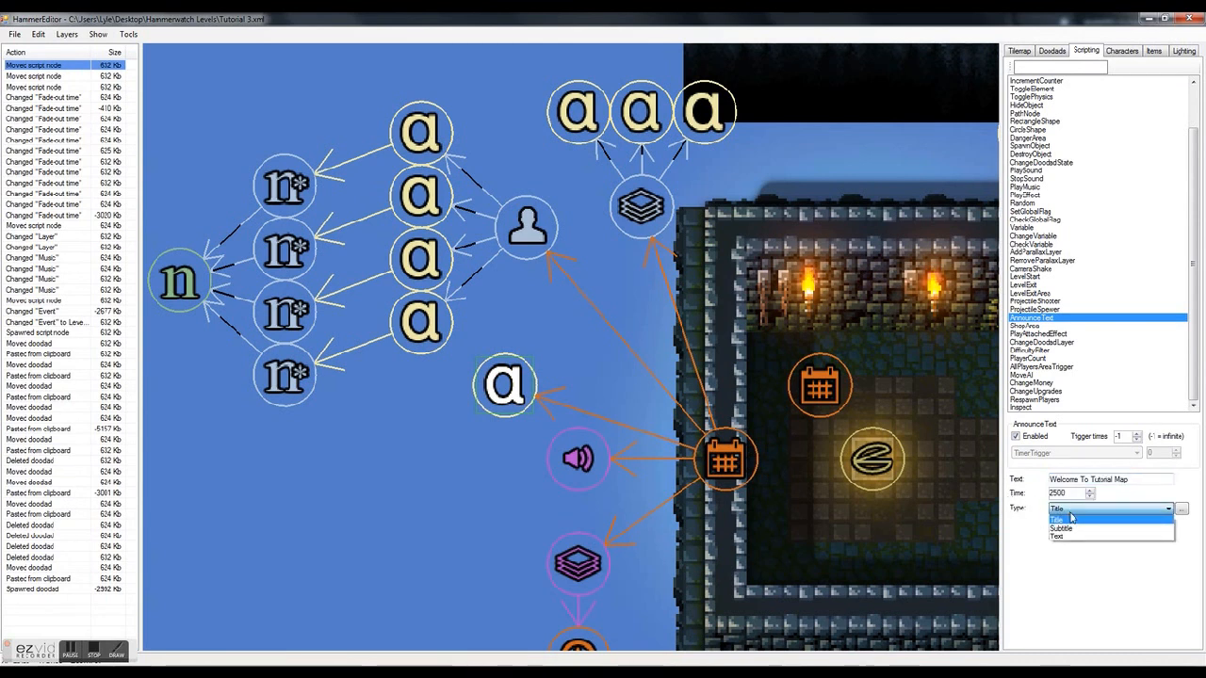
left_click(1067, 521)
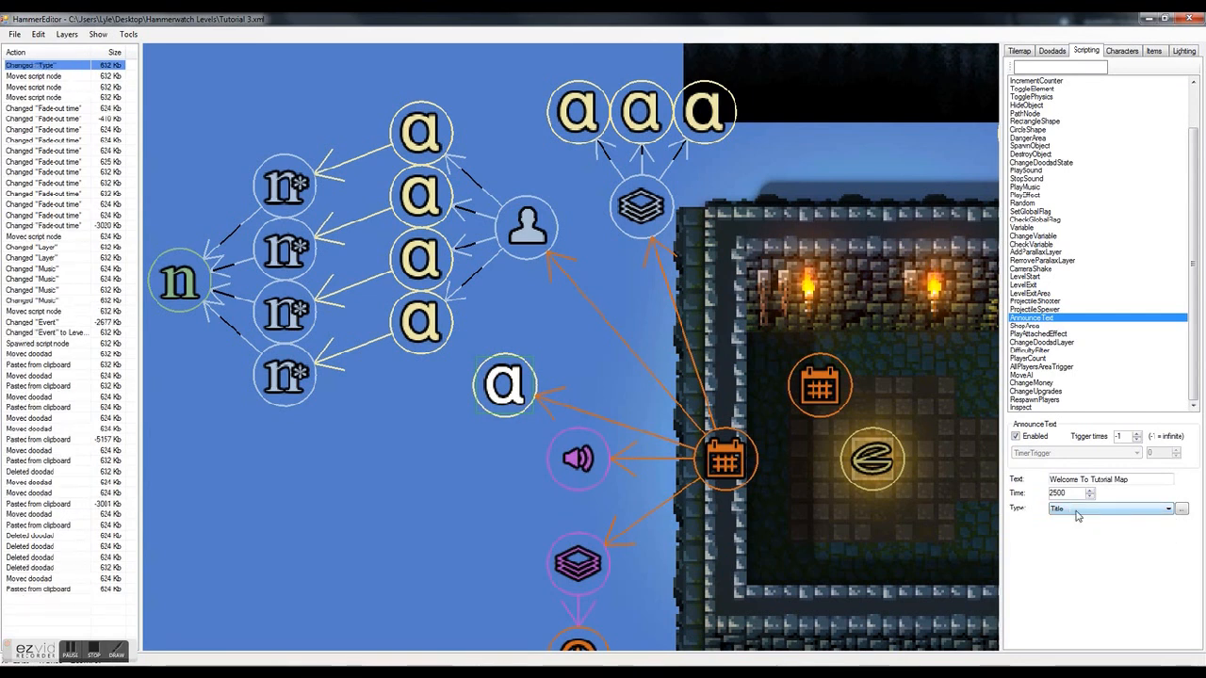
Switch the welcome AnnounceText node's type to Subtitle, to Text and back to Title
left_click(1076, 514)
left_click(1078, 529)
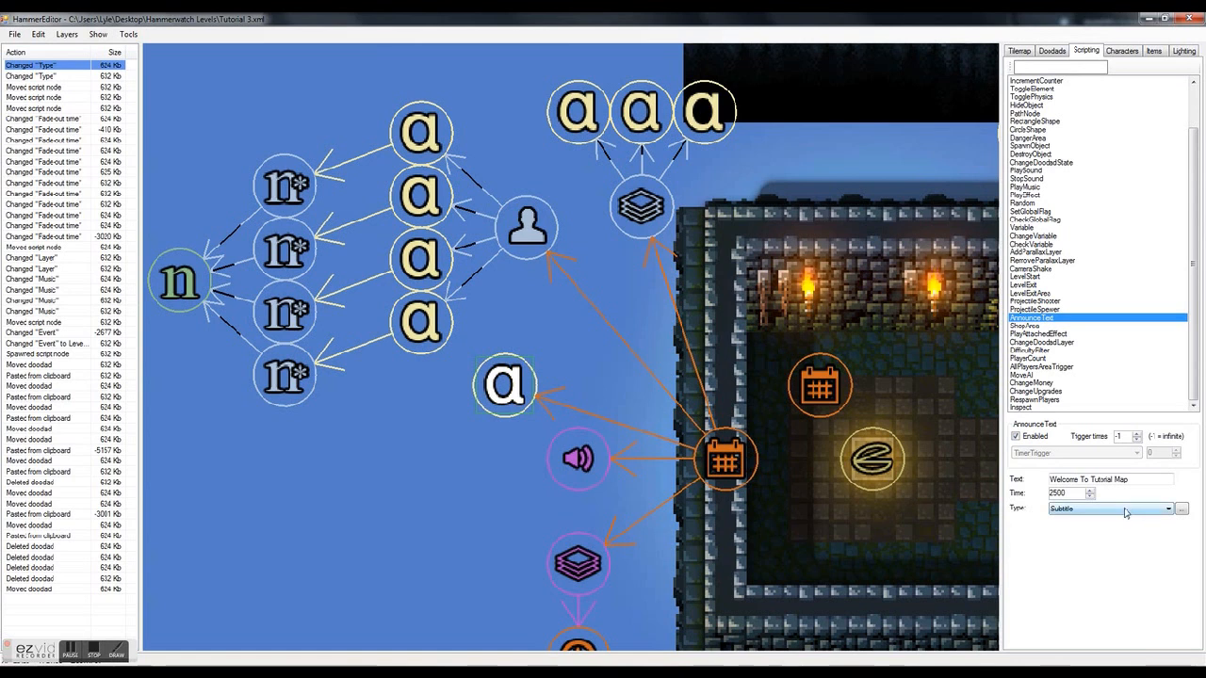
left_click(1124, 509)
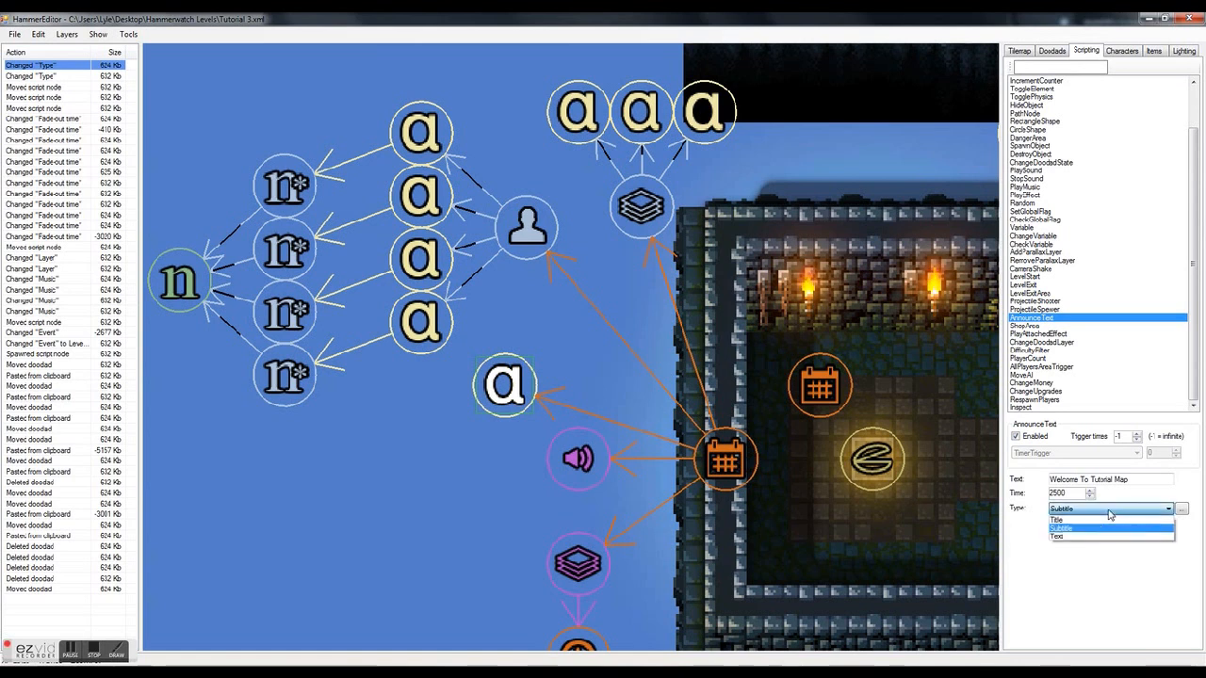
left_click(1085, 537)
left_click(1082, 516)
left_click(1074, 520)
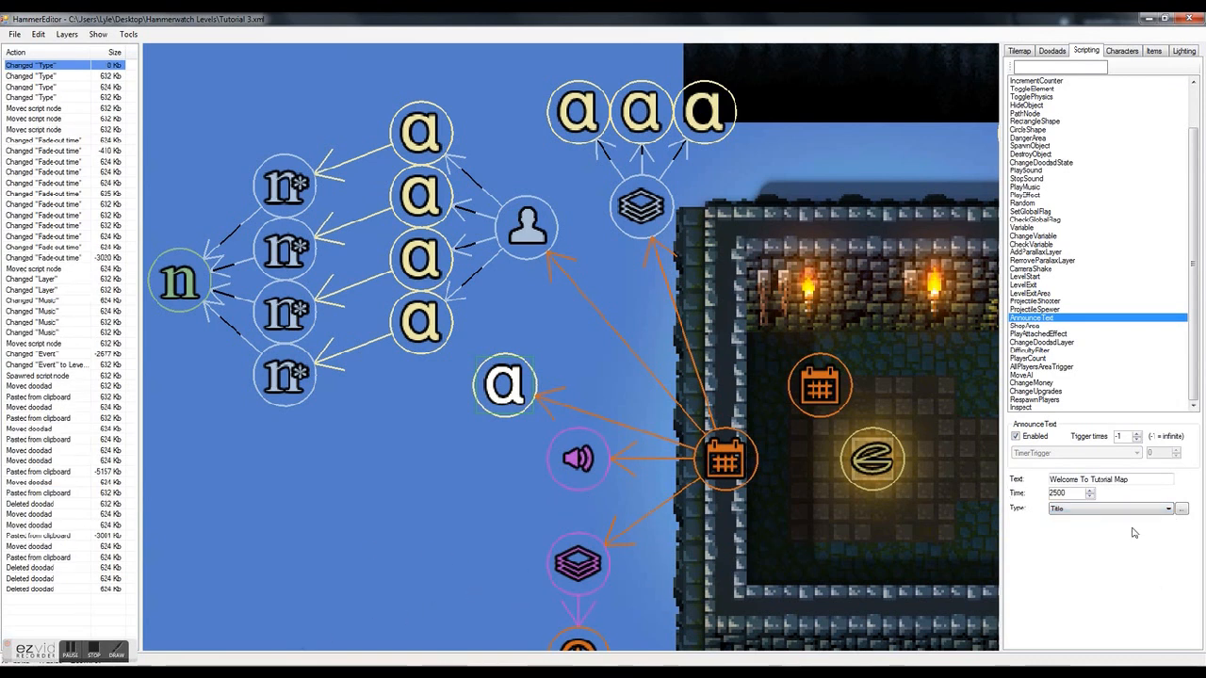
Review the text, type and display time of the "Welcome To Tutorial Map" AnnounceText node once more
double_click(1112, 477)
left_click(1103, 478)
left_click_drag(1114, 480, 1035, 479)
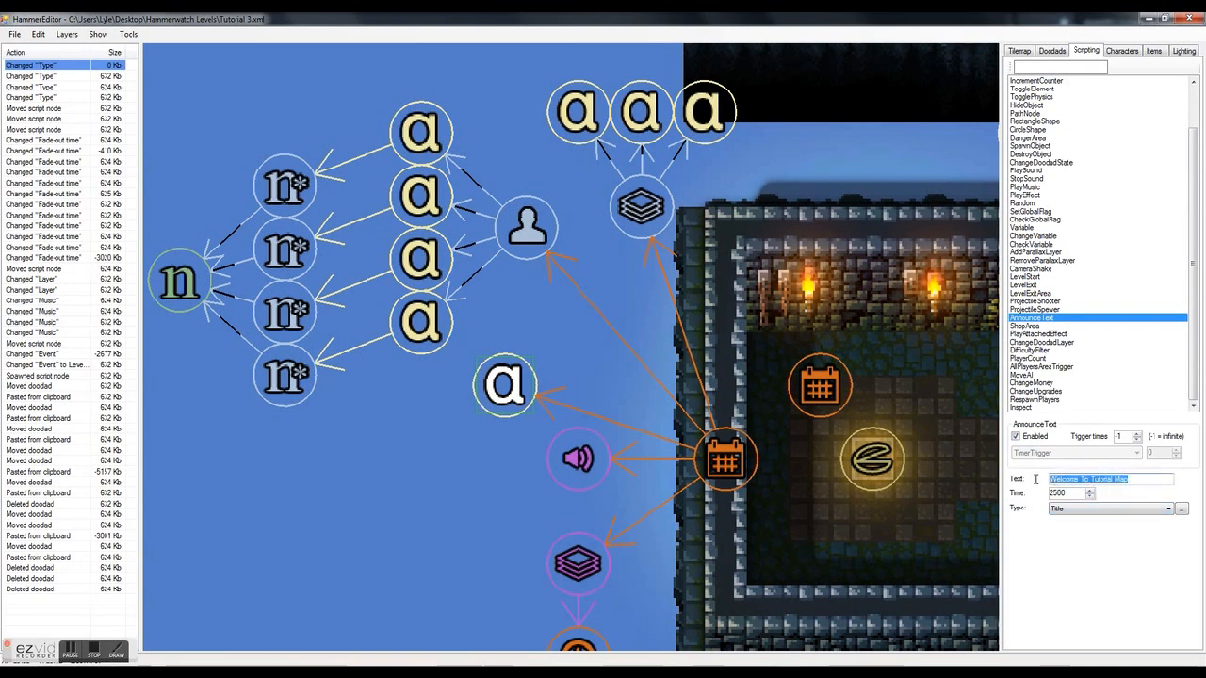
left_click(1095, 509)
left_click(1094, 510)
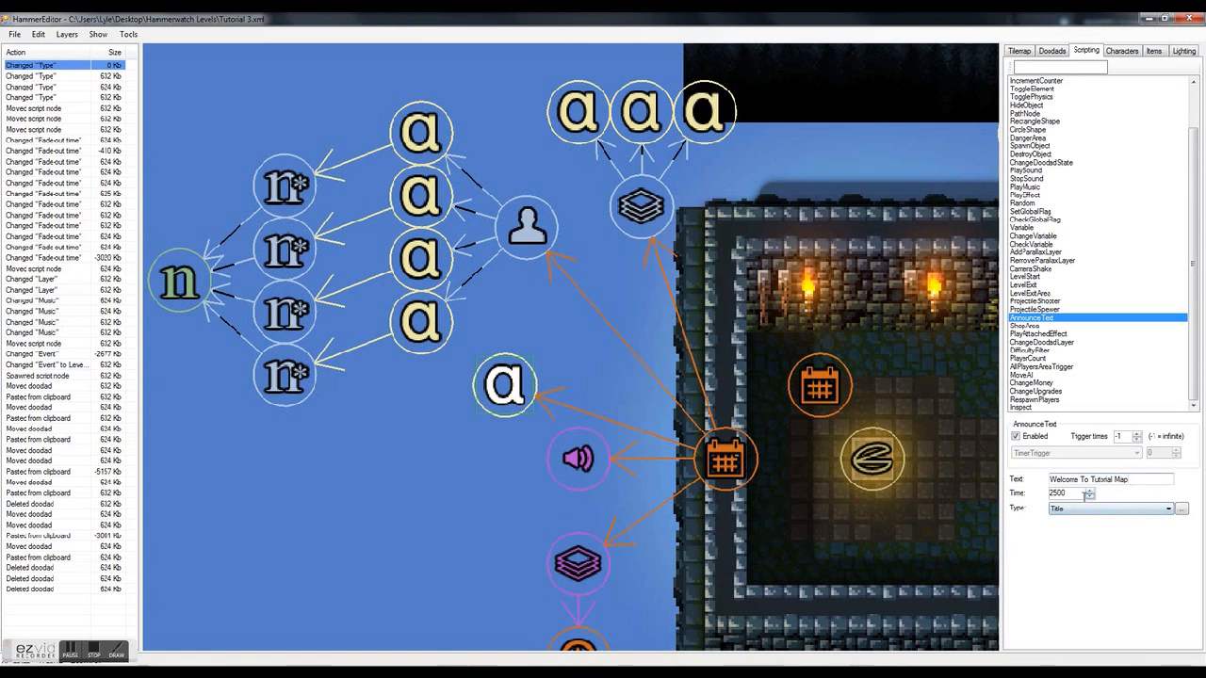
left_click_drag(1068, 494, 996, 513)
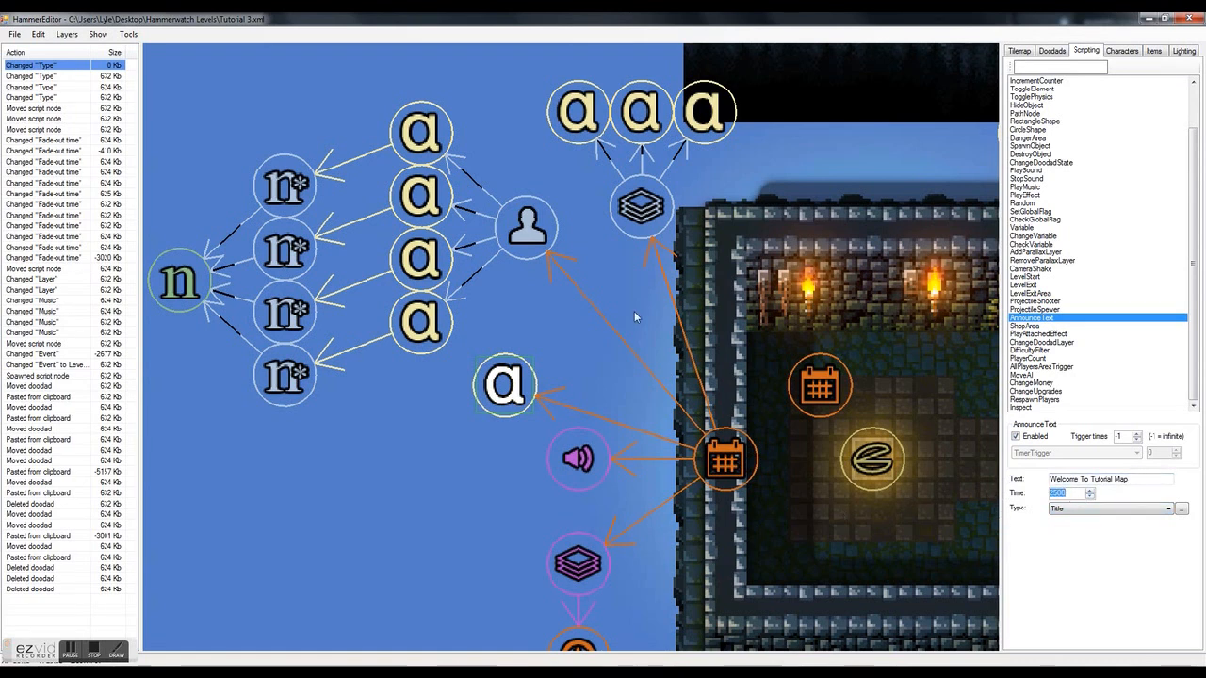
Pick the 1 Player target of the PlayerCount node and move the "1 Player" text node up
left_click(551, 244)
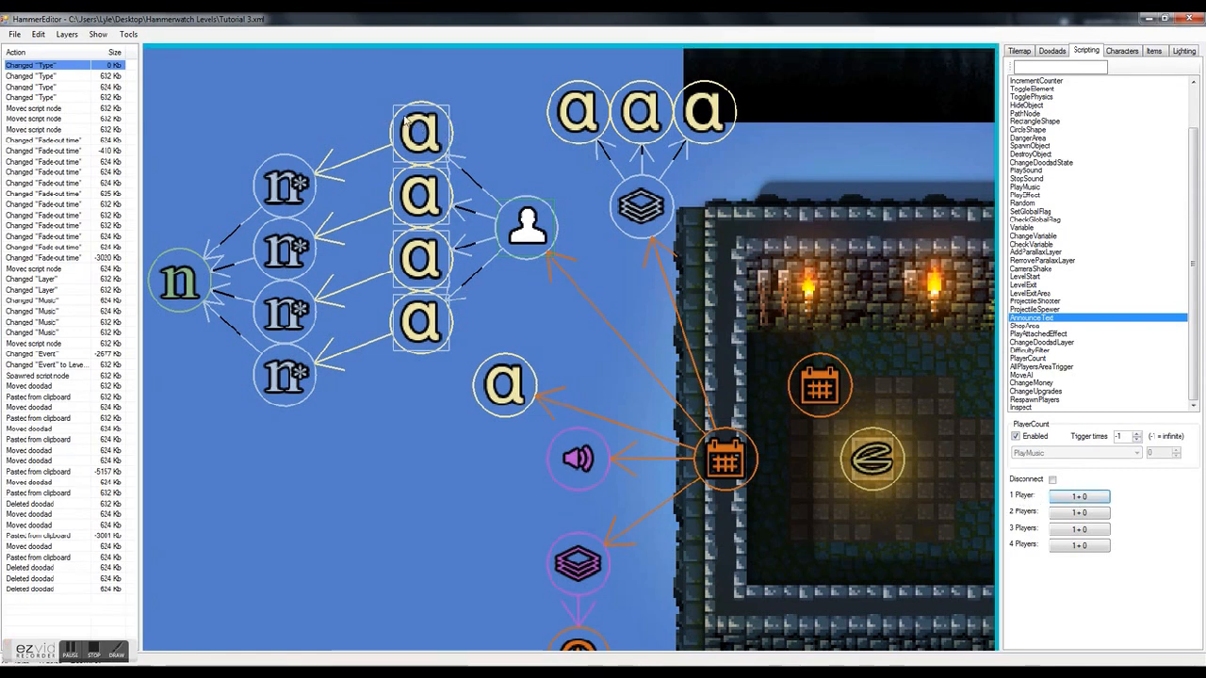
right_click(483, 143)
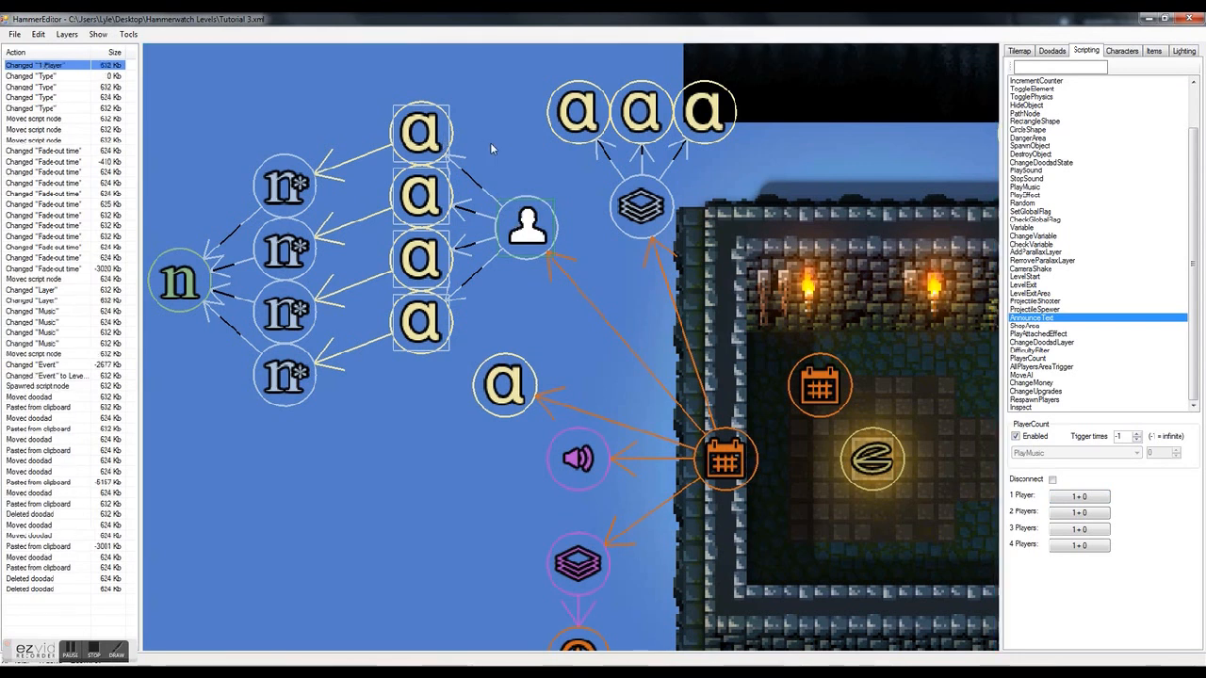
left_click_drag(432, 141, 431, 111)
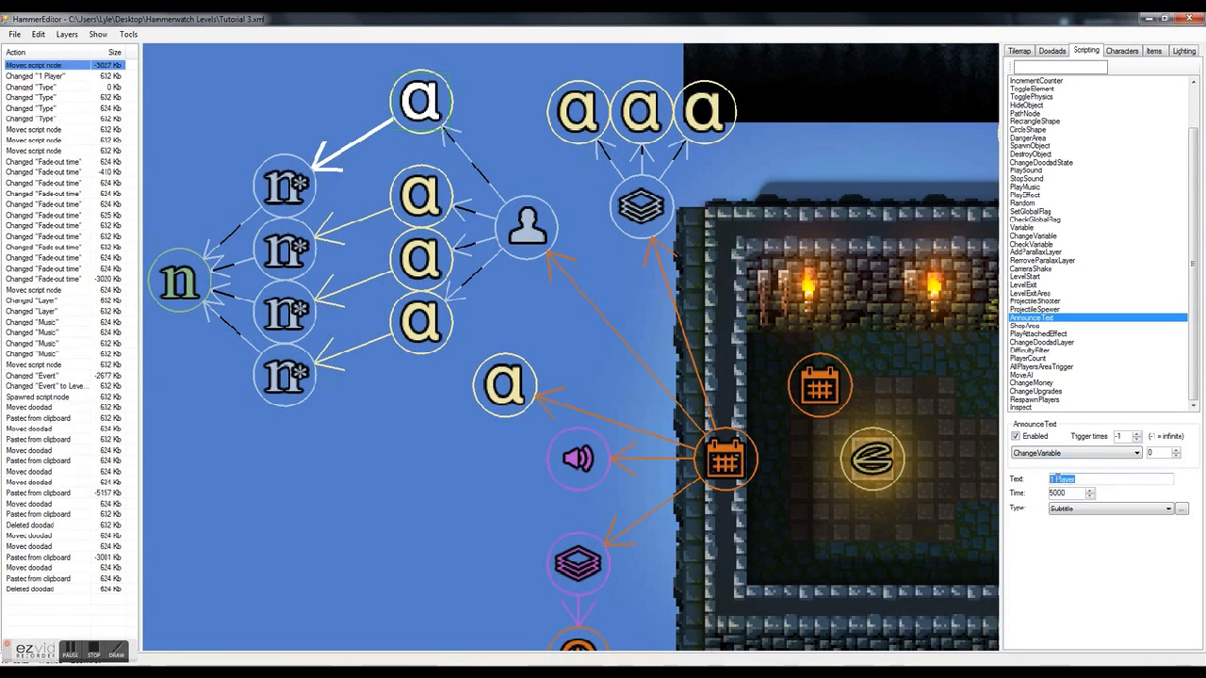
left_click(520, 188)
left_click(816, 383)
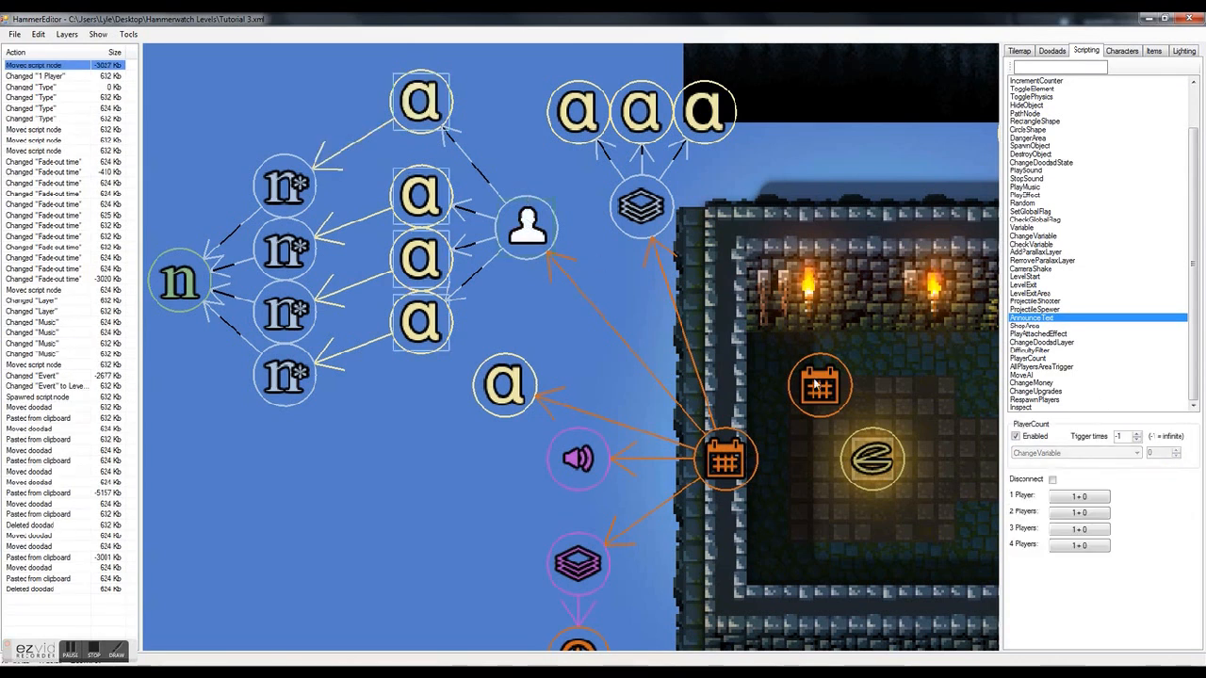
left_click(492, 167)
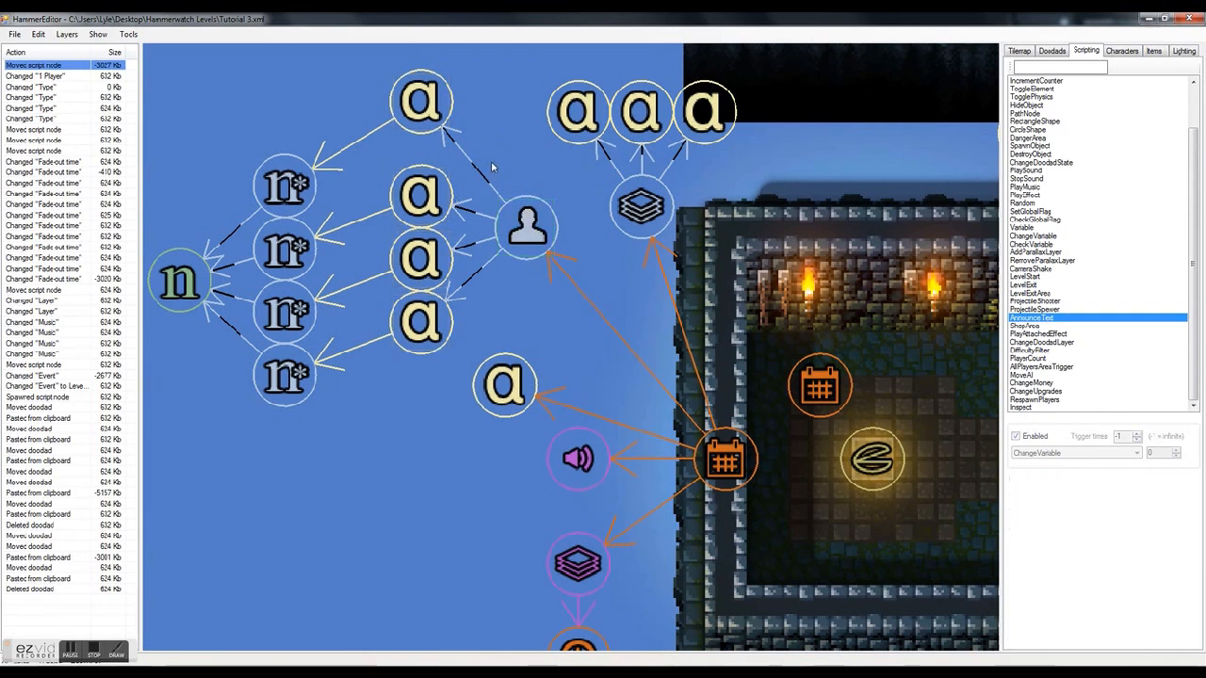
Move the "2 Player" text node up beneath the "1 Player" one and inspect the PlayerCount node's links
left_click_drag(432, 195, 432, 164)
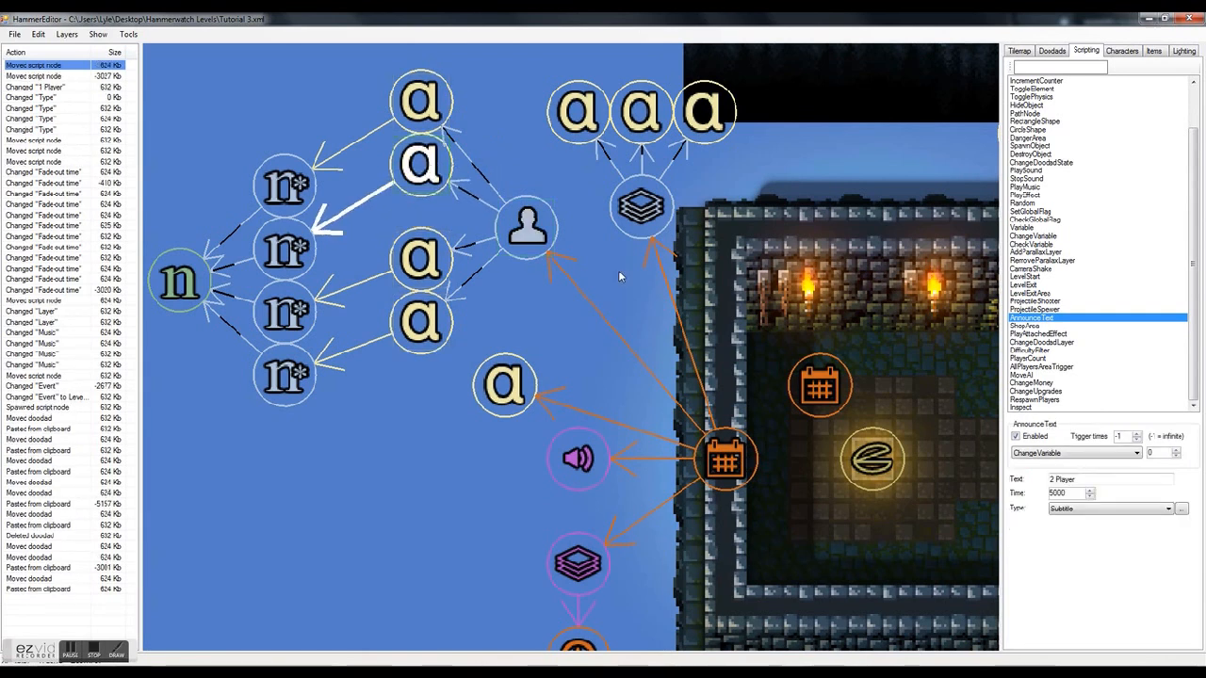
left_click(528, 230)
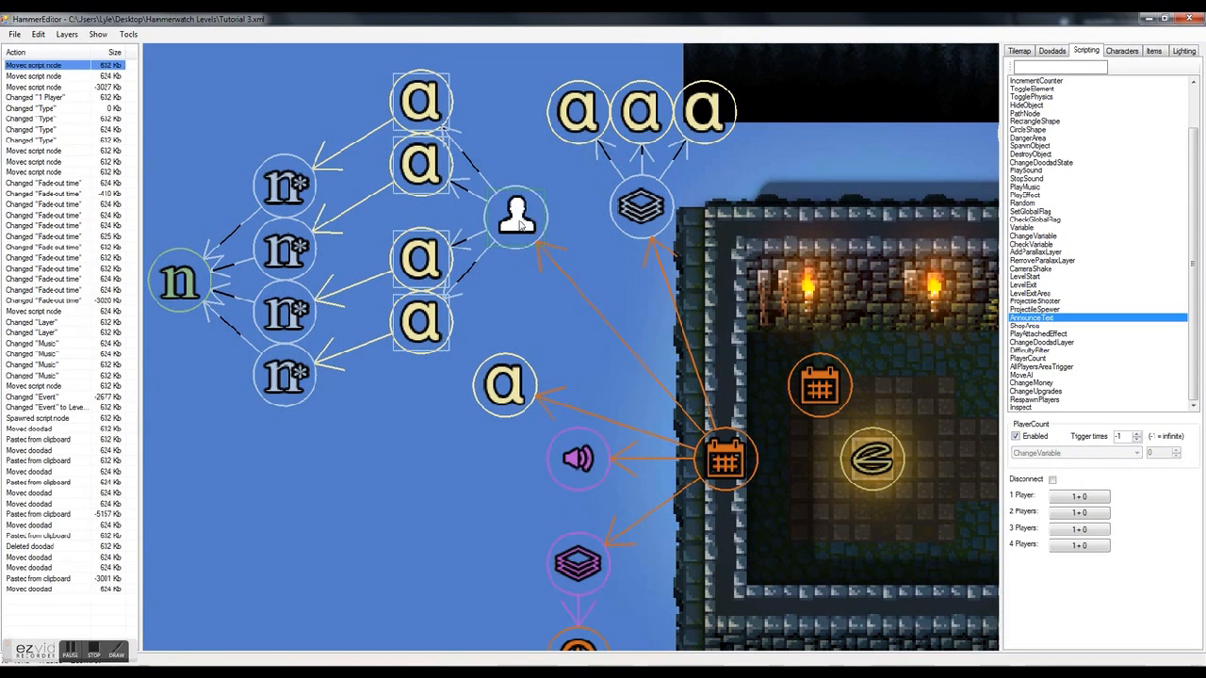
left_click(529, 242)
left_click(520, 240)
left_click(519, 238)
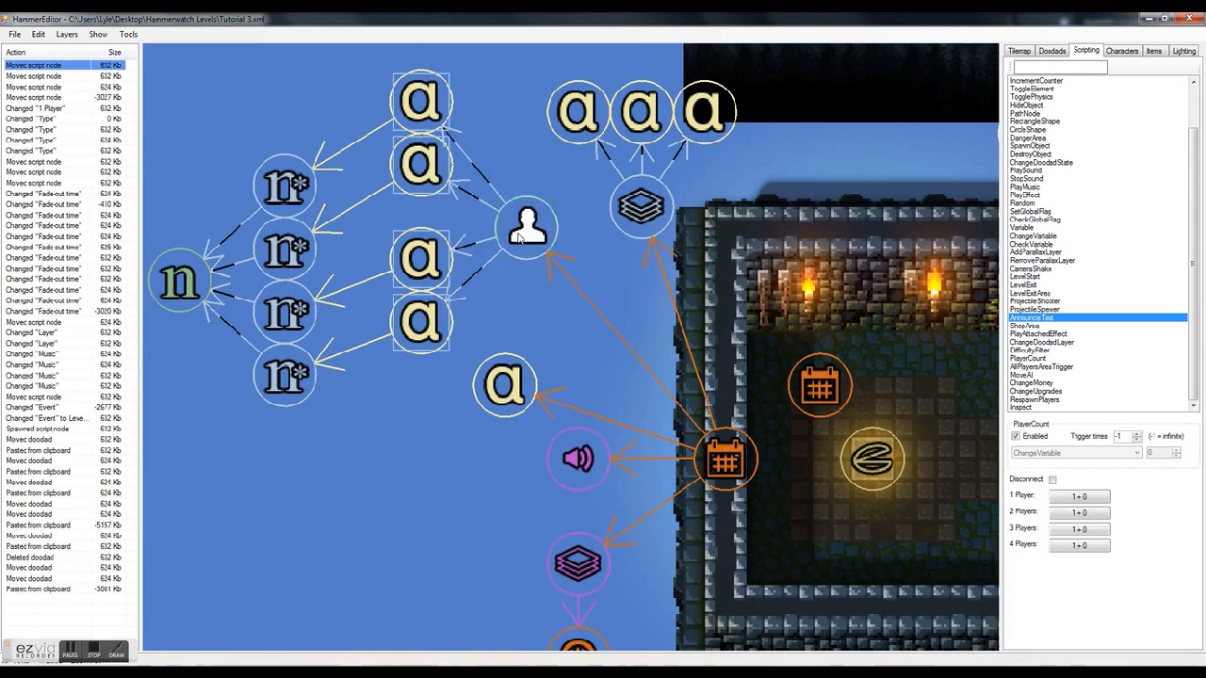
left_click(511, 186)
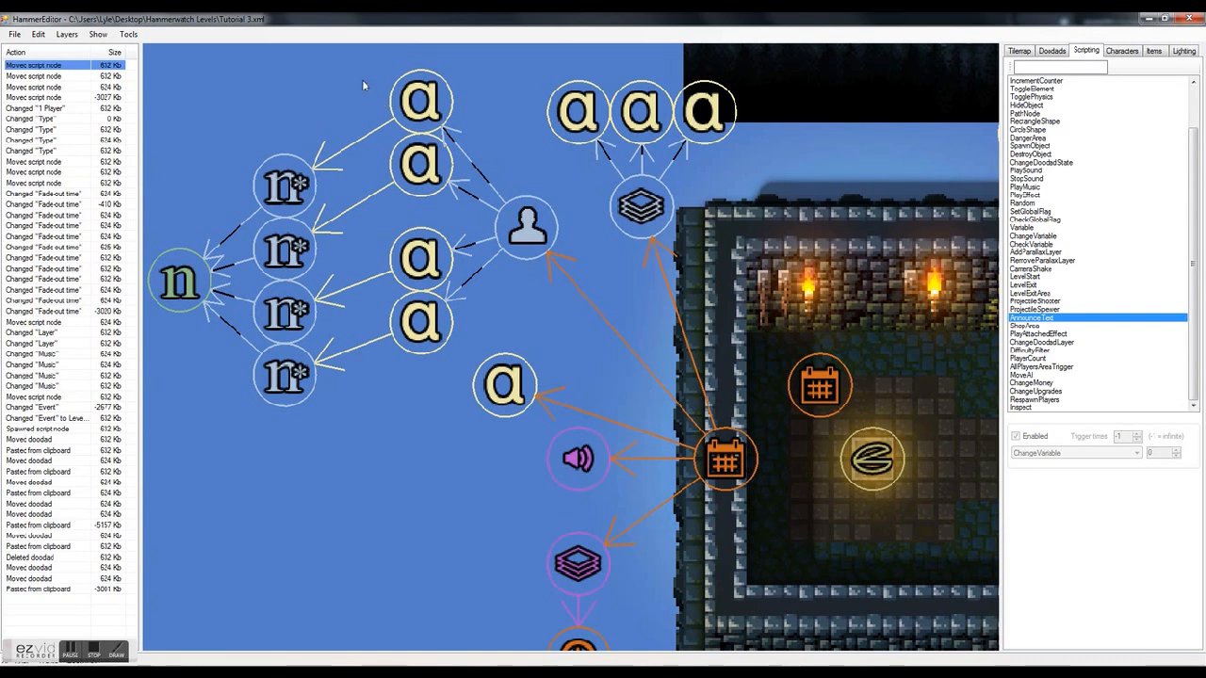
Move the PlayerCount node together with its four text nodes down and left
left_click_drag(362, 76, 530, 355)
left_click_drag(526, 232, 505, 252)
left_click(565, 247)
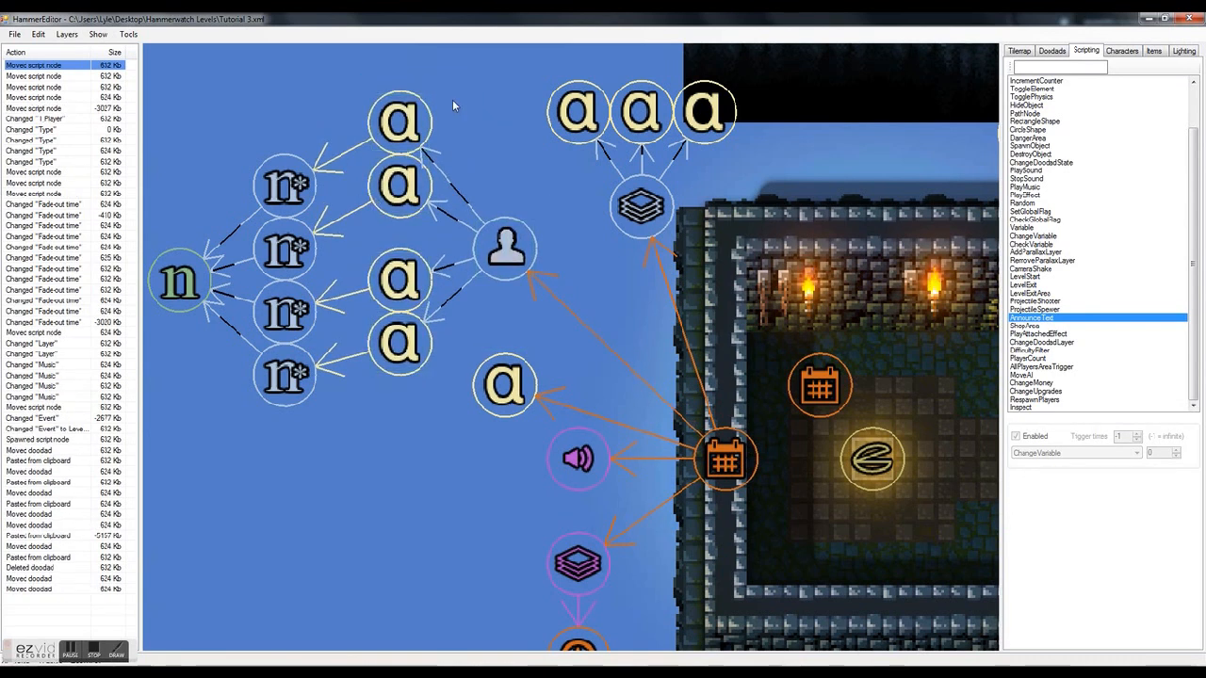
Examine the four AnnounceText nodes linked to the PlayerCount node
scroll(498, 134, "down", 1)
scroll(497, 134, "down", 1)
scroll(411, 154, "up", 2)
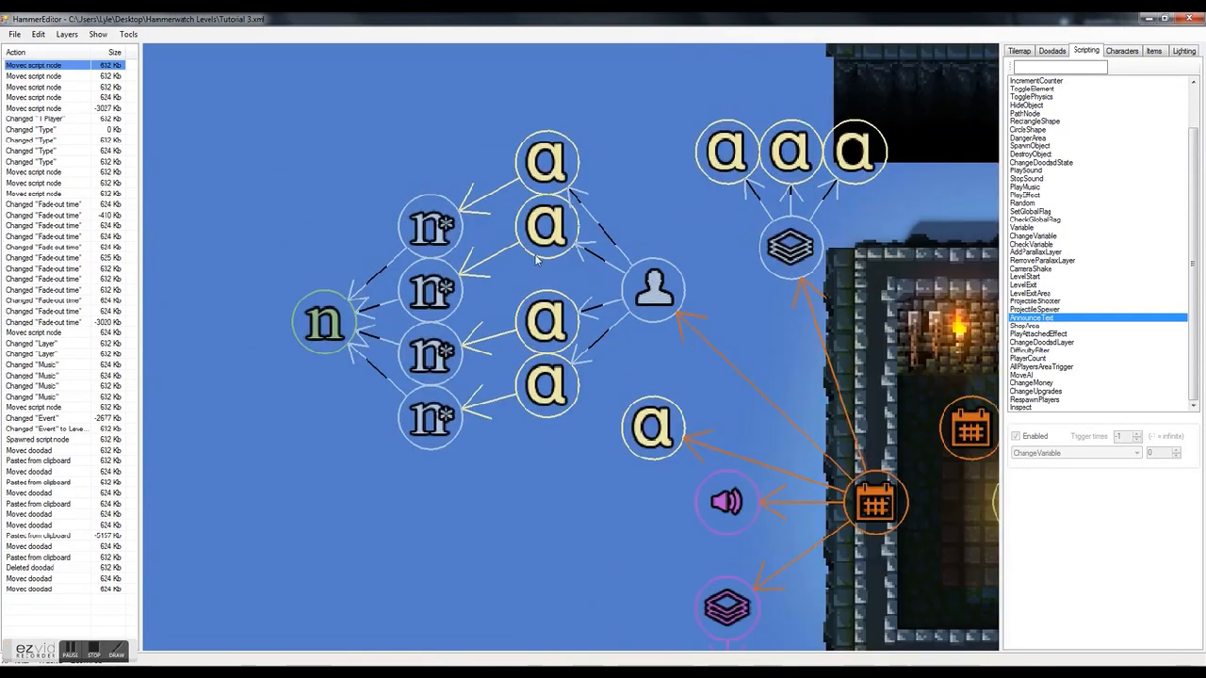
left_click(533, 141)
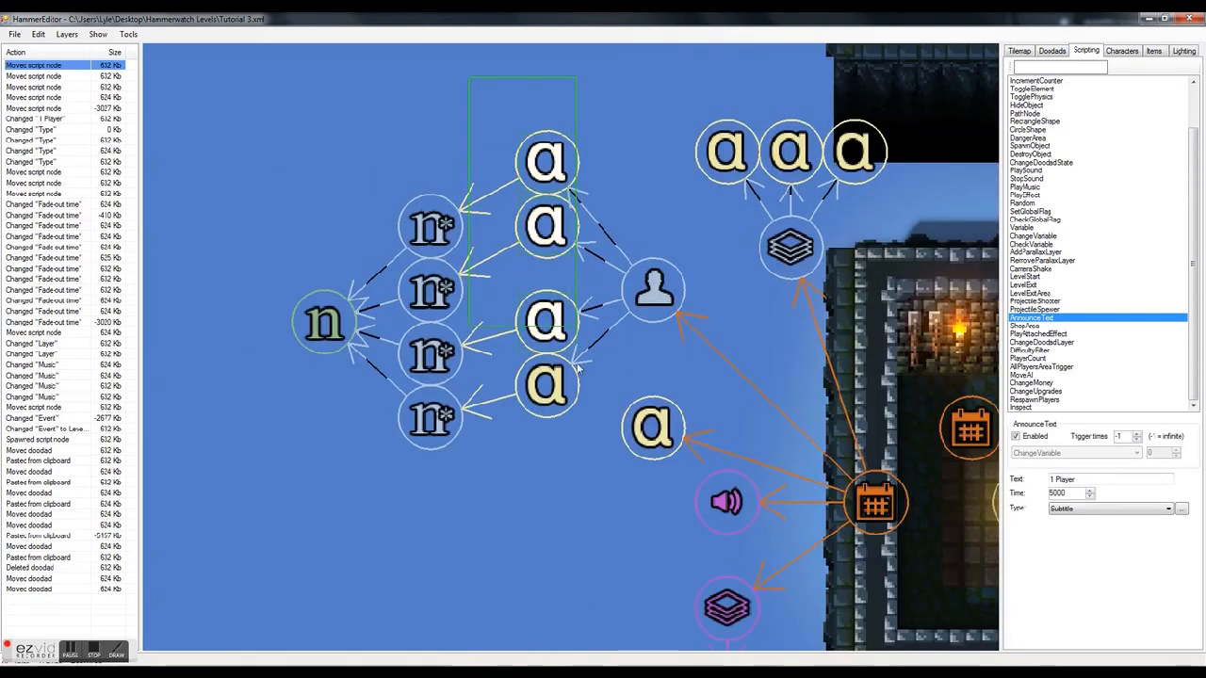
left_click(570, 475)
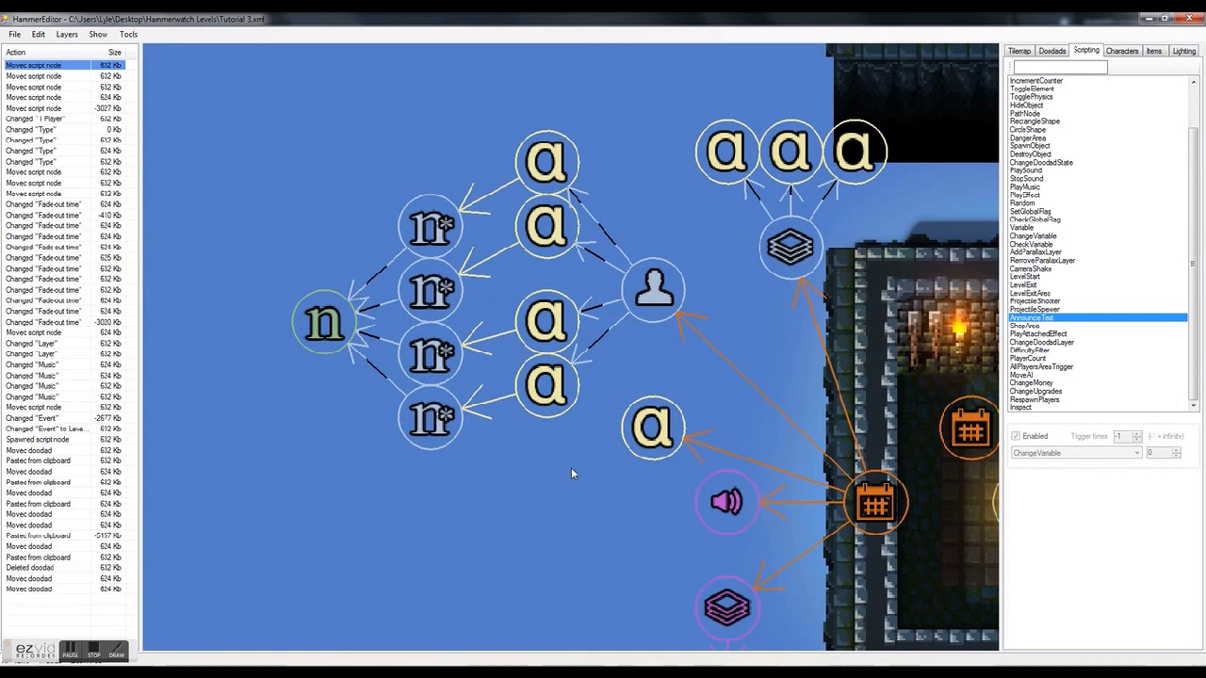
Move the Variable node and its four ChangeVariable nodes up and left, away from the text nodes
left_click_drag(295, 180, 441, 447)
left_click_drag(431, 405, 388, 352)
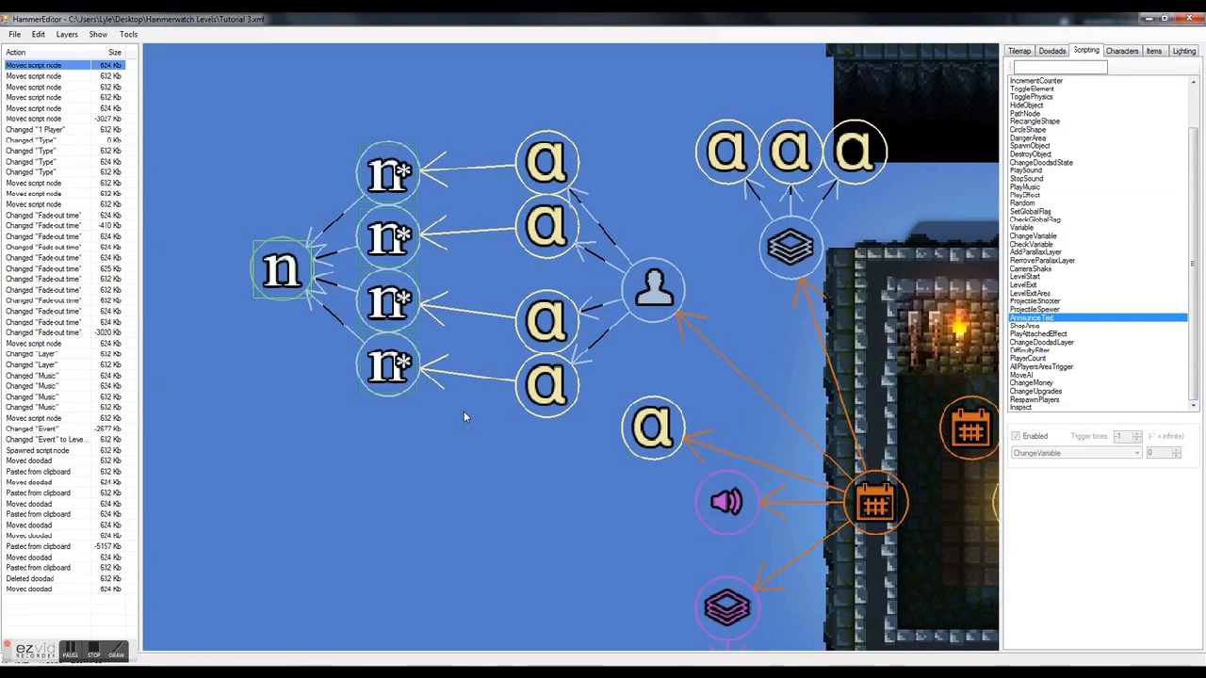
Examine the top ChangeVariable node and move the Variable node farther left
left_click(377, 182)
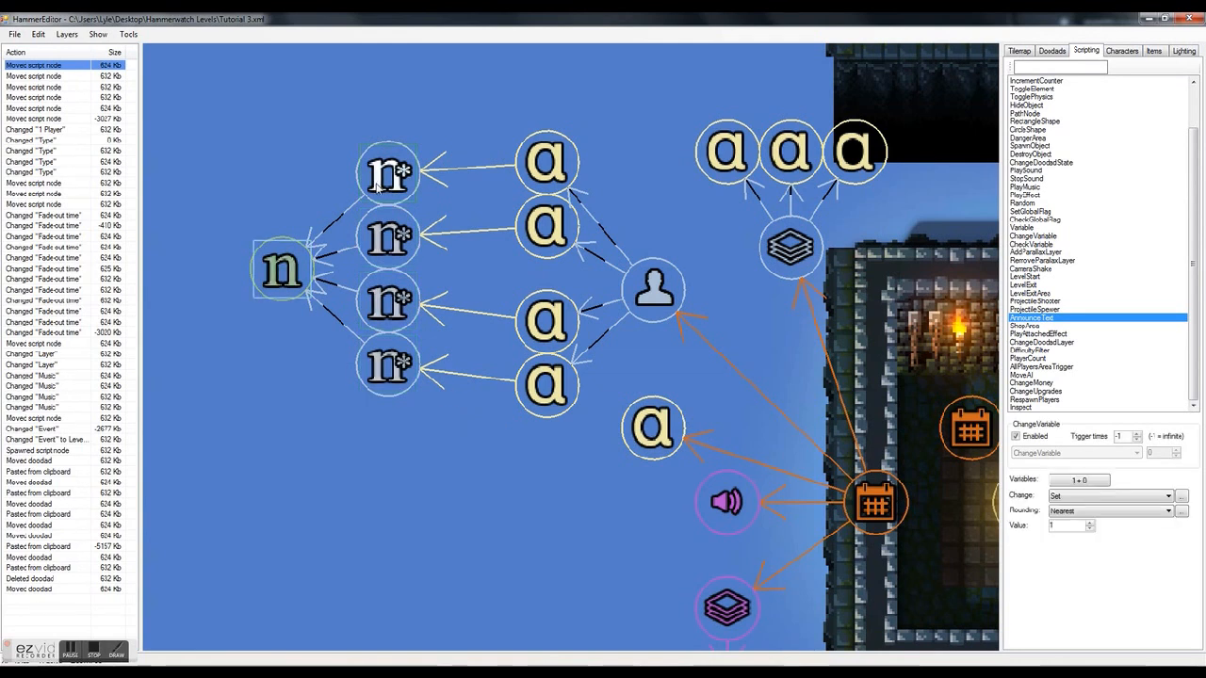
left_click(279, 292)
left_click_drag(279, 292, 235, 292)
left_click(305, 341)
Look over the script networks in the rest of the level, including the spawn nodes and their target points
scroll(257, 276, "down", 4)
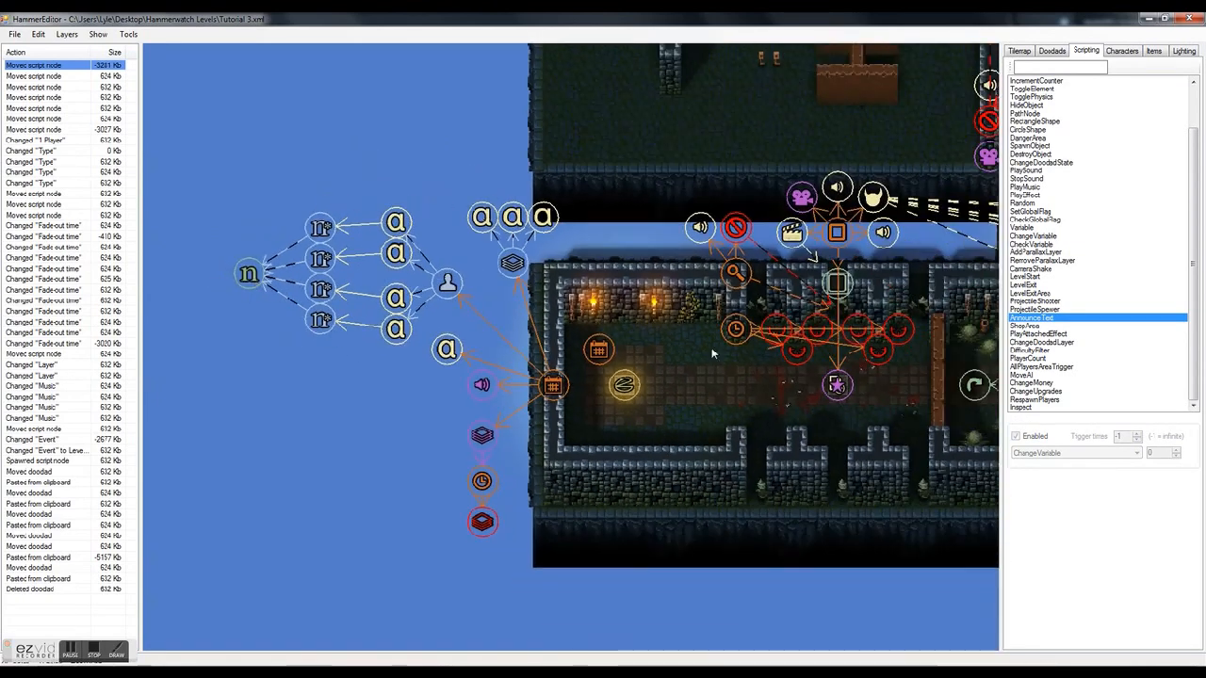
scroll(735, 354, "down", 2)
scroll(933, 354, "up", 6)
scroll(890, 296, "down", 4)
scroll(565, 311, "down", 1)
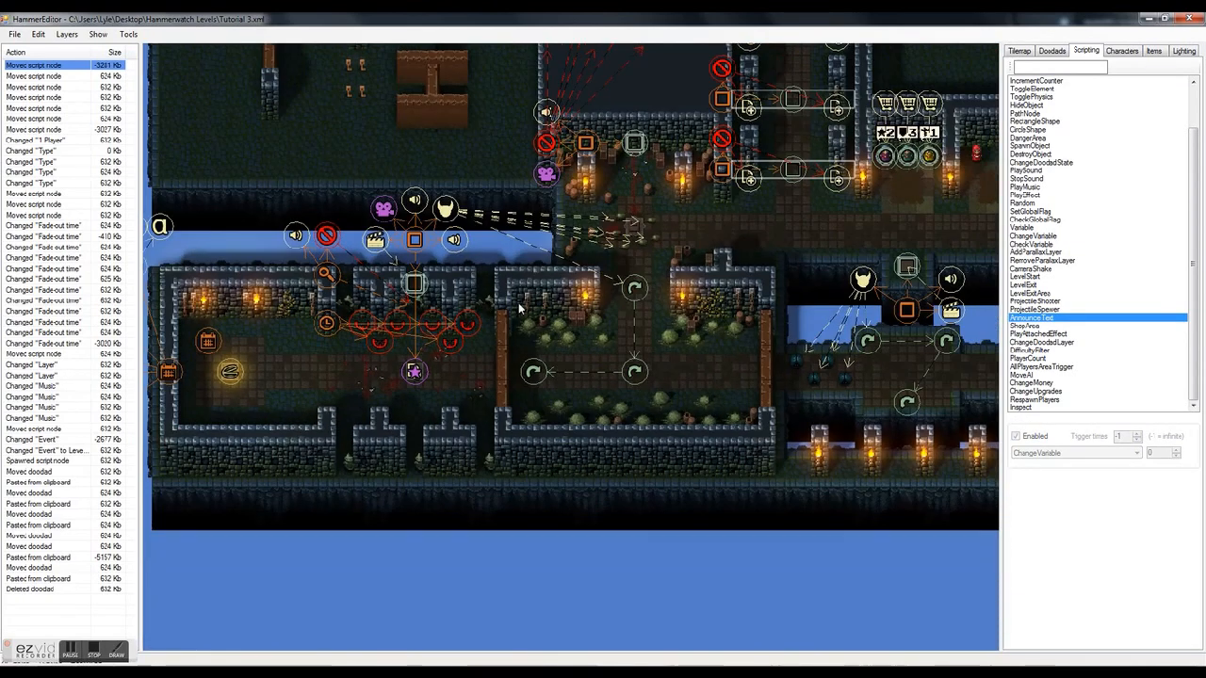
scroll(519, 307, "up", 2)
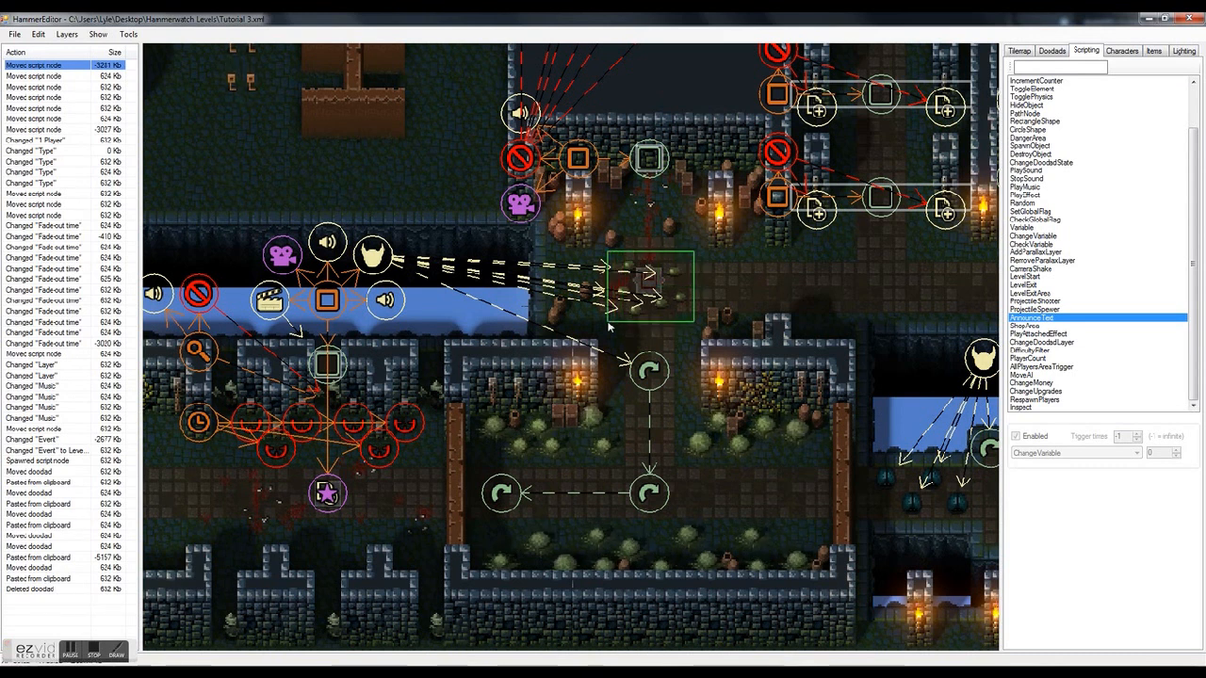
scroll(755, 273, "down", 3)
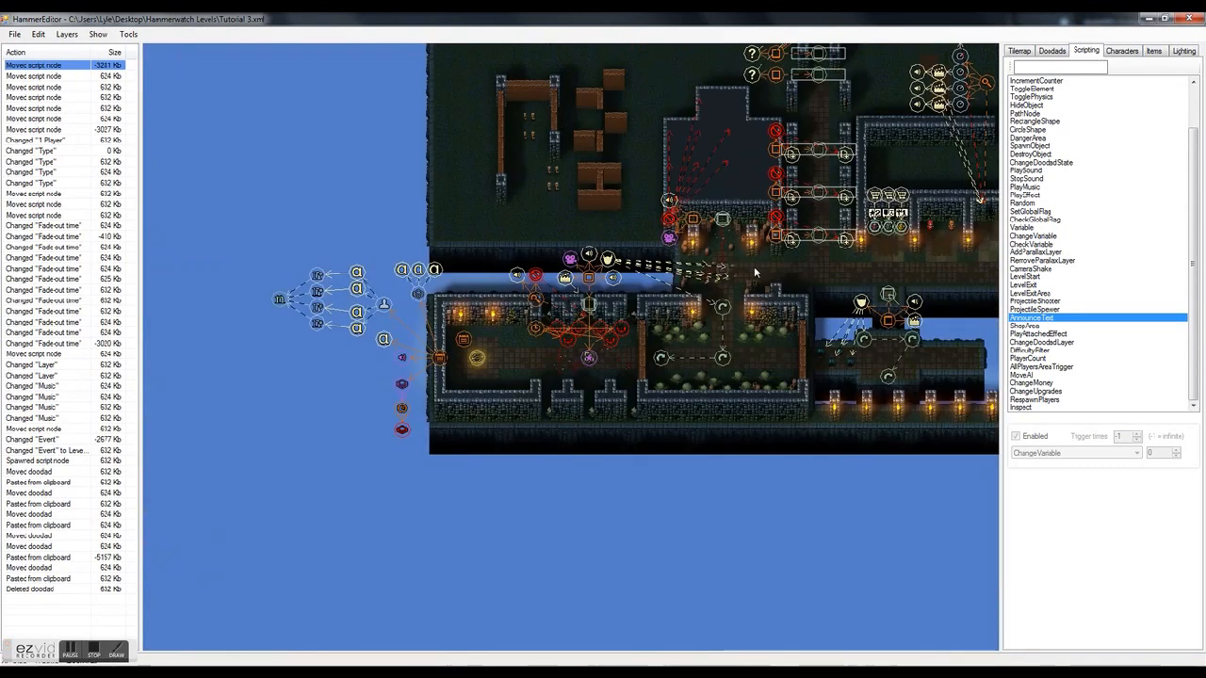
Examine the four ChangeVariable nodes between the Variable node and the player text nodes
scroll(268, 293, "up", 5)
scroll(530, 146, "up", 2)
left_click_drag(505, 154, 588, 514)
left_click_drag(595, 497, 487, 180)
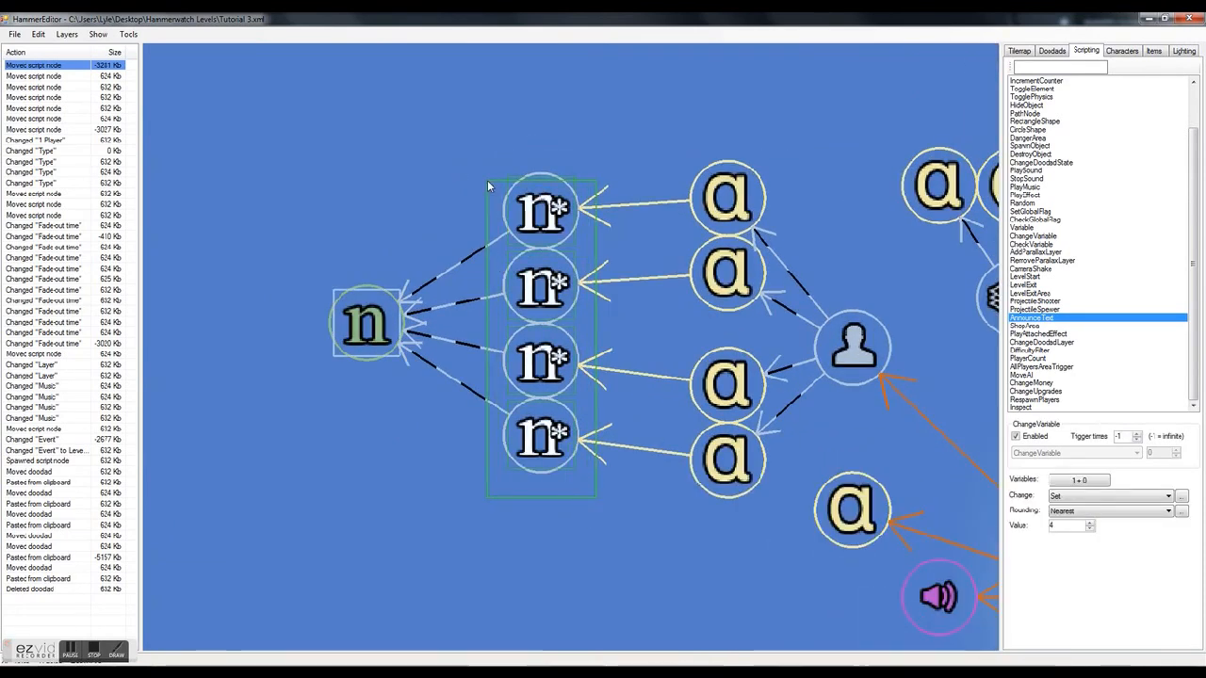
Check the "1 Player" text node, and move the top ChangeVariable node up and the Variable node left
left_click(730, 198)
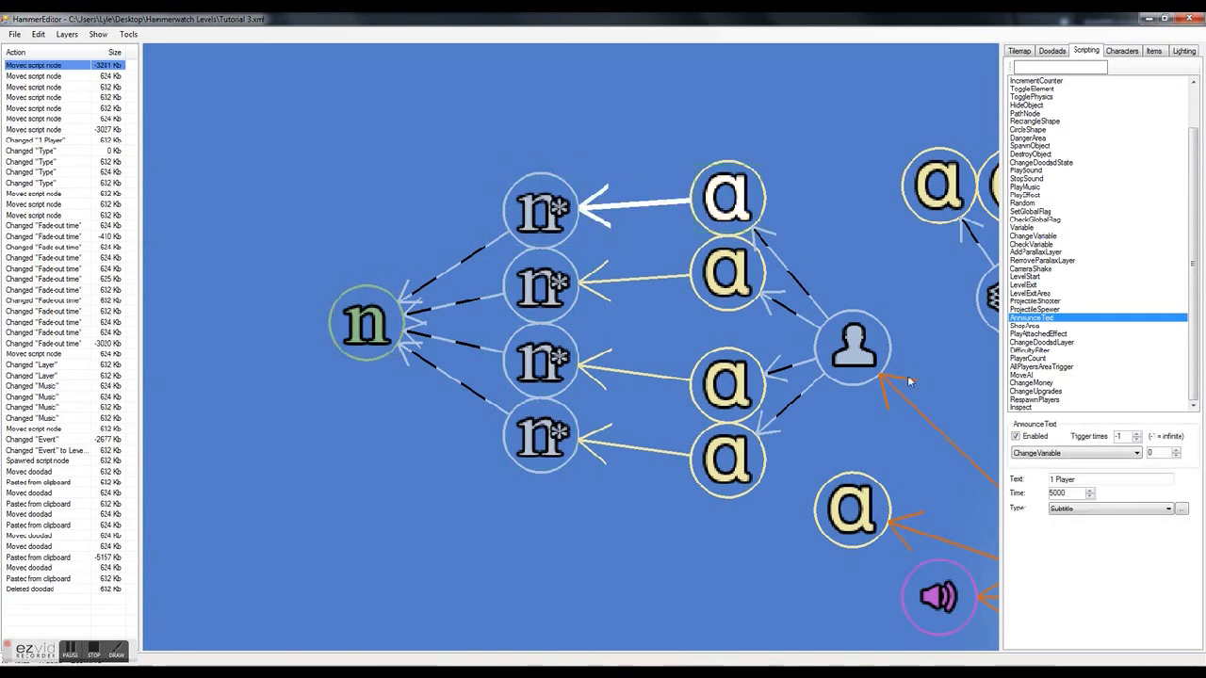
left_click_drag(539, 222, 542, 198)
left_click_drag(334, 304, 310, 304)
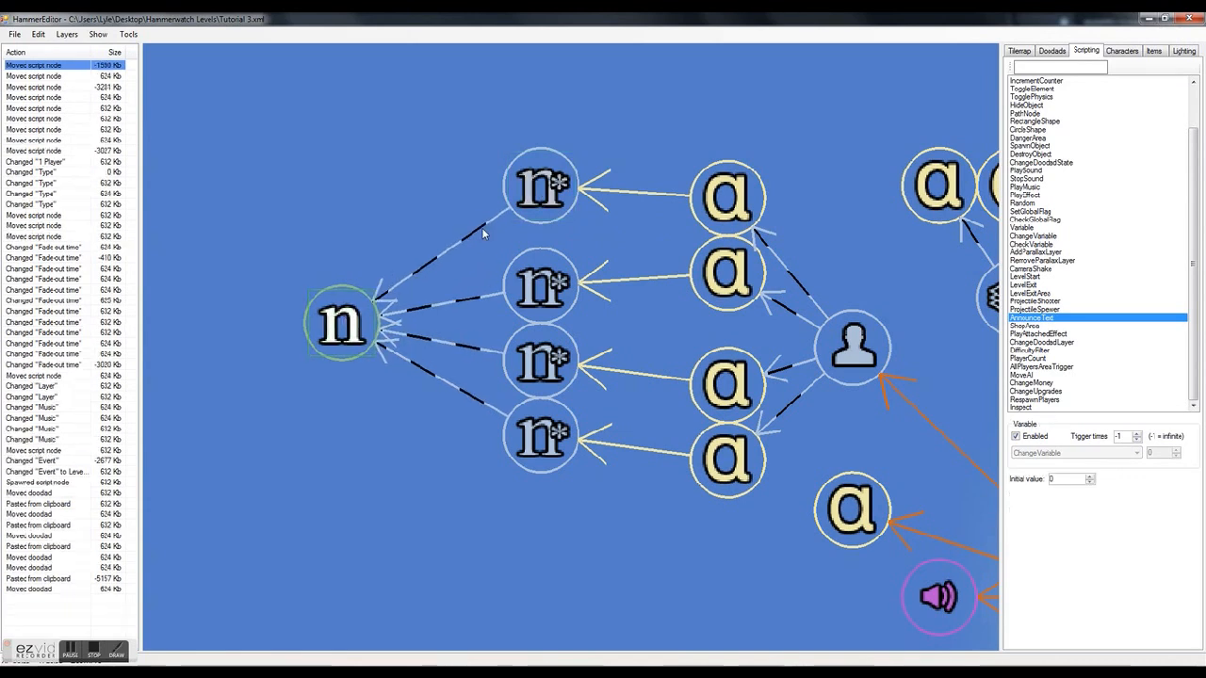
Link the top ChangeVariable node to the Variable node as the variable it changes
left_click(557, 167)
left_click(1075, 483)
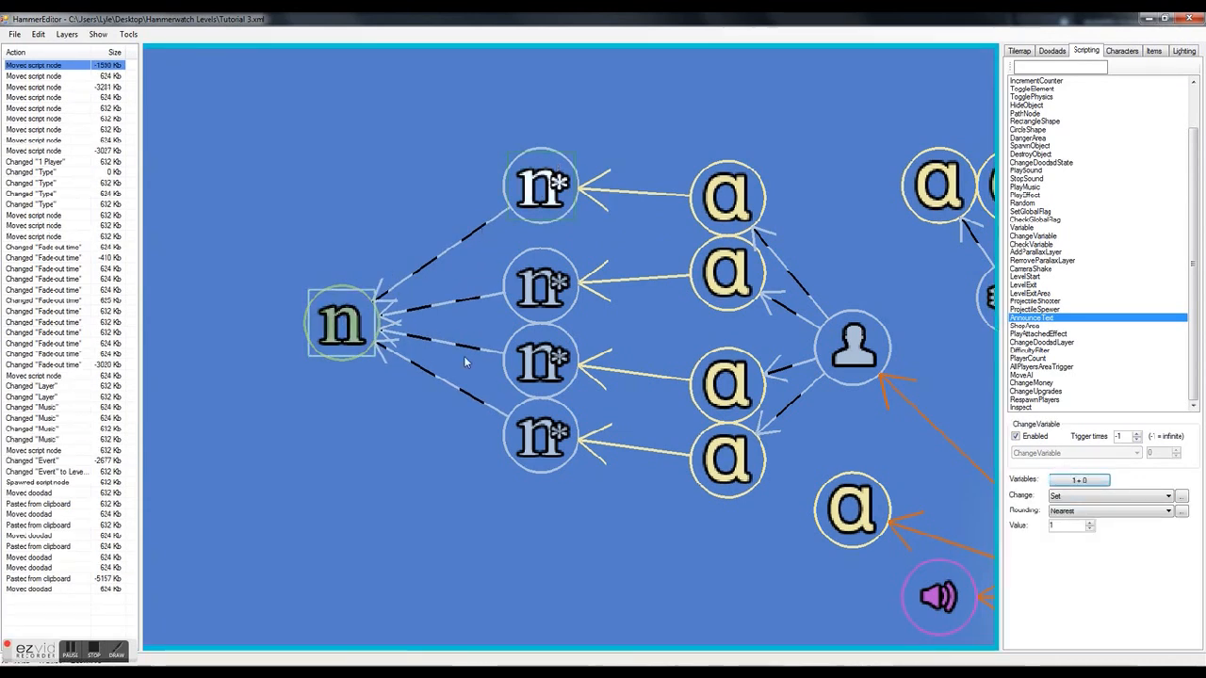
left_click(367, 313)
Set the top ChangeVariable node's change type to Set and check its rounding and value settings
left_click(1144, 496)
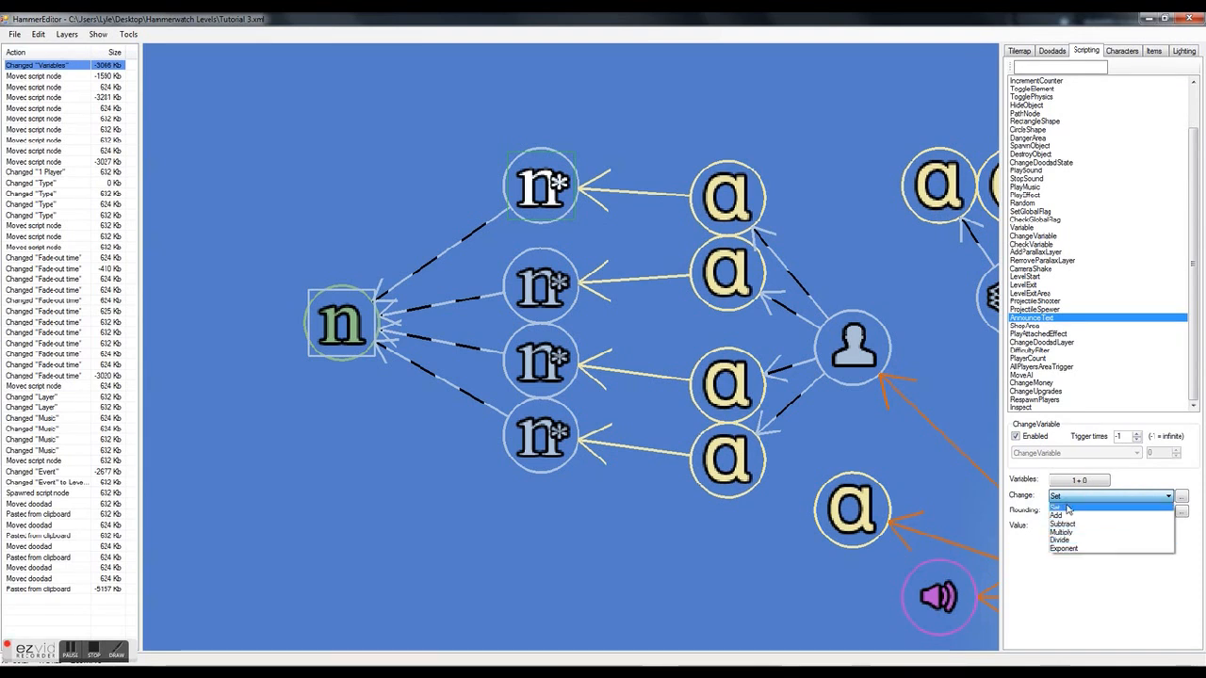
left_click(1072, 506)
left_click(1084, 511)
left_click(1064, 521)
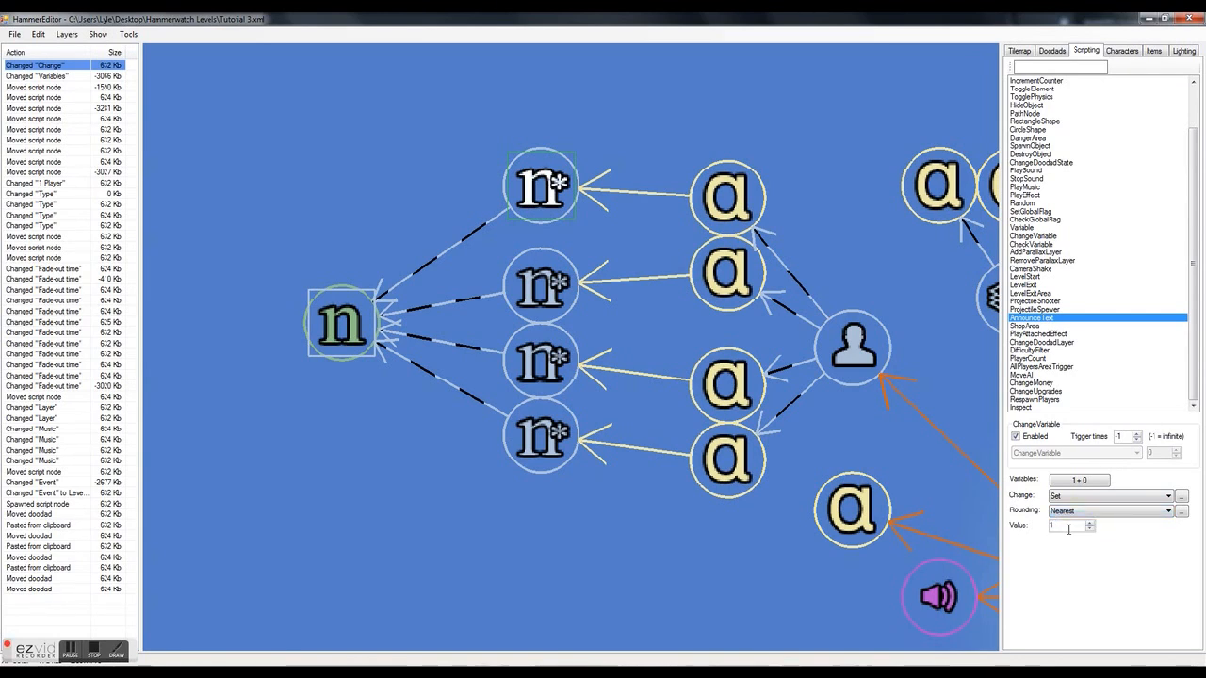
left_click(1073, 514)
left_click(1074, 521)
left_click(1055, 525)
left_click(1056, 524)
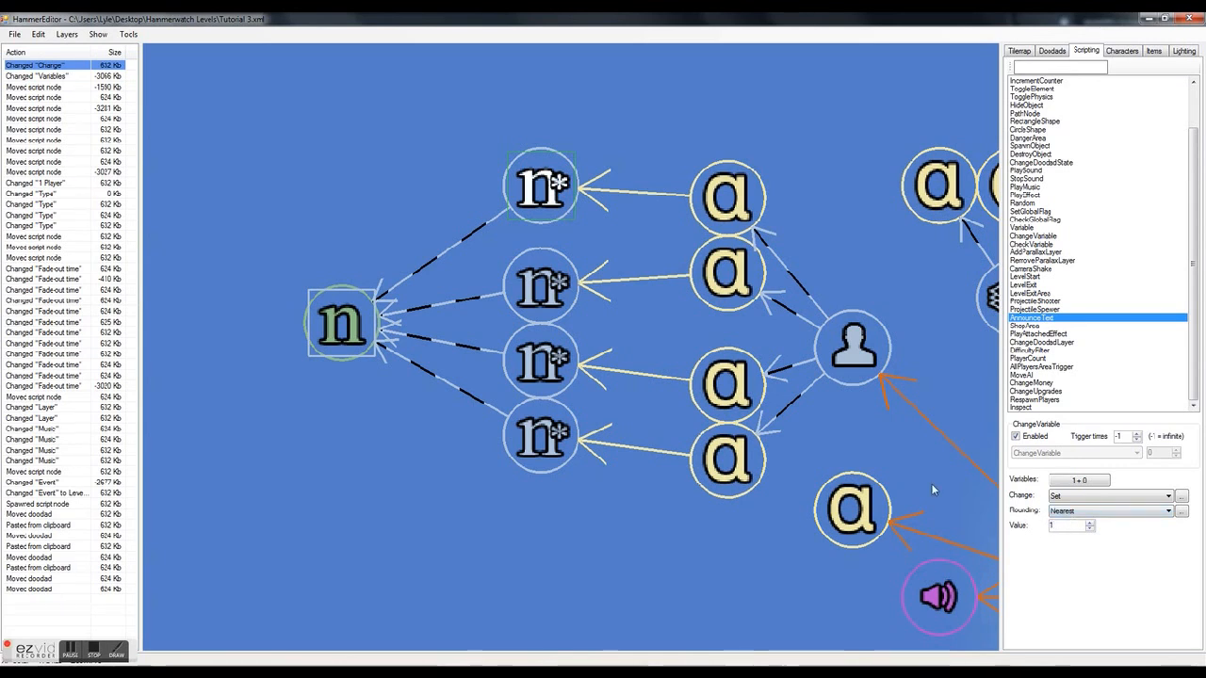
Move the top ChangeVariable node down against the other three and check the value settings of the nodes below it
left_click_drag(557, 192, 557, 214)
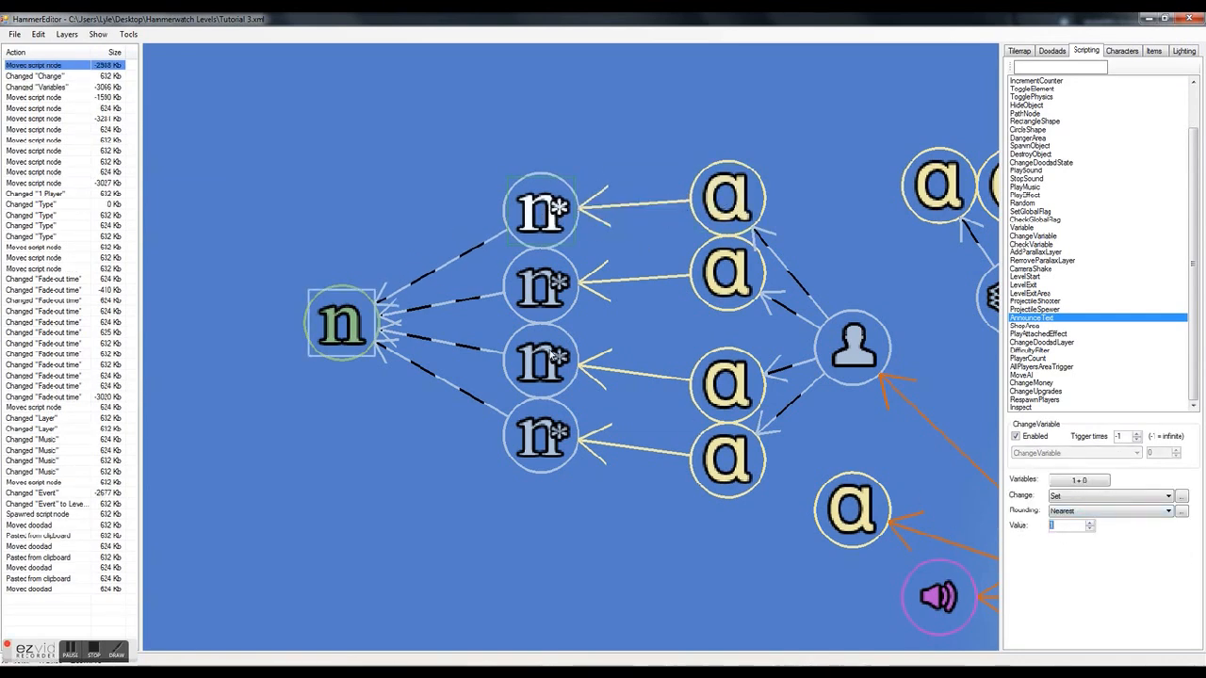
left_click(726, 273)
left_click(552, 292)
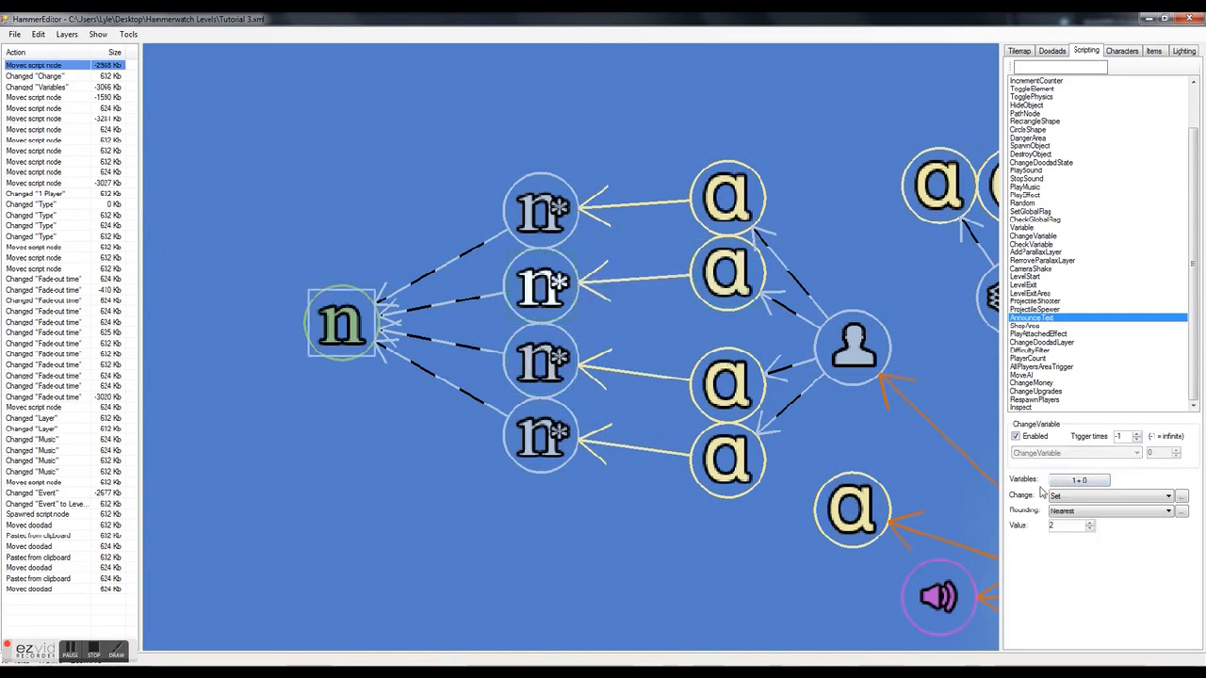
left_click(571, 384)
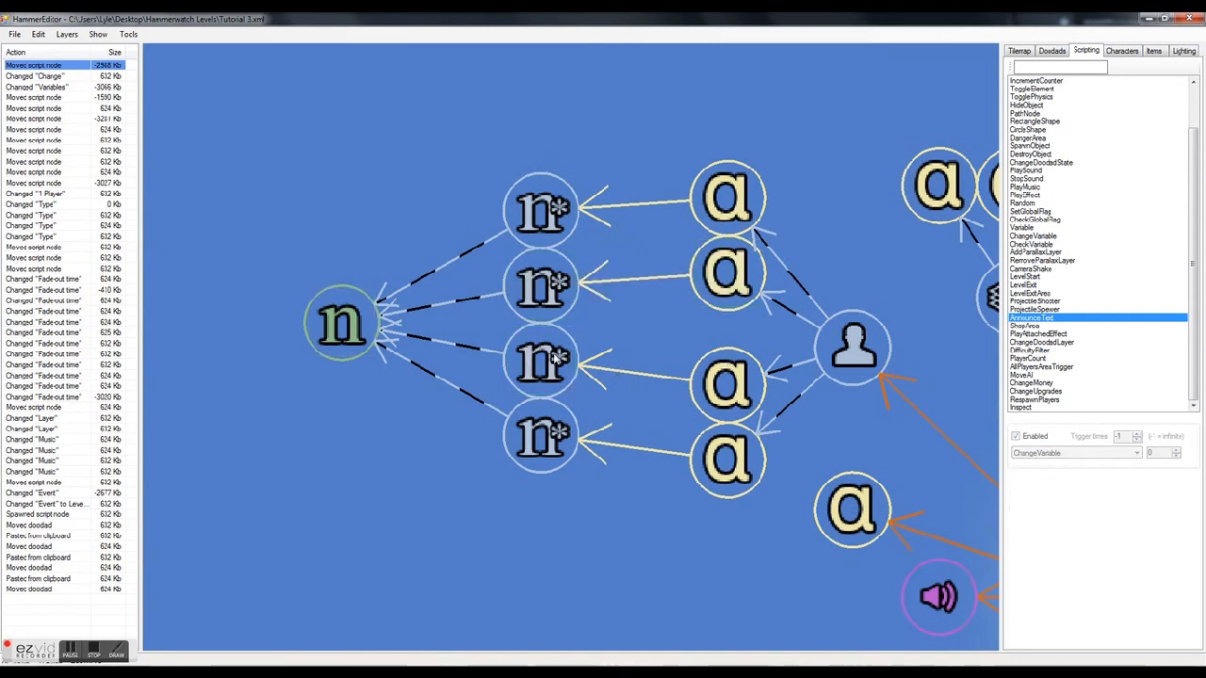
Move the DifficultyFilter node and its three announcement text nodes up and left, away from the castle wall
scroll(556, 358, "down", 3)
scroll(904, 309, "up", 3)
scroll(356, 415, "down", 2)
scroll(517, 323, "up", 1)
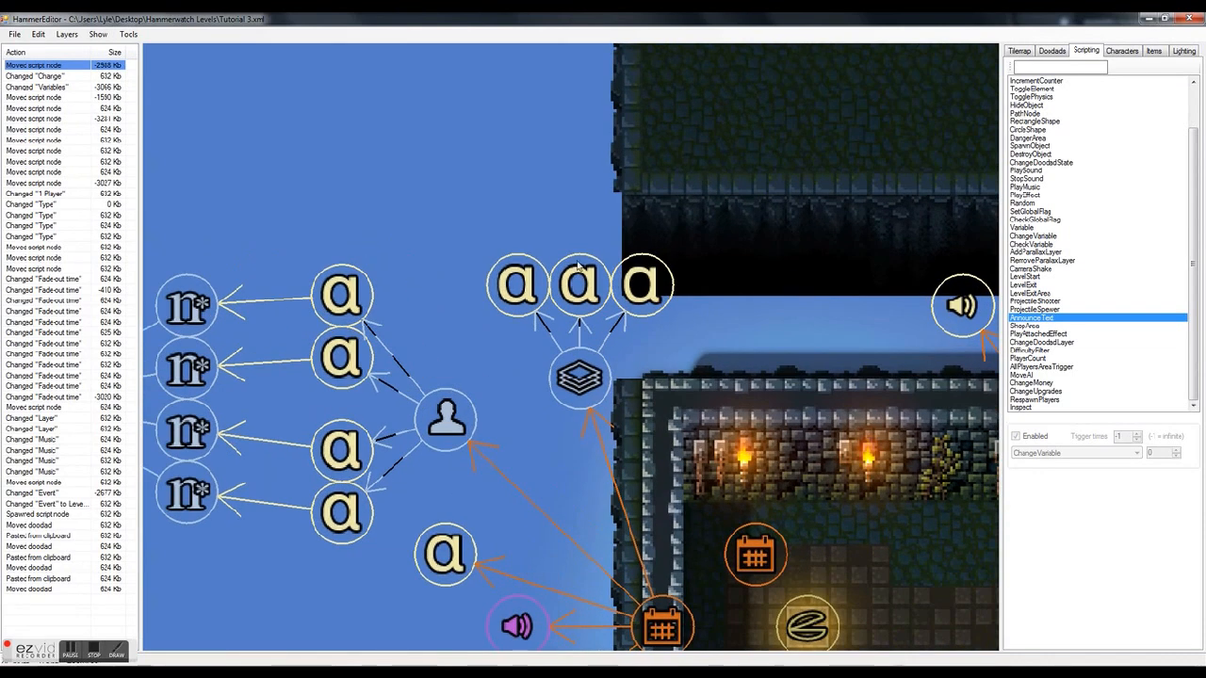
left_click(601, 360)
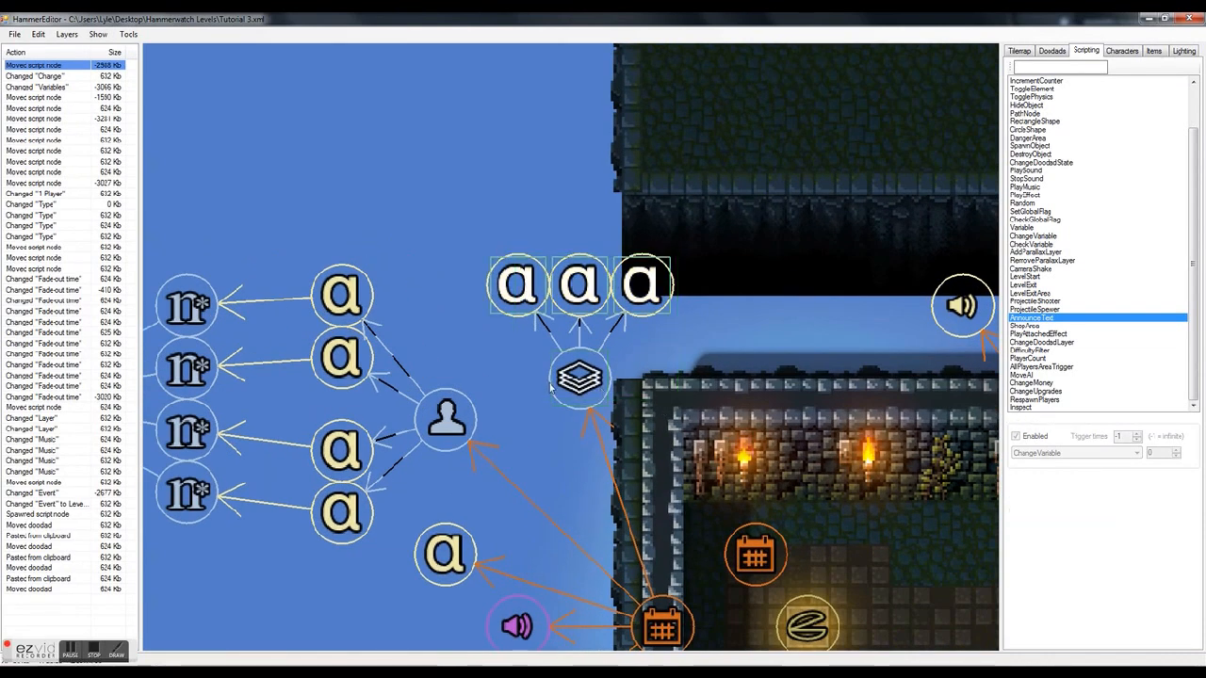
left_click_drag(590, 399, 570, 369)
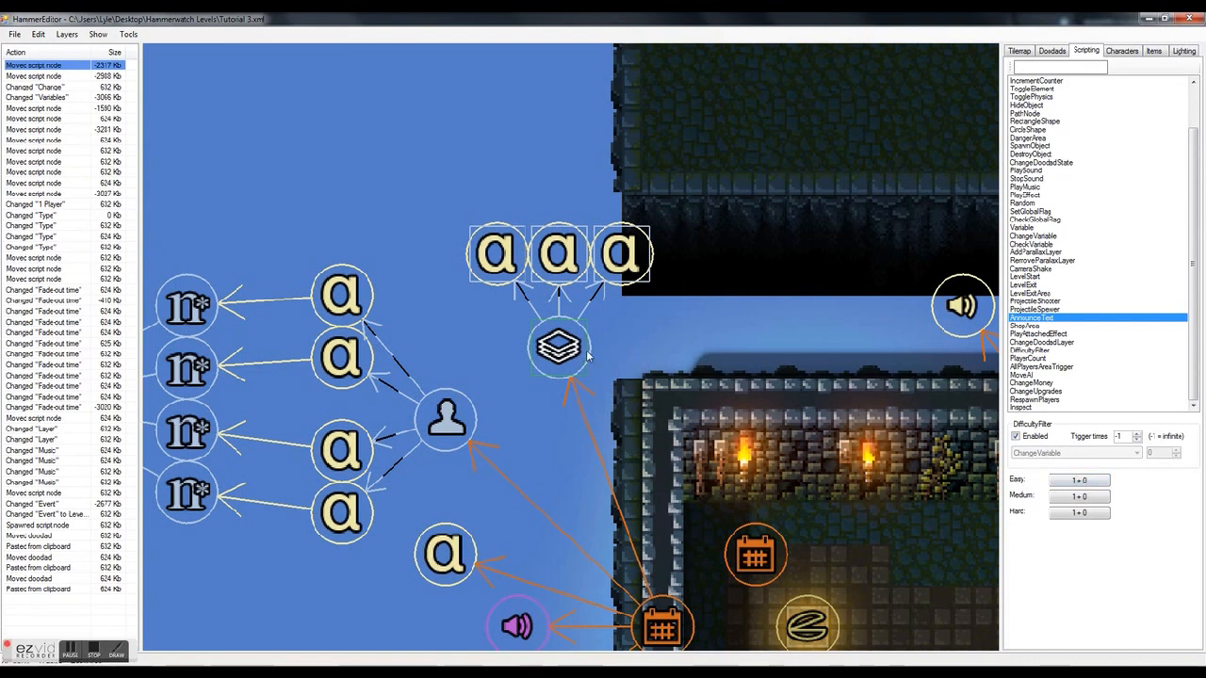
left_click_drag(587, 355, 558, 357)
Spread the three difficulty announcement text nodes apart in an arc above the DifficultyFilter node
left_click(636, 243)
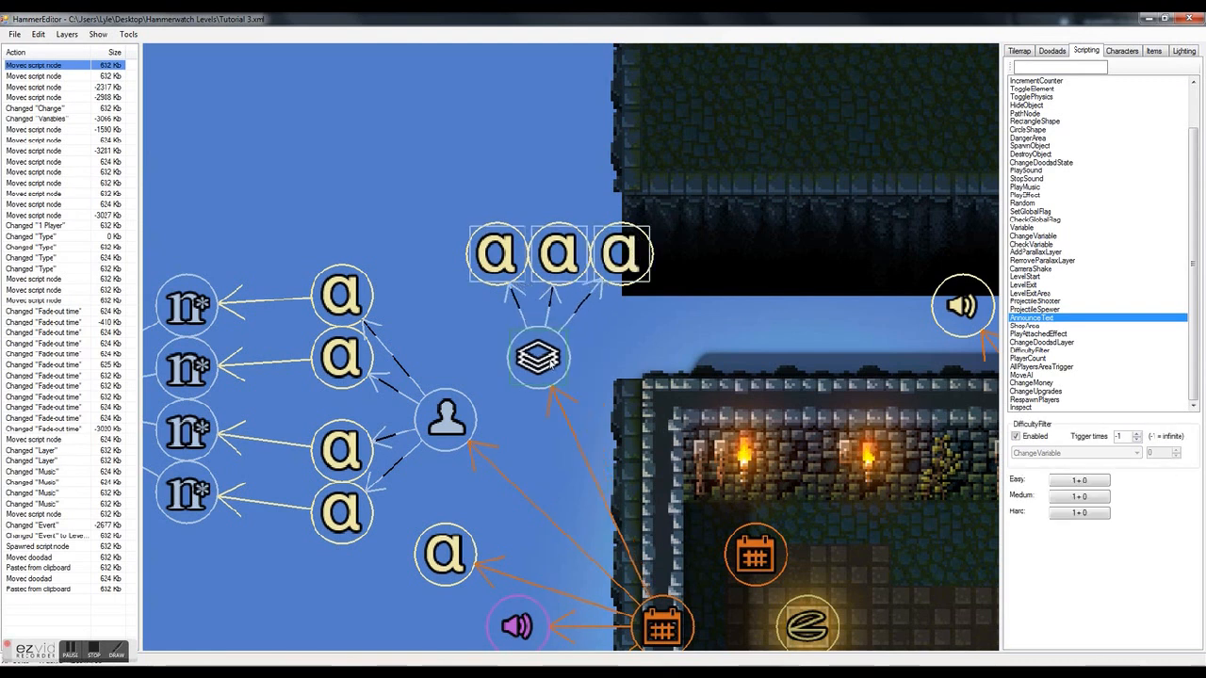
left_click(513, 268)
left_click_drag(514, 268, 462, 228)
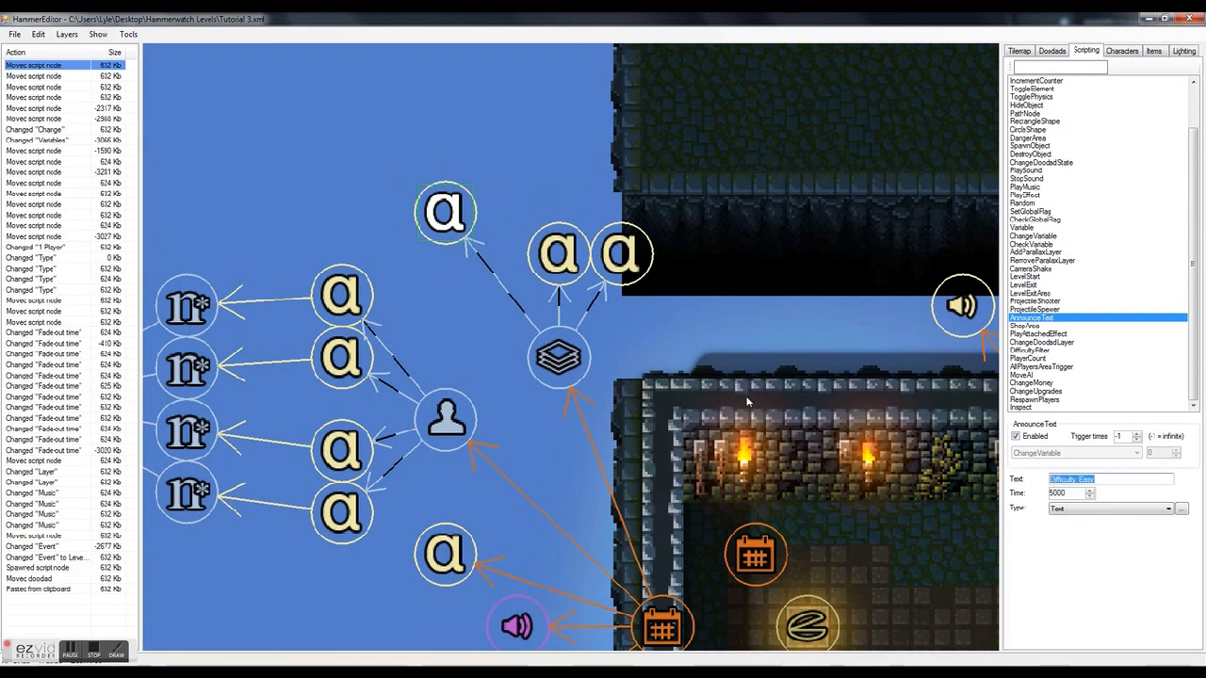
left_click(572, 262)
left_click_drag(572, 262, 569, 198)
left_click(558, 368)
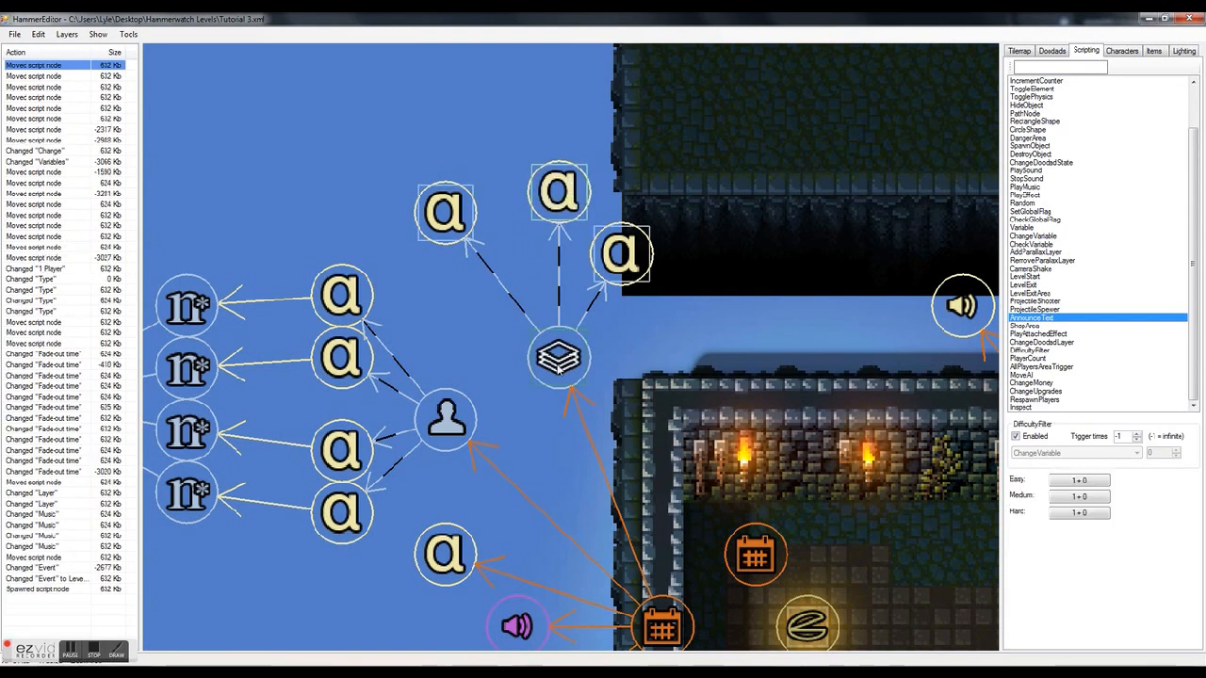
left_click_drag(648, 242, 700, 213)
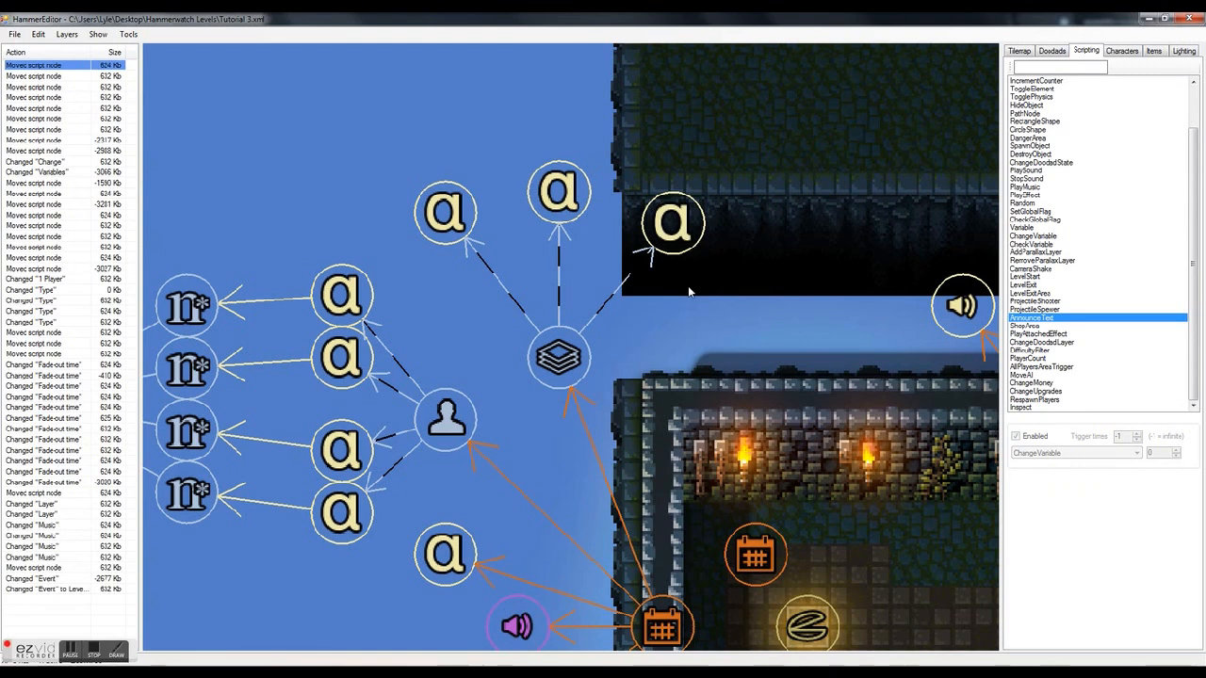
Delete the unlinked event trigger node beside the level start node in the starting room
scroll(565, 302, "down", 2)
scroll(663, 365, "up", 1)
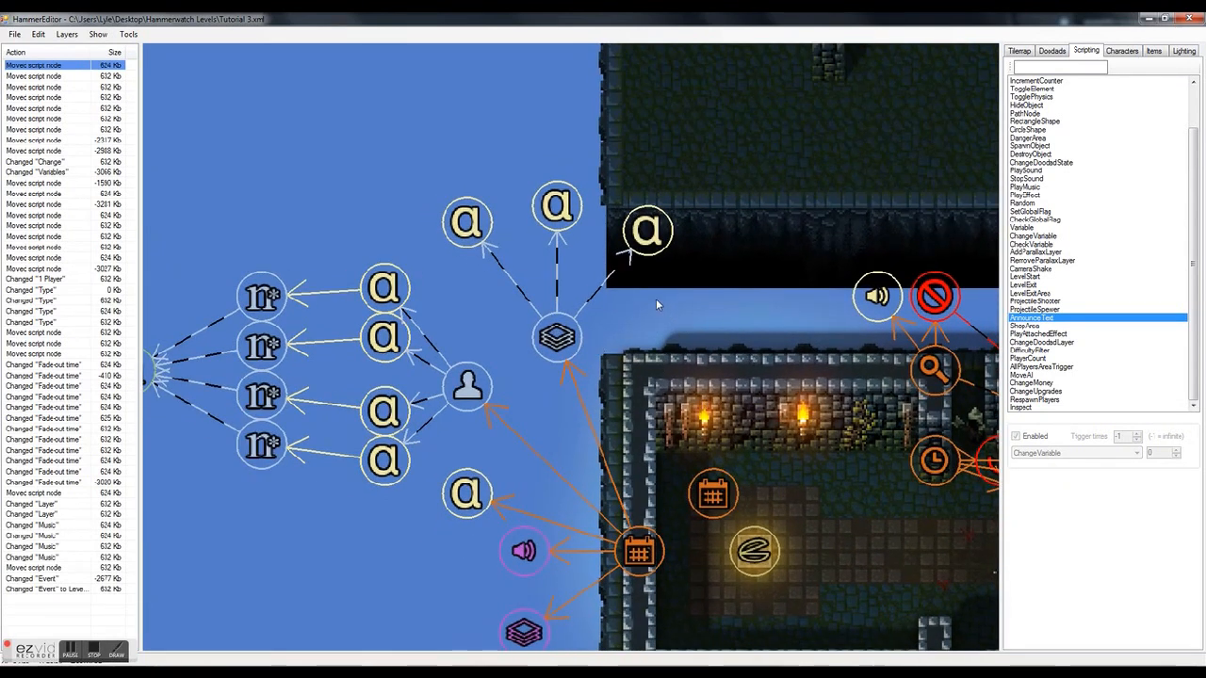
scroll(536, 268, "down", 1)
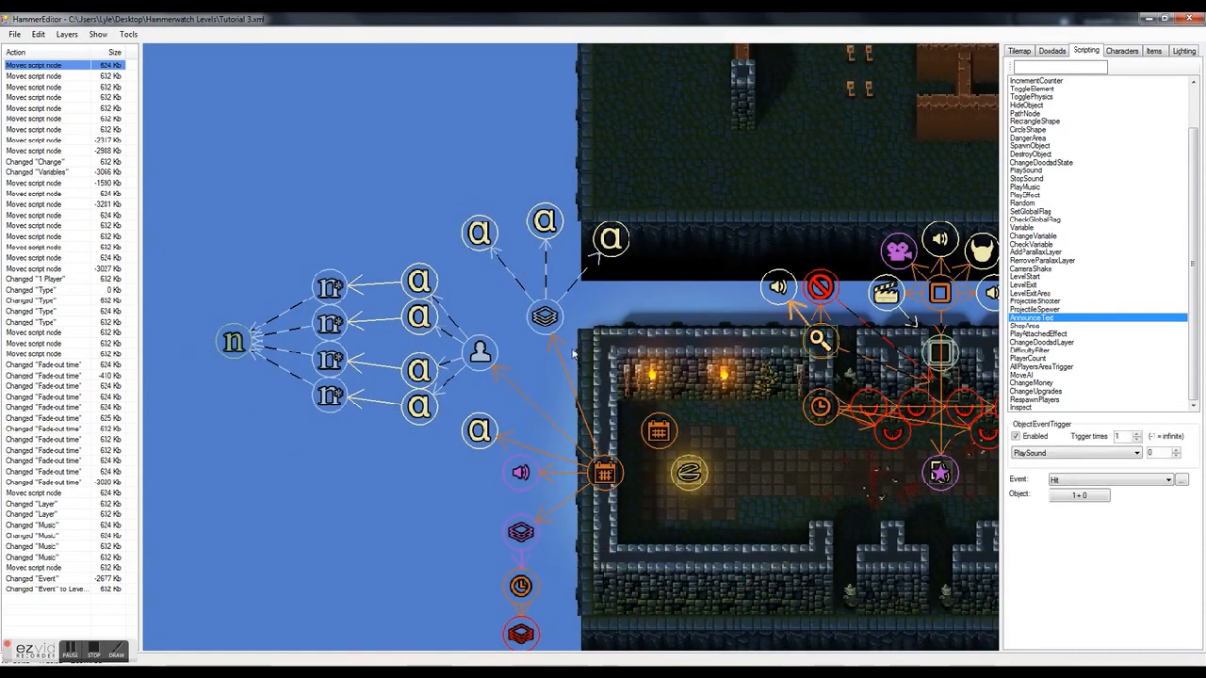
left_click(658, 430)
key("Delete")
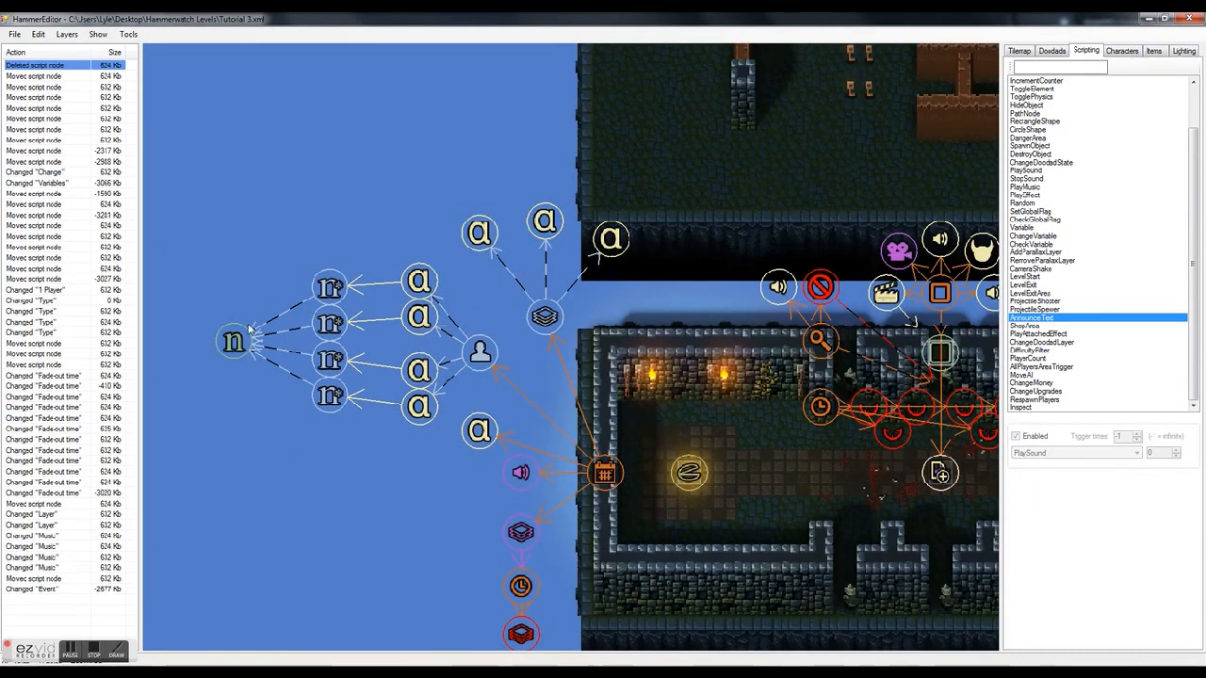
Look over all nodes linked to the level-load event trigger and the script nodes along the starting corridor
scroll(238, 199, "down", 1)
left_click_drag(219, 87, 629, 524)
scroll(442, 142, "up", 1)
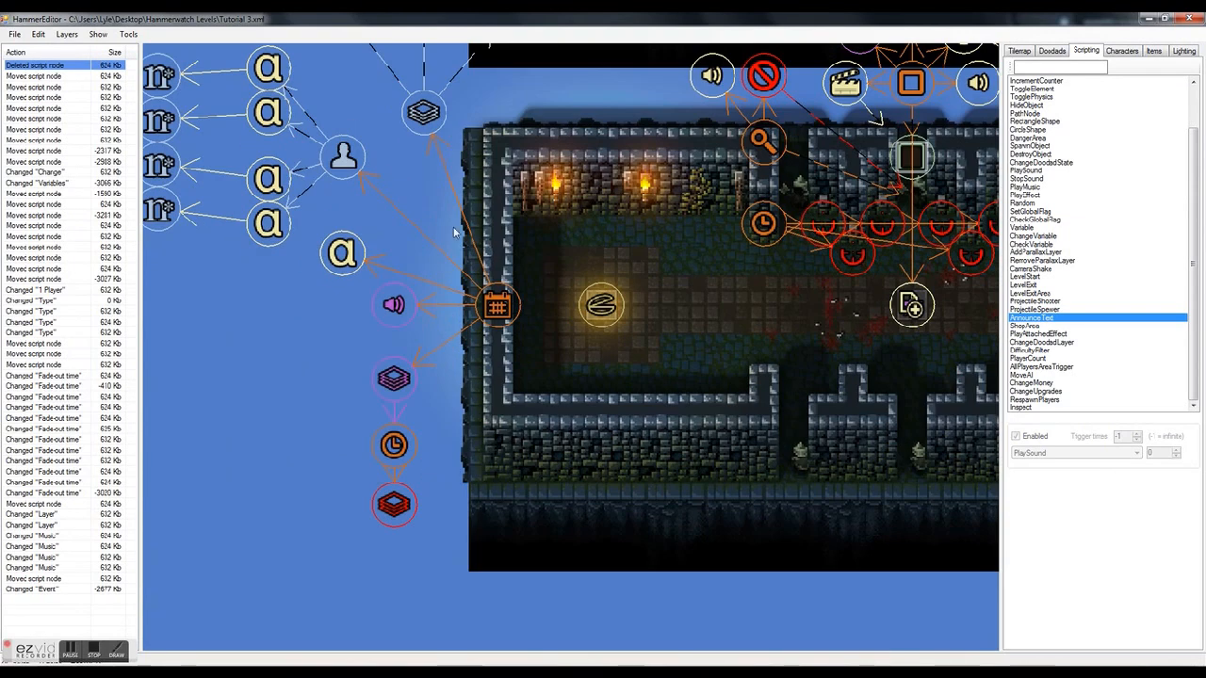
scroll(578, 313, "down", 1)
left_click_drag(213, 91, 650, 544)
scroll(955, 297, "up", 1)
scroll(954, 298, "up", 2)
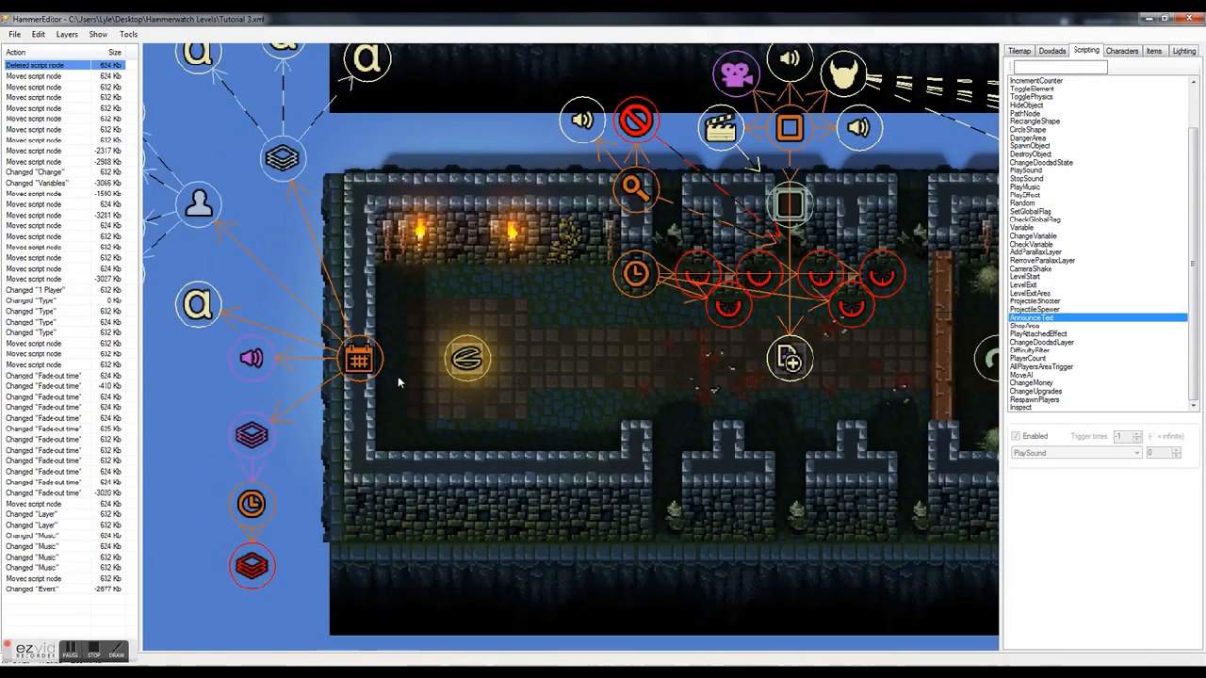
scroll(513, 386, "down", 1)
scroll(907, 375, "up", 2)
scroll(906, 375, "up", 1)
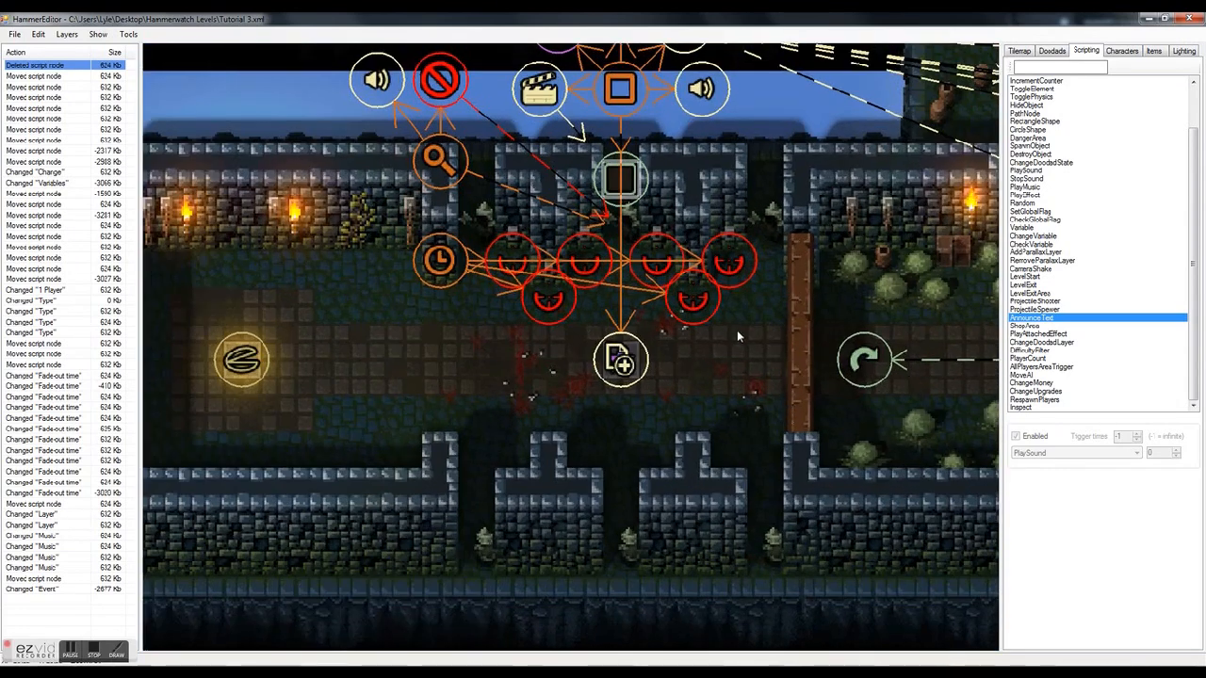
Examine the timer trigger in the starting corridor together with its six linked ProjectileShooter nodes
scroll(755, 474, "down", 1)
scroll(727, 372, "up", 1)
left_click_drag(383, 253, 467, 304)
left_click_drag(390, 319, 689, 319)
left_click(719, 360)
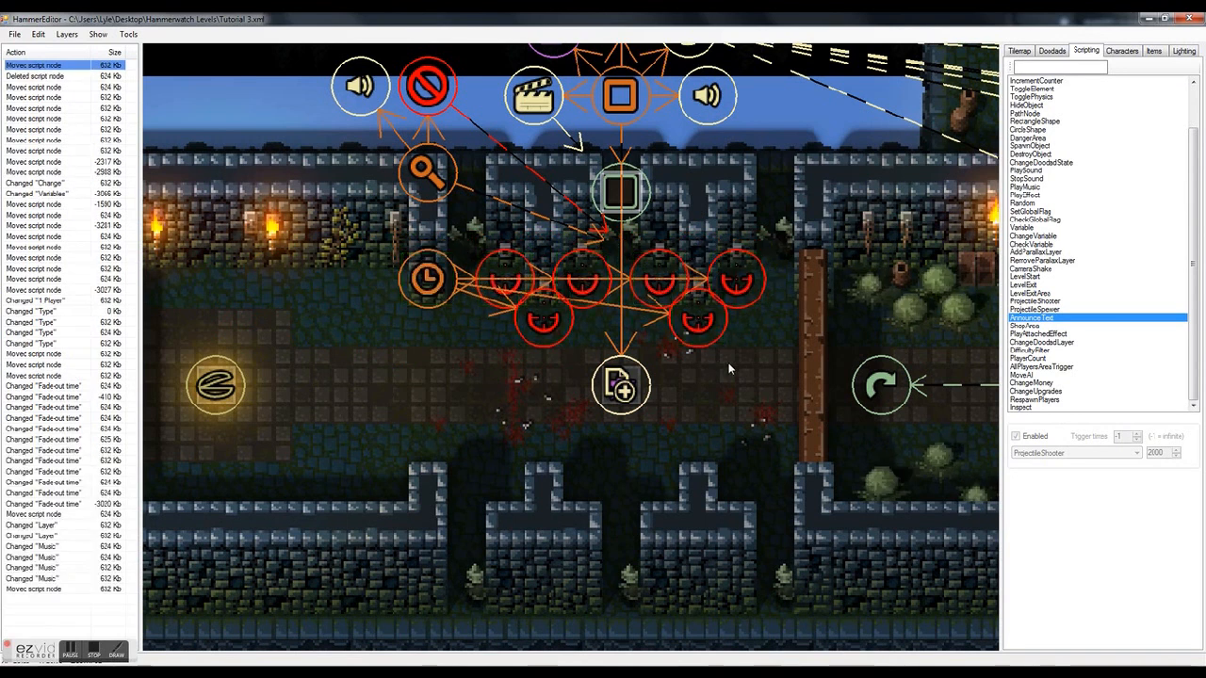
scroll(725, 362, "down", 1)
left_click_drag(429, 267, 763, 350)
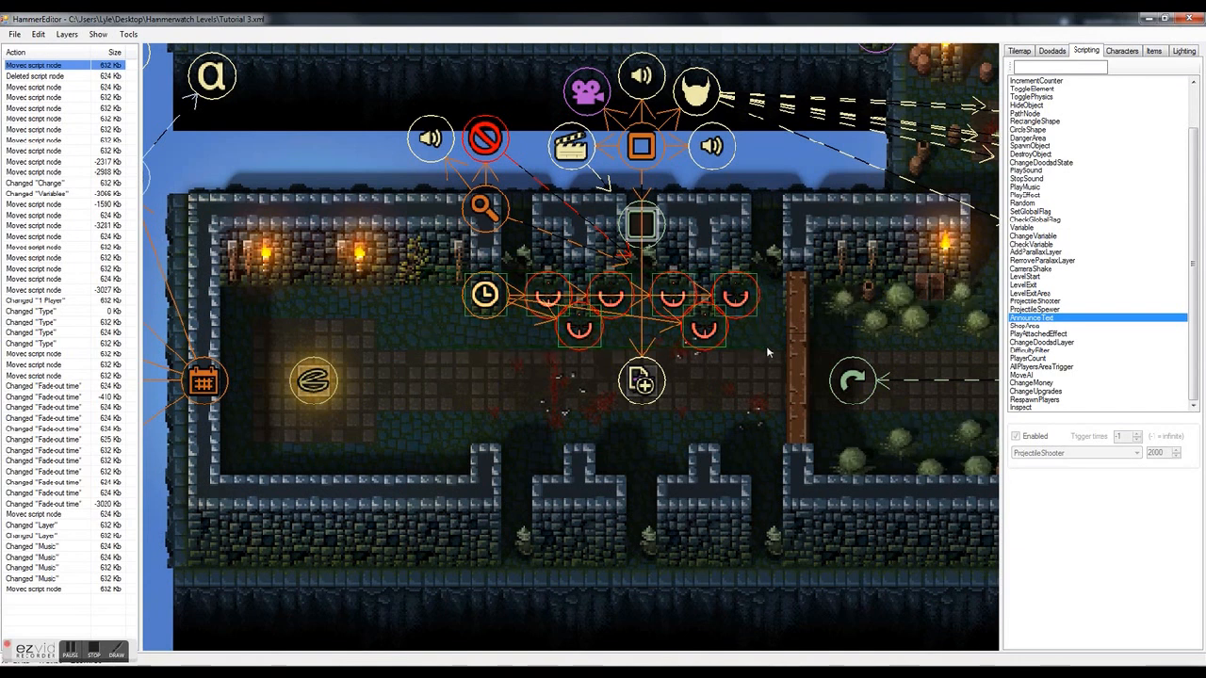
left_click(767, 352)
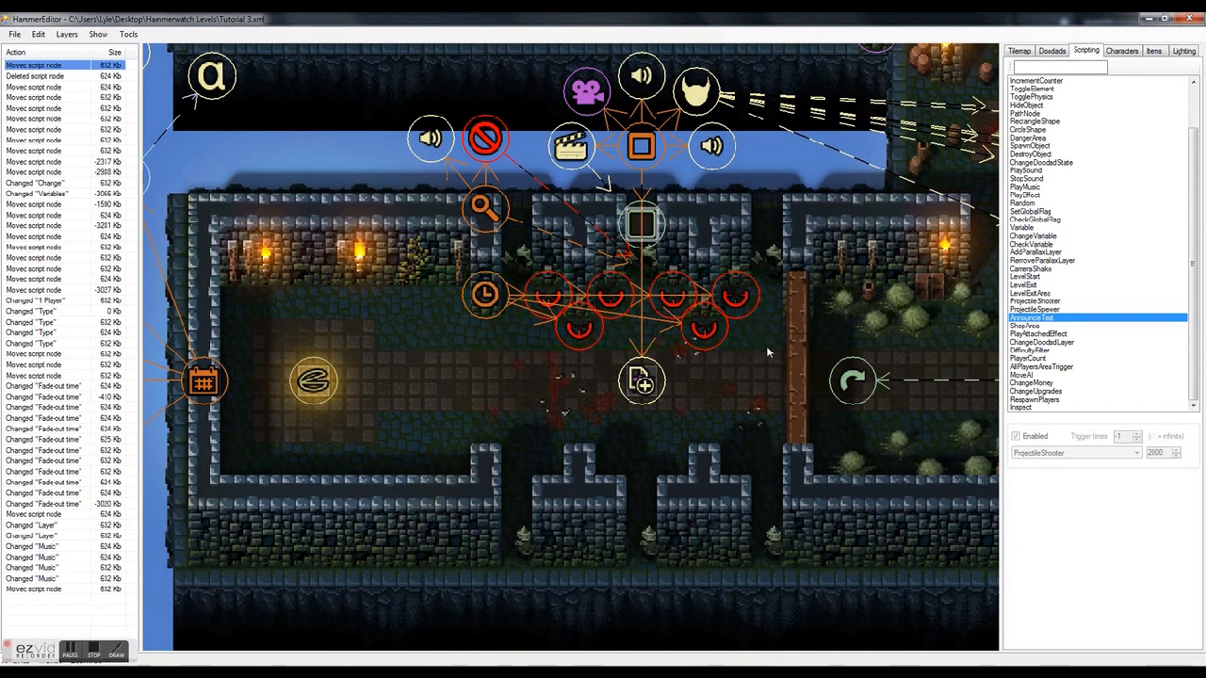
Open the Test level and copy its timer trigger with the five linked ProjectileShooter nodes
left_click(14, 34)
left_click(35, 62)
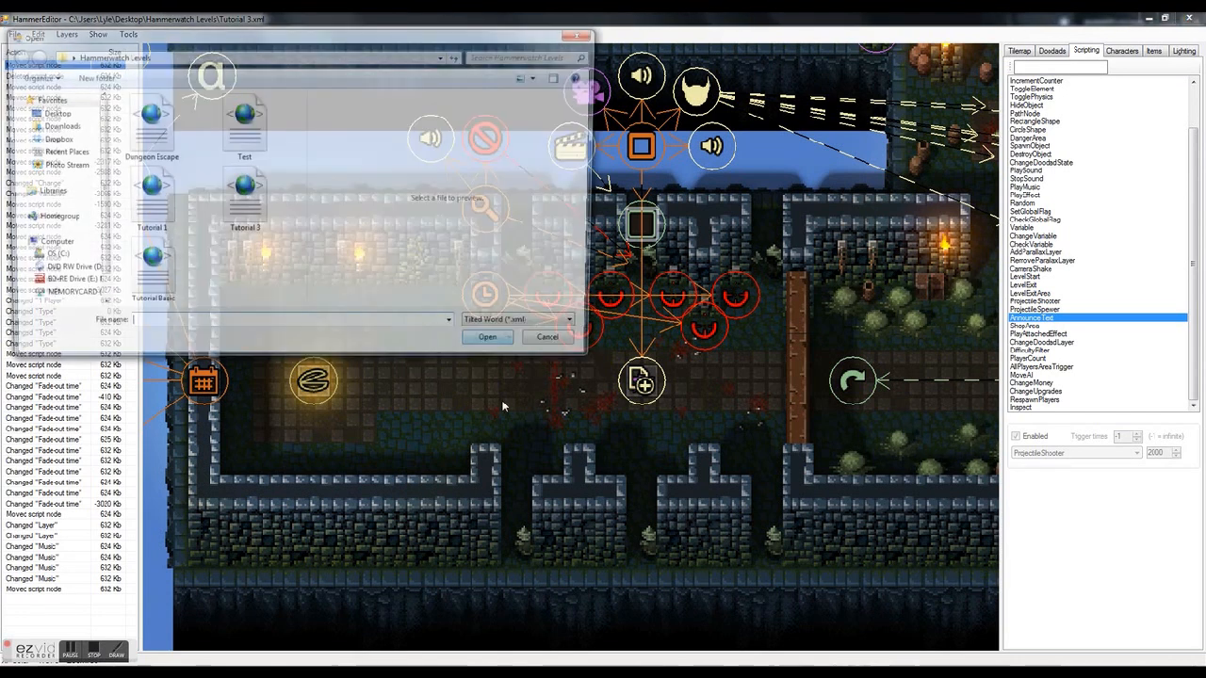
double_click(247, 142)
scroll(621, 527, "down", 2)
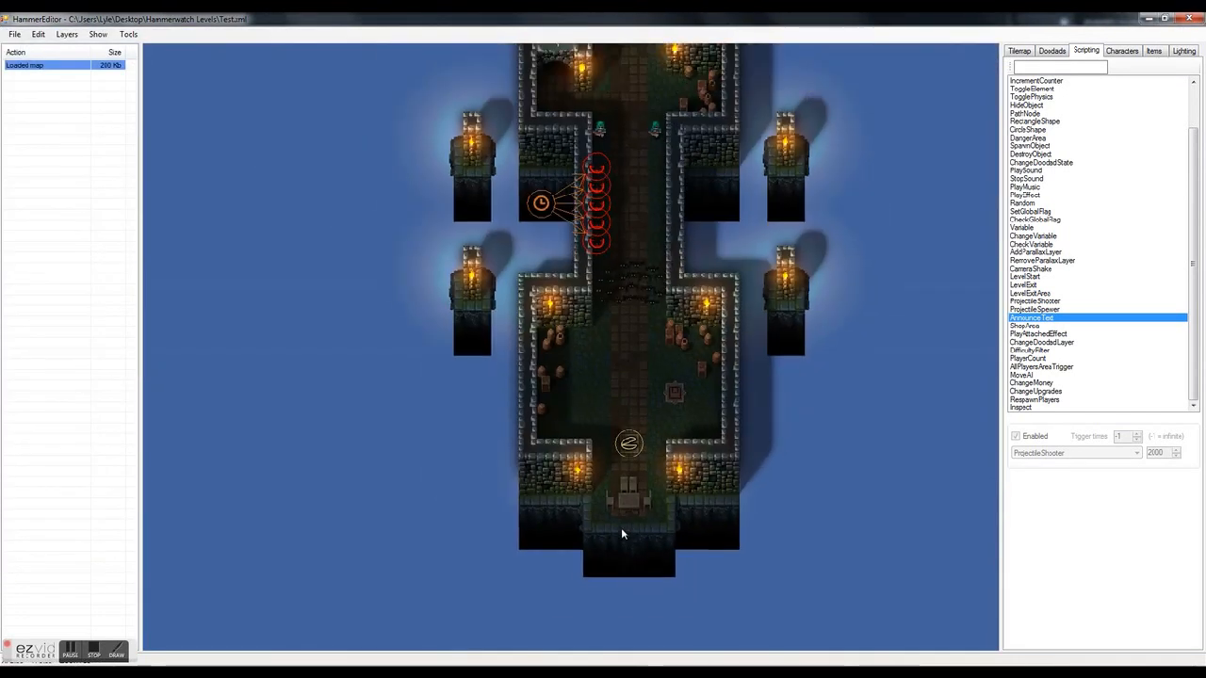
scroll(641, 393, "up", 3)
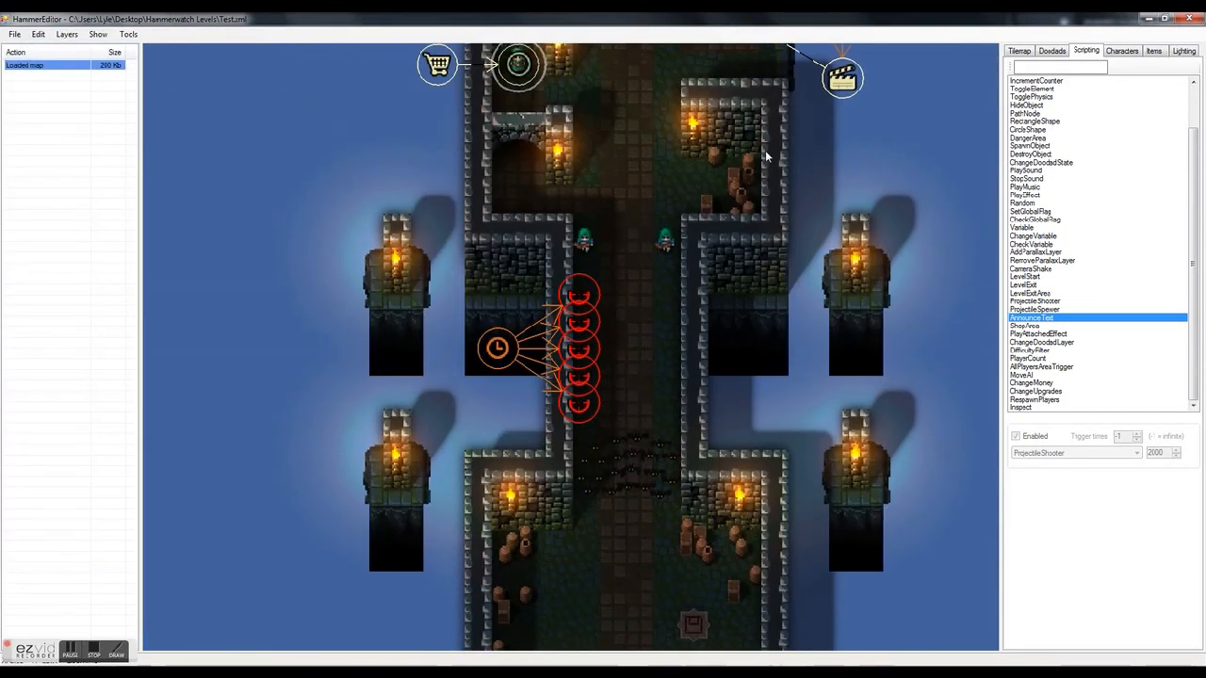
left_click_drag(454, 276, 605, 408)
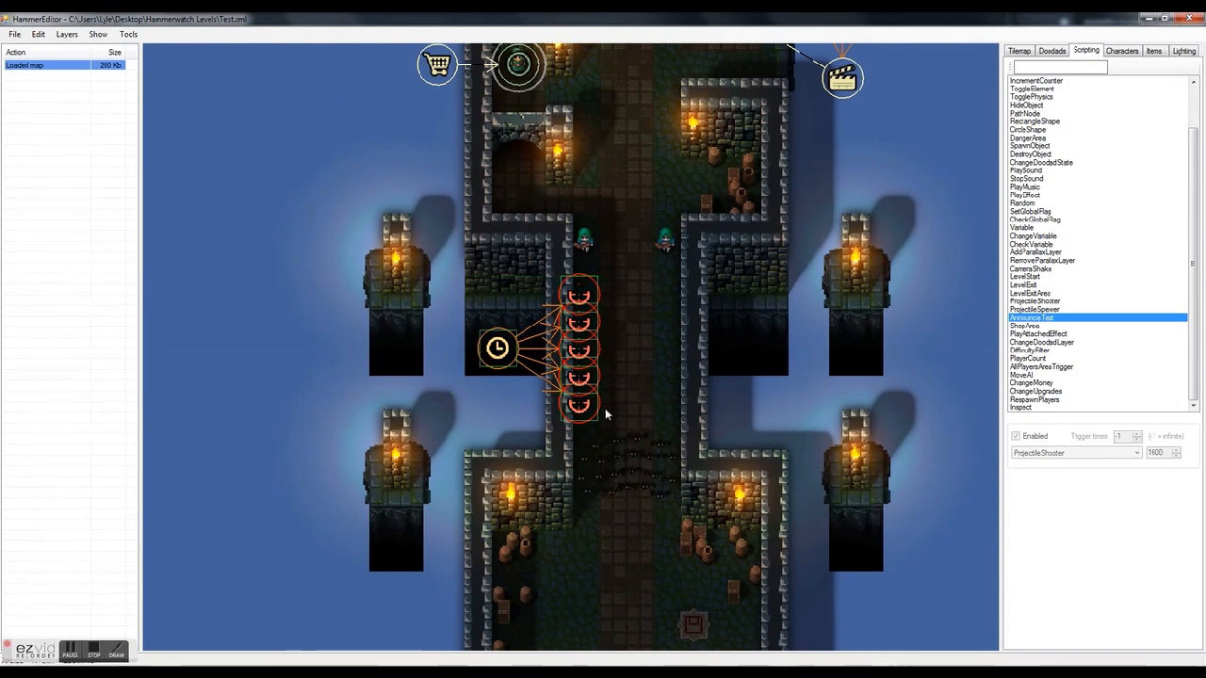
scroll(607, 358, "down", 1)
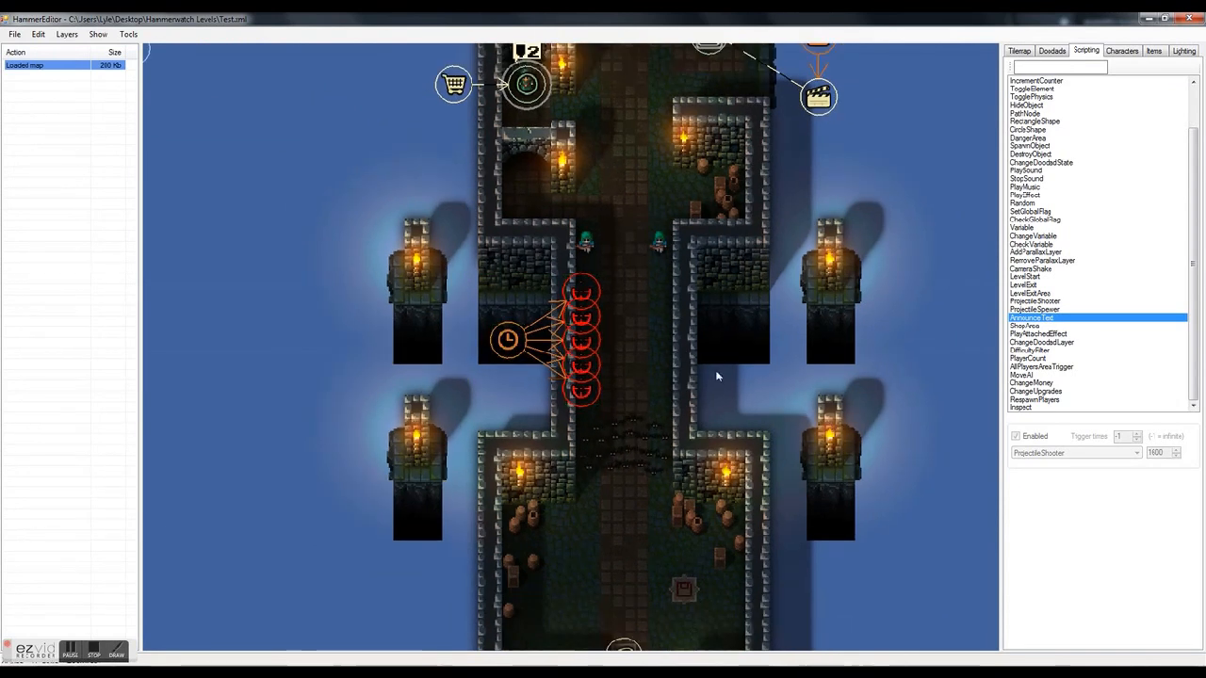
Reopen the Tutorial 3 level
left_click(14, 34)
left_click(33, 59)
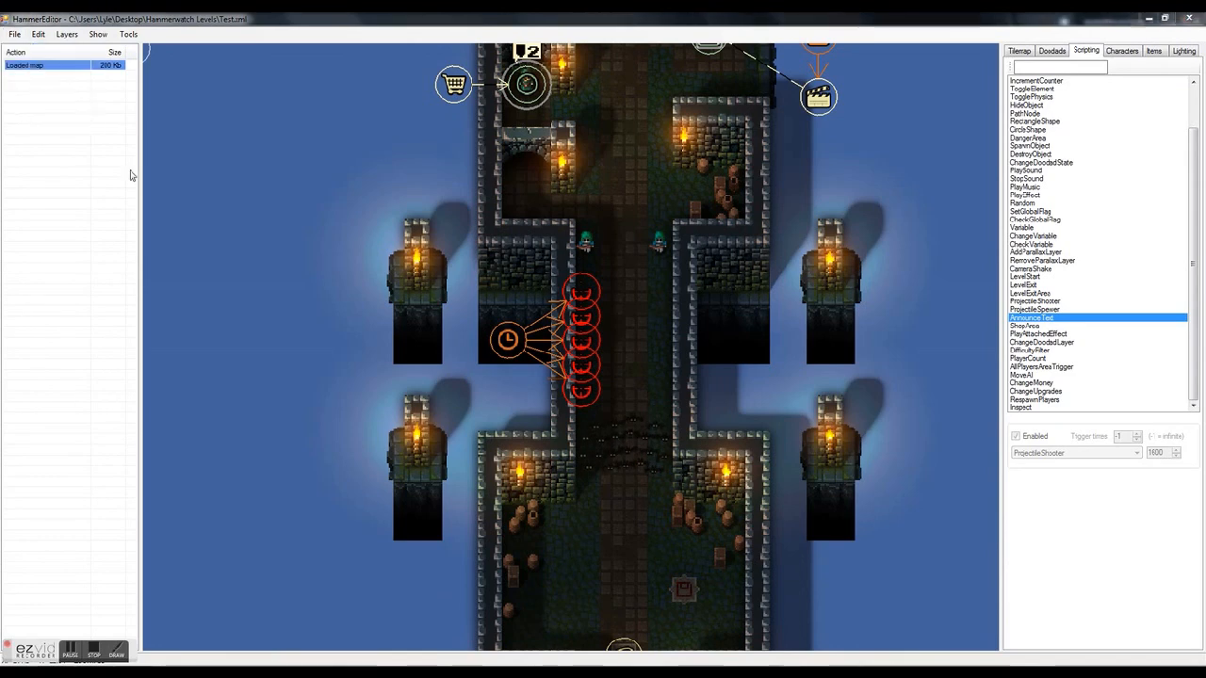
double_click(228, 202)
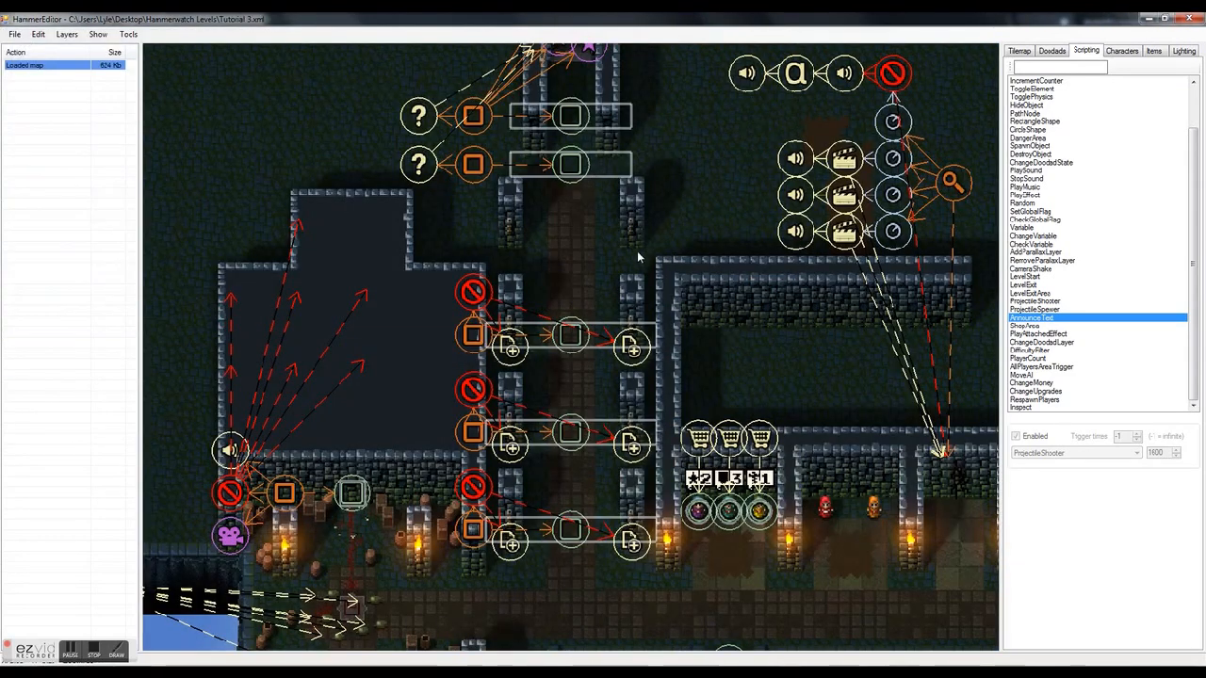
Try placing the copied timer and five ProjectileShooter nodes below the starting room, and delete them again
key("a")
key("s")
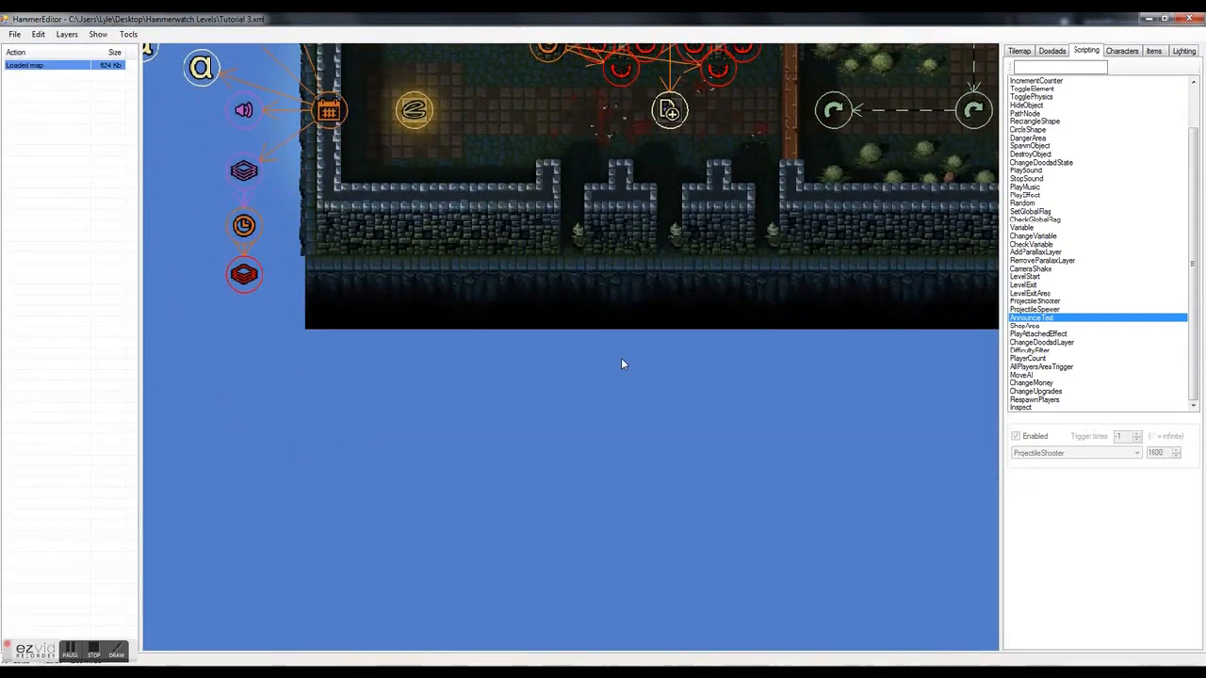
key("ctrl+v")
left_click_drag(443, 260, 645, 446)
left_click_drag(579, 395, 639, 451)
mouse_move(731, 505)
left_mouse_down()
mouse_move(539, 307)
mouse_move(722, 519)
left_mouse_up()
left_click_drag(640, 445, 650, 373)
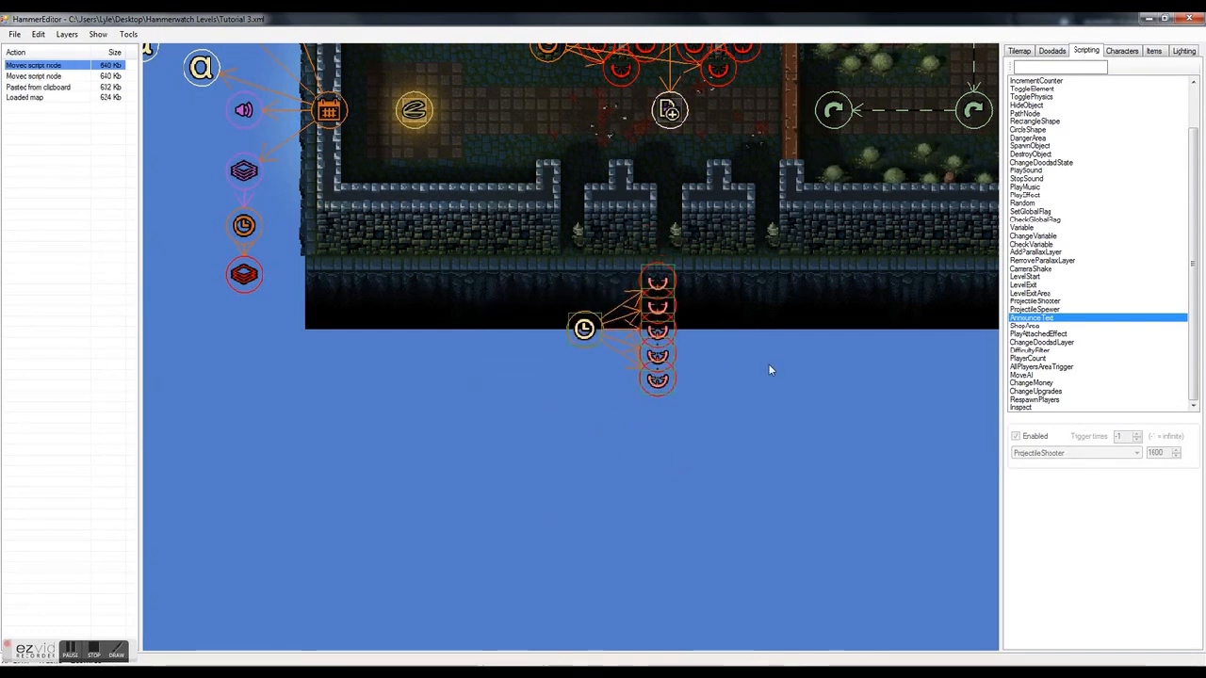
key("Delete")
Move the corridor's timer trigger and its six linked ProjectileShooter nodes down onto the outer edge below the lower wall
scroll(784, 515, "down", 1)
scroll(816, 370, "up", 1)
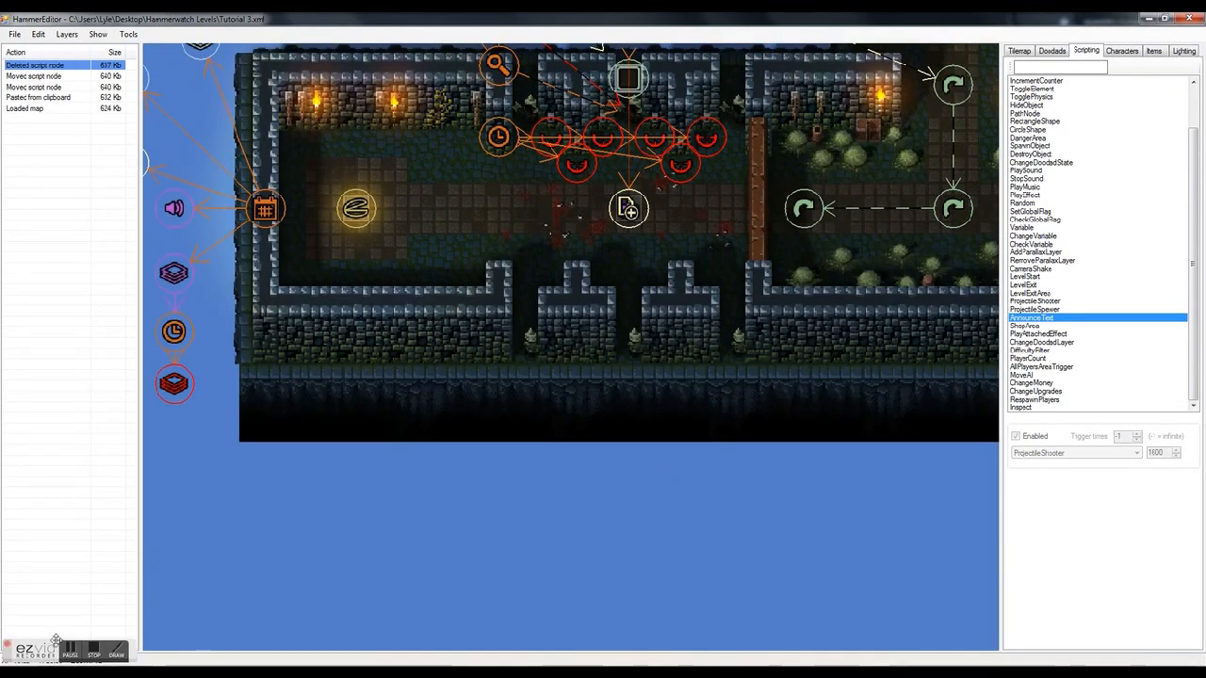
scroll(587, 549, "down", 1)
scroll(528, 339, "up", 1)
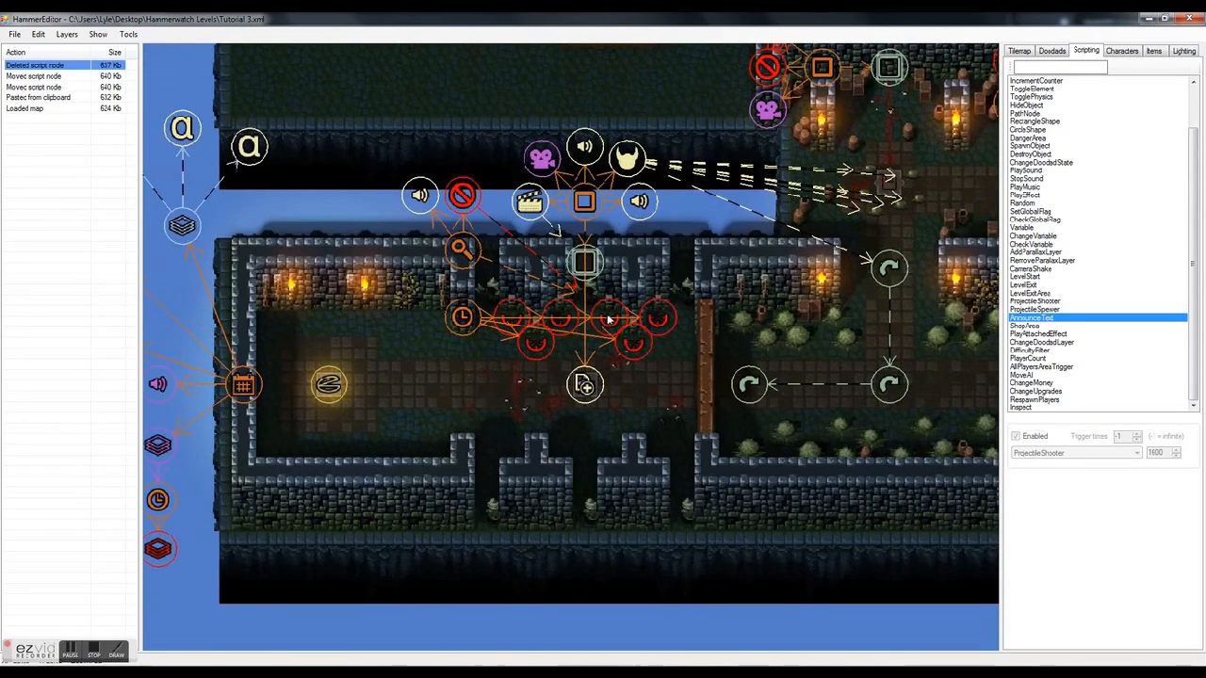
scroll(514, 339, "up", 1)
scroll(612, 344, "up", 3)
scroll(603, 309, "down", 2)
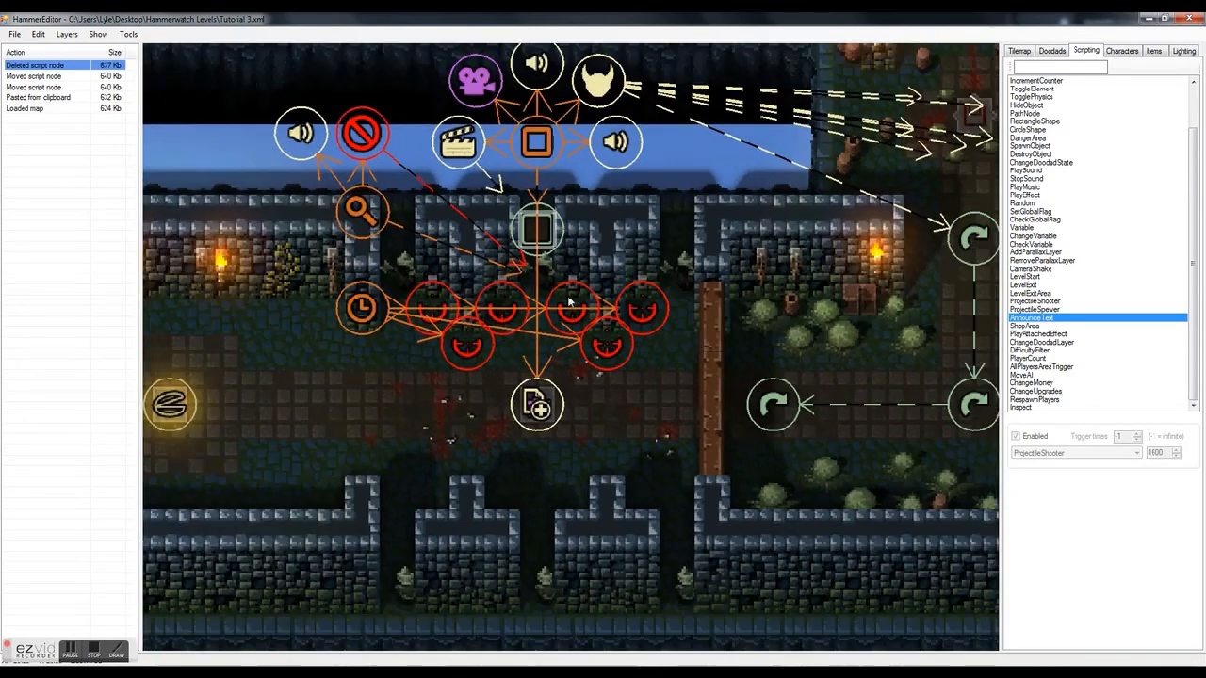
scroll(443, 290, "up", 1)
scroll(461, 320, "down", 2)
left_click_drag(392, 303, 706, 351)
left_click(731, 369)
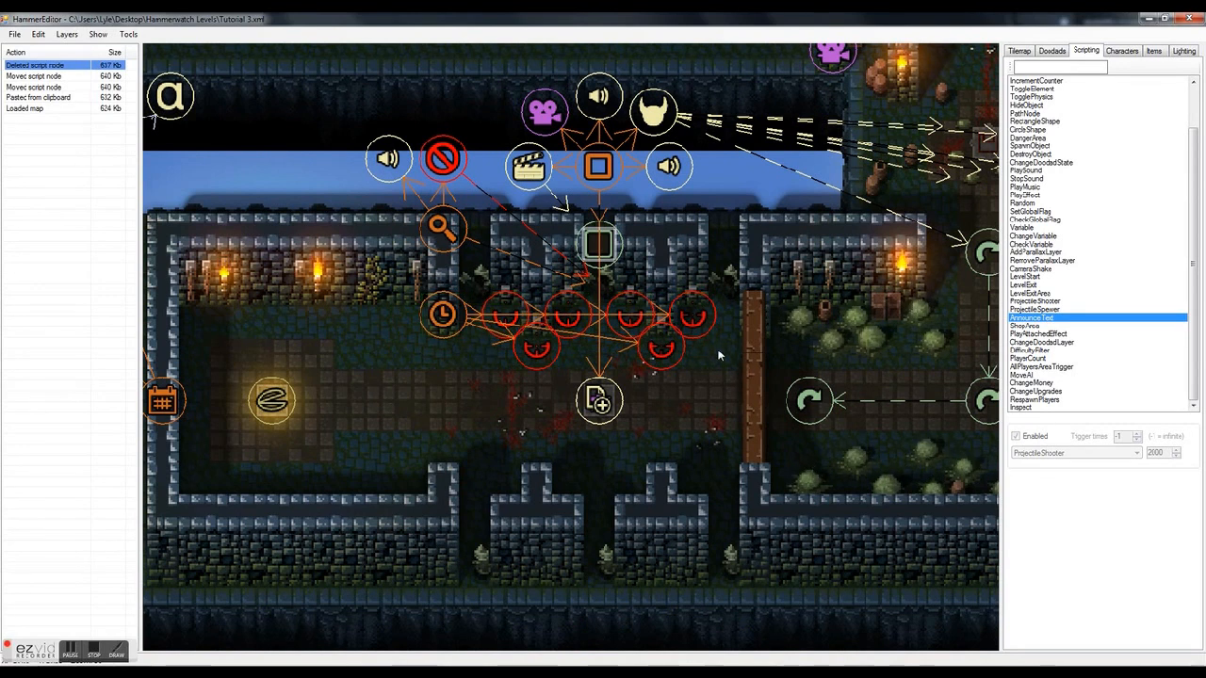
left_click_drag(407, 281, 663, 621)
left_click(697, 457)
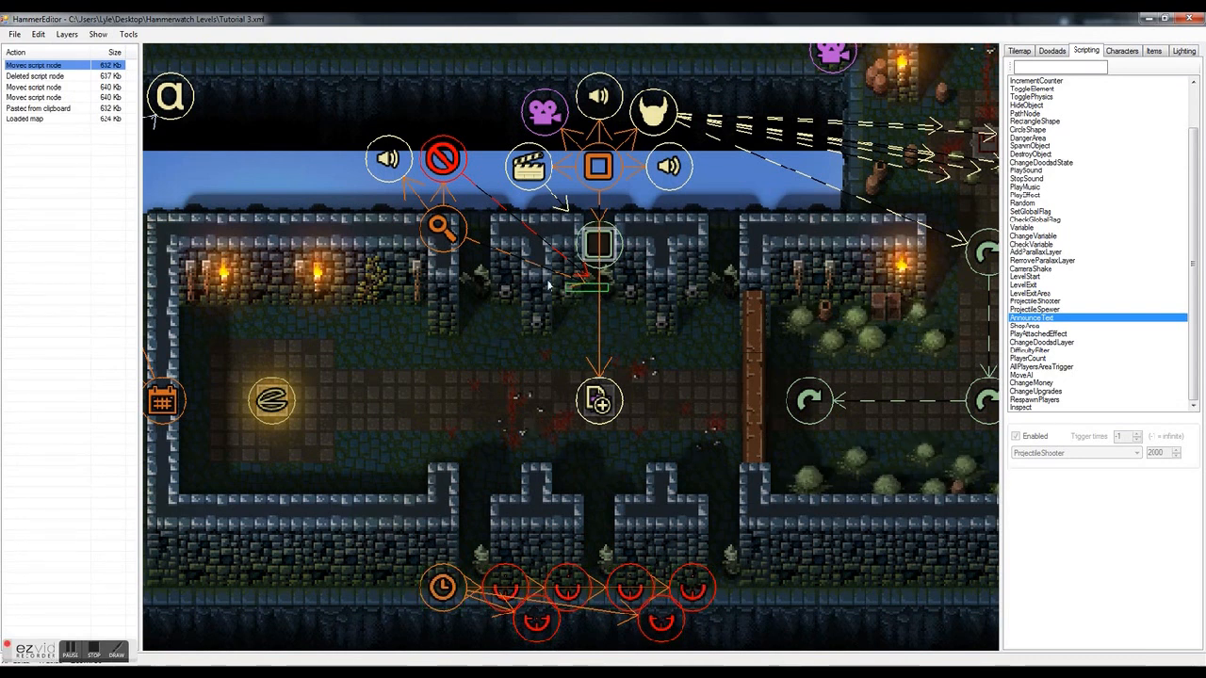
Examine the trigger's rectangle shape and its linked ChangeDoodadState, PlaySound and SpawnObject nodes
left_click(599, 245)
left_click_drag(631, 225, 568, 262)
left_click(605, 233)
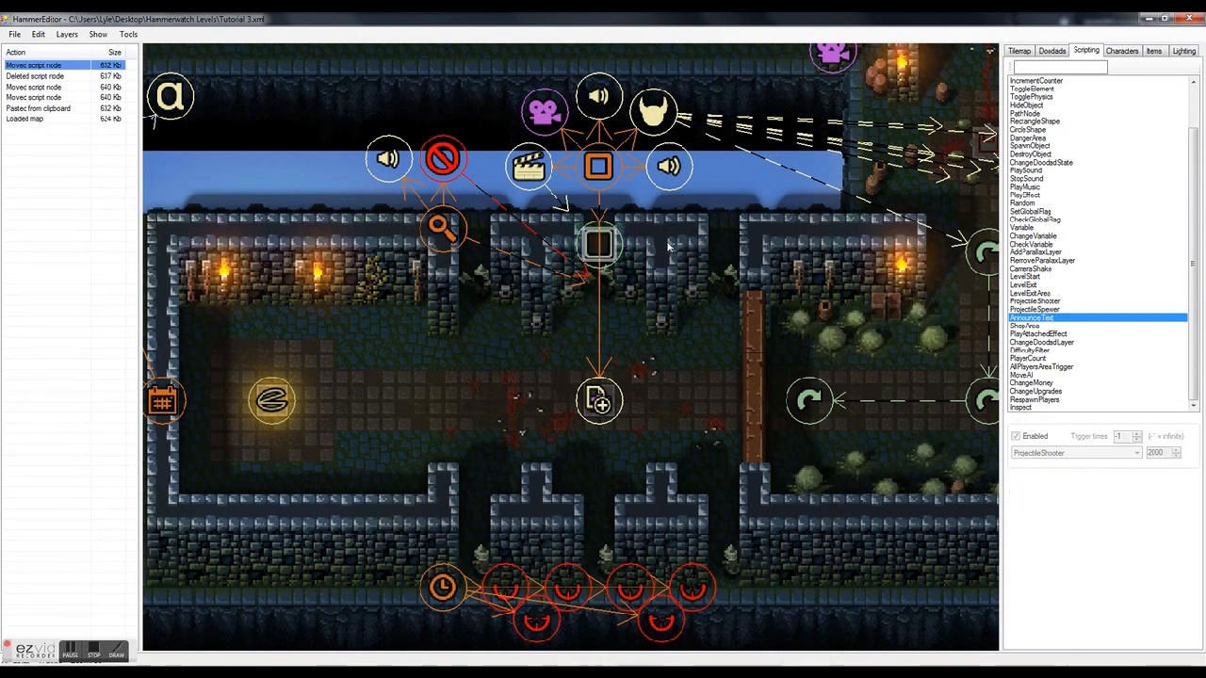
left_click(532, 168)
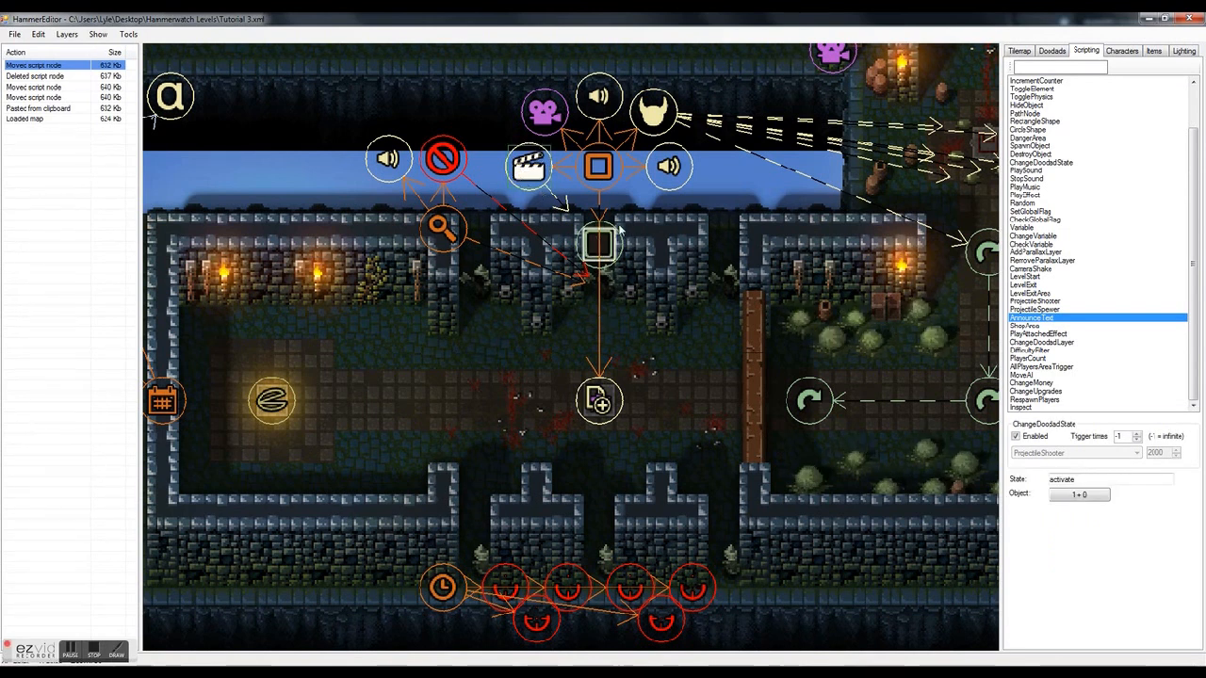
left_click(667, 167)
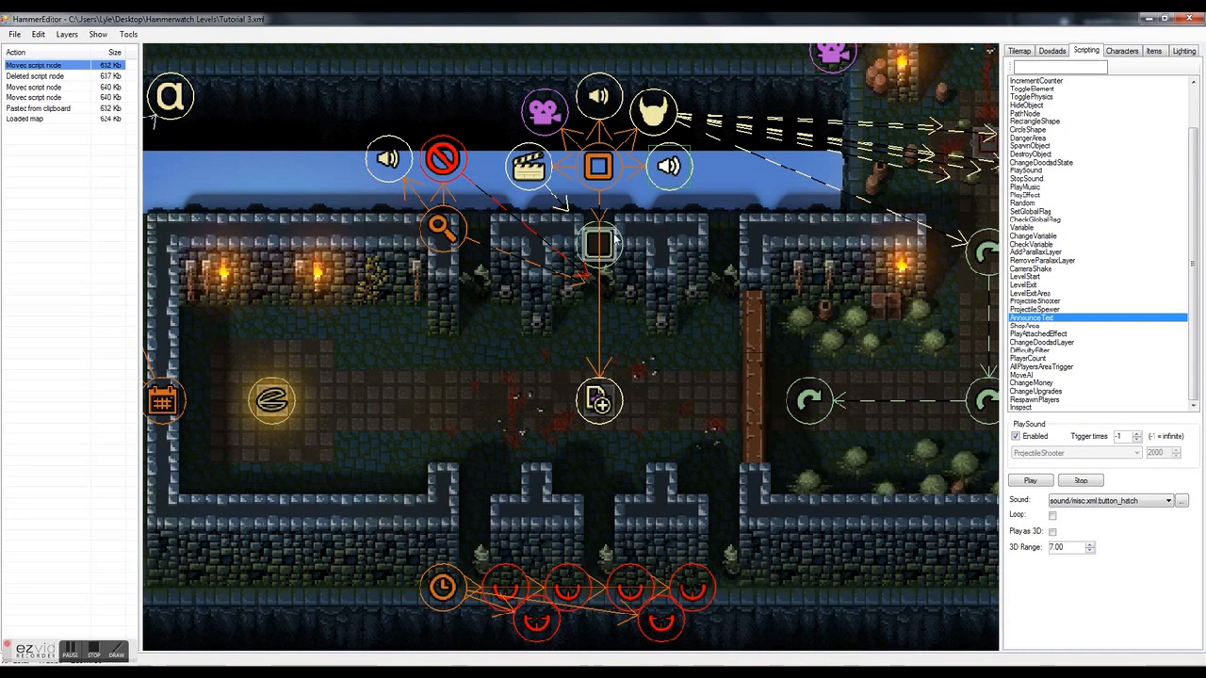
left_click(602, 106)
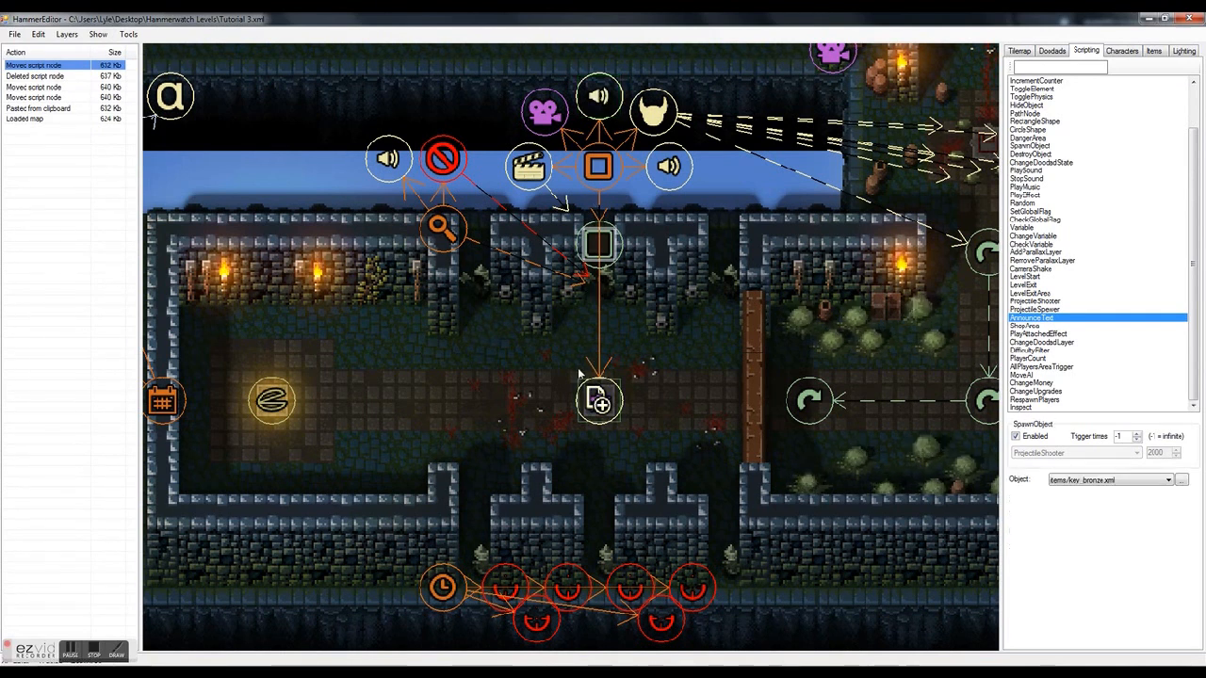
left_click(582, 331)
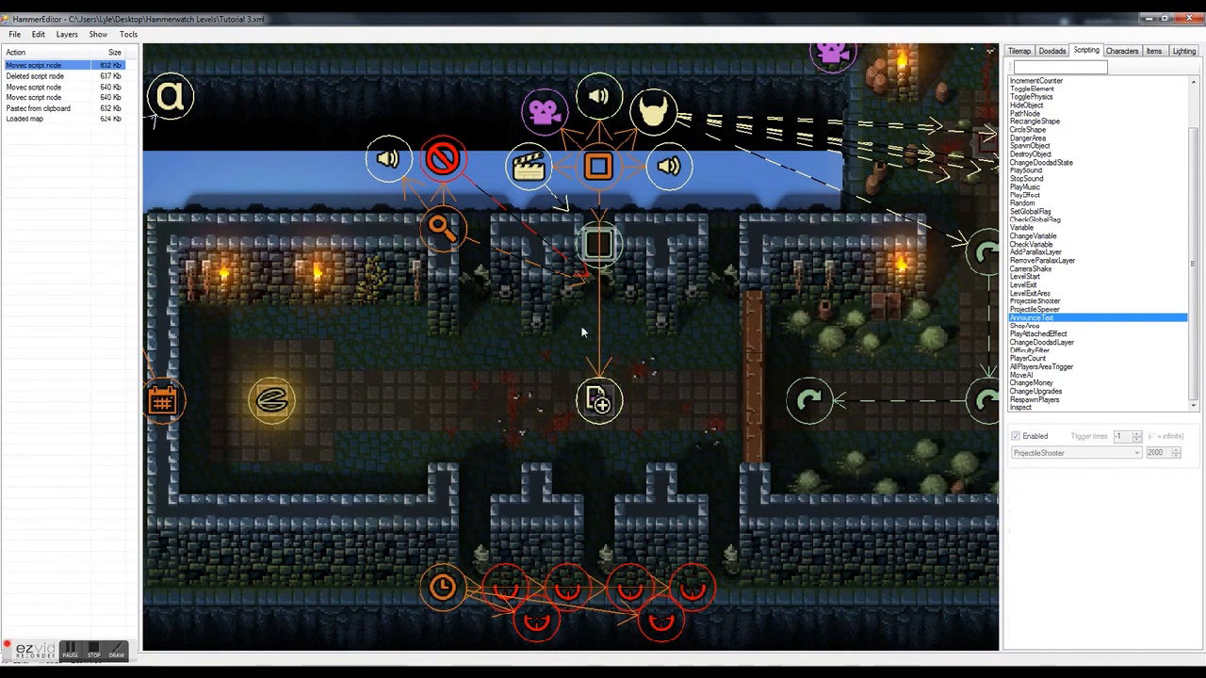
Move the bronze key SpawnObject node sideways to uncover the PlayEffect node stacked beneath it
left_click(597, 399)
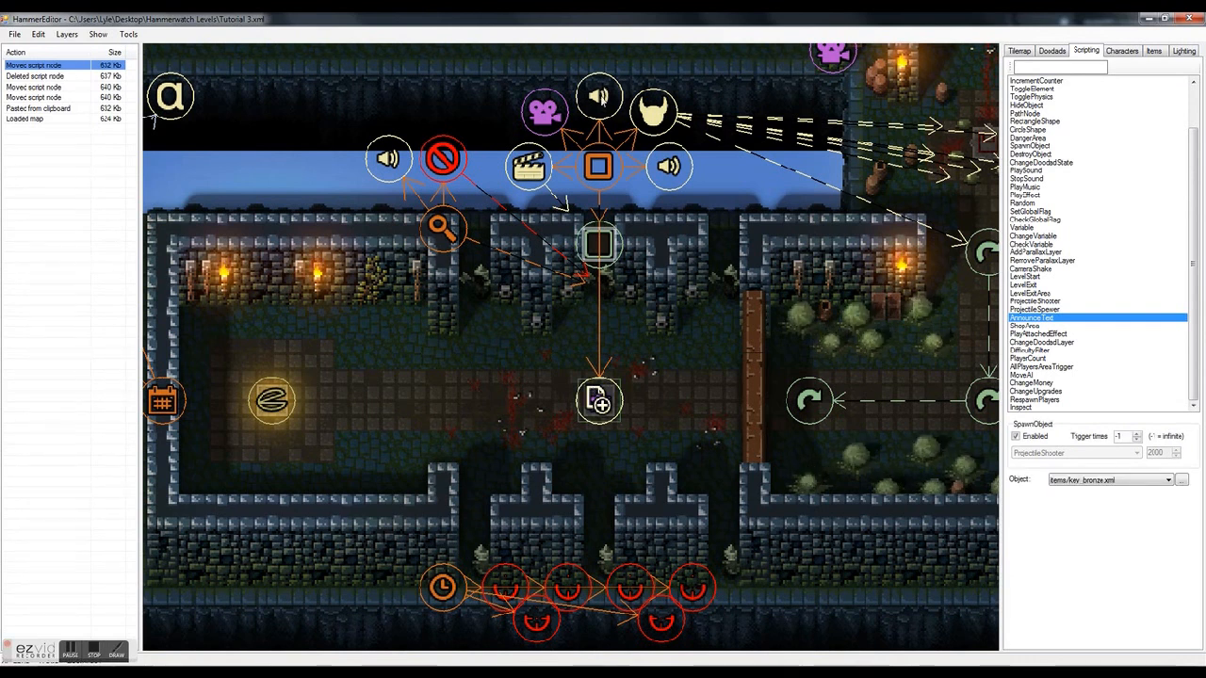
left_click(603, 100)
left_click(598, 401)
left_click_drag(597, 400, 647, 401)
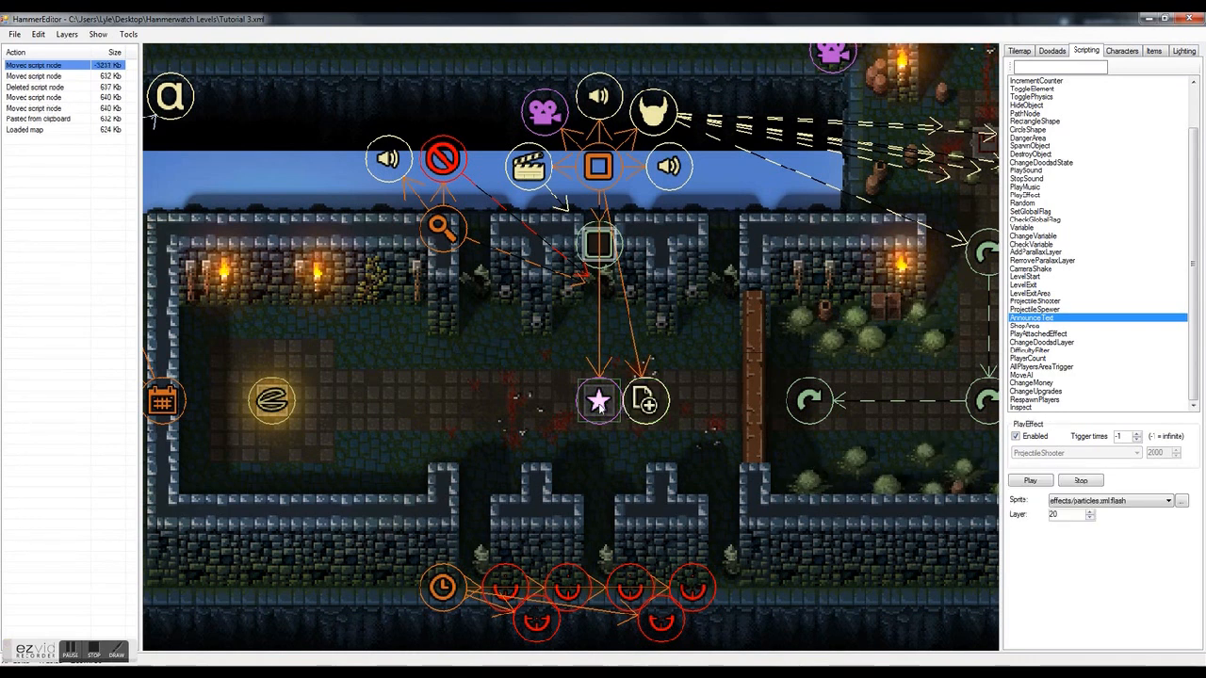
left_click_drag(573, 373, 671, 430)
left_click(647, 437)
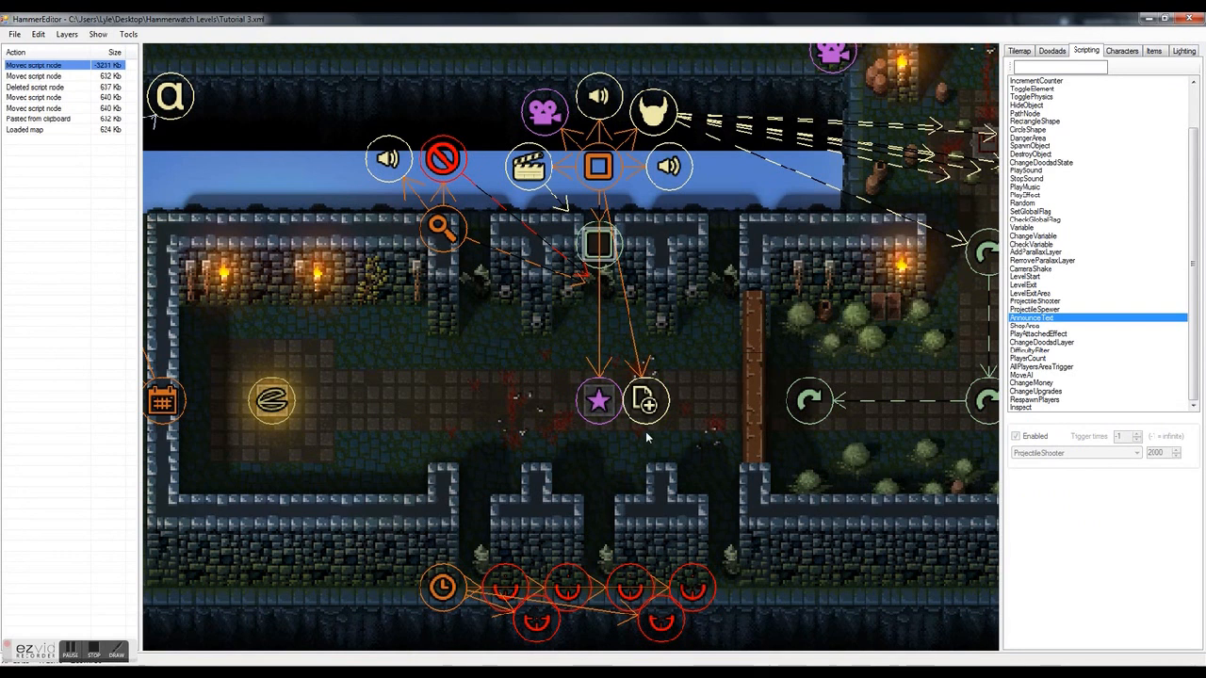
Inspect the AreaTrigger node above the corridor, its OnEnter settings and its linked nodes
left_click(599, 243)
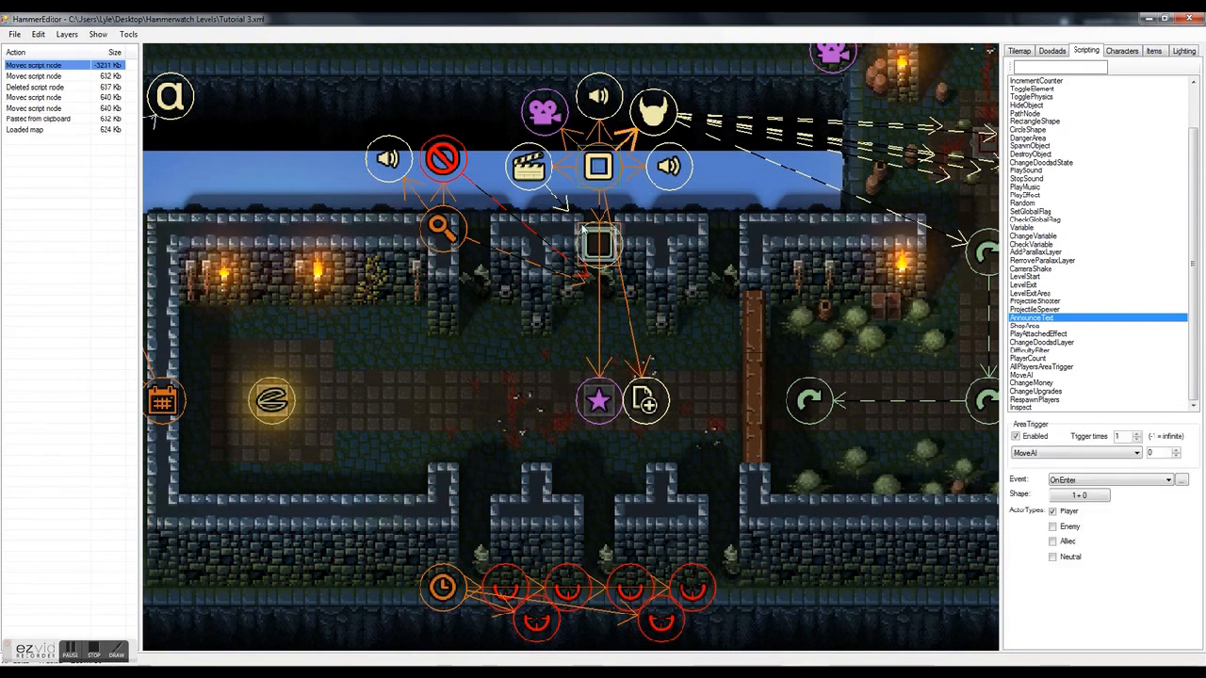
left_click(604, 316)
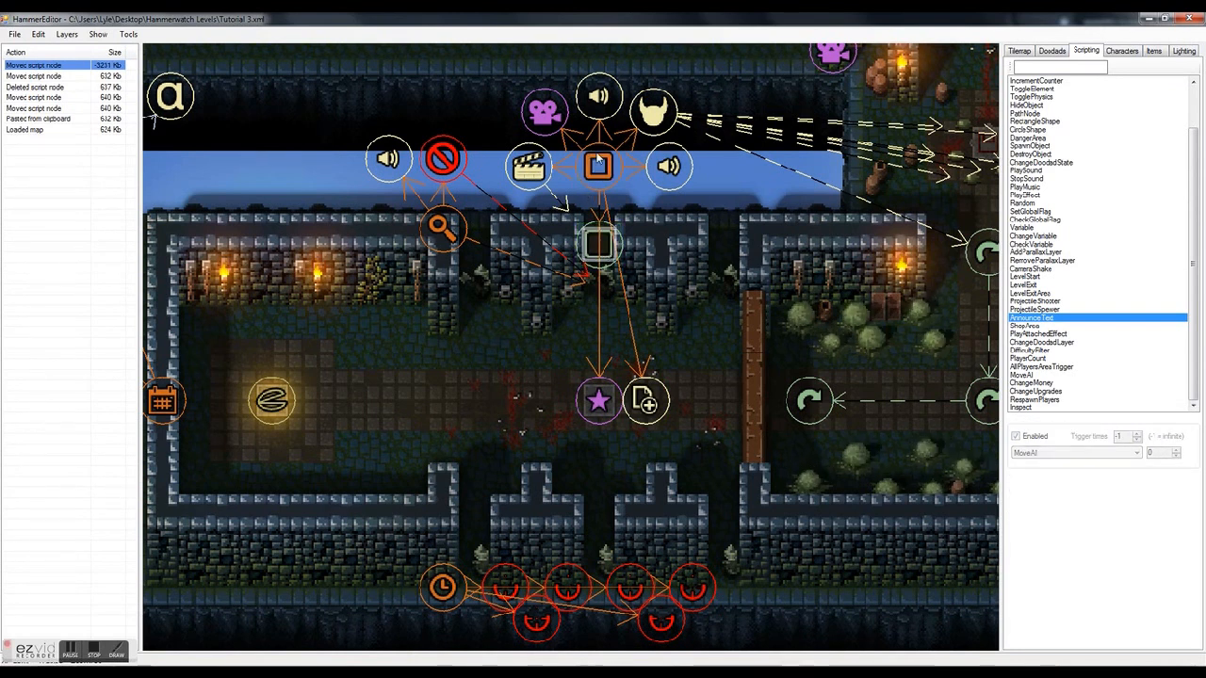
left_click(600, 169)
left_click(603, 184)
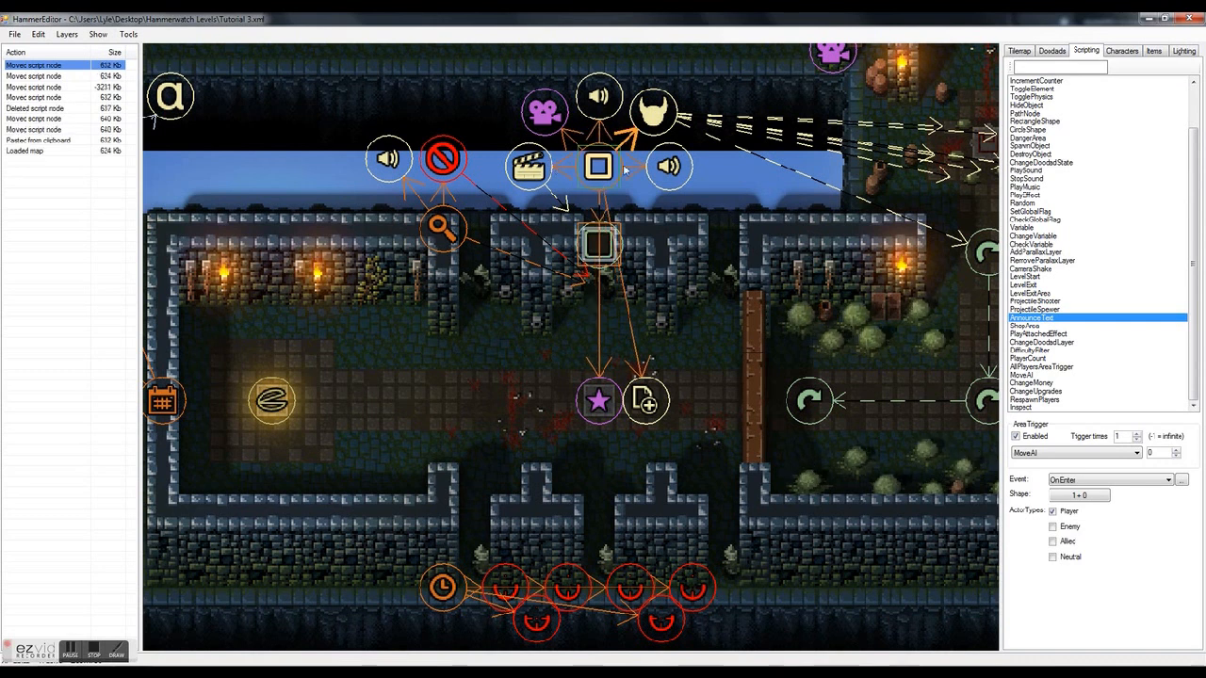
Select effects/particles.xml:flash as the PlayEffect node's sprite and preview the effect
left_click(604, 402)
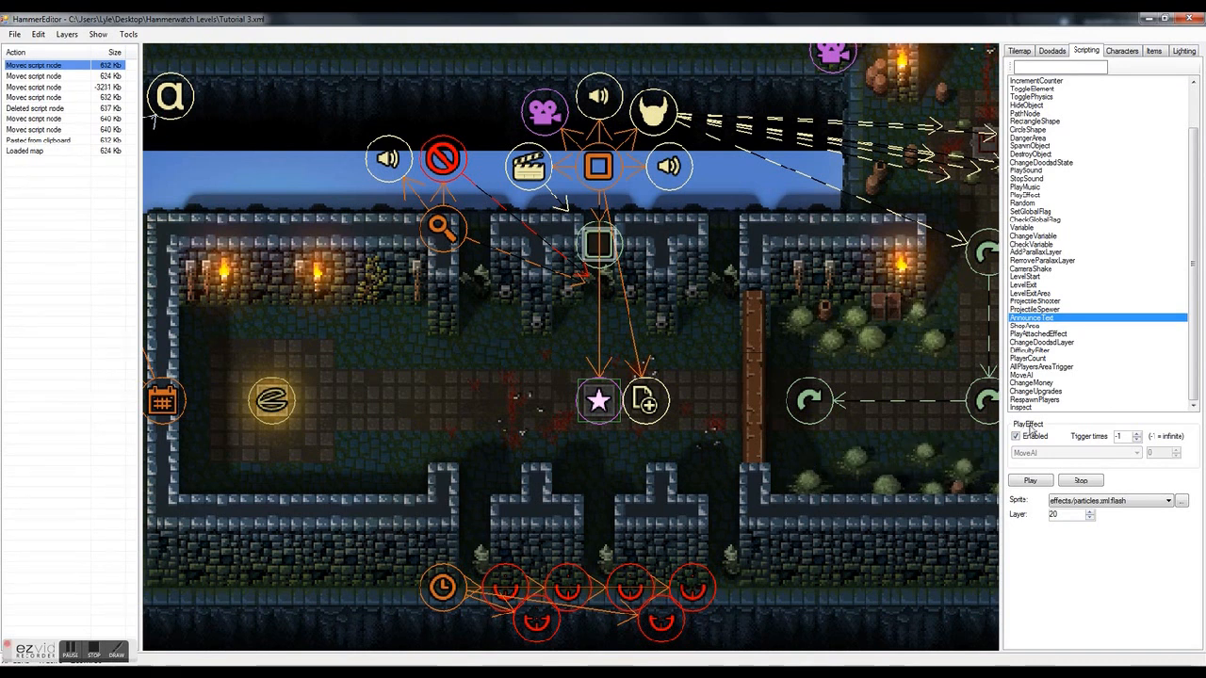
left_click(1083, 501)
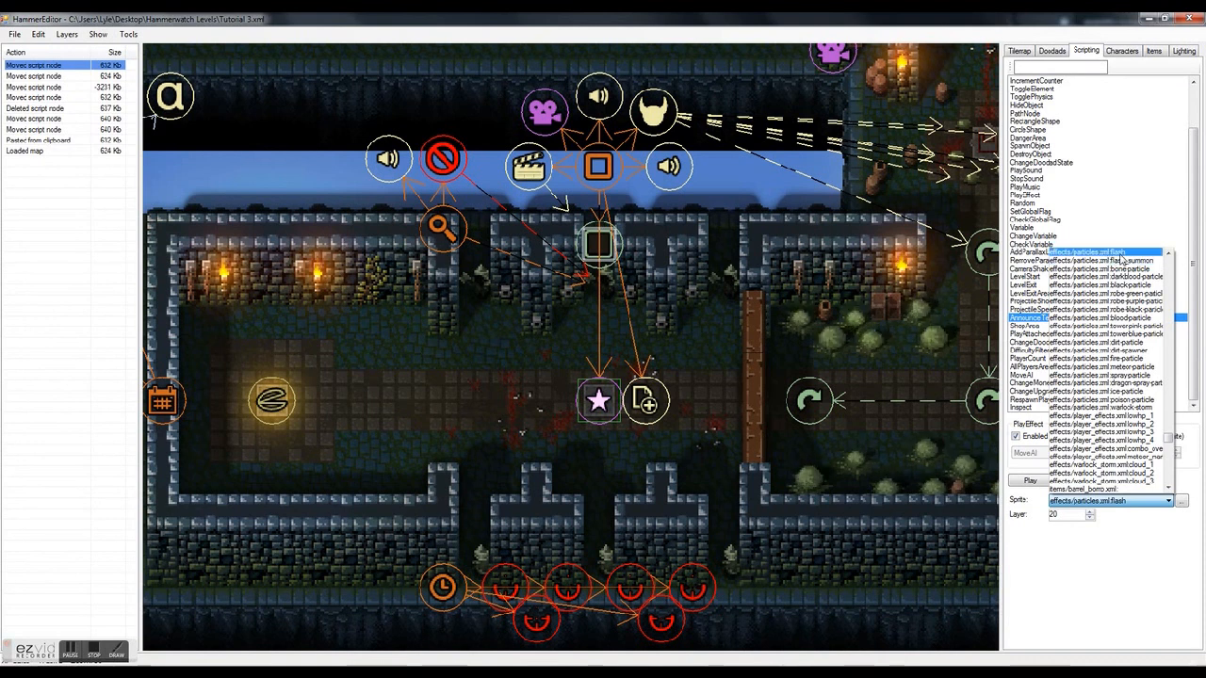
left_click(1121, 254)
left_click(1033, 482)
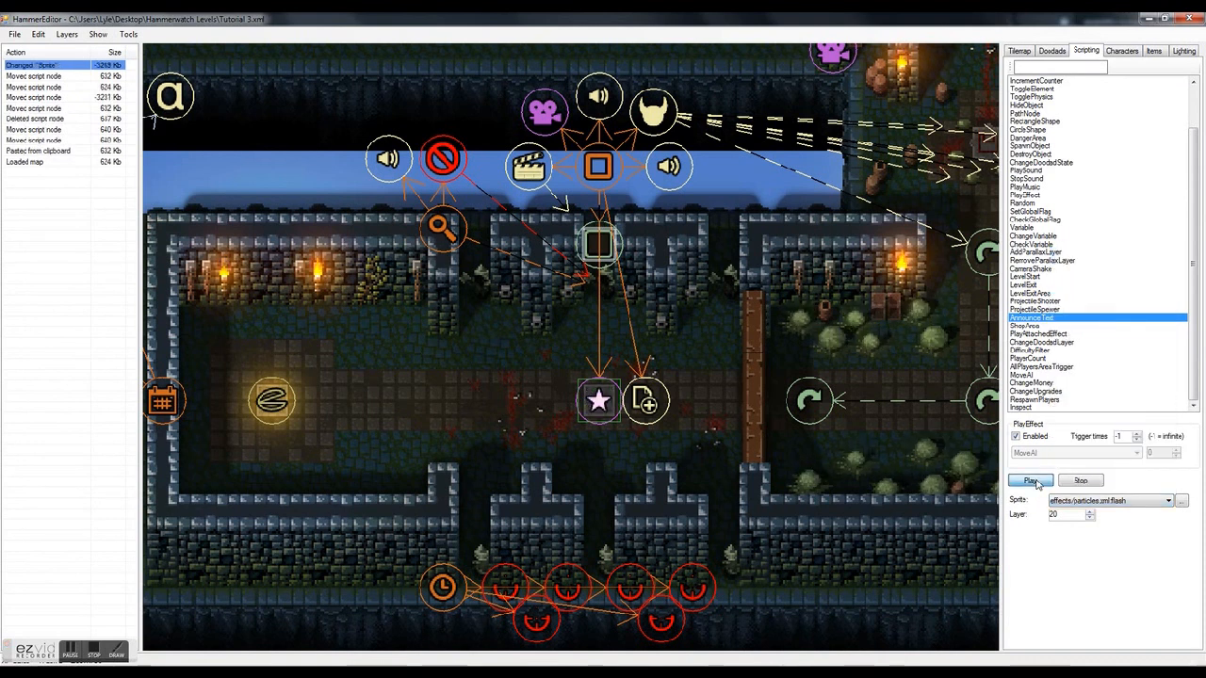
left_click(1038, 484)
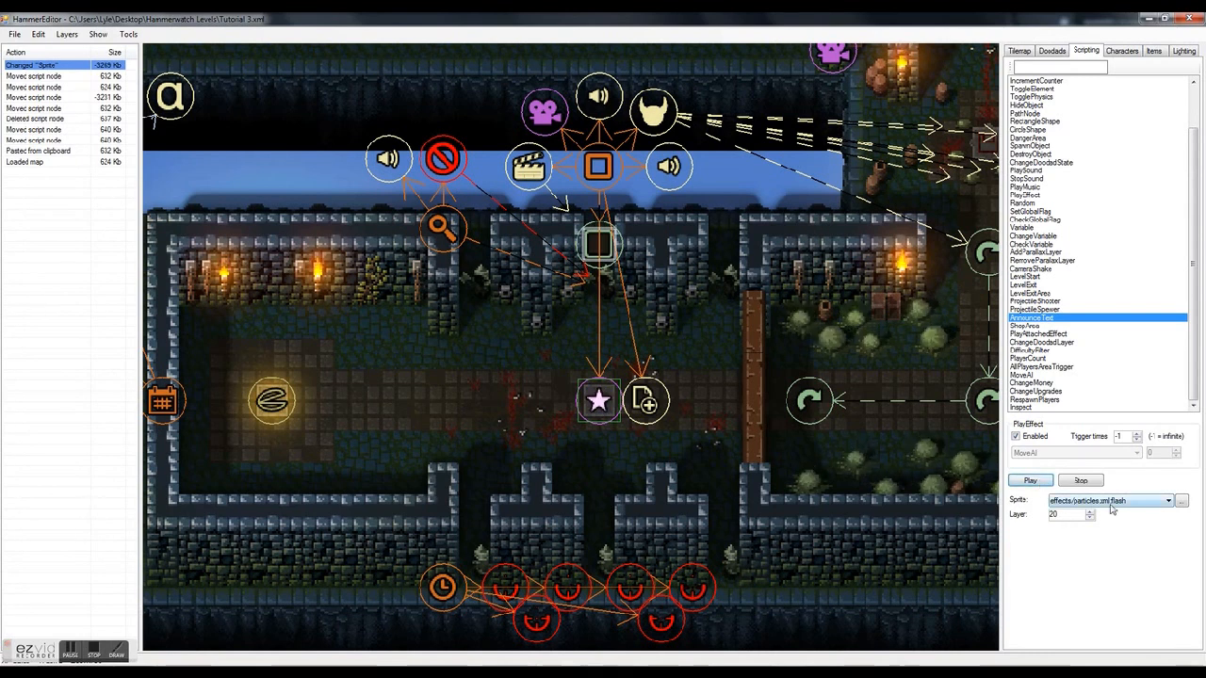
Browse the other sprites available for the PlayEffect node without choosing a different one
left_click(1055, 500)
scroll(1130, 396, "down", 5)
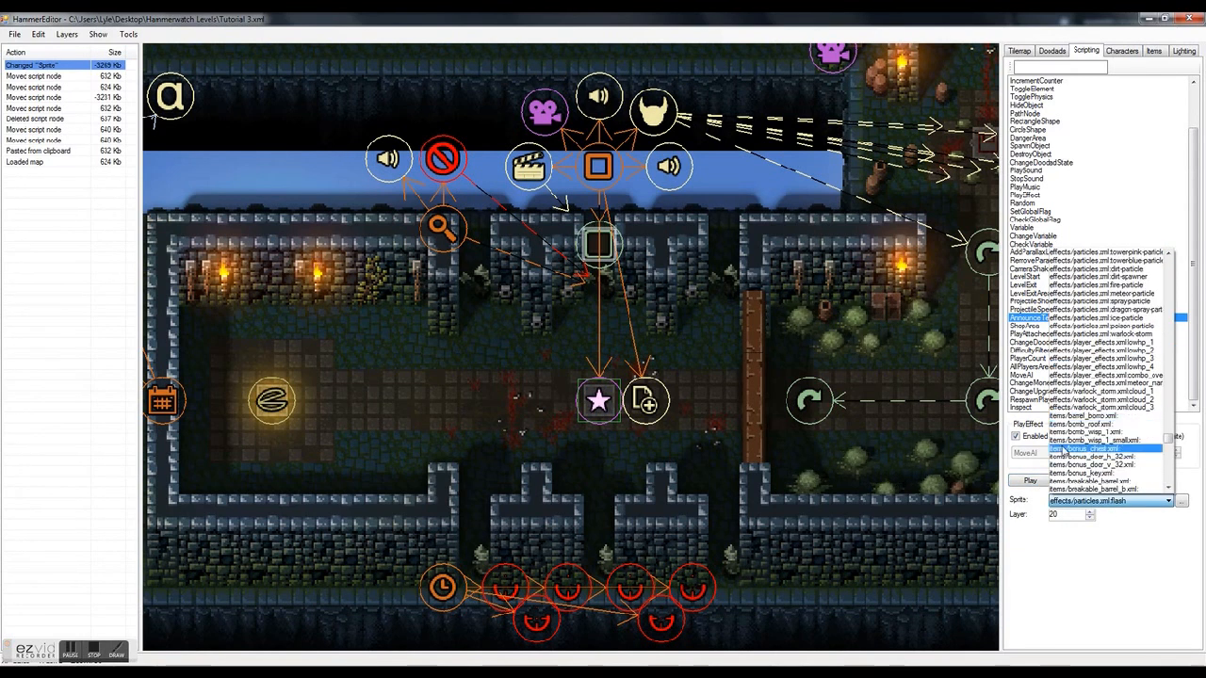
scroll(1074, 438, "down", 6)
scroll(1098, 456, "up", 6)
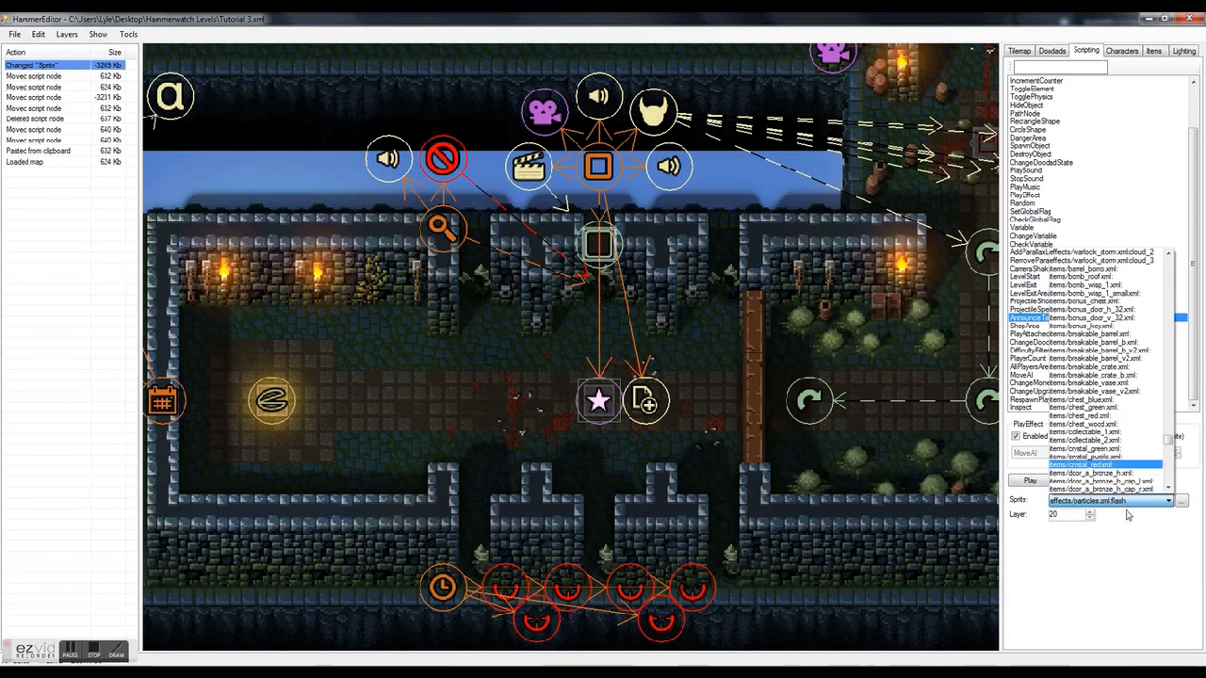
left_click(1135, 505)
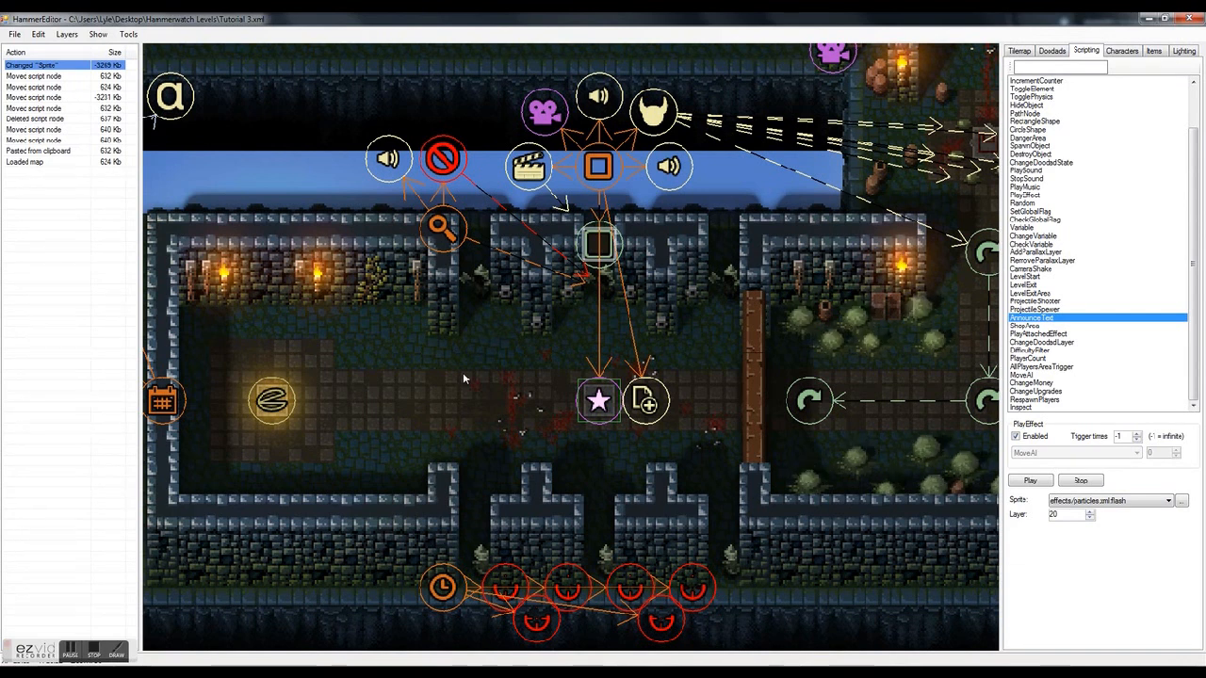
Shift the SpawnObject node closer to the PlayEffect node and review which objects it can spawn
left_click(599, 401)
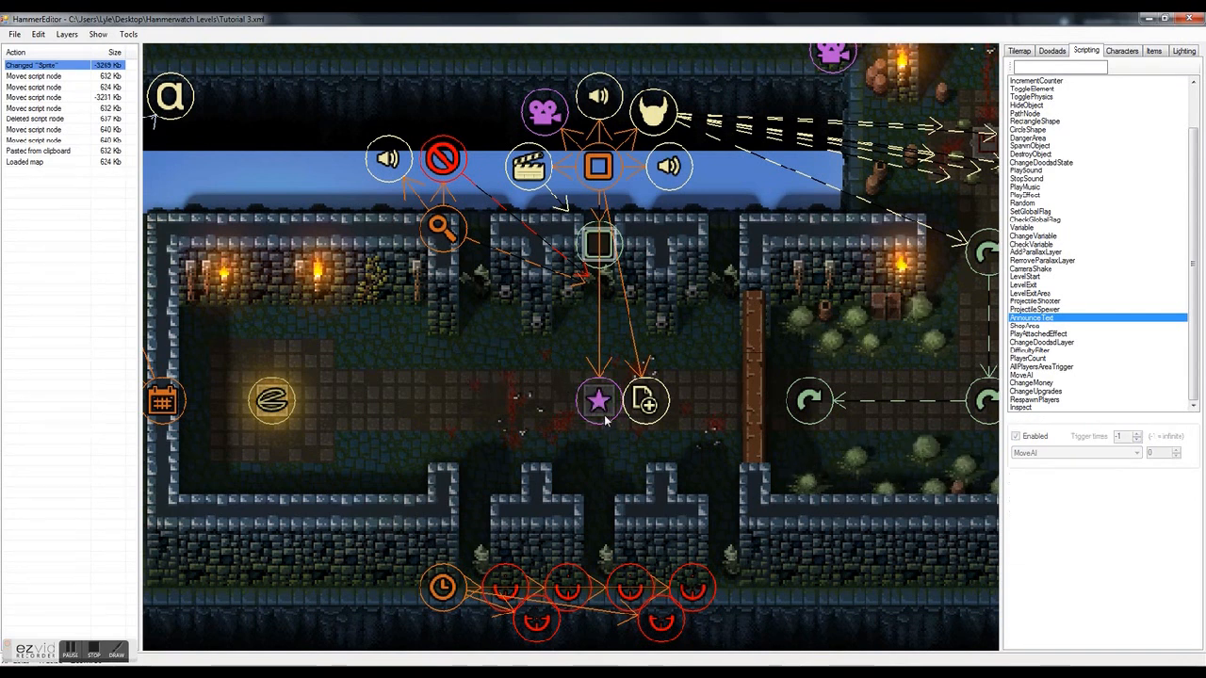
left_click(645, 403)
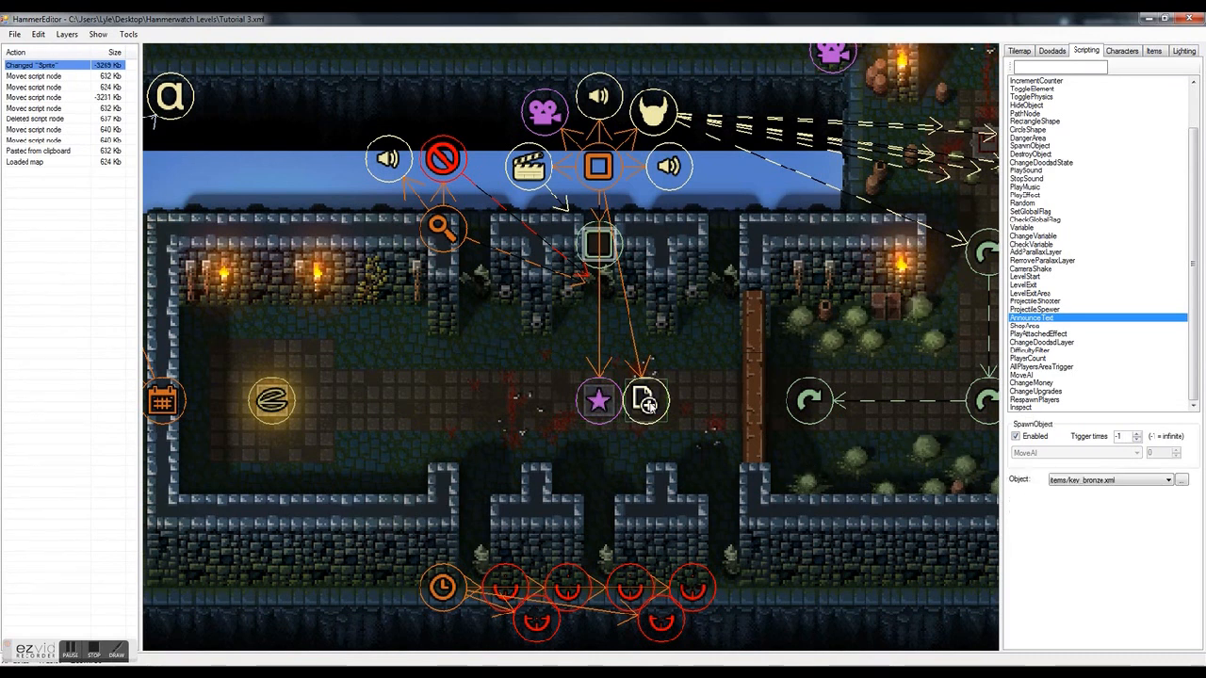
left_click_drag(646, 404, 631, 405)
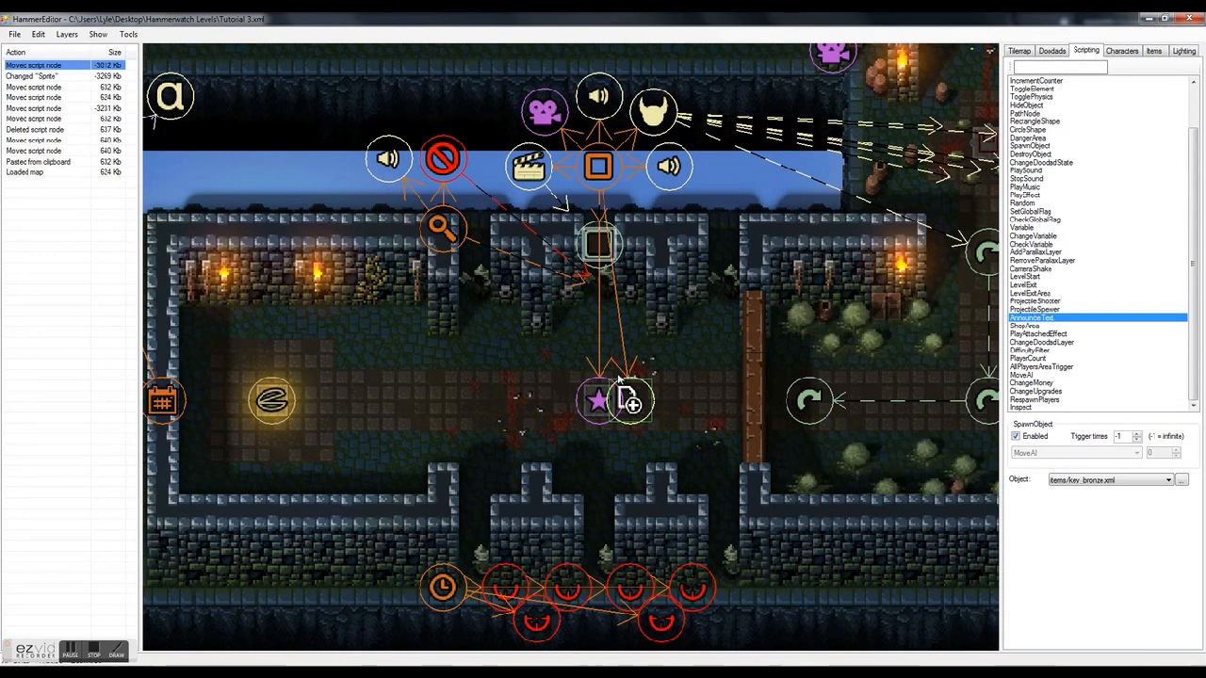
left_click(1109, 481)
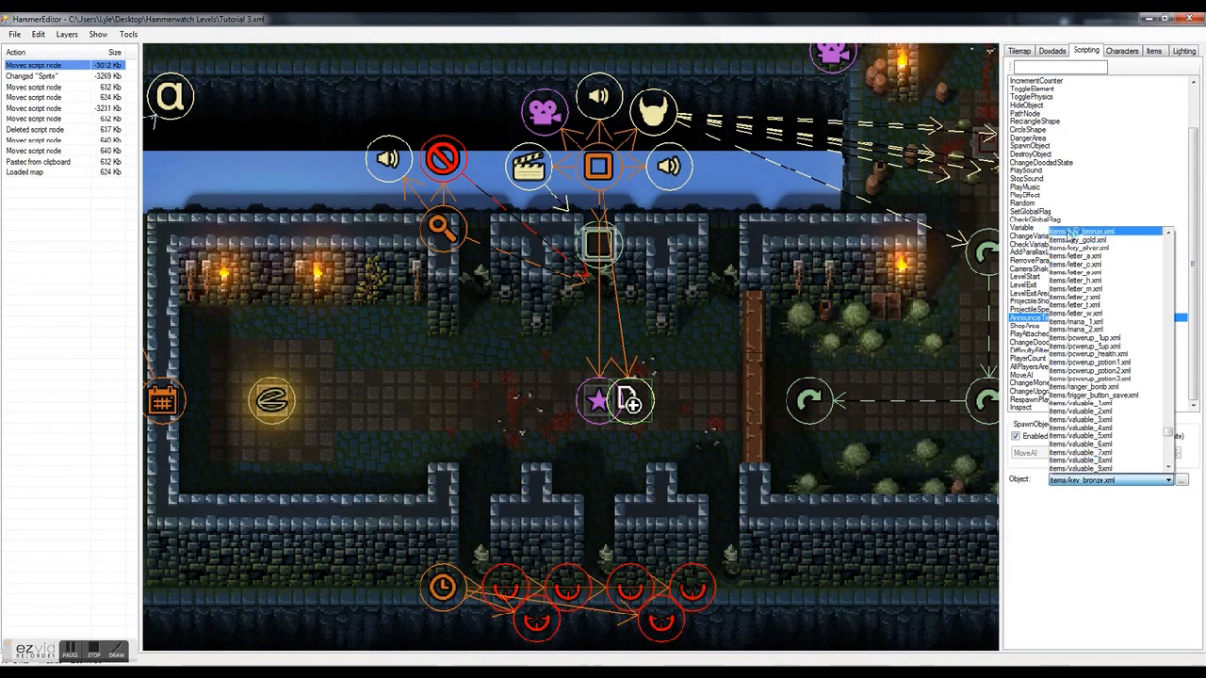
left_click(1102, 482)
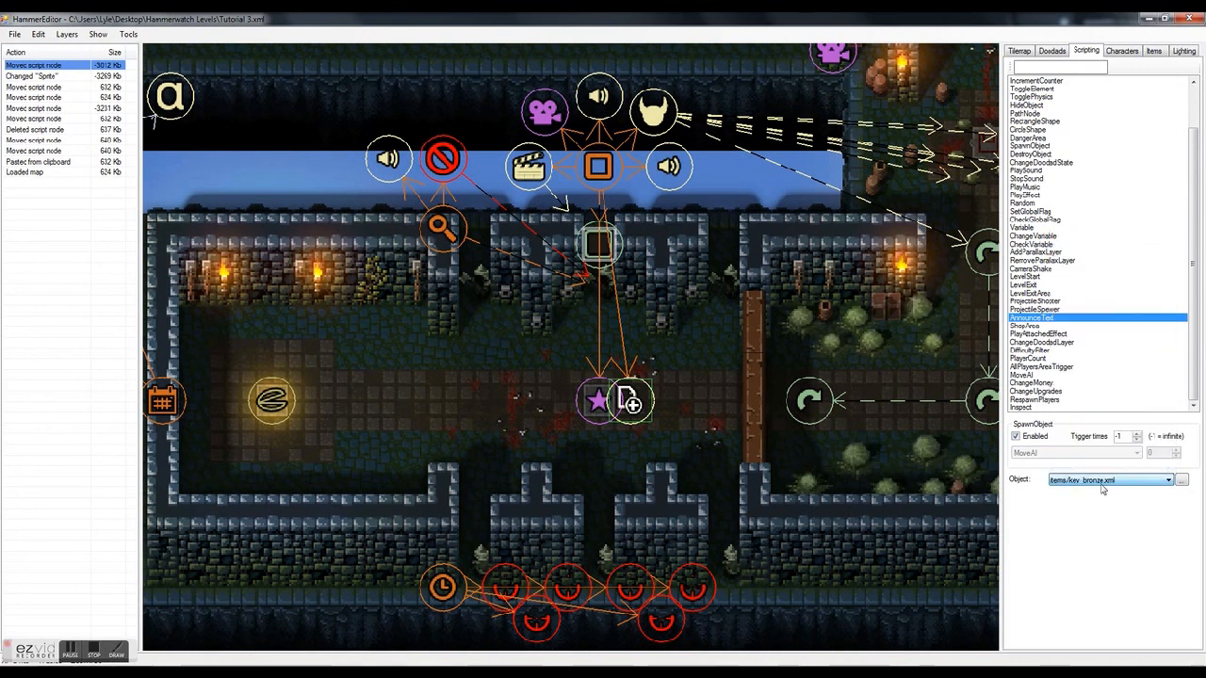
Move the SpawnObject node back on top of the PlayEffect node in the corridor
left_click_drag(637, 411, 601, 405)
mouse_move(612, 418)
left_mouse_down()
mouse_move(680, 415)
mouse_move(610, 416)
left_mouse_up()
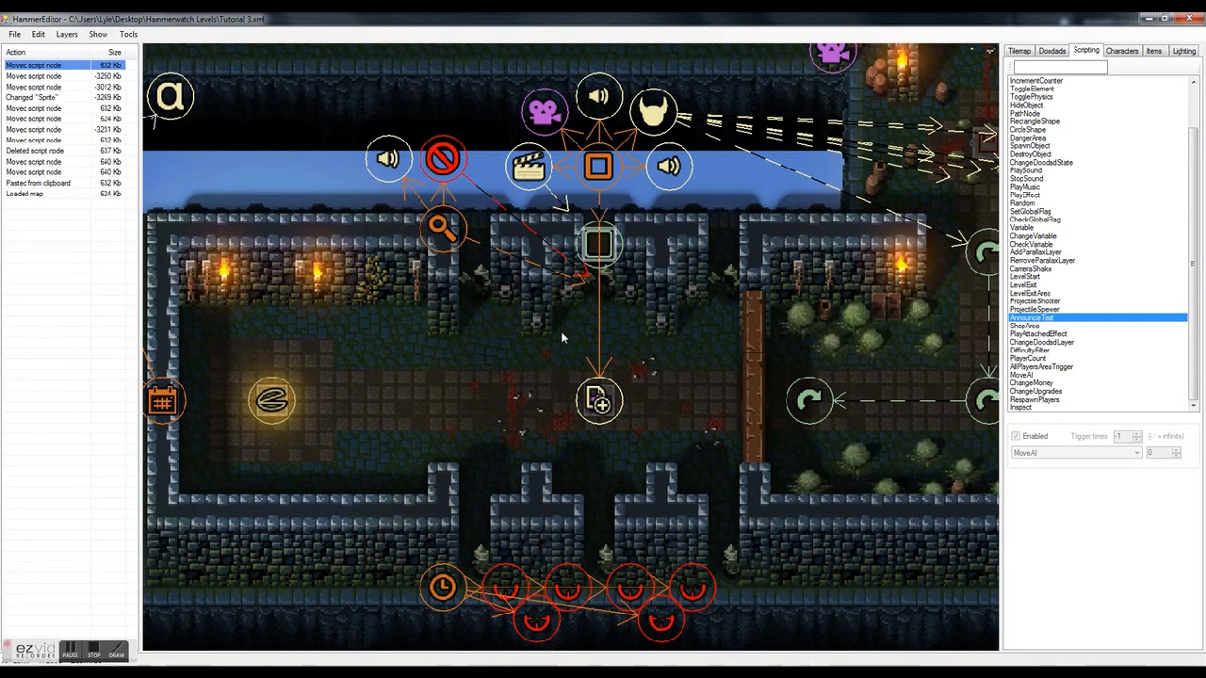
mouse_move(599, 402)
left_mouse_down()
mouse_move(651, 400)
mouse_move(599, 402)
left_mouse_up()
Examine the CameraShake node linked to the area trigger, previewing its shake and reviewing its duration, amount and speed settings
scroll(619, 484, "down", 2)
scroll(629, 224, "up", 3)
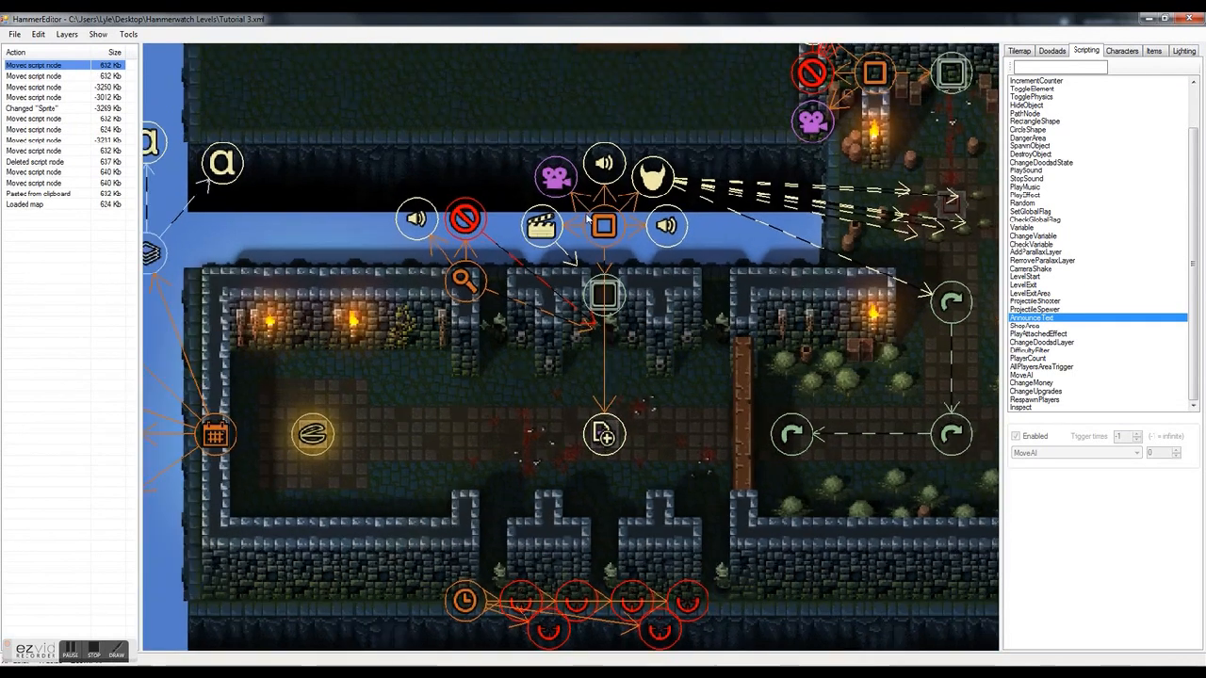
scroll(629, 223, "up", 1)
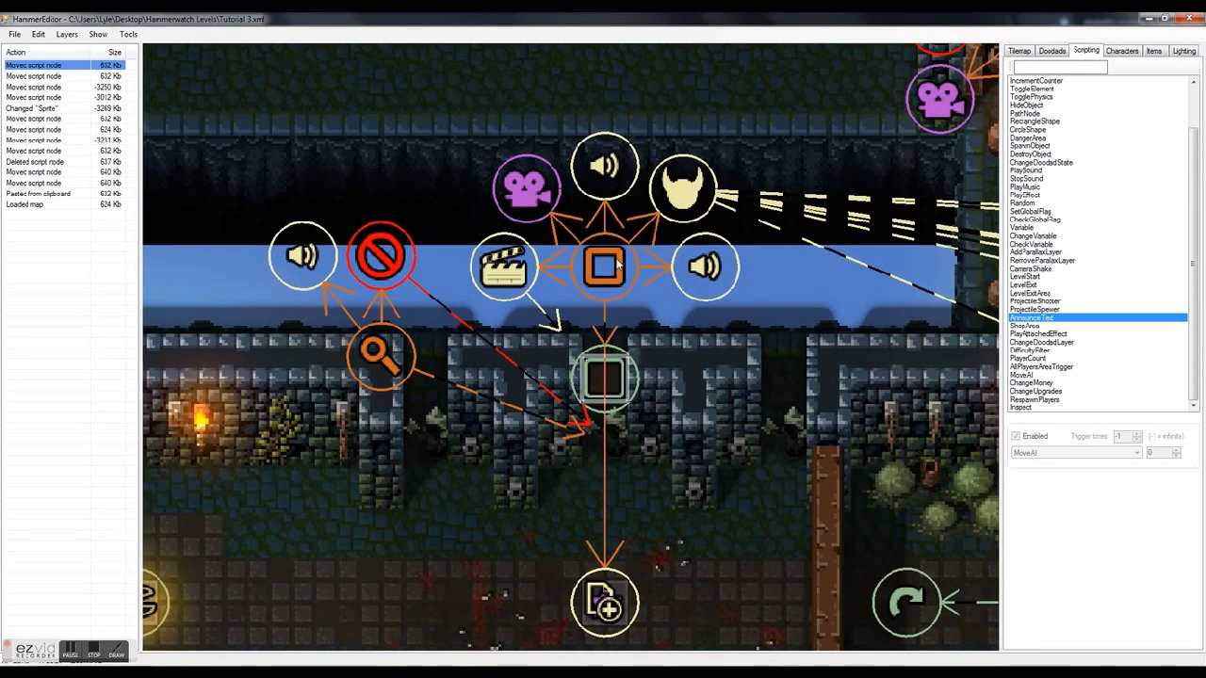
left_click(624, 178)
left_click(508, 184)
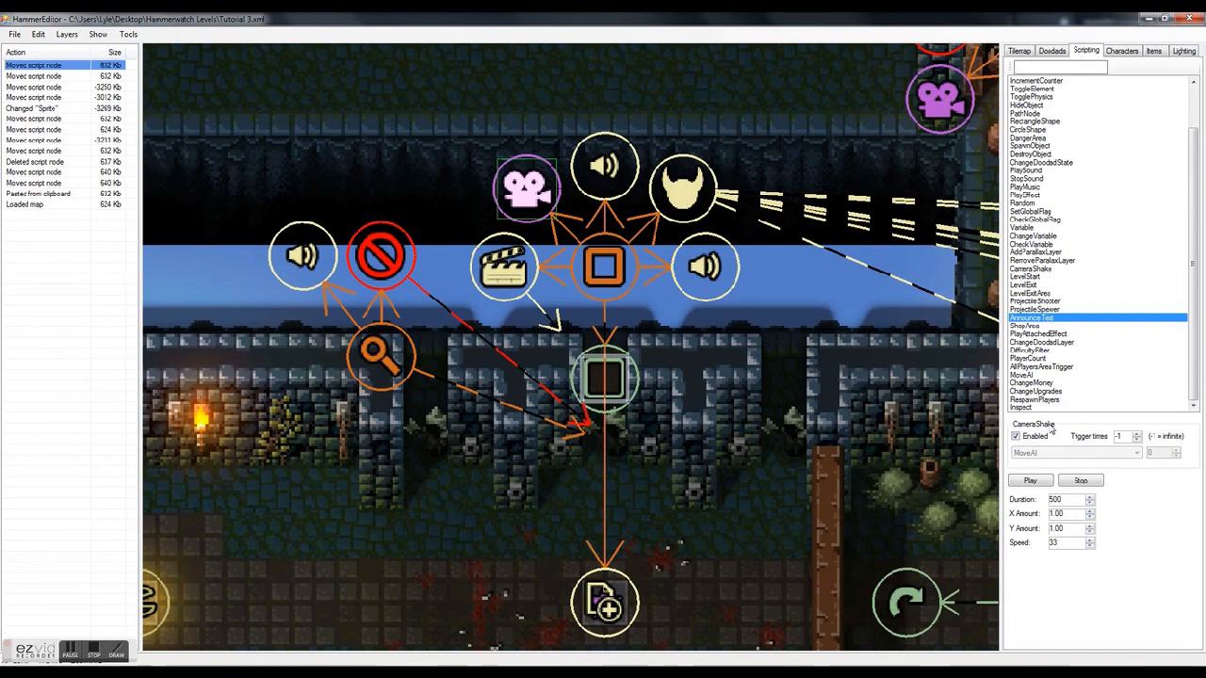
left_click(1035, 481)
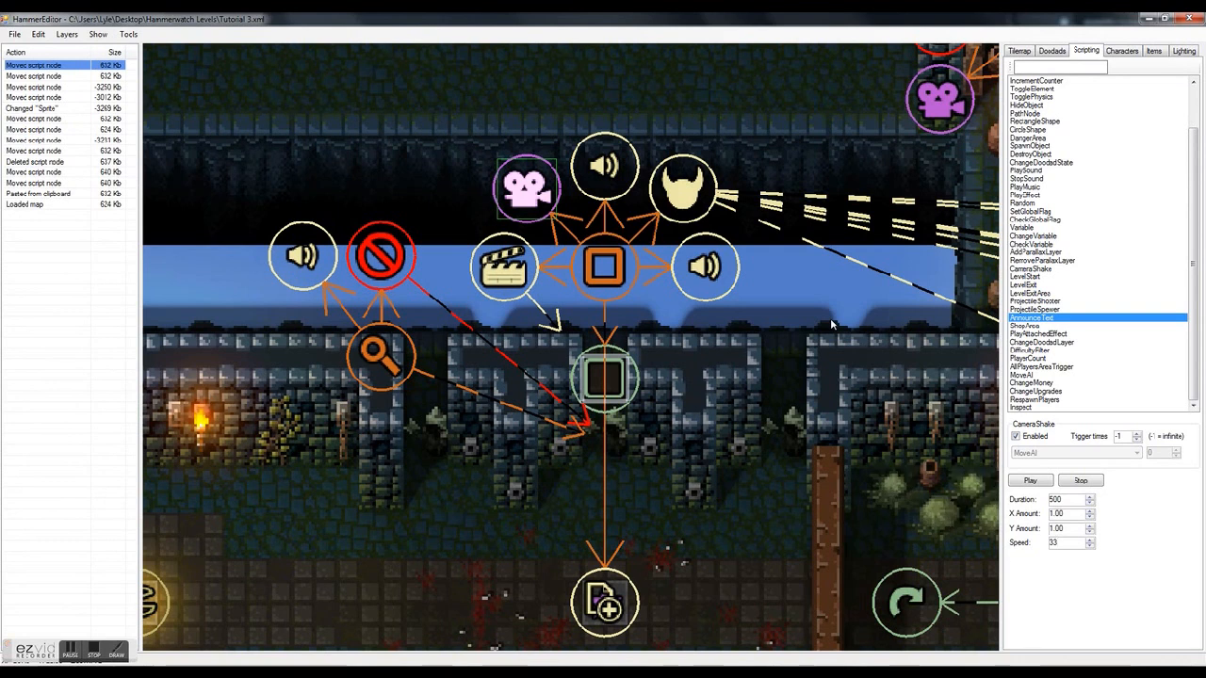
left_click(754, 305)
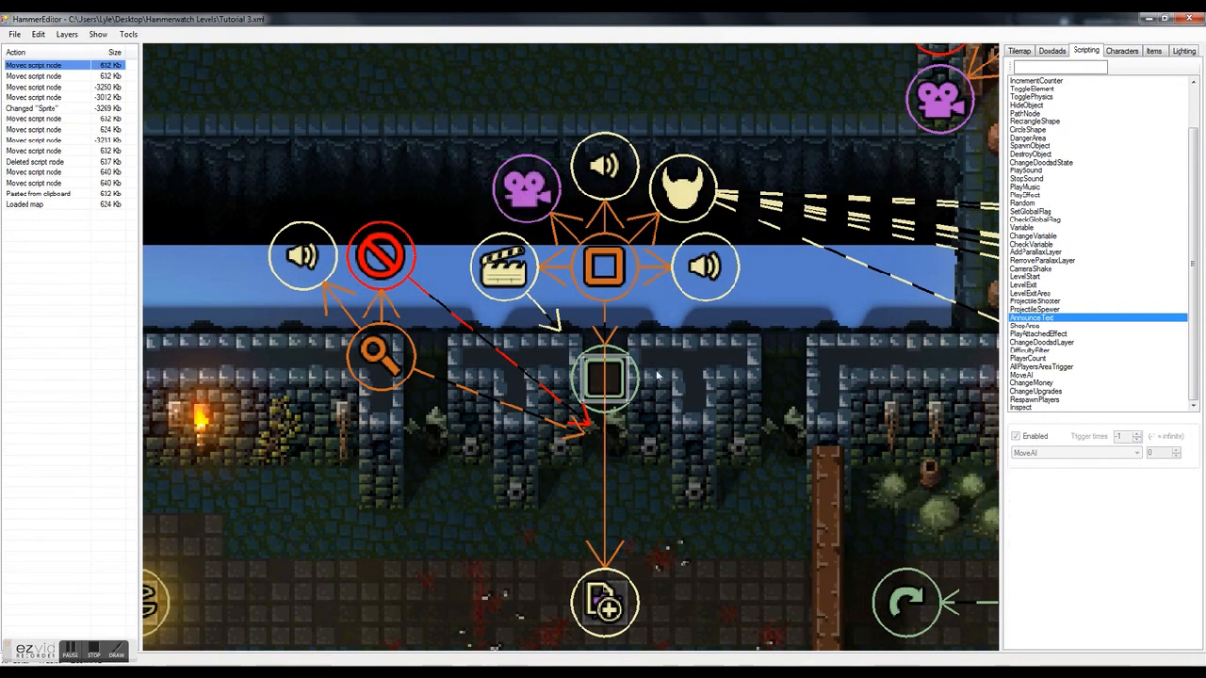
left_click(544, 209)
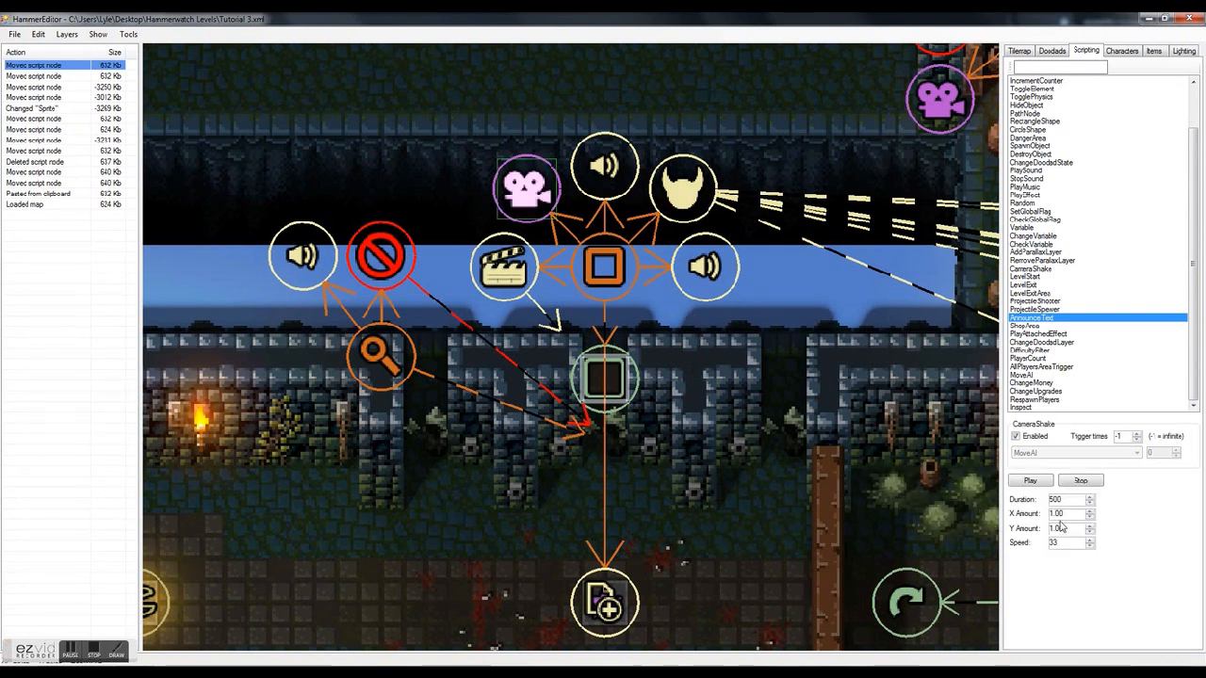
Examine the MoveAI node linked to the area trigger, reviewing the actors and target path node it connects to
left_click(650, 356)
scroll(648, 358, "down", 1)
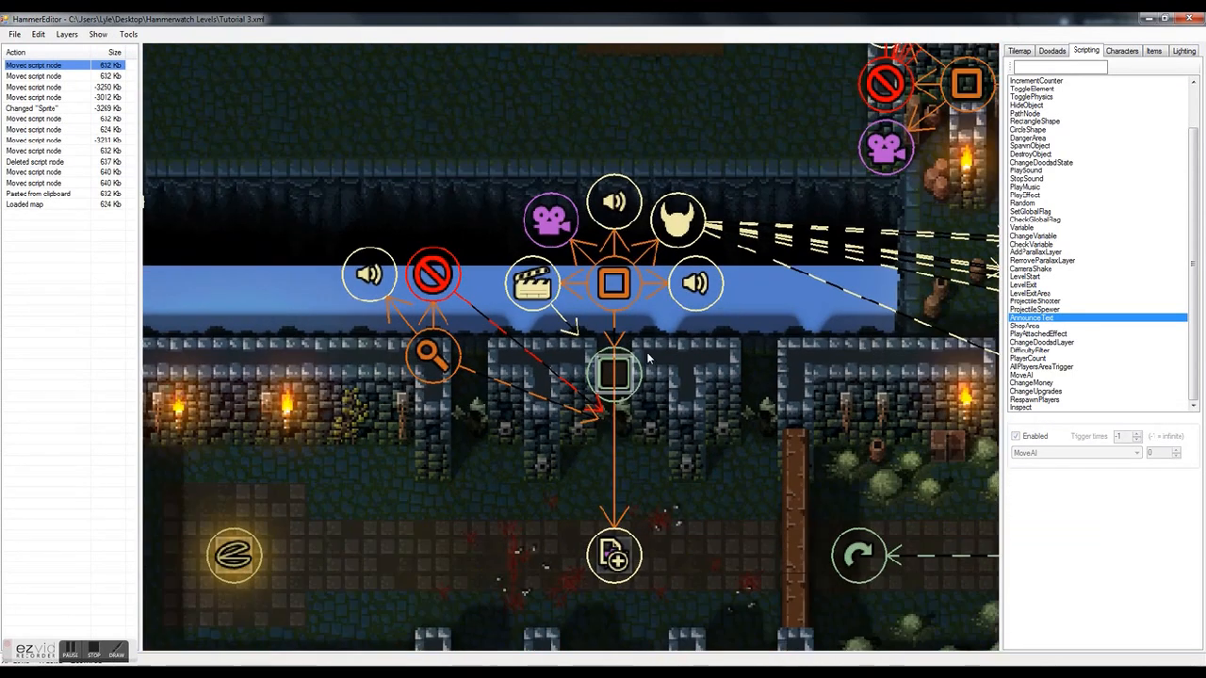
scroll(855, 193, "up", 1)
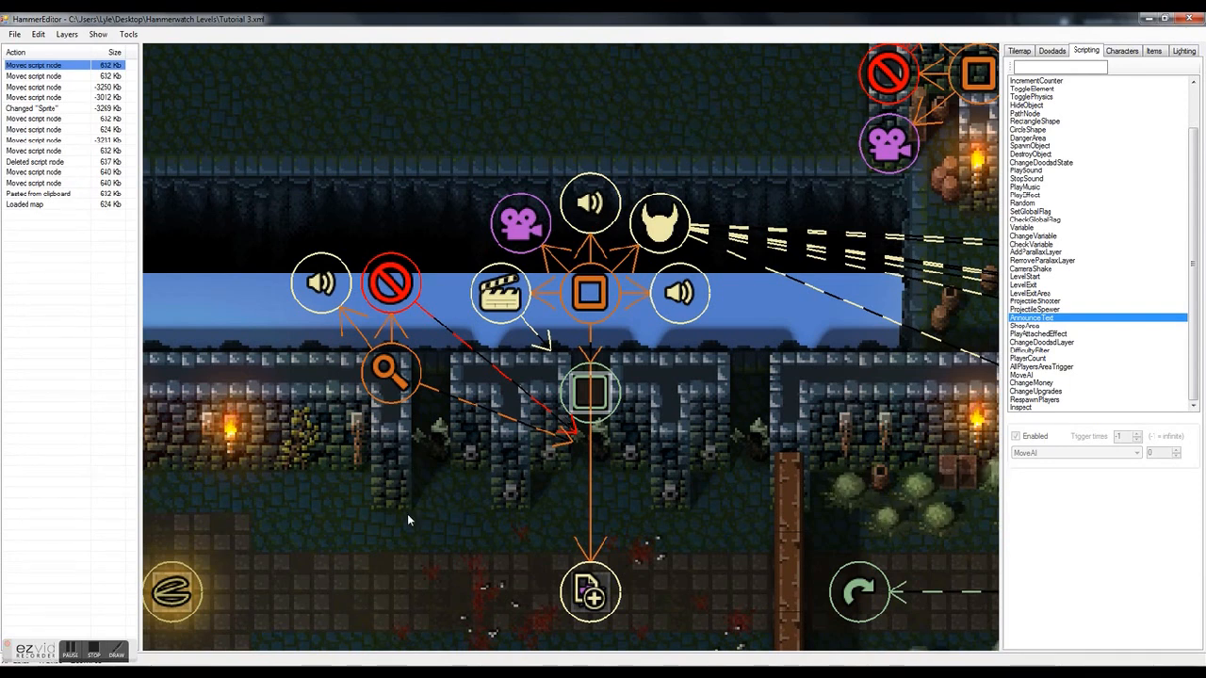
scroll(407, 513, "down", 3)
scroll(771, 293, "up", 1)
scroll(913, 281, "up", 1)
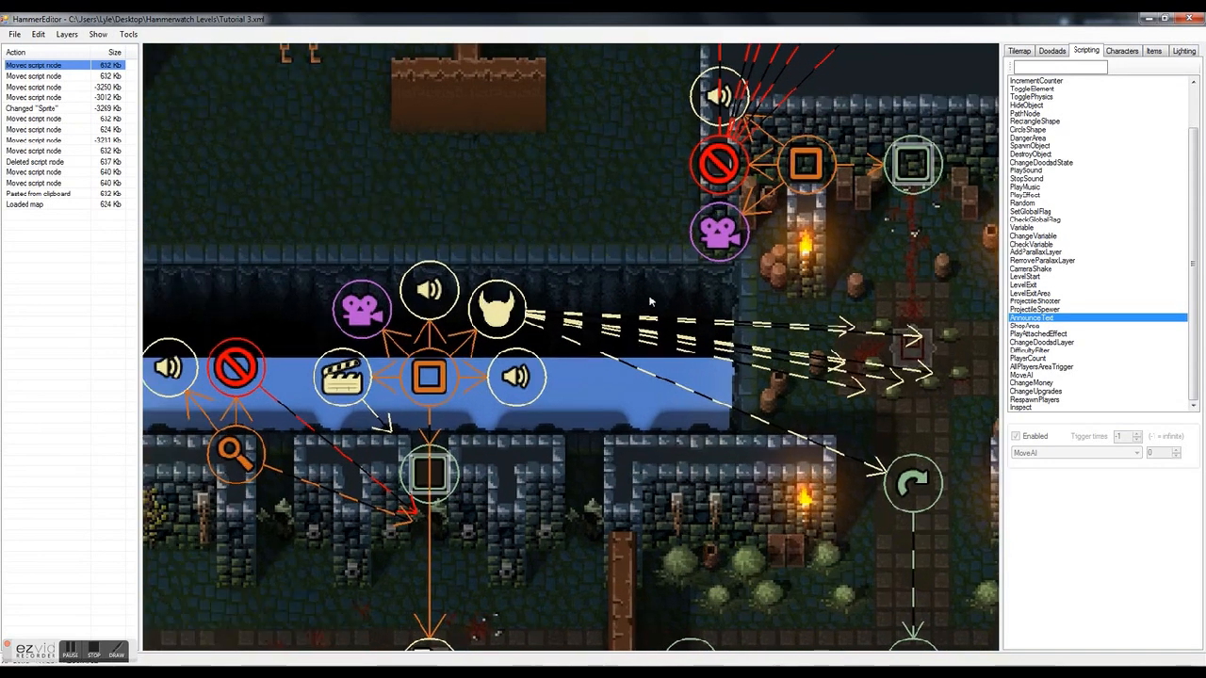
scroll(396, 254, "down", 1)
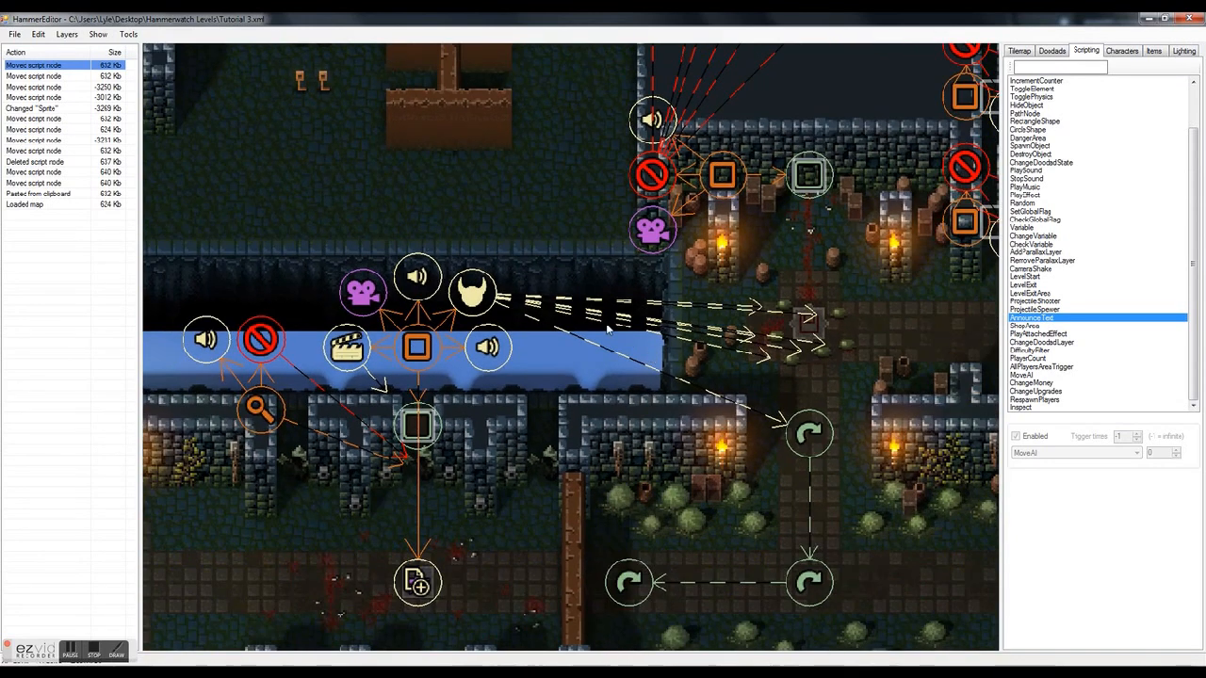
scroll(660, 358, "down", 1)
scroll(825, 379, "up", 1)
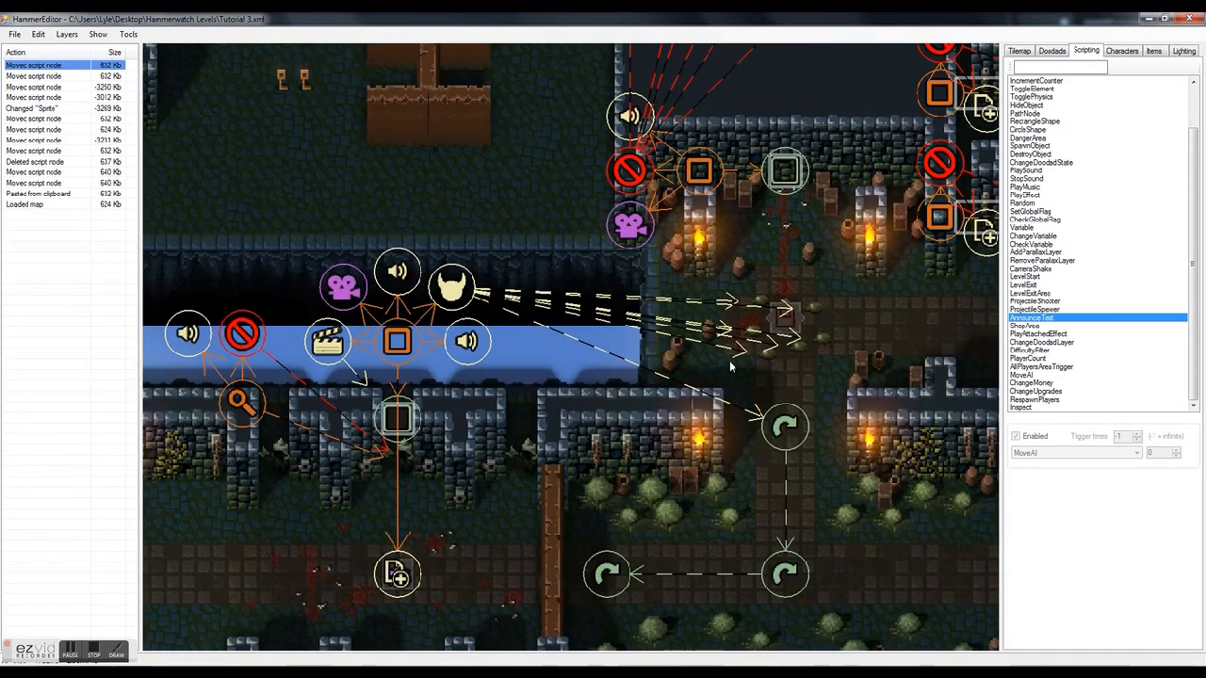
left_click(784, 425)
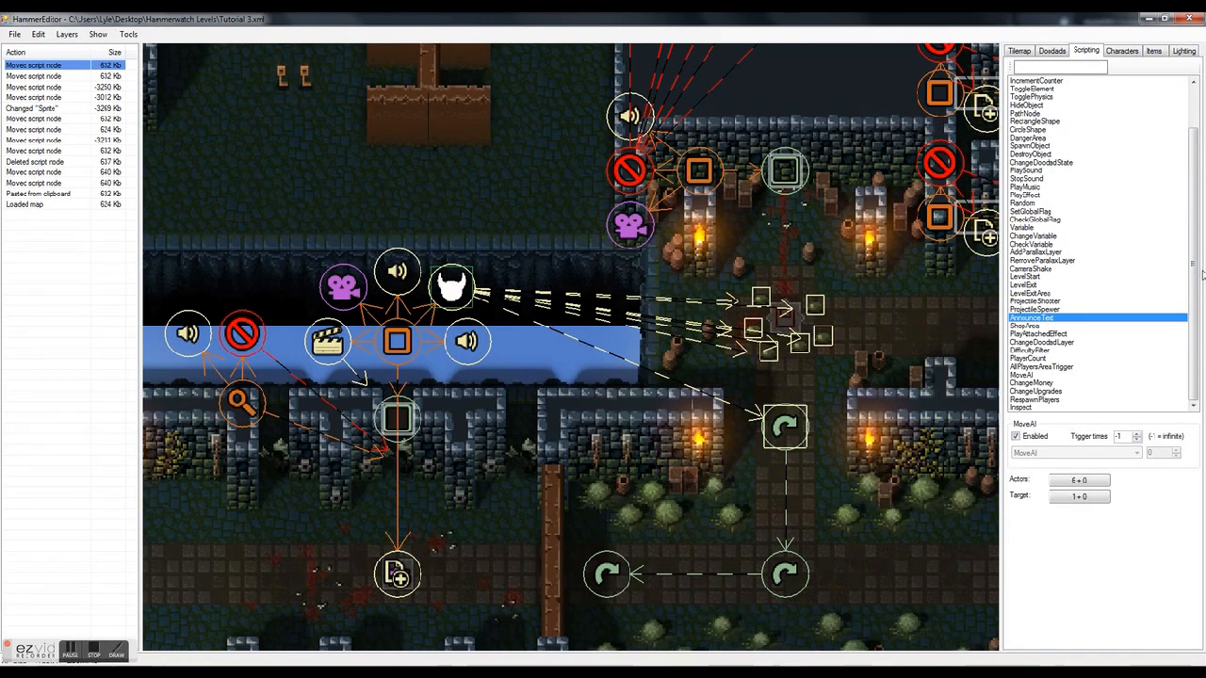
Place a trial MoveAI node above the corridor wall, try out its actor selection, and delete the node again
left_click(1022, 376)
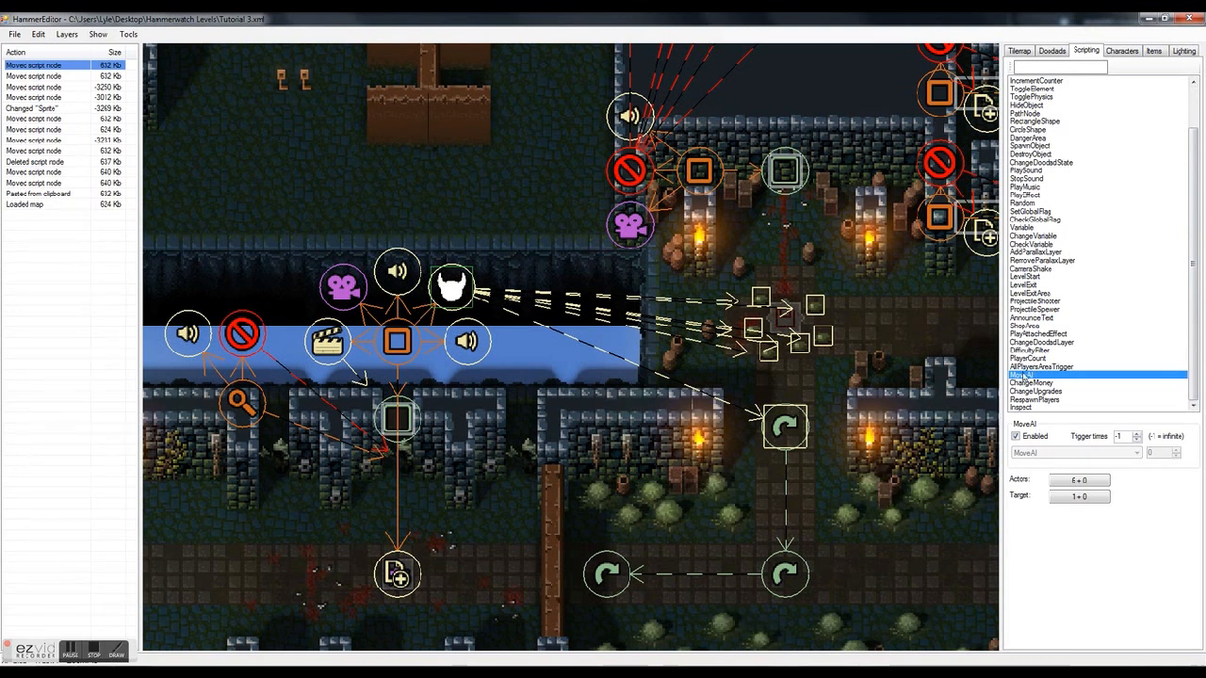
left_click(576, 386)
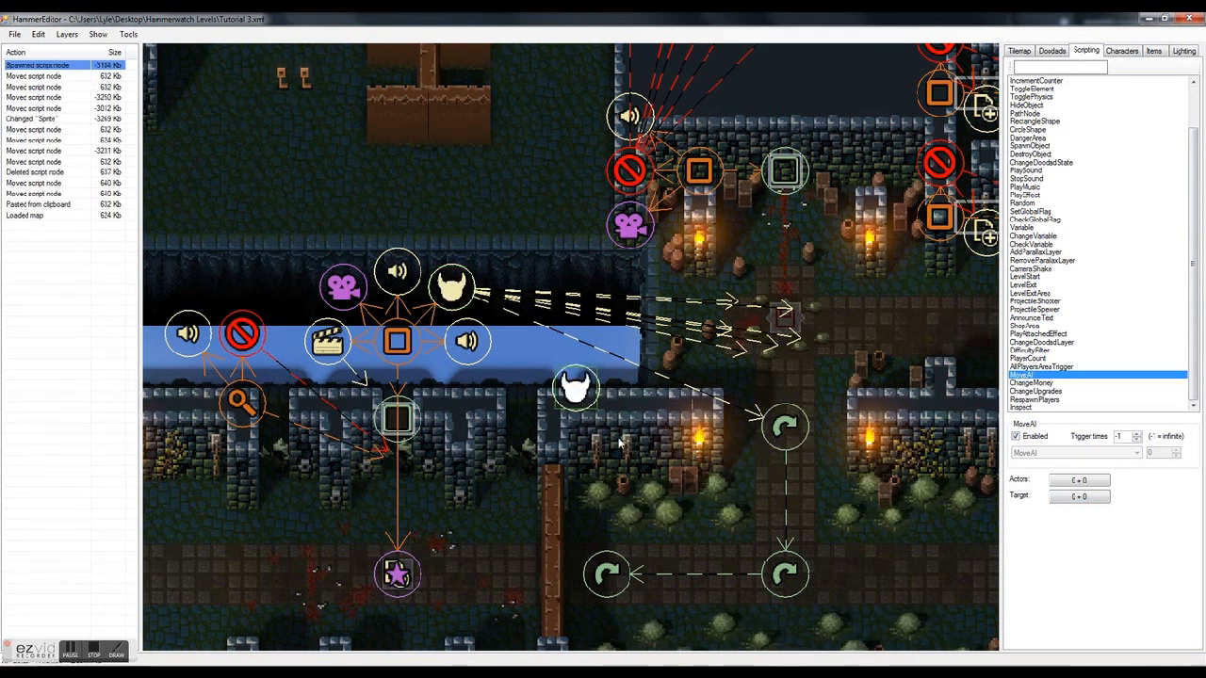
left_click(1076, 480)
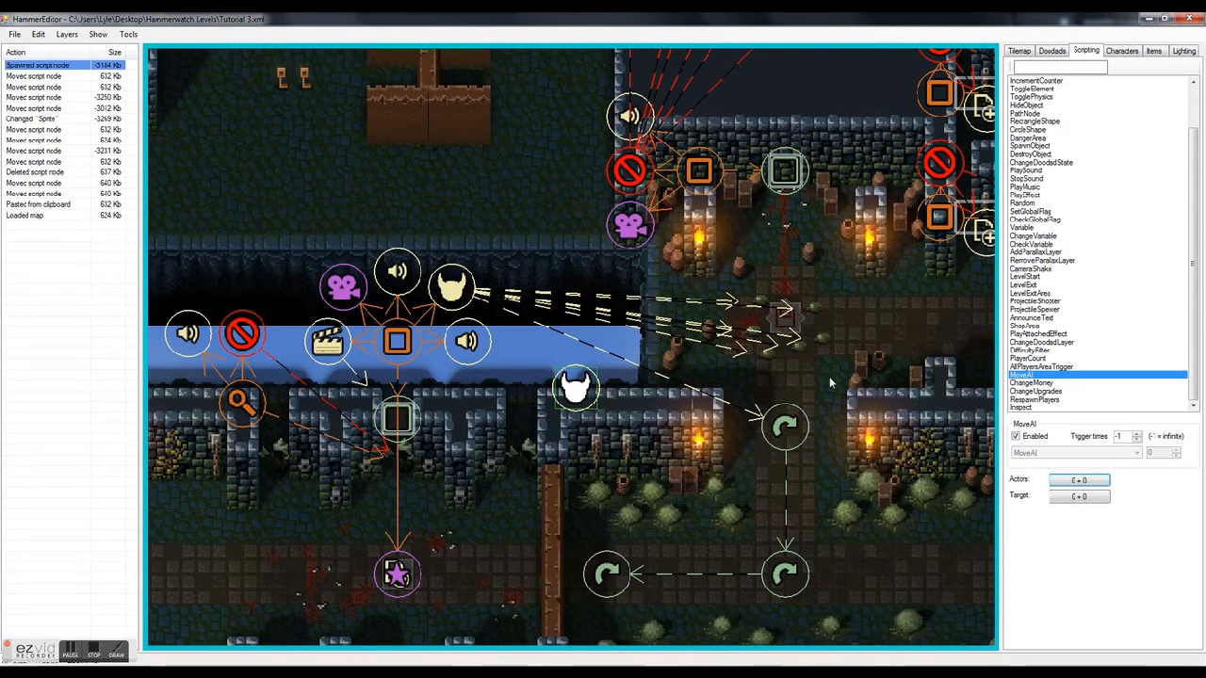
left_click(646, 395)
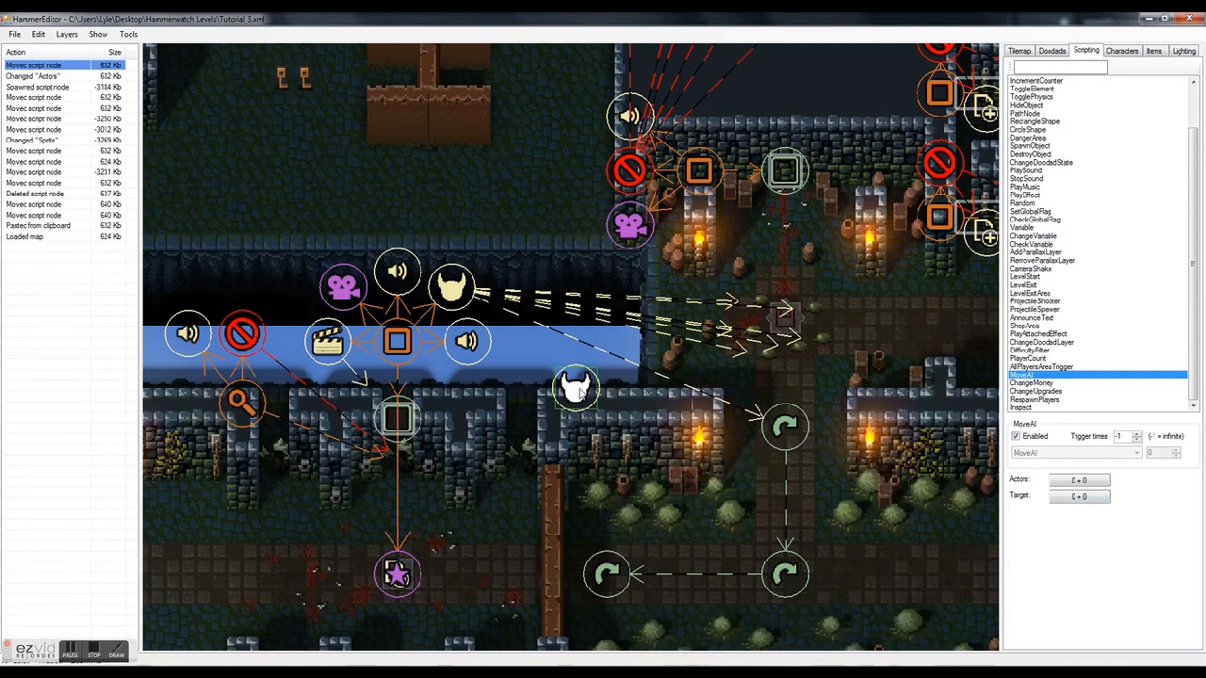
left_click_drag(573, 386, 565, 387)
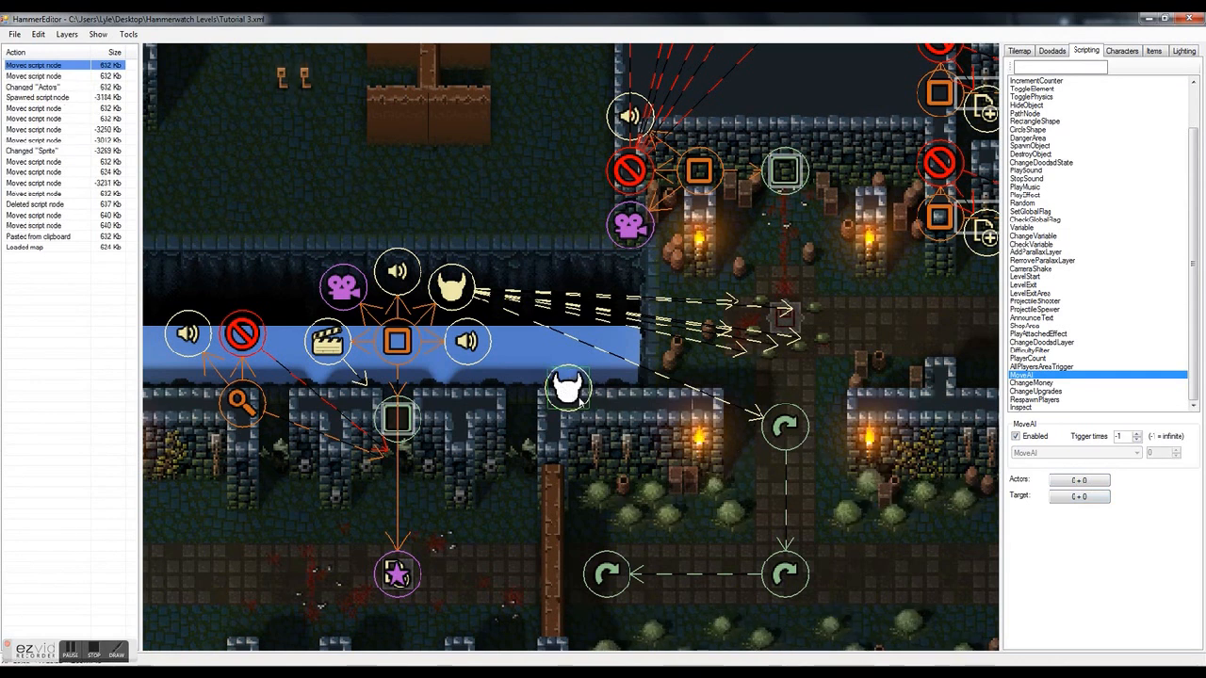
key("Delete")
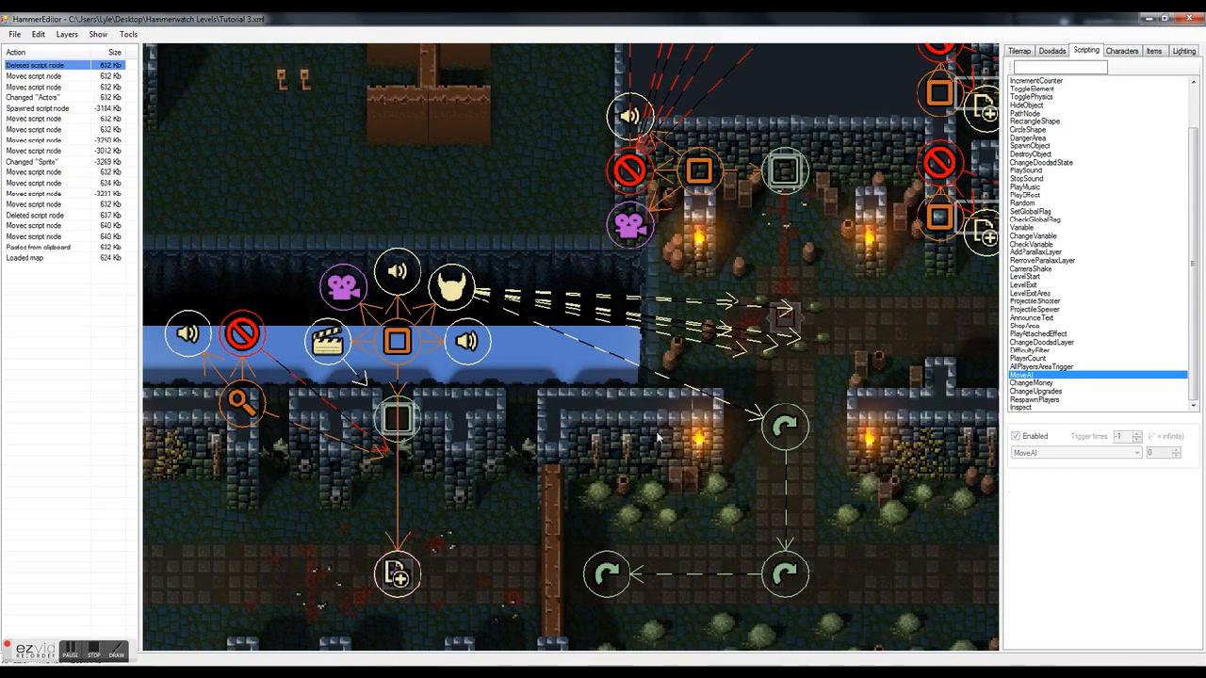
Inspect the MoveAI target's PathNode and place a new, unlinked PathNode on the wall west of it
left_click(785, 425)
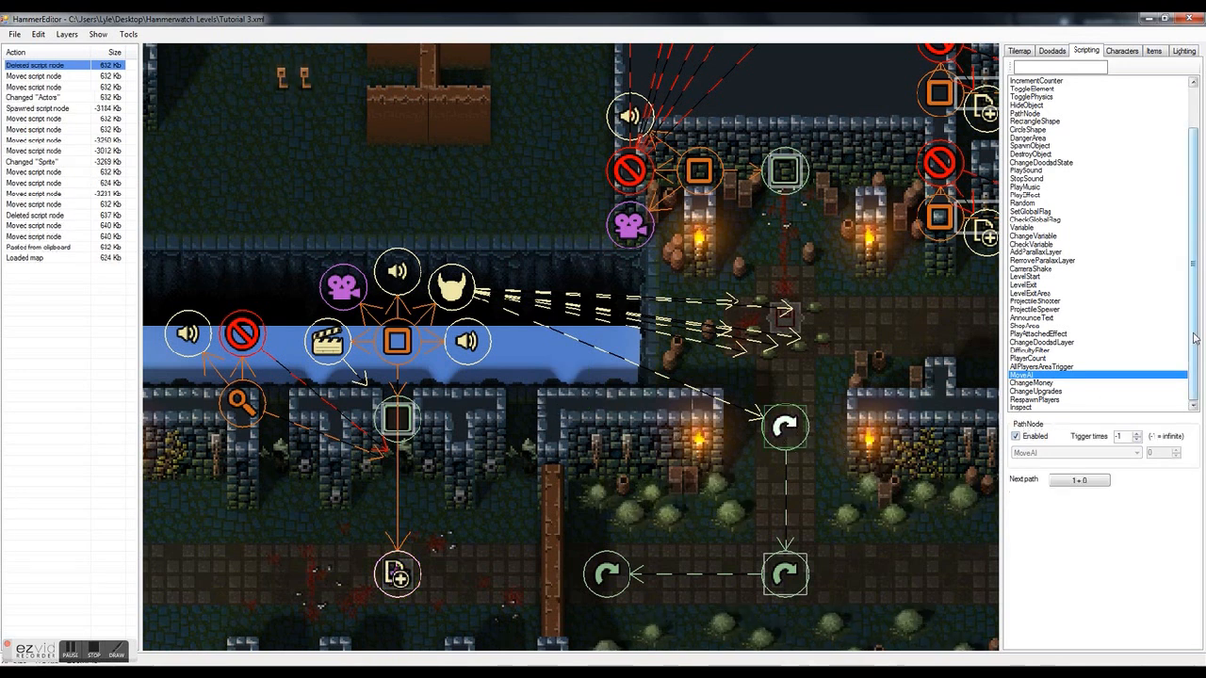
scroll(1173, 352, "up", 2)
left_click(1025, 162)
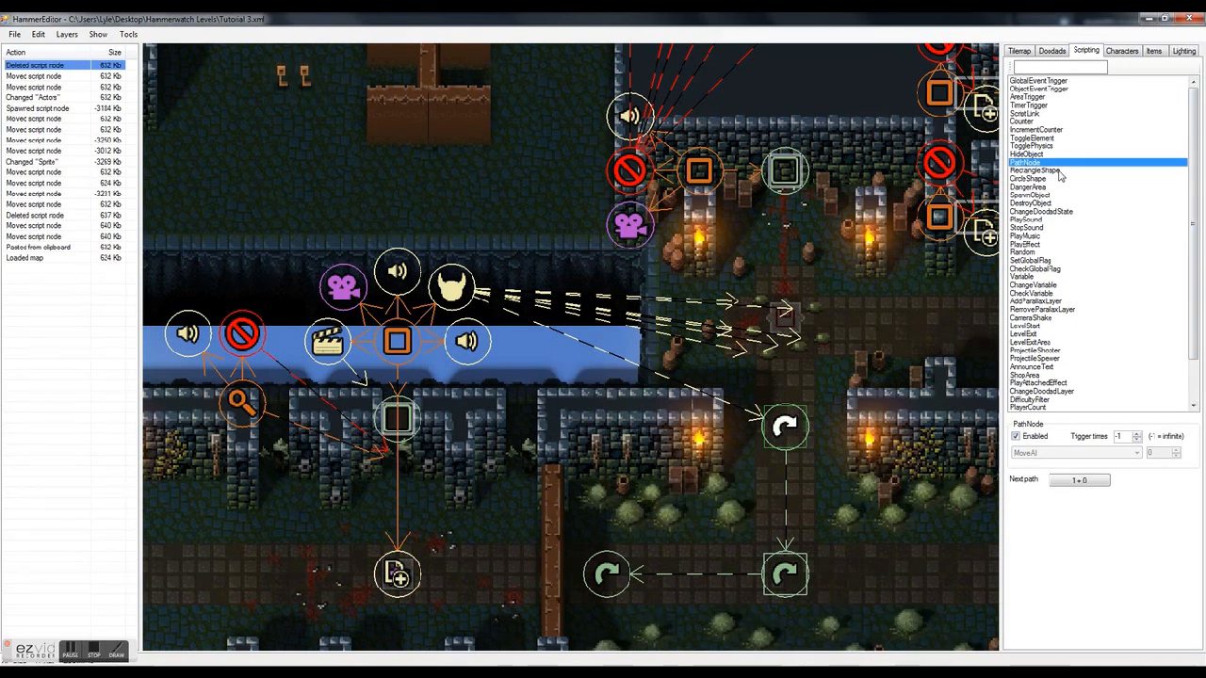
left_click(638, 426)
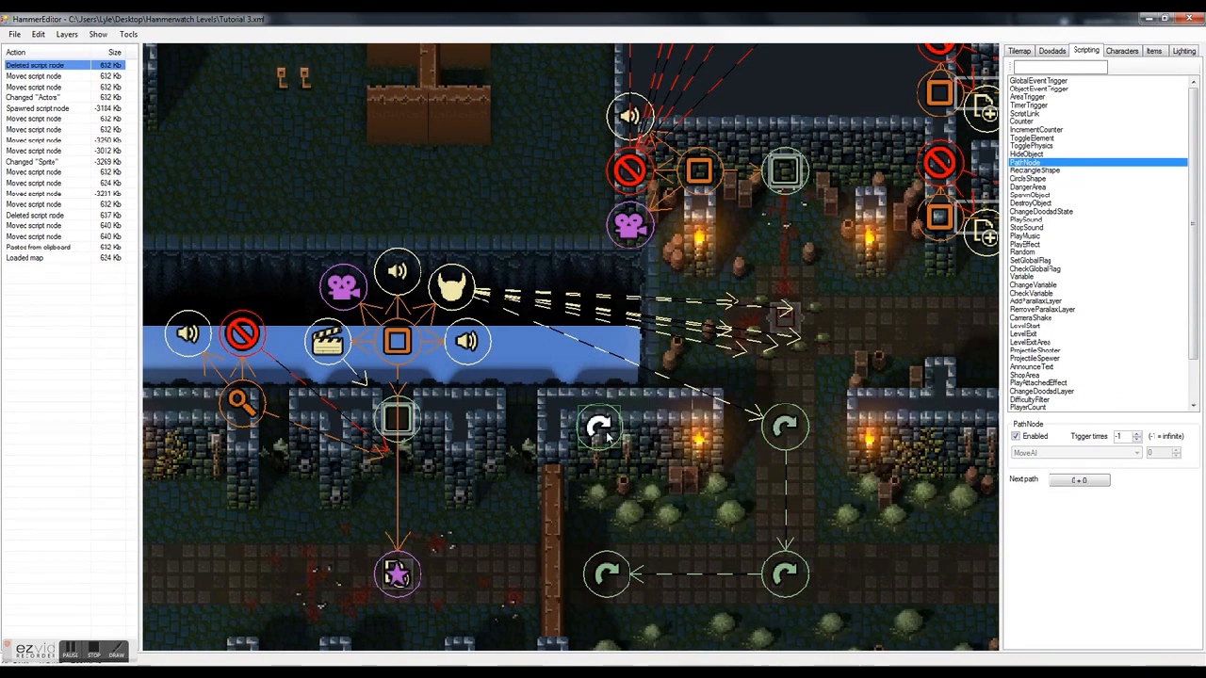
left_click(614, 428)
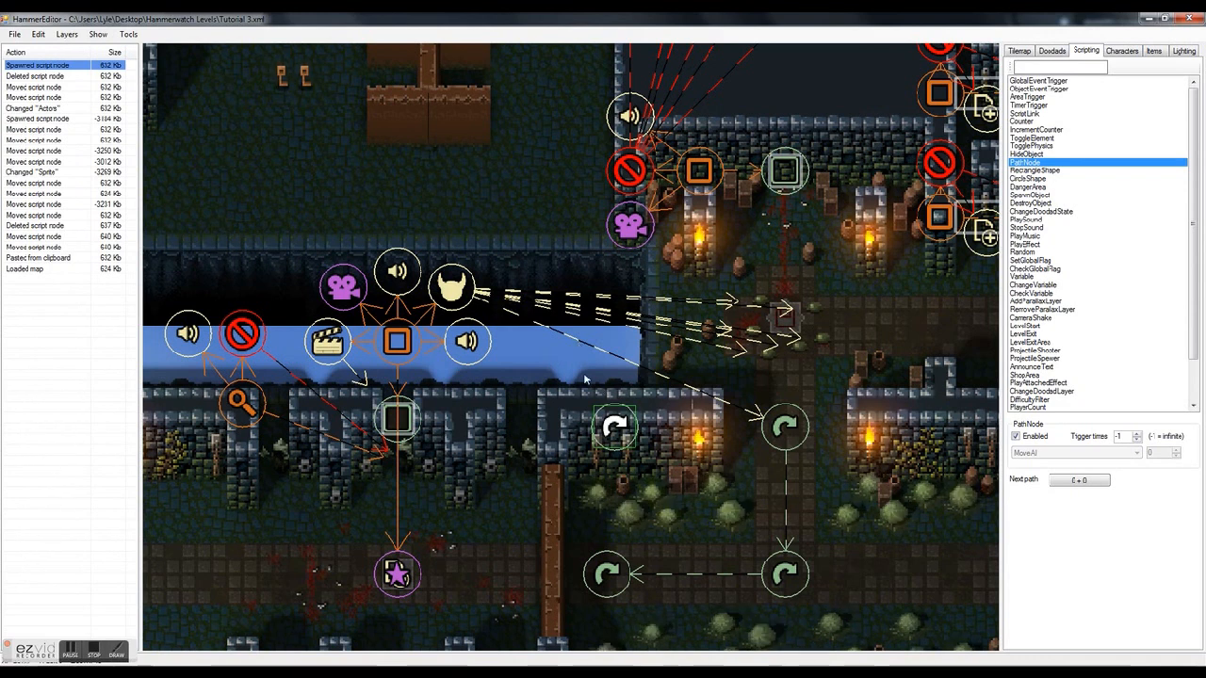
Review the existing MoveAI node's actors and target, and the next-path link of the first PathNode
left_click(512, 340)
left_click(784, 427)
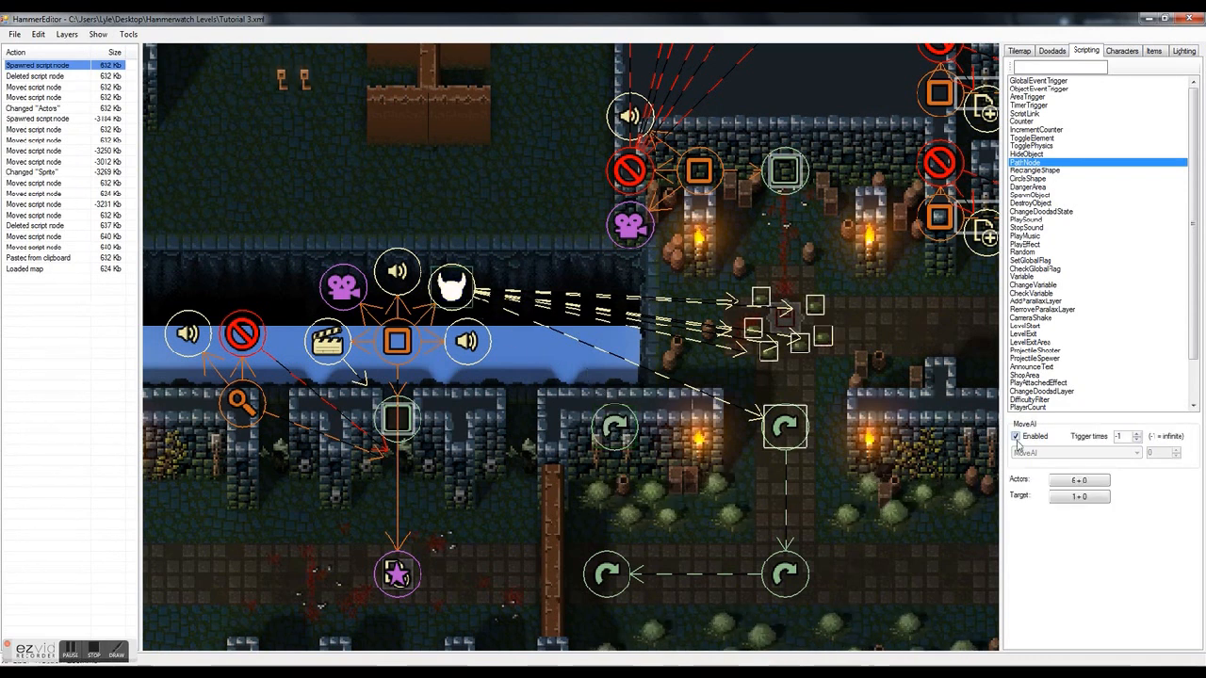
left_click(864, 302)
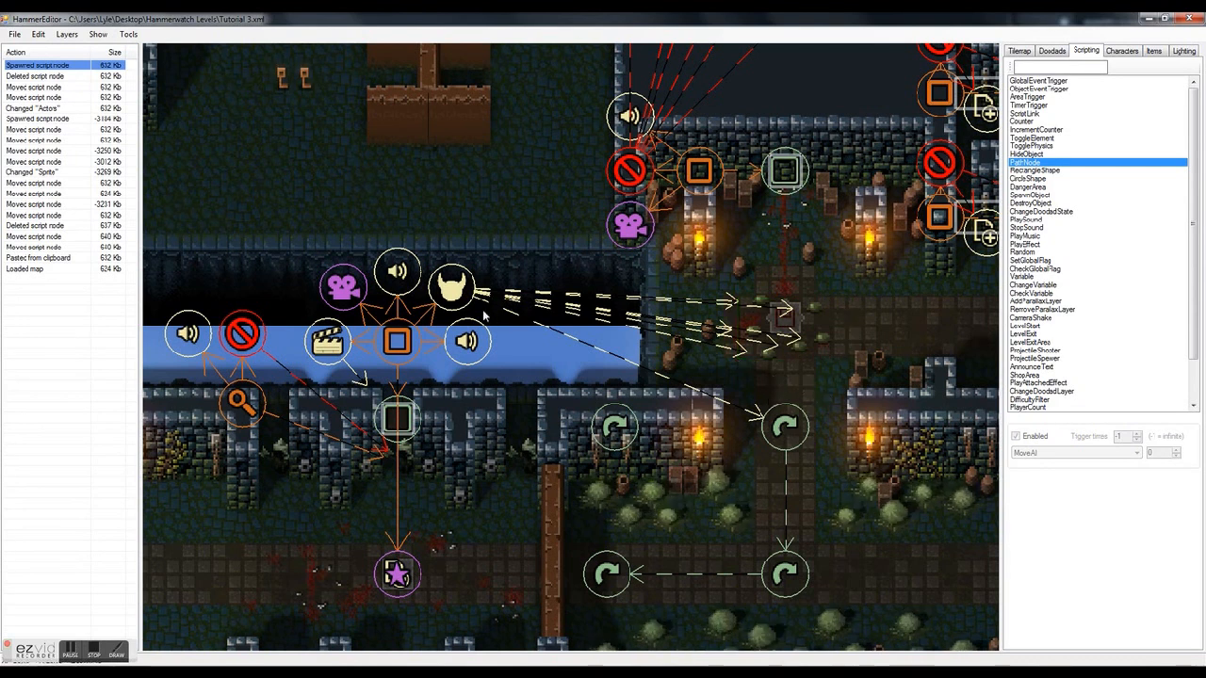
left_click(783, 421)
left_click(825, 390)
left_click_drag(826, 390, 745, 469)
left_click(745, 470)
left_click(783, 427)
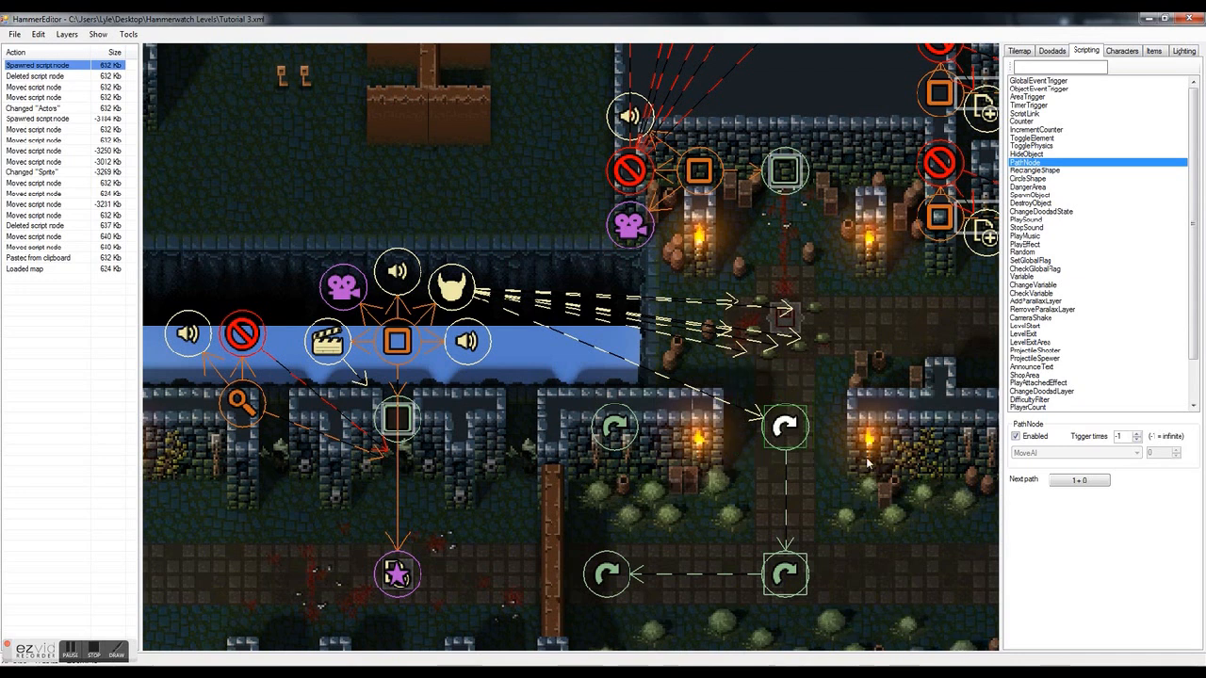
Try out the first PathNode's next-path selection, leaving the PathNode directly below it as the linked node
left_click(1063, 482)
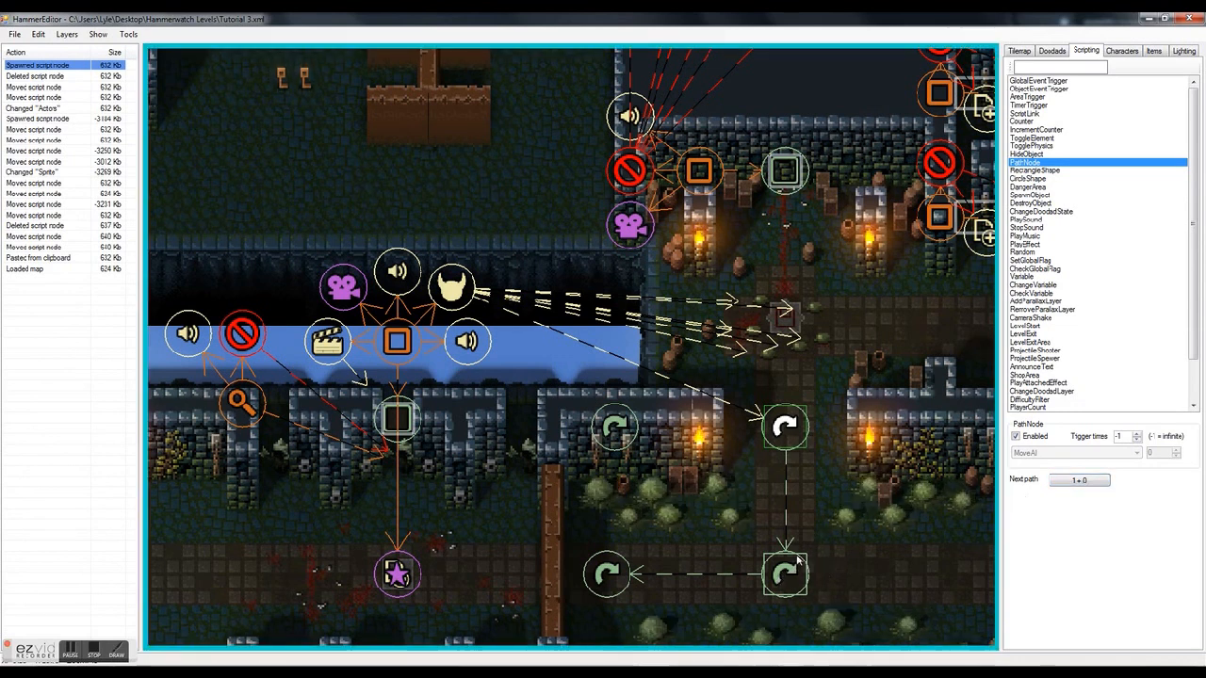
left_click(788, 424)
left_click_drag(734, 290, 819, 367)
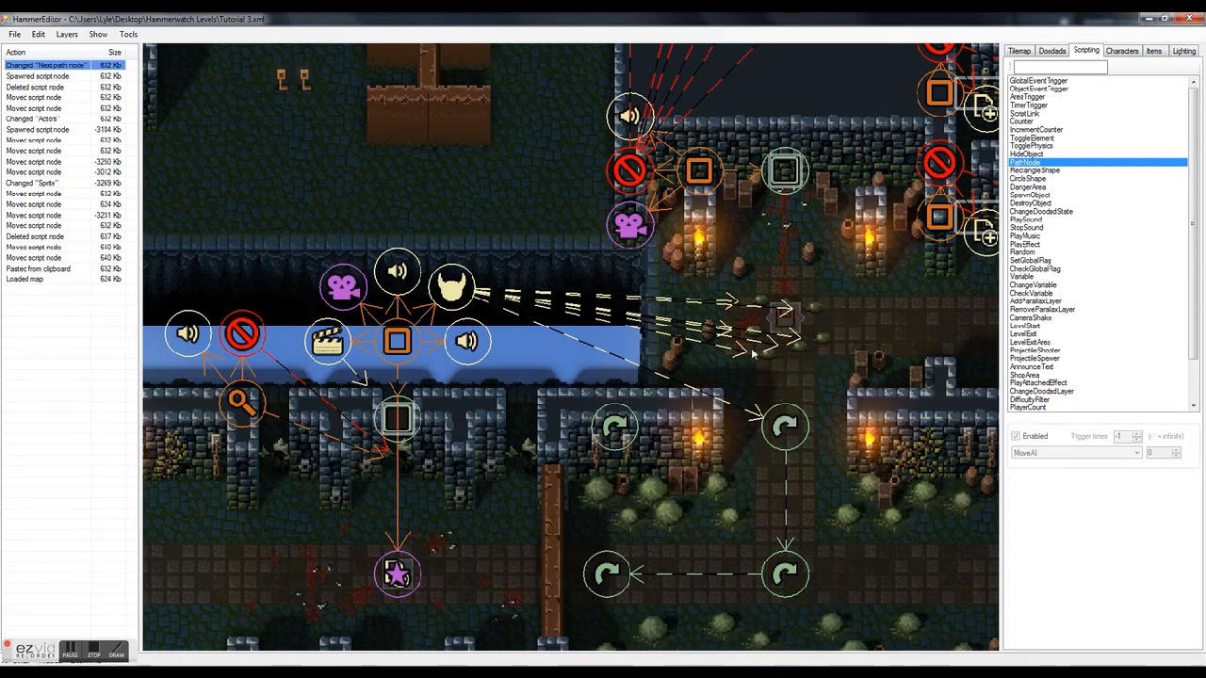
Shift the first PathNode slightly north and trace the next-path links through to the last PathNode in the corridor
left_click(787, 425)
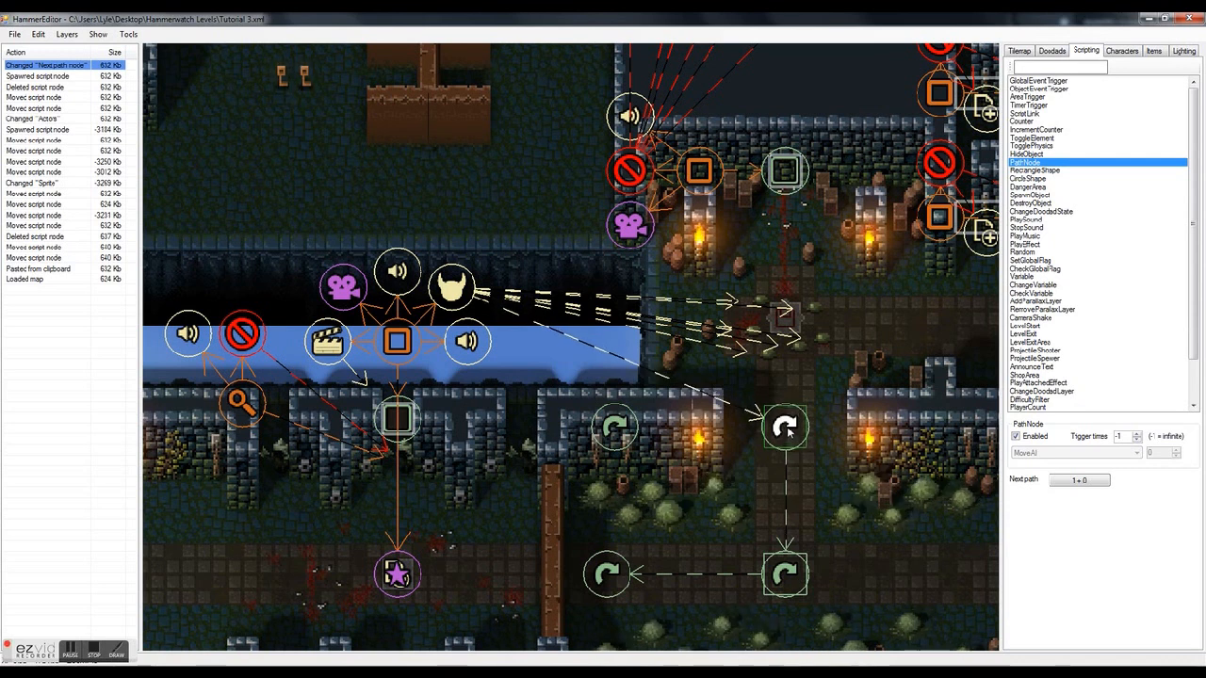
left_click(787, 430)
left_click(791, 571)
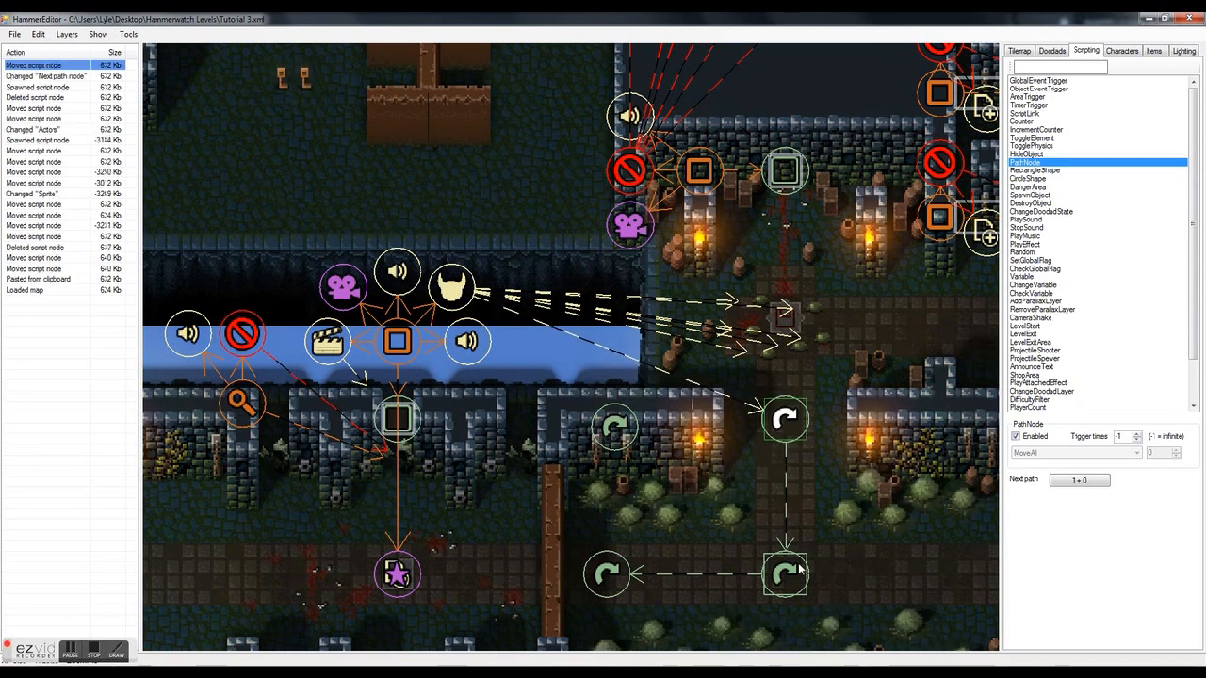
left_click(613, 576)
left_click(782, 424)
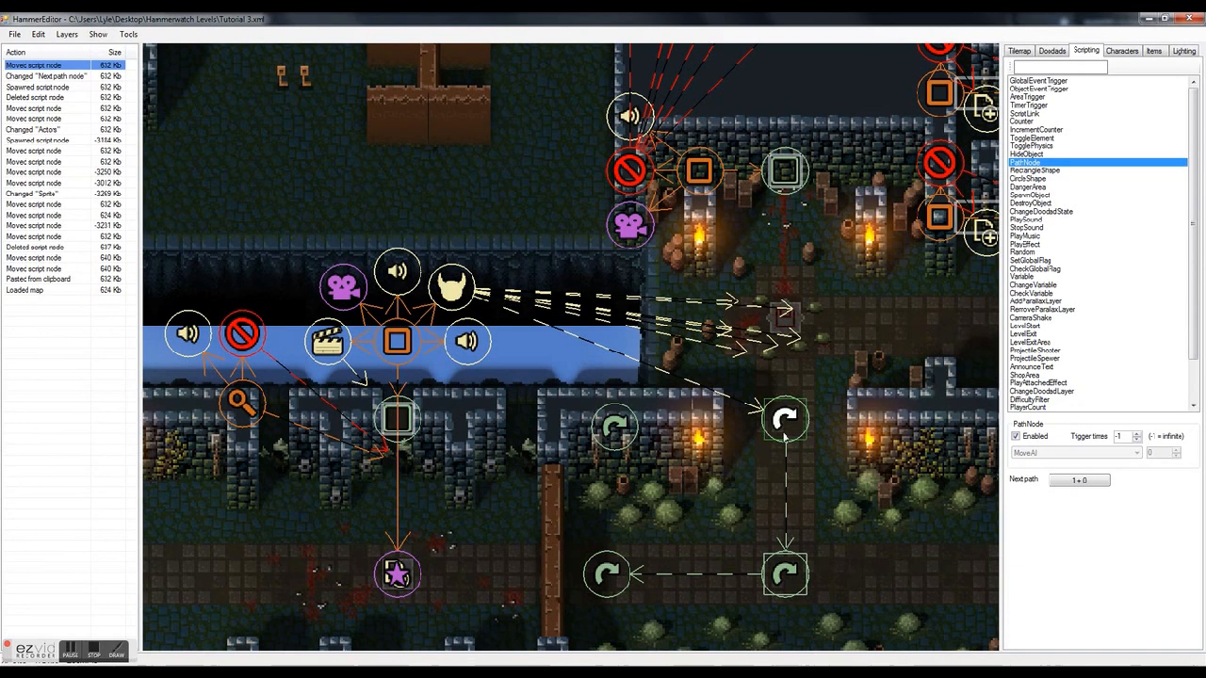
left_click(610, 570)
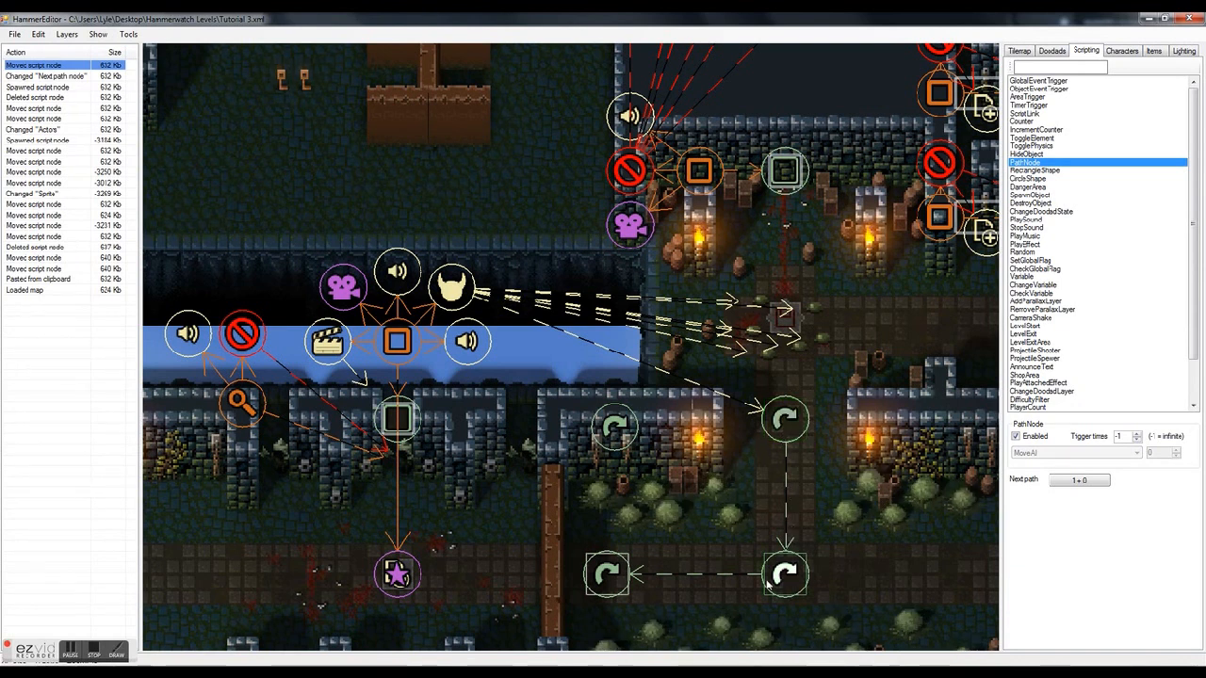
left_click(683, 550)
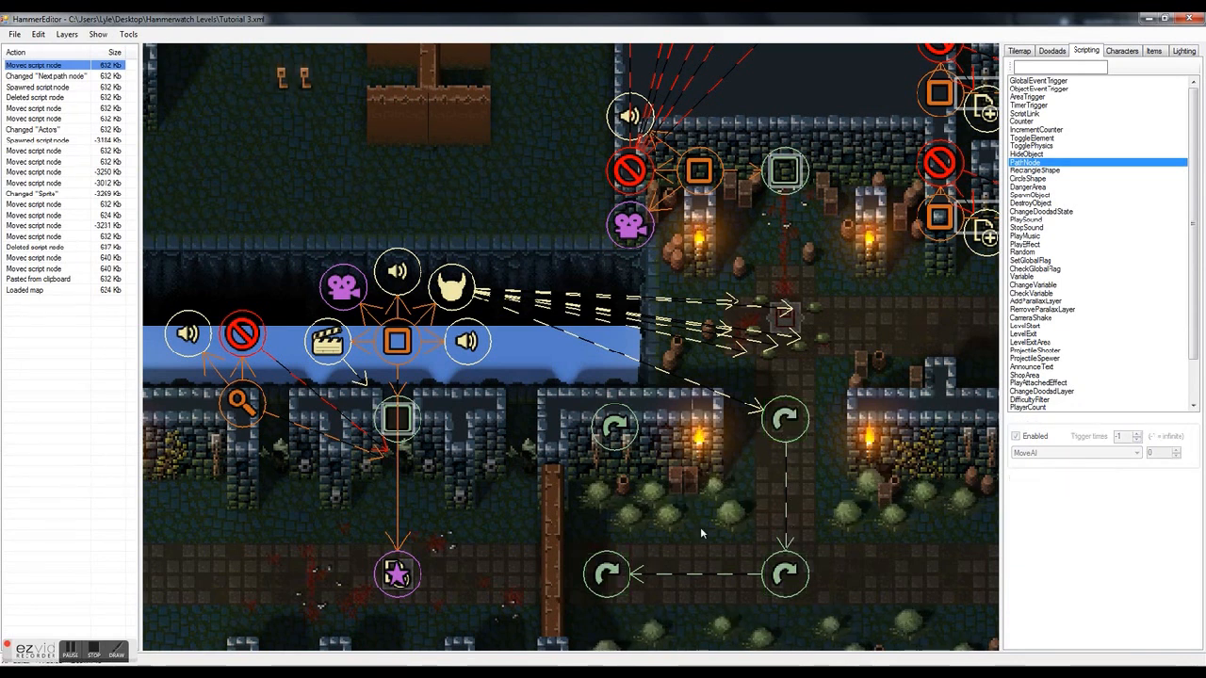
Playtest the level in Hammerwatch, walking east along the corridor past the trigger tile to the brown door
scroll(722, 509, "down", 1)
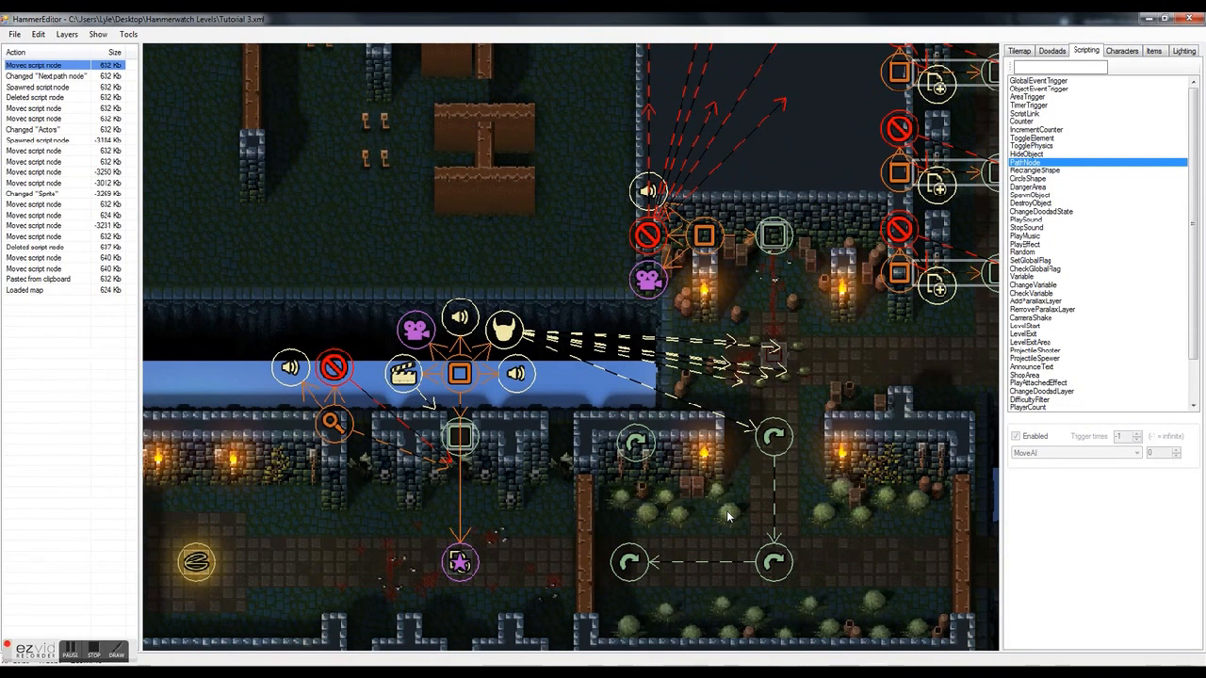
key("F5")
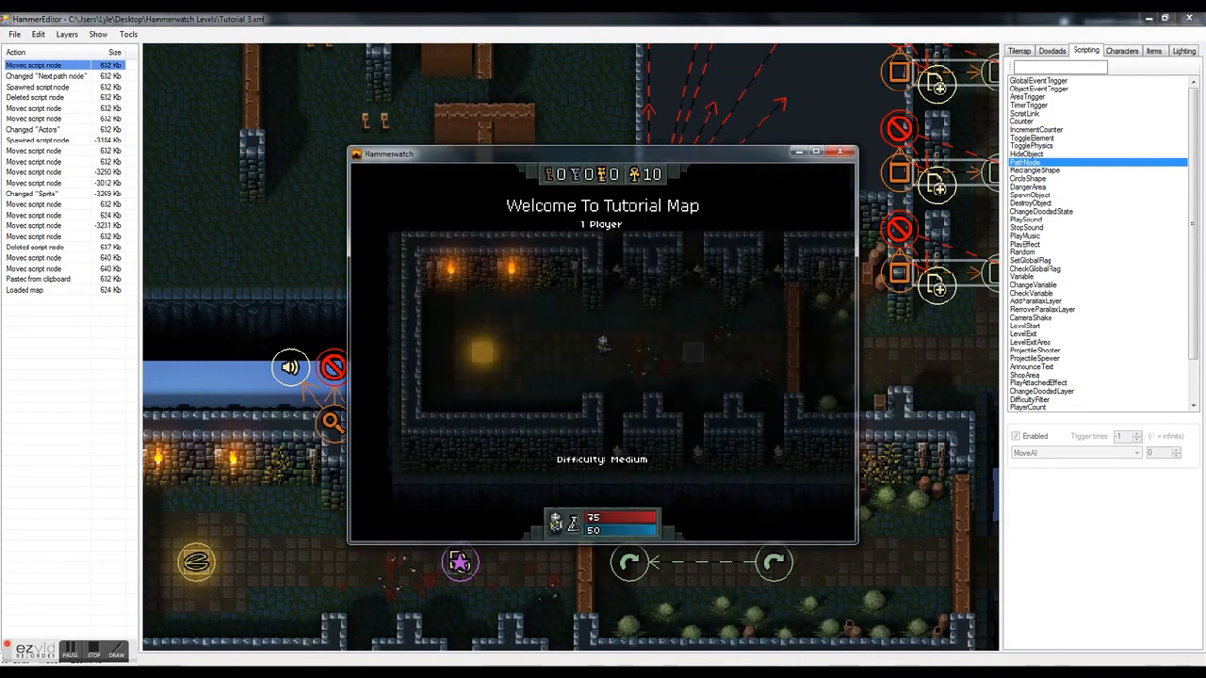
key("d")
key("w")
key("s")
key("d")
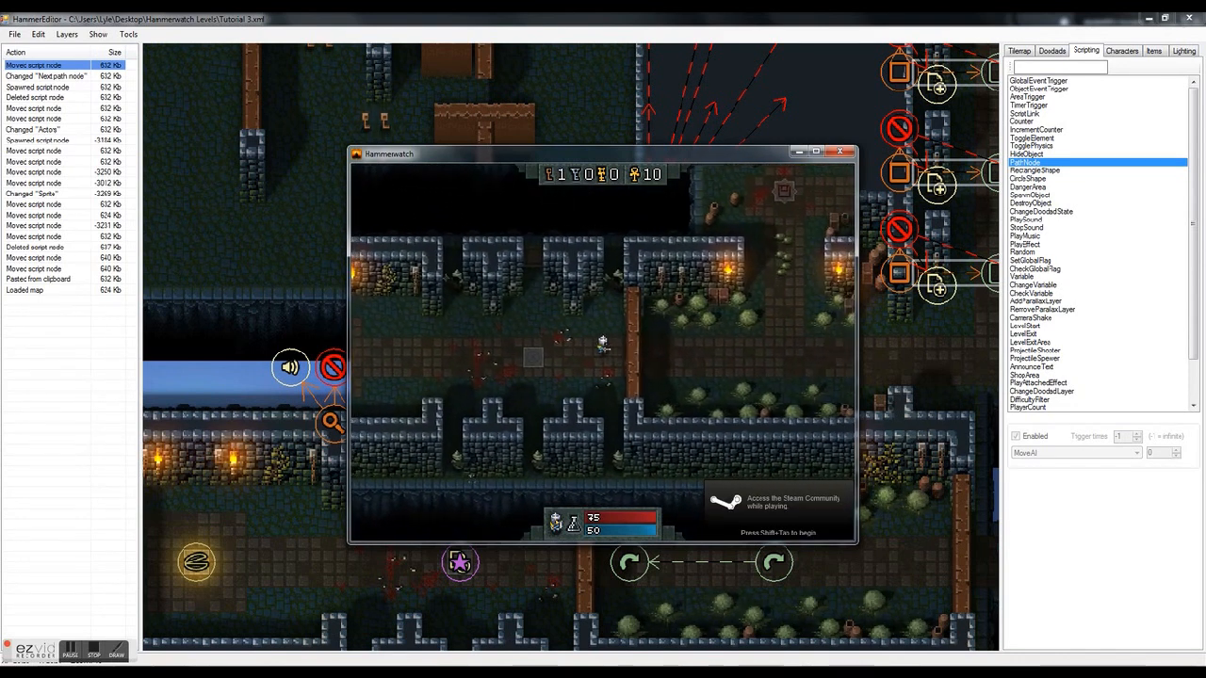
Pass through the door opening to watch the monsters follow the path nodes, and quit the playtest
key("d")
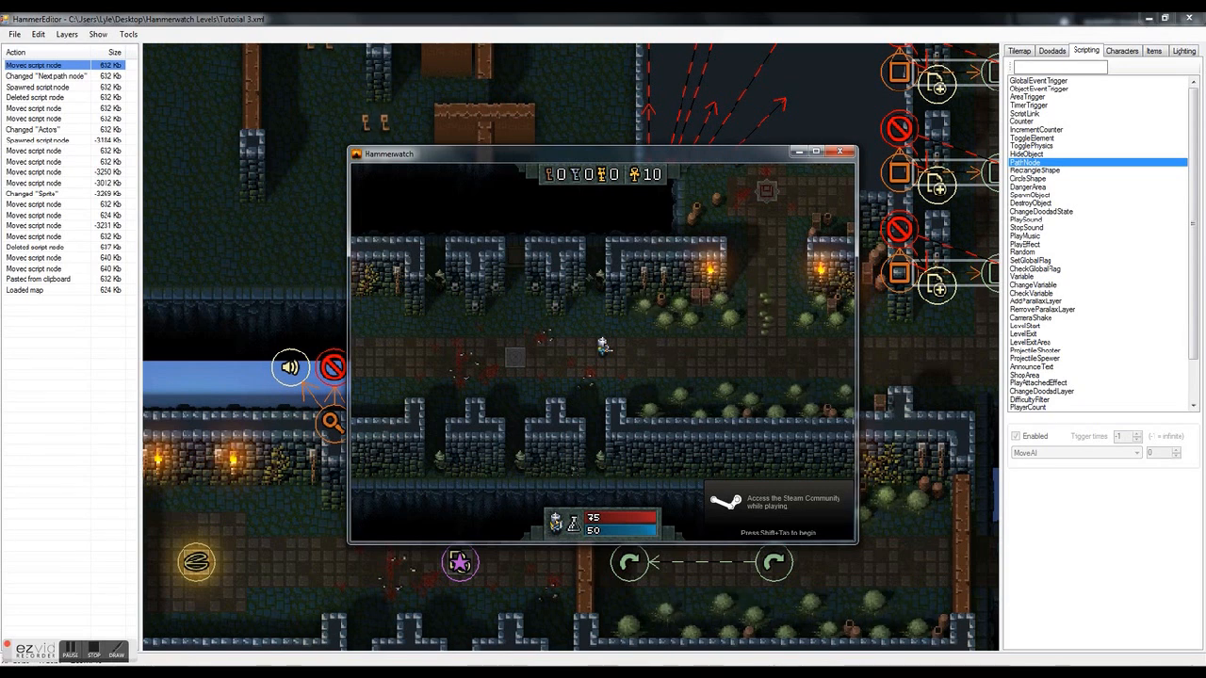
key("a")
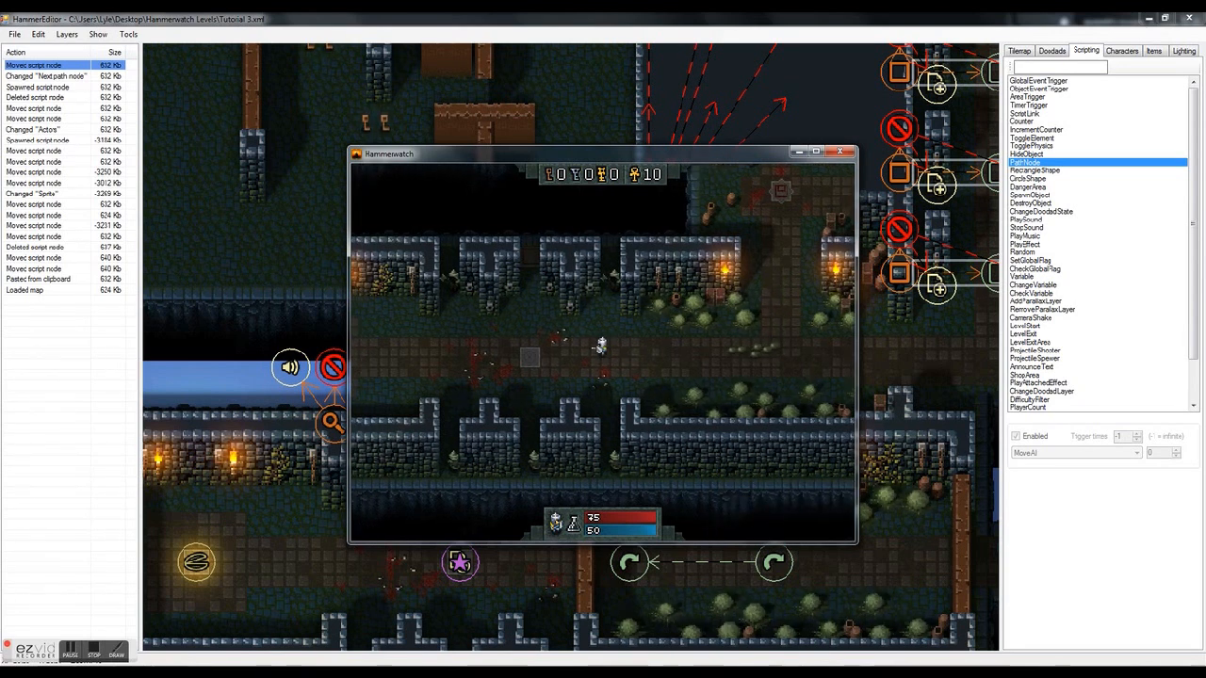
key("d")
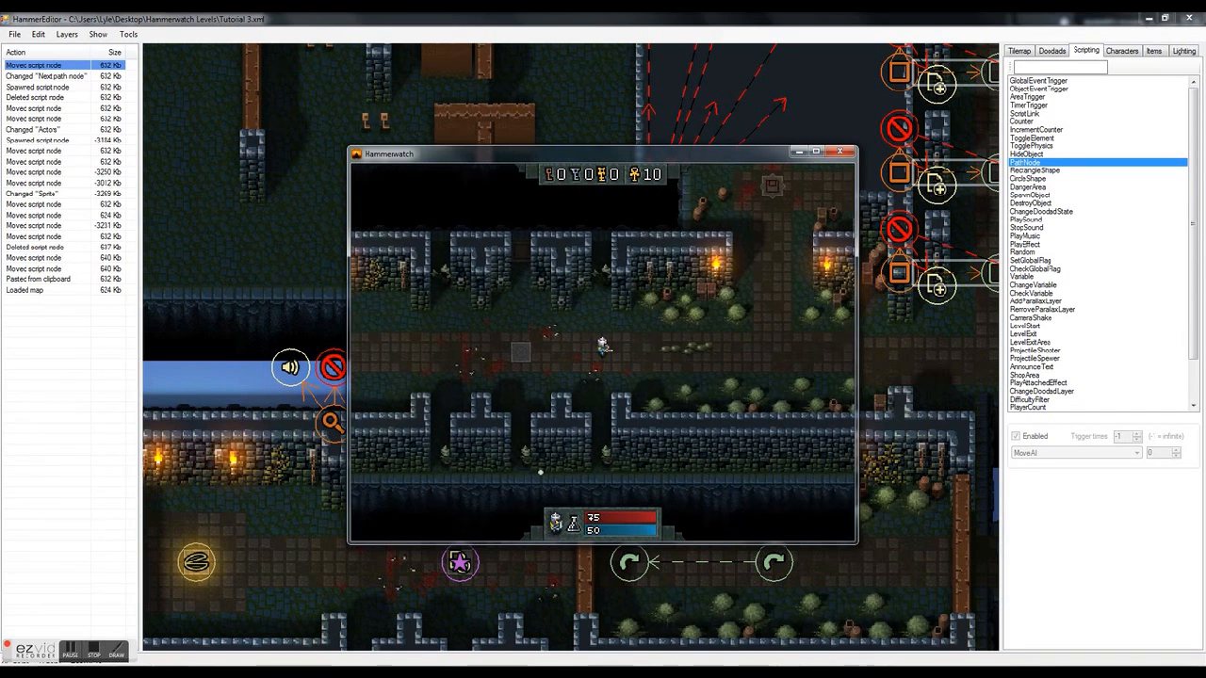
key("a")
key("Escape")
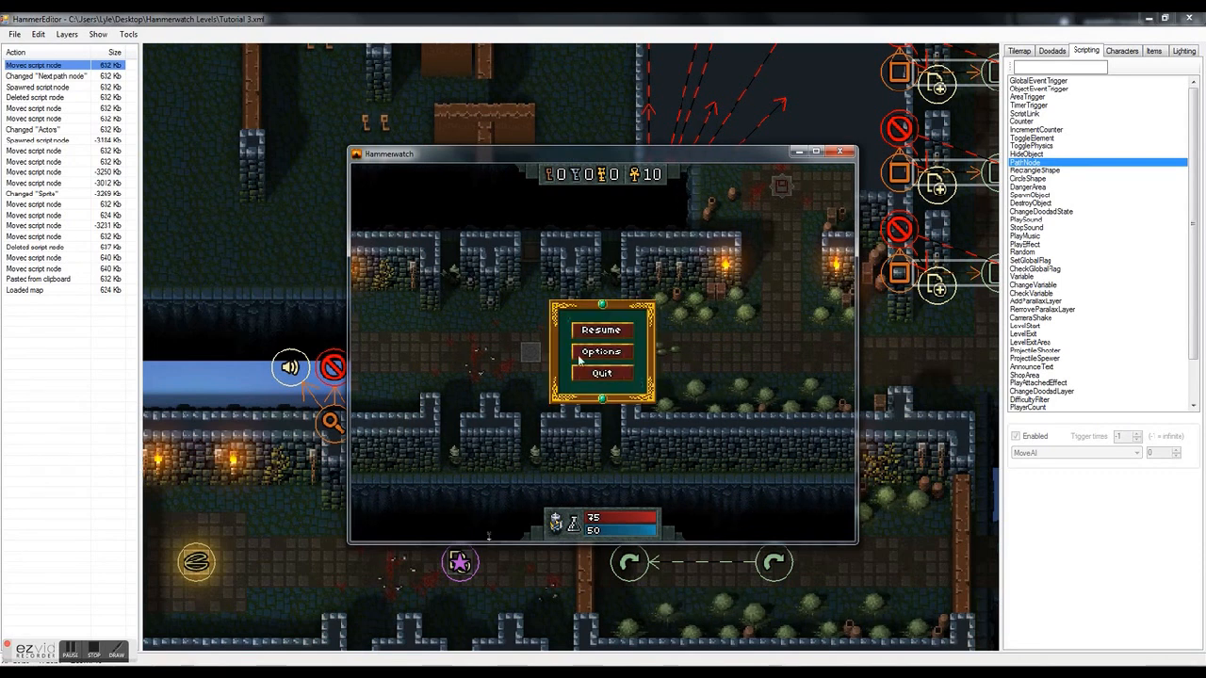
left_click(603, 374)
left_click(568, 433)
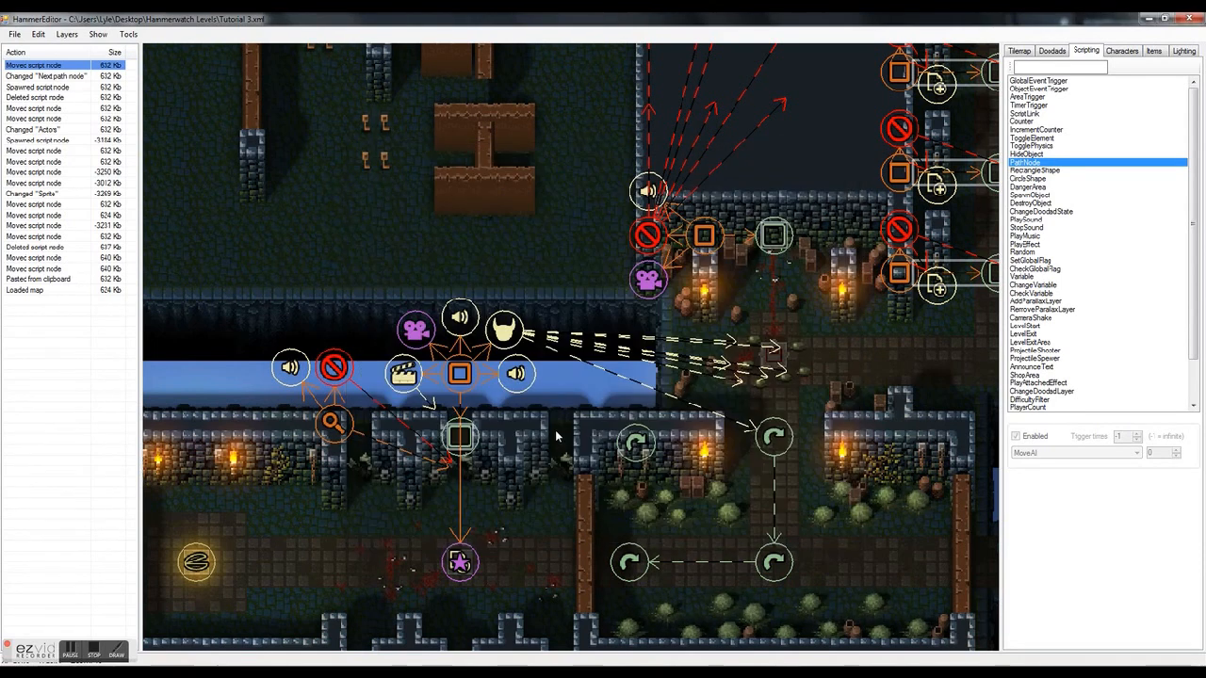
scroll(624, 417, "down", 1)
scroll(562, 361, "up", 3)
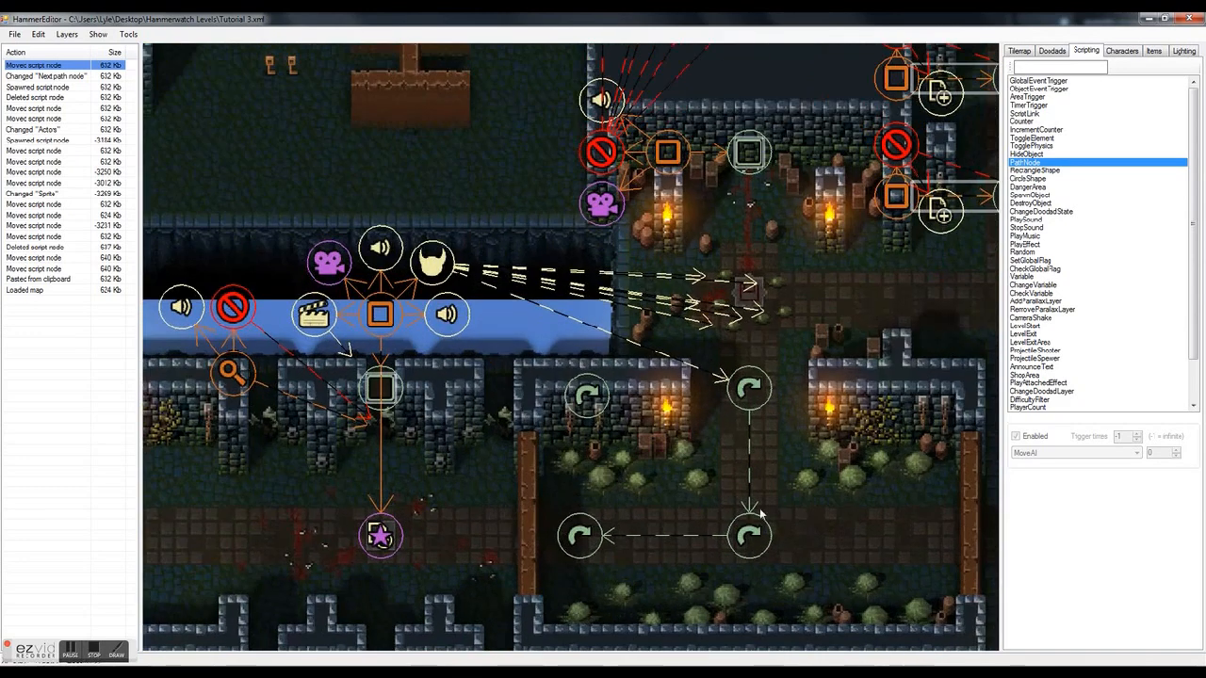
Delete the unlinked PathNode on the wall northwest of the path chain
left_click(562, 361)
key("Delete")
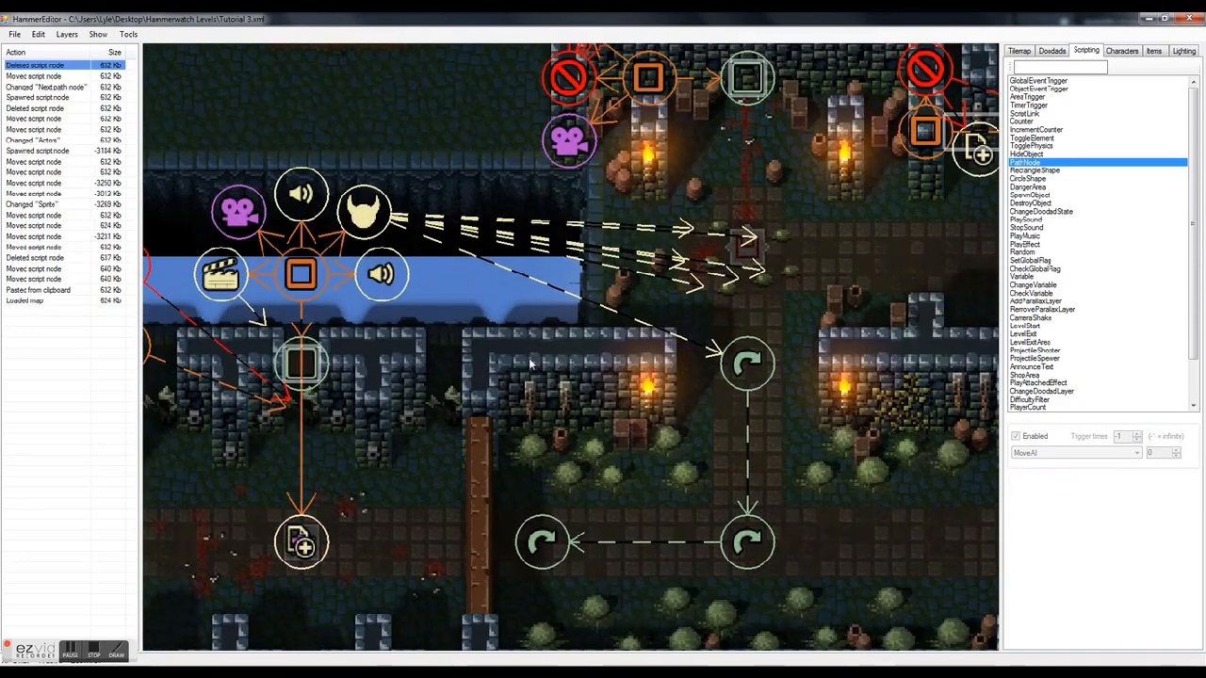
scroll(488, 382, "down", 2)
scroll(488, 381, "down", 1)
scroll(603, 345, "up", 3)
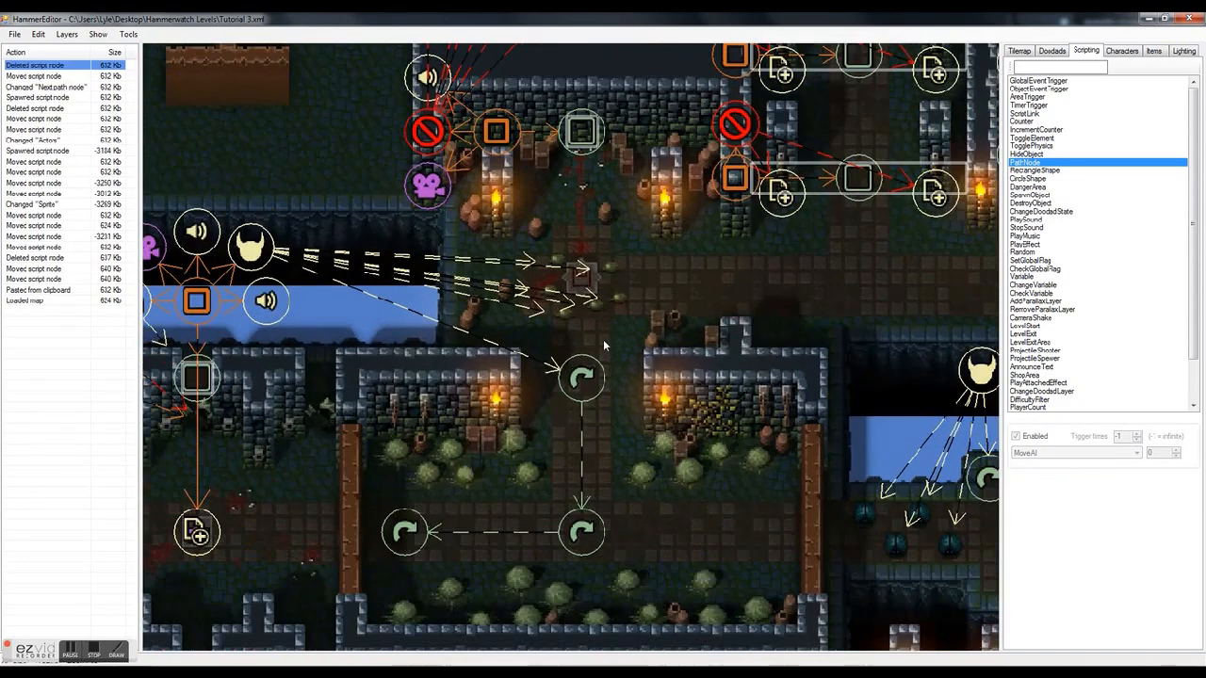
scroll(603, 344, "down", 1)
key("Up")
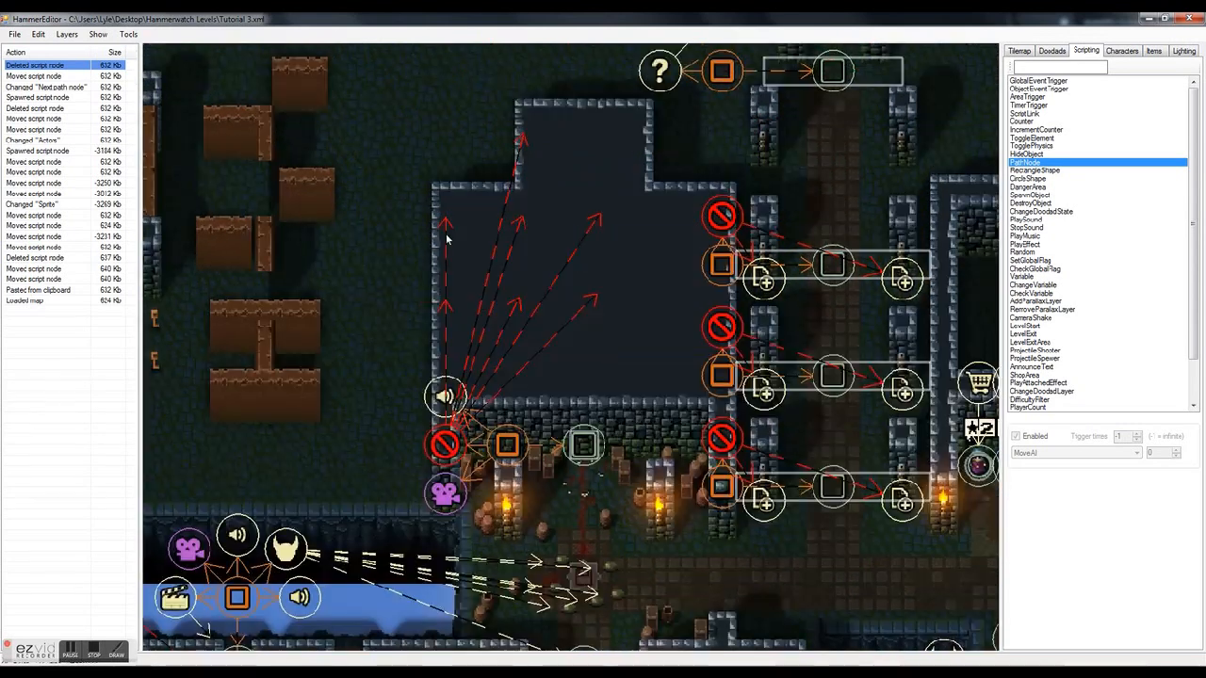
left_click(70, 653)
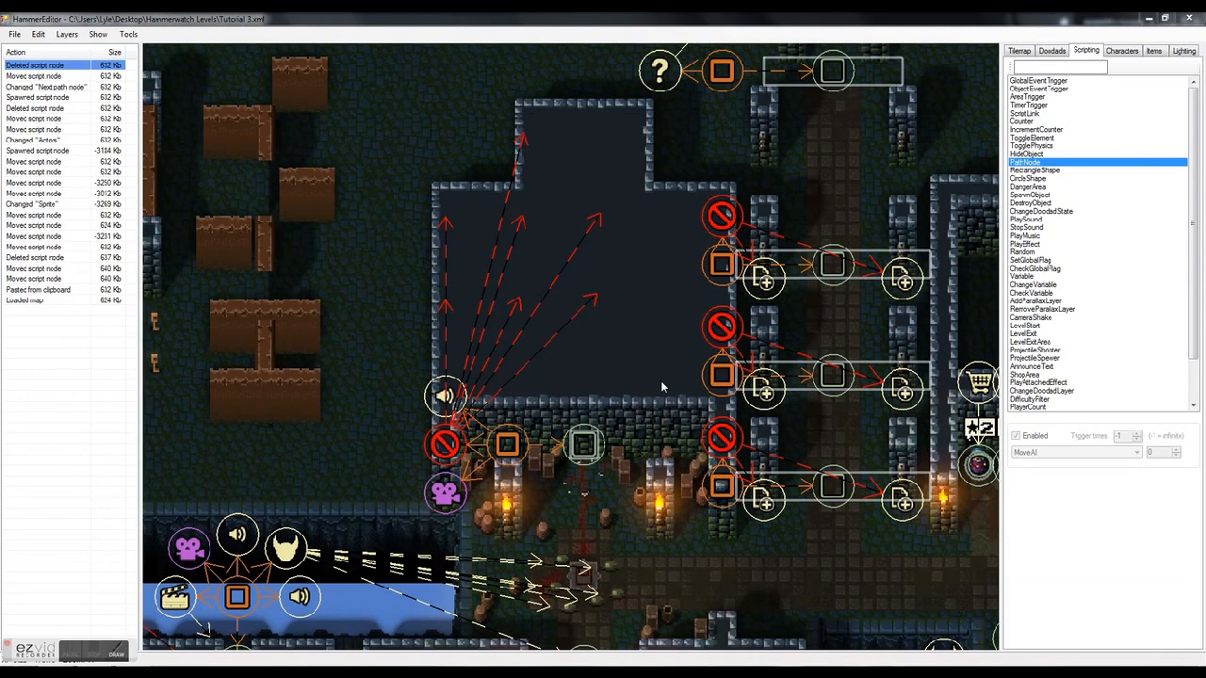
Inspect the ObjectEventTrigger above the west corridor, checking its linked wall object and event choices while keeping the event on Hit
left_click(242, 361)
key("Left")
key("Down")
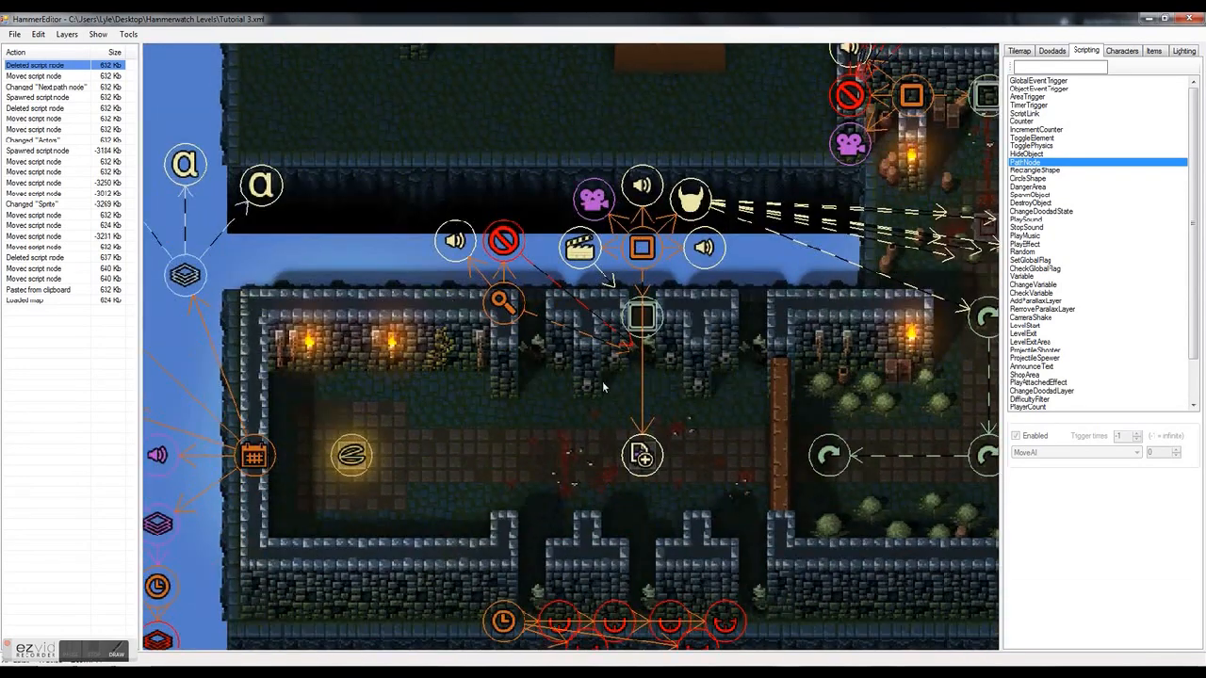
scroll(602, 380, "up", 2)
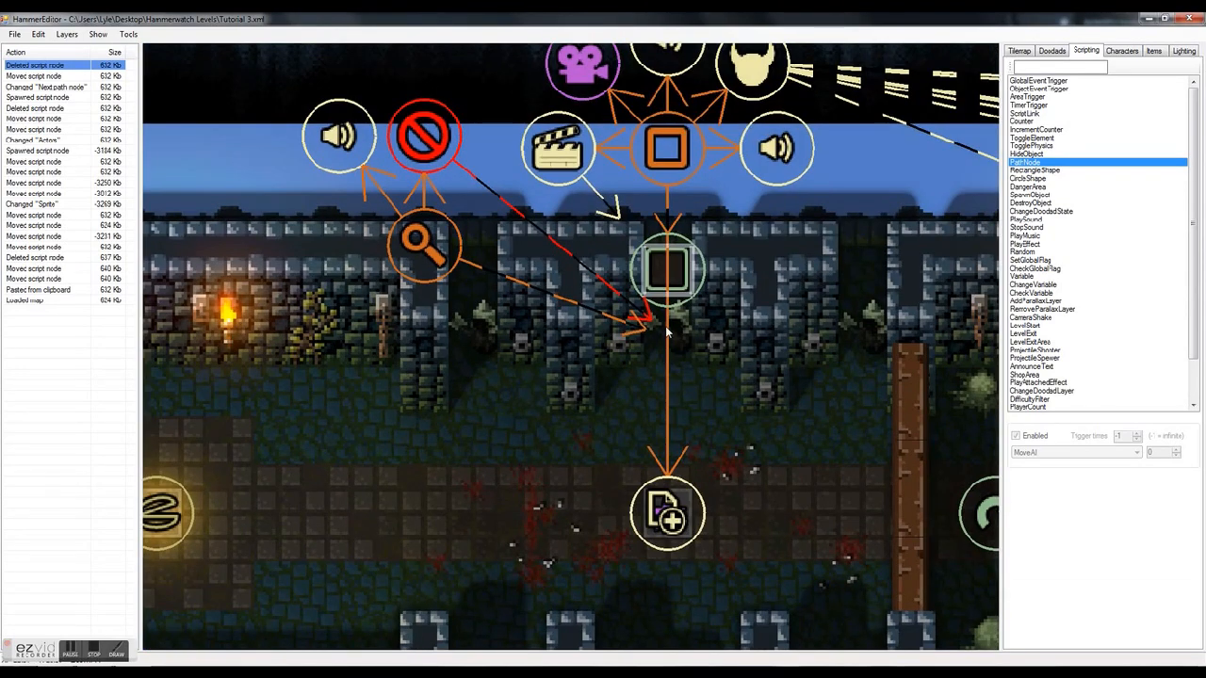
key("Down")
key("Right")
key("Up")
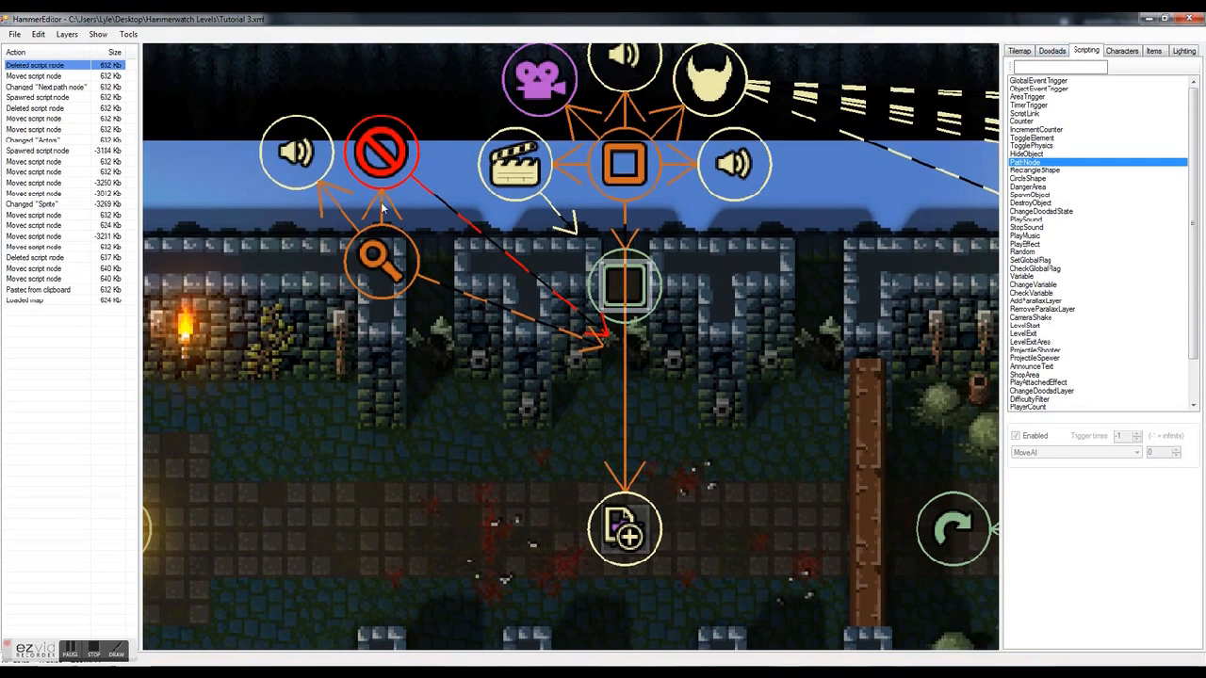
left_click(396, 267)
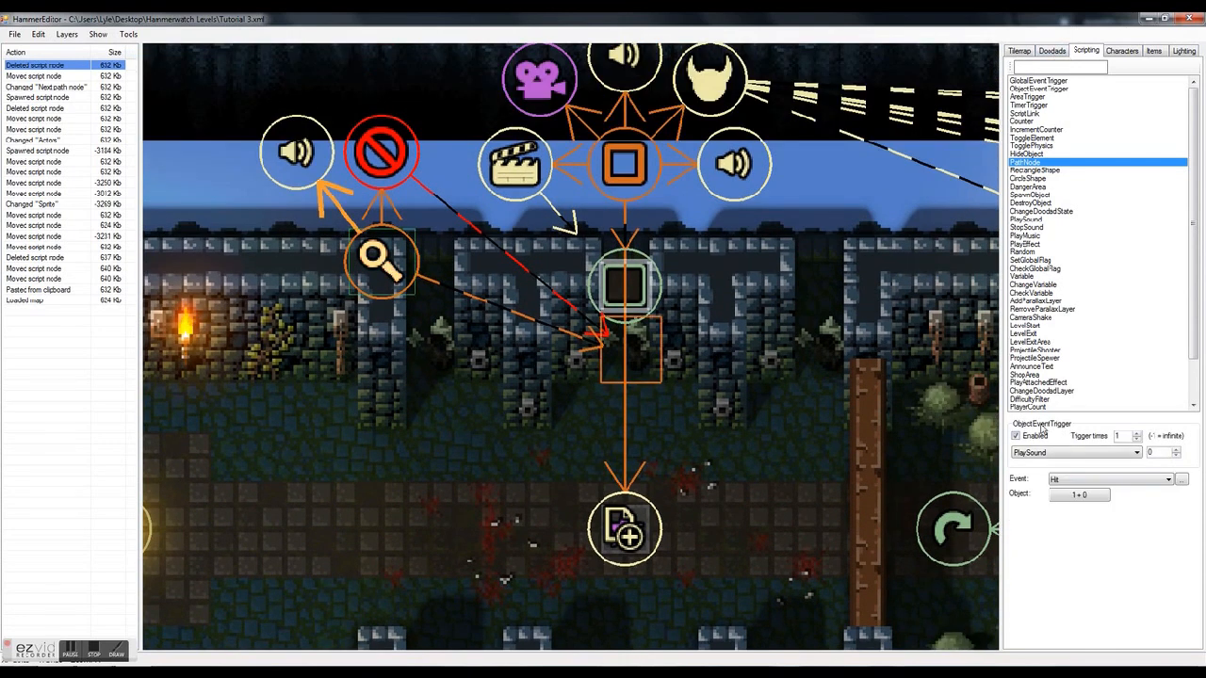
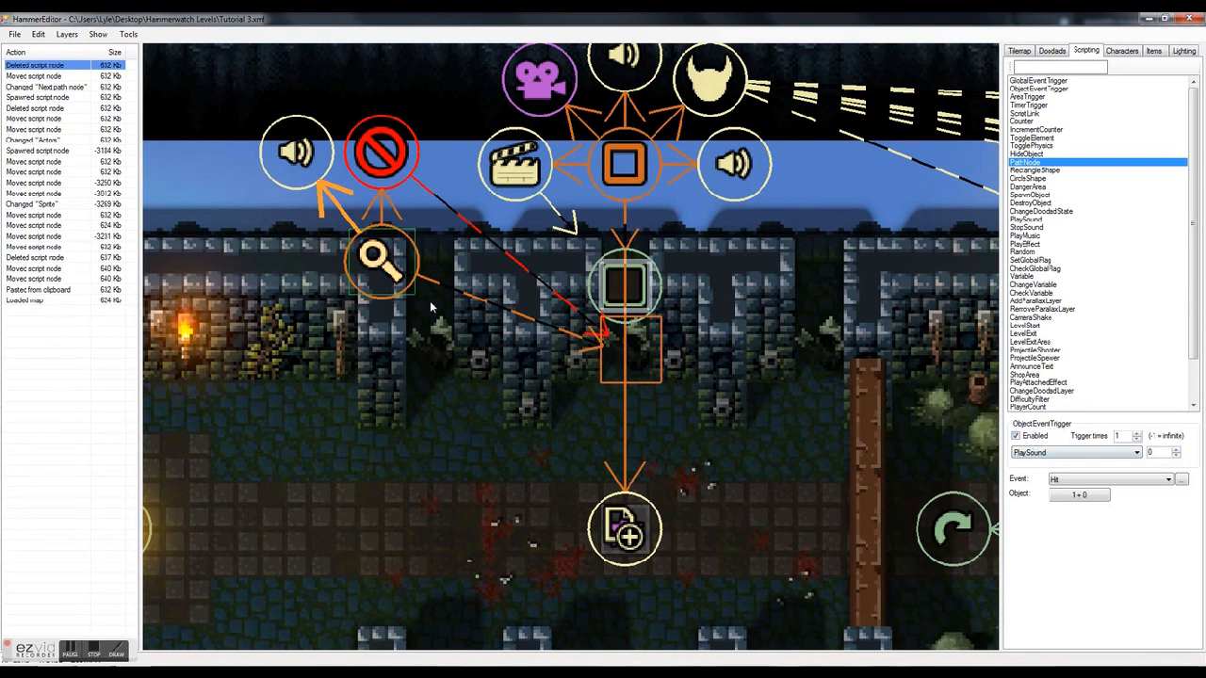
left_click(646, 351)
left_click(407, 268)
left_click(1069, 481)
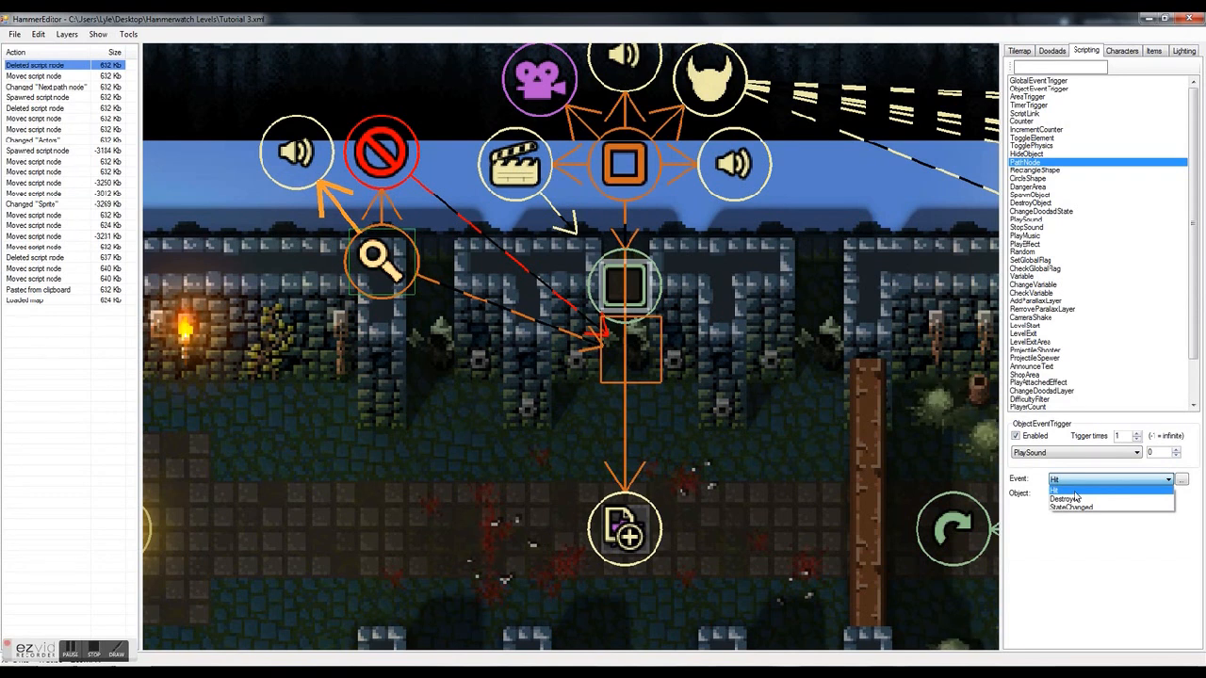
left_click(1084, 488)
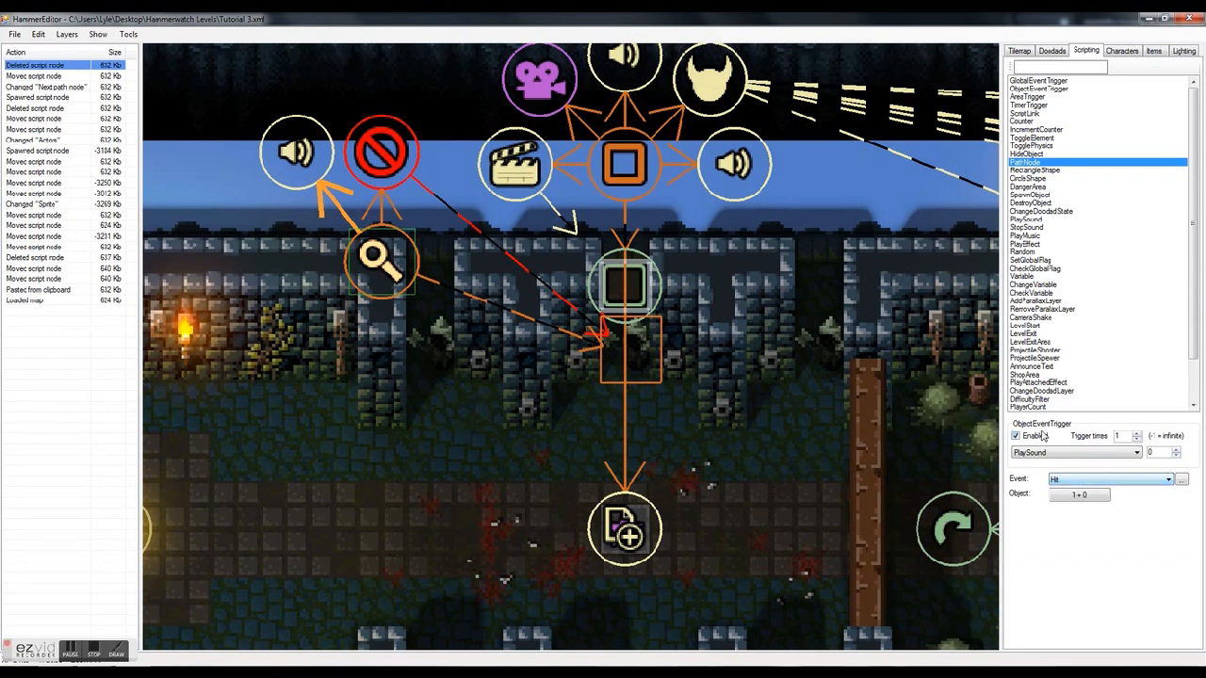
left_click(375, 308)
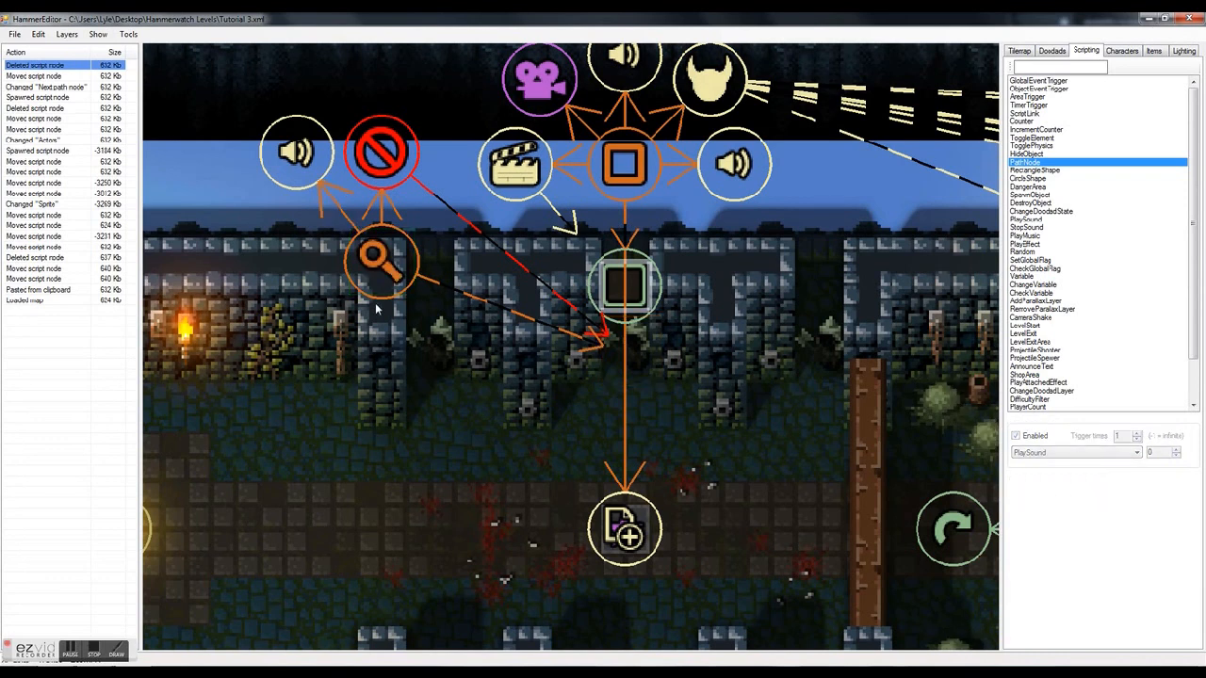
Preview the wall_hit sound on the trigger's PlaySound node and check which object the neighbouring DestroyObject node targets
left_click(304, 165)
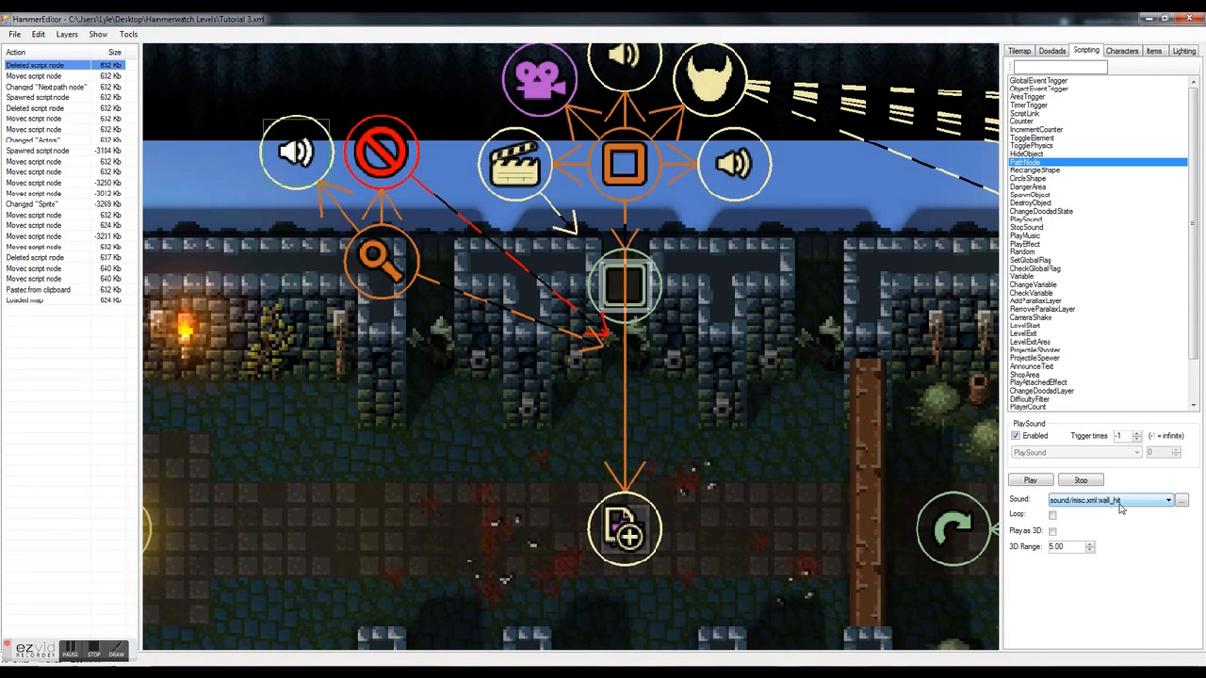
left_click(1030, 481)
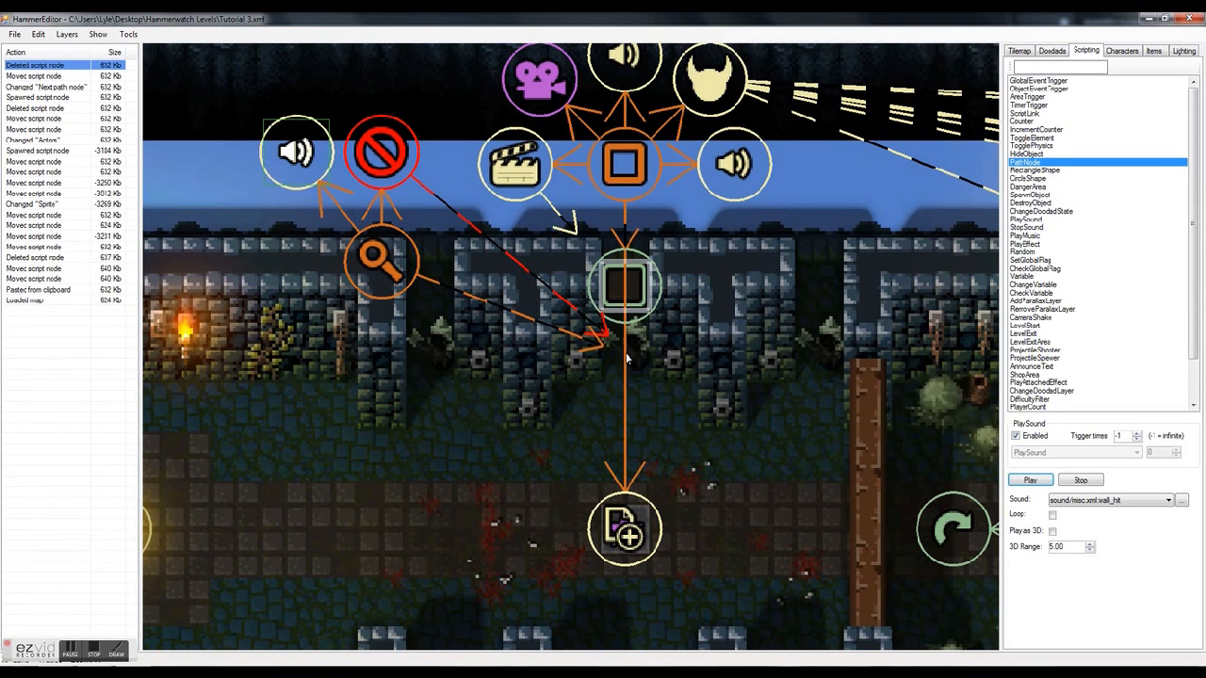
left_click(387, 179)
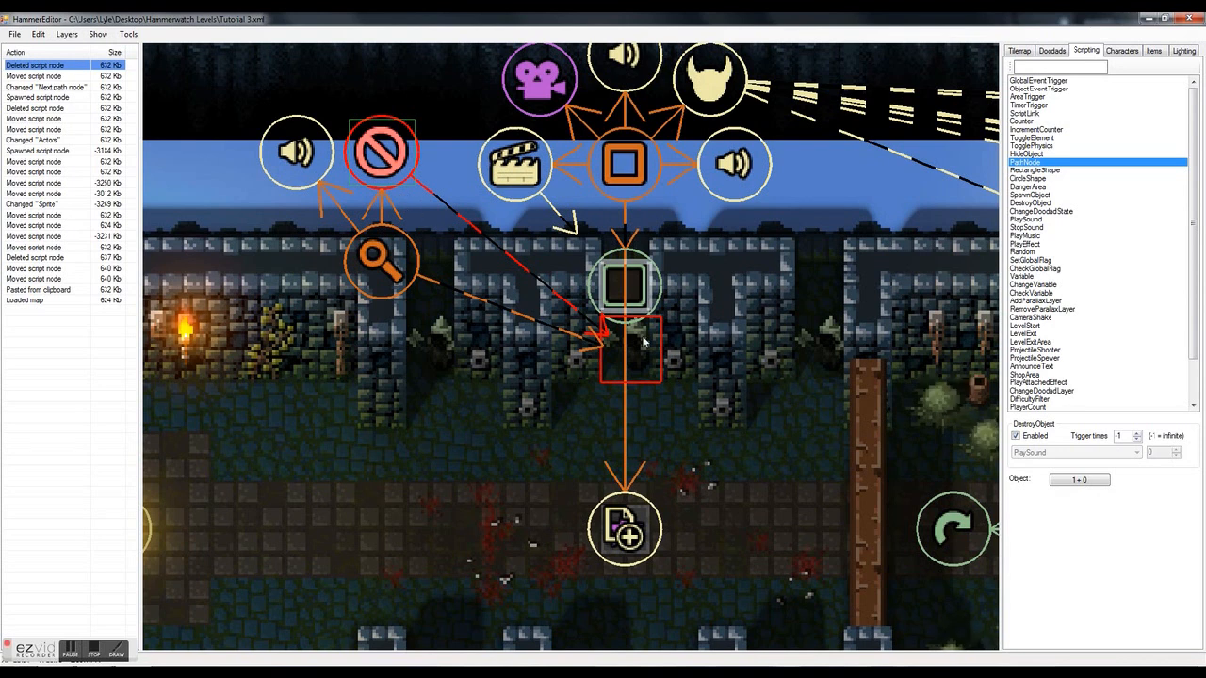
left_click(615, 284)
left_click(650, 524)
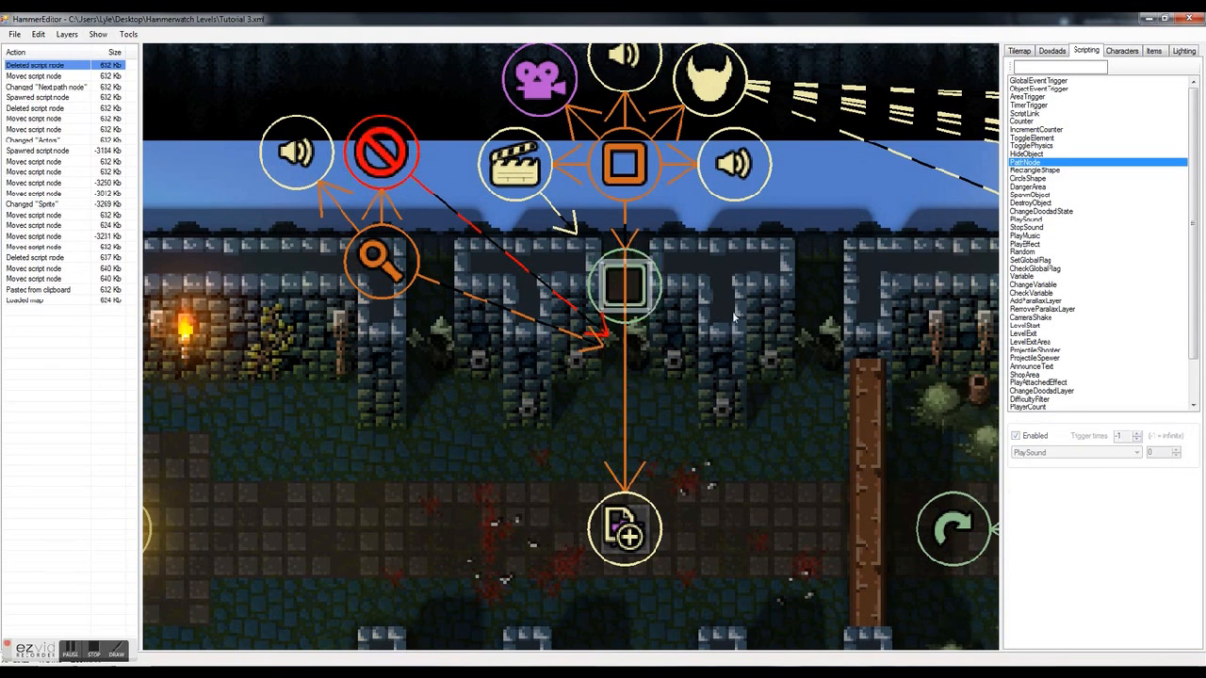
Examine the bronze doors and keys in the level's northwest room, along with the doorway and script nodes south of it
scroll(651, 513, "down", 2)
key("Right")
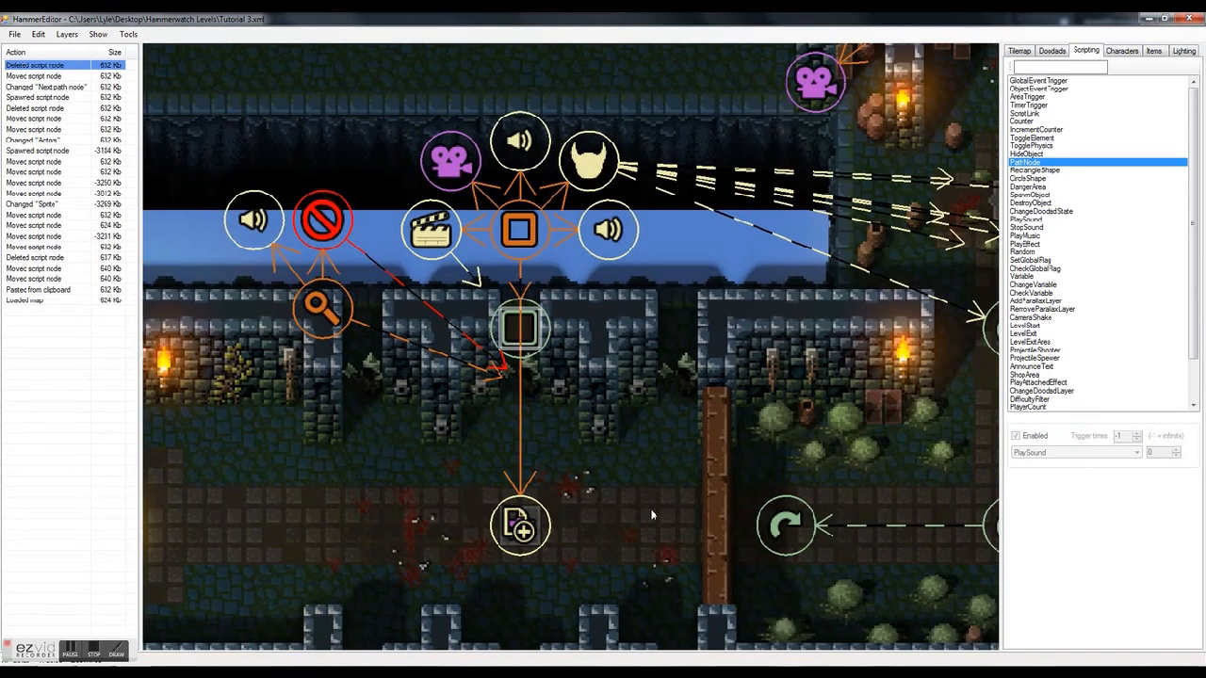
key("Right")
key("Up")
key("Left")
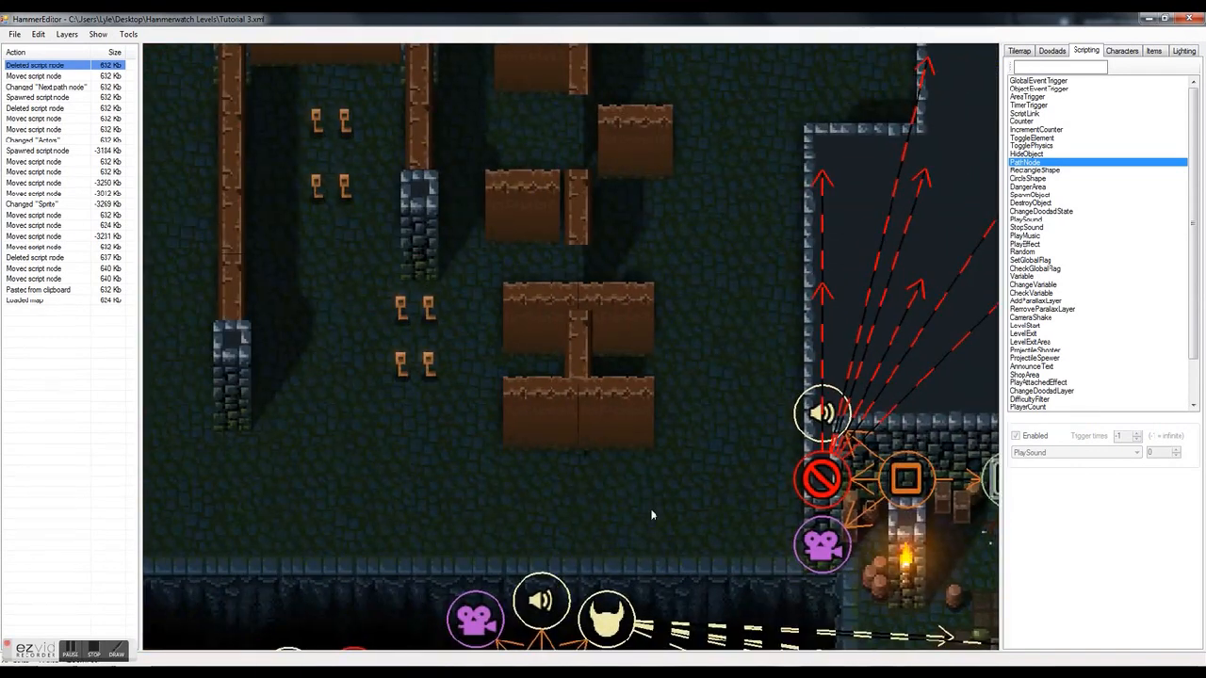
key("Left")
key("Up")
key("Down")
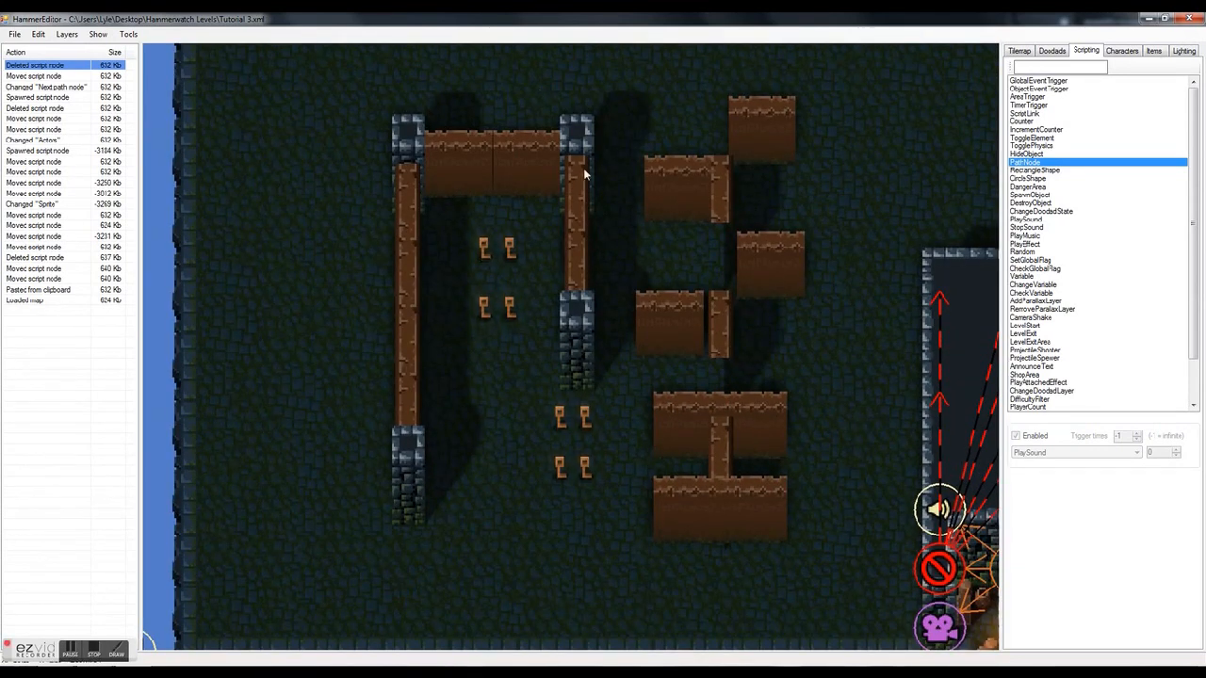
key("Down")
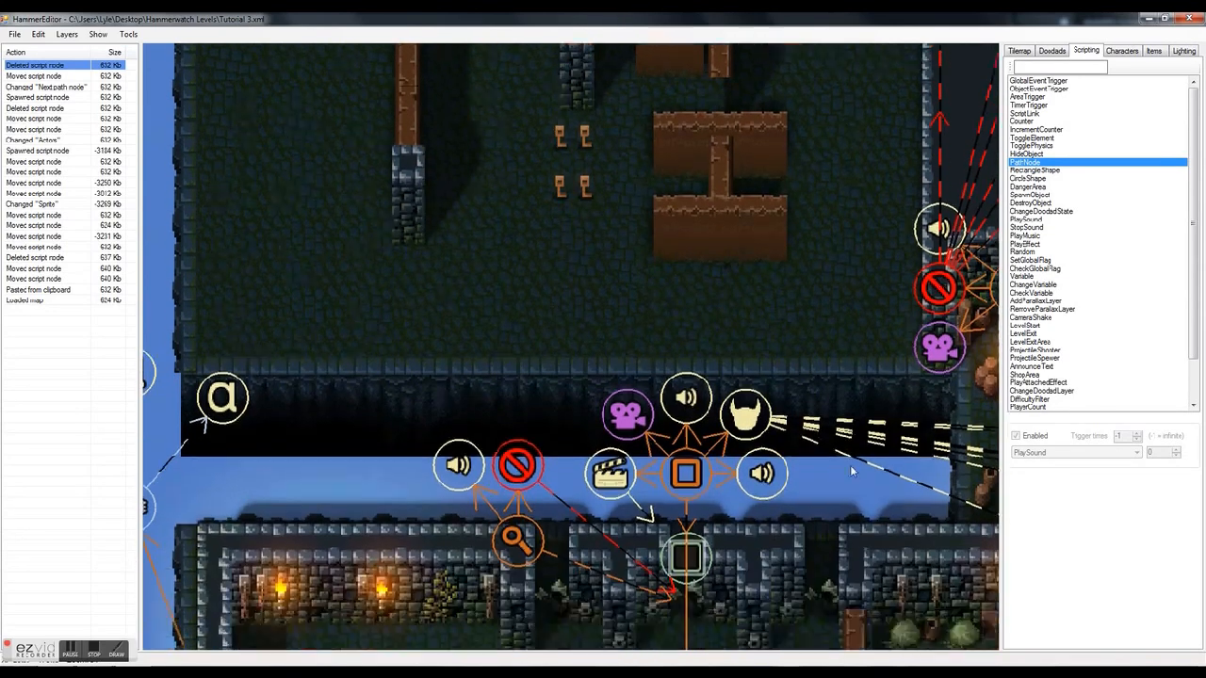
key("Right")
key("Left")
key("Up")
key("Up")
key("Right")
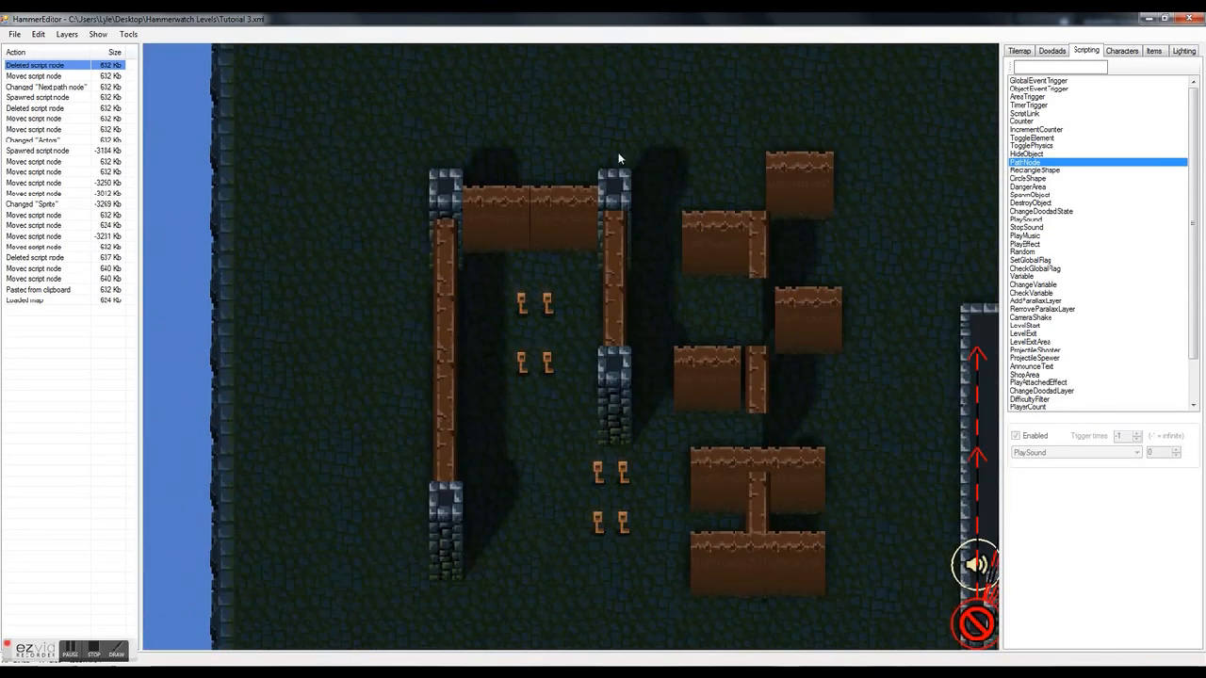
key("Down")
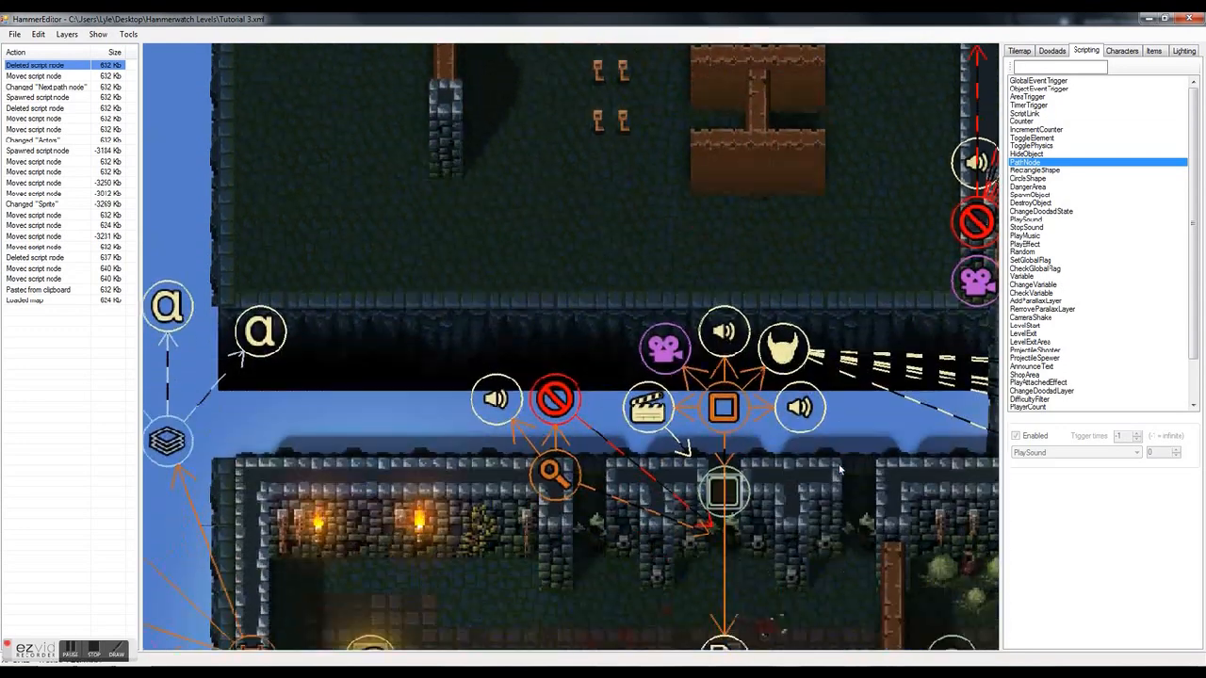
key("Right")
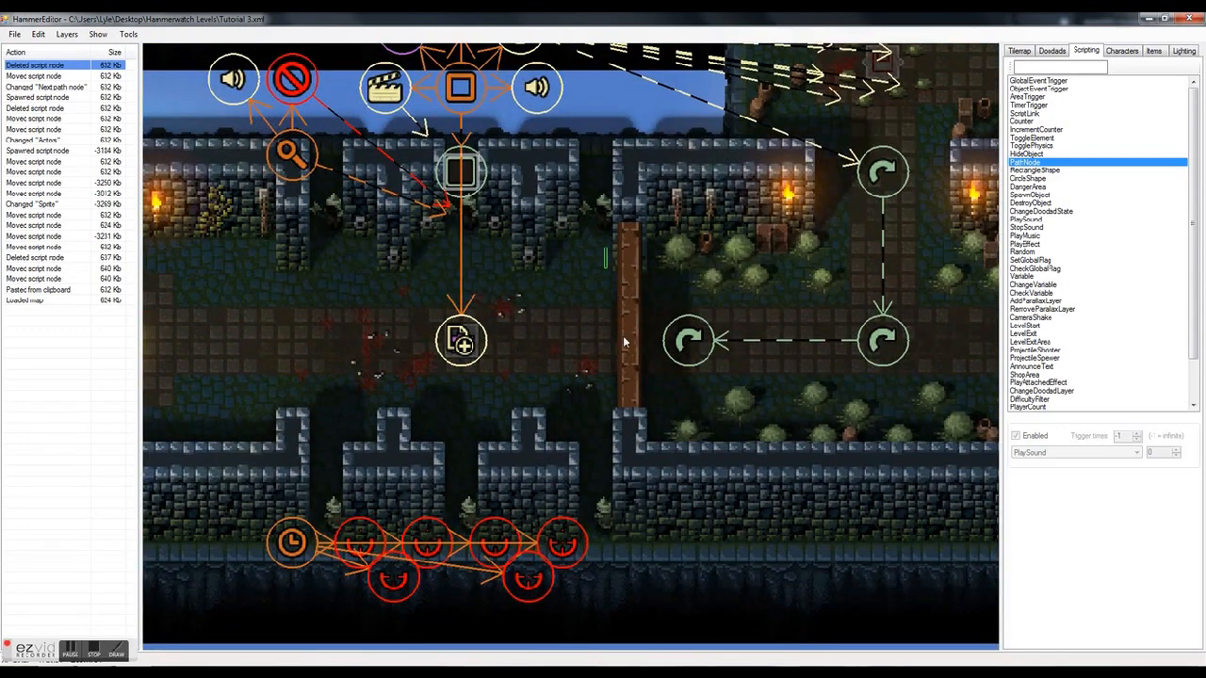
key("Up")
key("Left")
key("Up")
key("Right")
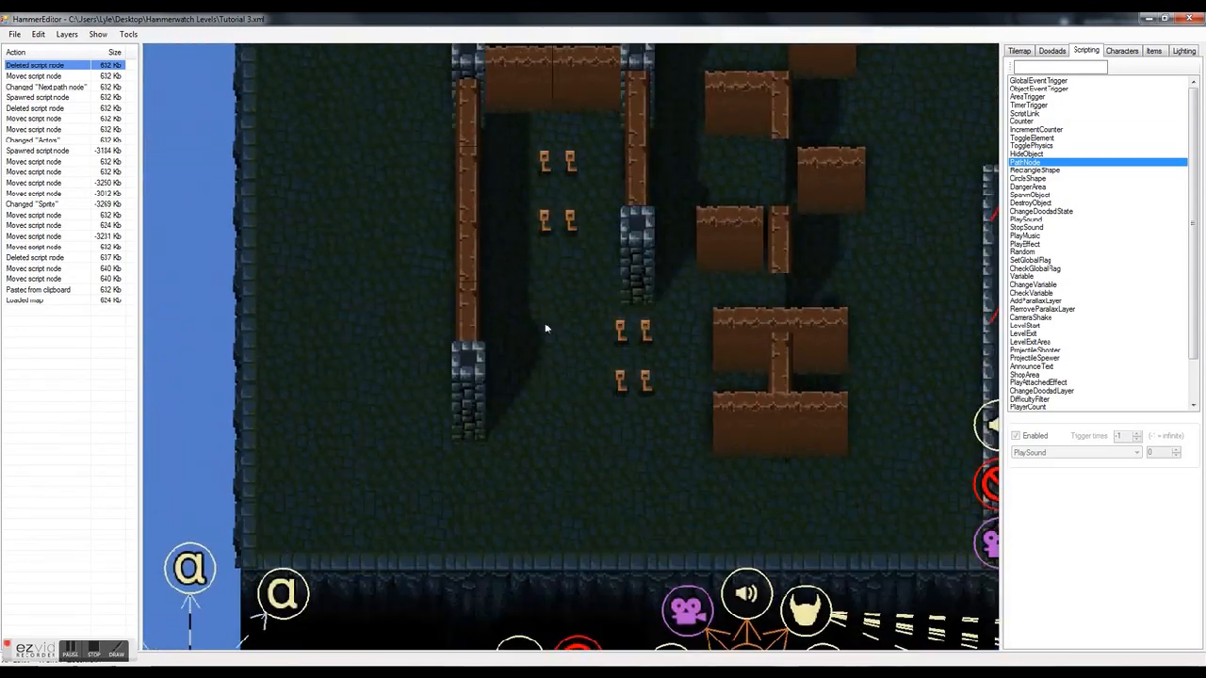
Switch to editing items and inspect the bronze keys inside the pillared door enclosure
left_click(569, 181)
left_click_drag(583, 191, 667, 424)
scroll(667, 424, "up", 3)
left_click_drag(480, 136, 625, 229)
left_click(1153, 50)
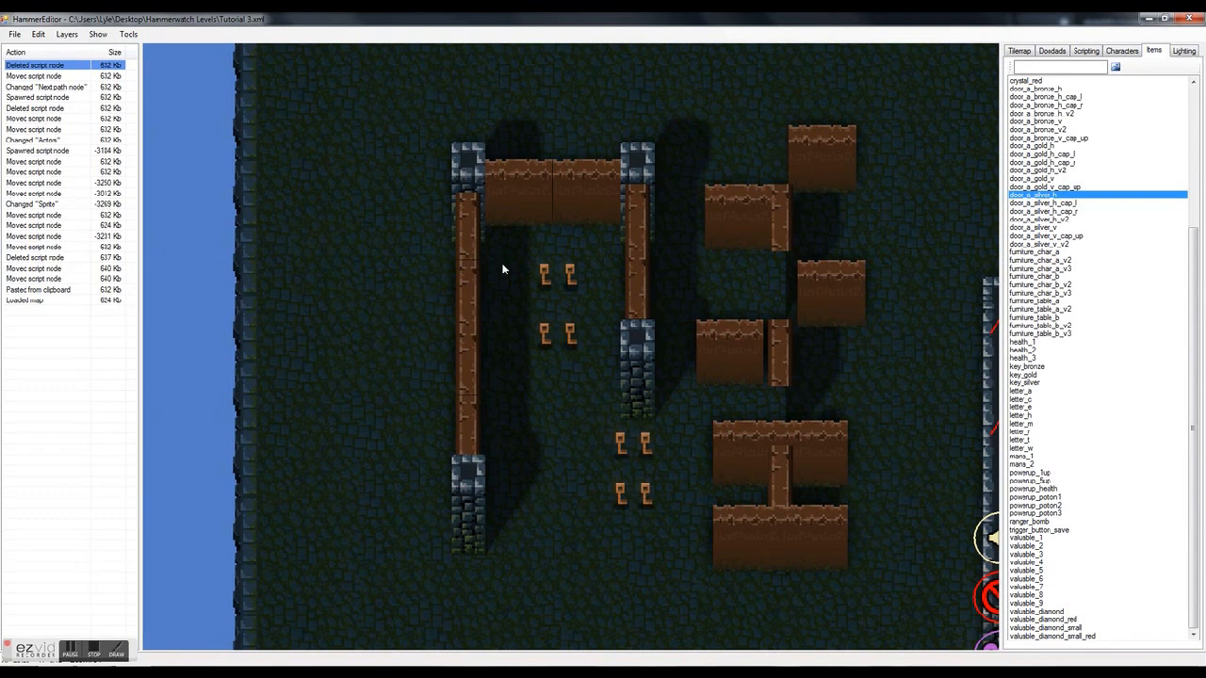
scroll(551, 337, "down", 1)
scroll(551, 336, "up", 2)
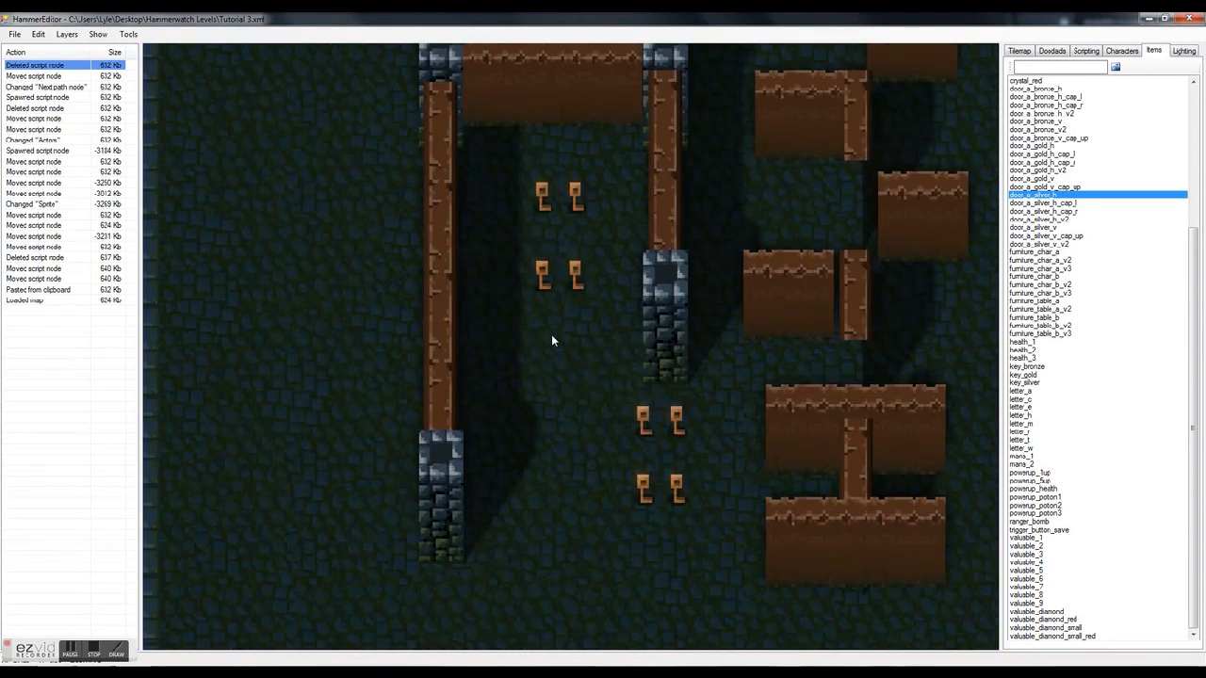
scroll(551, 336, "down", 1)
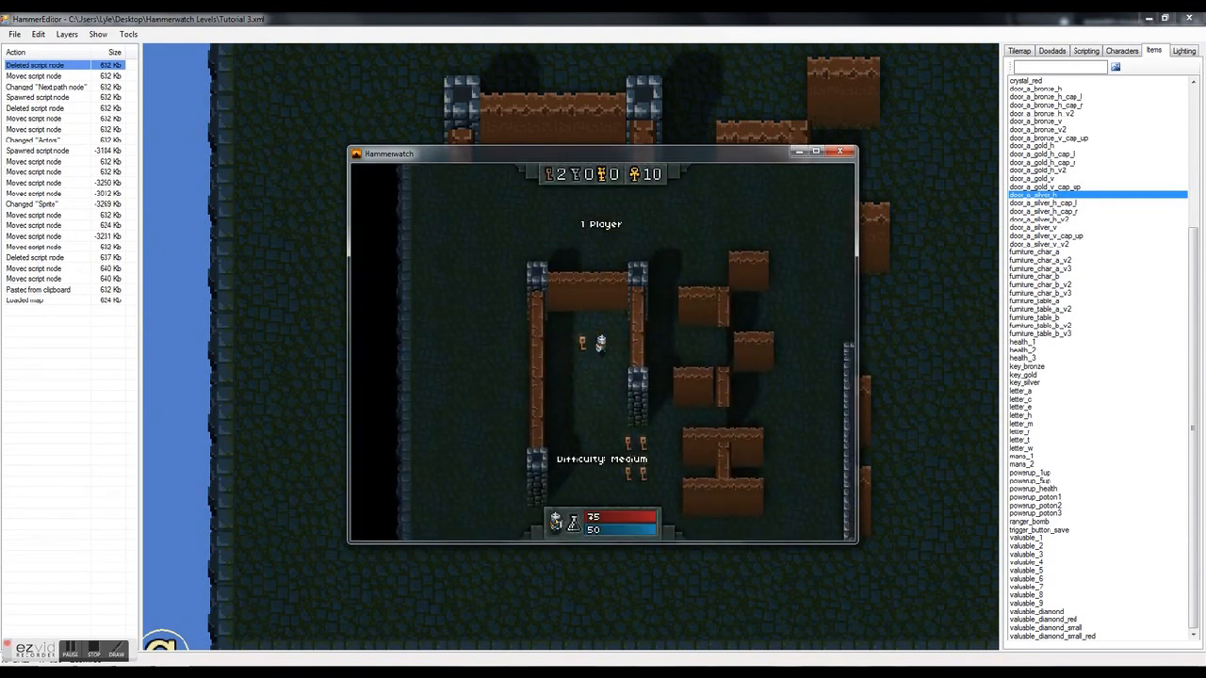
In the Hammerwatch test game, collect the remaining bronze keys and walk back inside the pillared door enclosure
key("Right")
key("Down")
key("Left")
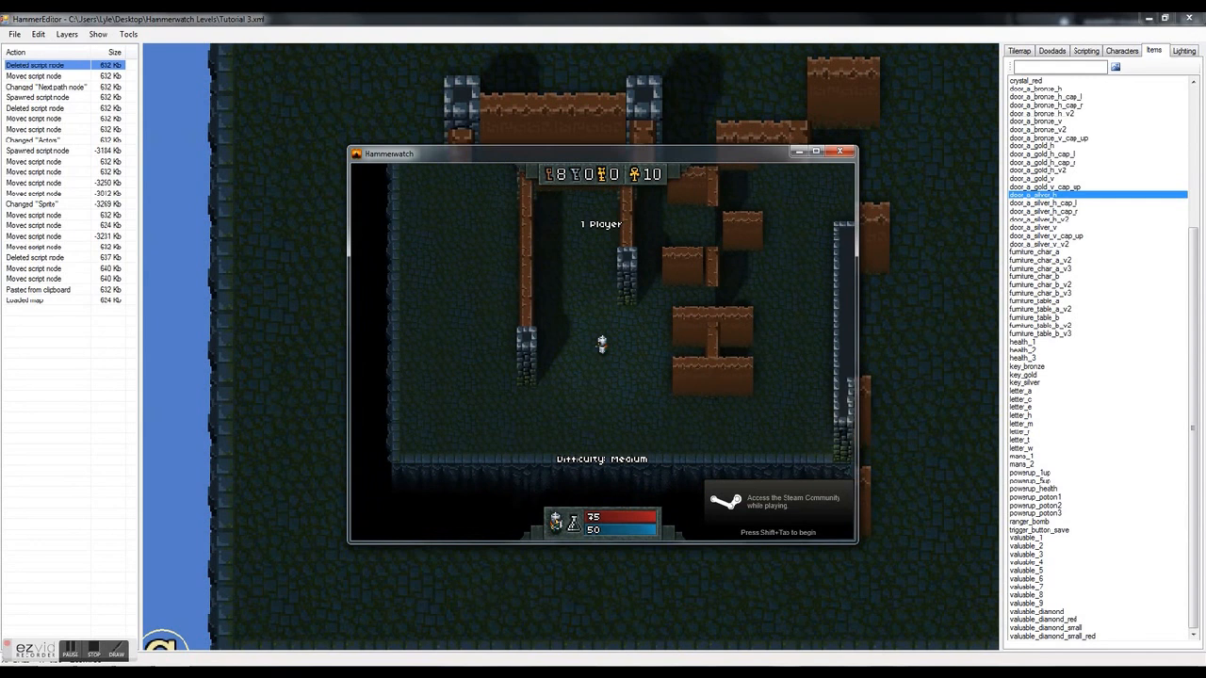
key("Up")
key("Up")
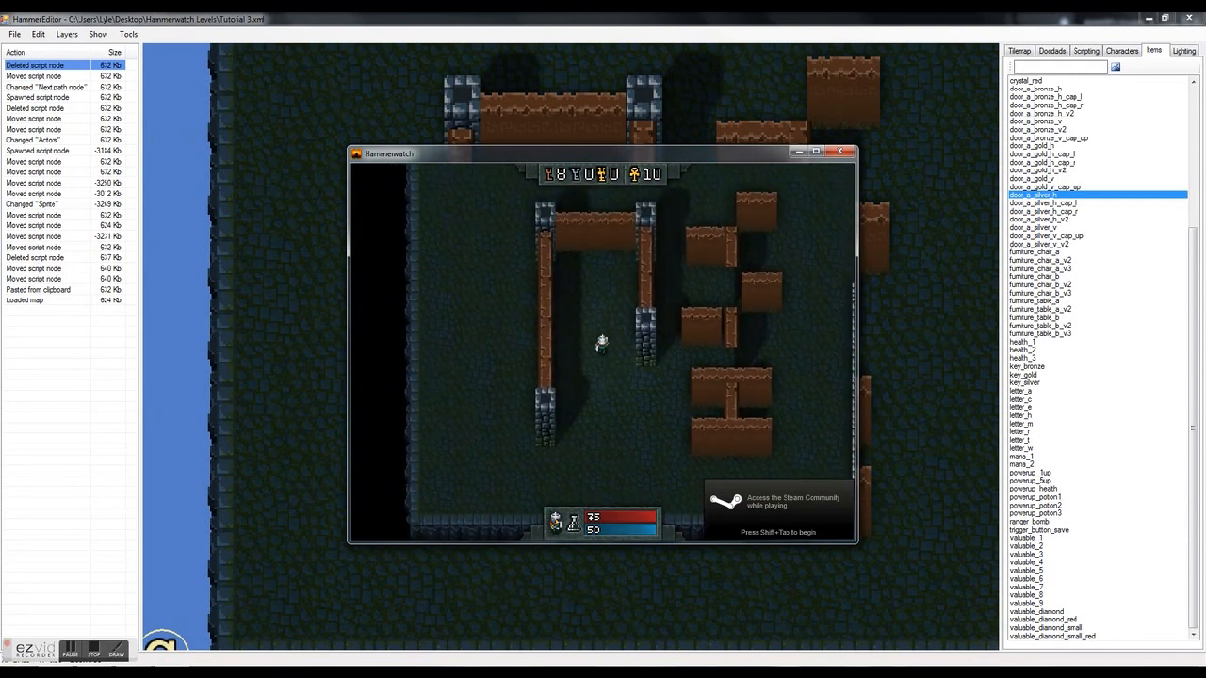
key("Up")
key("Left")
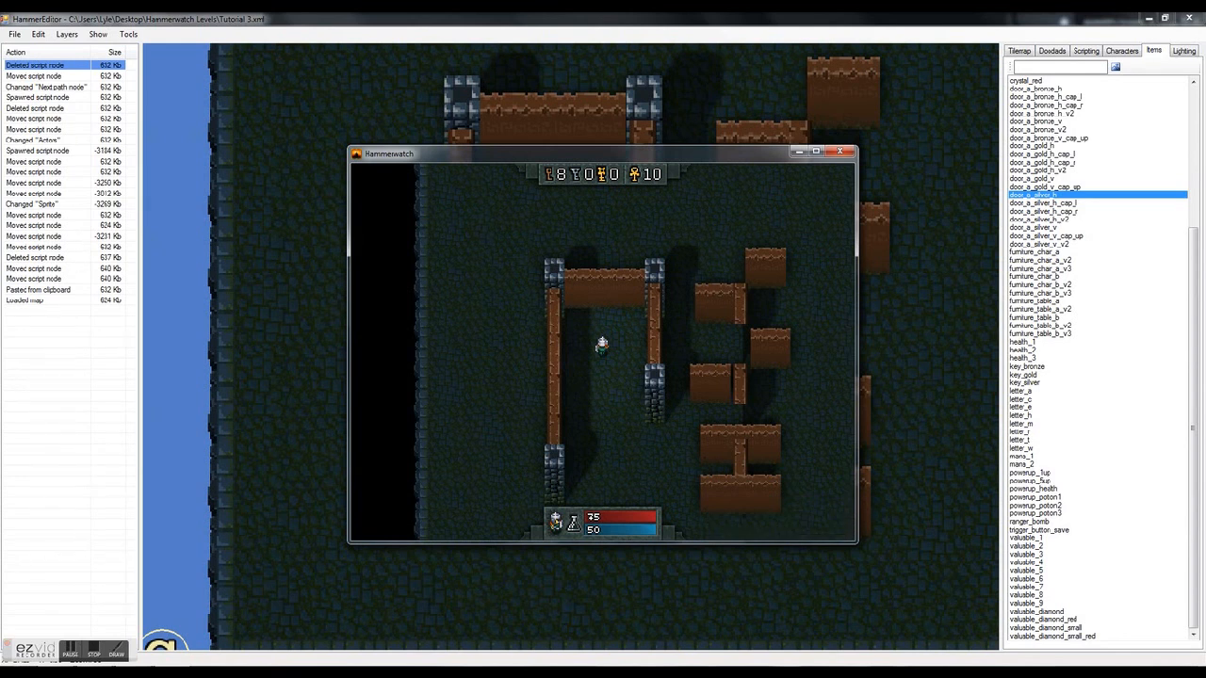
Unlock the north, west and east doors of the pillared enclosure with bronze keys
key("Up")
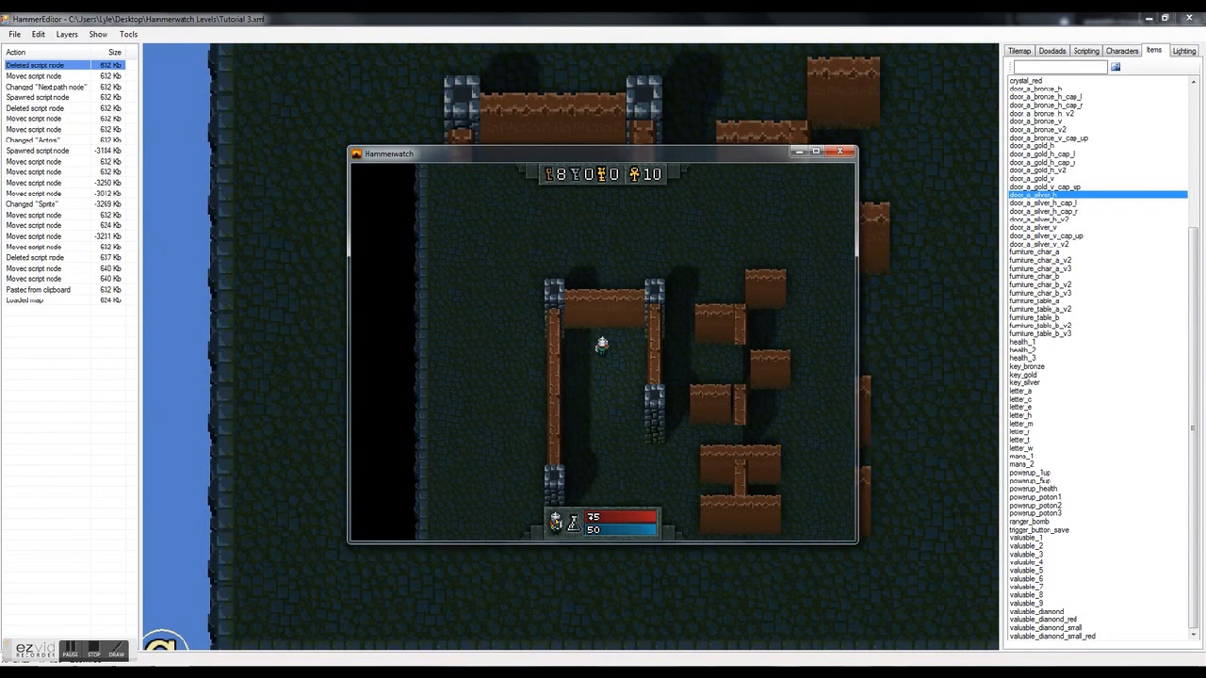
key("Up")
key("Down")
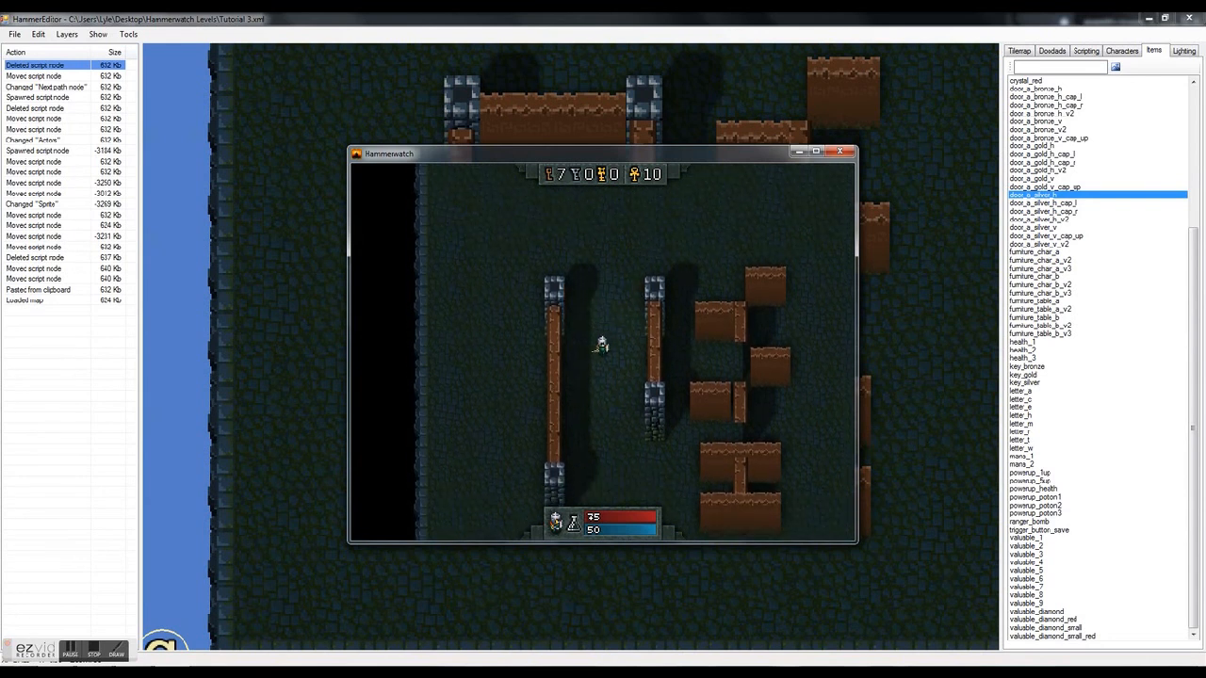
key("Left")
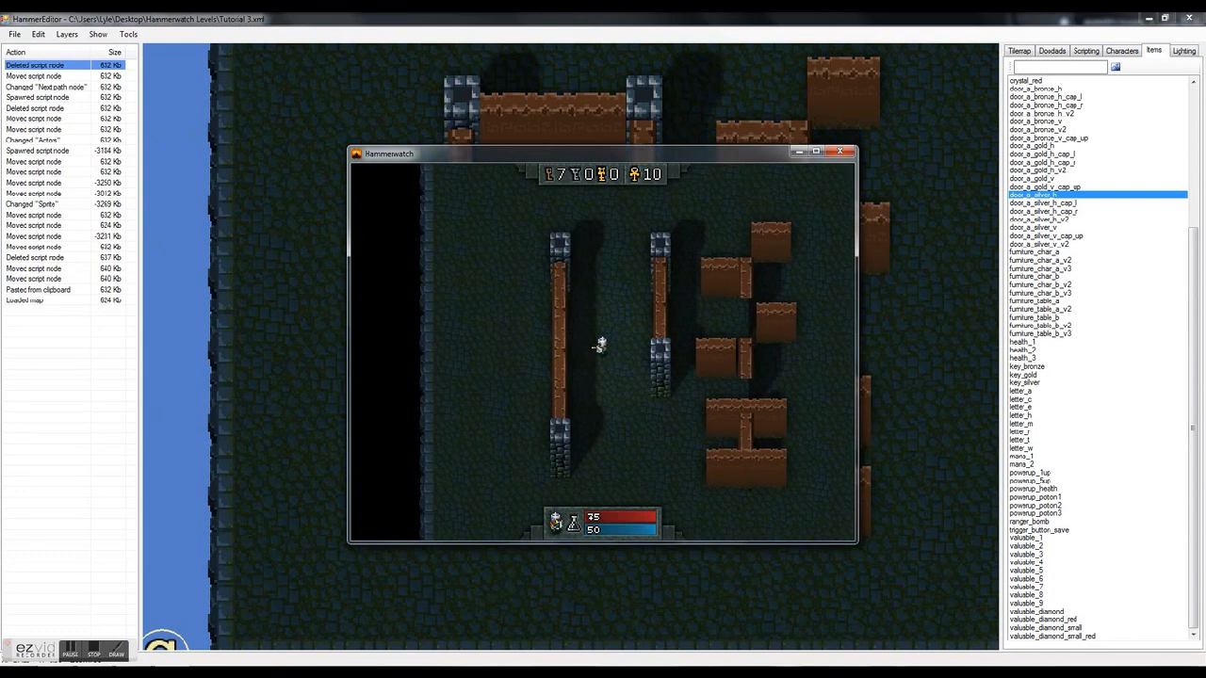
key("Left")
key("Right")
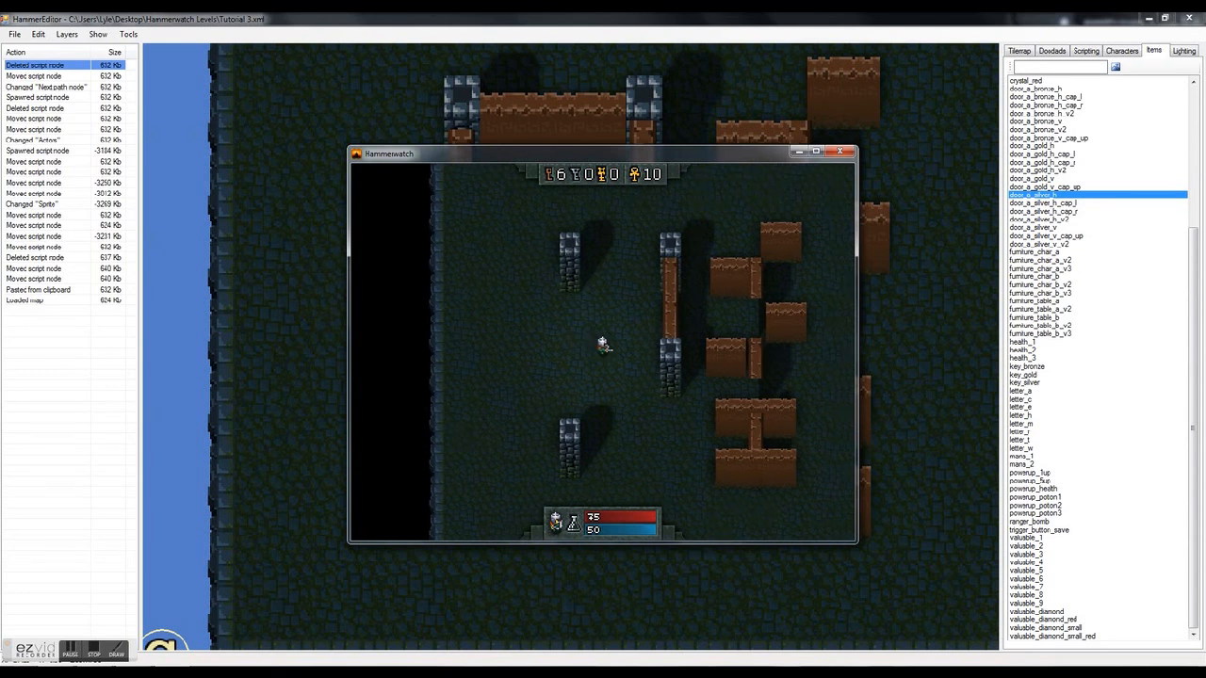
key("Down")
key("Up")
key("Right")
key("Right")
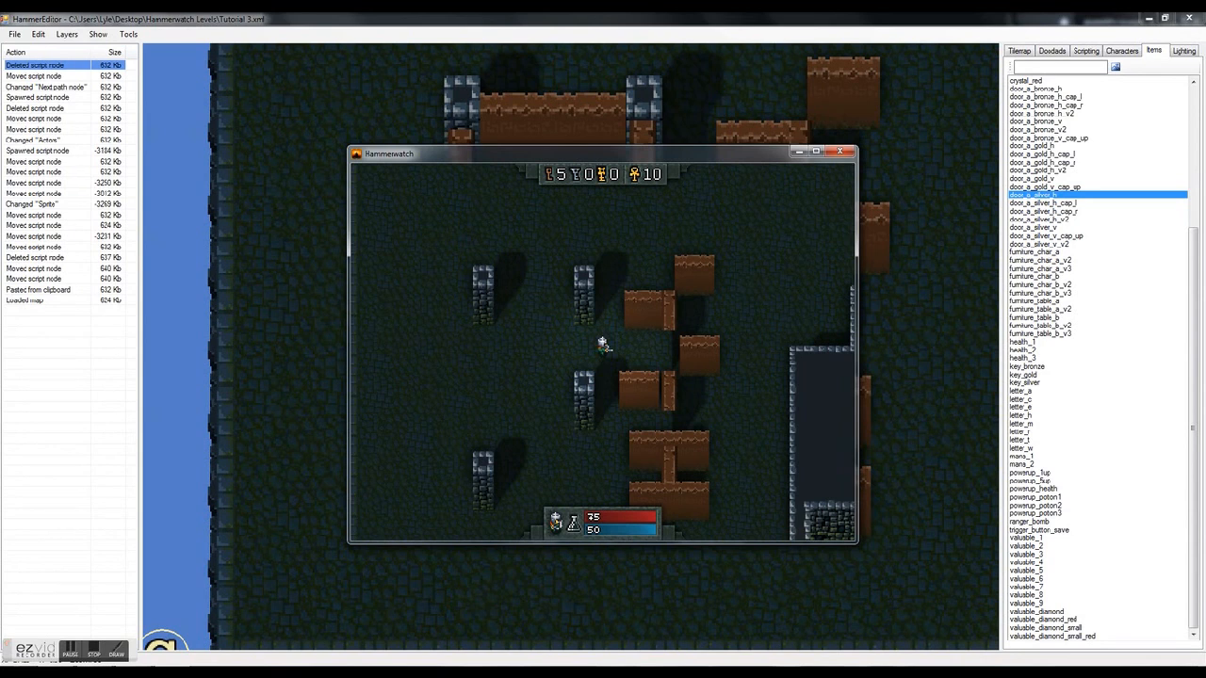
Unlock the freestanding bronze door groups east of the pillars, from the northernmost pieces to the H-shaped group
key("Right")
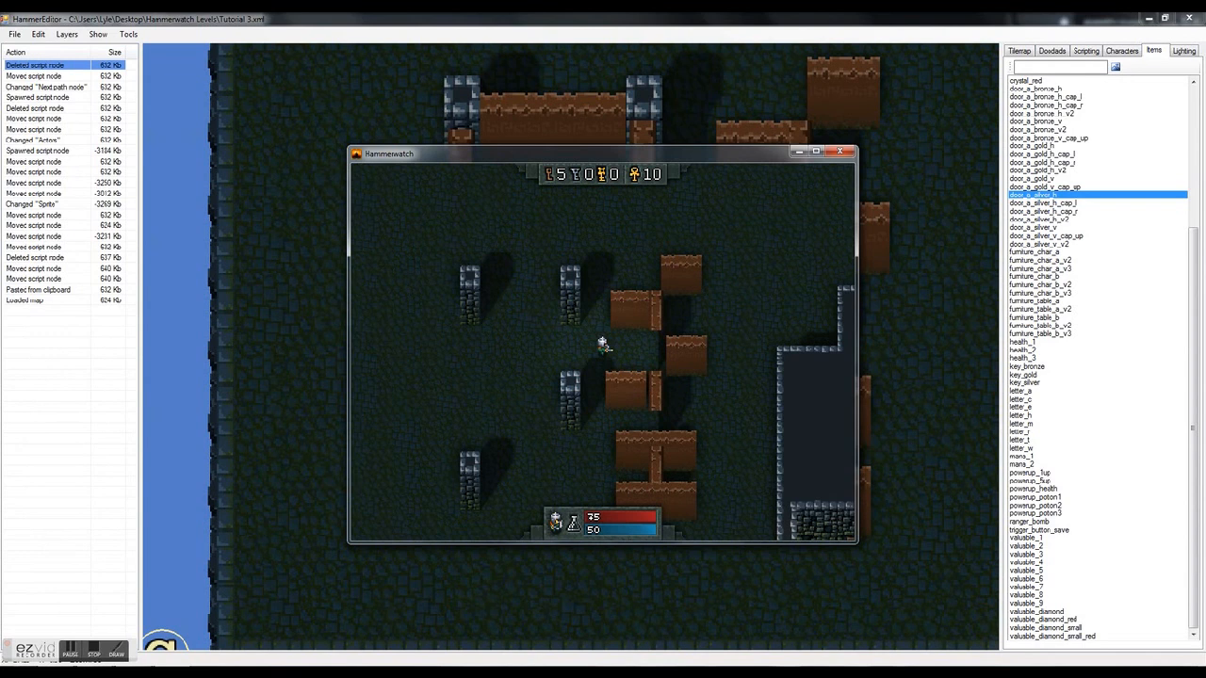
key("Right")
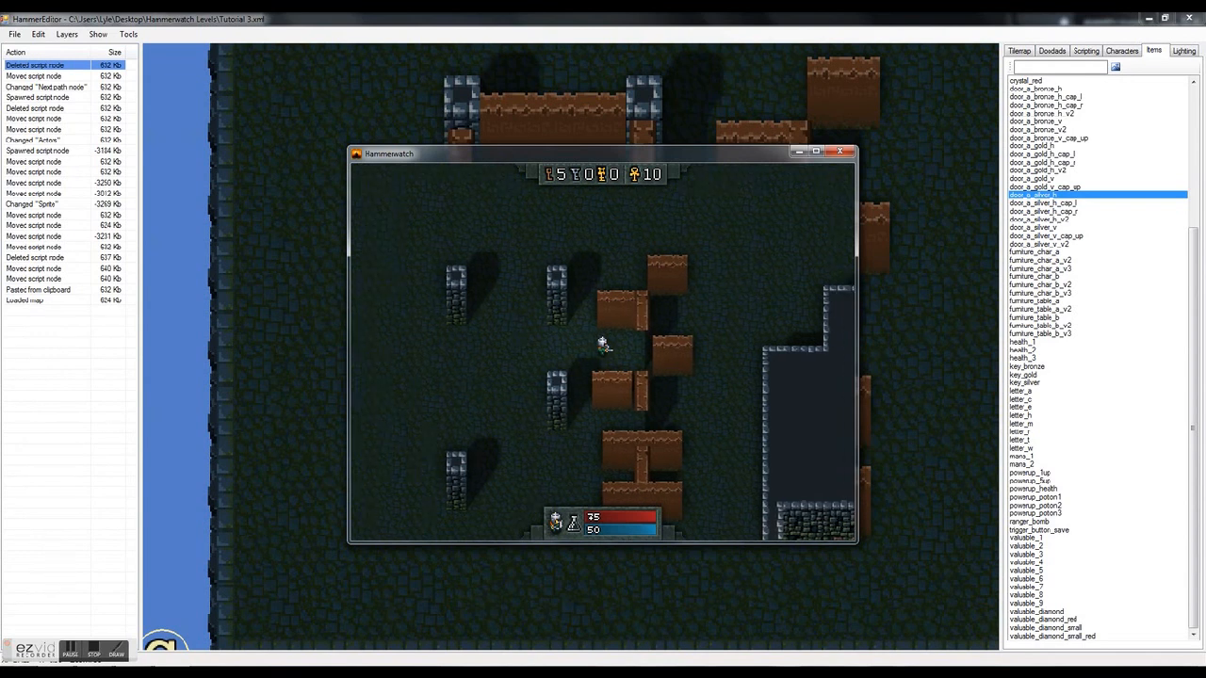
key("Up")
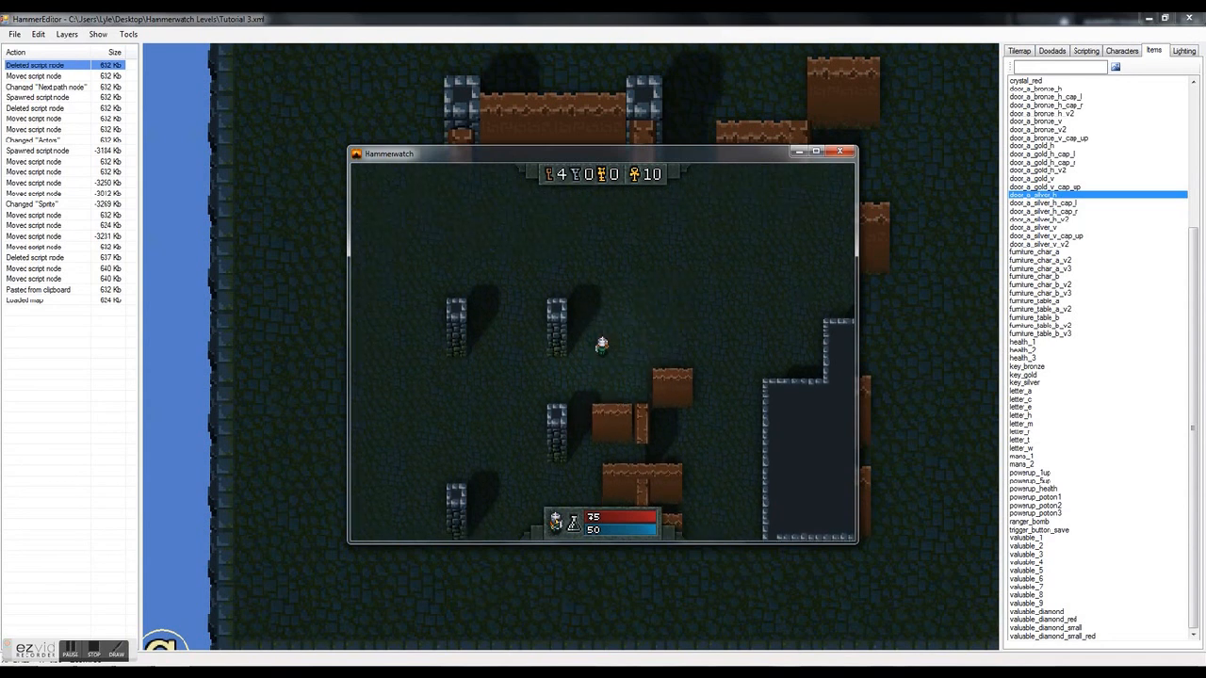
key("Down")
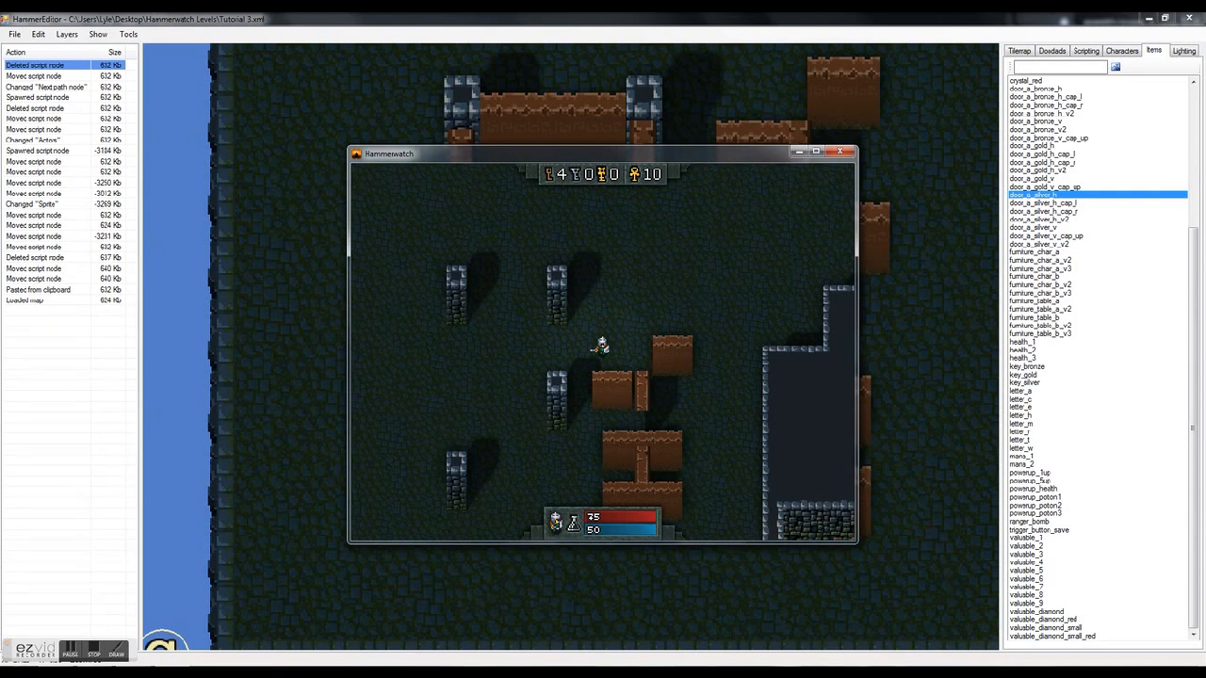
key("Down")
key("Right")
key("Up")
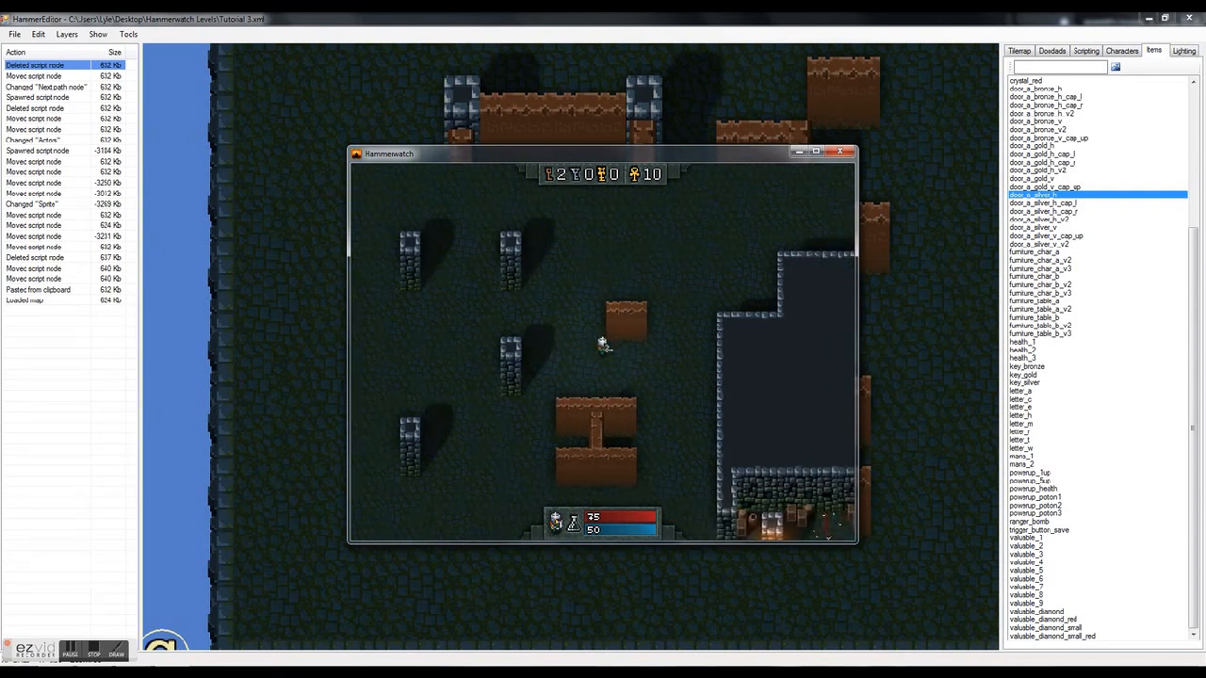
key("Down")
key("Left")
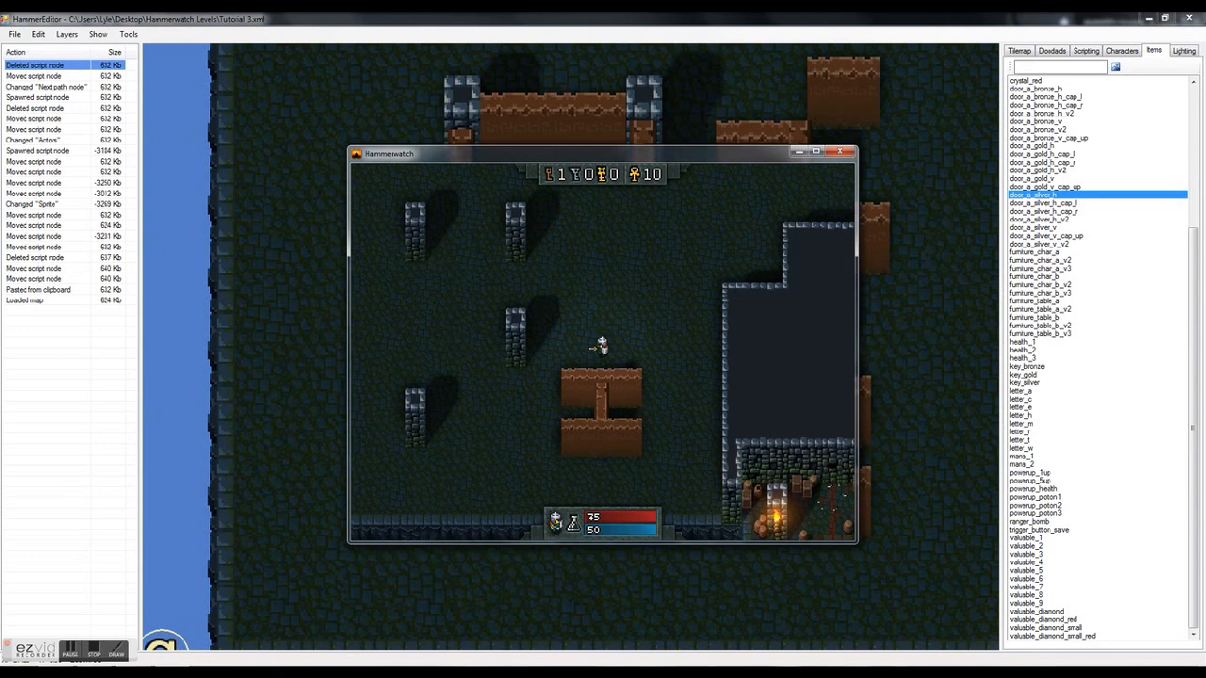
key("Down")
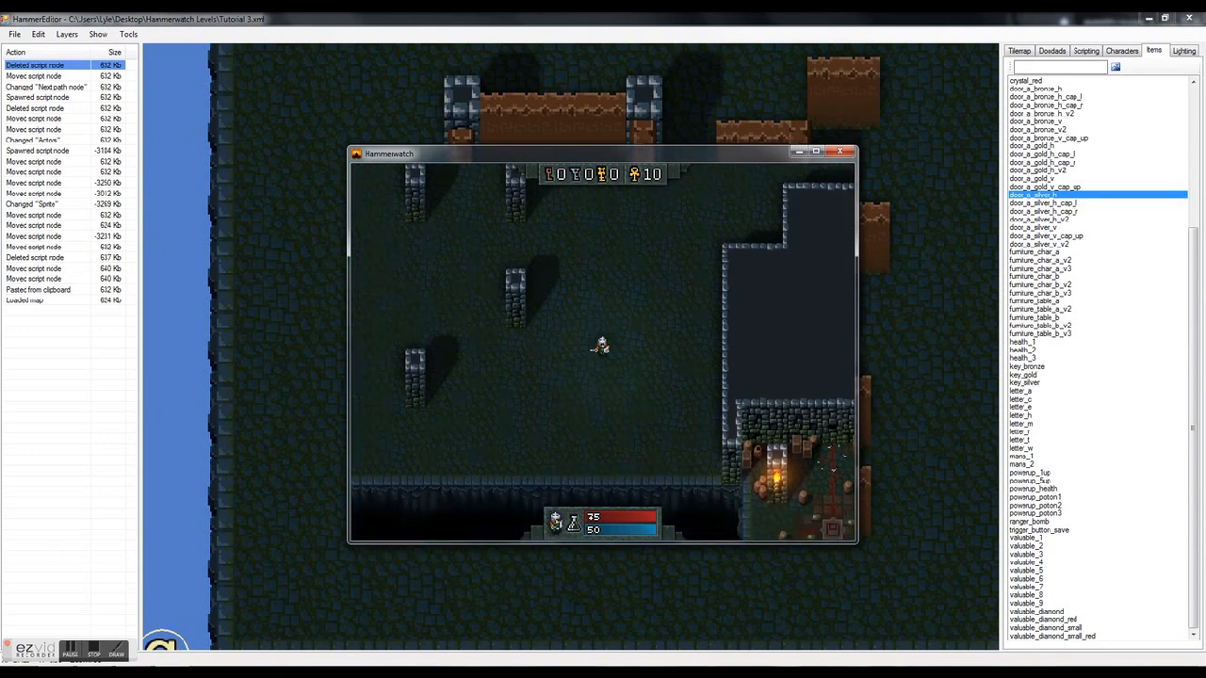
Leave the test level and close the Hammerwatch game to return to HammerEditor
key("Escape")
left_click(607, 378)
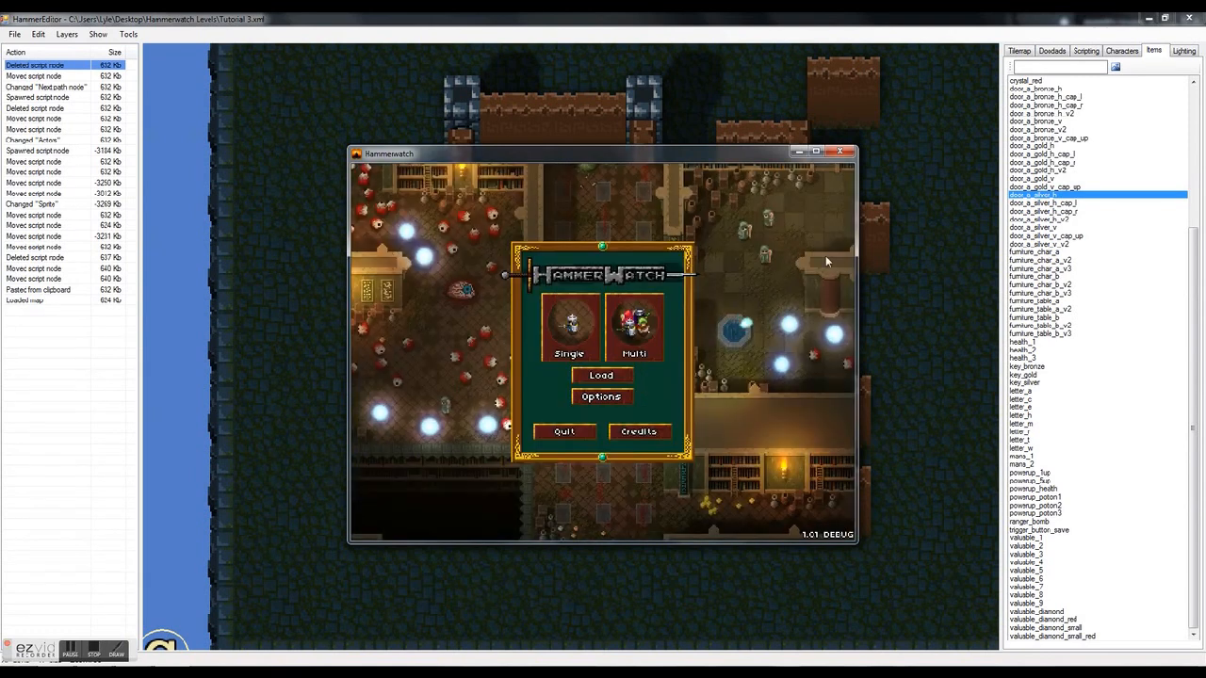
left_click(840, 151)
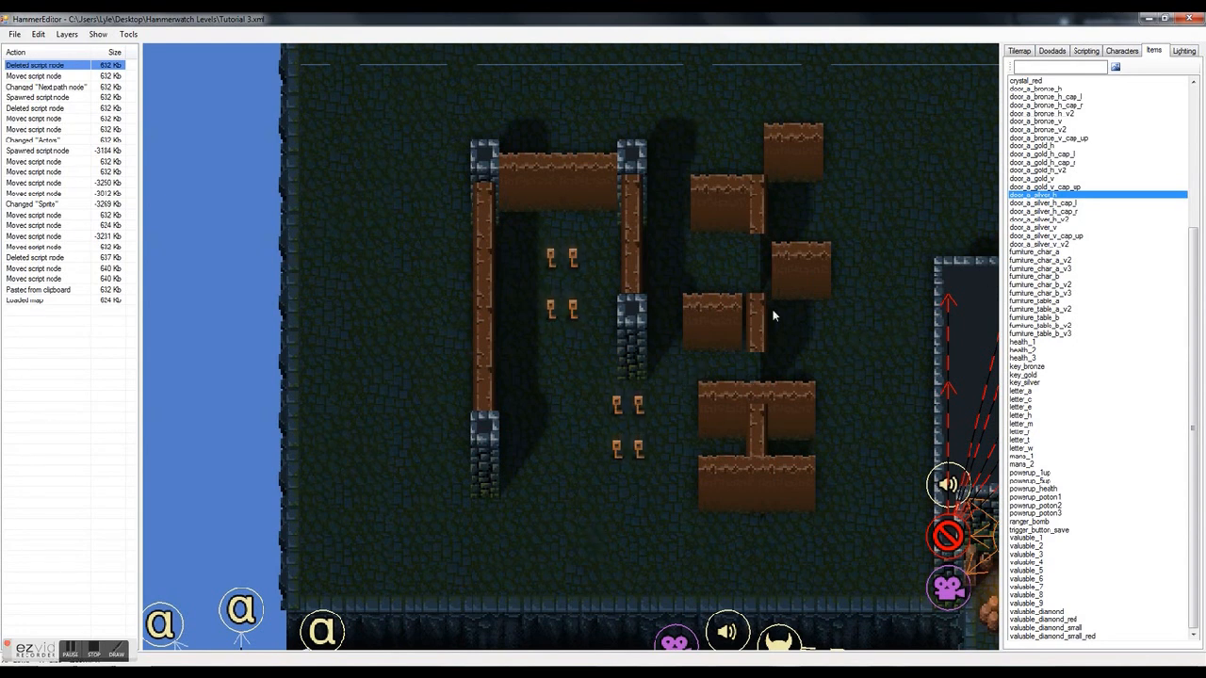
Select the detached bronze door pieces east of the pillars and examine up close how their edges touch or leave gaps
left_click_drag(869, 219, 708, 351)
left_click(867, 134)
left_click_drag(889, 121, 641, 376)
key("d")
left_click_drag(810, 138, 633, 363)
key("w")
scroll(691, 278, "up", 5)
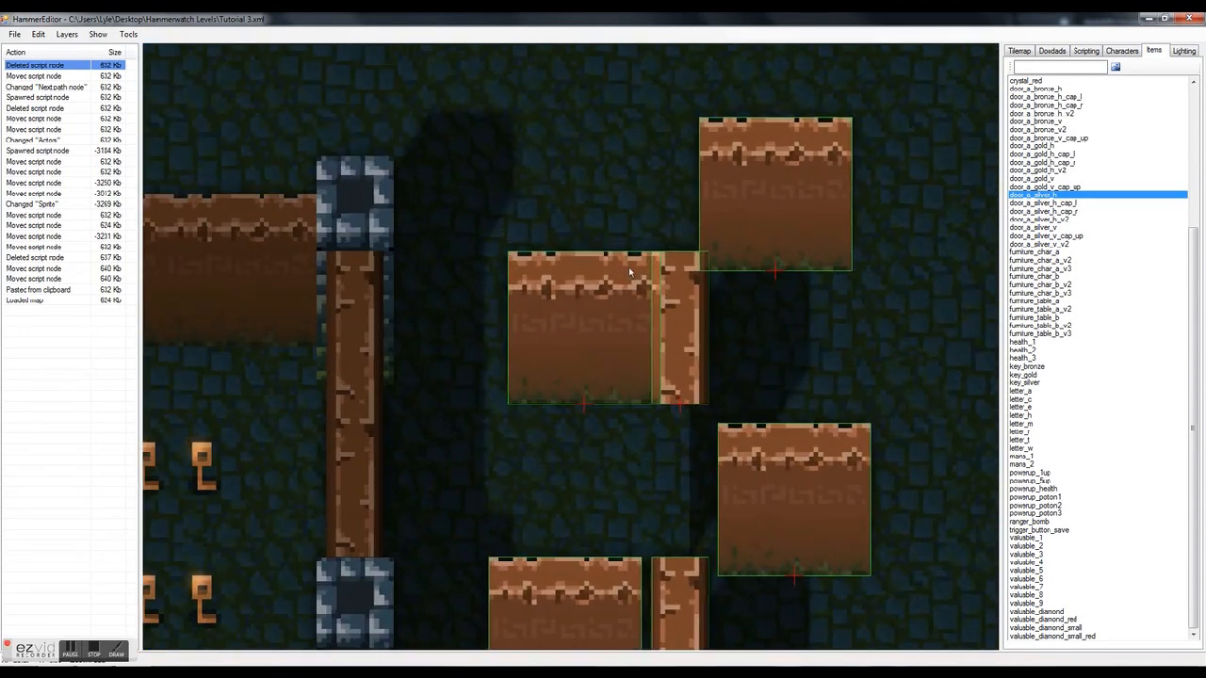
key("s")
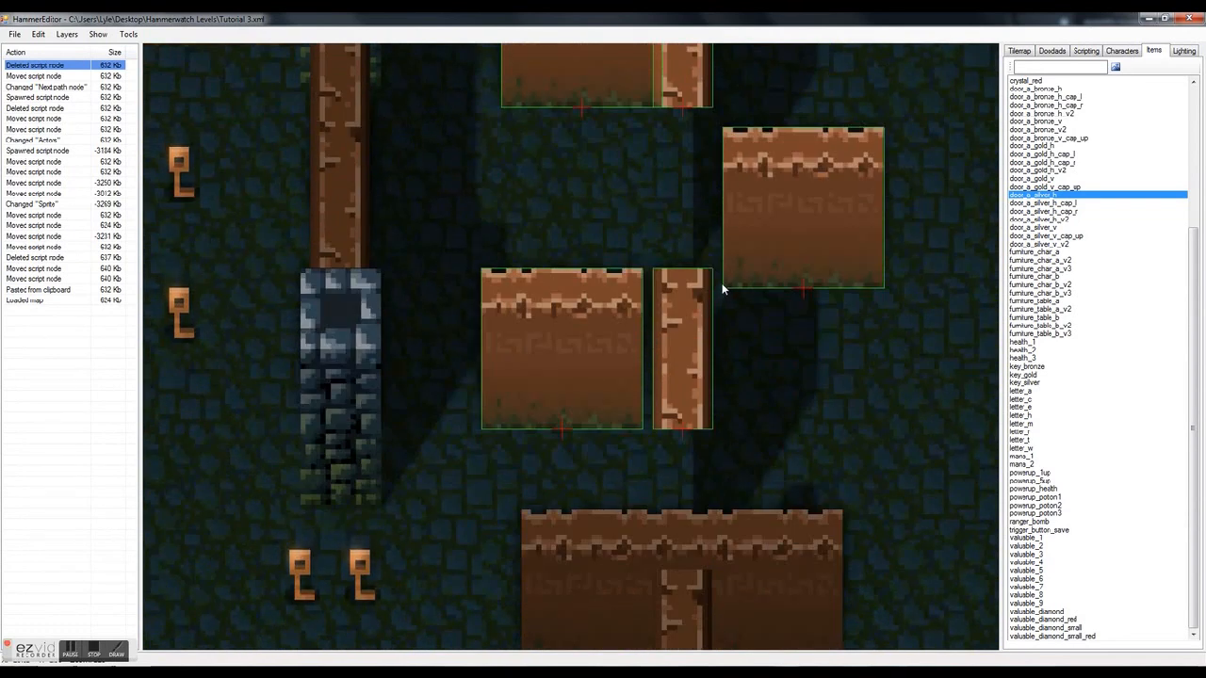
key("w")
key("w")
key("s")
Move the selected bronze door pieces slightly south, closer to the H-shaped group, and clear the selection
left_click_drag(604, 184, 603, 222)
left_click(603, 222)
scroll(603, 222, "down", 8)
key("s")
key("w")
left_click_drag(594, 103, 777, 377)
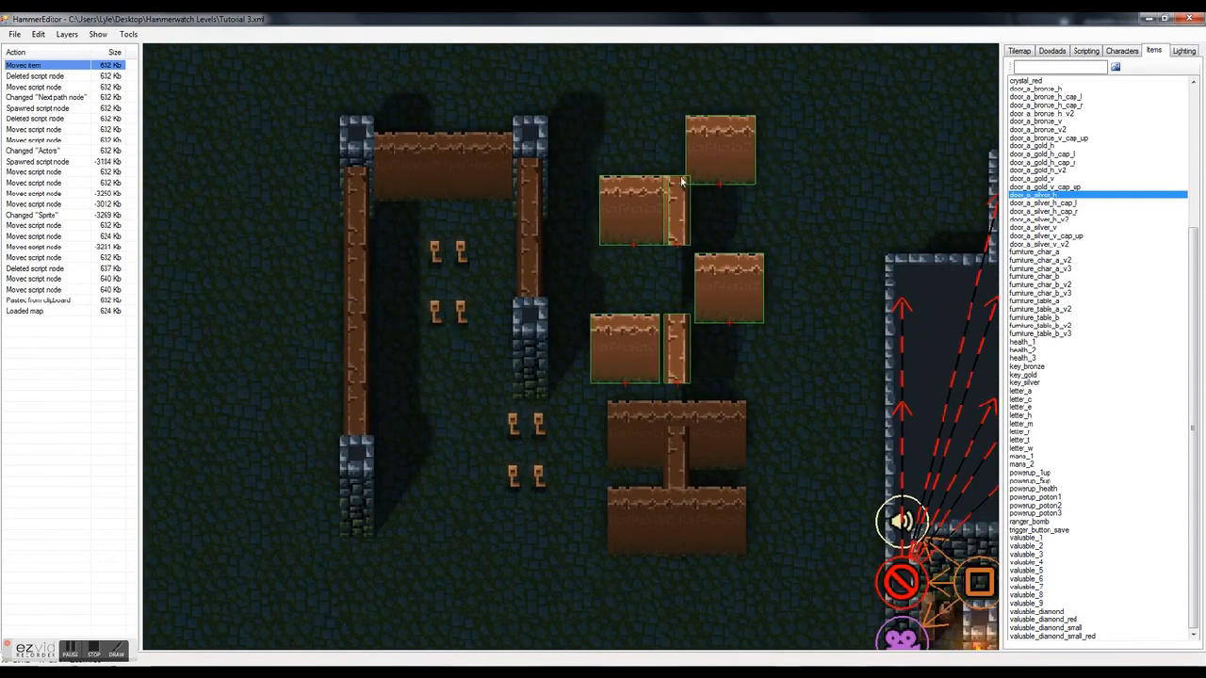
left_click(841, 233)
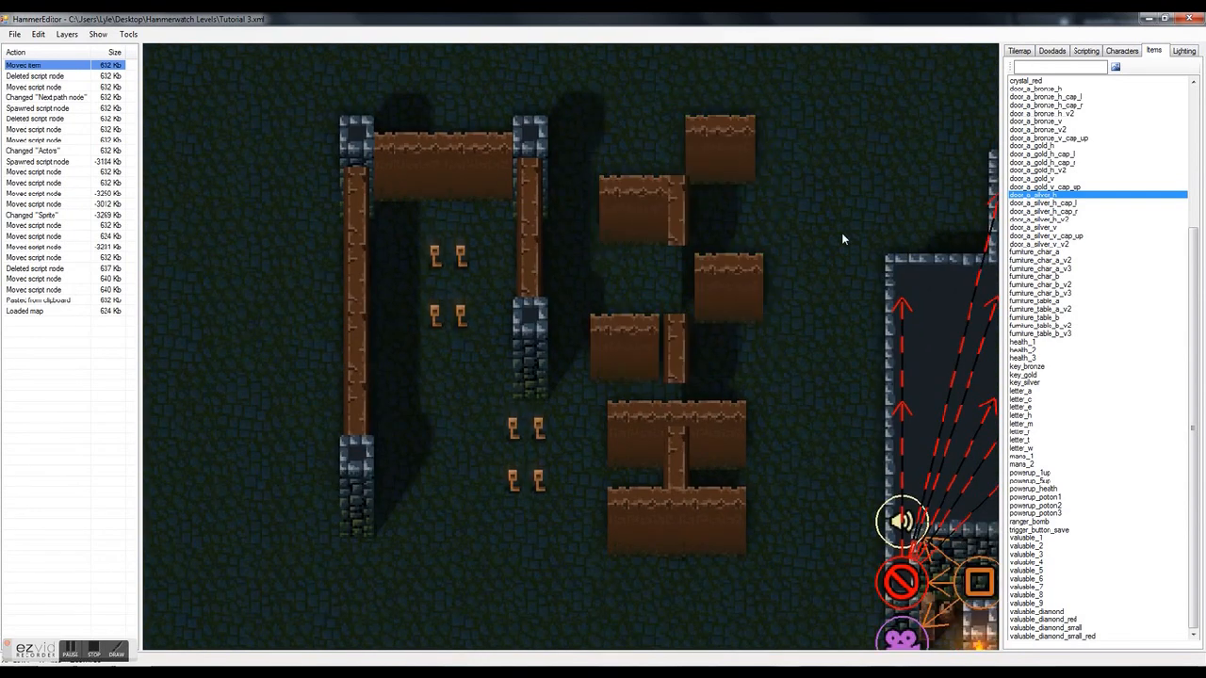
Move the area trigger and its DestroyObject, PlaySound and CameraShake nodes west, outside the wall of the dark hidden room
key("s")
key("d")
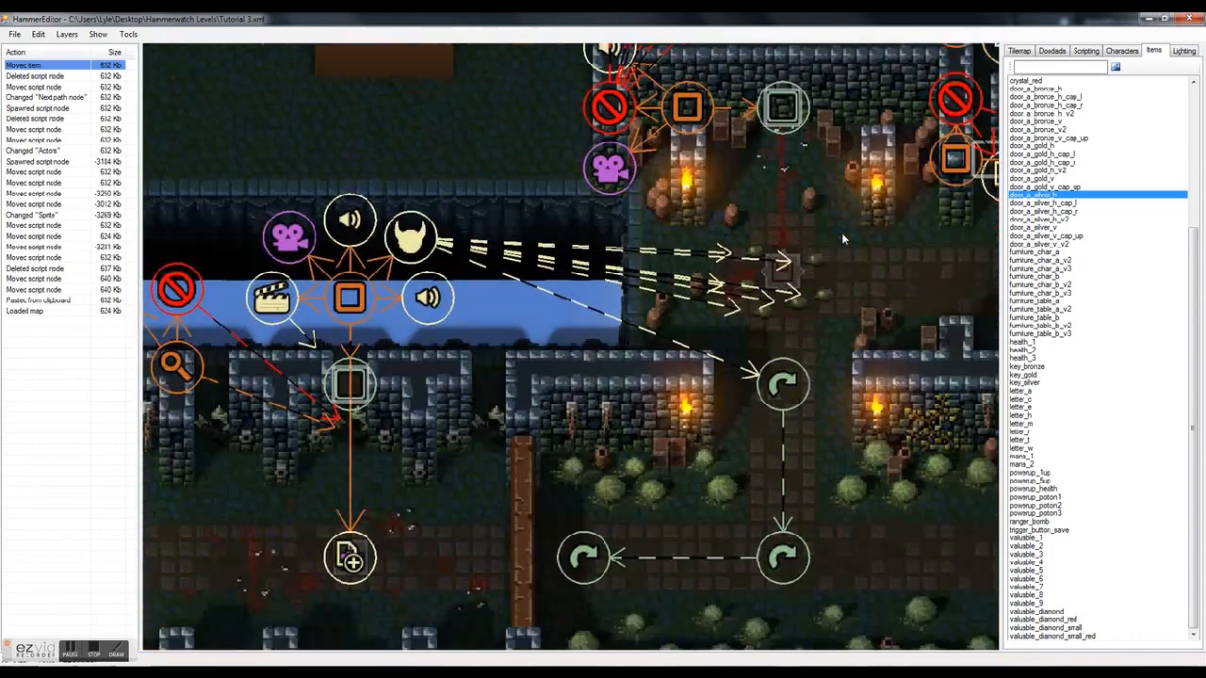
key("w")
key("w")
left_click_drag(379, 350, 572, 473)
left_click(573, 473)
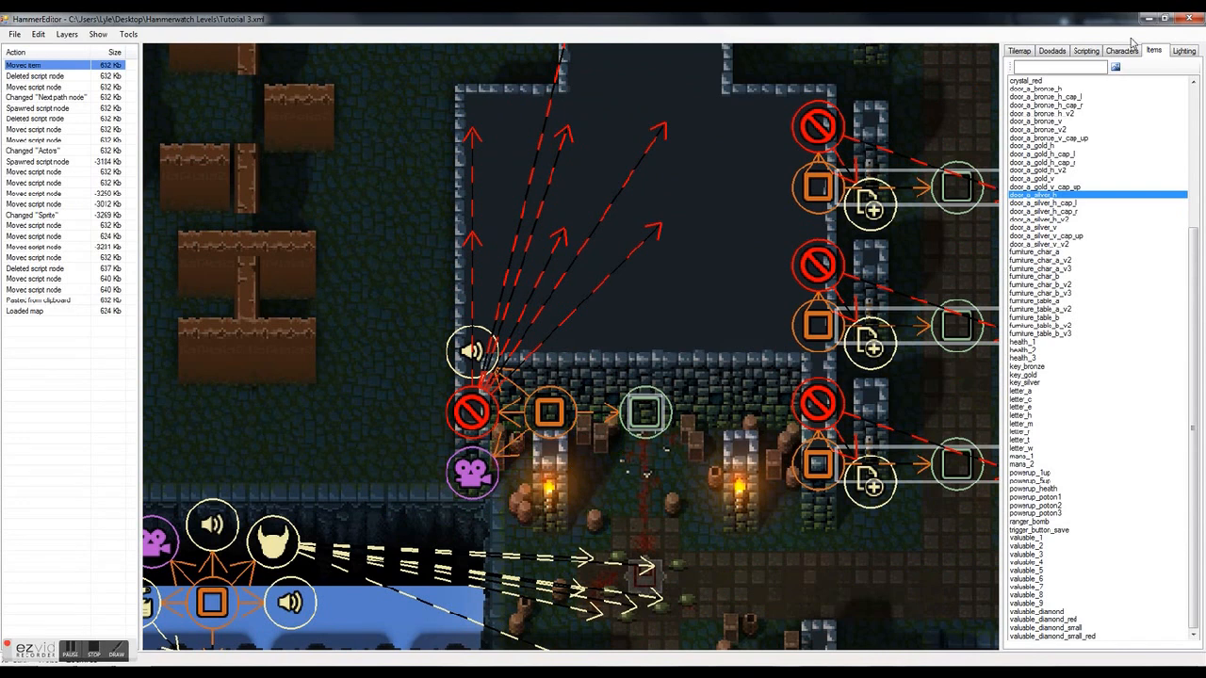
left_click(1085, 51)
left_click_drag(449, 334, 556, 481)
left_click_drag(417, 387, 541, 478)
left_click_drag(410, 475, 556, 328)
left_click_drag(547, 414, 451, 399)
scroll(656, 474, "down", 1)
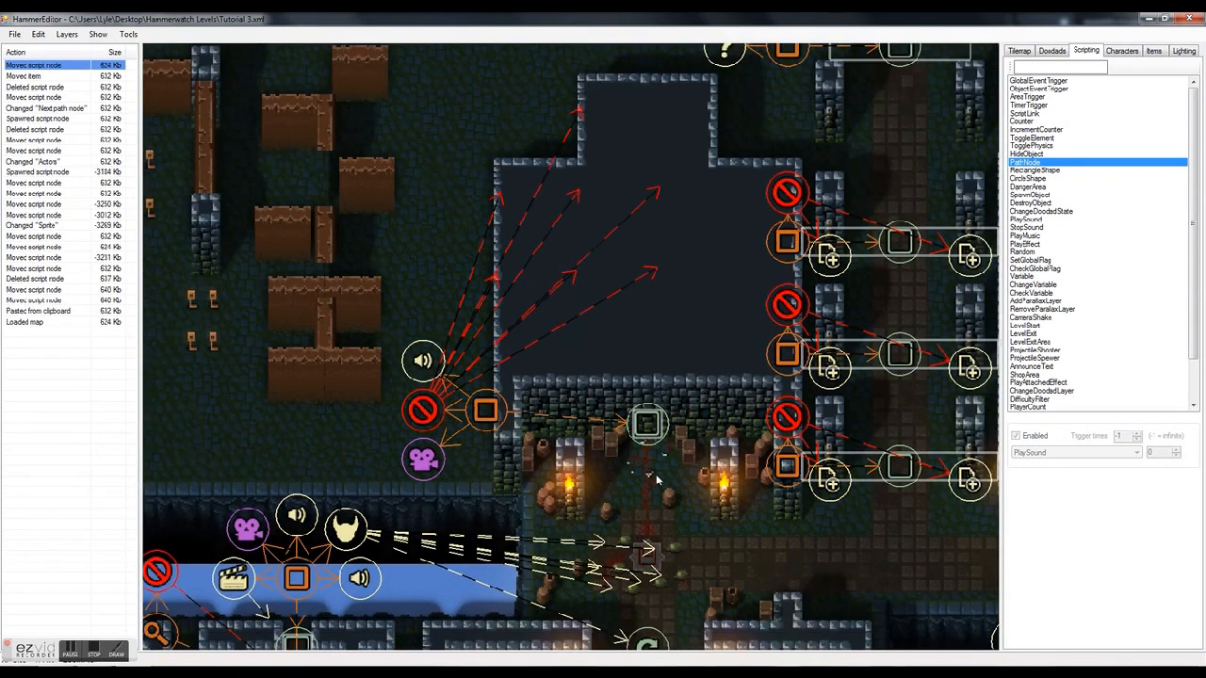
scroll(655, 474, "down", 1)
left_click(1059, 53)
left_click(617, 217)
left_click(488, 166)
left_click_drag(514, 158, 701, 324)
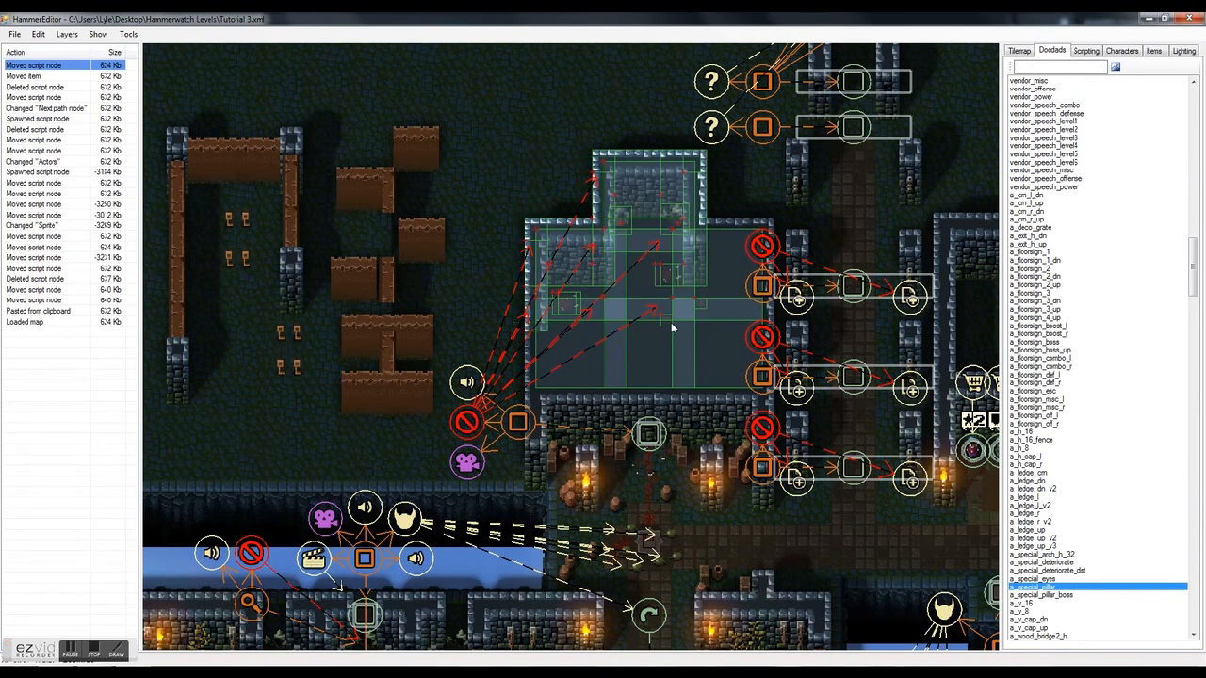
key("Delete")
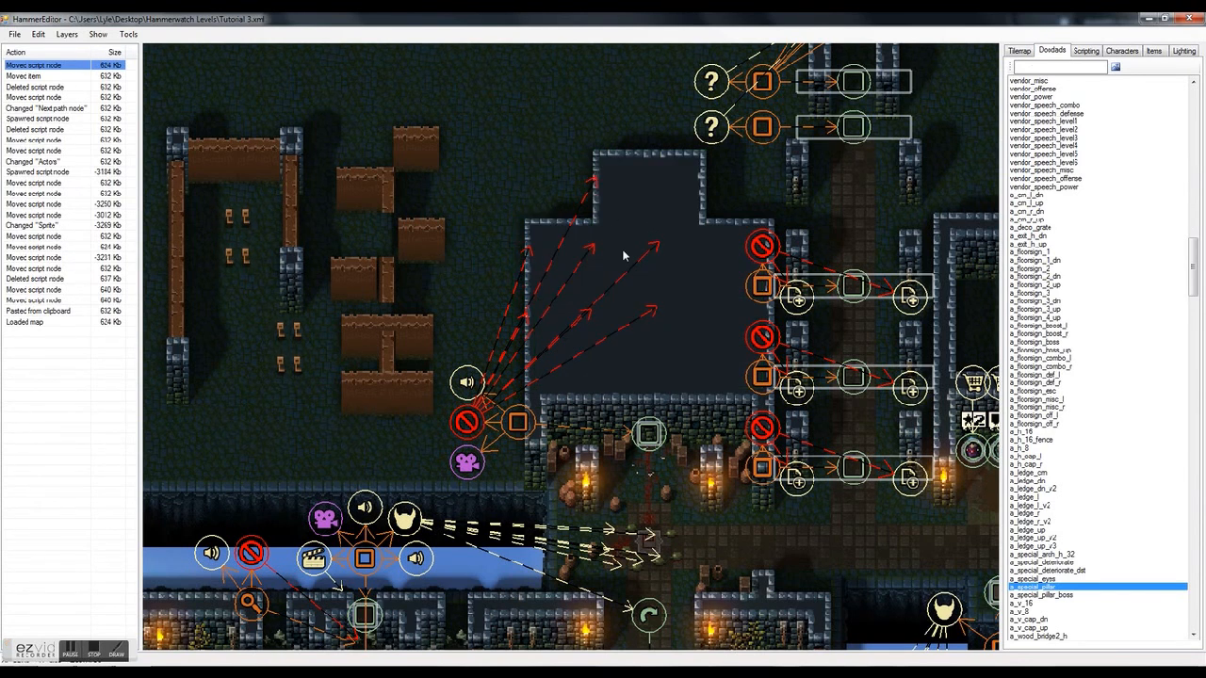
Move the dark cover doodads northwest, off the hidden room, to uncover its contents
left_click(583, 277, "shift")
left_click(585, 336, "shift")
left_click(646, 276, "shift")
left_click(649, 348, "shift")
left_click(713, 343, "shift")
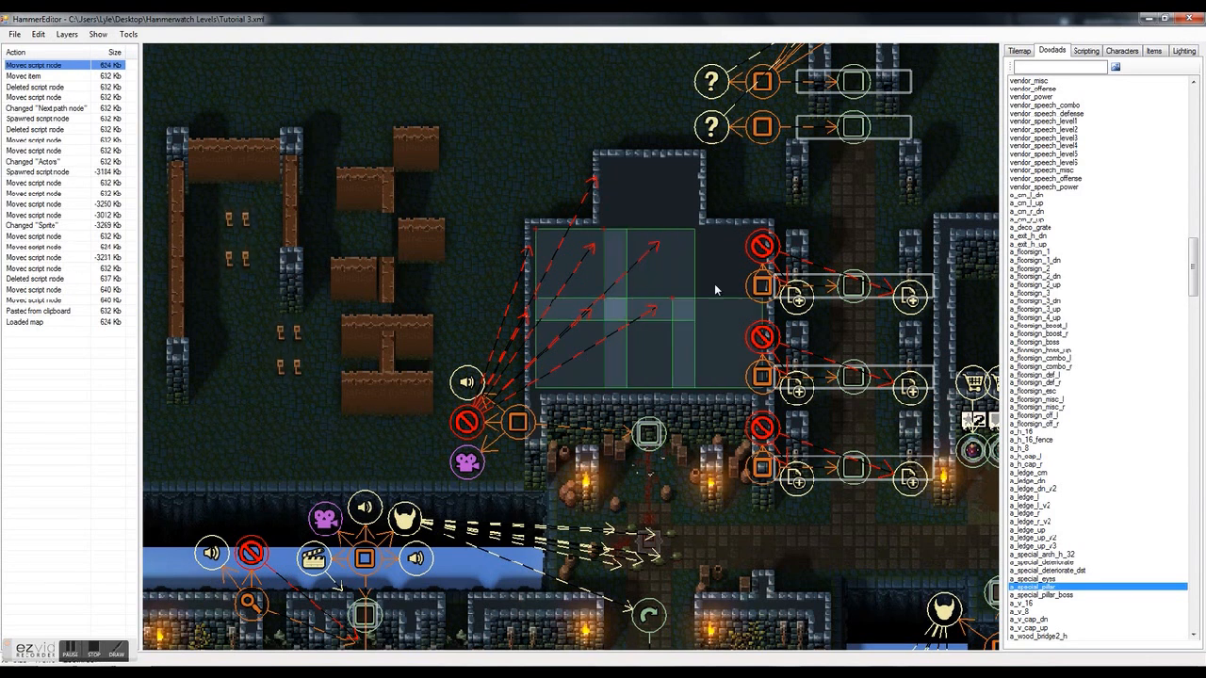
left_click_drag(646, 251, 471, 85)
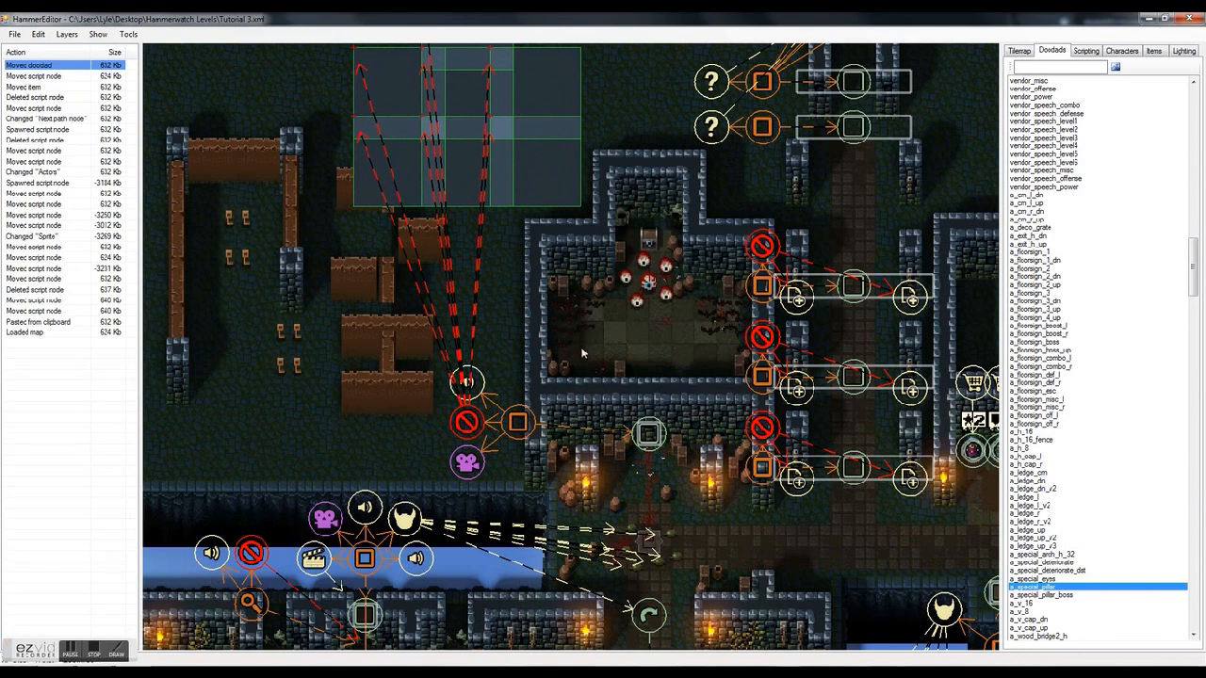
left_click_drag(526, 150, 704, 335)
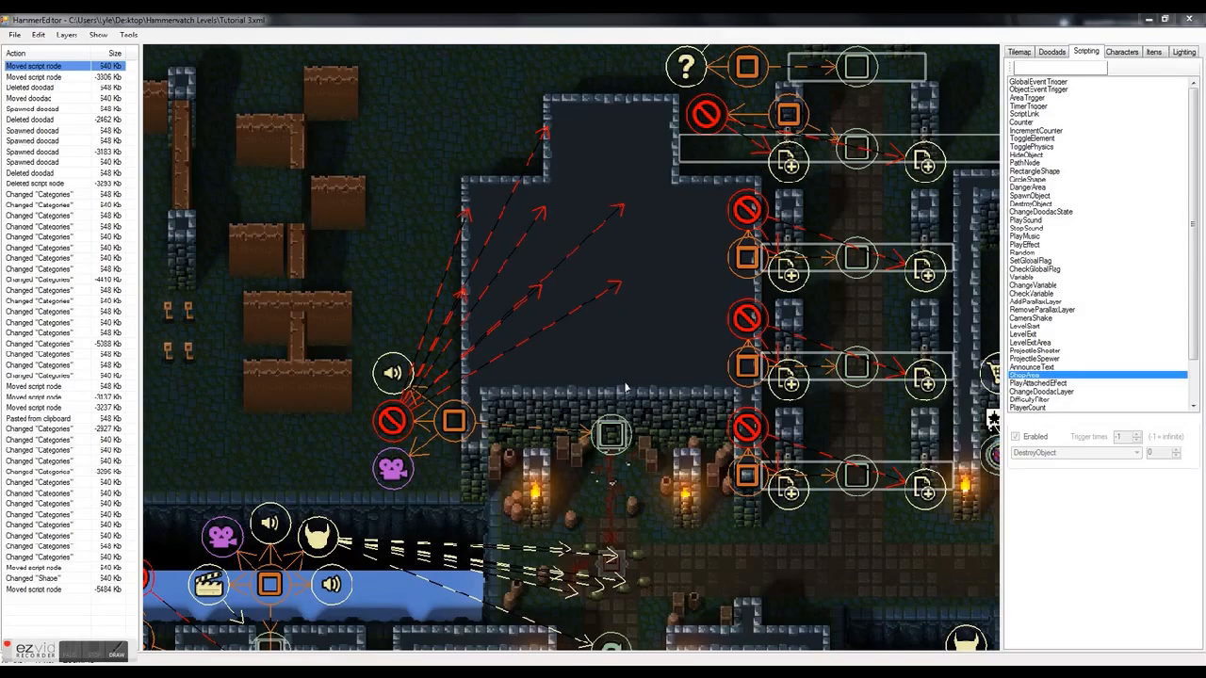
Inspect the settings of the PlaySound and CameraShake nodes just west of the hidden room, and clear the selection
middle_click_drag(591, 465, 657, 309)
scroll(657, 309, "up", 2)
scroll(668, 283, "down", 1)
key("Up")
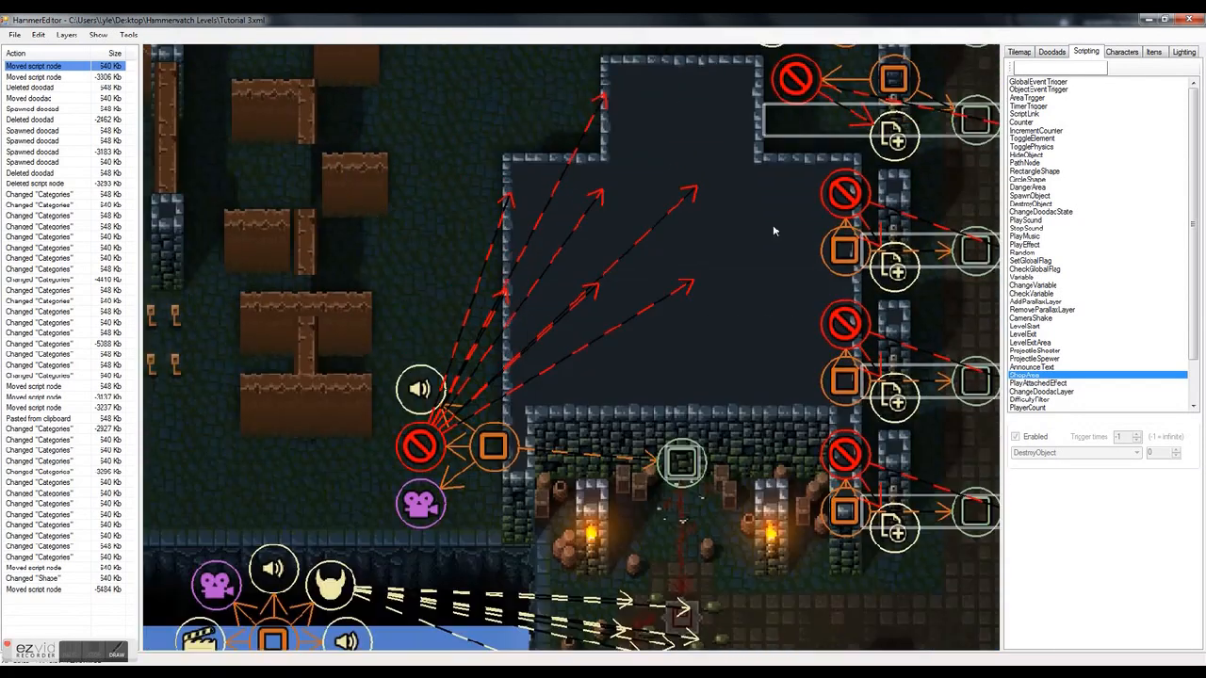
key("Left")
key("Down")
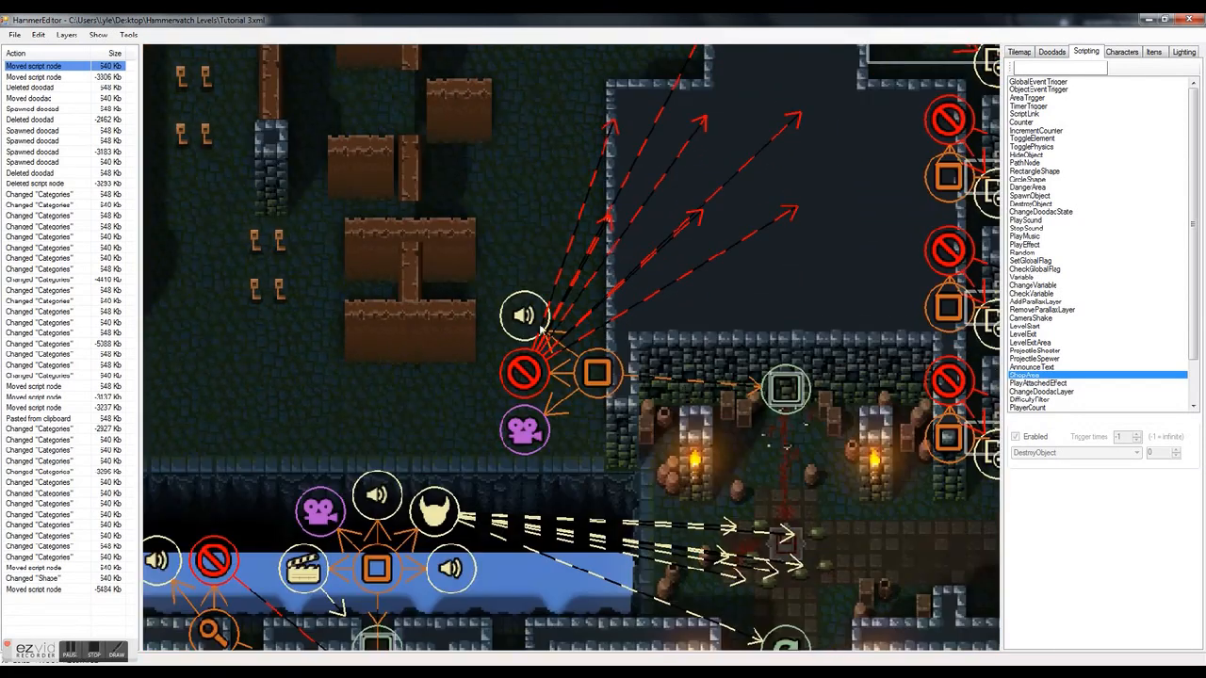
left_click(526, 318)
left_click(1066, 504)
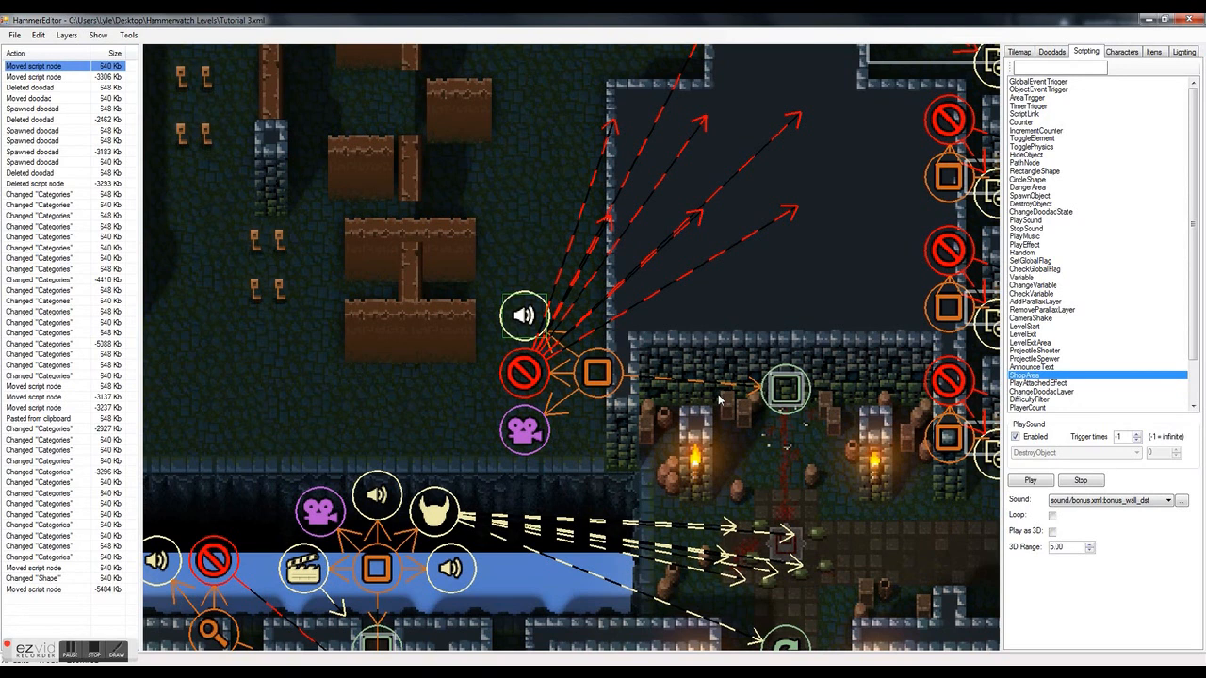
left_click(512, 435)
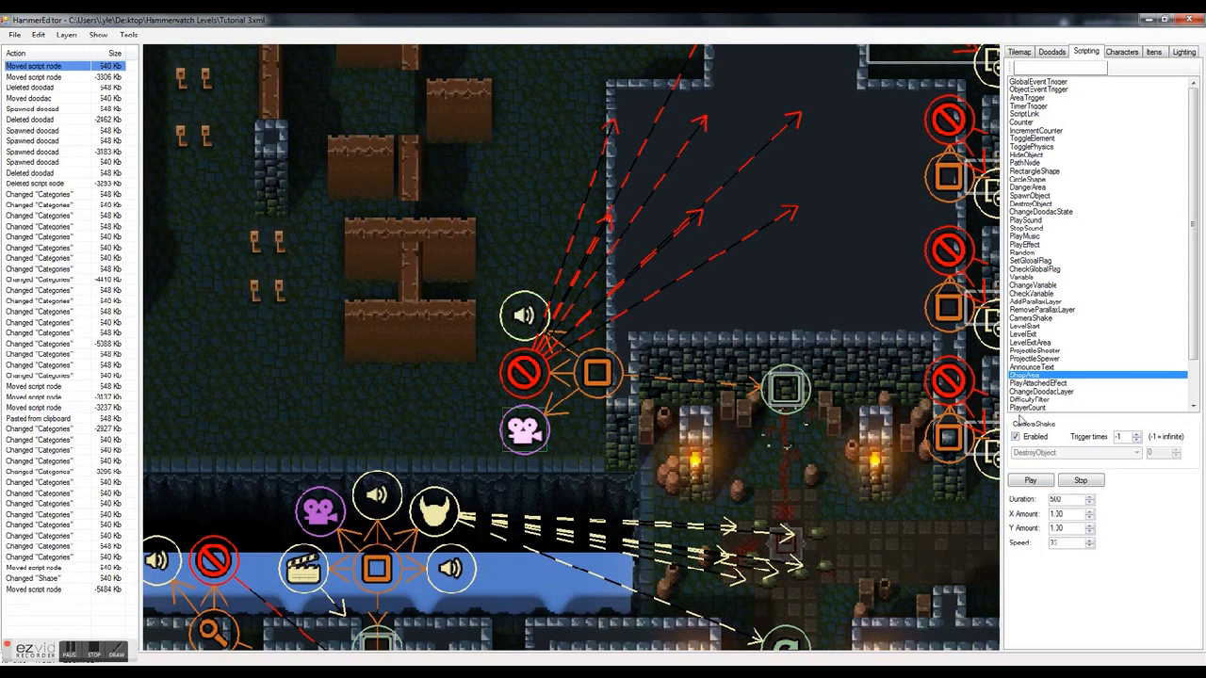
left_click(487, 239)
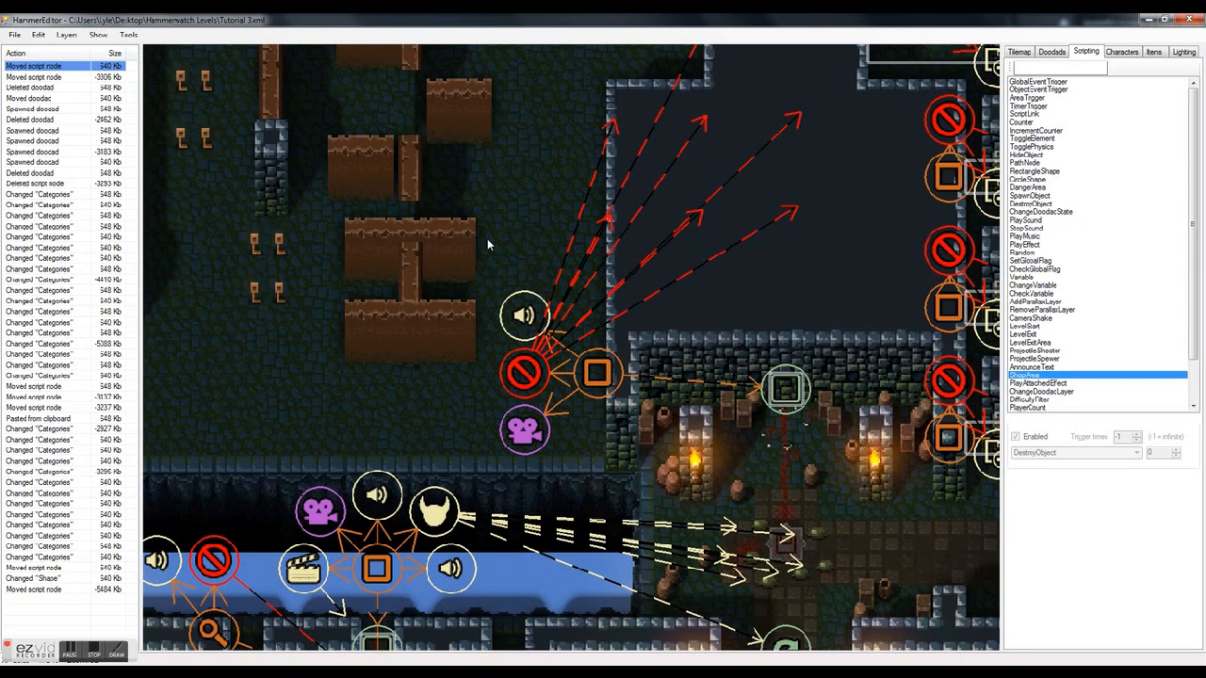
Place a color_theme_a_128 doodad over the bronze door pieces and the western edge of the hidden room
key("Right")
key("Down")
key("Right")
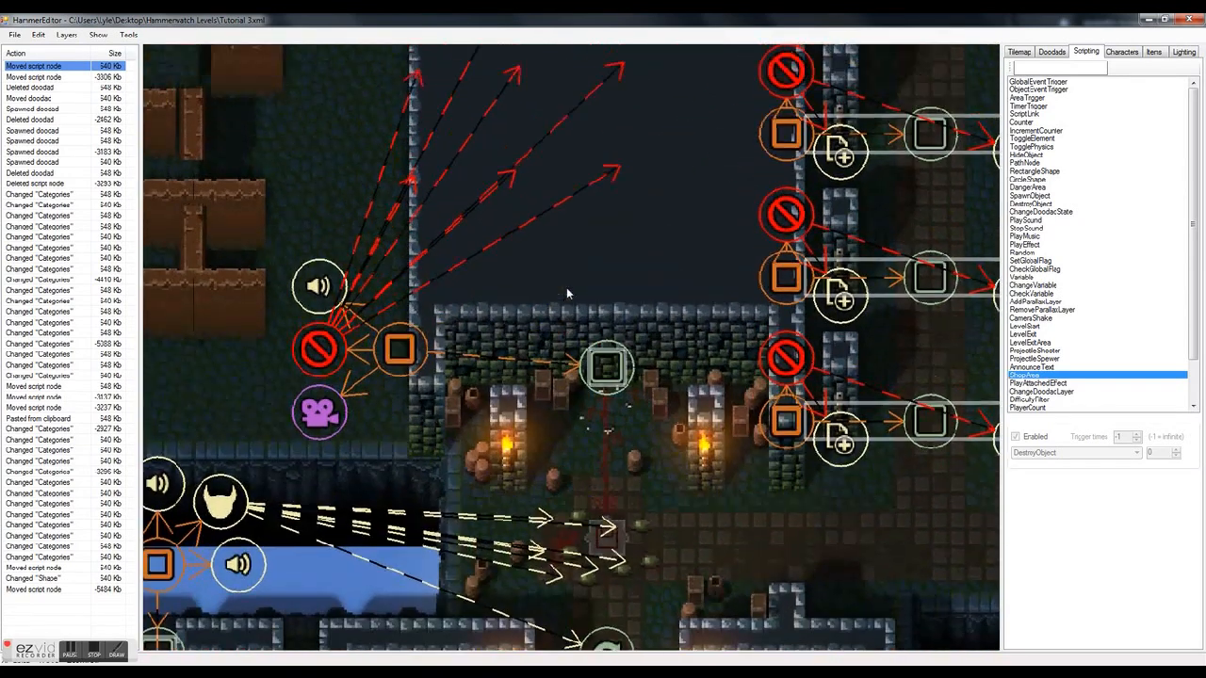
scroll(566, 287, "down", 1)
key("Up")
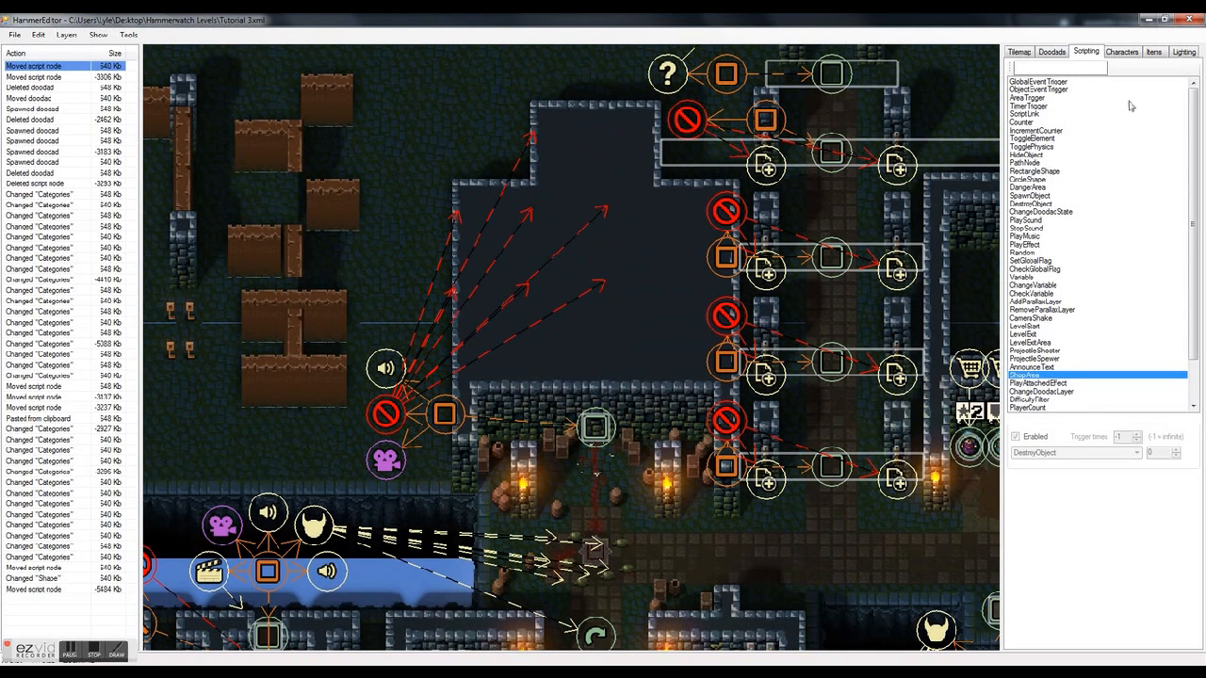
left_click(1042, 53)
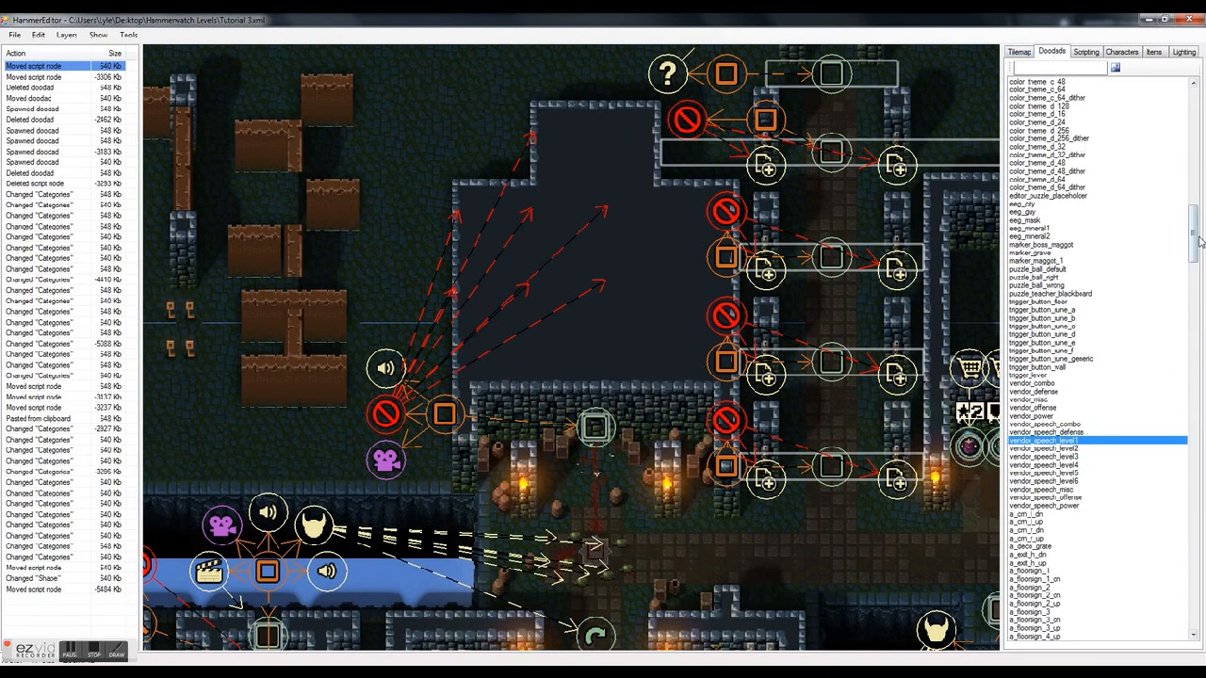
left_click_drag(1195, 237, 1194, 196)
left_click(1032, 219)
left_click(1045, 212)
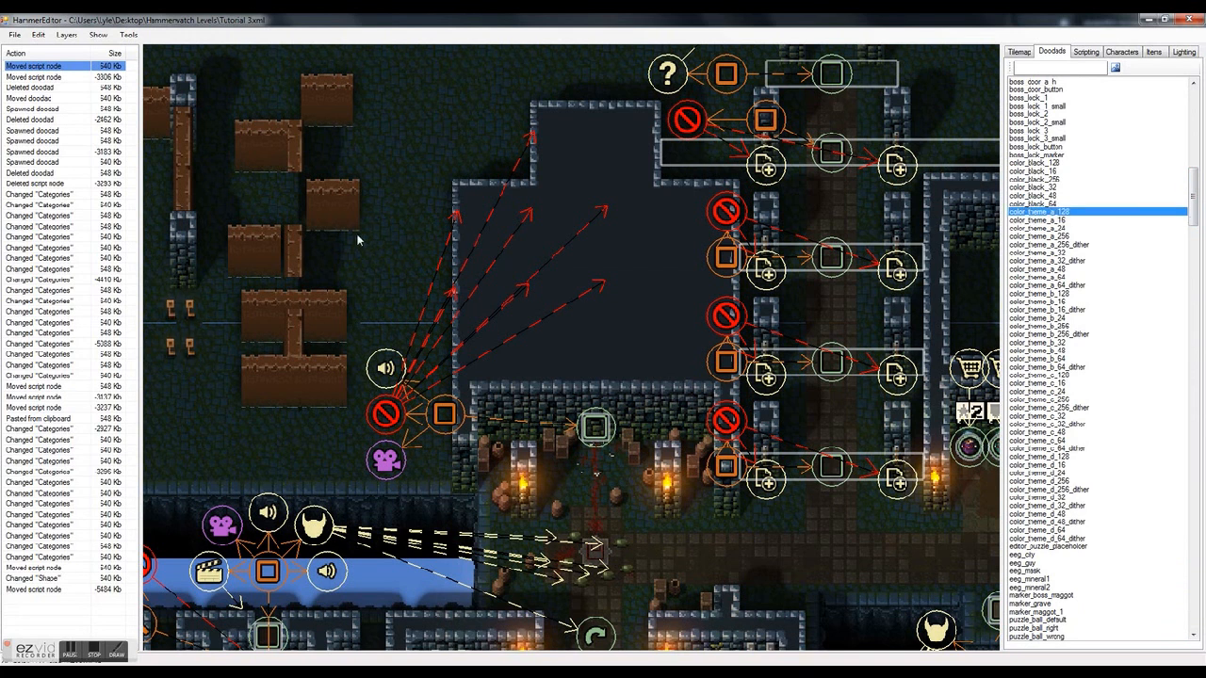
left_click(269, 132)
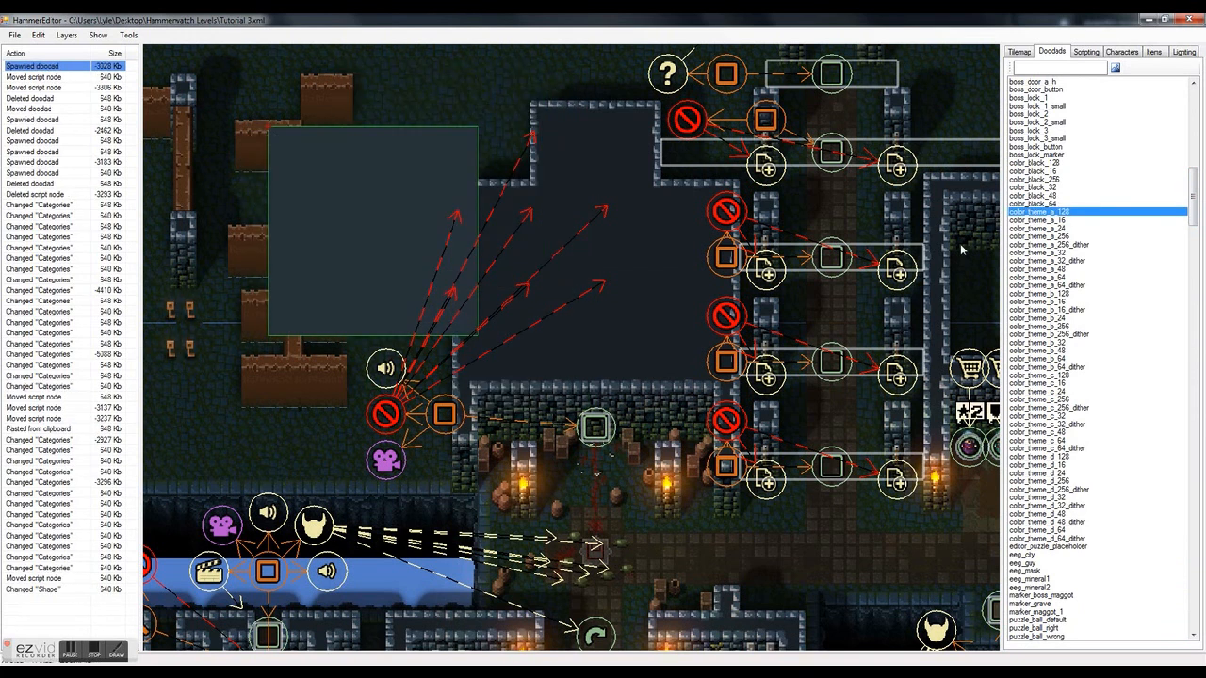
Place a color_theme_b_16_dither doodad on the dark square, try it in other positions, and delete both trial doodads
left_click(1046, 309)
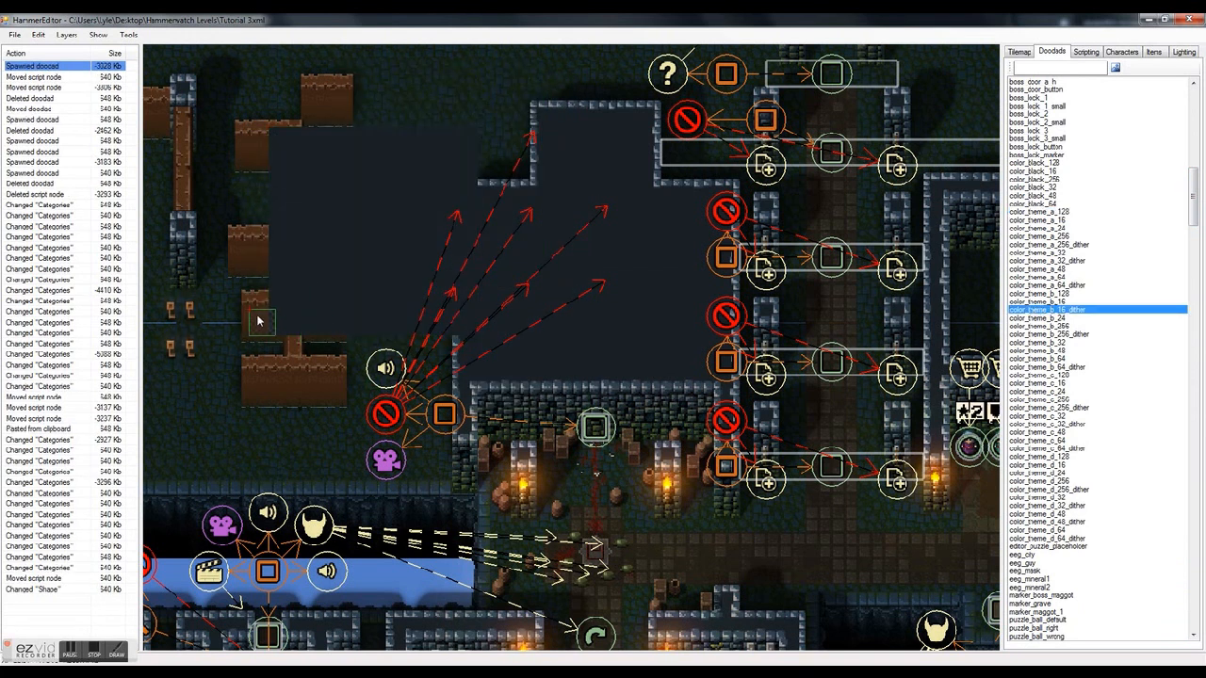
left_click(346, 220)
left_click_drag(345, 220, 423, 120)
left_click_drag(333, 209, 394, 257)
key("Delete")
left_click(383, 183)
key("Delete")
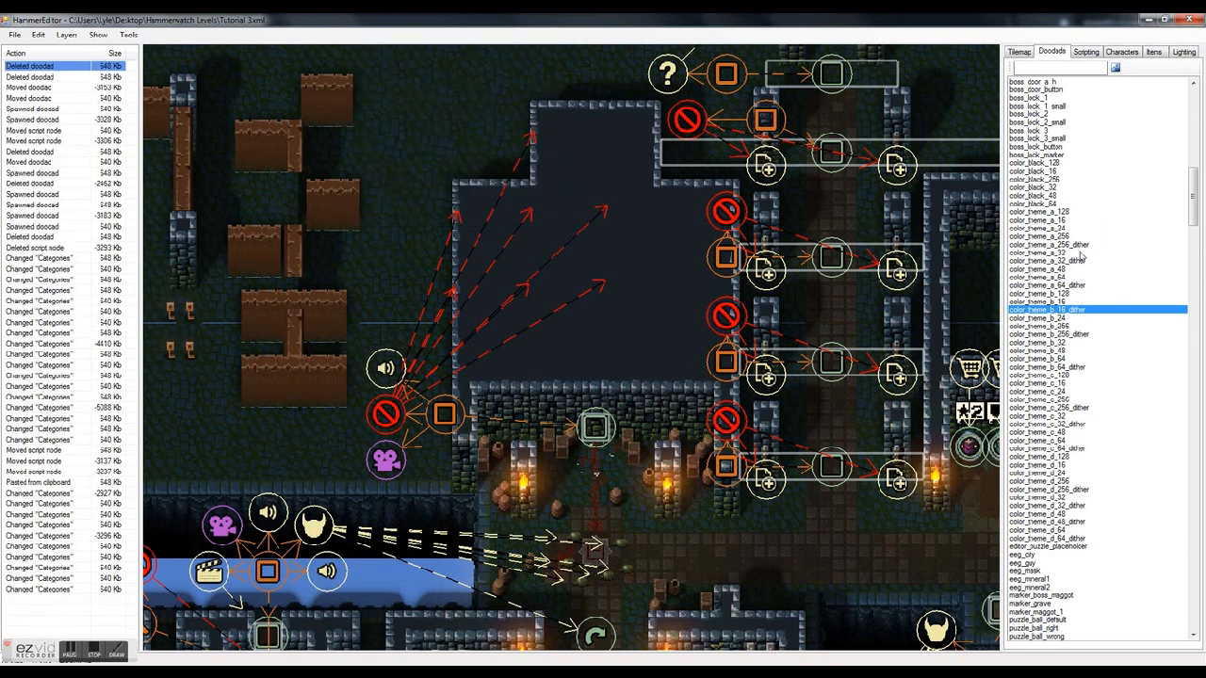
Place trial color_theme_a_256_dither and color_theme_a_32_dither doodads near the hidden room, deleting each one after viewing it
left_click(1070, 245)
left_click(268, 135)
key("Delete")
left_click(1071, 261)
left_click(396, 138)
key("Delete")
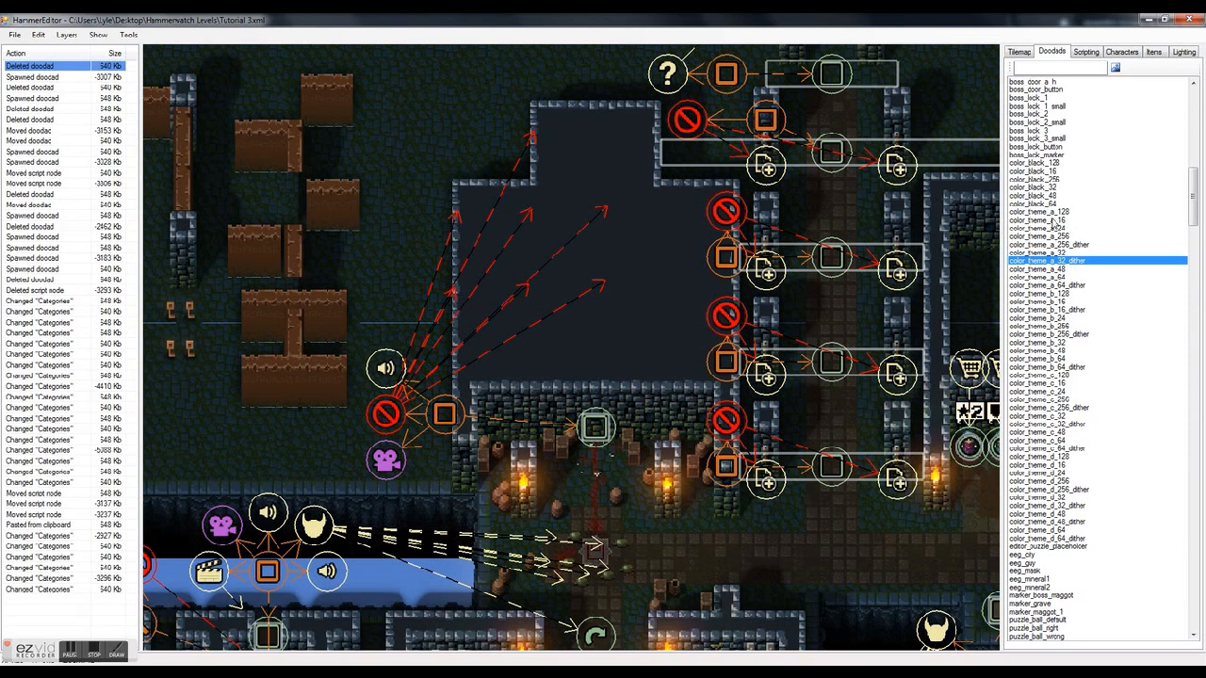
Switch to script editing and examine the script nodes around the paths and pillars southeast of the hidden room
key("Right")
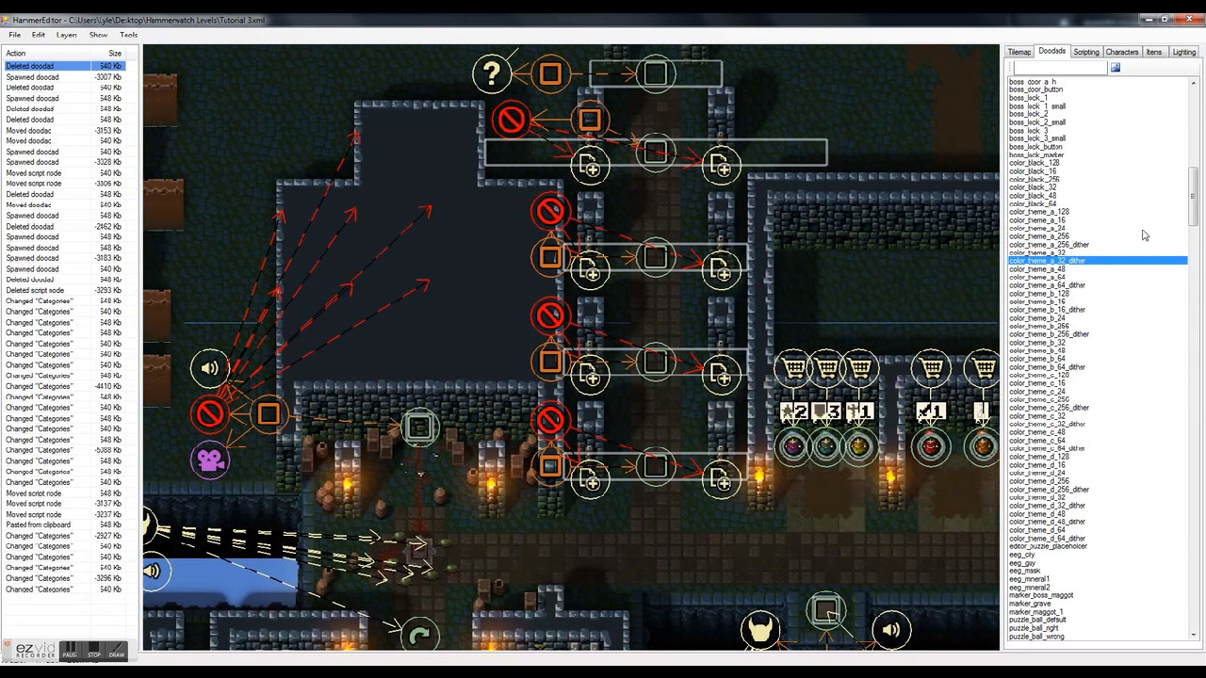
key("Down")
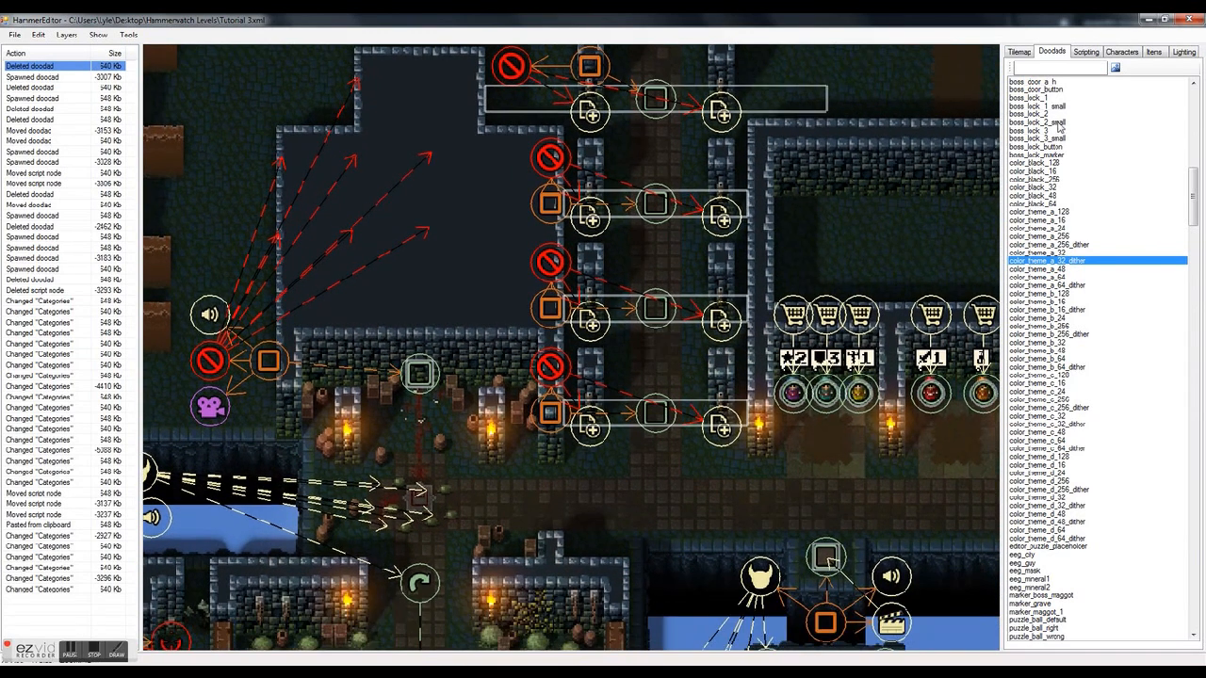
left_click(1085, 52)
key("Down")
key("Right")
key("Left")
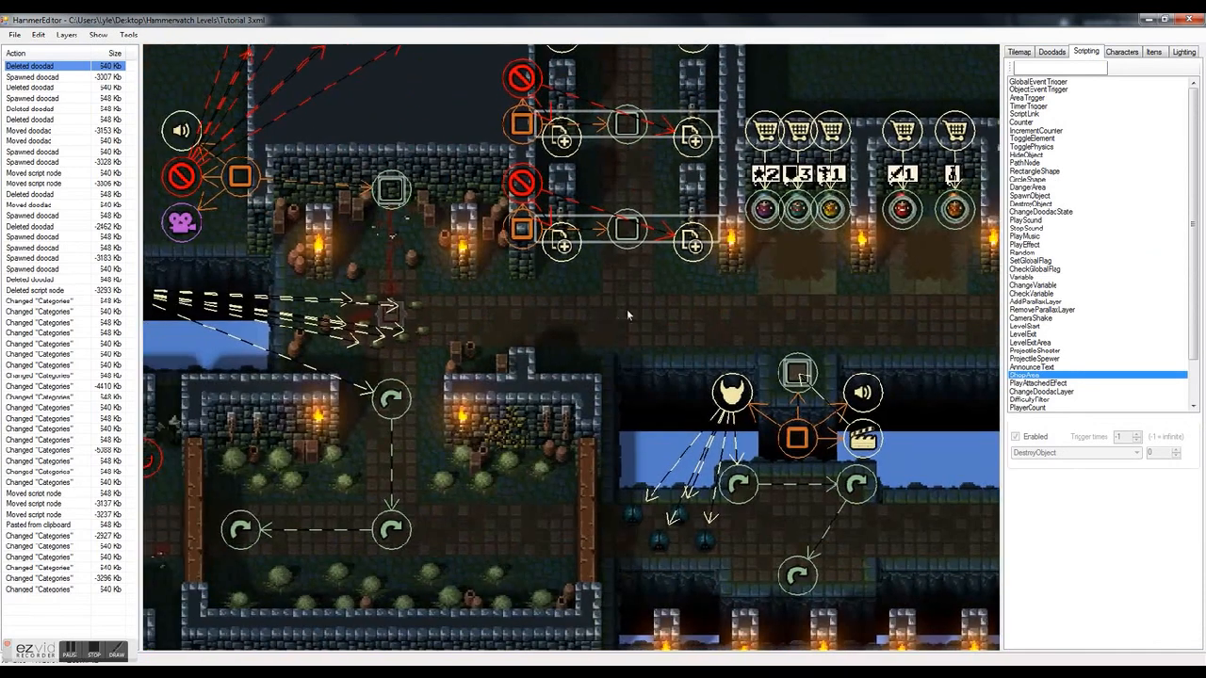
key("Up")
key("Right")
key("Down")
key("Left")
scroll(602, 326, "up", 1)
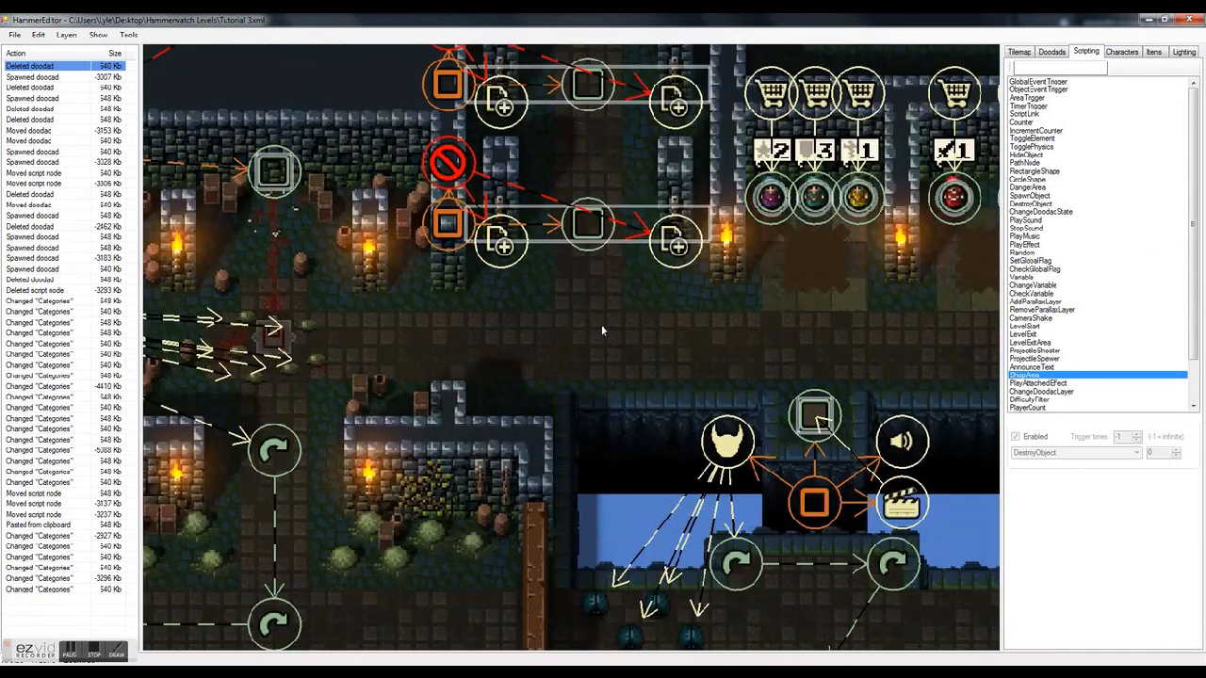
Test-run the level in Hammerwatch, leave it for the main menu, and quit the game
key("F5")
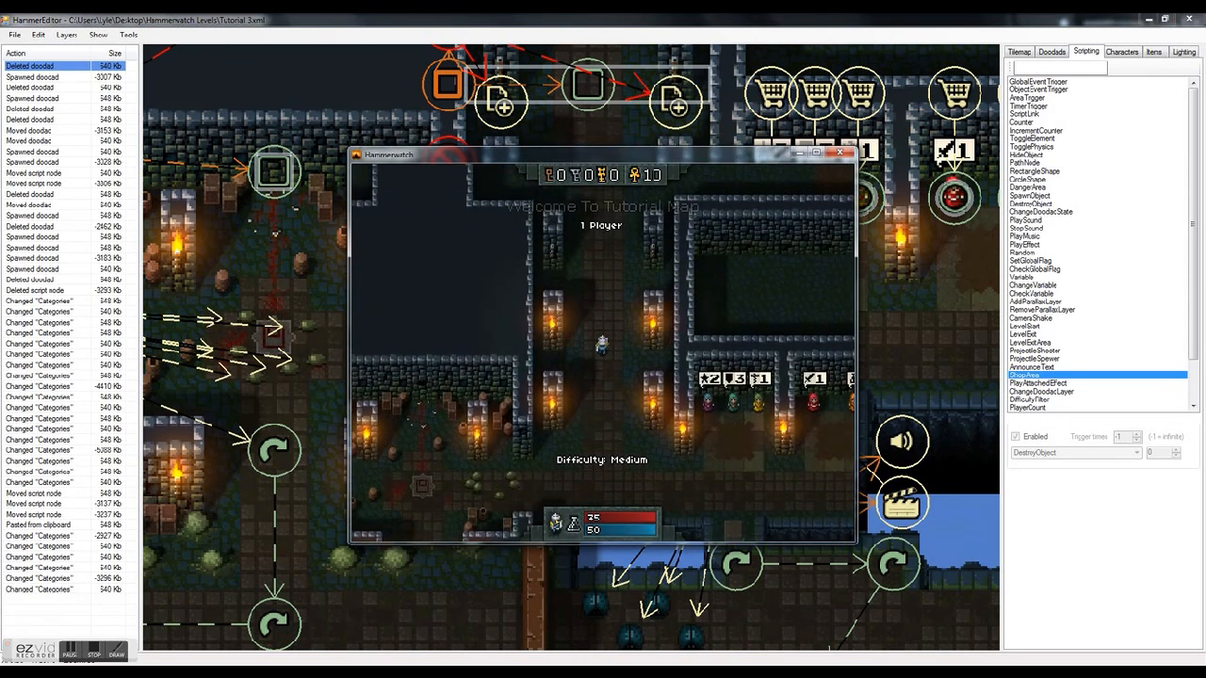
key("Escape")
left_click(603, 376)
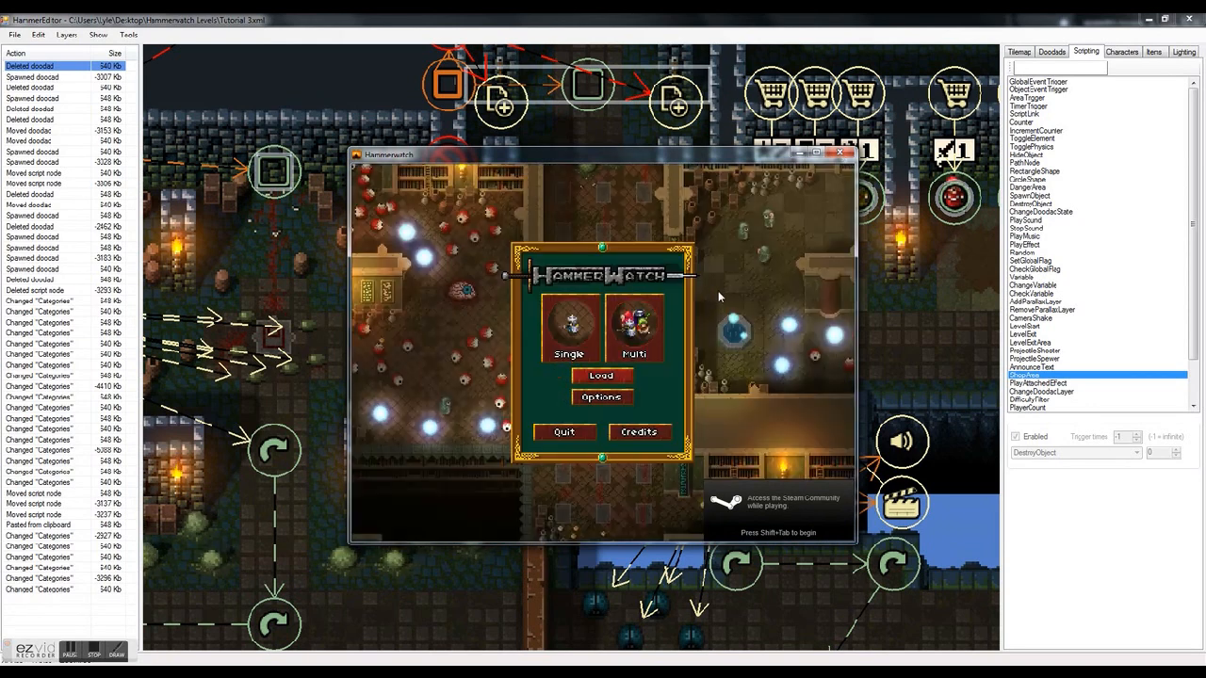
left_click(565, 432)
Delete the northernmost pillar pair's node group: area trigger, rectangle shape, DestroyObject and both SpawnObject nodes
scroll(582, 365, "up", 8)
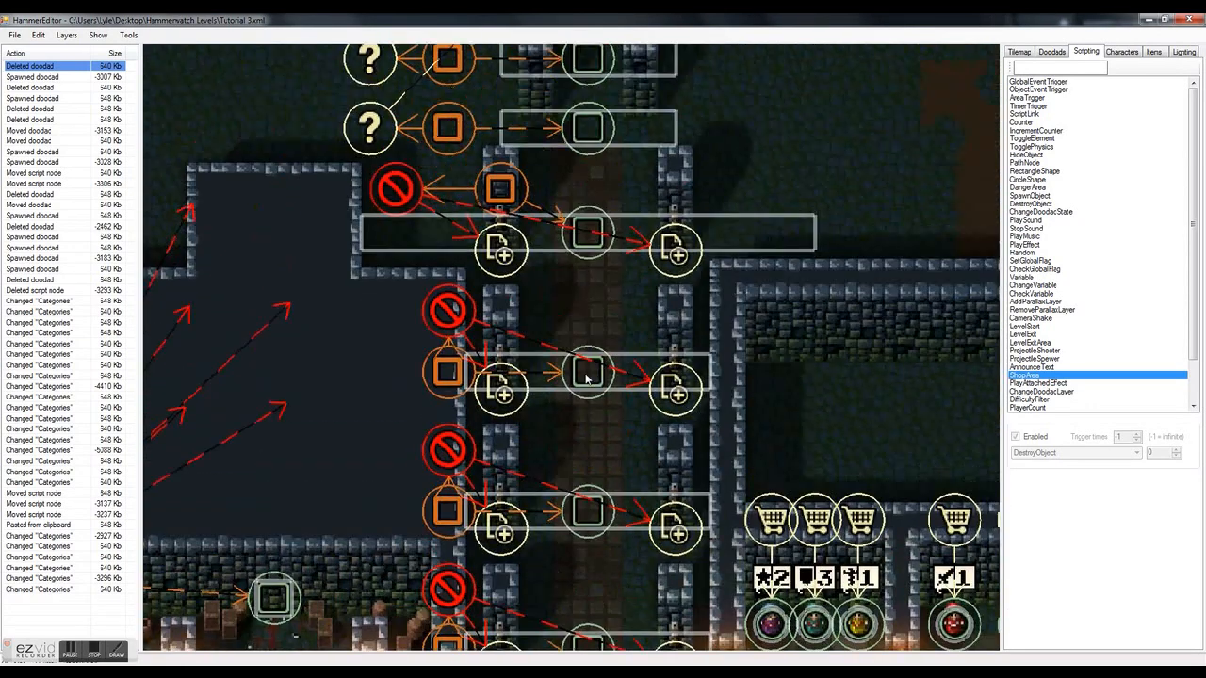
scroll(614, 311, "down", 2)
left_click(608, 341)
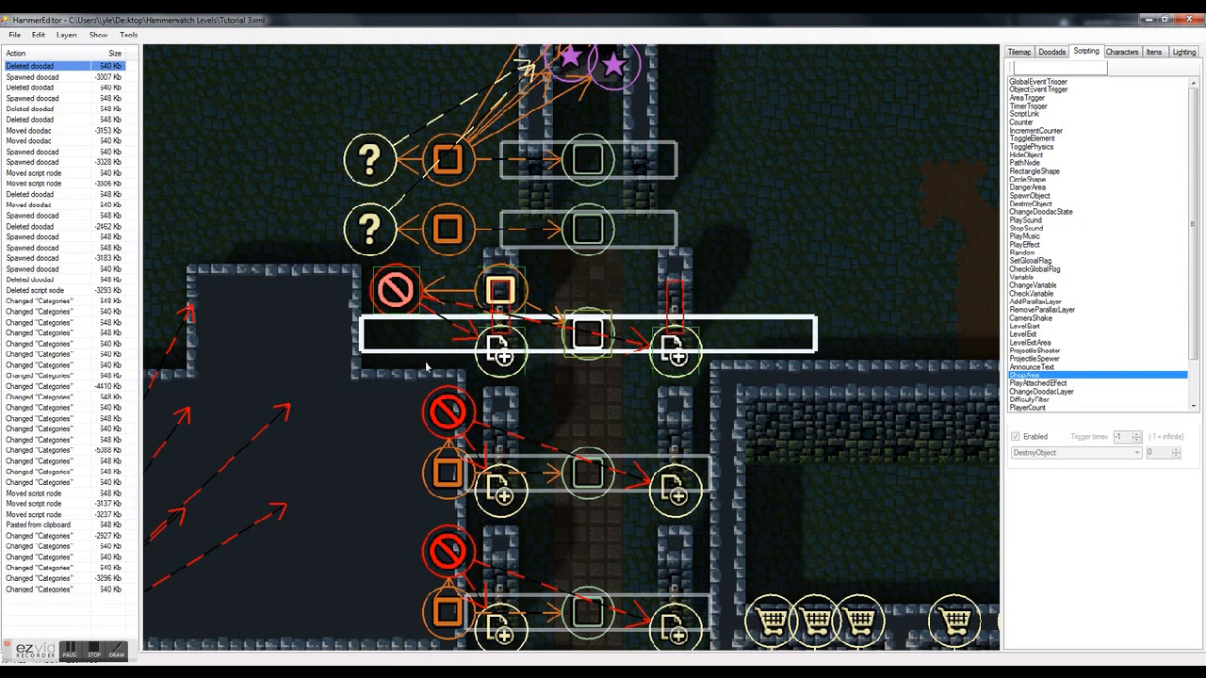
key("Delete")
Place a new AreaTrigger node on the path between the northernmost torch pillars
scroll(558, 327, "up", 3)
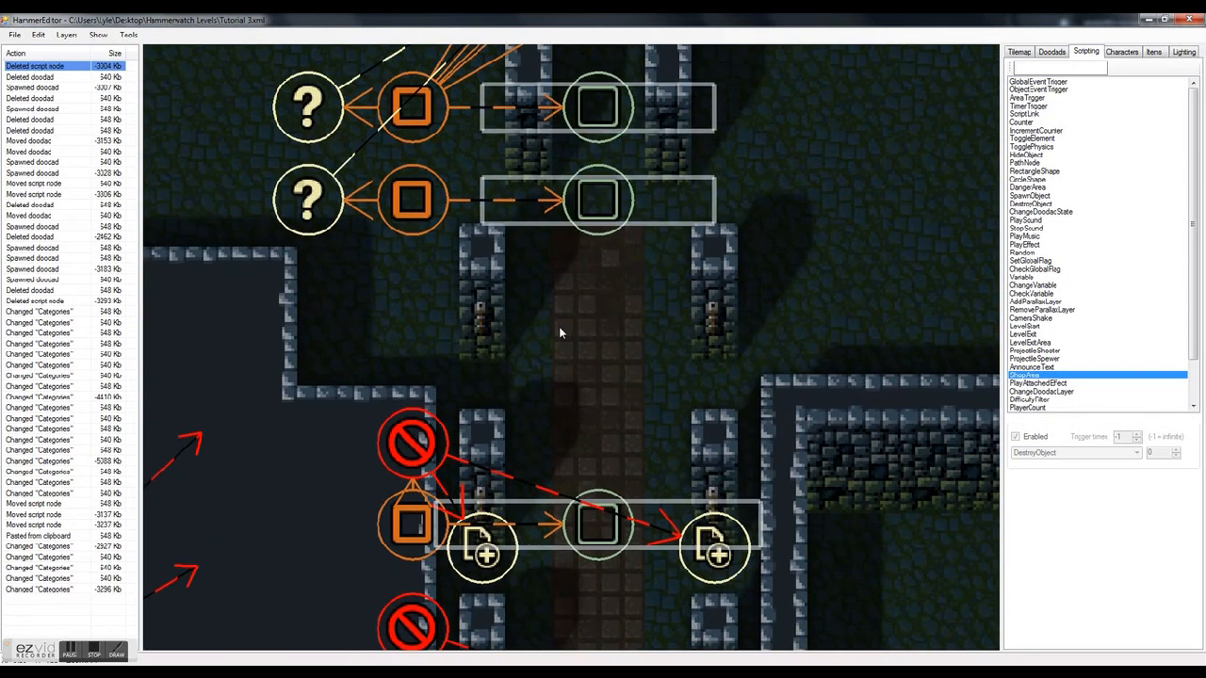
key("s")
scroll(560, 354, "down", 1)
left_click_drag(448, 245, 763, 330)
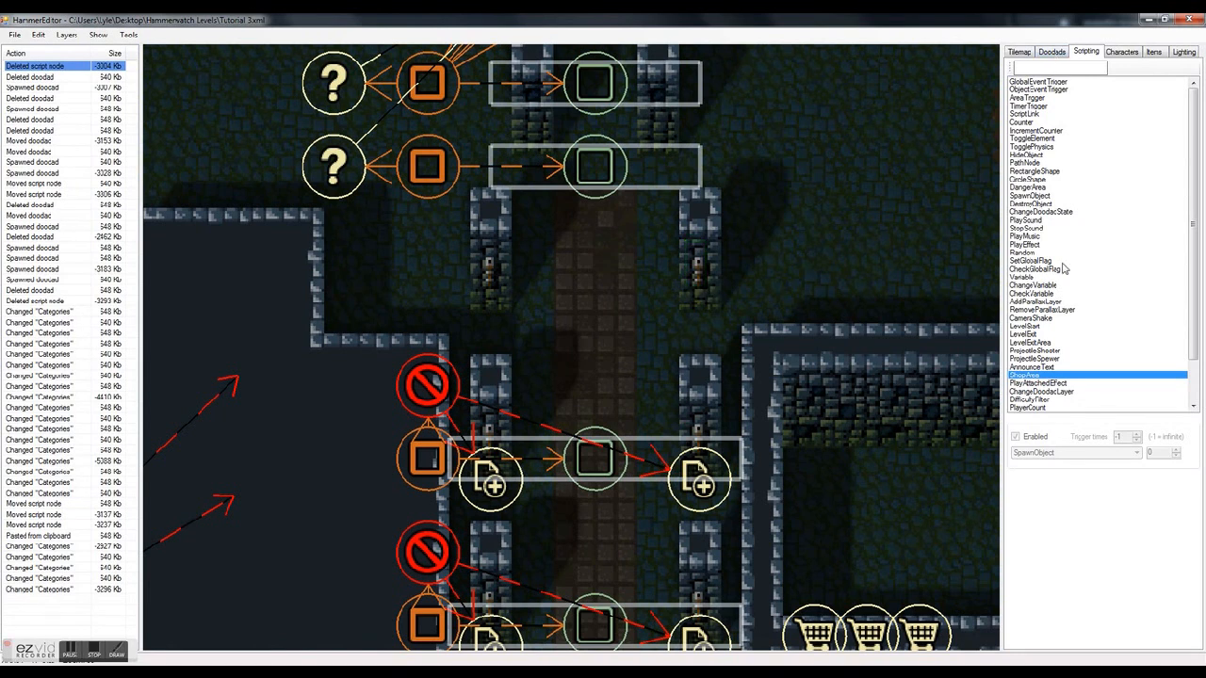
left_click(1027, 97)
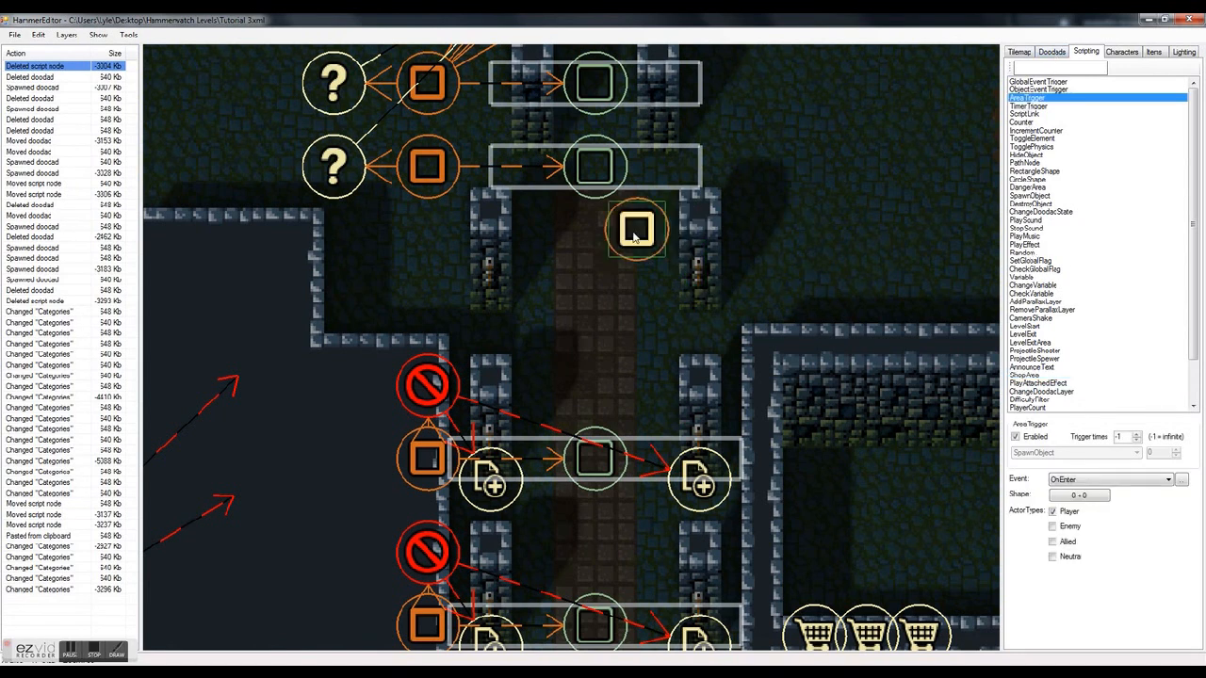
left_click(584, 229)
Place a RectangleShape node on the path just south of the new AreaTrigger and set its width to 6
left_click(1039, 195)
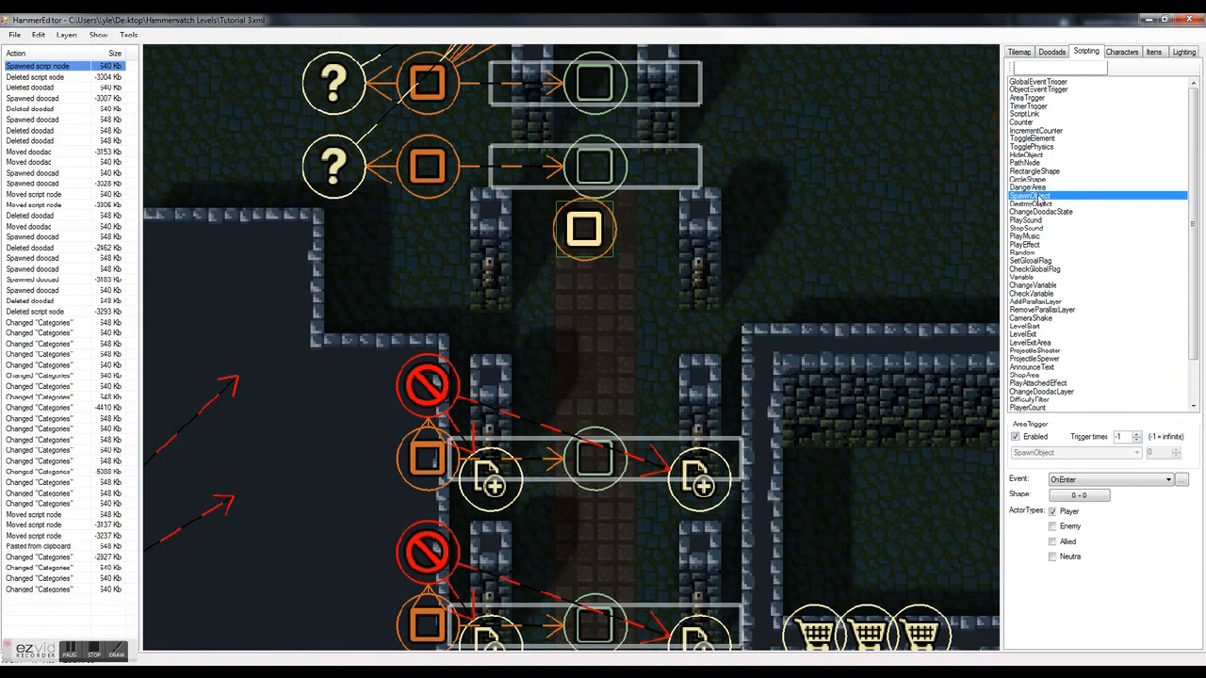
left_click(1035, 171)
left_click(593, 294)
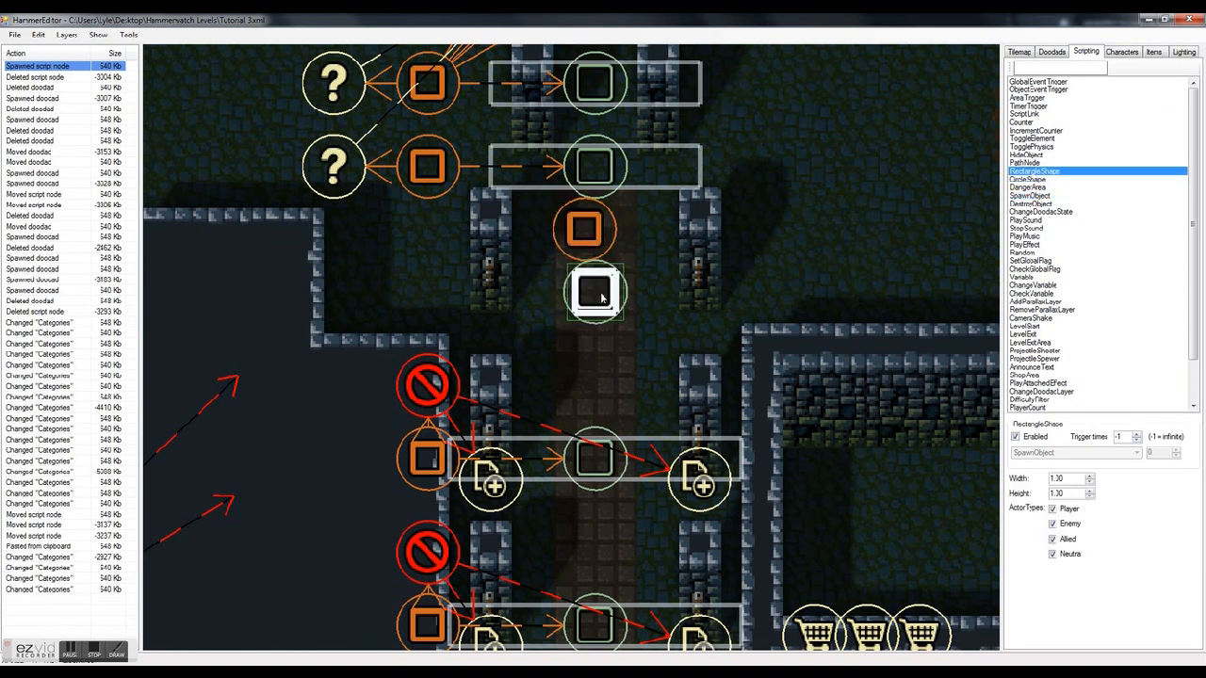
left_click(1090, 476)
left_click(1090, 476)
left_click(1090, 476)
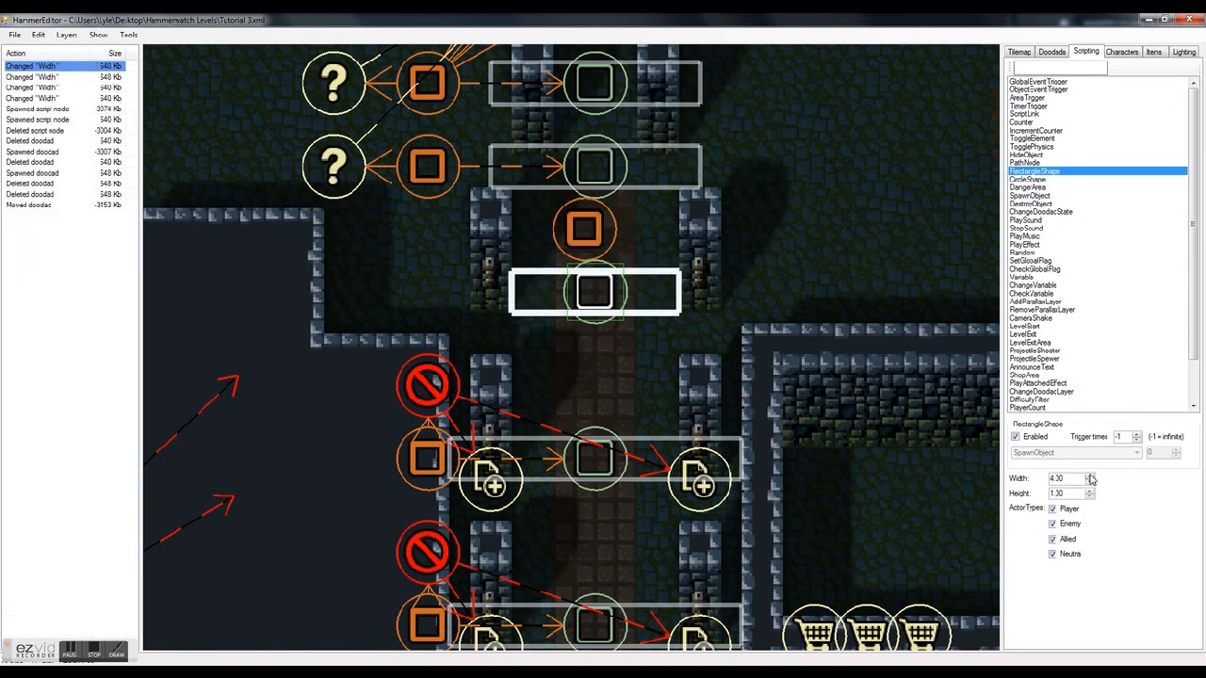
left_click(1090, 476)
left_click(1090, 476)
Configure the new AreaTrigger with the rectangle as its shape and trigger times of 1, and move it west of the pillars
left_click_drag(579, 233, 485, 233)
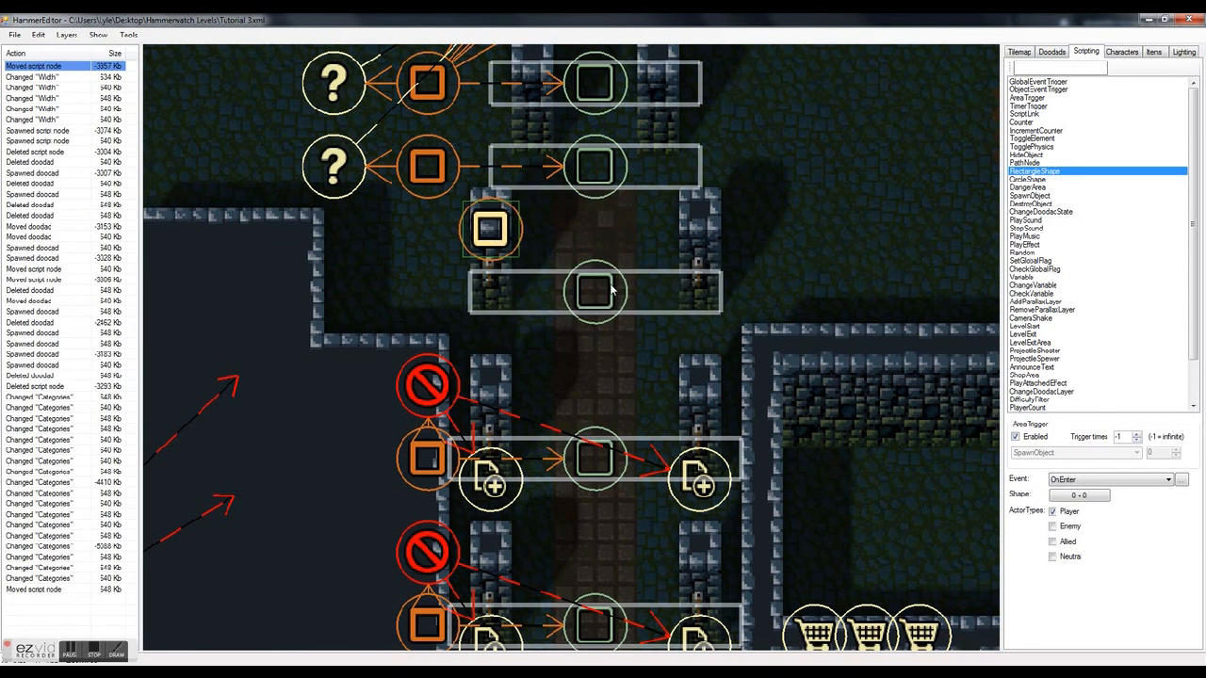
left_click(1077, 499)
left_click(590, 300)
right_click(768, 398)
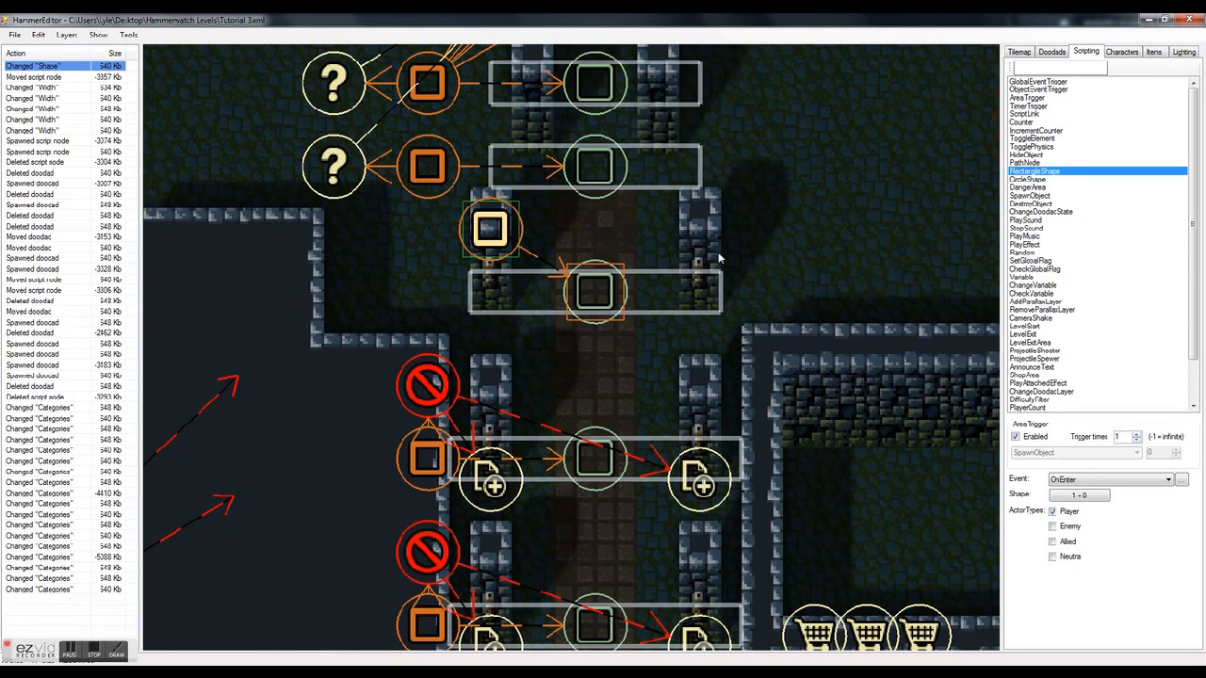
left_click(606, 211)
left_click_drag(488, 252, 435, 263)
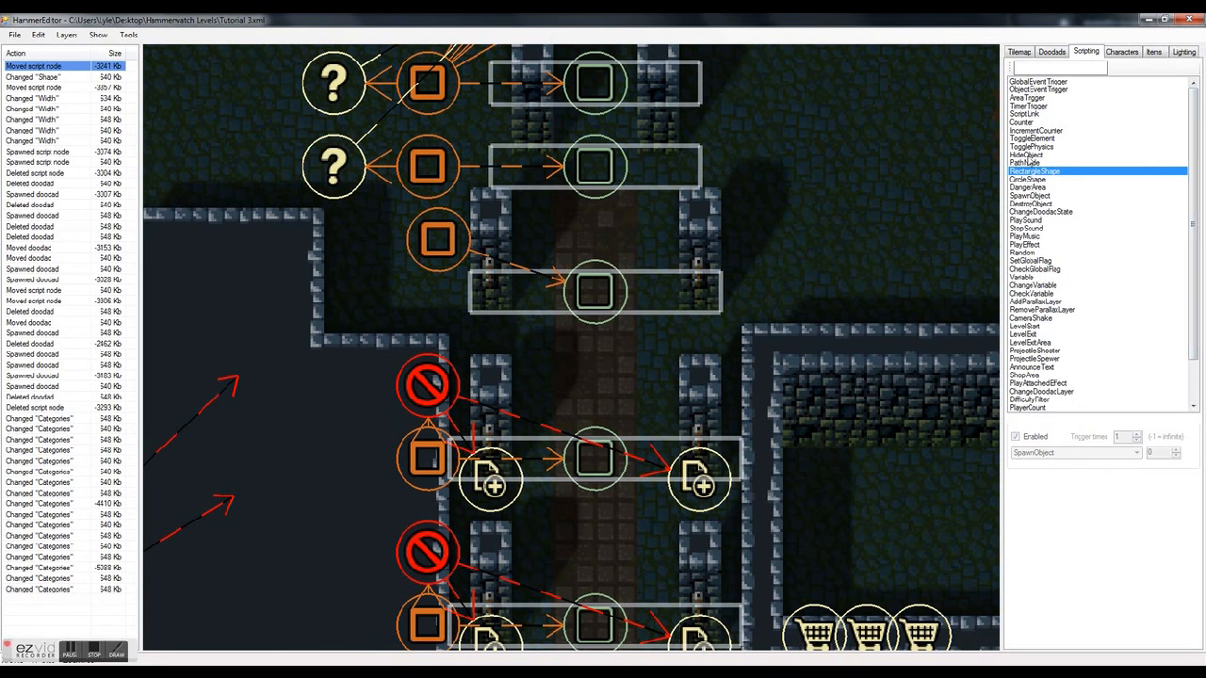
Place a DestroyObject node southwest of the new AreaTrigger, beside the northernmost pillars, and connect the AreaTrigger to it
left_click(1036, 229)
left_click(1035, 187)
left_click(1036, 212)
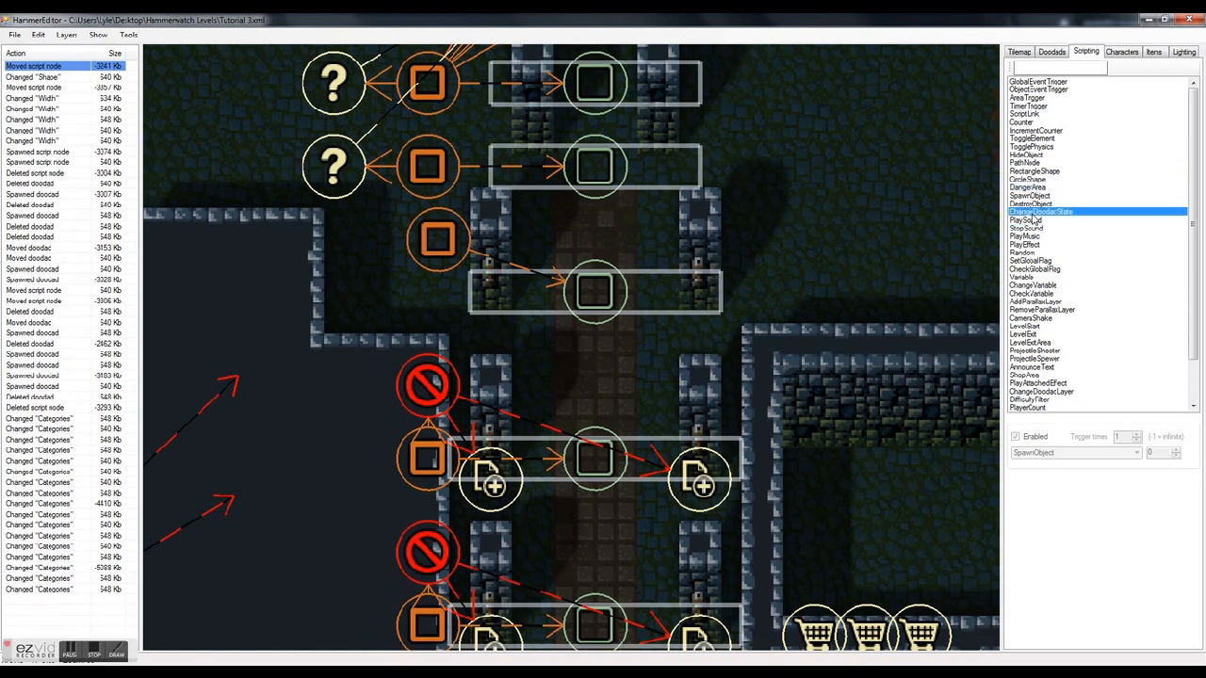
left_click(1029, 203)
left_click(364, 280)
left_click(417, 245)
left_click(364, 283, "shift")
left_click_drag(368, 293, 363, 320)
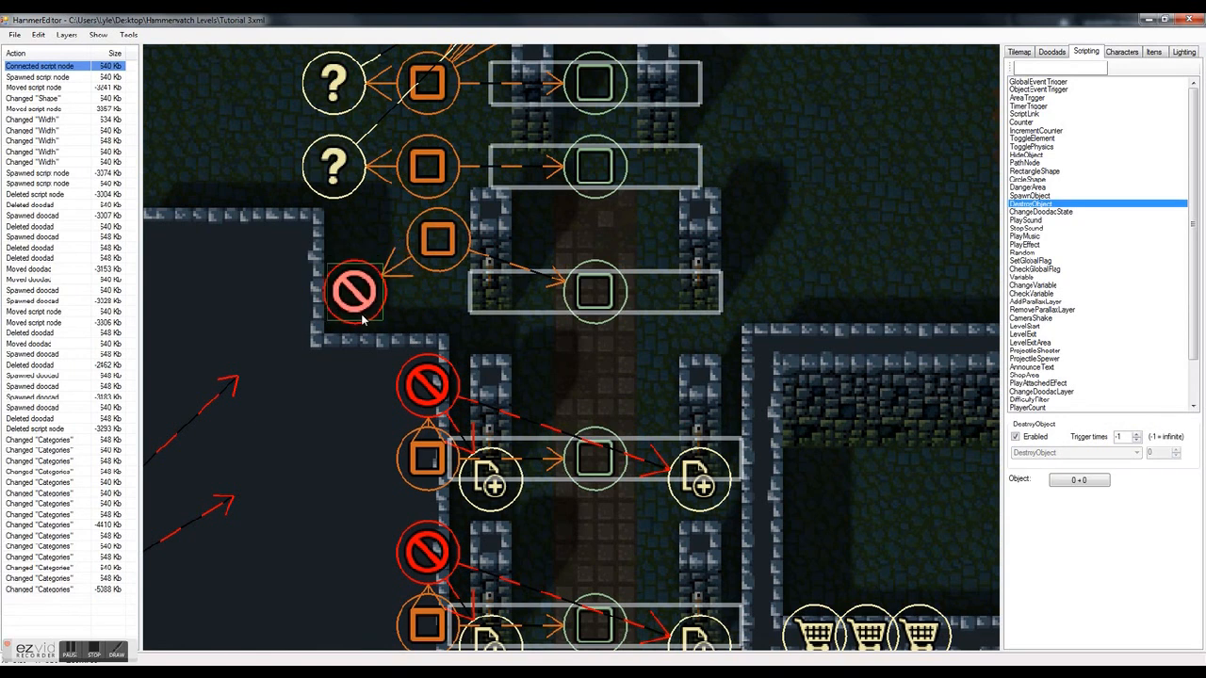
Assign the torches on both northernmost pillars as the objects of the new DestroyObject node
left_click(1079, 479)
left_click(493, 266)
left_click(695, 269)
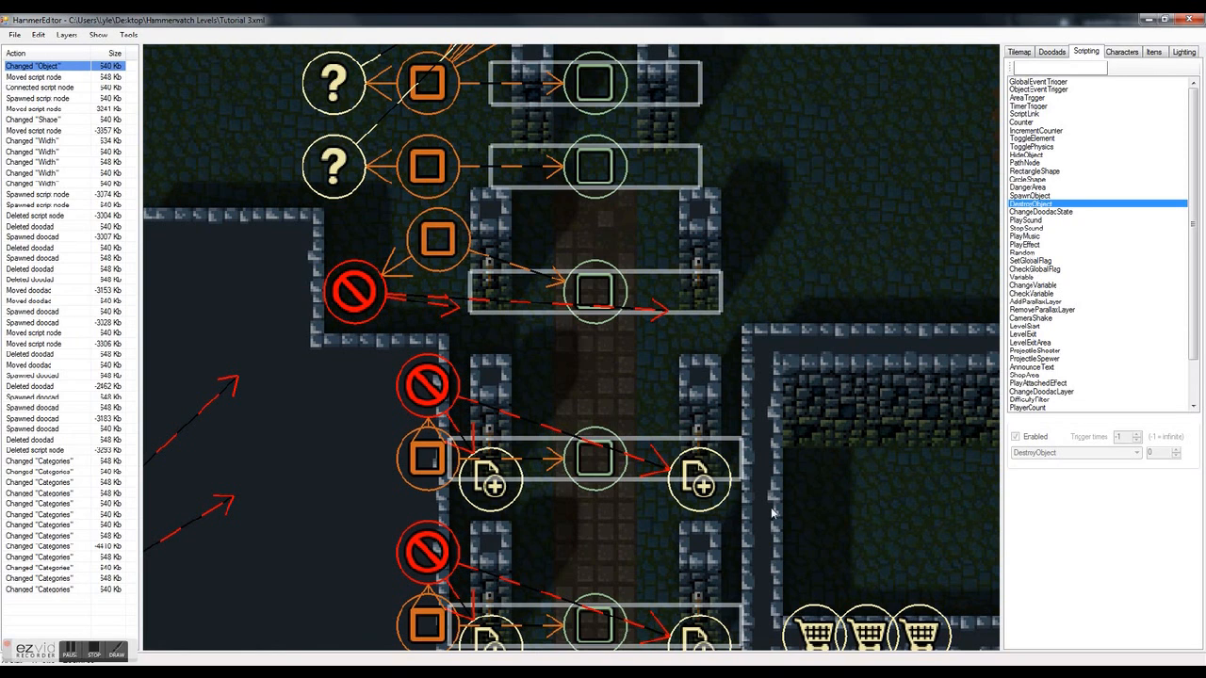
Place two SpawnObject nodes, one at the base of each northernmost pillar, using the pair below as reference
left_click(697, 480)
left_click(1087, 287)
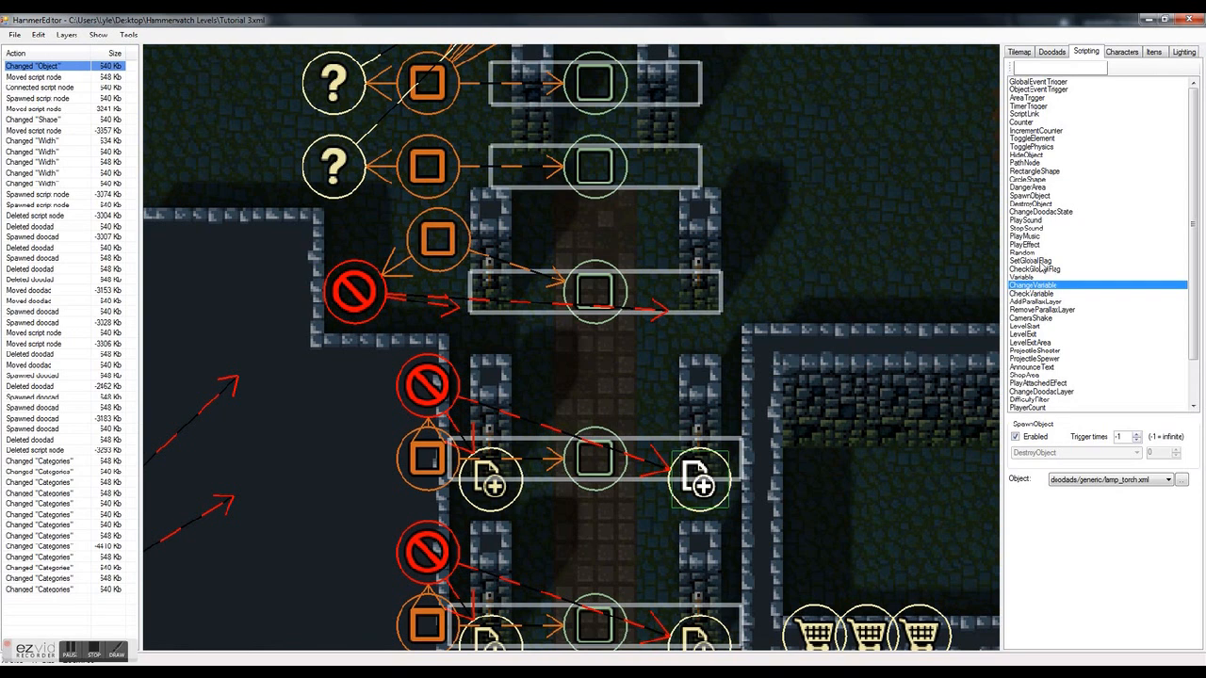
left_click(1029, 196)
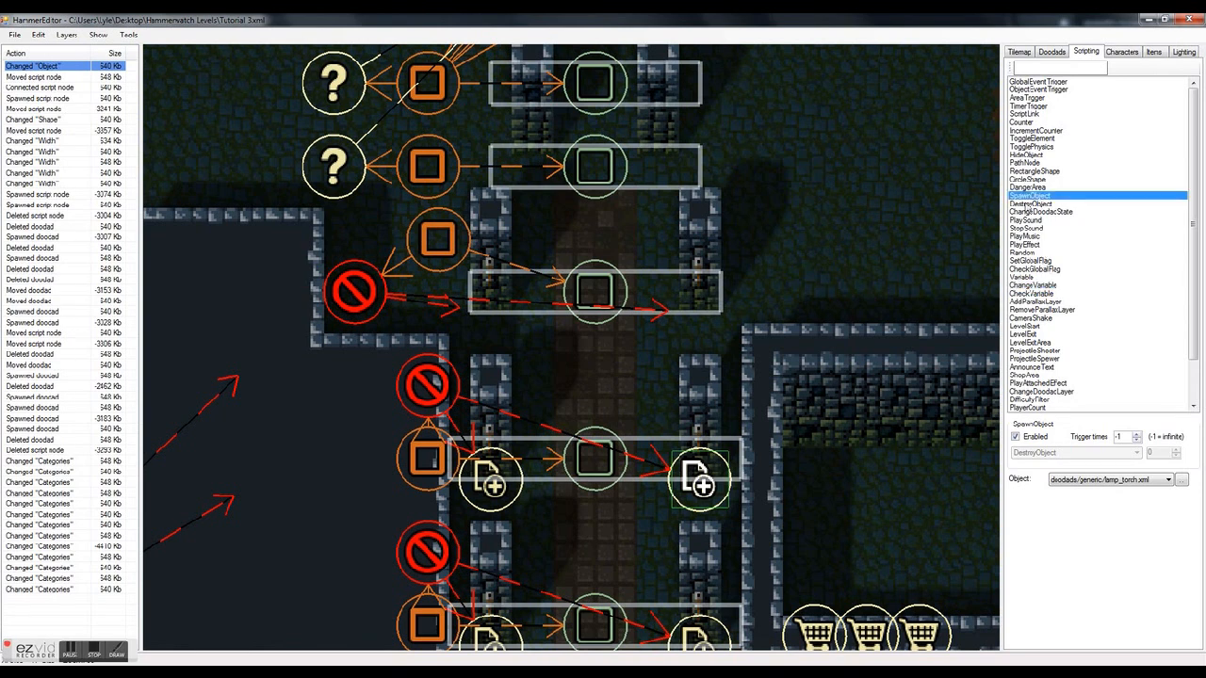
left_click(517, 346)
left_click_drag(517, 346, 506, 345)
left_click_drag(663, 332, 704, 322)
left_click_drag(496, 342, 506, 319)
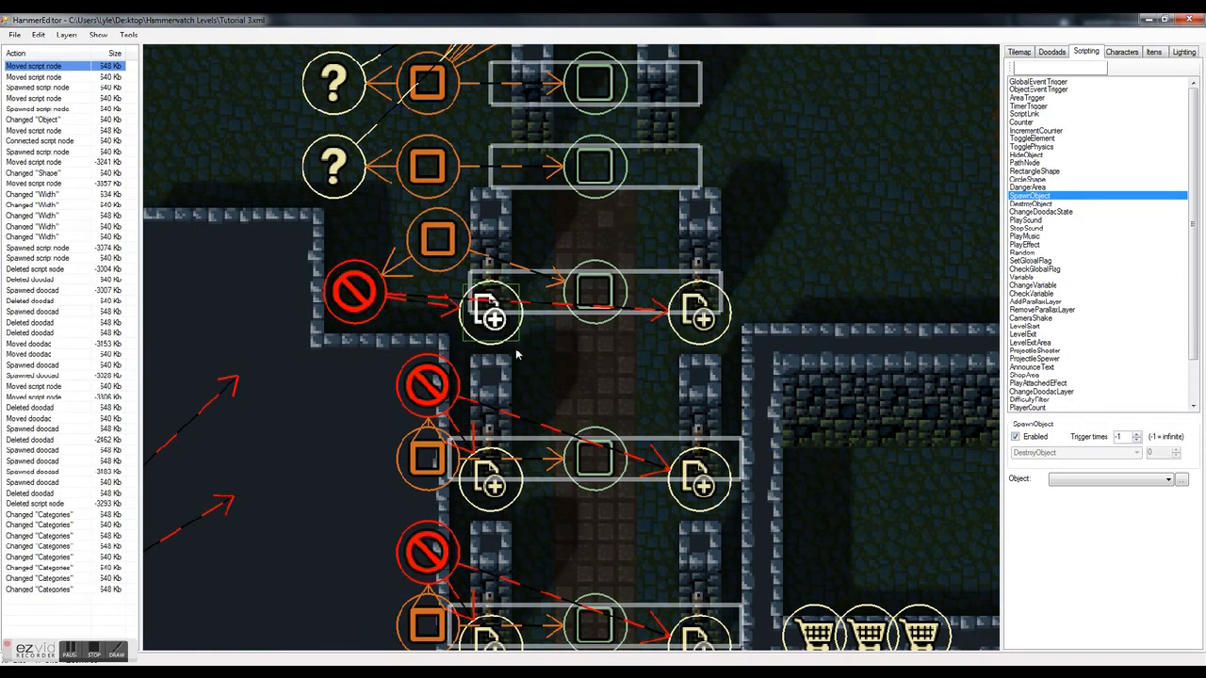
scroll(457, 294, "up", 2)
mouse_move(523, 363)
left_mouse_down()
mouse_move(510, 324)
mouse_move(533, 287)
mouse_move(541, 367)
left_mouse_up()
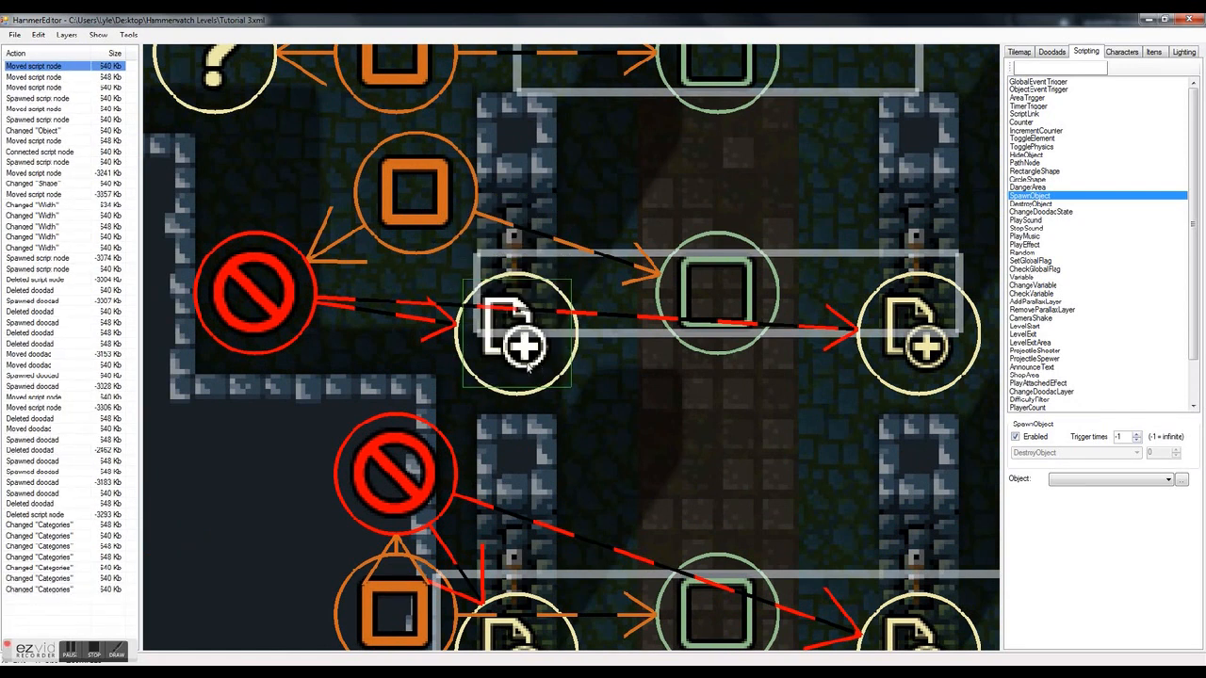
Set the object of both new SpawnObject nodes to doodads/generic/lamp_torch.xml
left_click(733, 414)
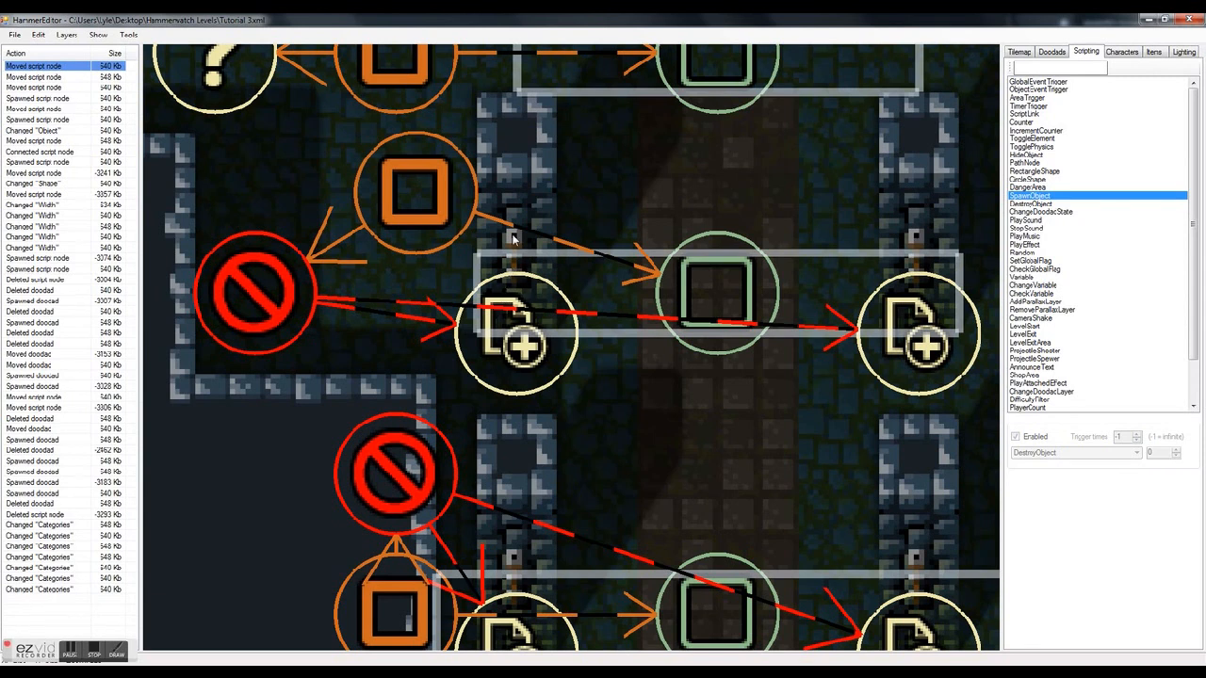
left_click(516, 303)
left_click_drag(493, 416, 945, 358)
left_click(1096, 481)
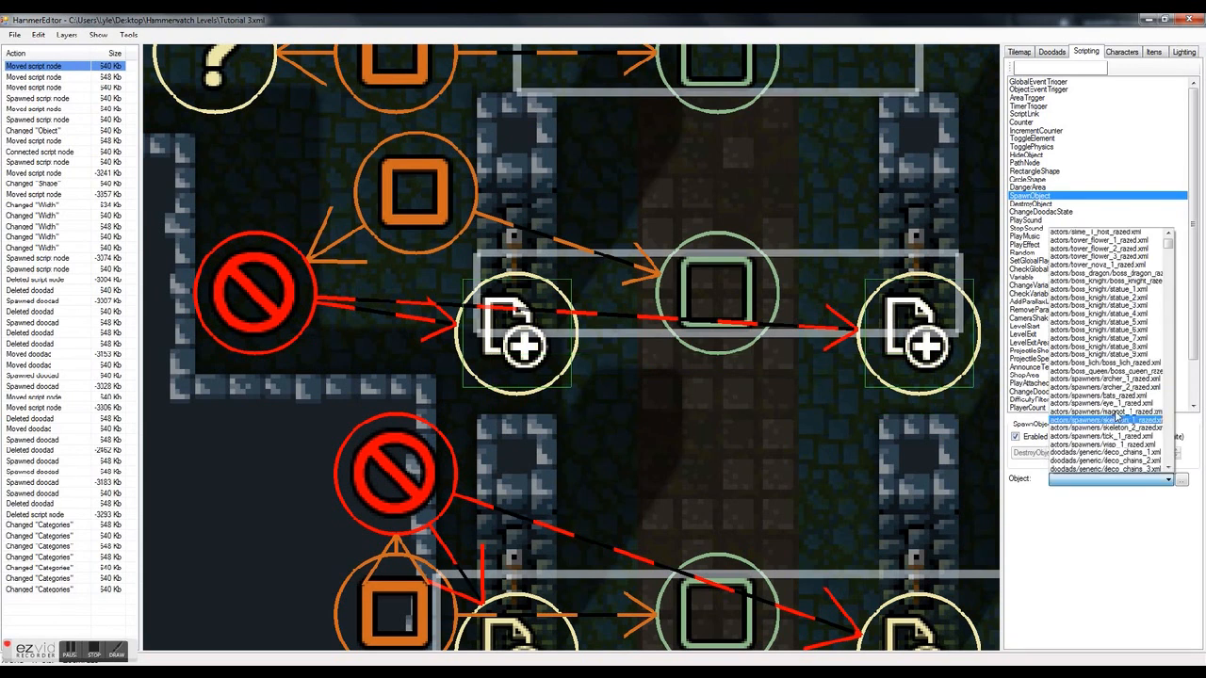
scroll(1126, 307, "down", 6)
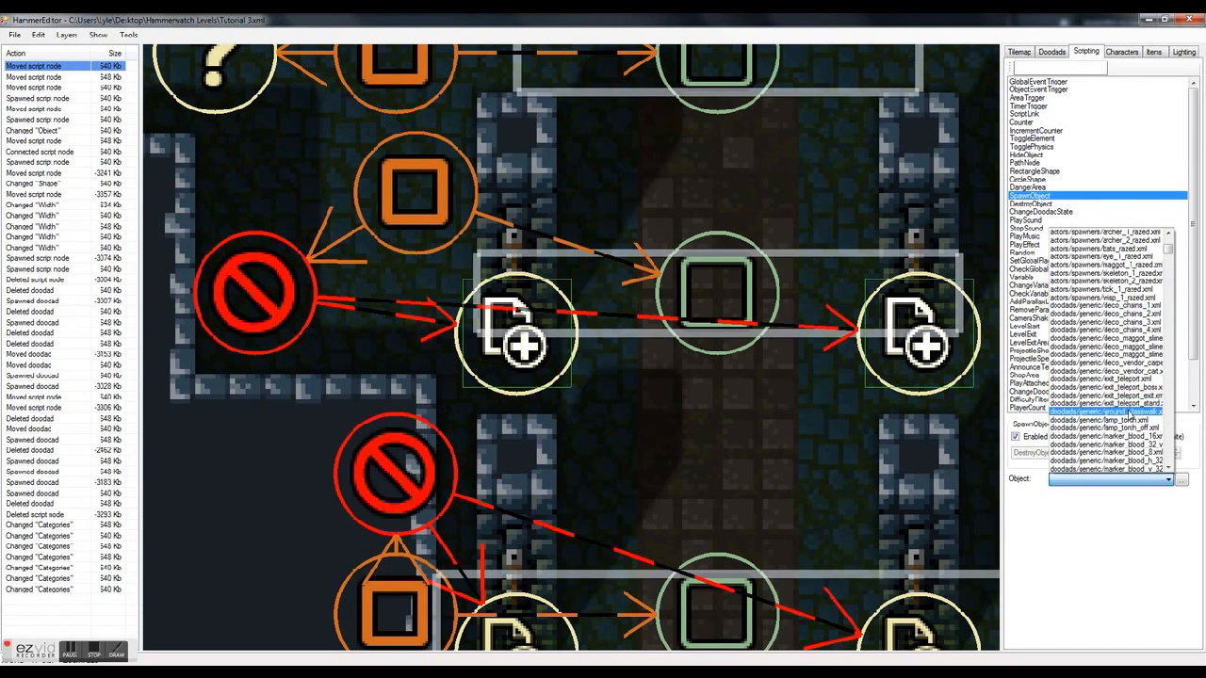
left_click(1102, 394)
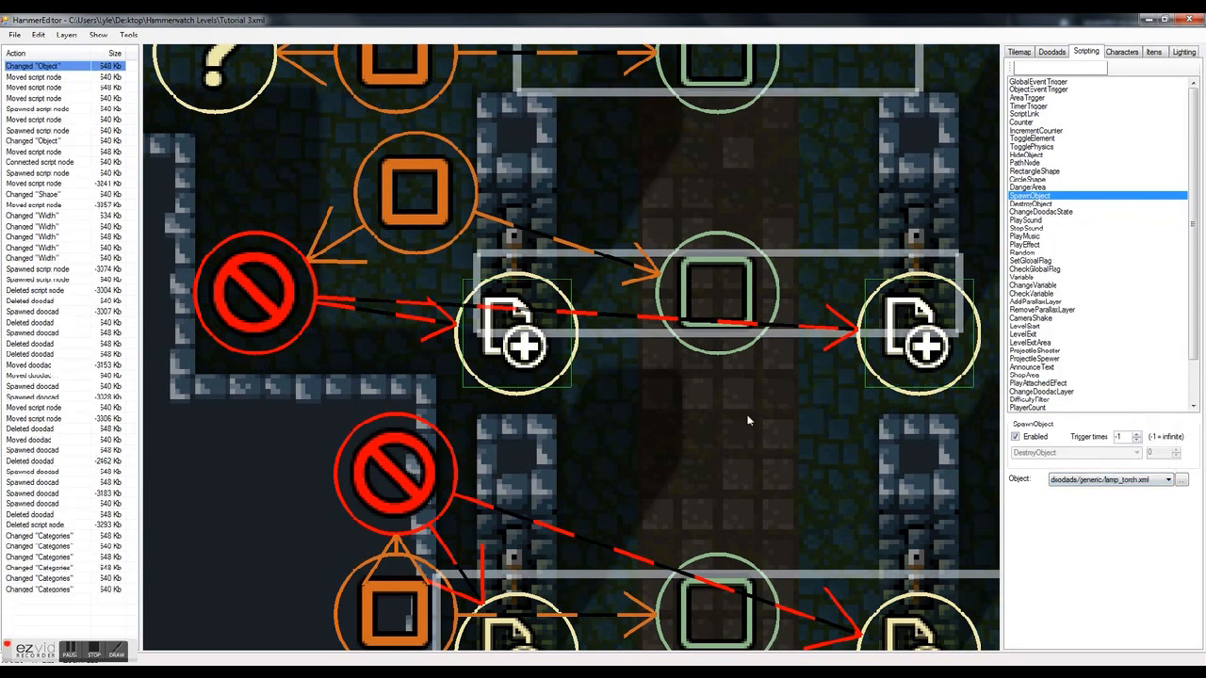
Move the new AreaTrigger slightly west to align with the neighbouring triggers, and check both new SpawnObject nodes
left_click(302, 309)
left_click_drag(446, 230, 427, 230)
left_click(516, 373)
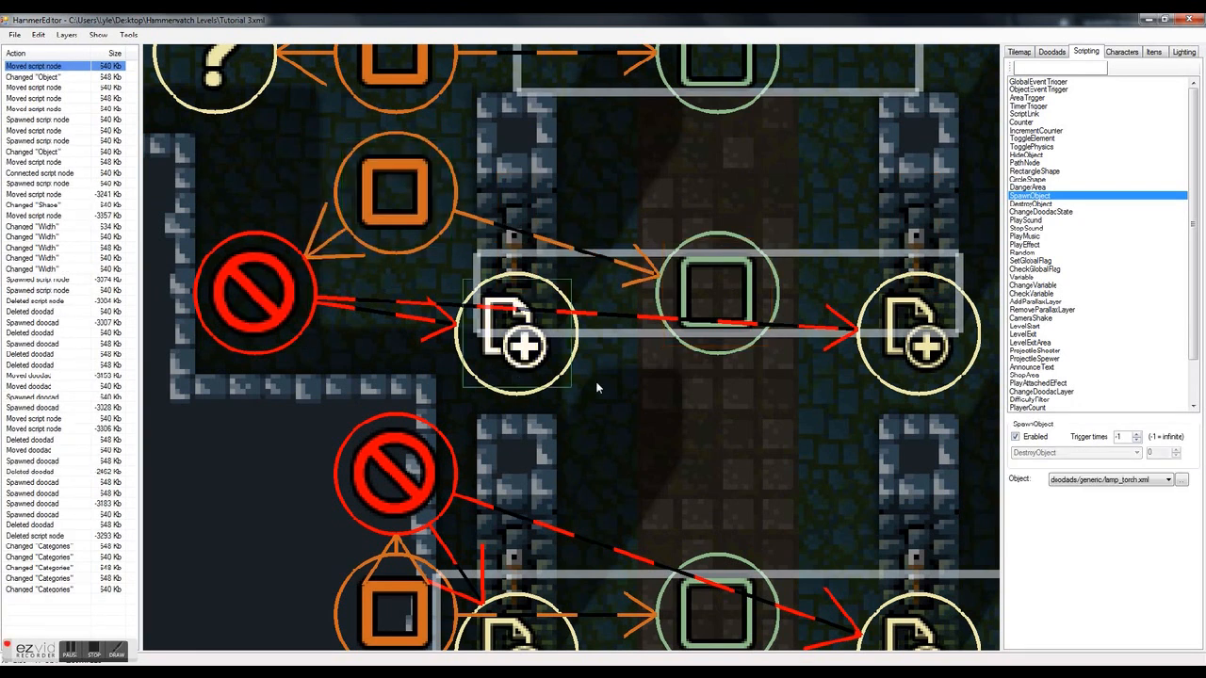
left_click(949, 363)
left_click(382, 374)
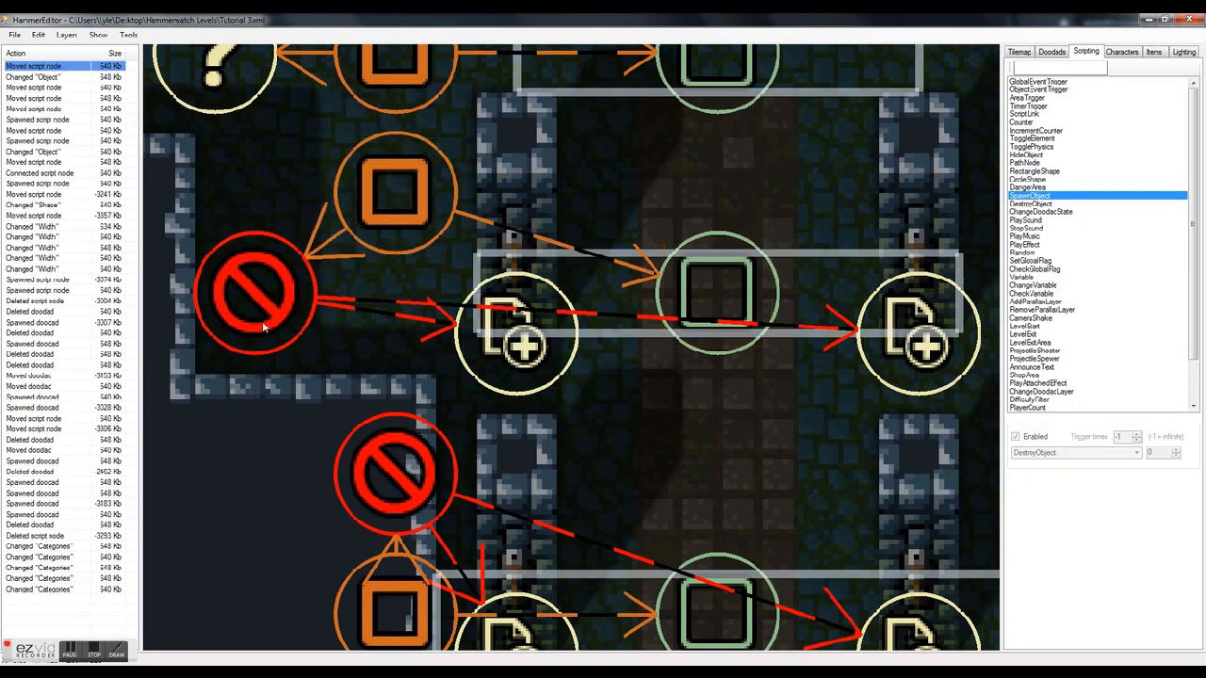
Connect the new DestroyObject node to both SpawnObject nodes at the northernmost pillars
left_click(267, 325)
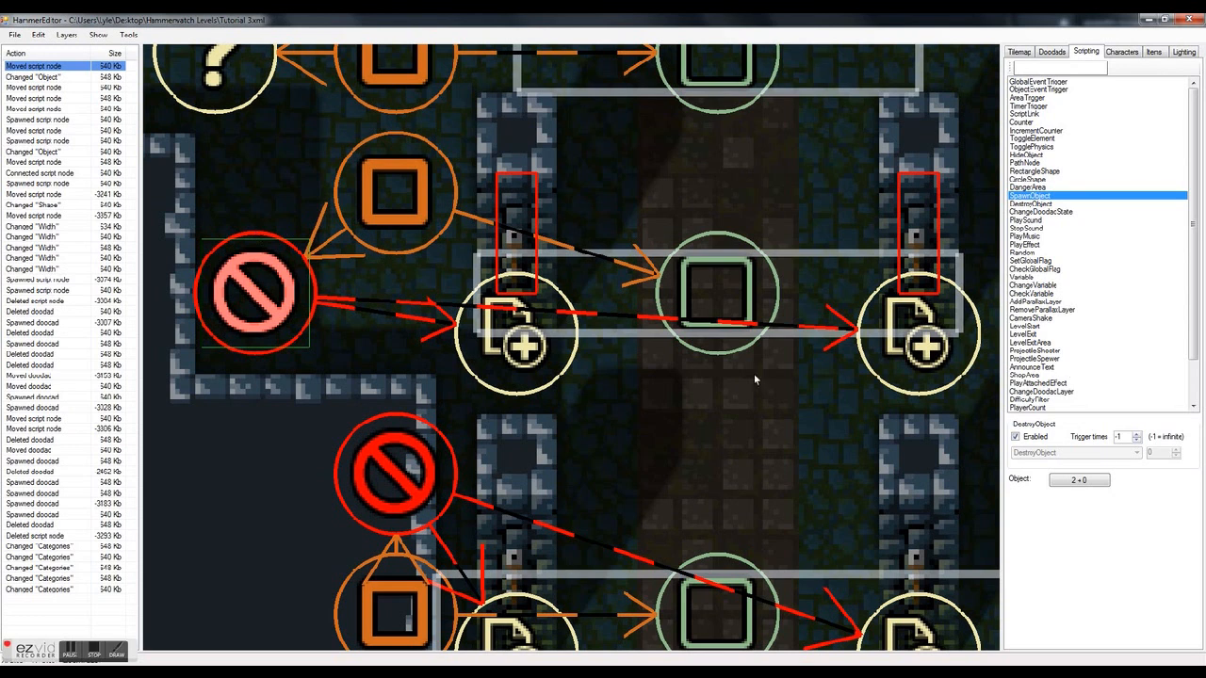
left_click(528, 389, "ctrl")
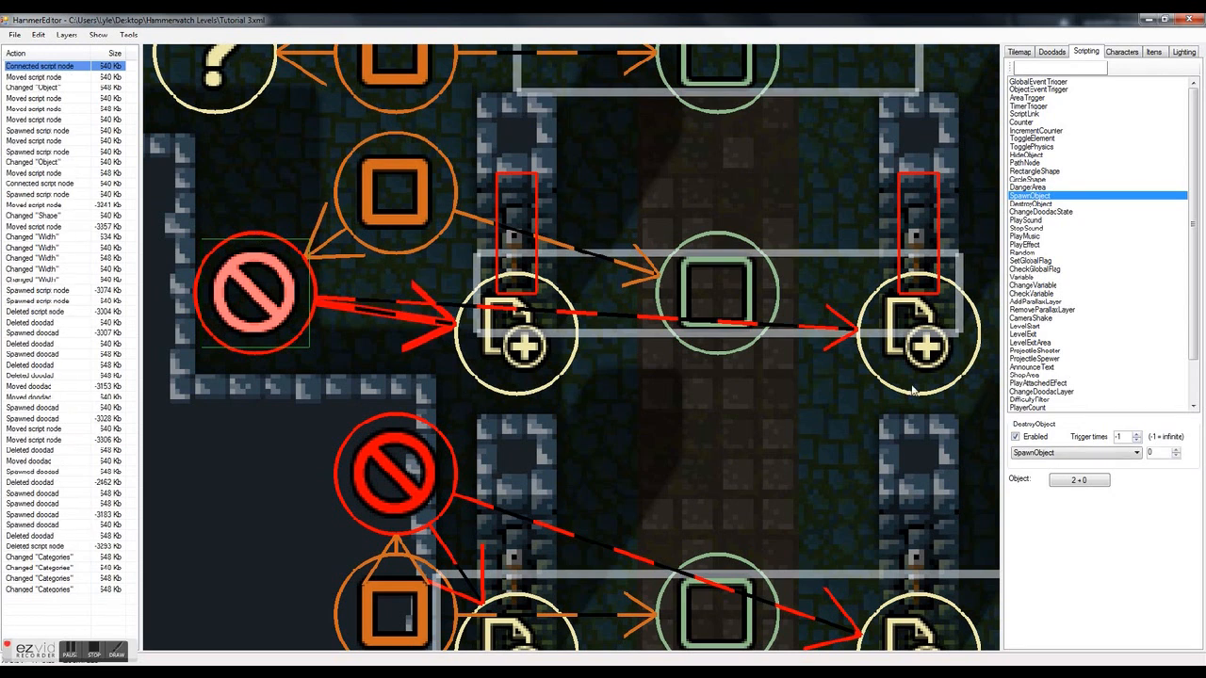
left_click(912, 388, "ctrl")
left_click(697, 426)
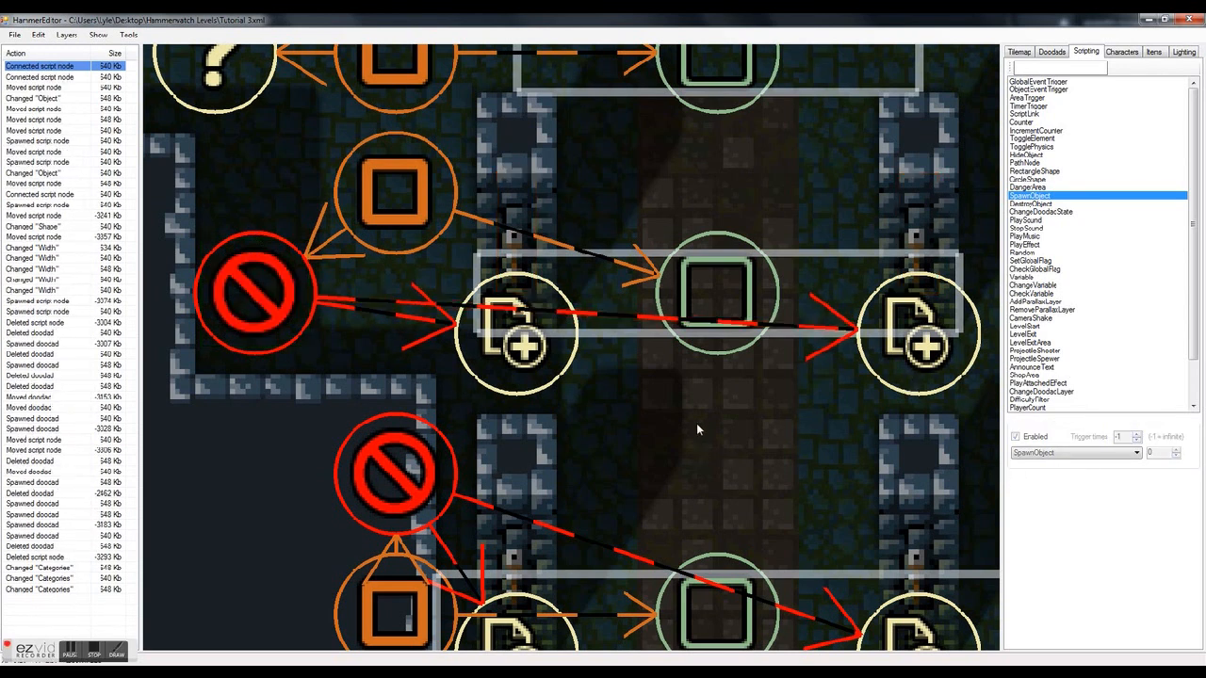
Review the rebuilt chain from the AreaTrigger through the DestroyObject to both SpawnObject nodes
left_click(394, 194)
left_click(237, 280)
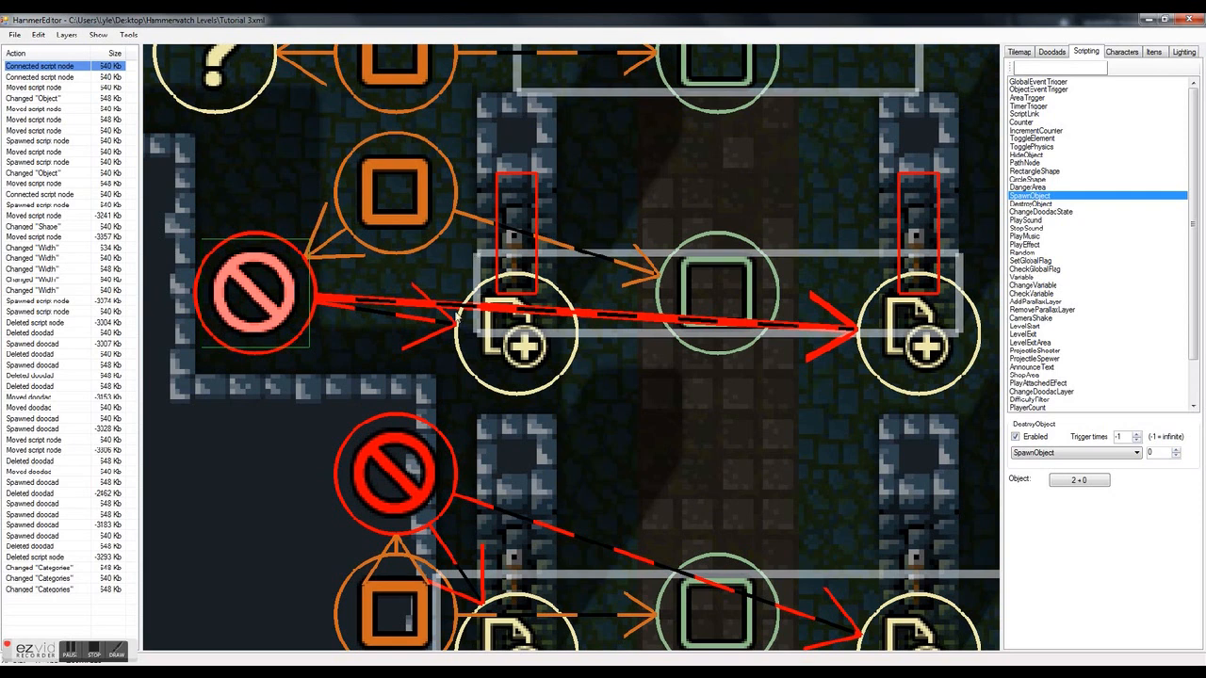
left_click(514, 353)
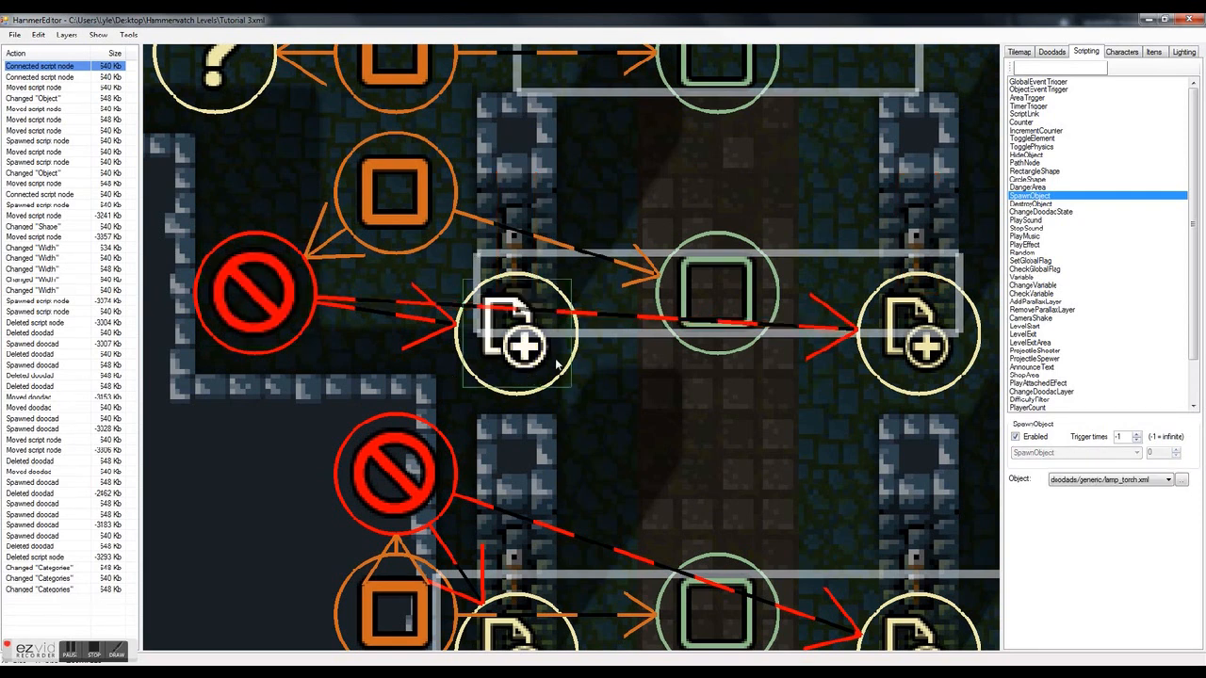
left_click(890, 367)
left_click(691, 420)
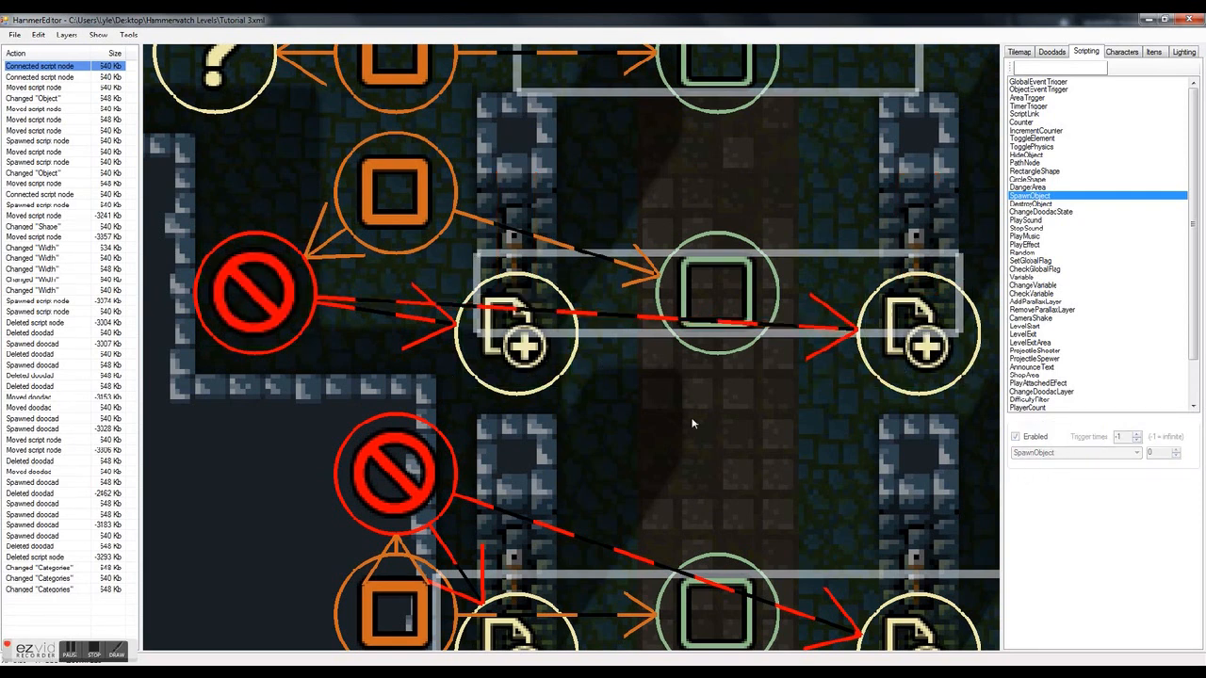
scroll(693, 420, "down", 3)
middle_click_drag(759, 463, 669, 397)
scroll(639, 413, "up", 2)
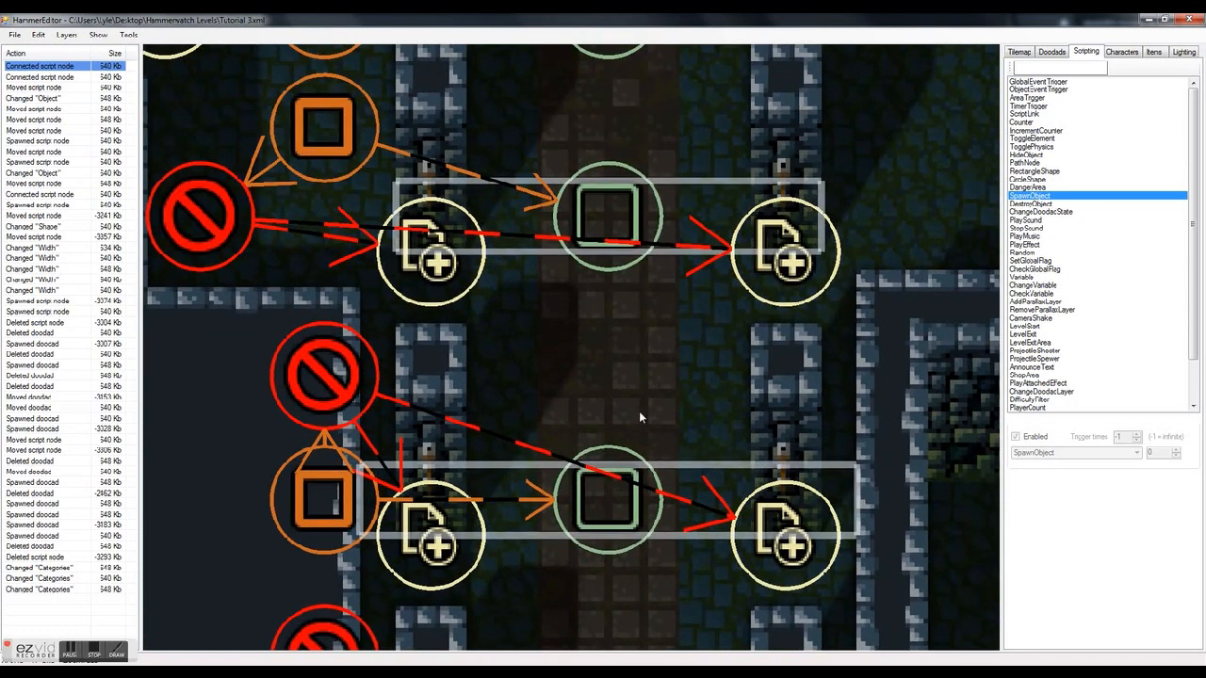
Launch a test of the level and walk the character north between the northernmost torch pillars
key("F5")
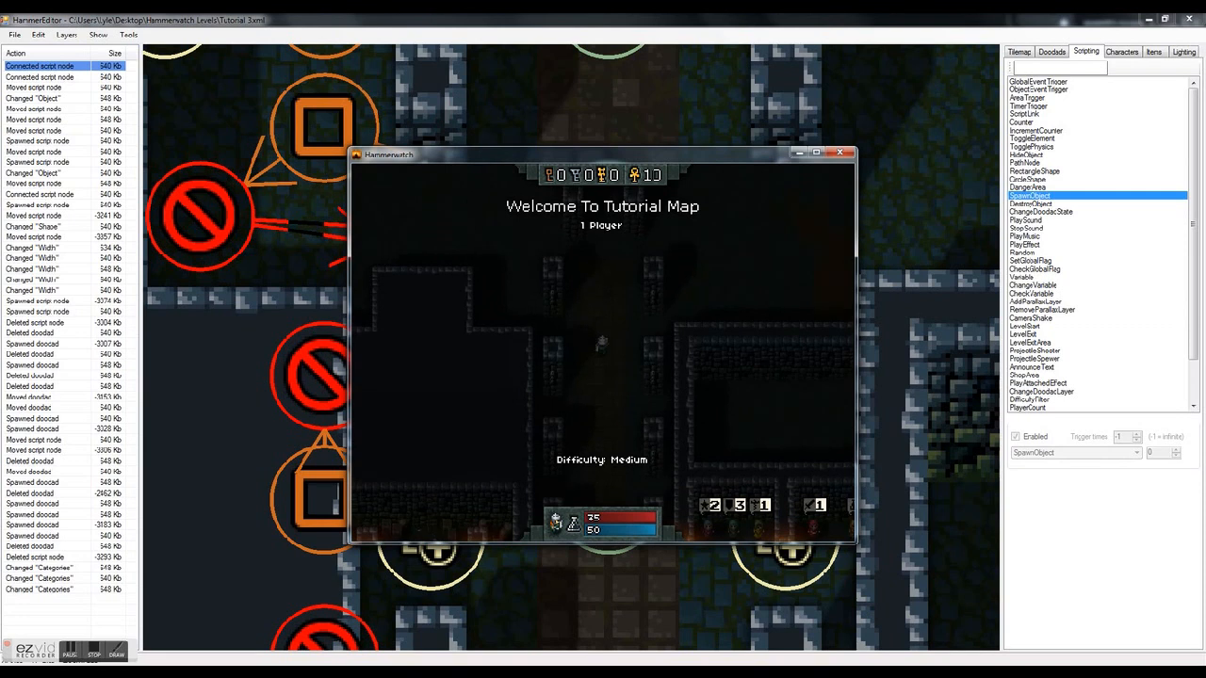
key("w")
key("Escape")
key("Escape")
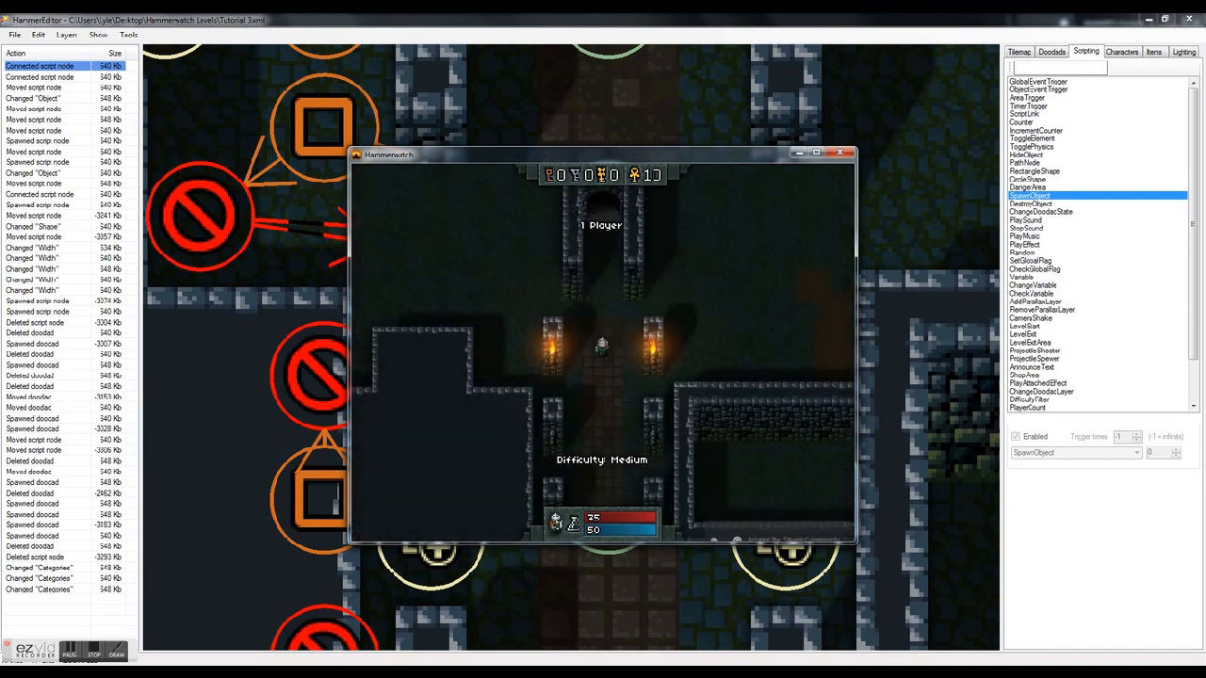
key("w")
key("w")
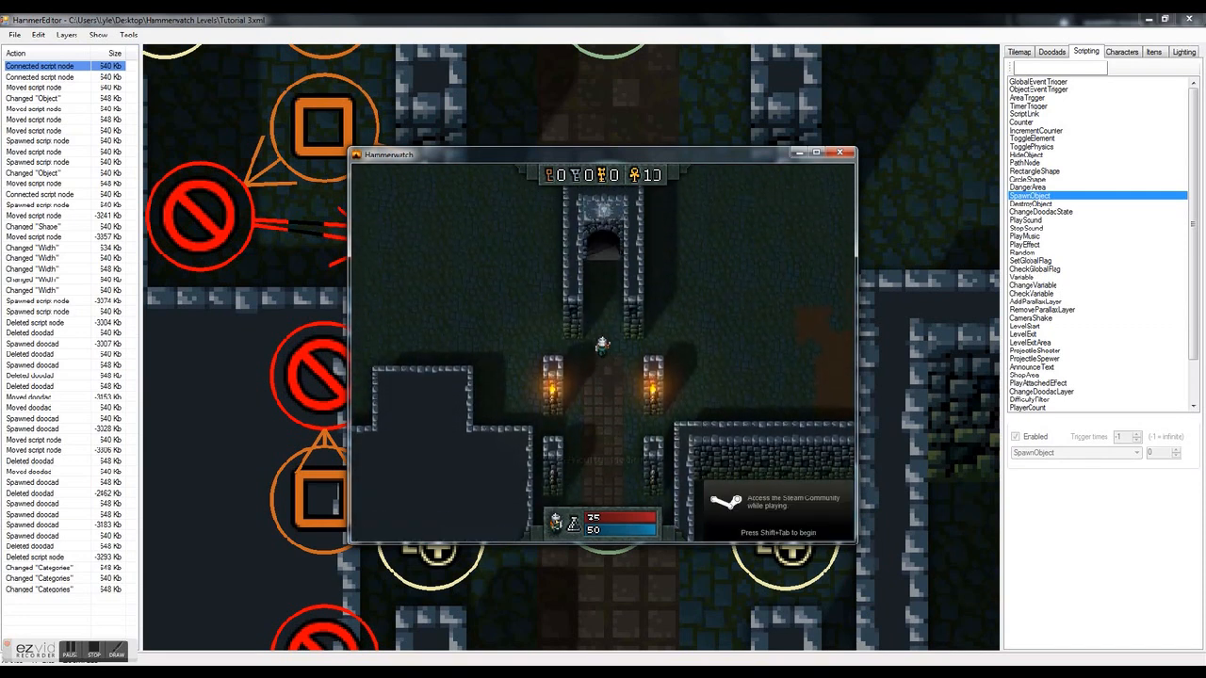
Walk the character into the hidden room and back out to test its cover, and quit the test game
key("s")
key("w")
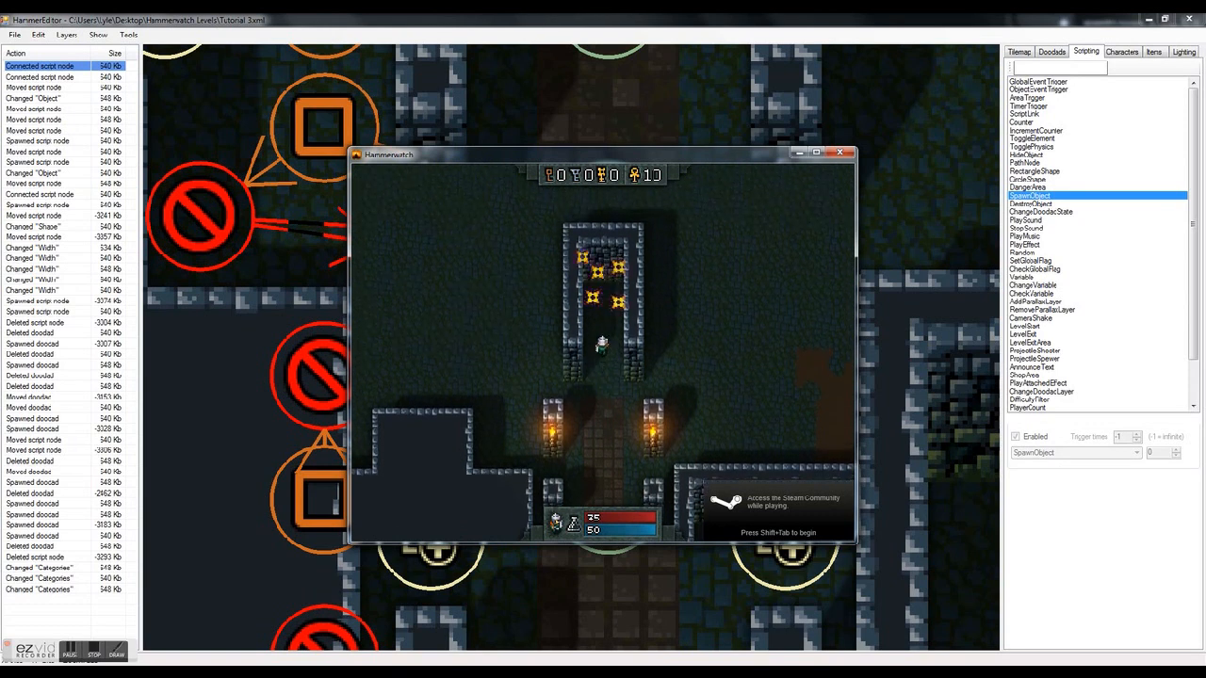
key("s")
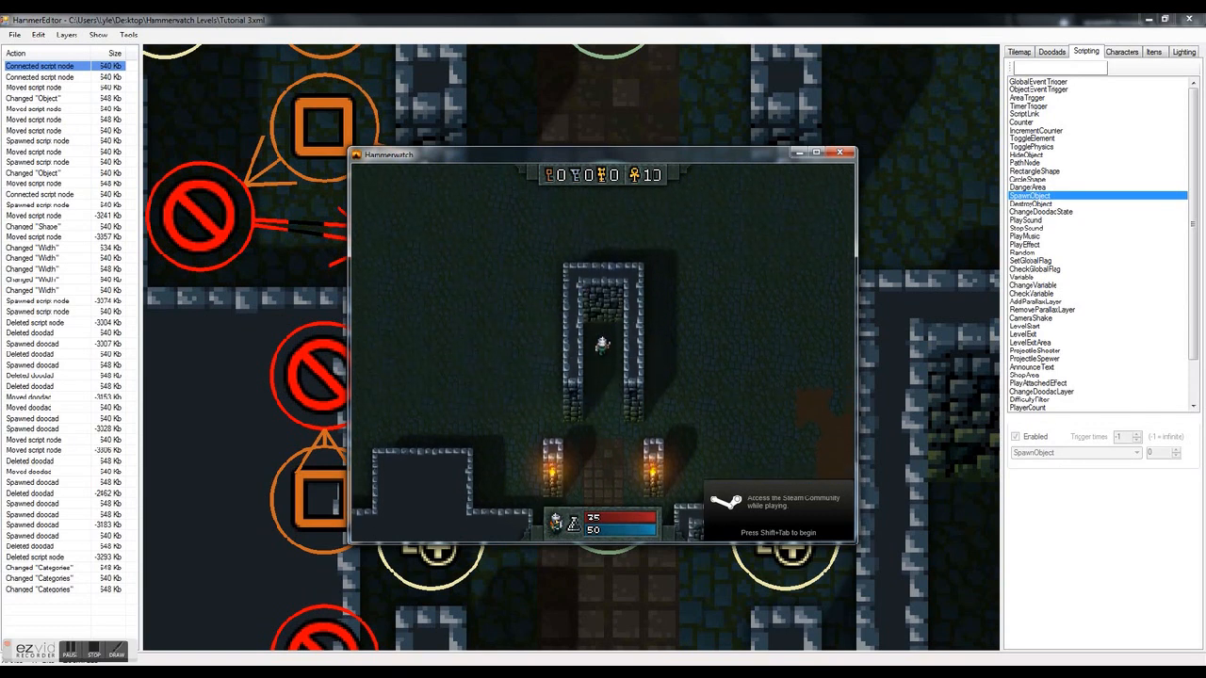
key("s")
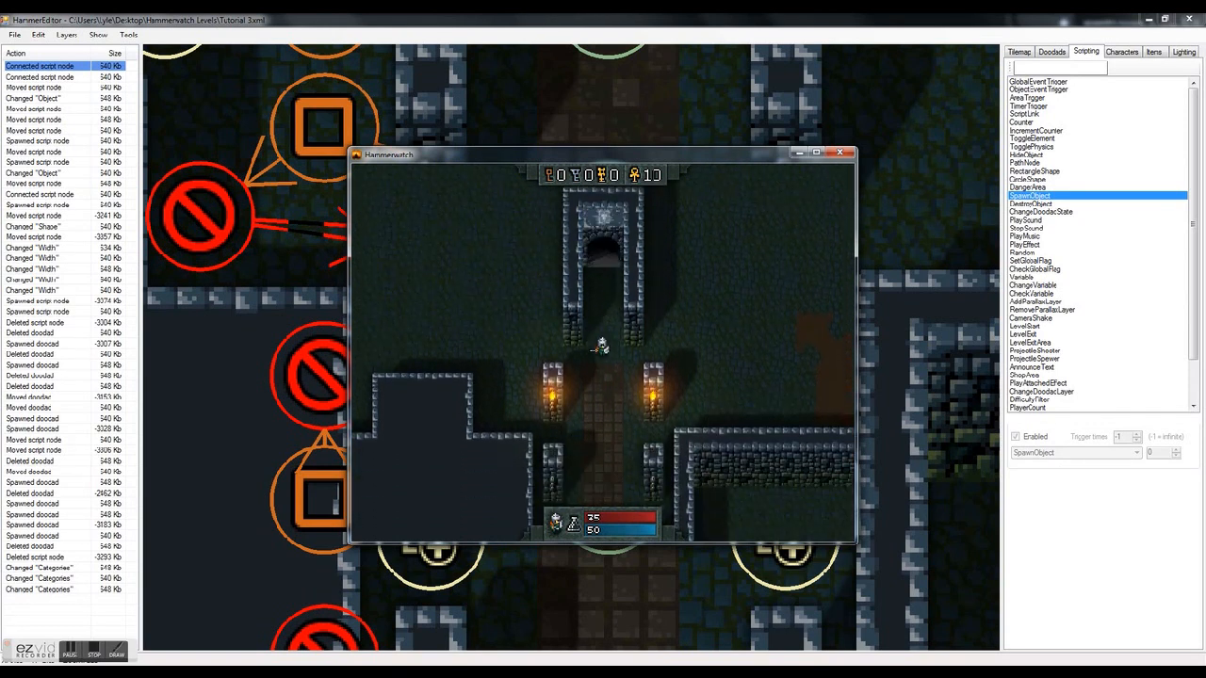
key("w")
key("Escape")
left_click(602, 374)
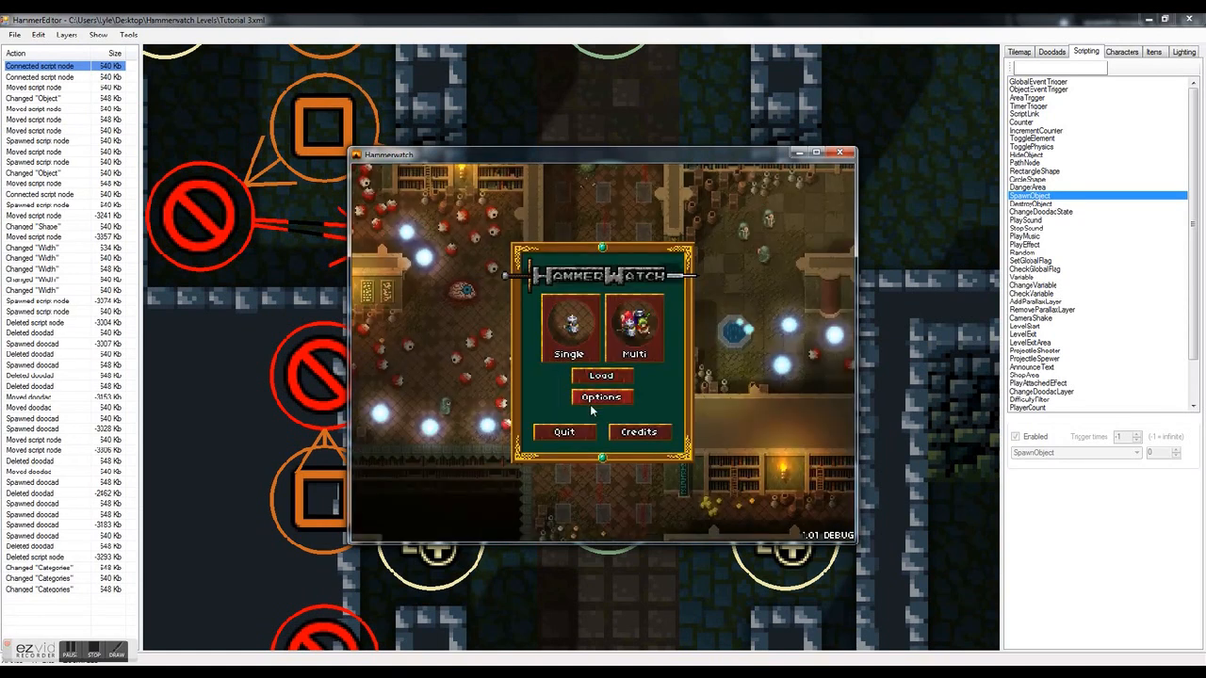
left_click(592, 438)
Inspect the hidden room's upper HideObject node and its available State options, keeping Hide
scroll(616, 396, "down", 3)
key("w")
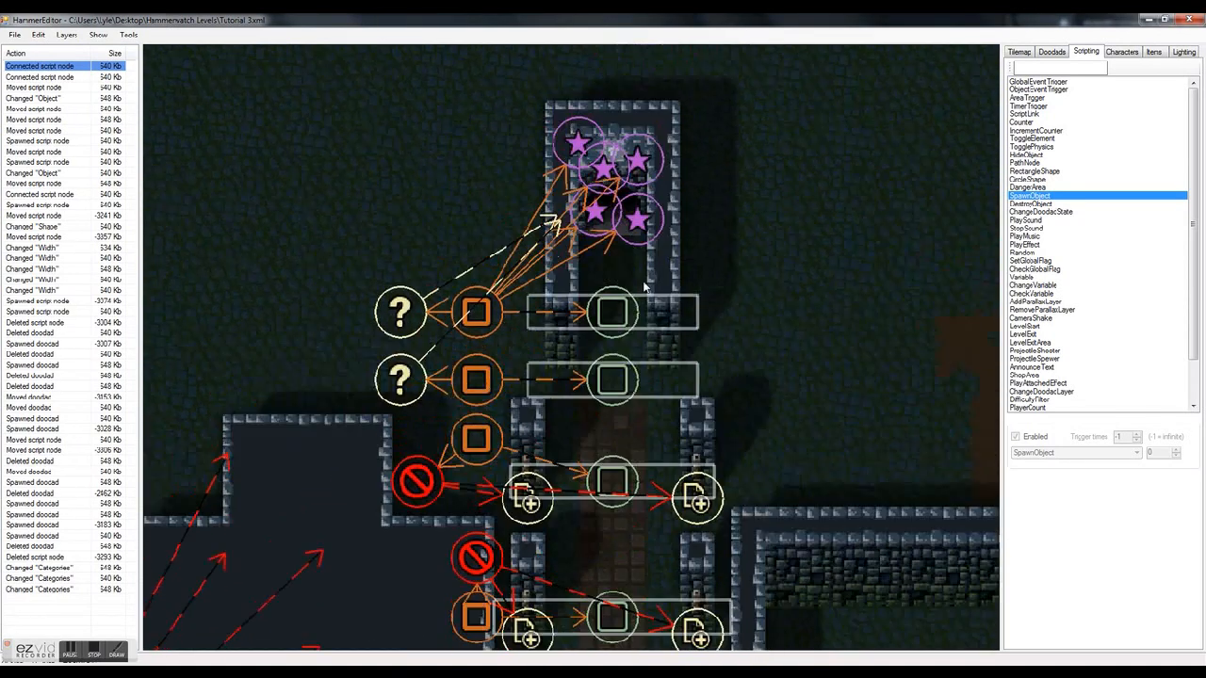
scroll(646, 339, "up", 2)
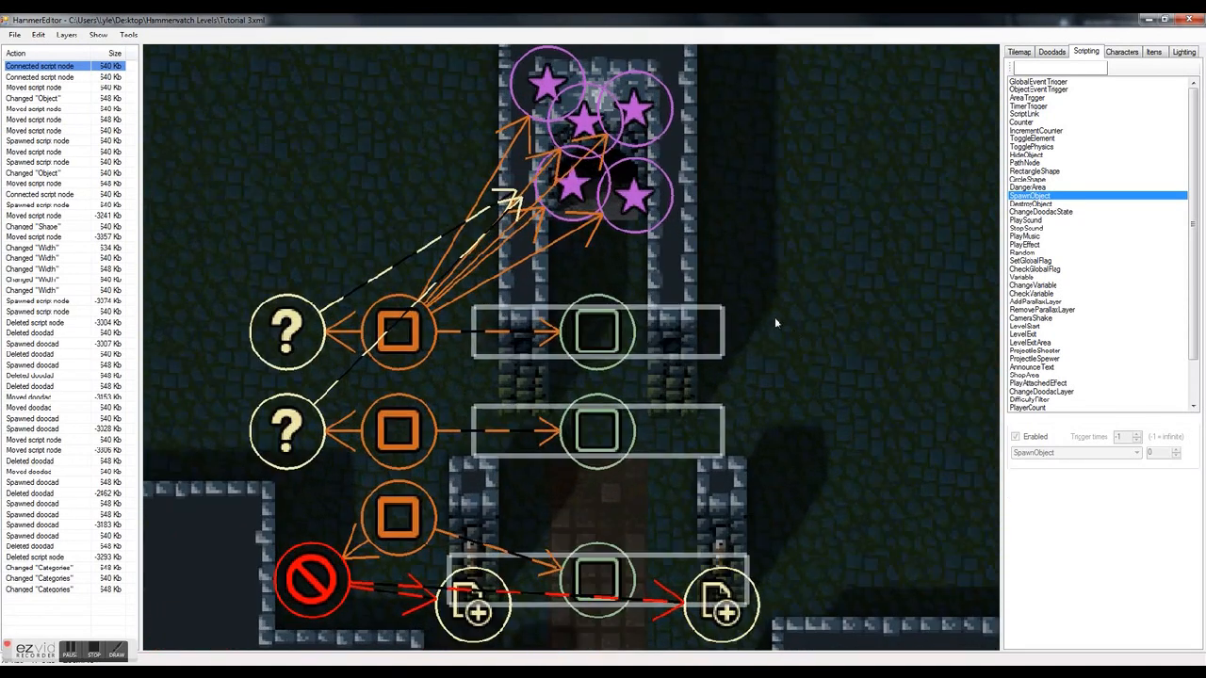
left_click(672, 377)
left_click(274, 340)
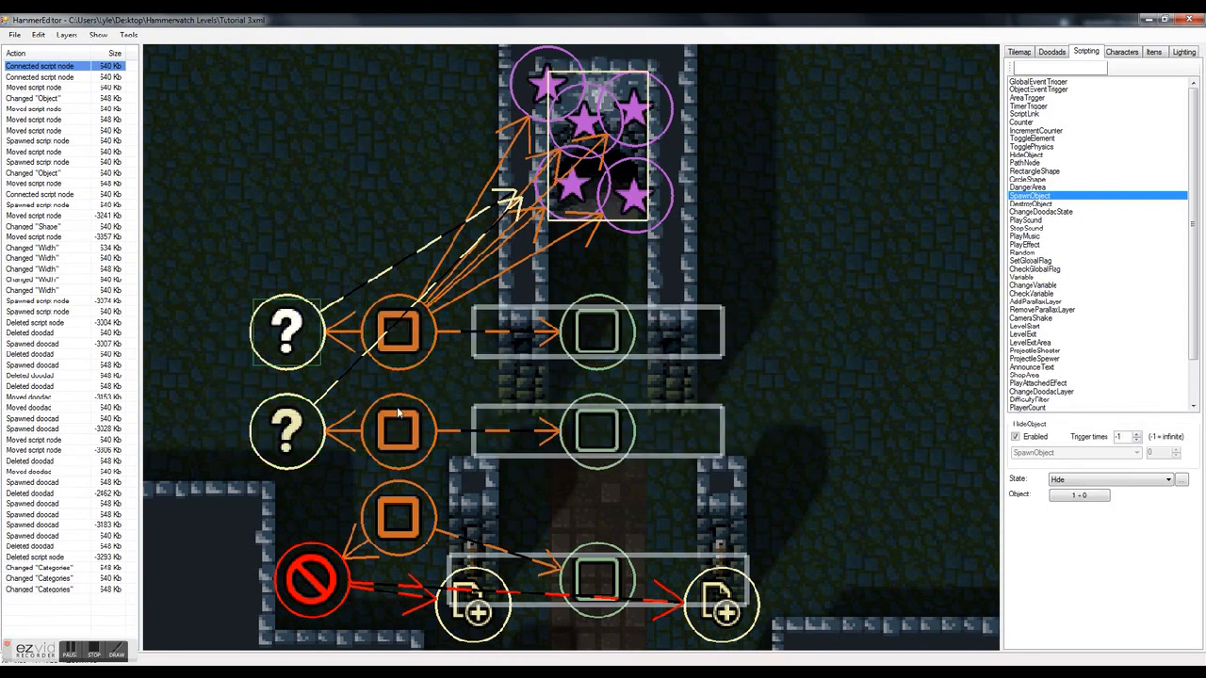
left_click(1131, 480)
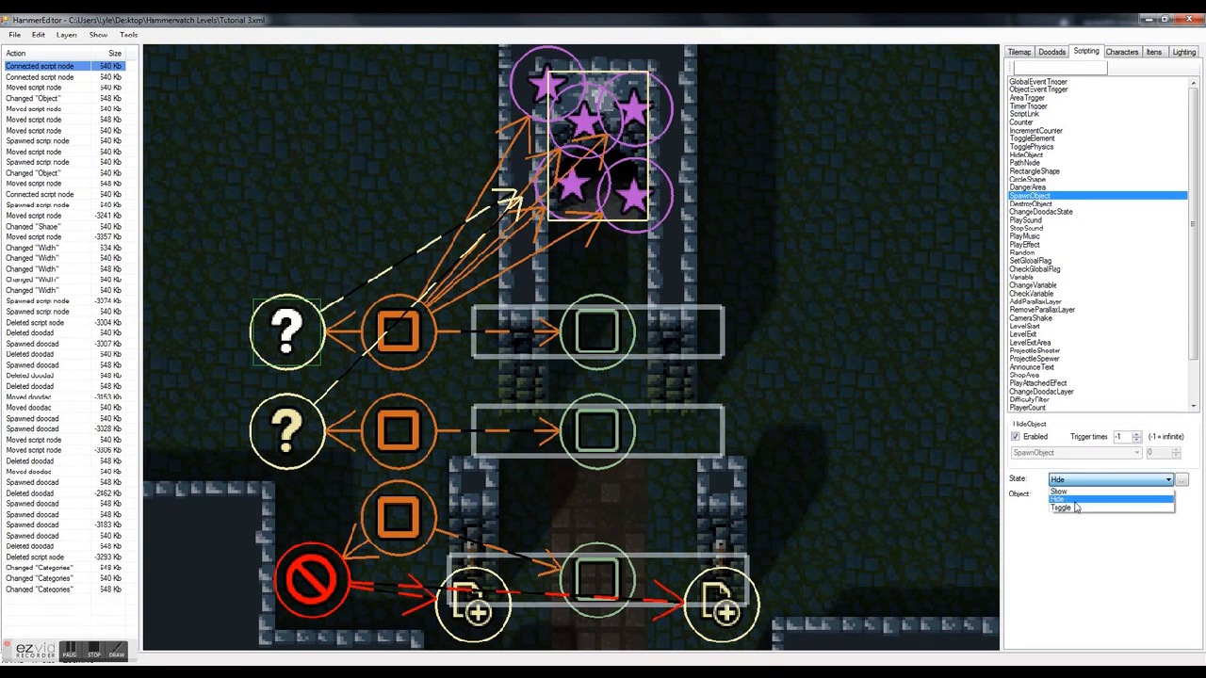
left_click(1081, 483)
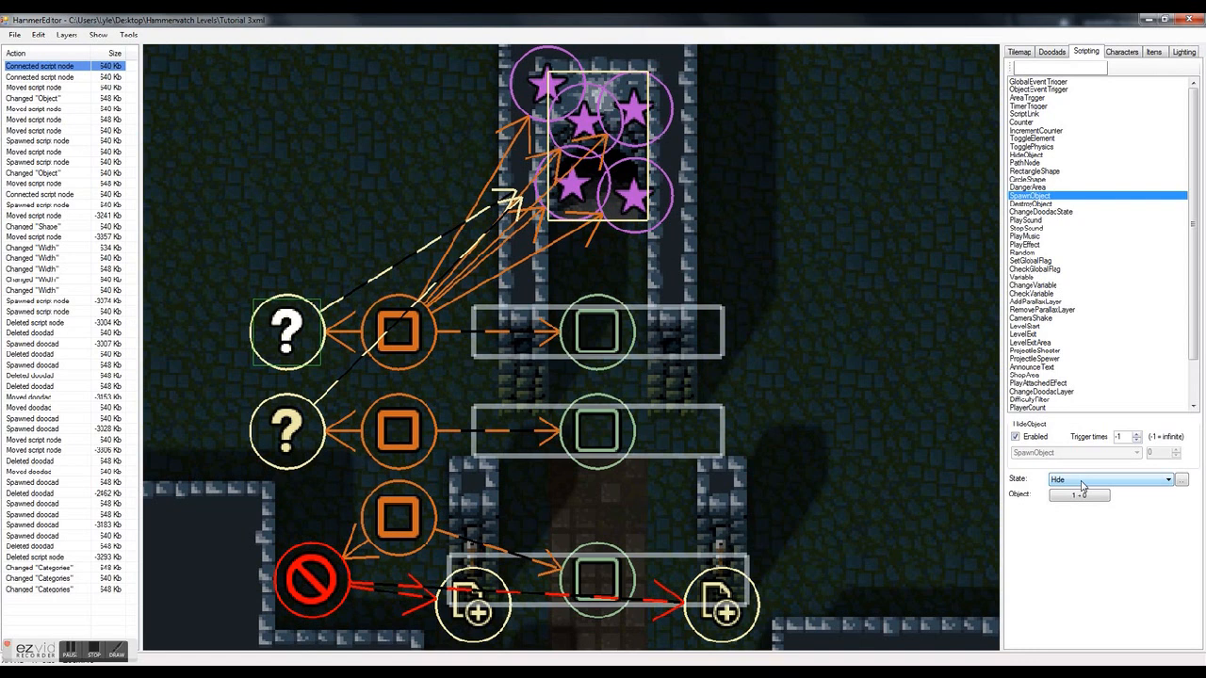
Compare the upper and lower hidden-room node groups, each with a HideObject, an area trigger and a rectangle shape
left_click(279, 448)
left_click(282, 351)
left_click_drag(757, 301, 274, 347)
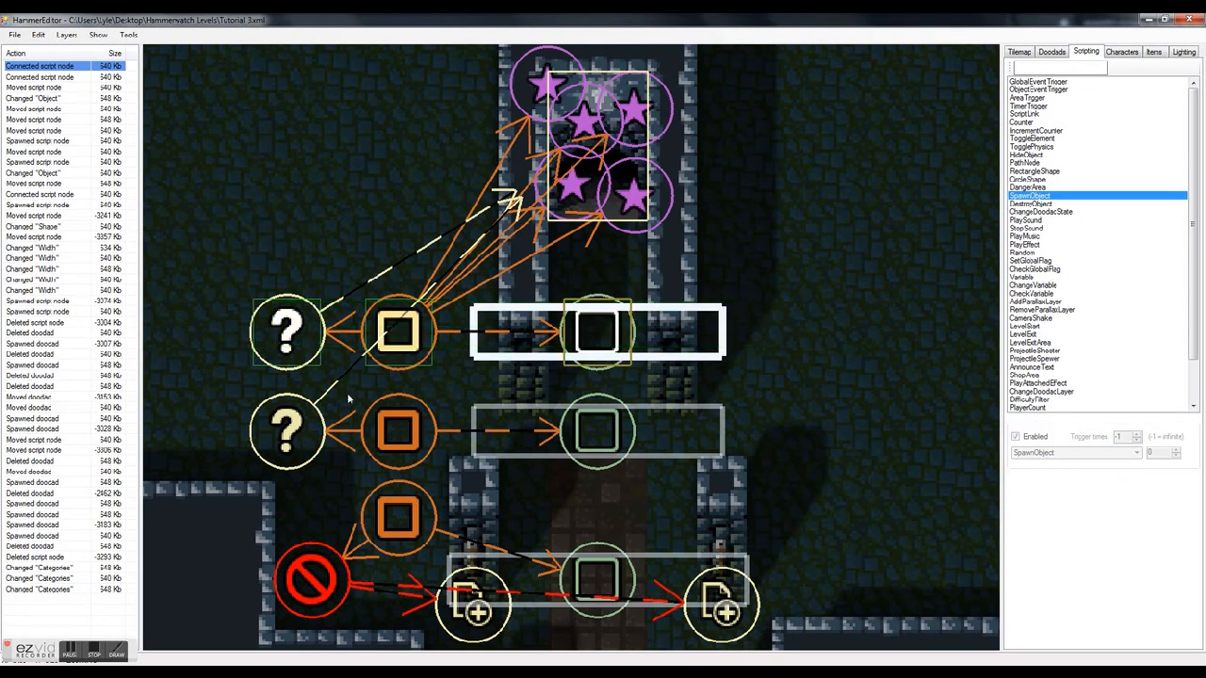
left_click_drag(224, 395, 816, 462)
left_click(229, 431)
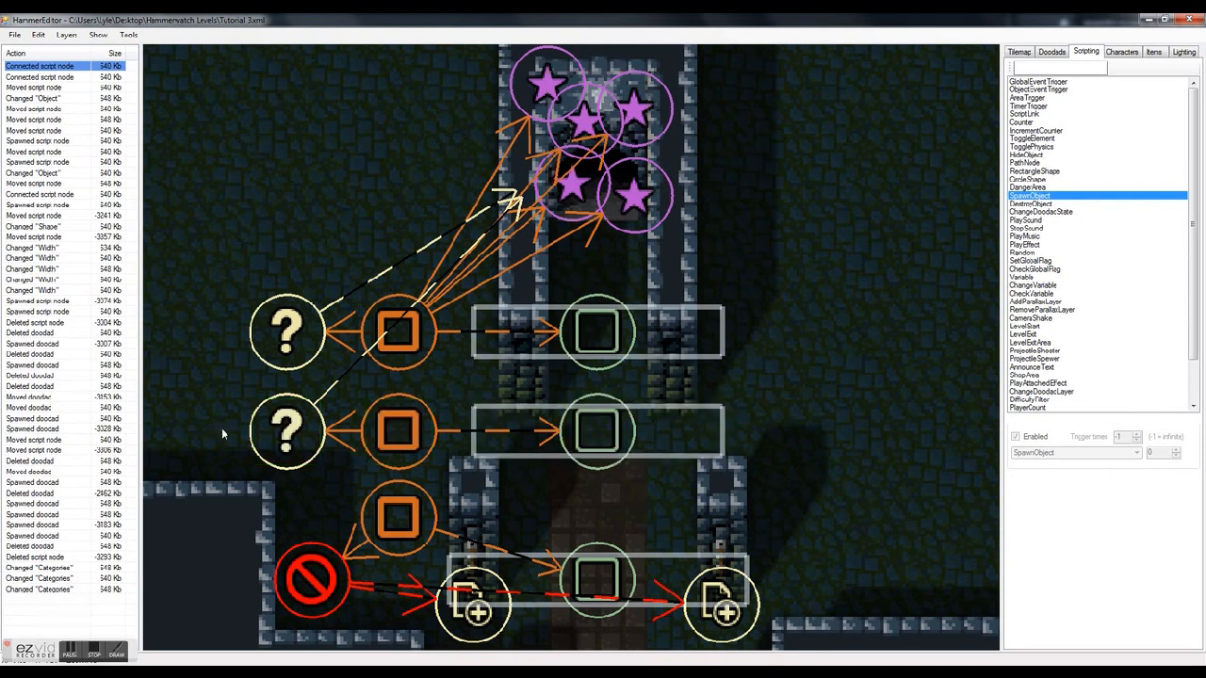
Move the lower HideObject node slightly north and inspect its State options, keeping Show
left_click_drag(283, 432, 283, 420)
left_click(1078, 480)
left_click(1080, 489)
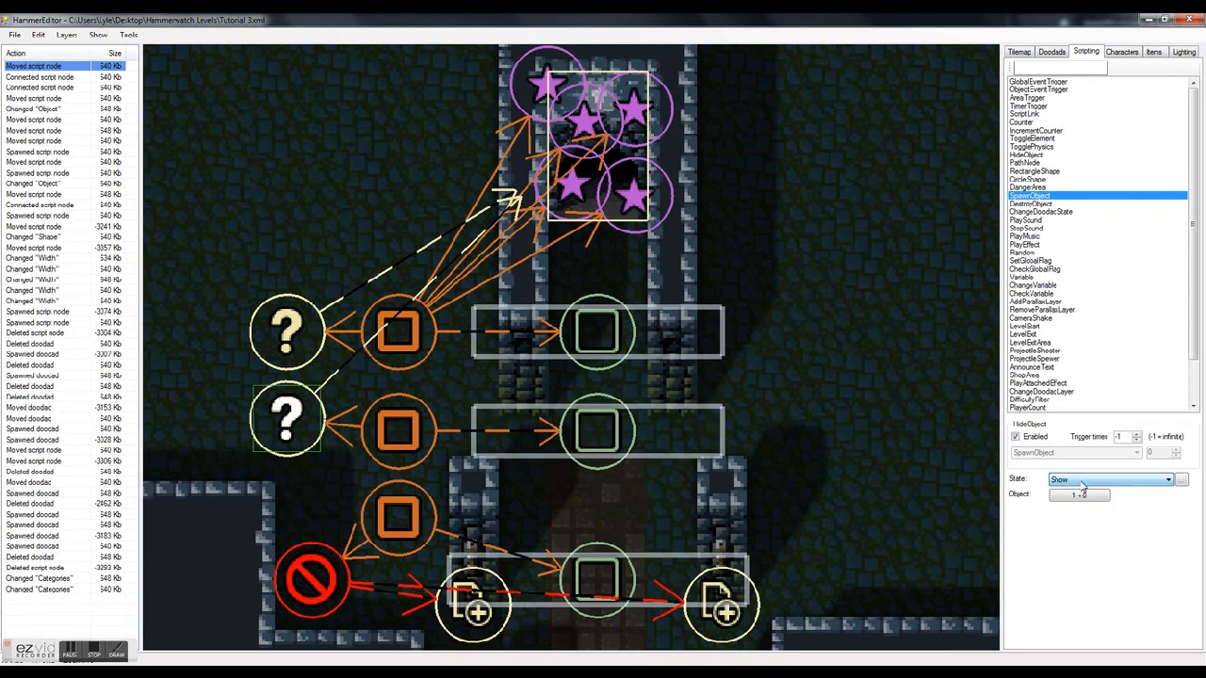
Move the five PlayEffect nodes clear of the hidden room to inspect their effect sprite, and return them over the doorway
left_click(593, 146)
left_click(736, 229)
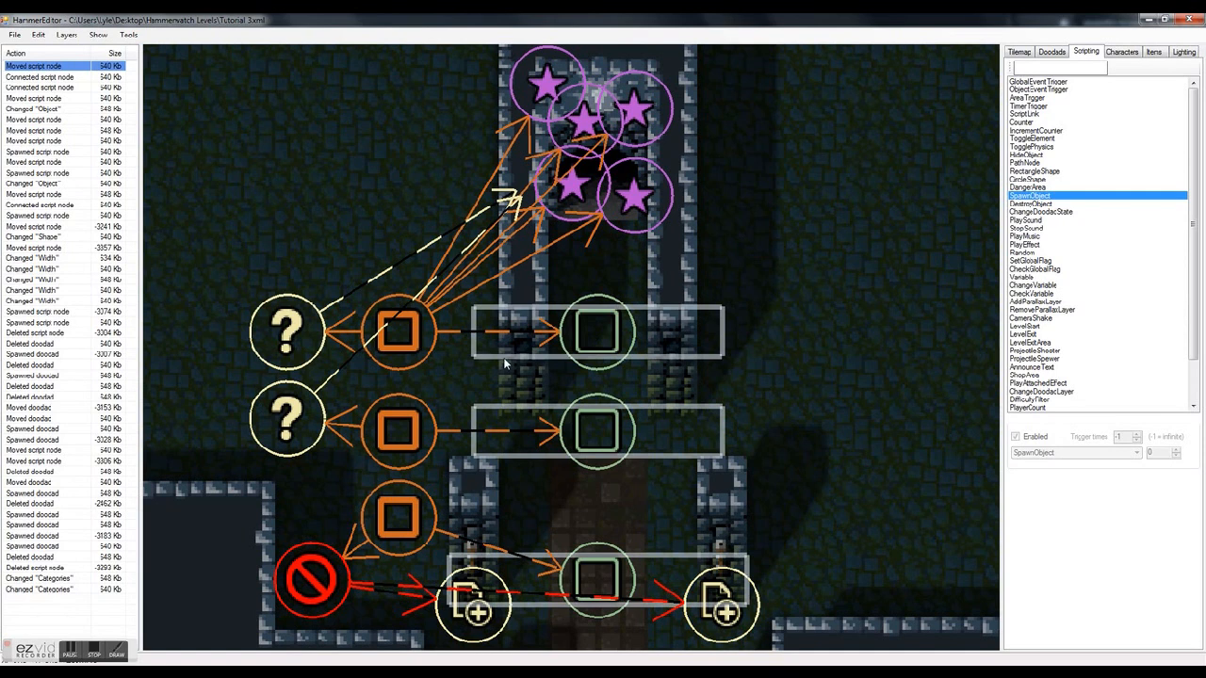
scroll(503, 357, "up", 2)
left_click(648, 283)
left_click_drag(648, 283, 318, 255)
left_click_drag(412, 79, 231, 260)
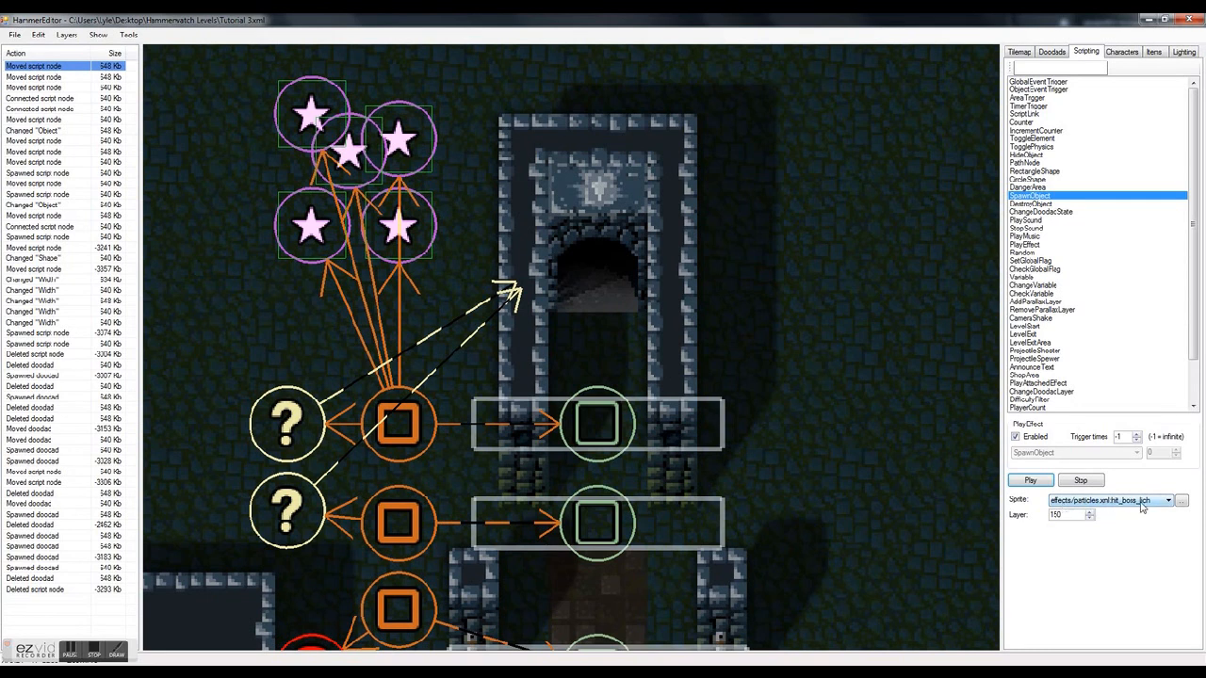
left_click_drag(357, 168, 589, 212)
left_click(889, 225)
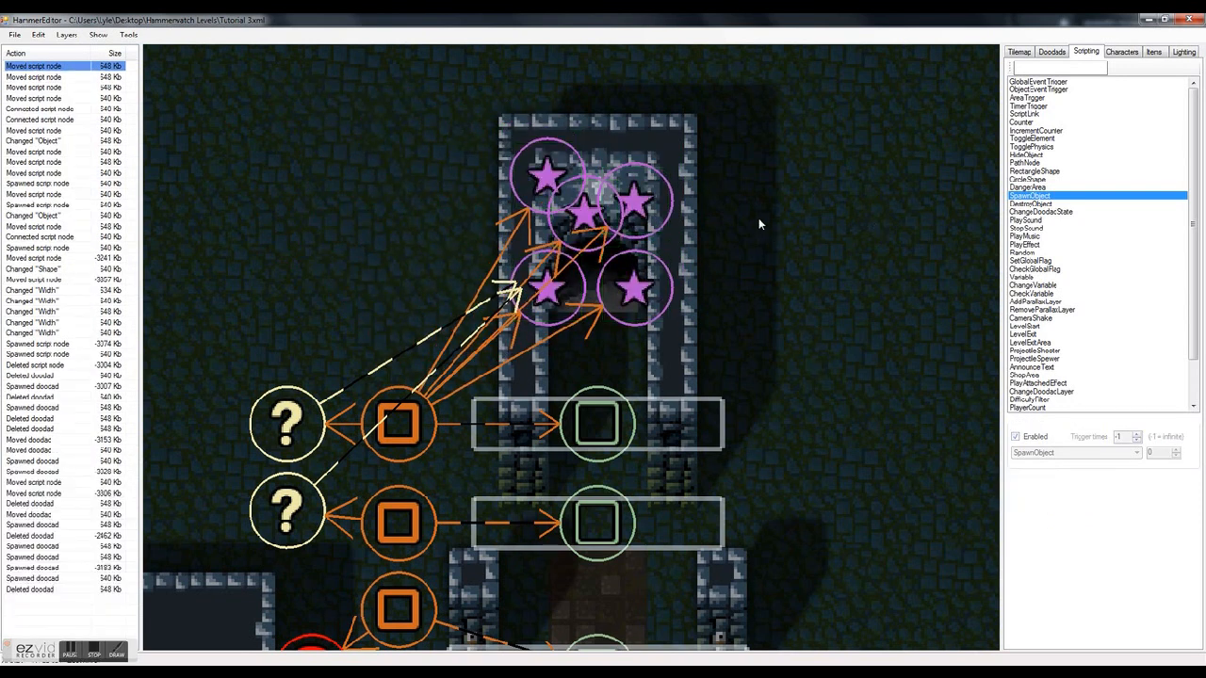
Delete the script nodes around the red and orange vendors in the second shop booth
scroll(758, 225, "down", 2)
scroll(844, 265, "down", 2)
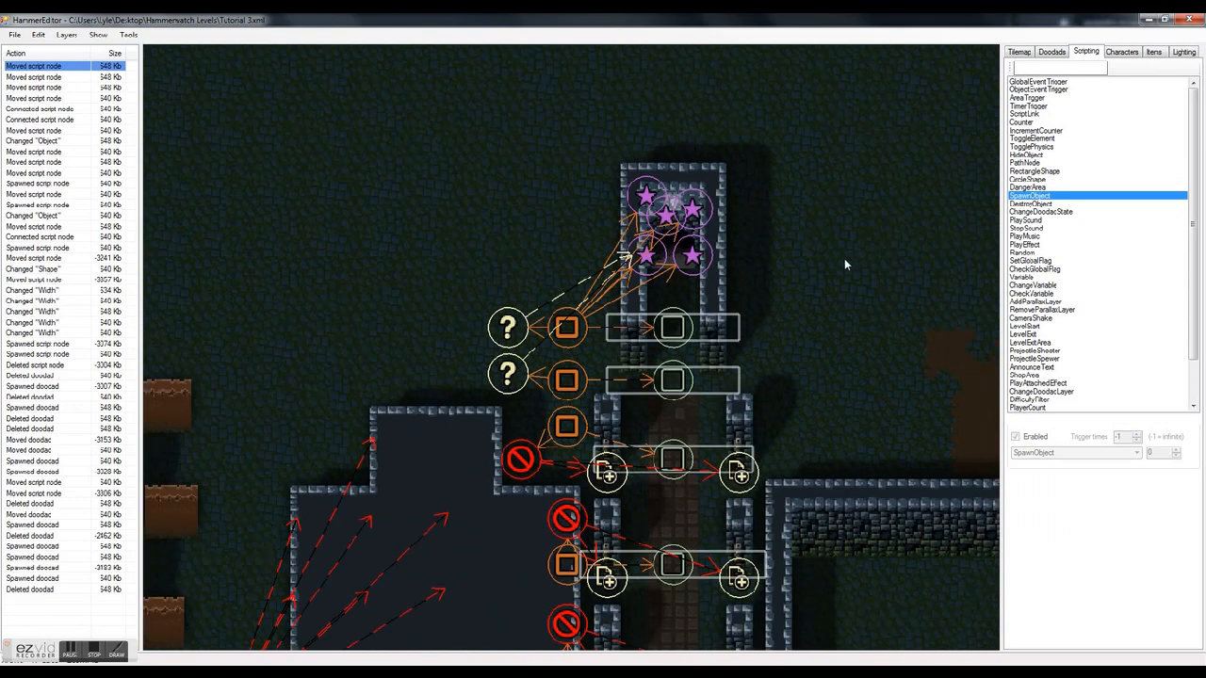
scroll(783, 299, "down", 2)
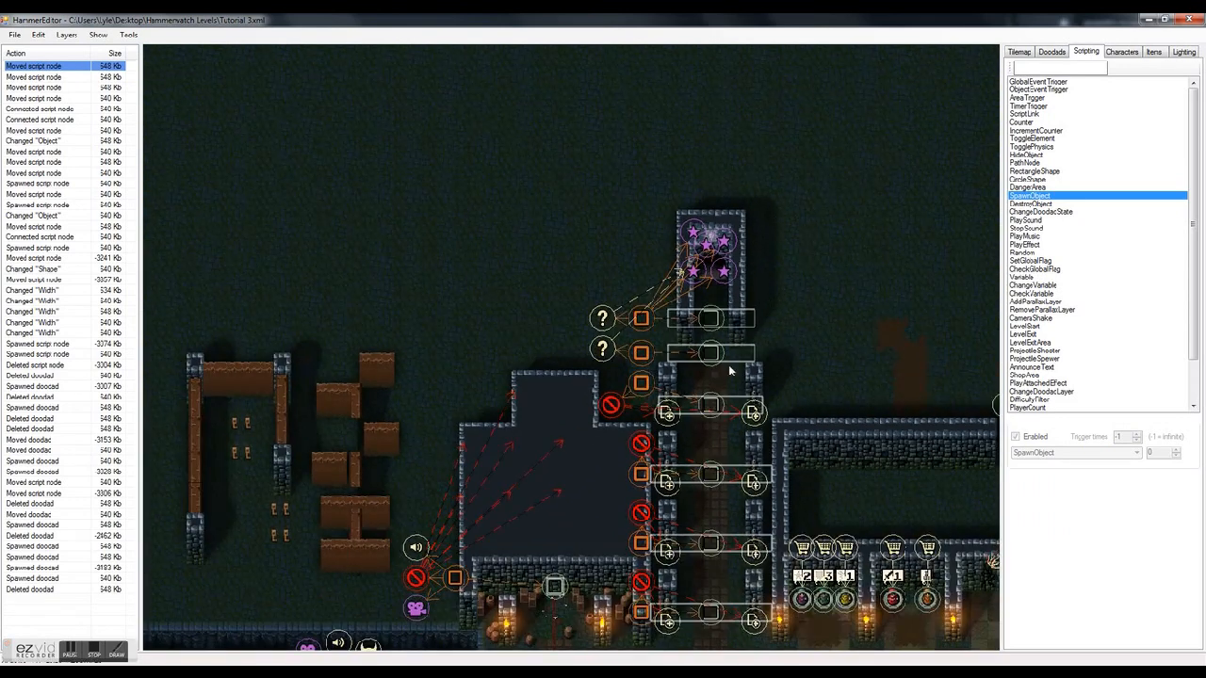
key("Right")
key("Down")
key("Down")
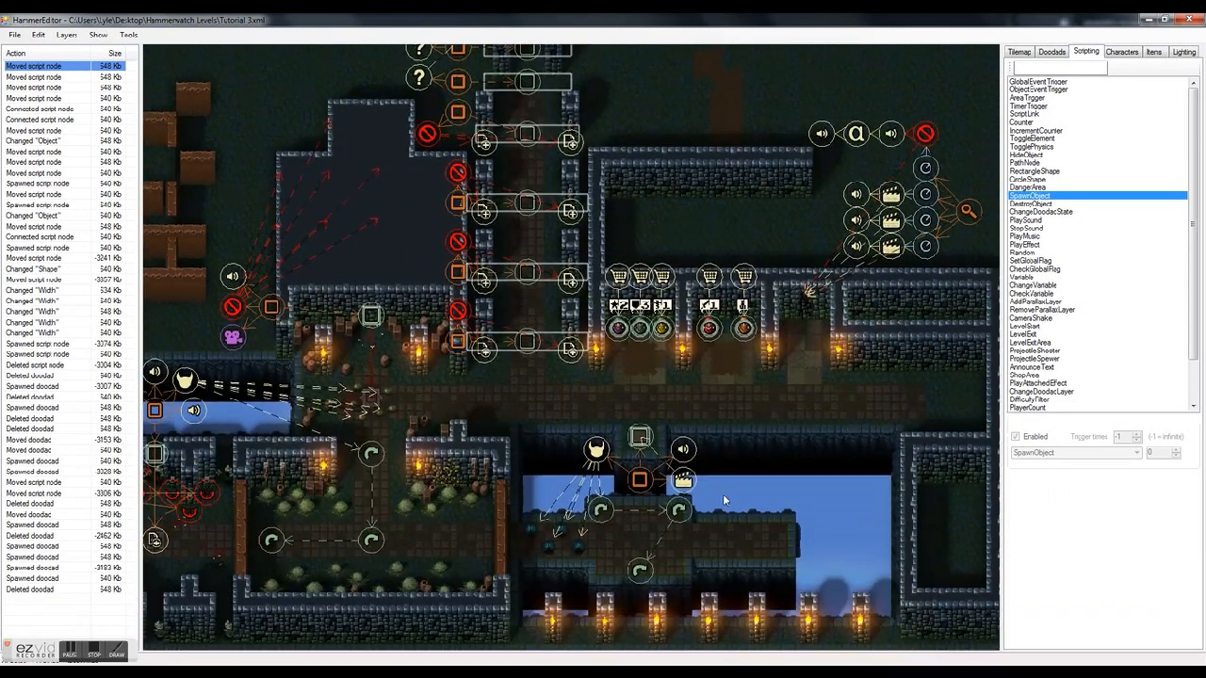
key("Down")
scroll(723, 494, "up", 4)
key("Up")
scroll(727, 413, "down", 2)
scroll(728, 411, "up", 1)
left_click_drag(649, 152, 761, 312)
key("Delete")
scroll(706, 273, "up", 2)
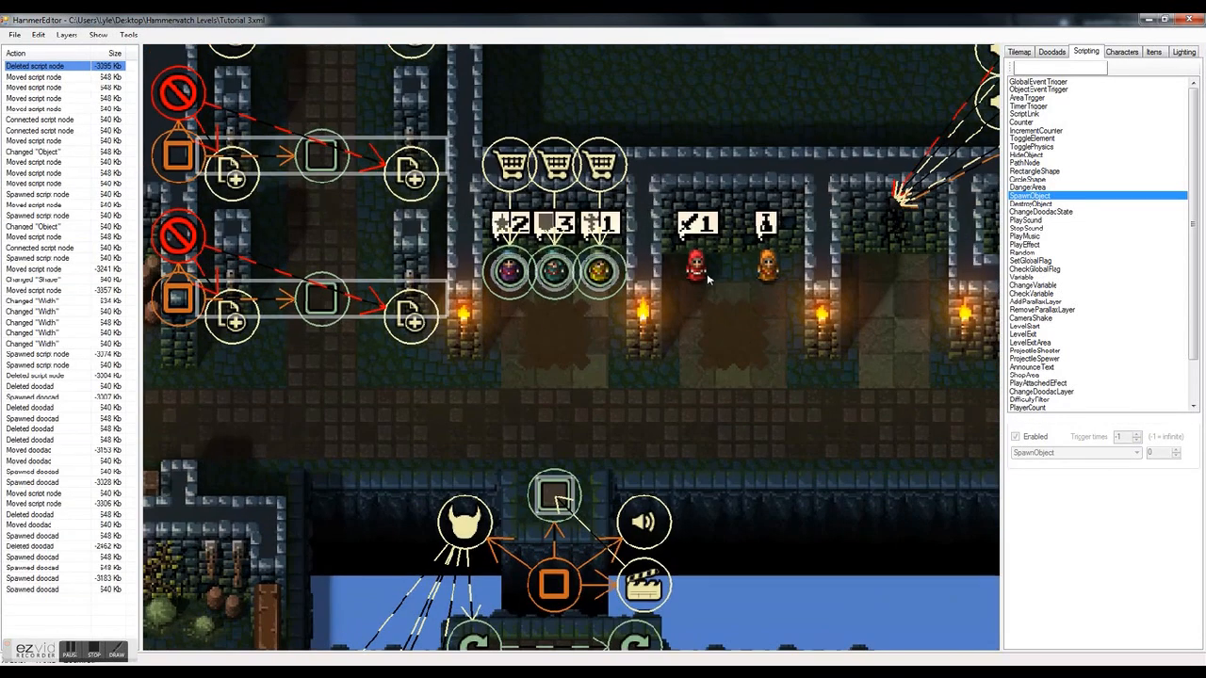
Run the level in the test game and open the shops of the three vendors in the first booth one after another
key("Up")
key("Left")
key("Down")
key("Down")
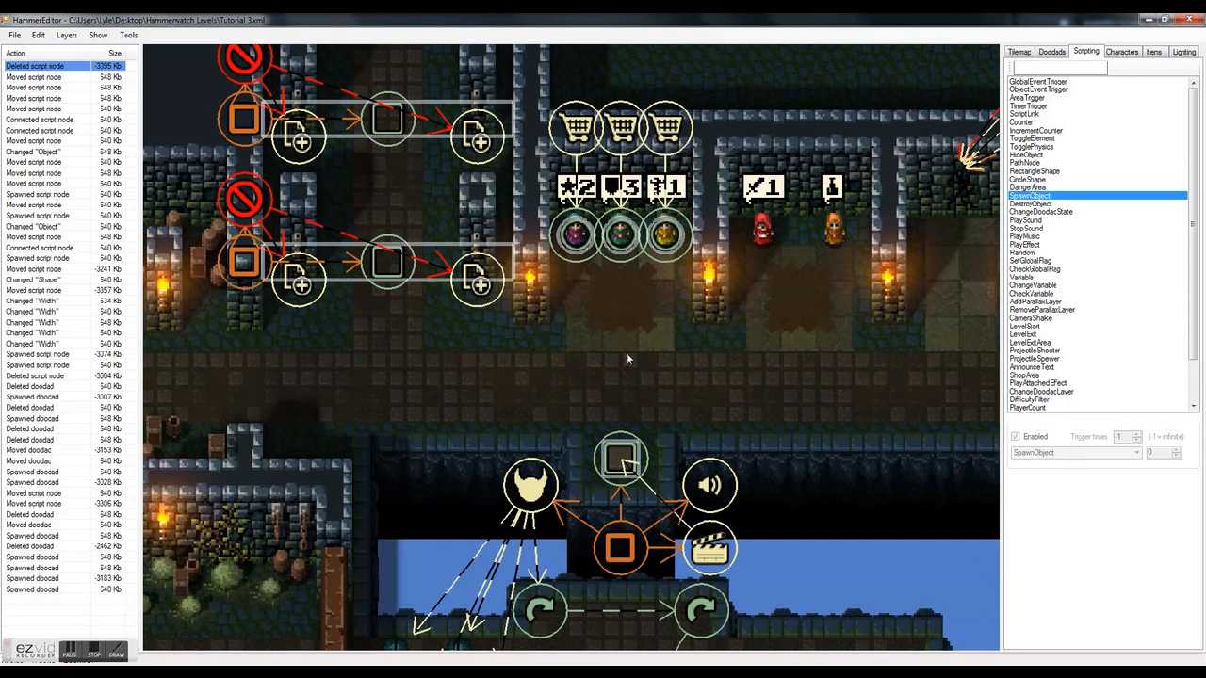
key("F5")
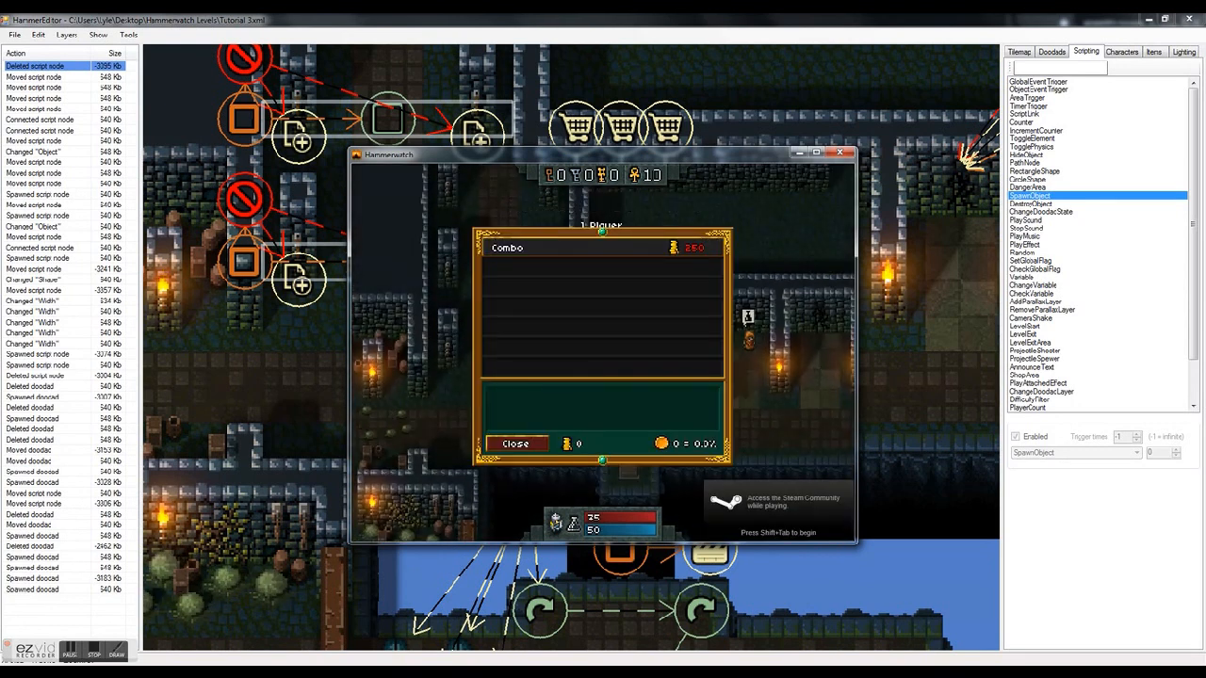
key("Right")
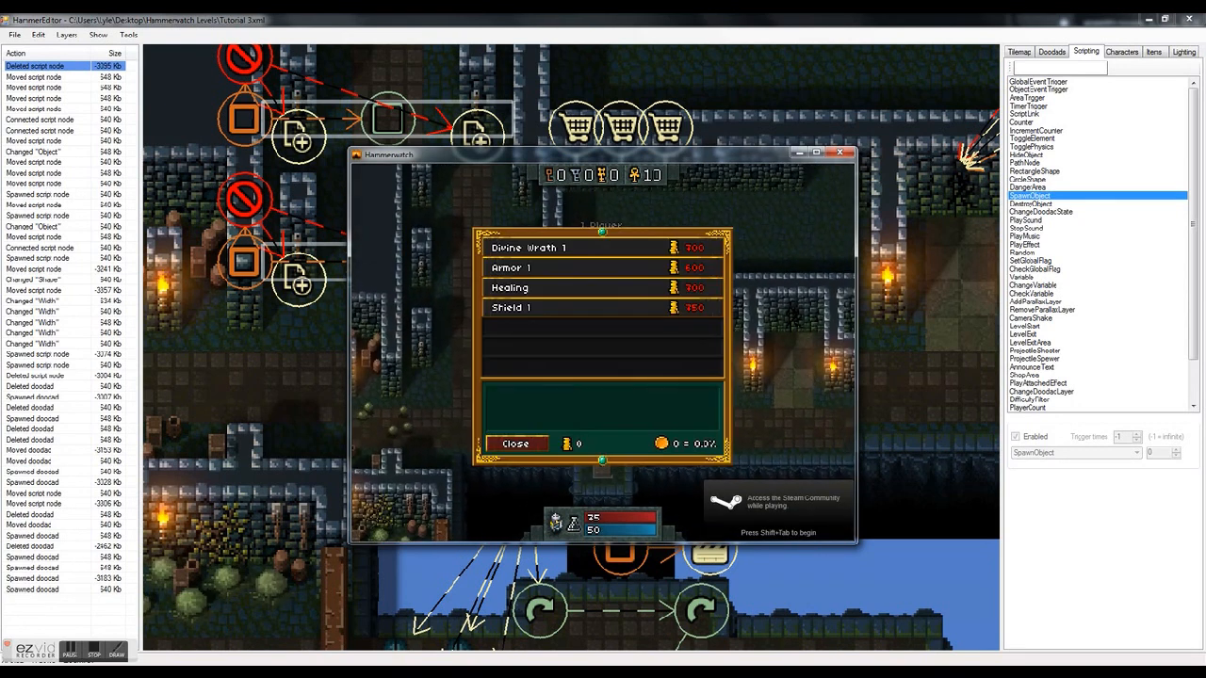
key("Escape")
key("Down")
key("Right")
key("Up")
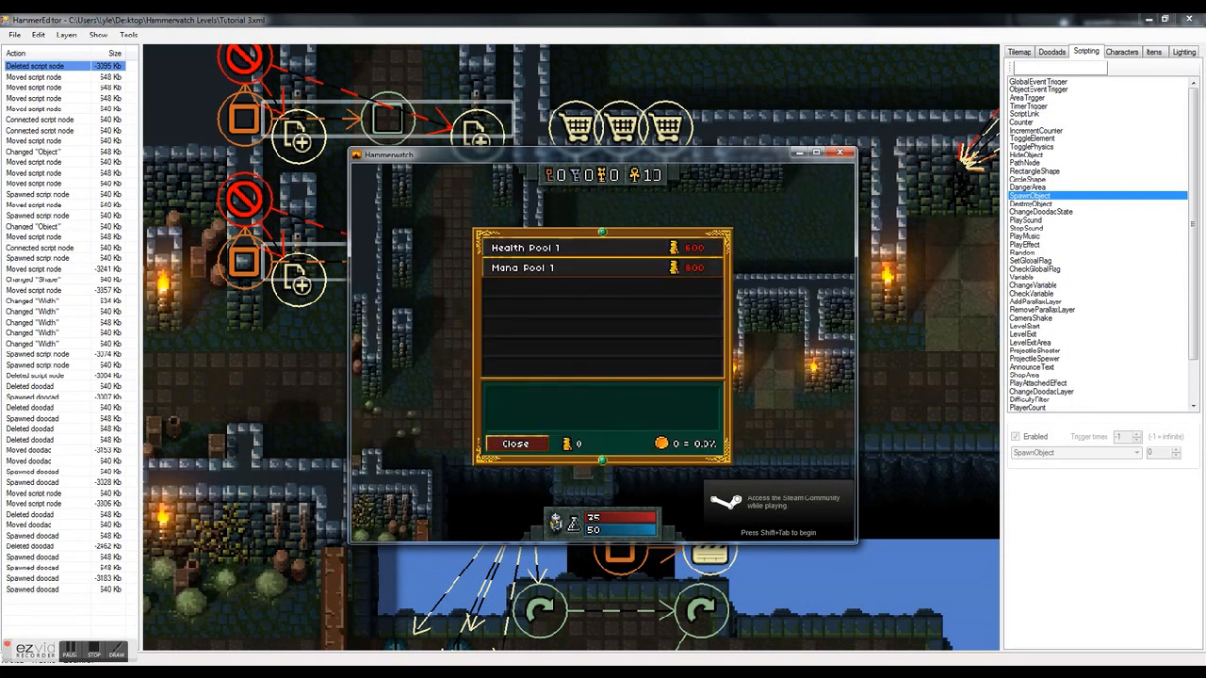
Close the vendor's shop, leave the level for the main menu and quit the test game
key("Escape")
key("Escape")
left_click(605, 376)
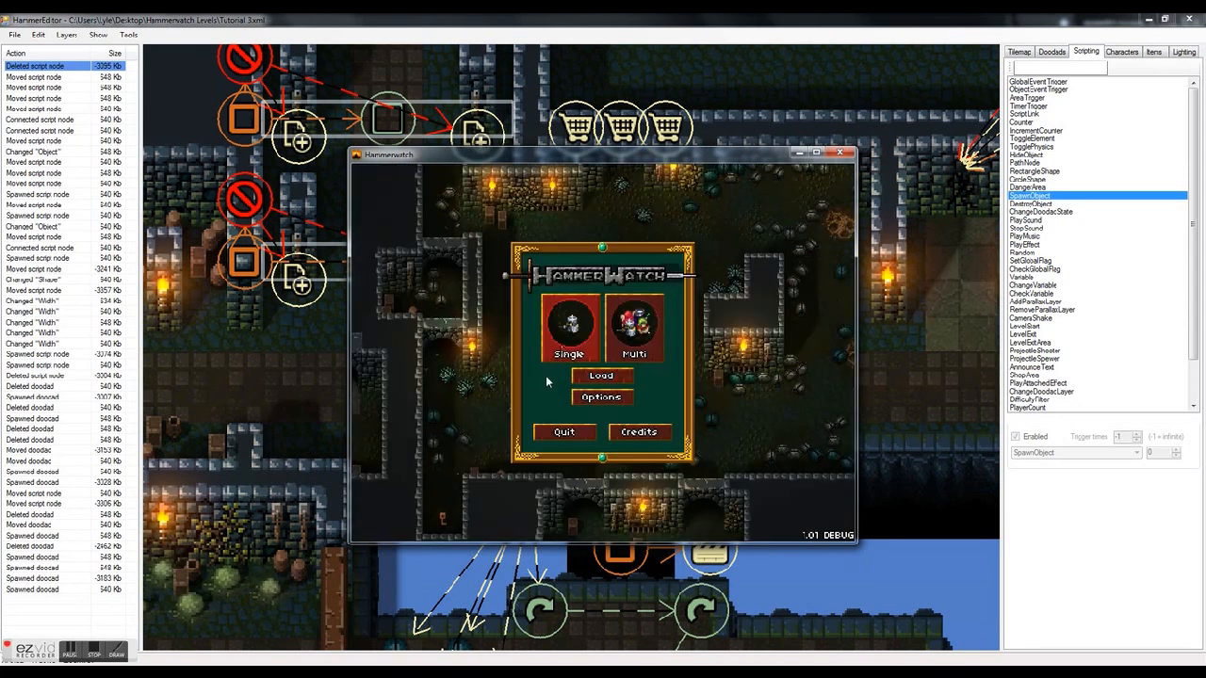
left_click(567, 431)
Inspect the purple vendor's circle shape, and assign it as the Shape of the ShopArea node above
scroll(589, 393, "up", 4)
left_click(584, 322)
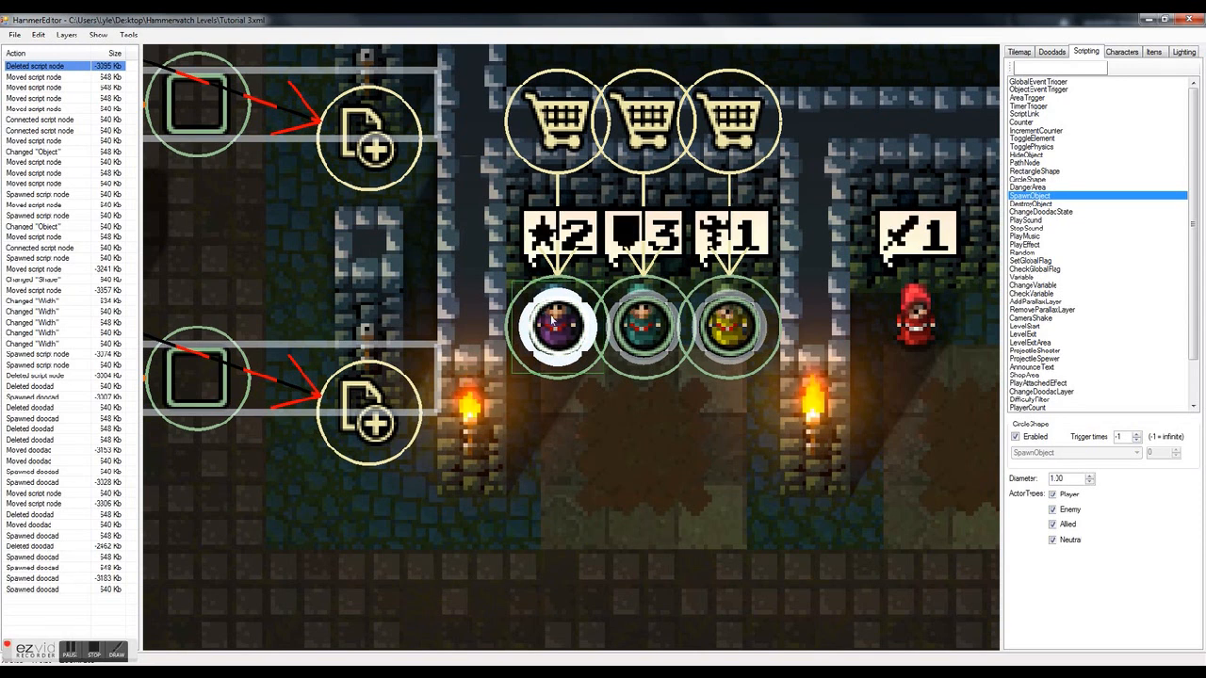
left_click(547, 110)
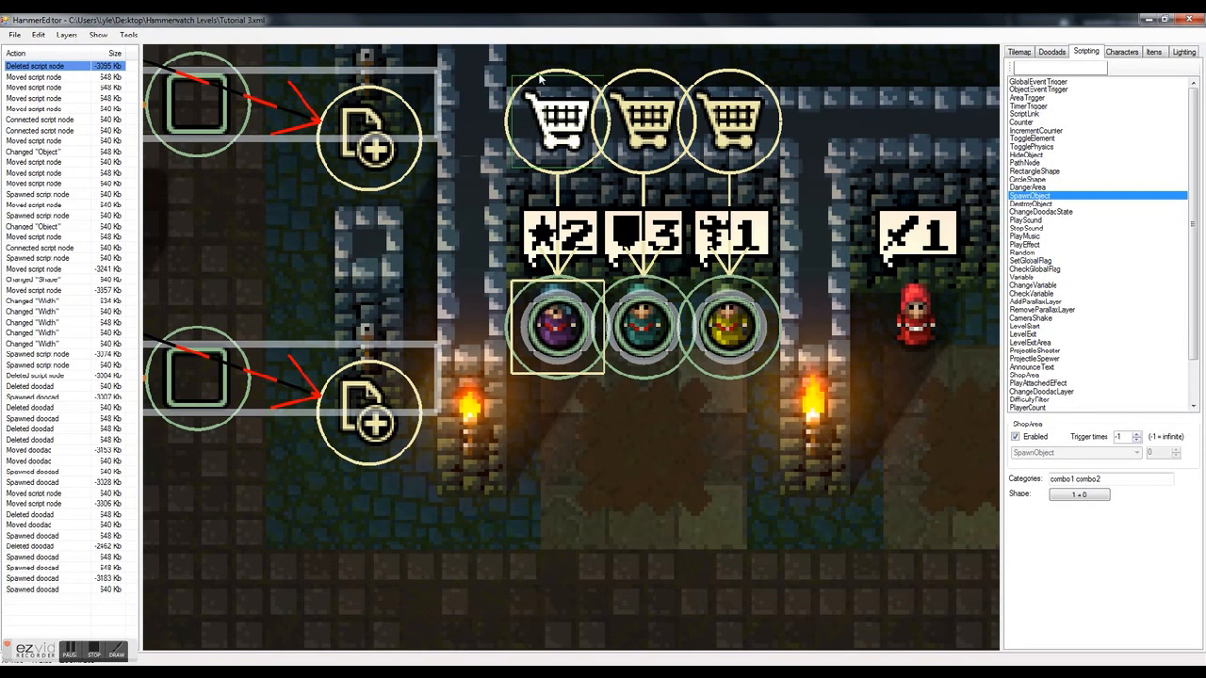
left_click(1075, 497)
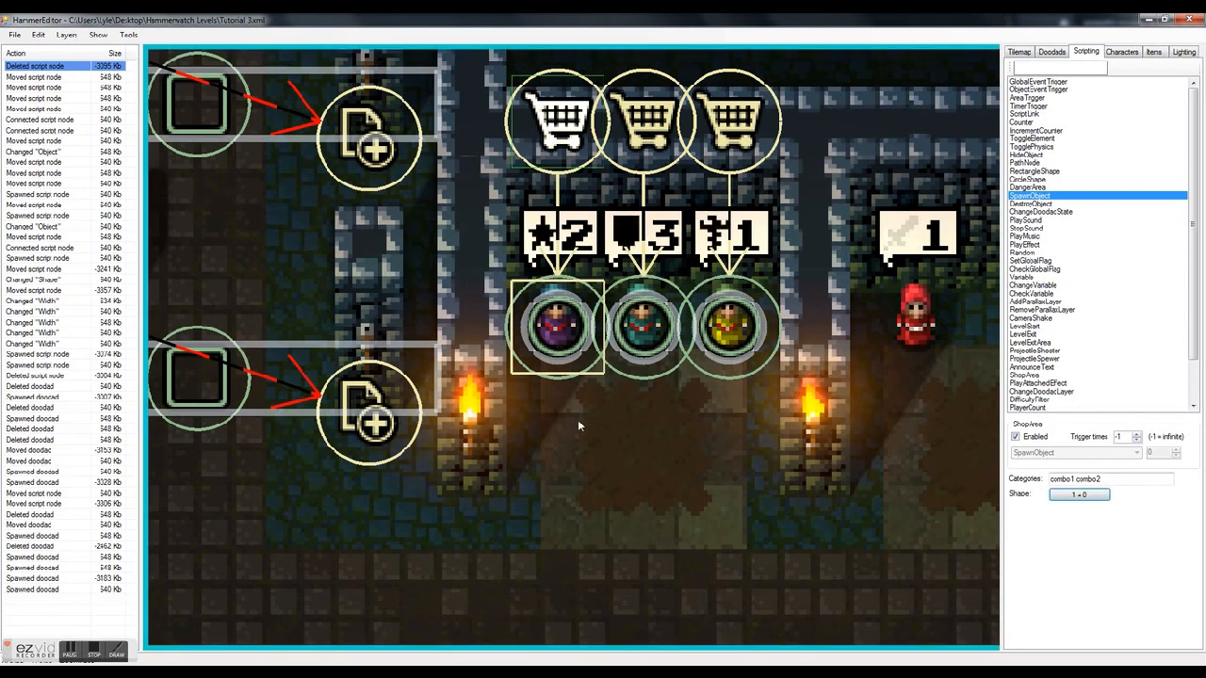
left_click(598, 377)
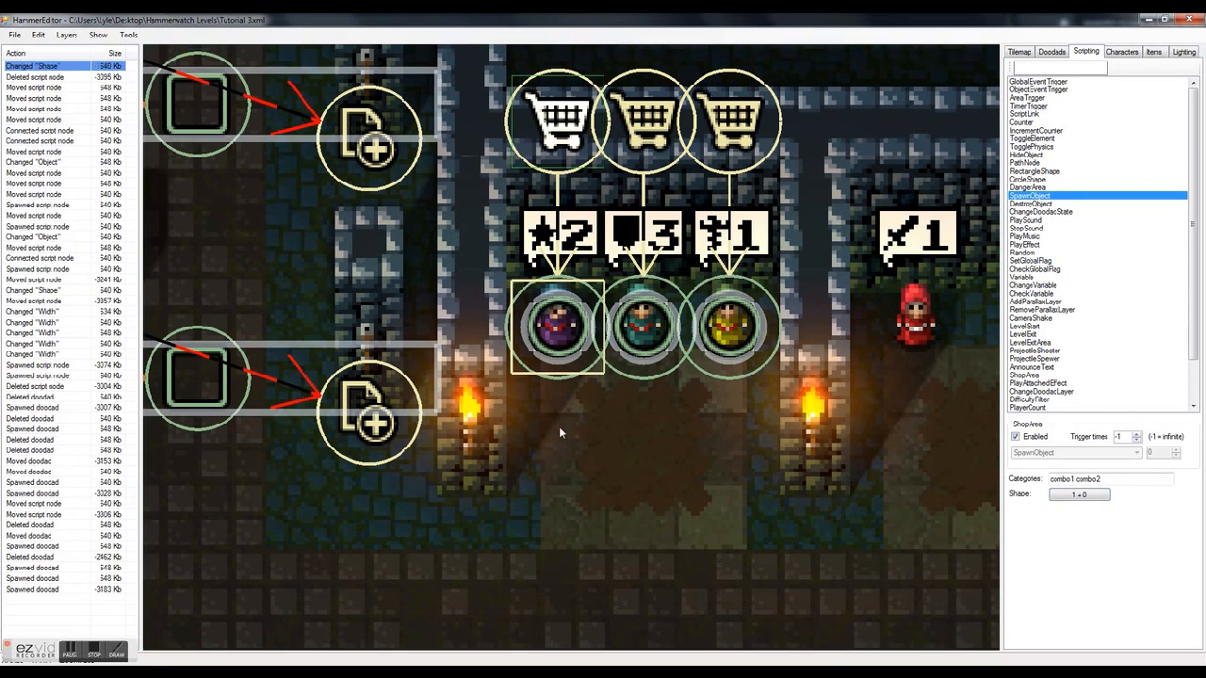
Examine how the category names and their separating space are written in the Categories of the purple vendor's ShopArea
left_click(559, 432)
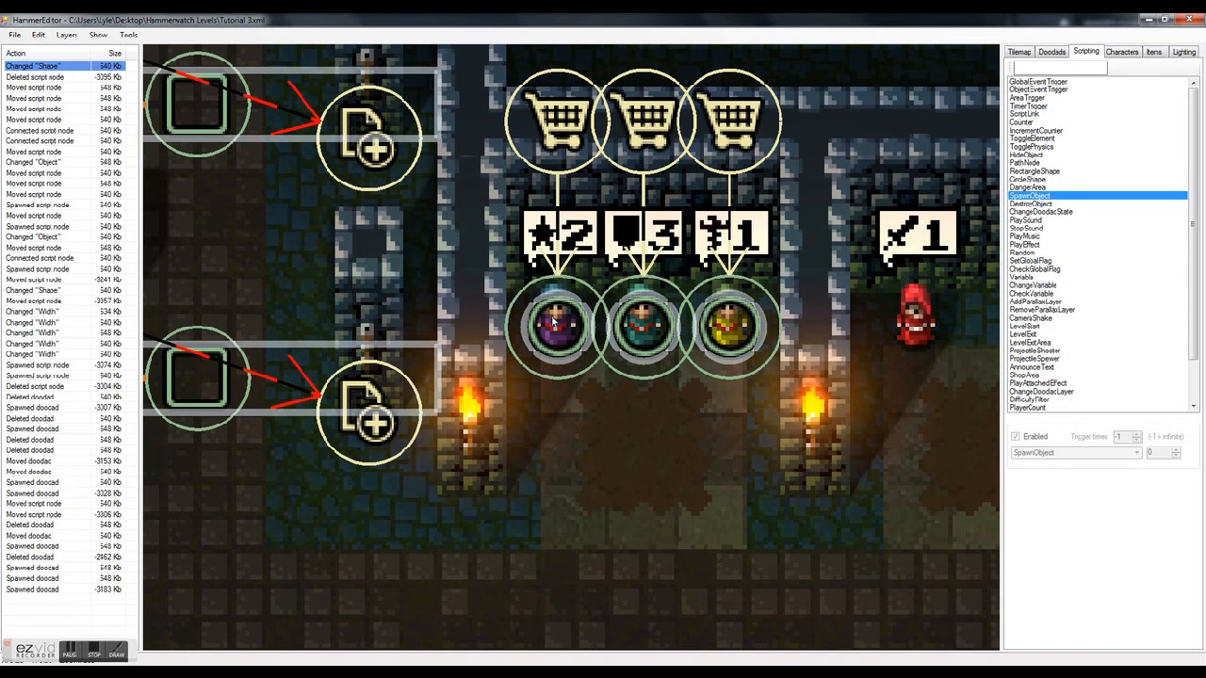
left_click(576, 165)
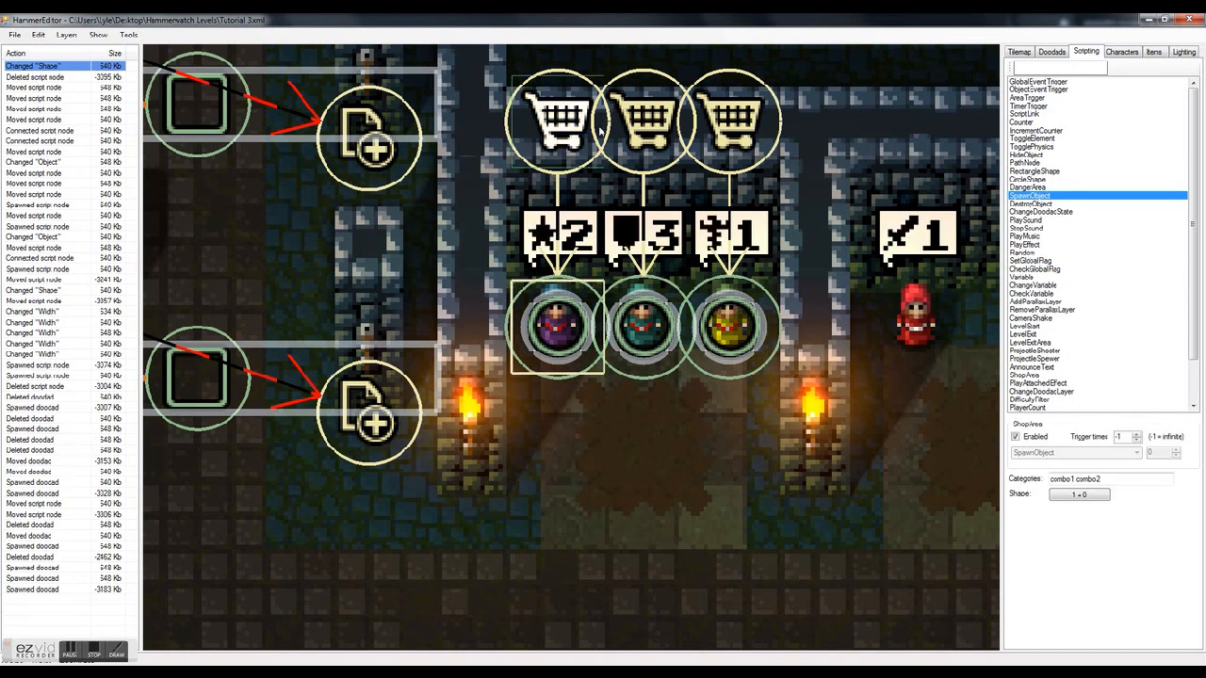
left_click_drag(1114, 483, 1063, 482)
left_click(1109, 479)
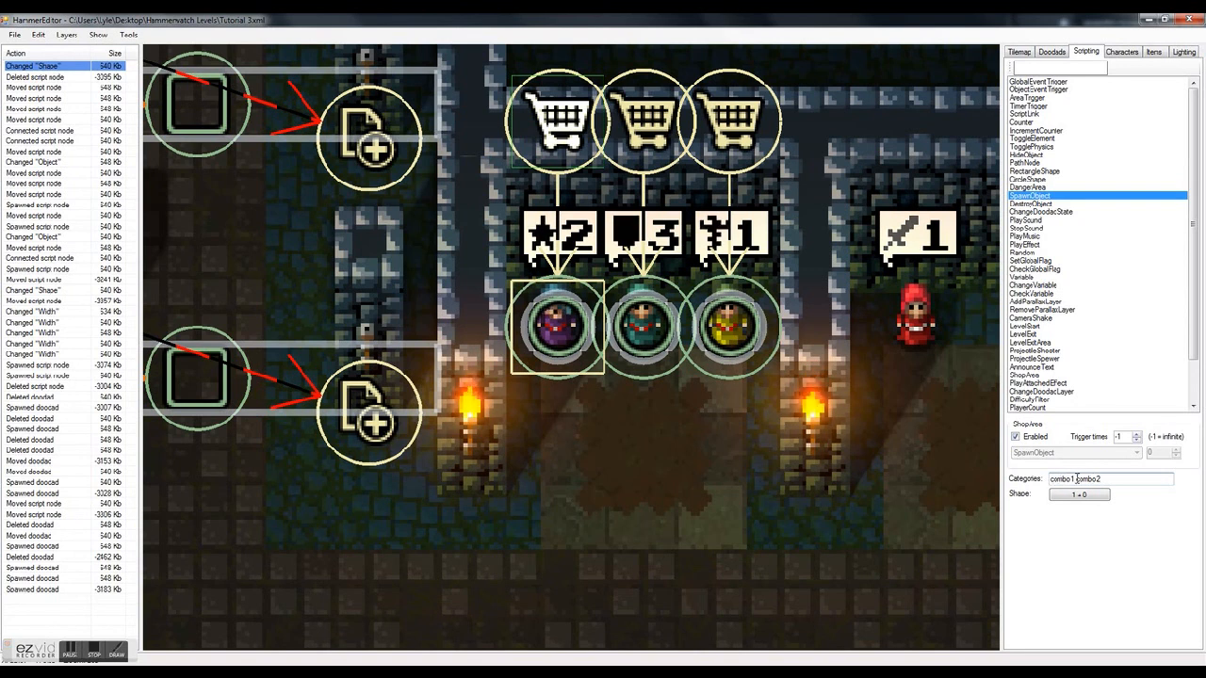
left_click(1051, 482)
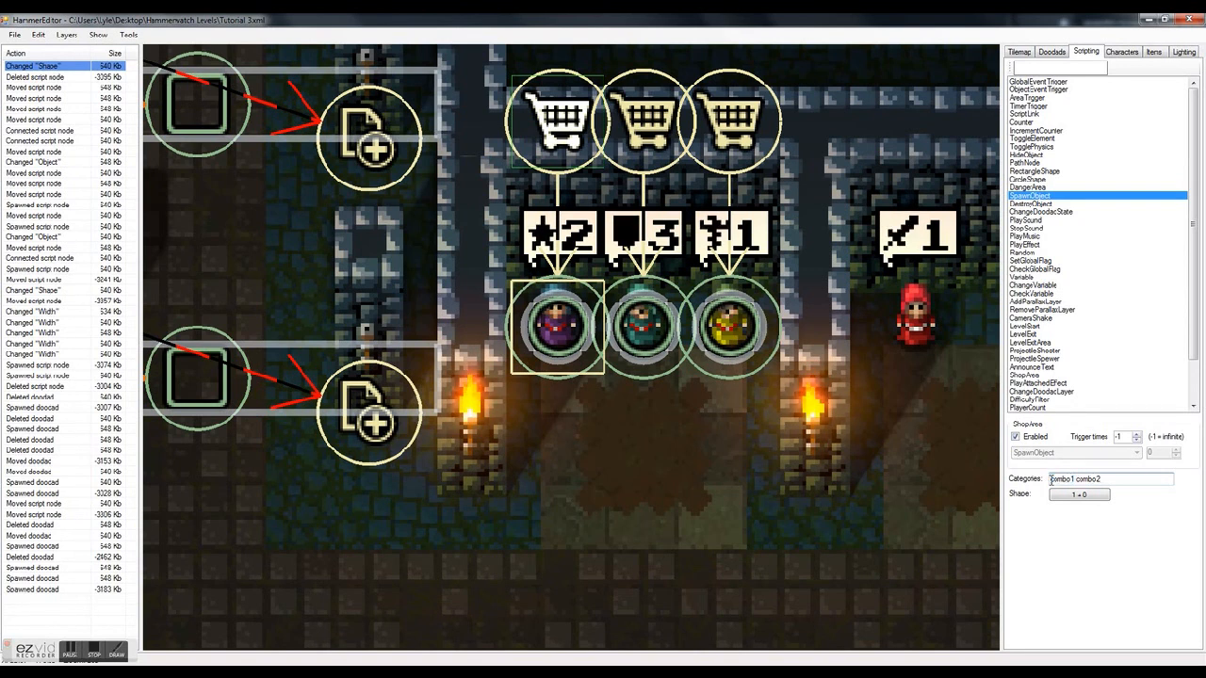
left_click_drag(1051, 480, 1072, 479)
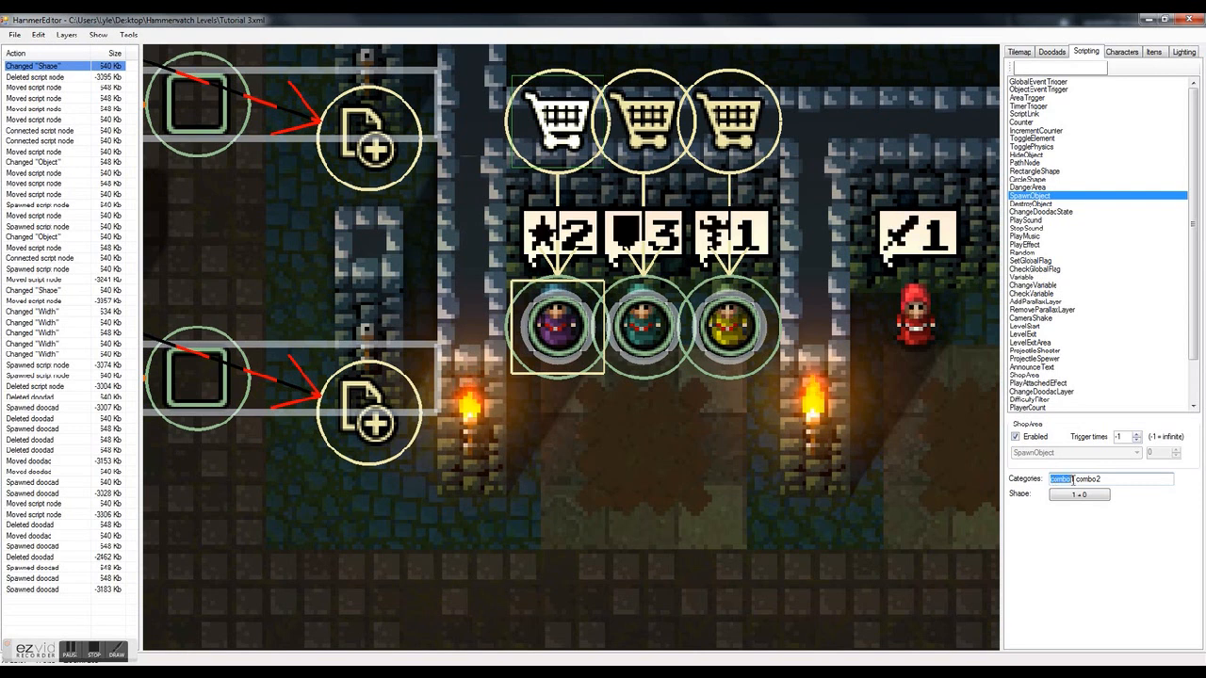
left_click(1073, 482)
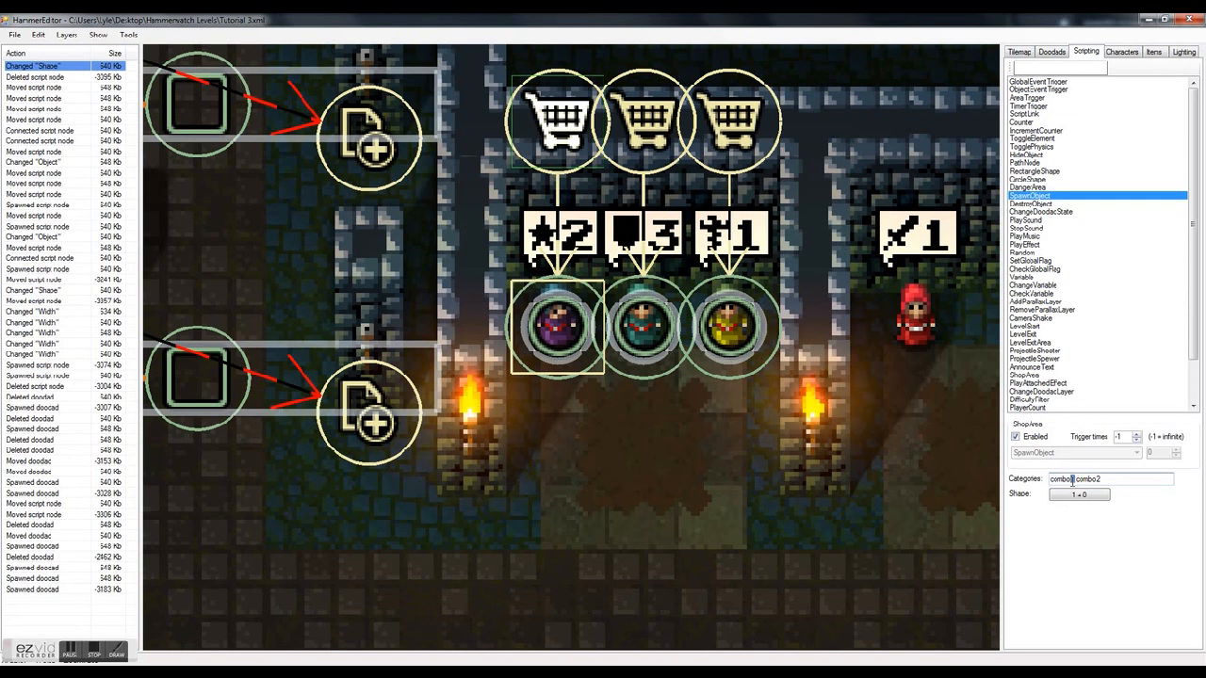
double_click(1083, 479)
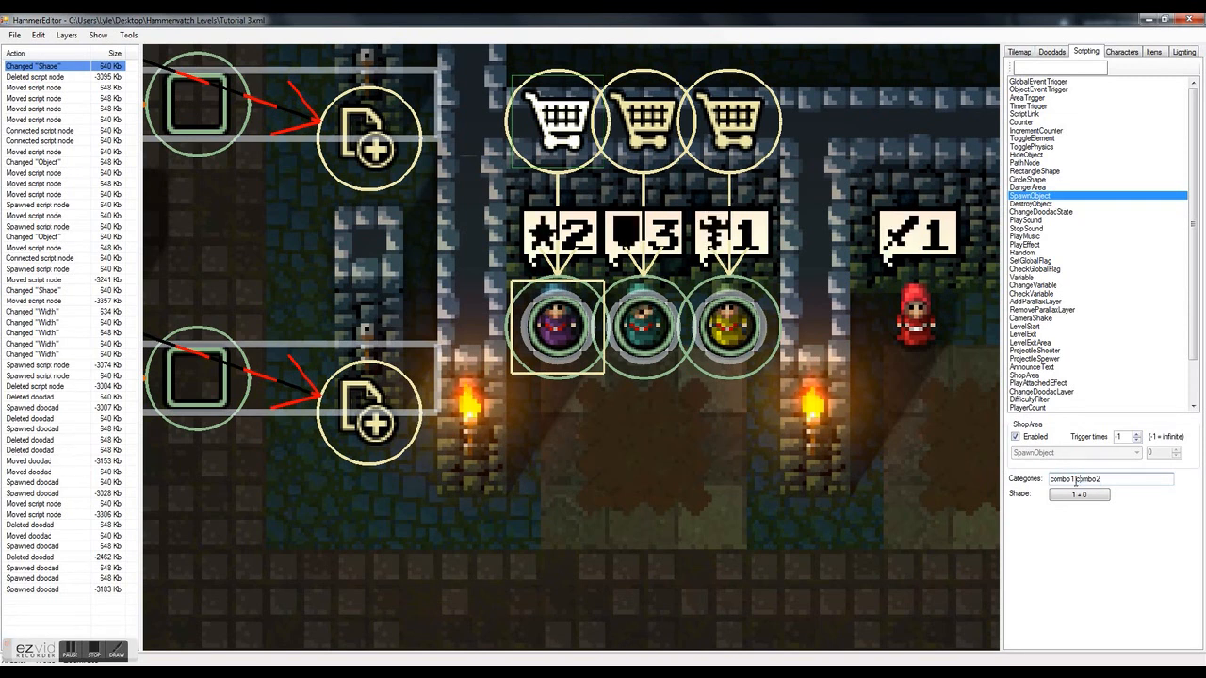
double_click(1079, 479)
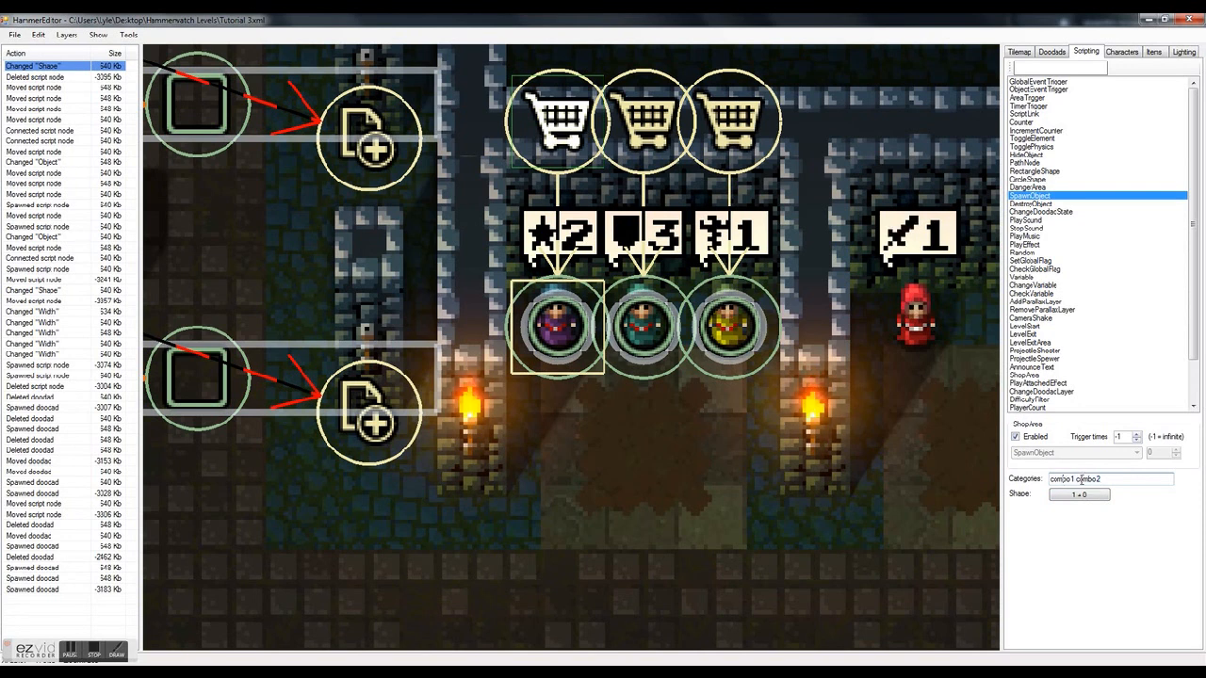
double_click(1071, 478)
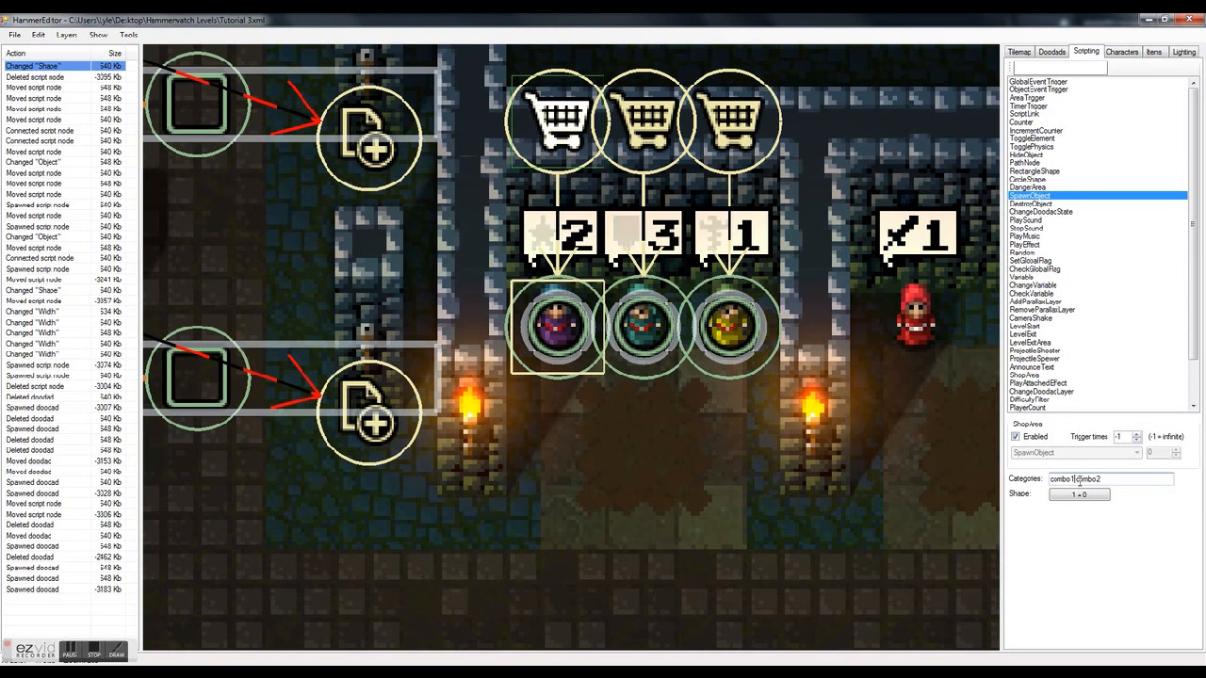
Try appending the categories def1 and off1 to the purple vendor's ShopArea after combo1 combo2
left_click_drag(1093, 479, 1105, 480)
left_click(1106, 480)
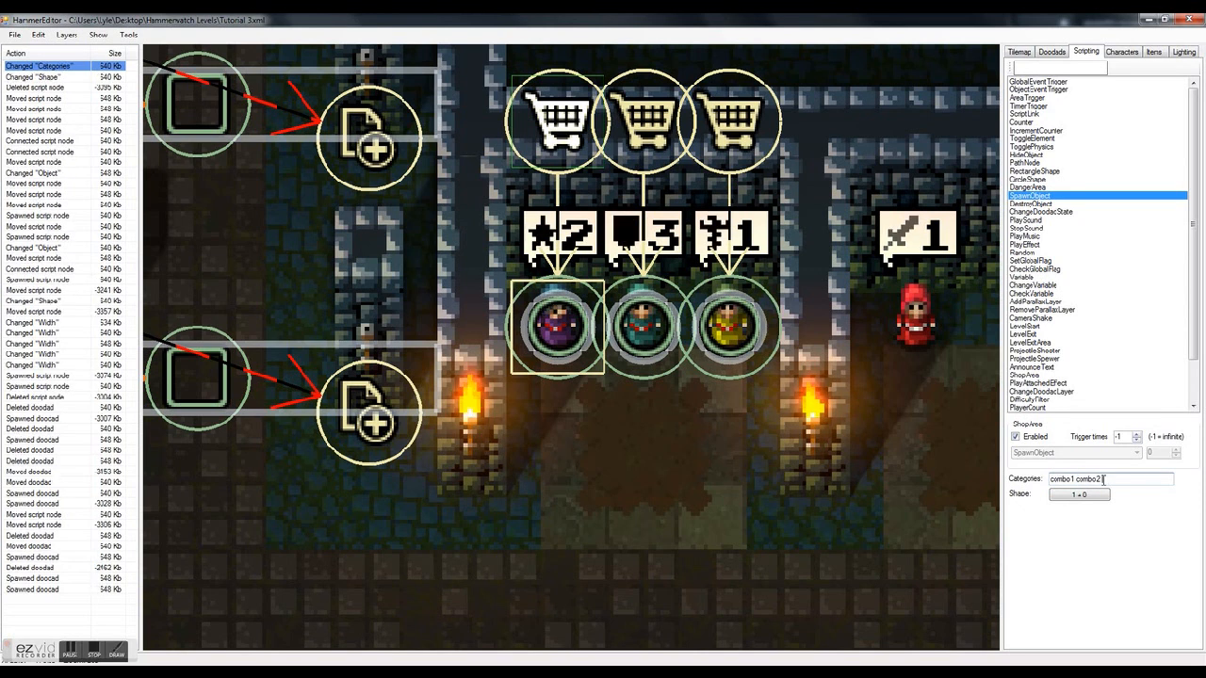
type("dsfc1")
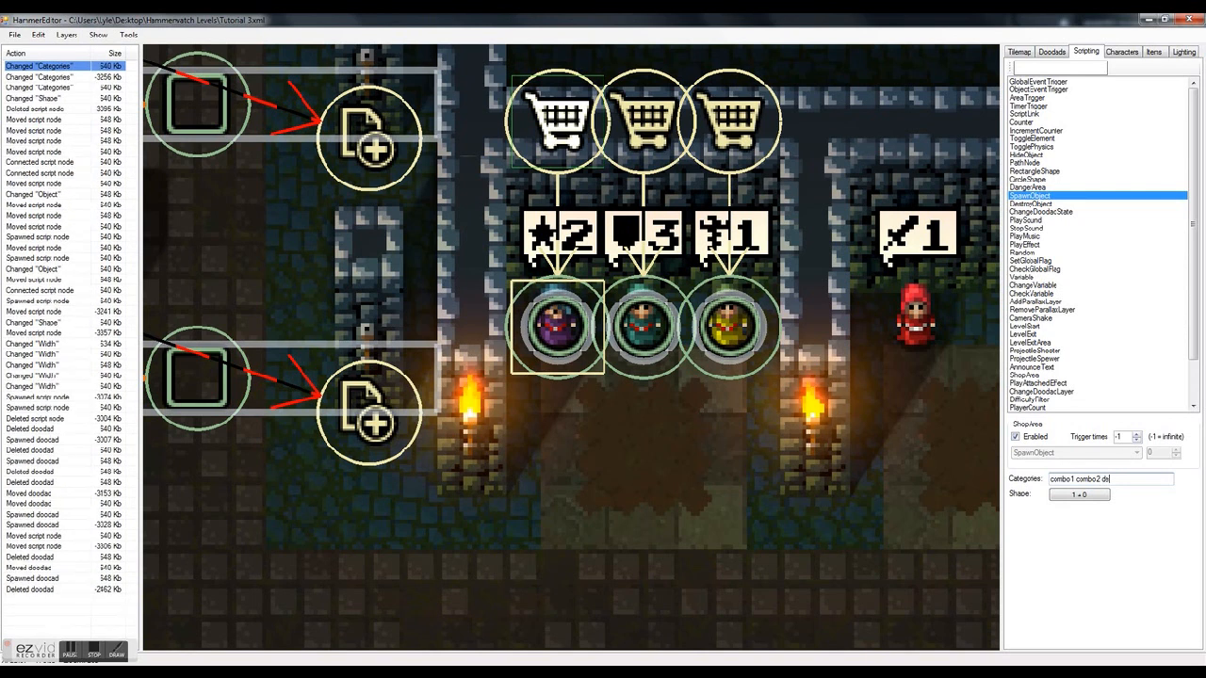
key("BackSpace")
key("BackSpace")
key("BackSpace")
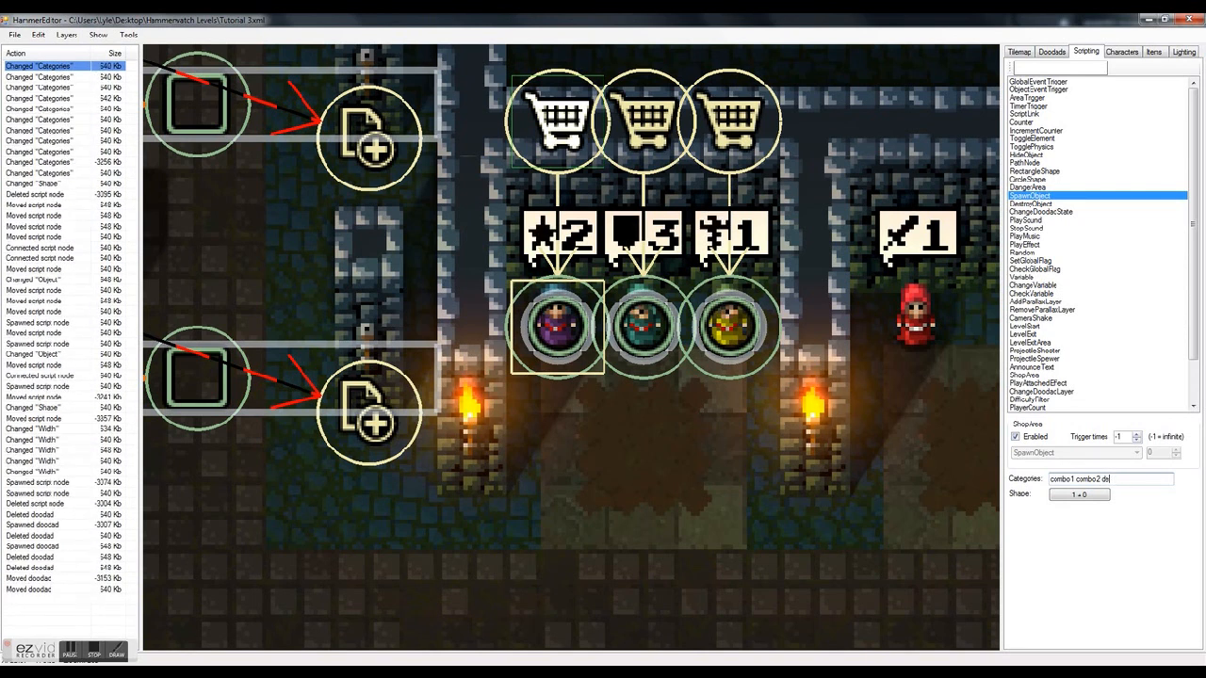
type("f1 ")
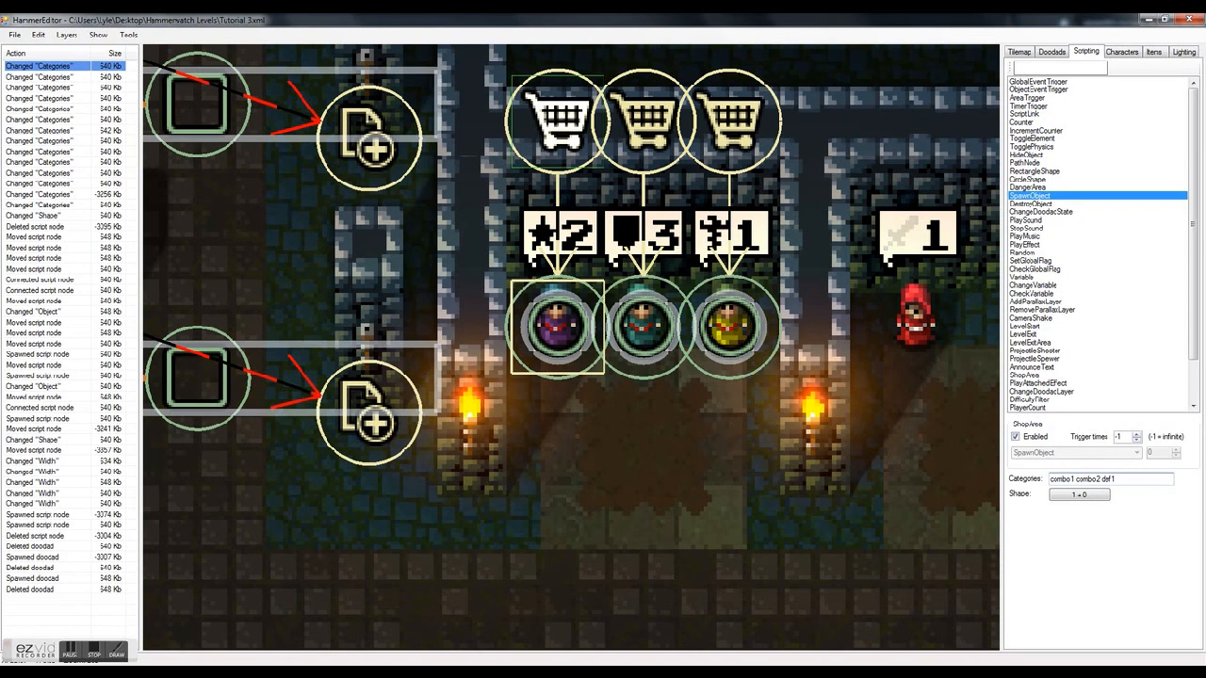
type("off1")
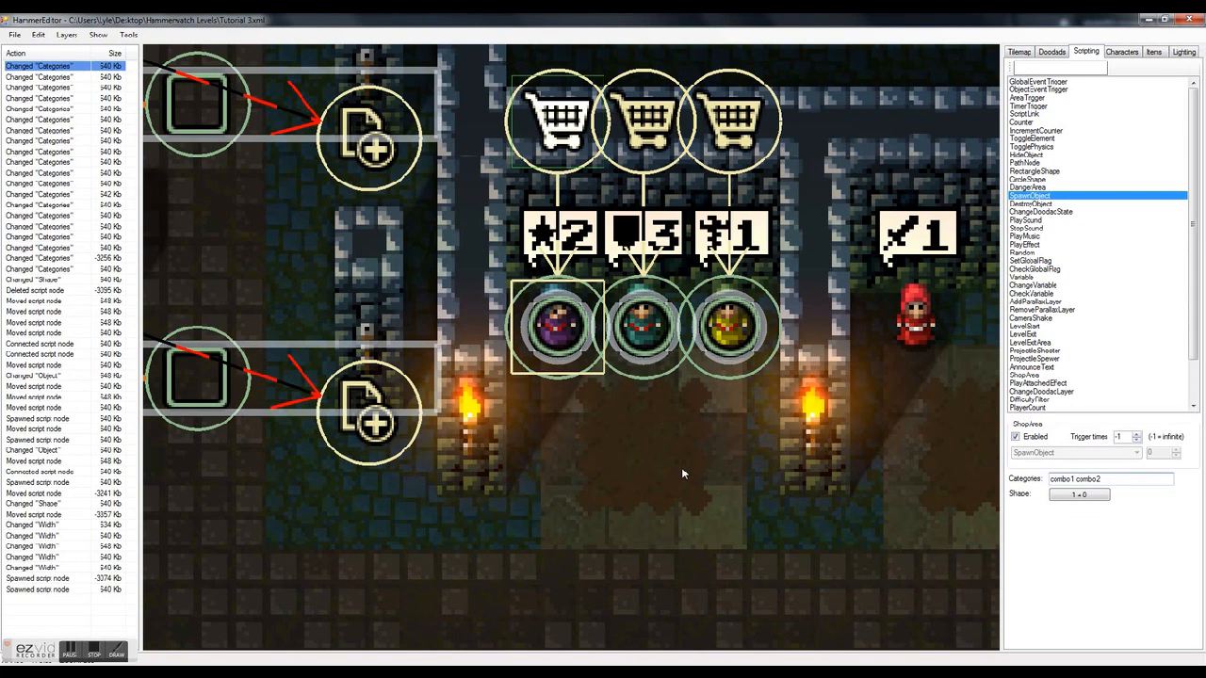
Inspect the Categories of the teal and yellow vendors' ShopArea nodes, and the teal vendor's circle shape
left_click(622, 157)
left_click_drag(623, 157, 638, 156)
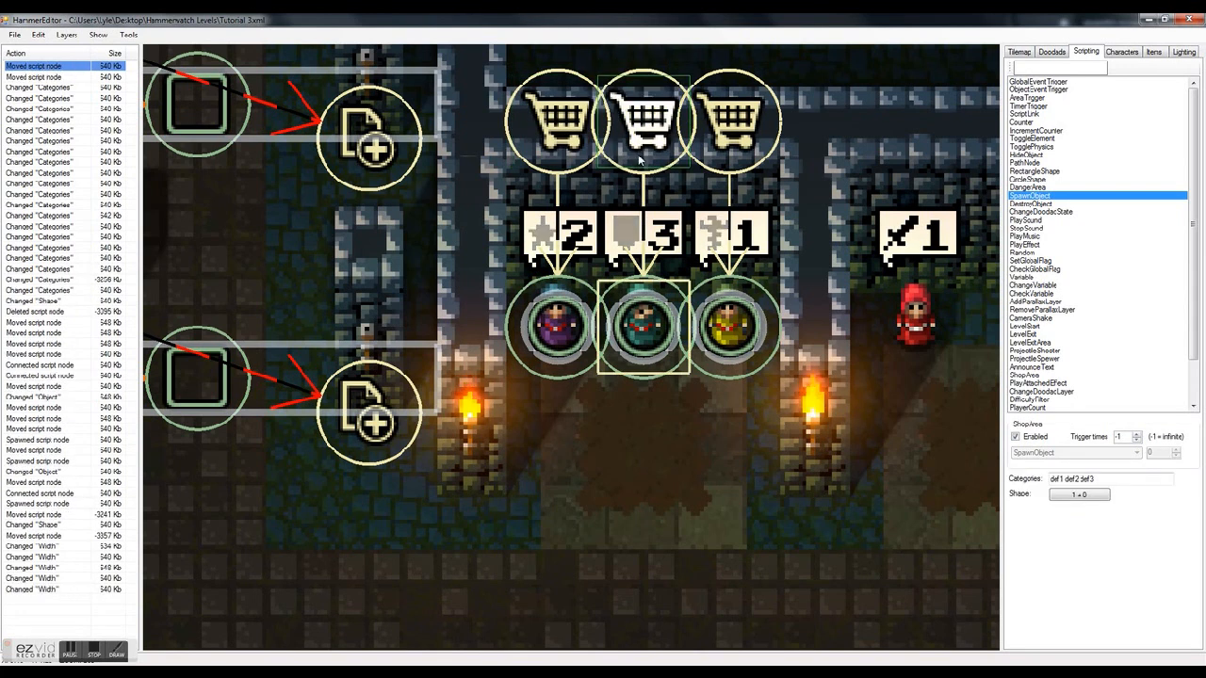
double_click(1056, 479)
left_click_drag(1067, 479, 1104, 481)
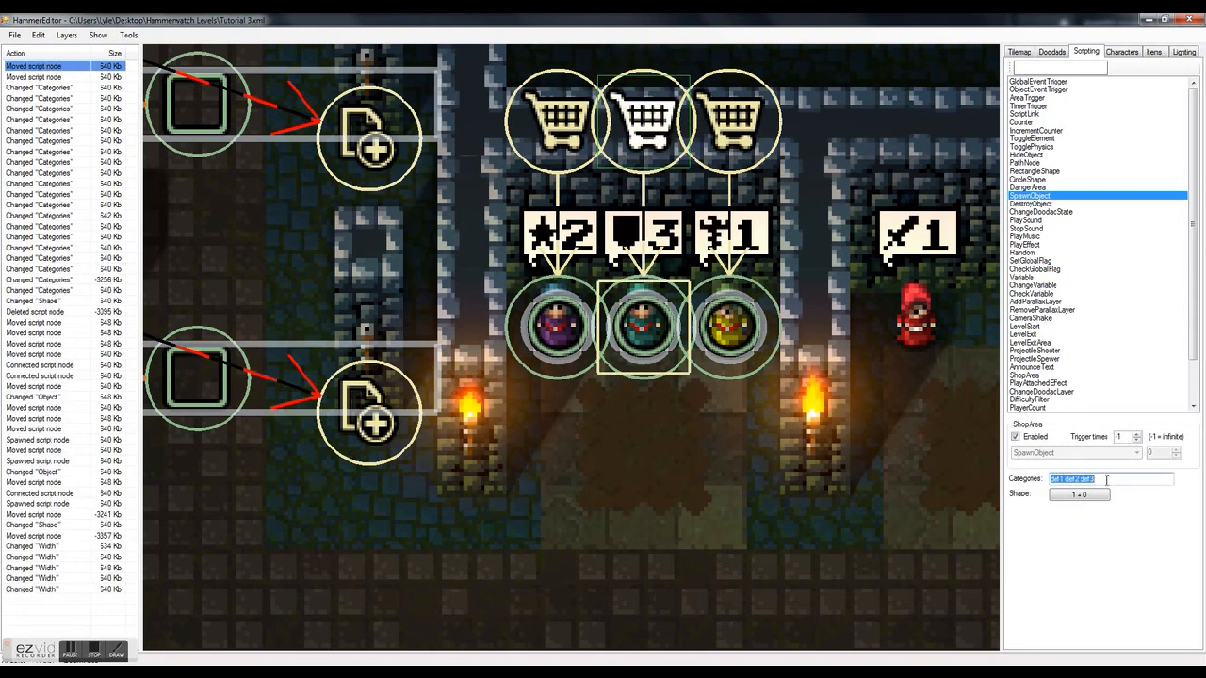
left_click(730, 125)
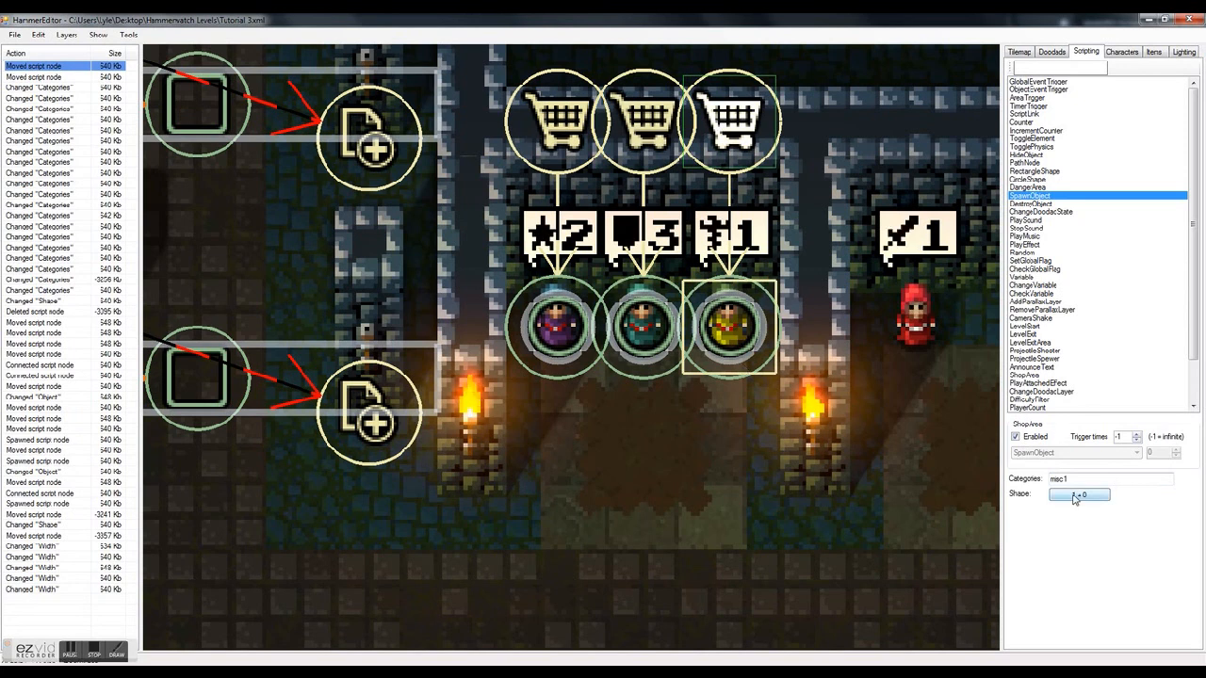
double_click(1058, 478)
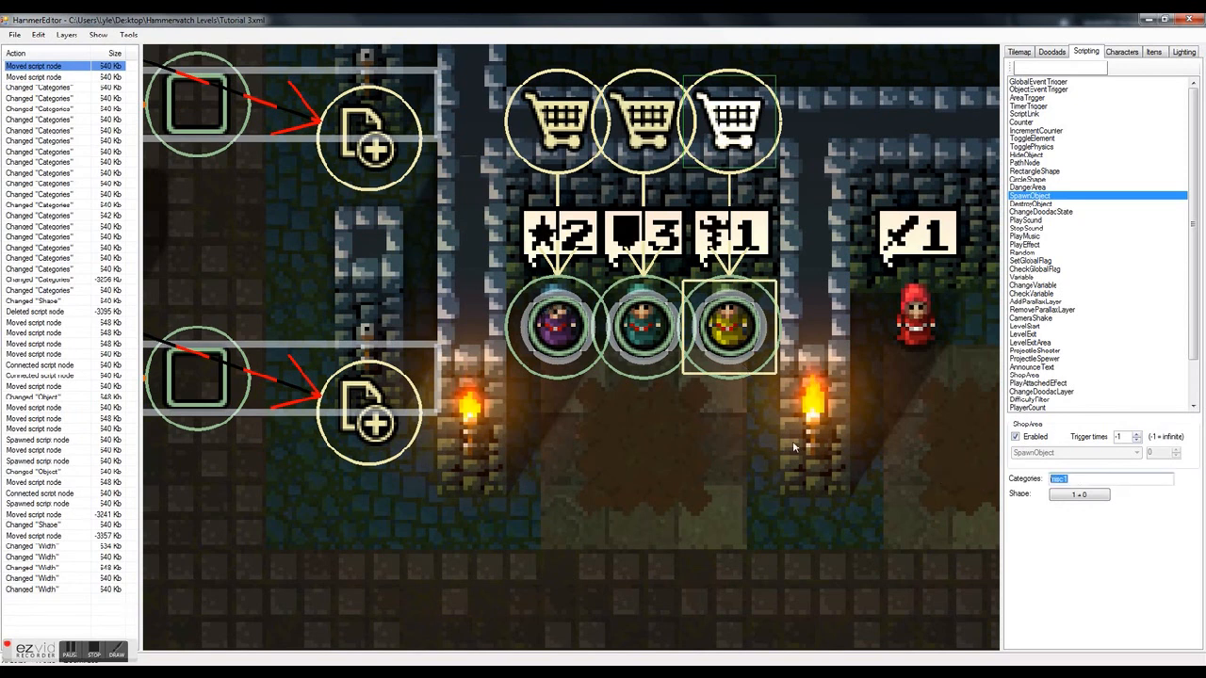
left_click(1070, 480)
left_click(645, 336)
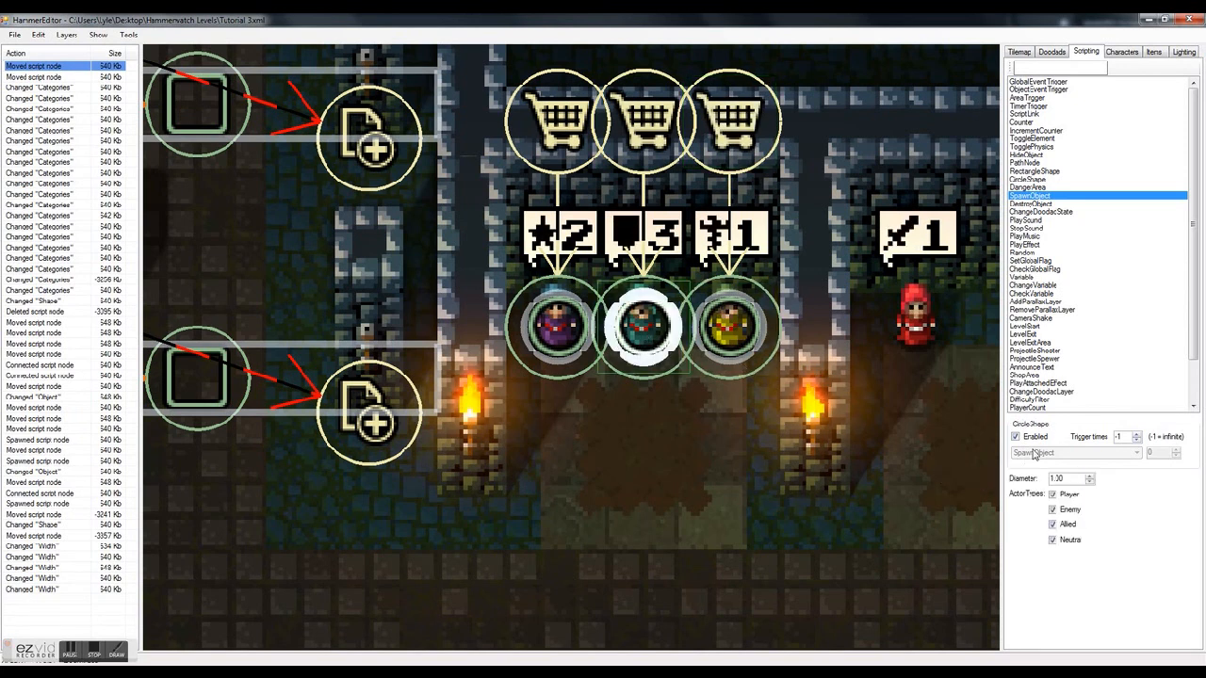
Copy the teal and yellow vendors' ShopArea nodes together with their circle shapes and paste the copies
left_click(644, 126)
left_click(912, 299)
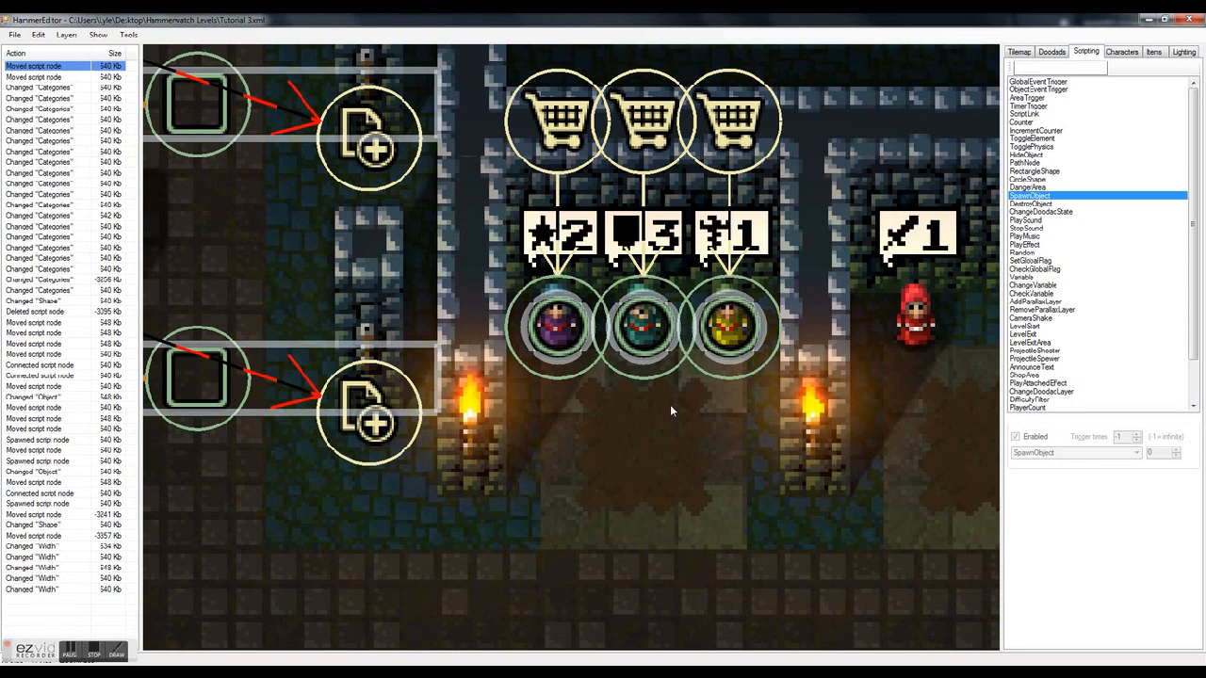
scroll(753, 386, "down", 2)
scroll(829, 367, "up", 3)
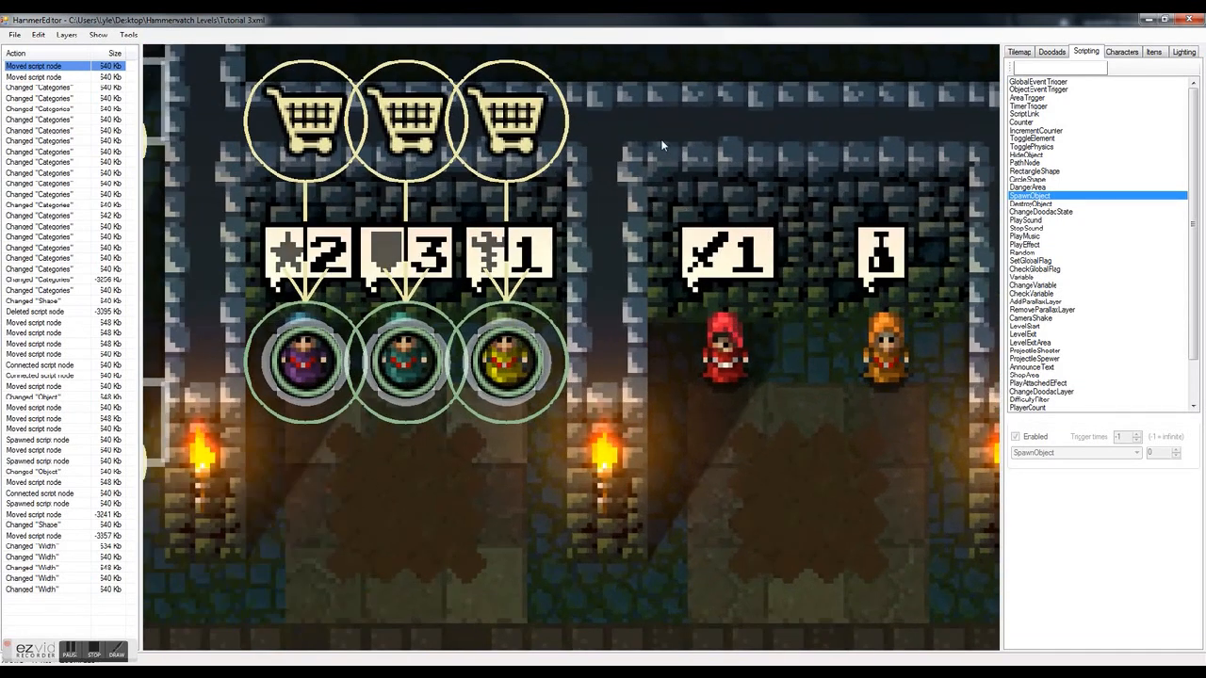
scroll(898, 402, "down", 1)
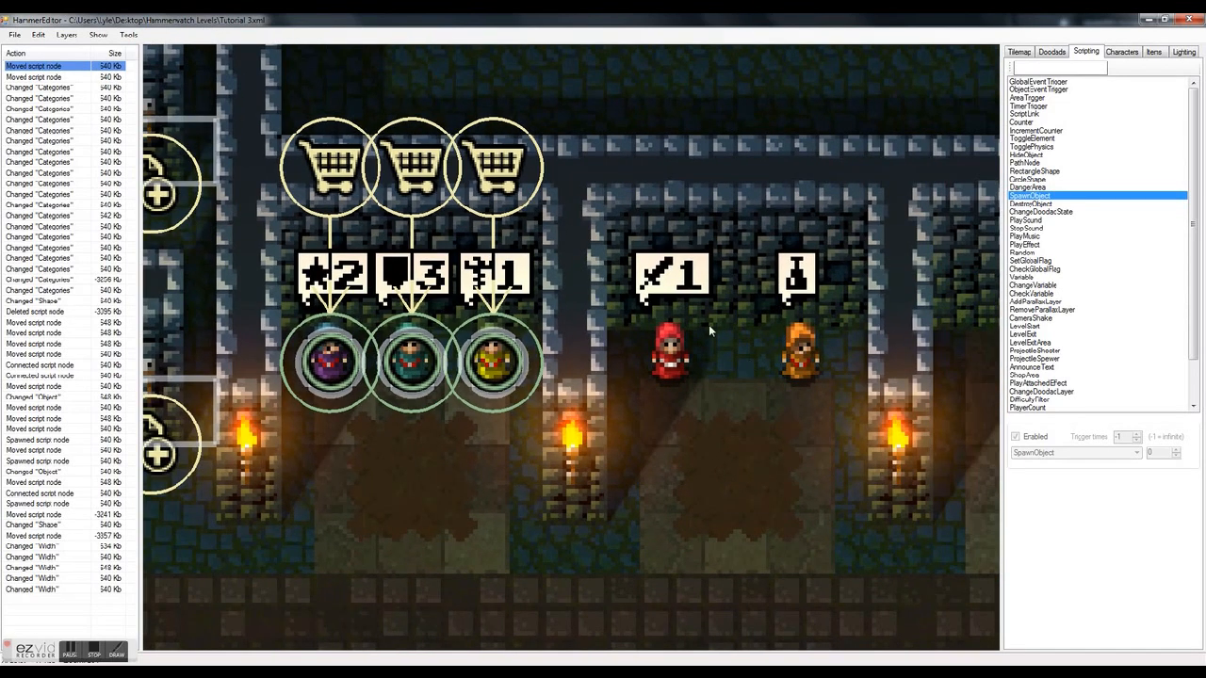
left_click(491, 277)
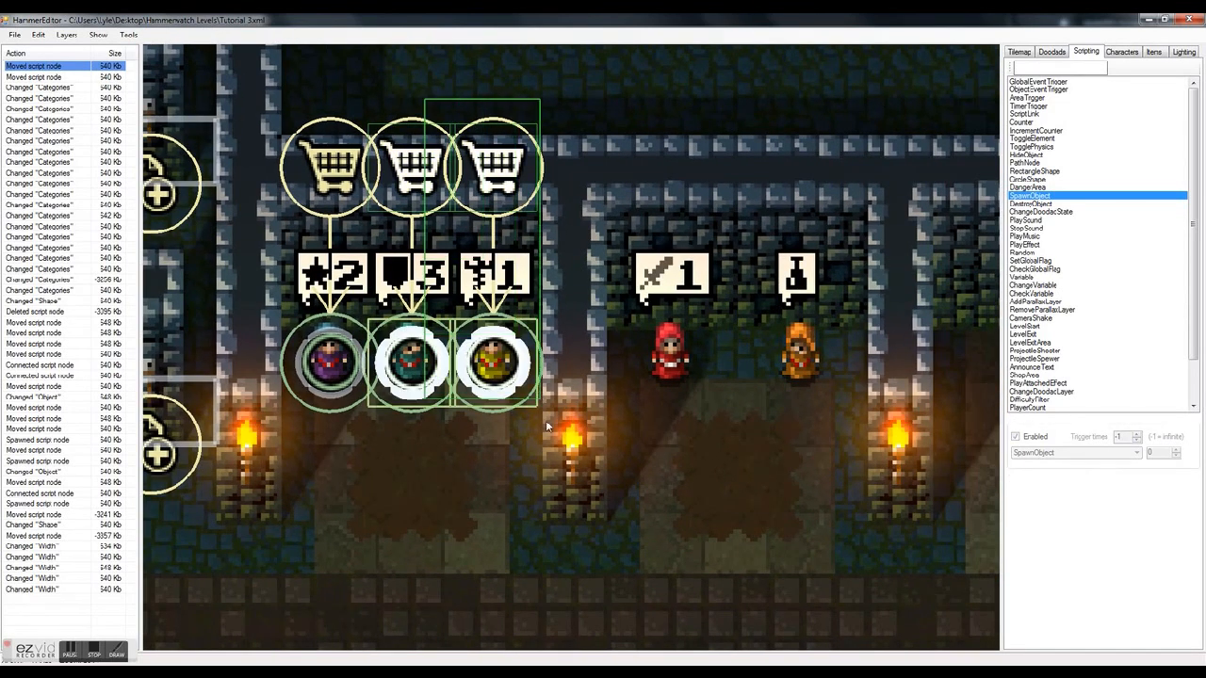
key("ctrl+v")
Position the pasted ShopArea and circle shape pairs on the red and orange vendors, one pair per vendor
left_click_drag(537, 444, 685, 362)
left_click(797, 419)
left_click_drag(822, 99, 754, 412)
left_click_drag(754, 366, 802, 365)
left_click(780, 474)
Set the Categories of the red vendor's ShopArea to off1
left_click(665, 165)
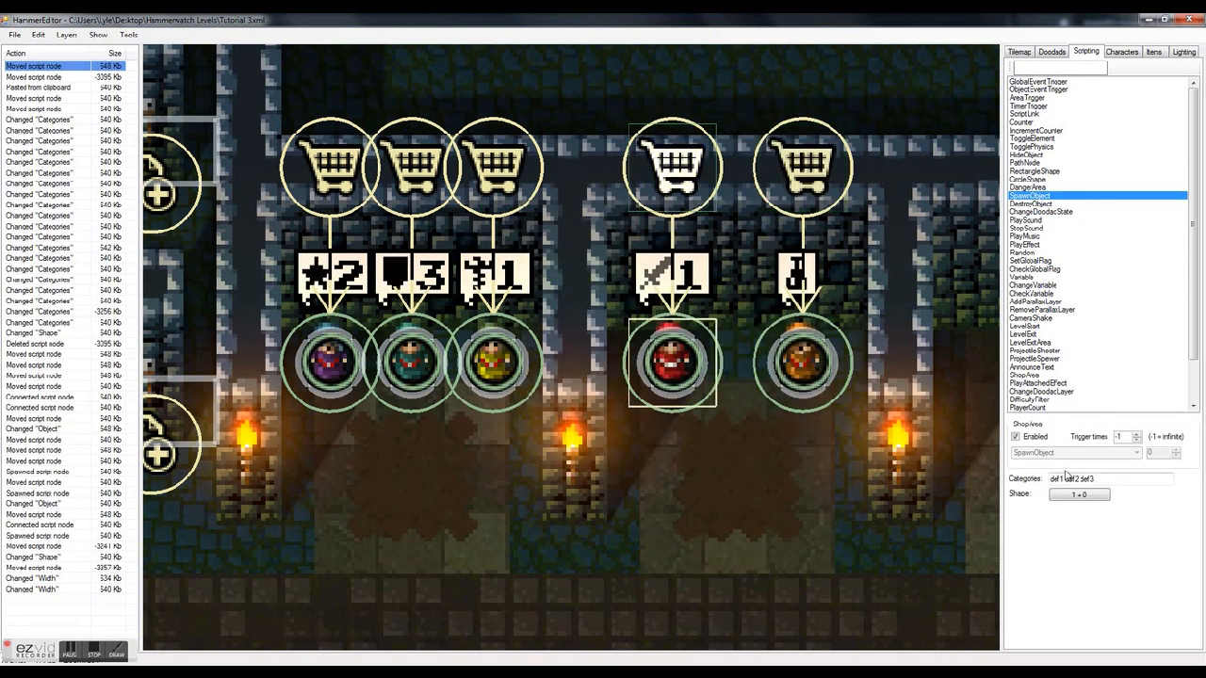
type("of")
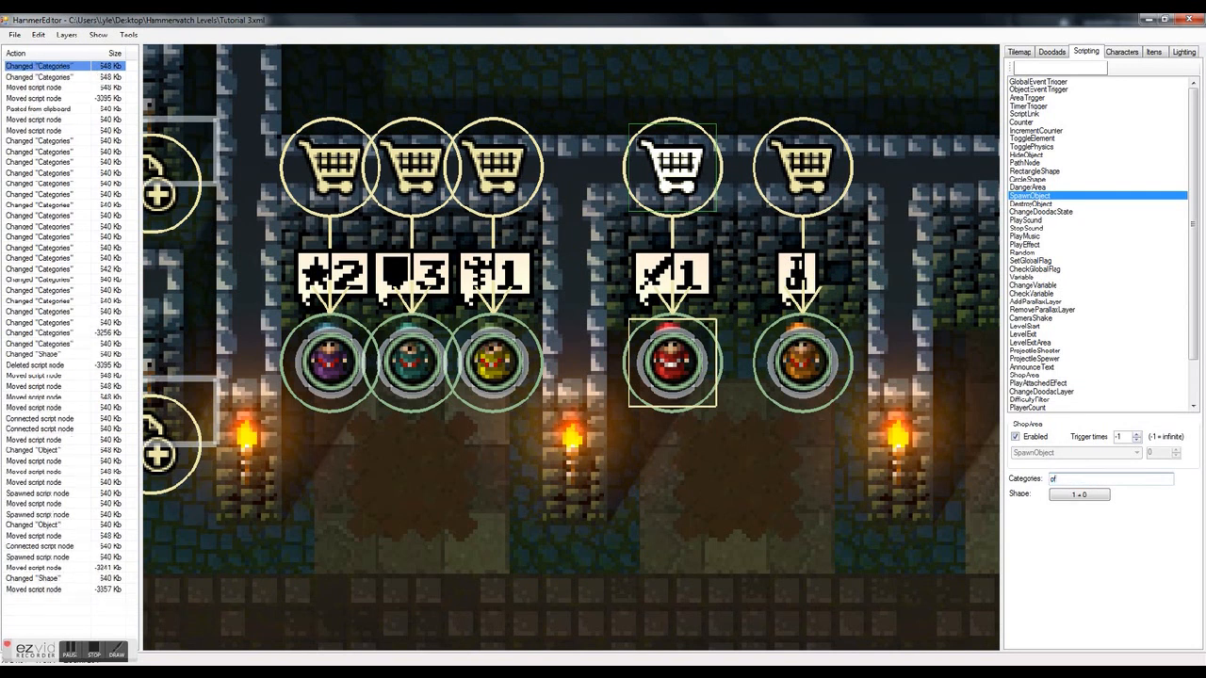
type("f1 off2 off")
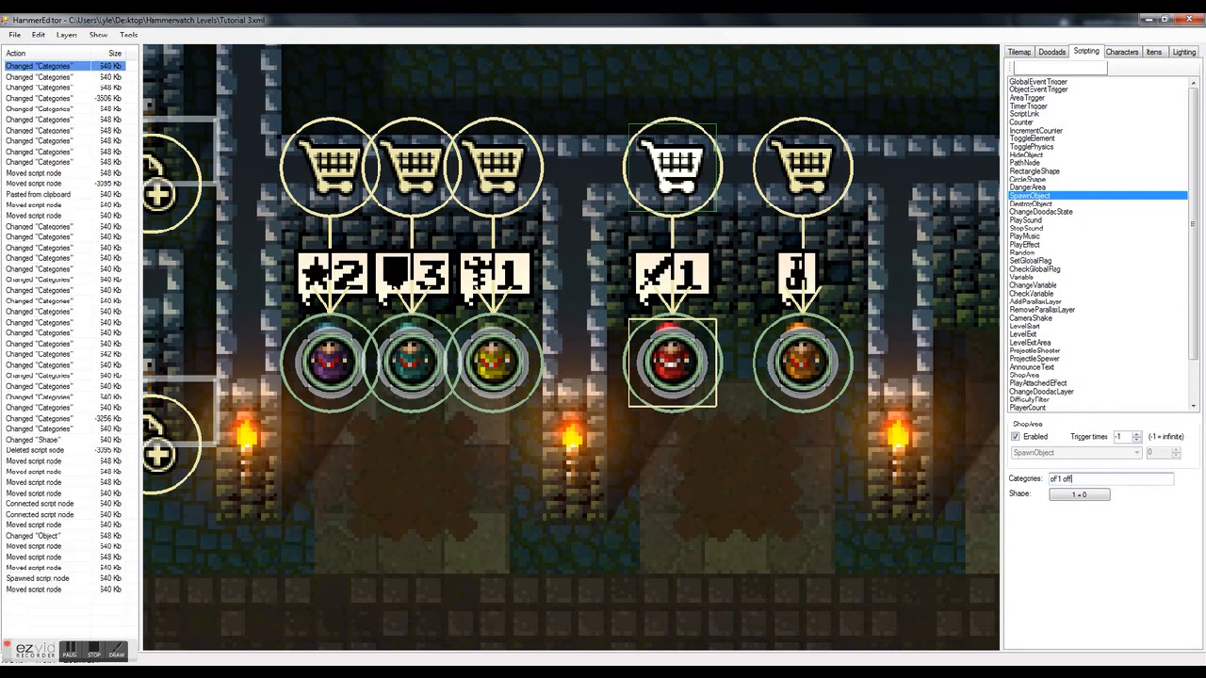
key("BackSpace")
key("BackSpace")
key("BackSpace")
key("BackSpace")
key("BackSpace")
key("BackSpace")
key("BackSpace")
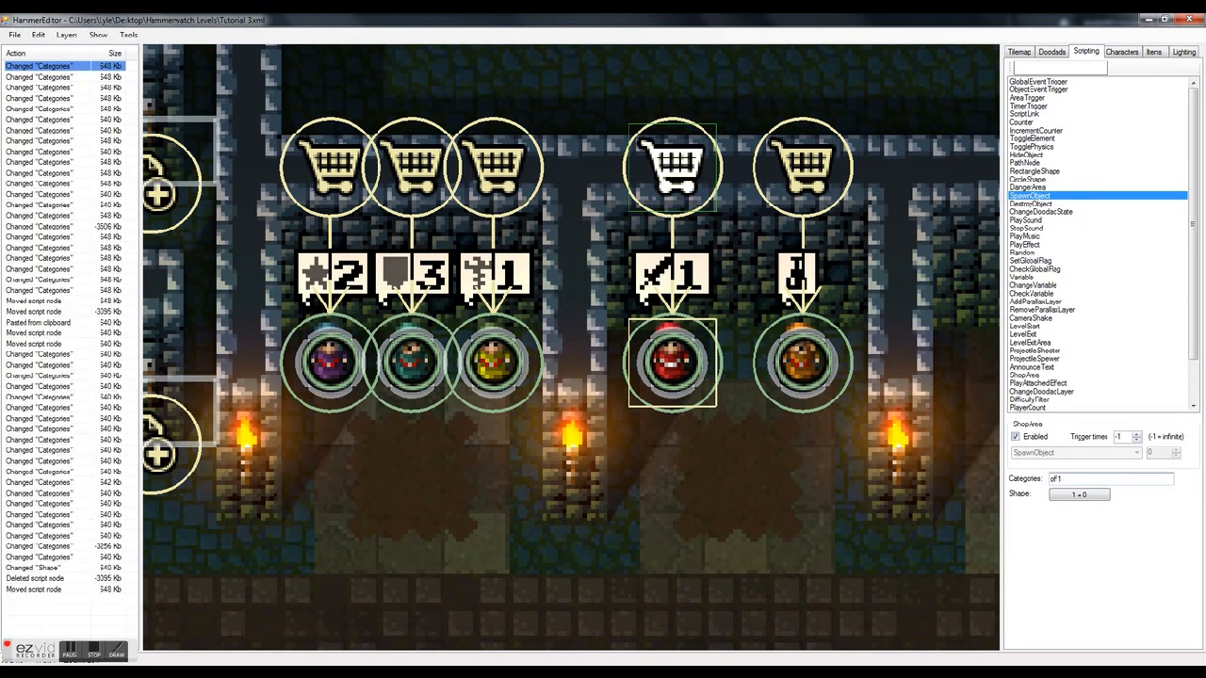
left_click(647, 230)
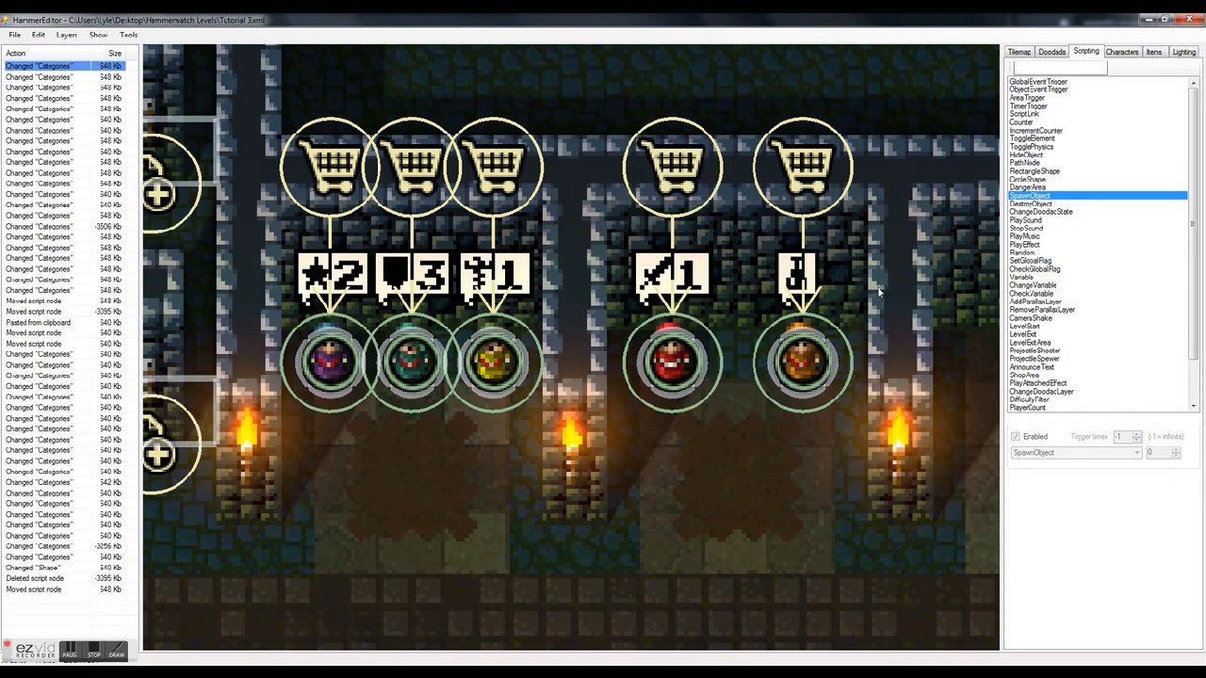
Check the orange vendor's circle shape and set the Categories of its ShopArea to power
left_click(801, 365)
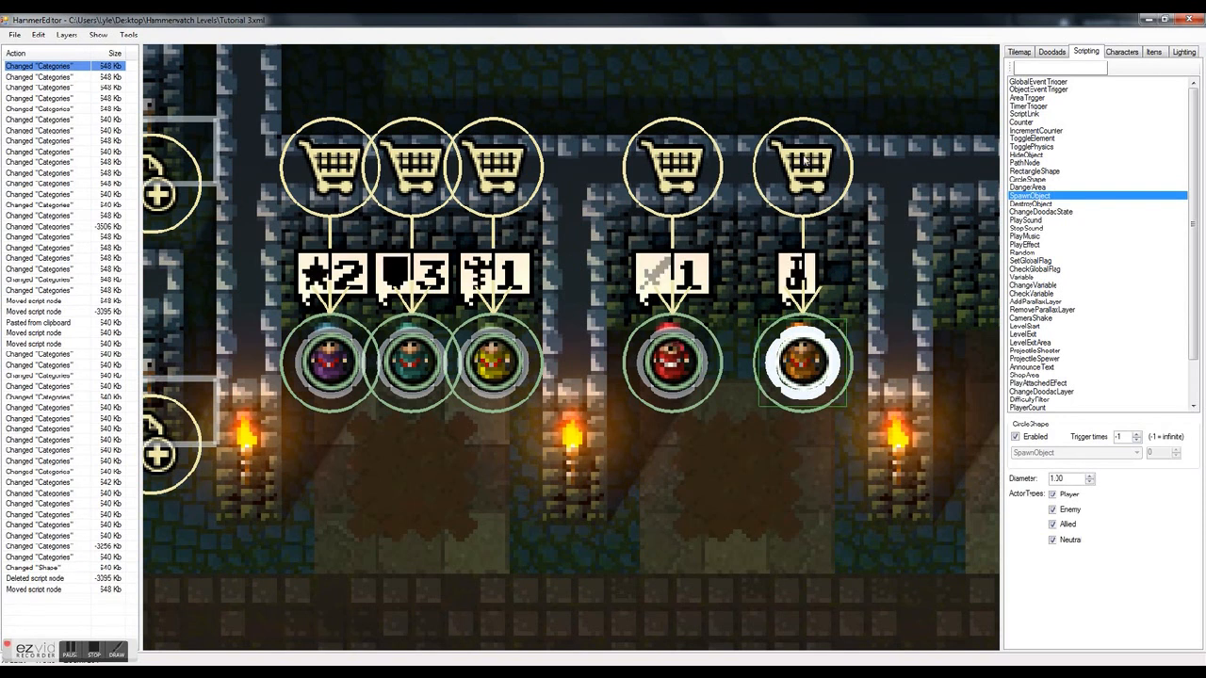
left_click(803, 163)
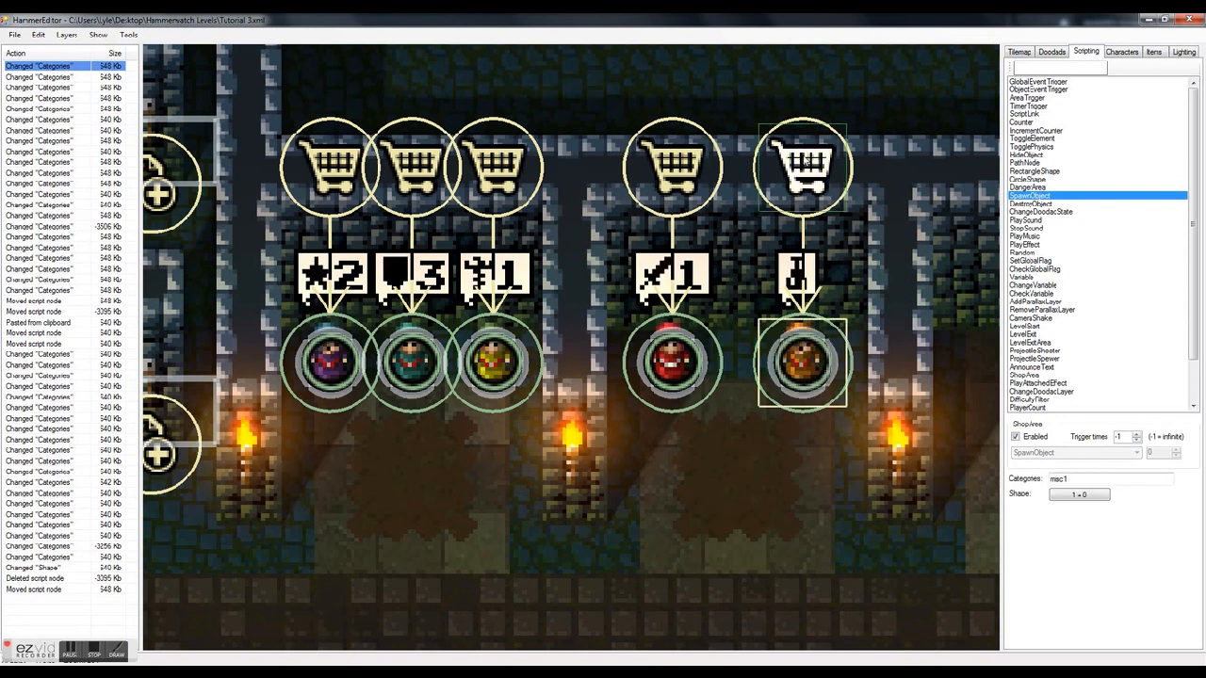
left_click_drag(1087, 481, 909, 468)
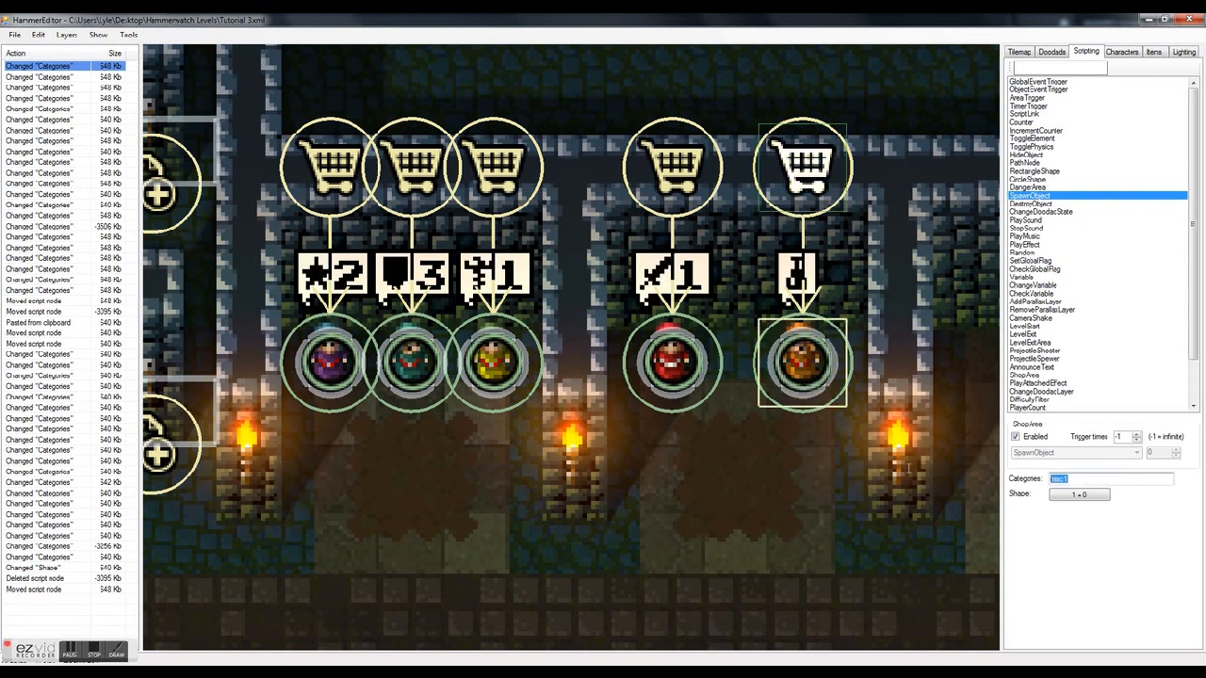
type("power")
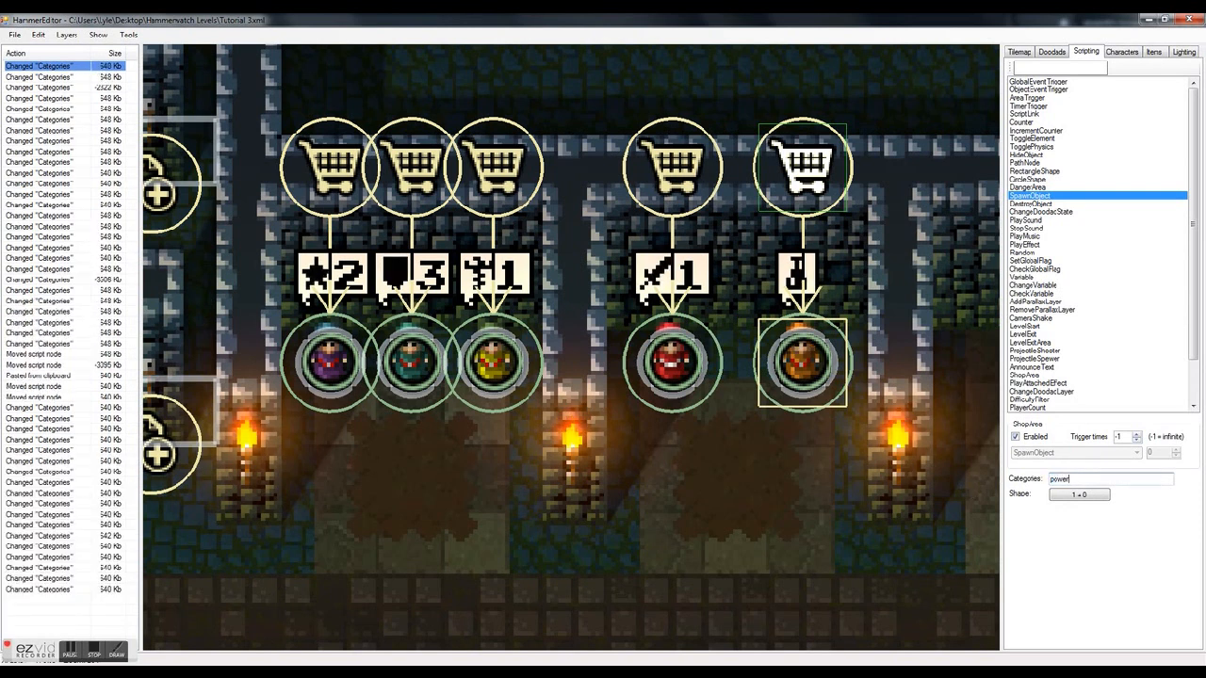
left_click(894, 494)
Playtest the level beside the vendors, walk up to the orange vendor, and quit the game back to the editor
scroll(928, 323, "down", 1)
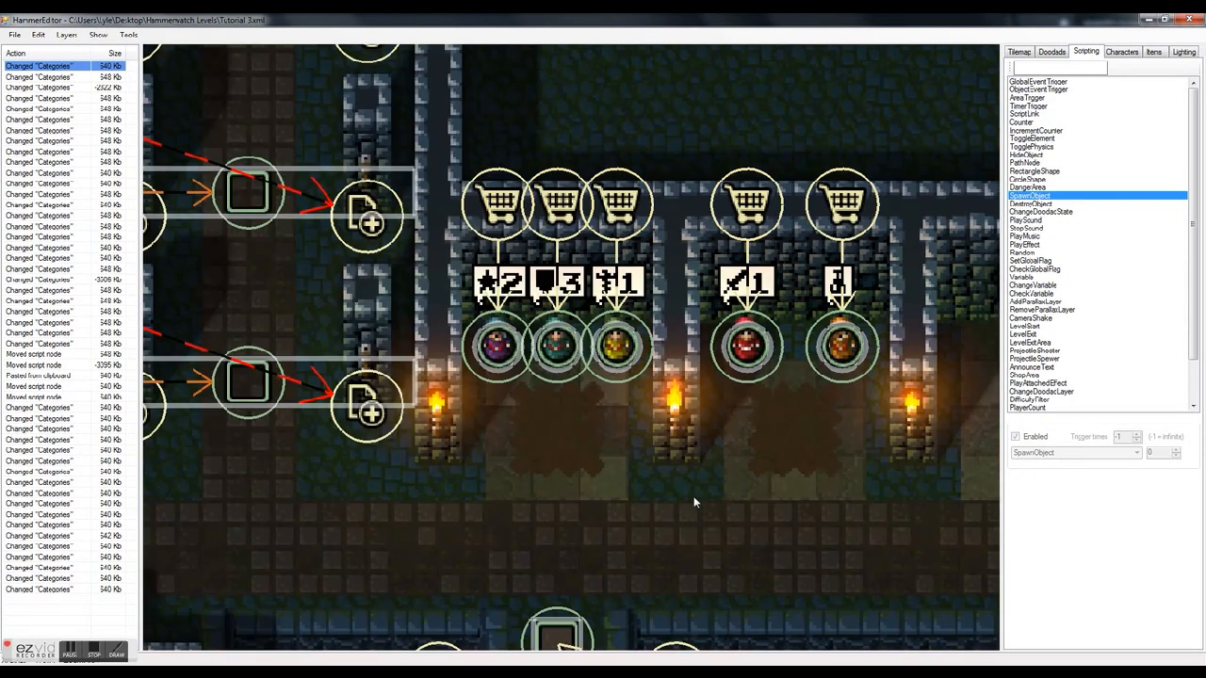
middle_click_drag(848, 533, 646, 456)
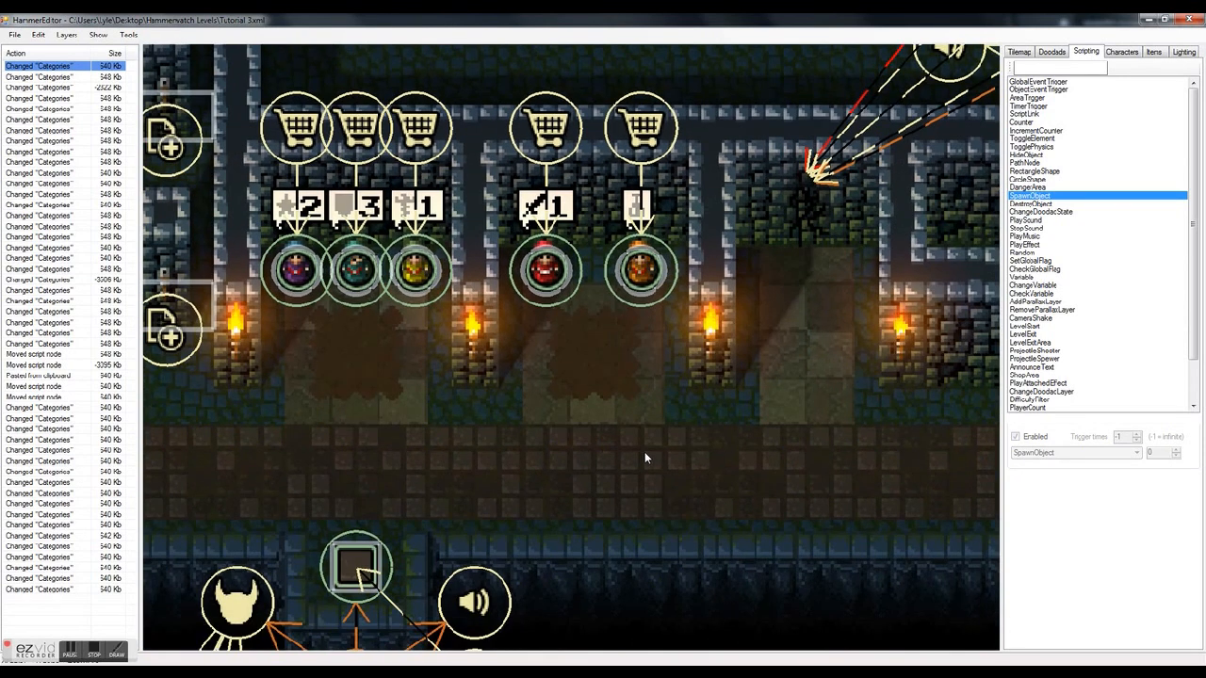
key("F5")
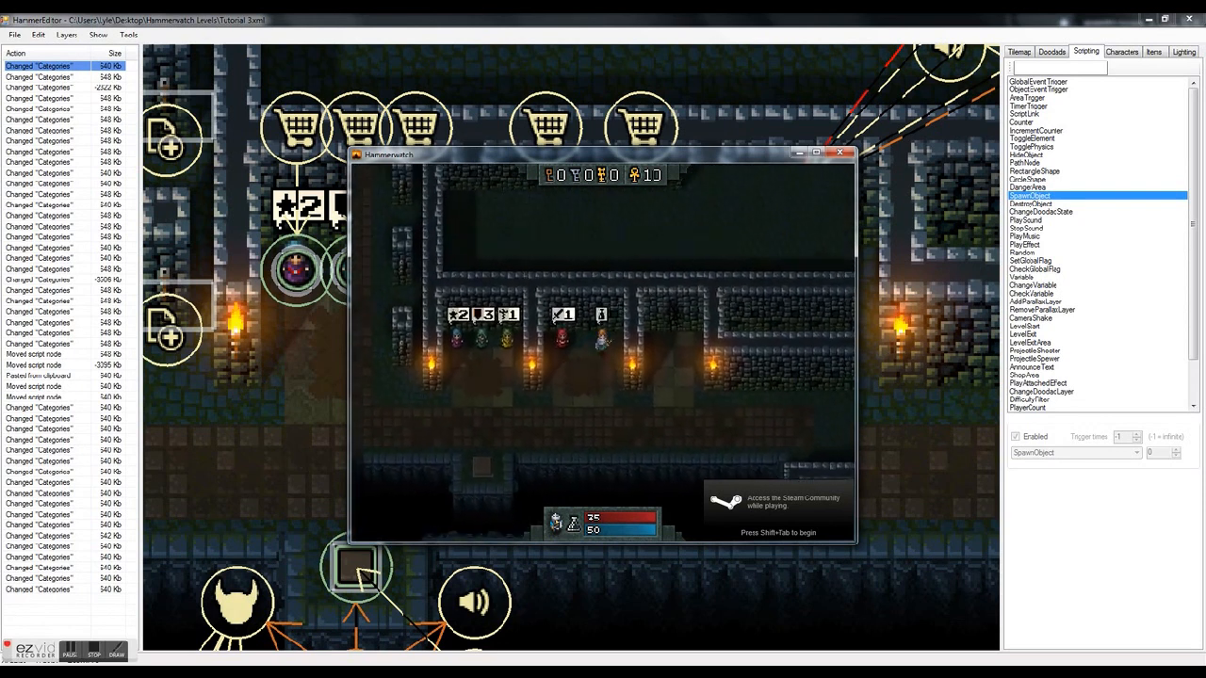
key("Up")
key("Escape")
key("Down")
key("Escape")
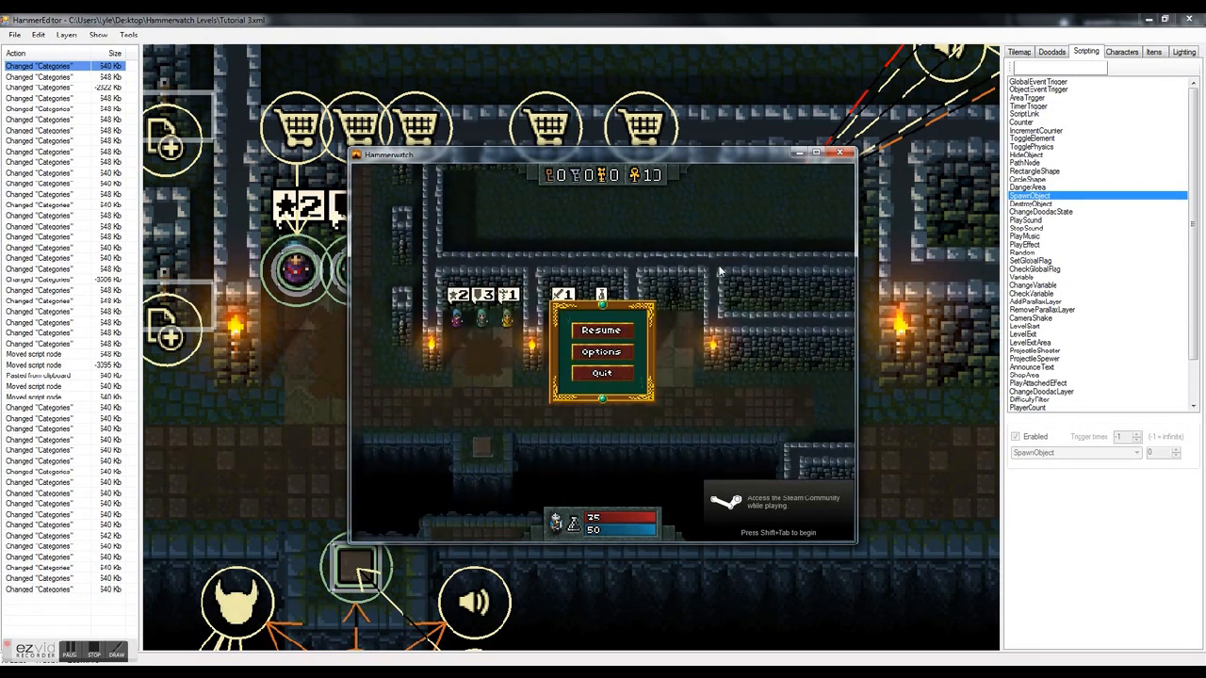
left_click(593, 377)
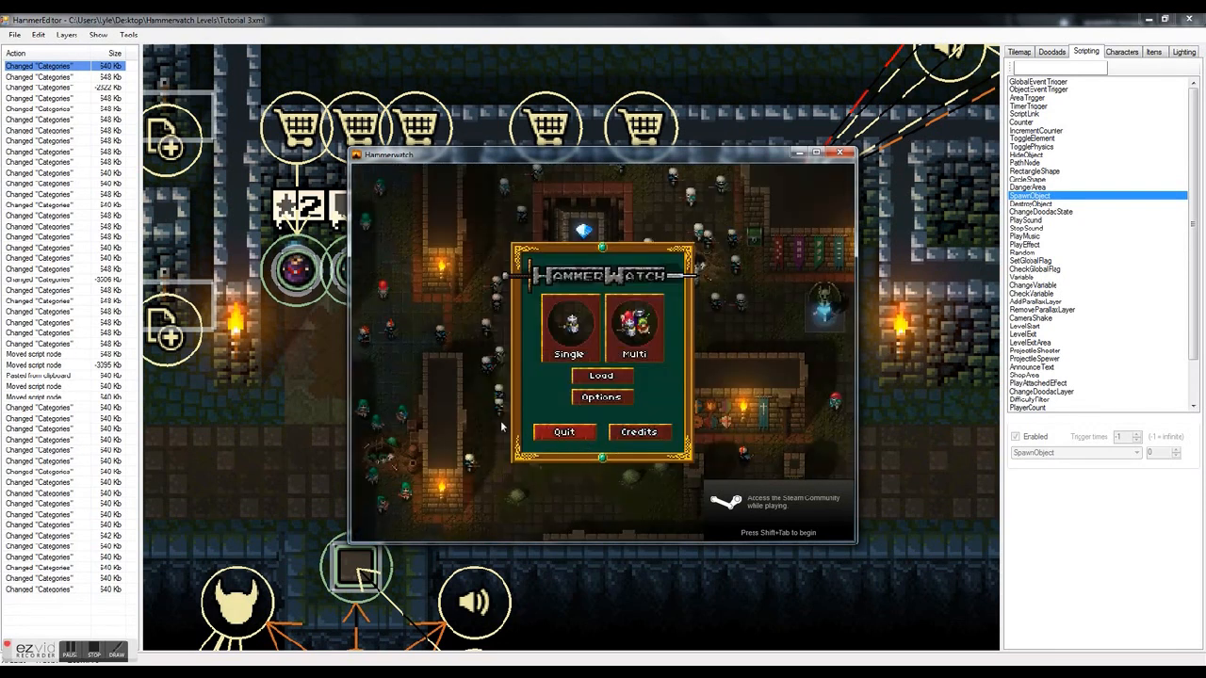
left_click(556, 433)
Examine the chain of linked path nodes in the overgrown walled room and the next path each one targets
middle_click_drag(590, 422, 626, 389)
scroll(626, 389, "down", 3)
middle_click_drag(623, 200, 652, 357)
middle_click_drag(520, 629, 698, 341)
scroll(698, 341, "up", 1)
middle_click_drag(496, 647, 629, 461)
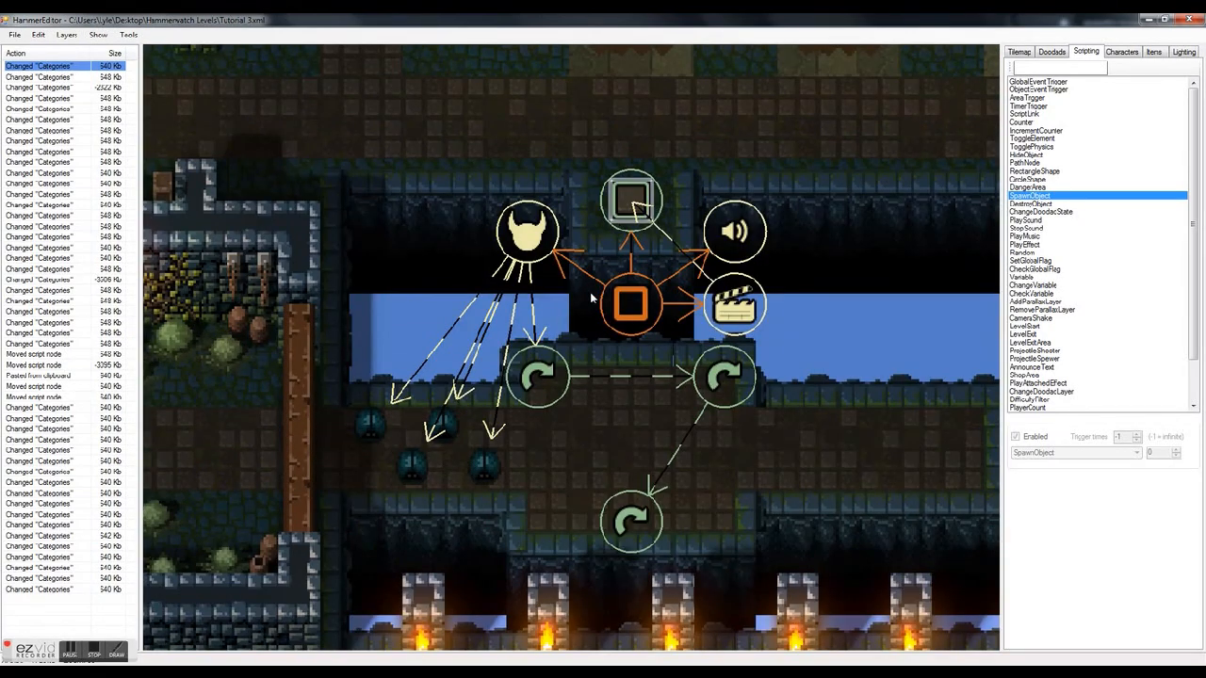
key("Left")
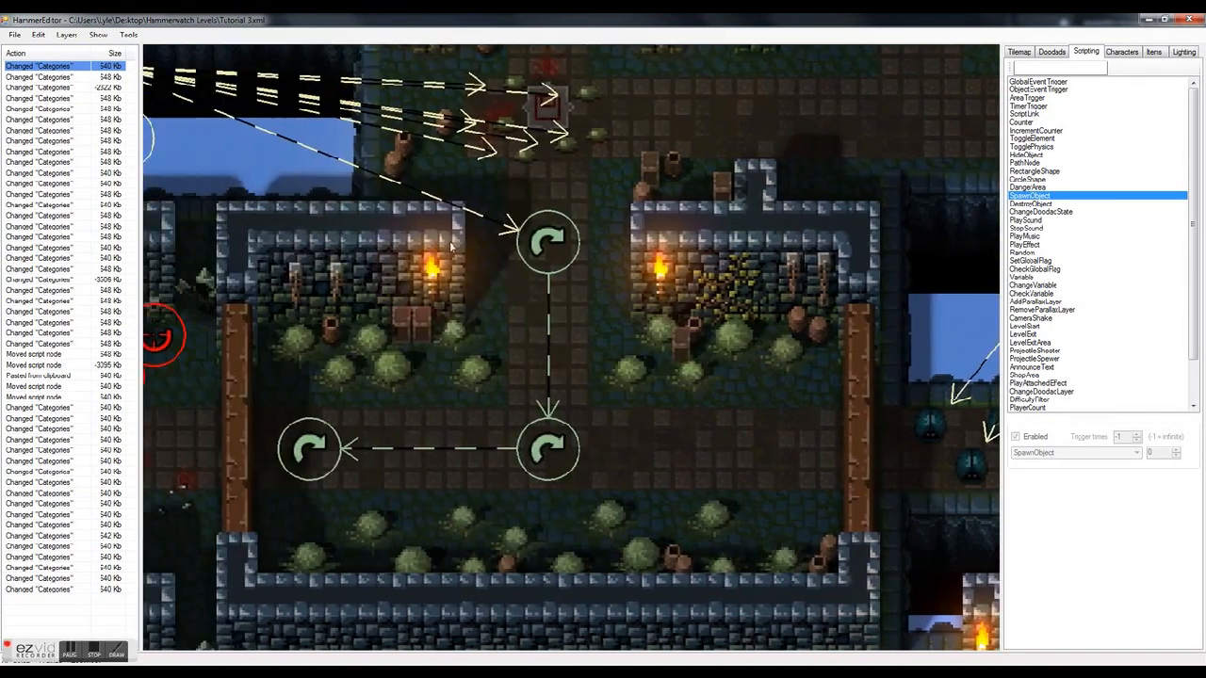
scroll(554, 299, "down", 1)
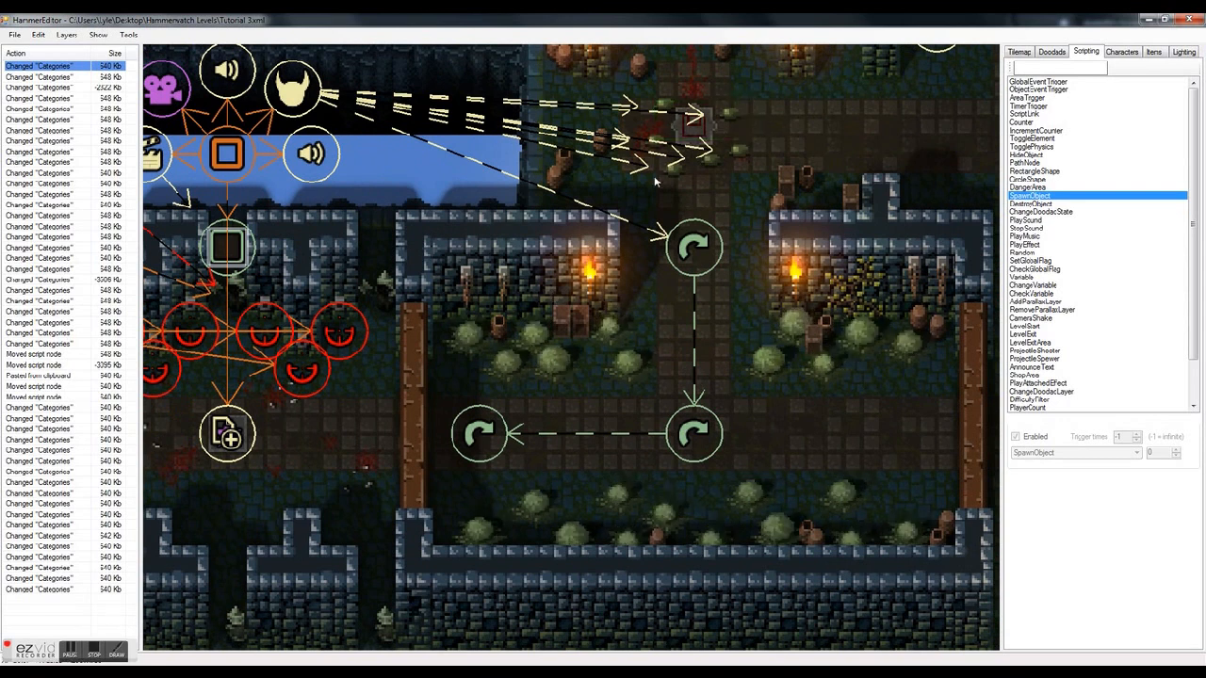
left_click(693, 252)
left_click(694, 434)
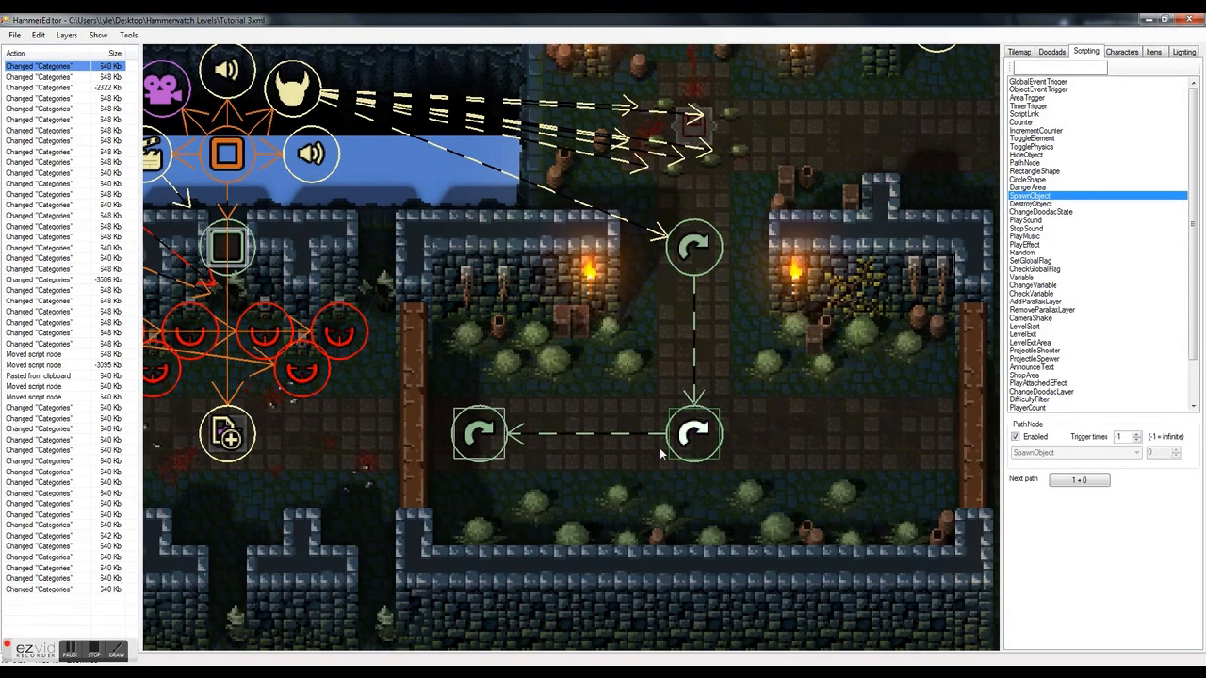
left_click(569, 392)
Inspect the nodes triggered by the floor button above the beetles, and move the MoveAI node farther from the trigger, over the beetles
key("Right")
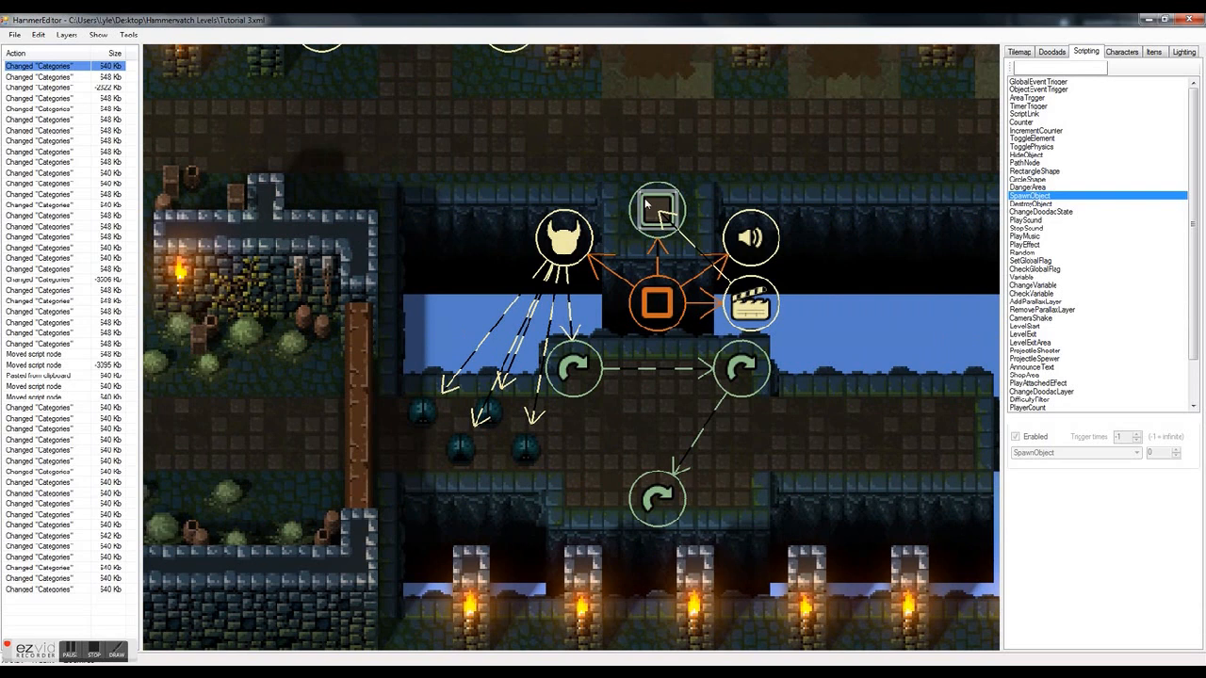
left_click(655, 211)
left_click(750, 238)
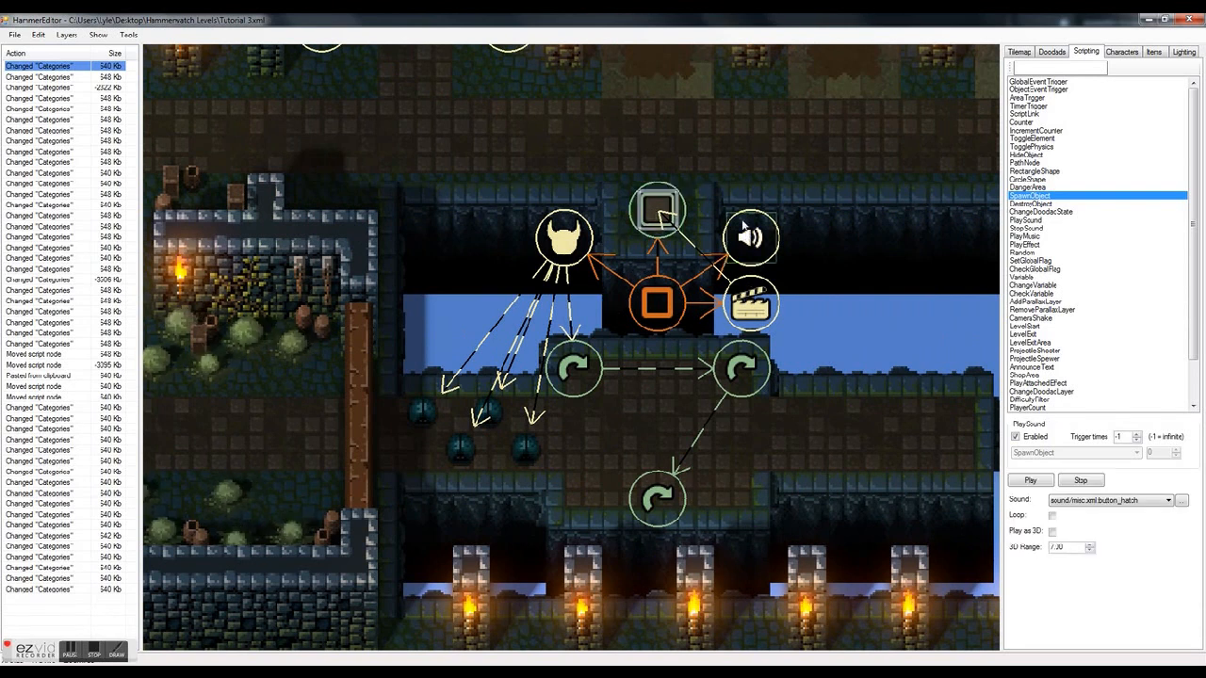
left_click(759, 299)
left_click(568, 236)
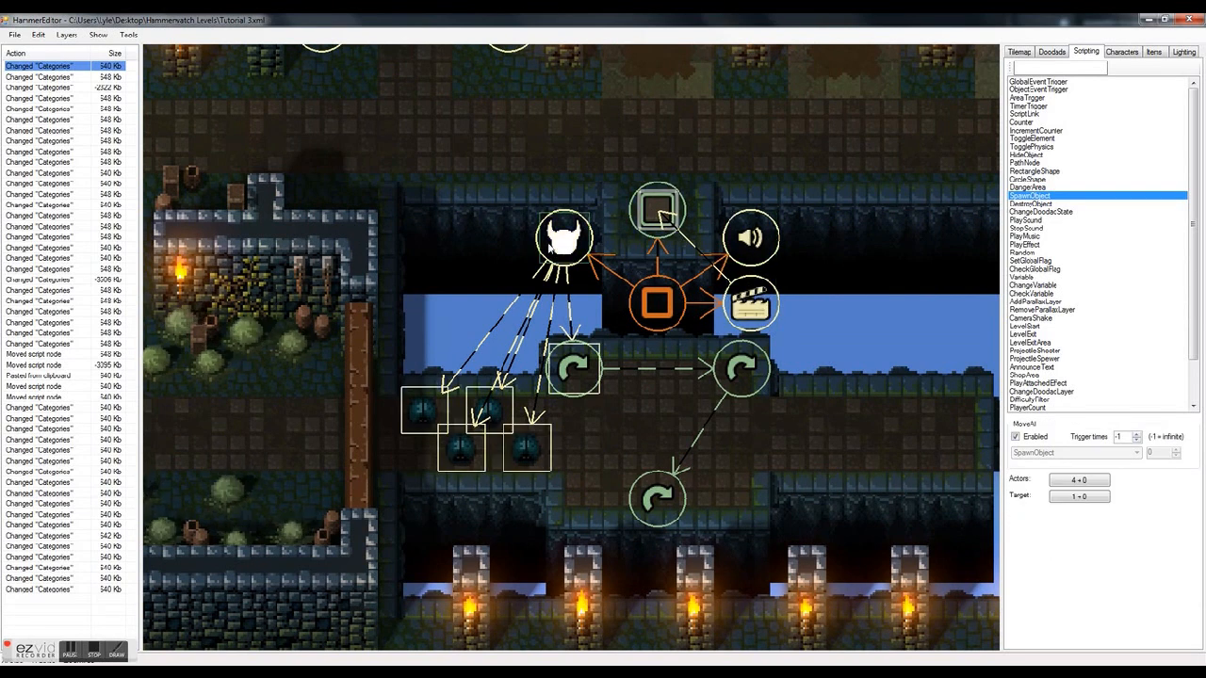
left_click_drag(573, 235, 489, 243)
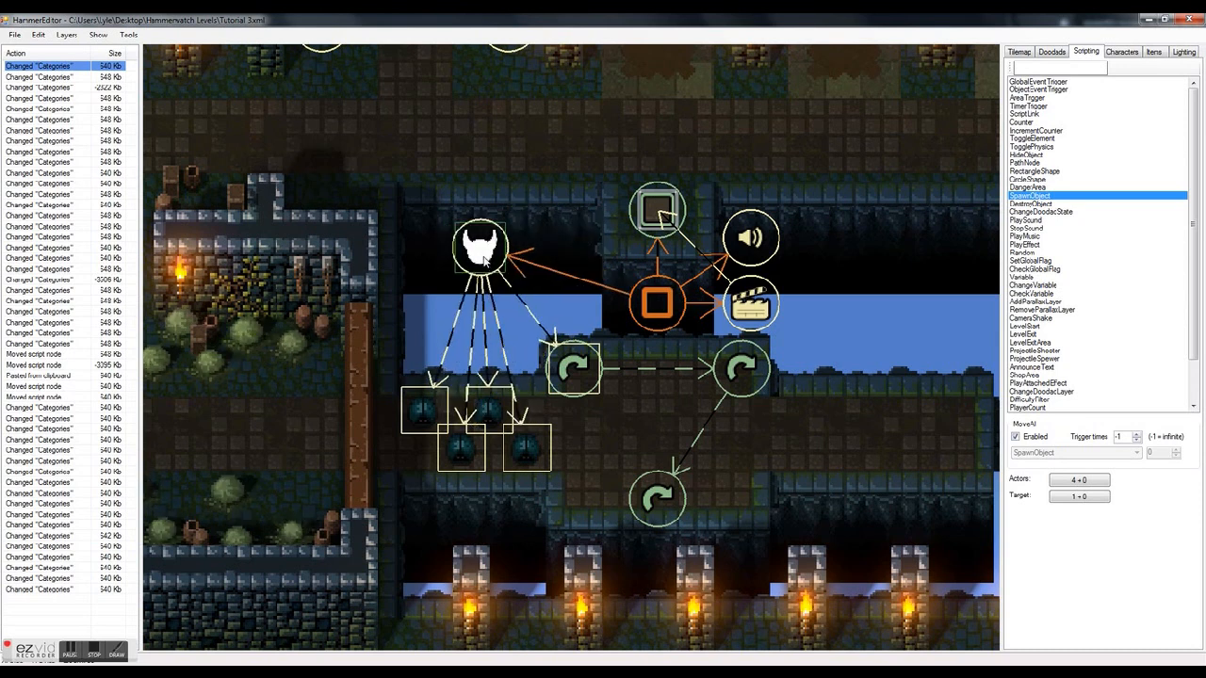
Follow the beetles' path nodes from first to last and shift the last path node slightly upward
left_click(573, 368)
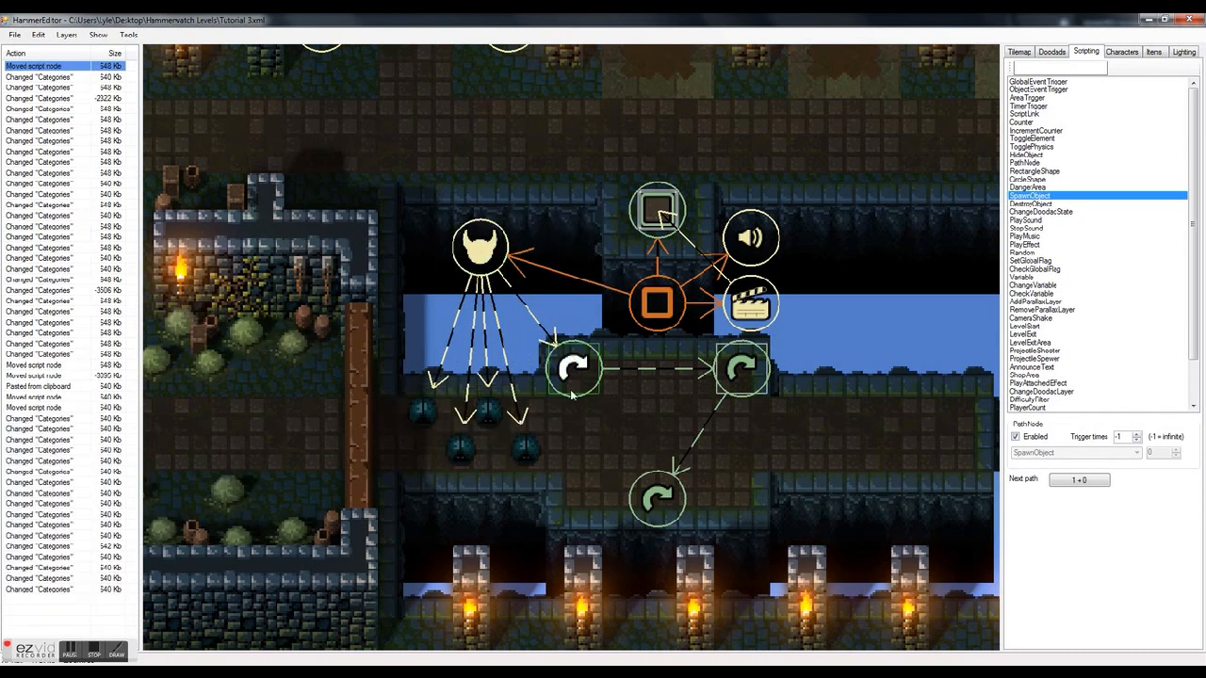
scroll(576, 371, "up", 1)
left_click(815, 370)
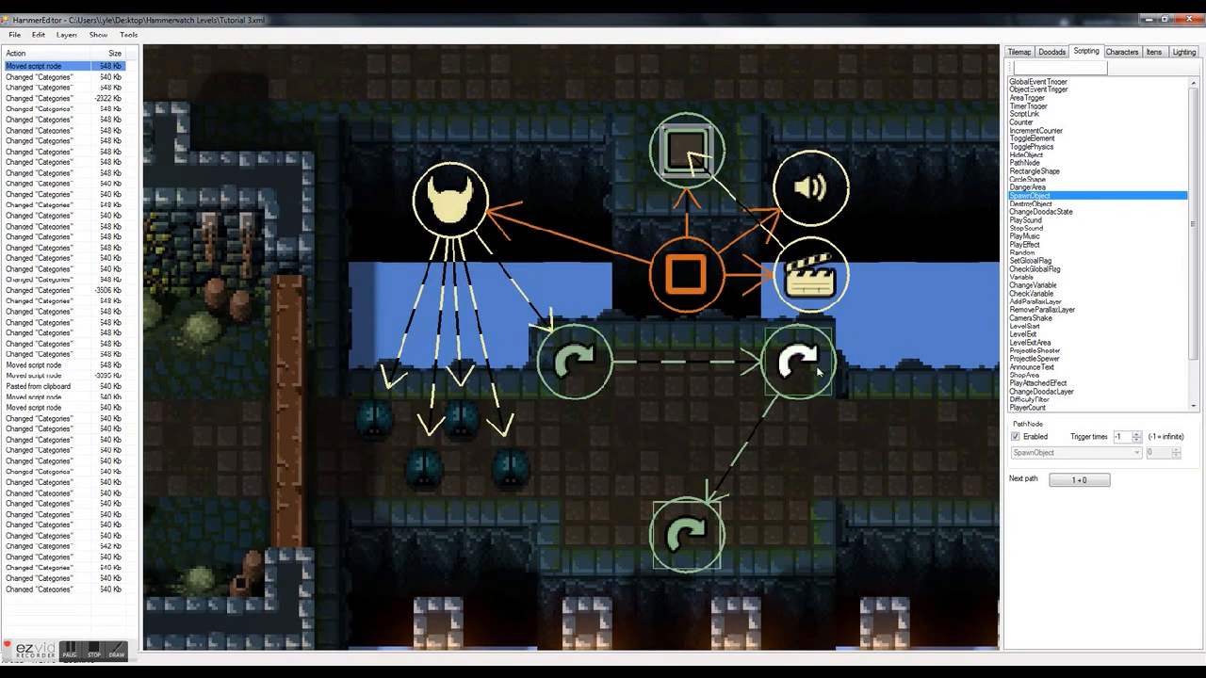
left_click_drag(687, 534, 687, 521)
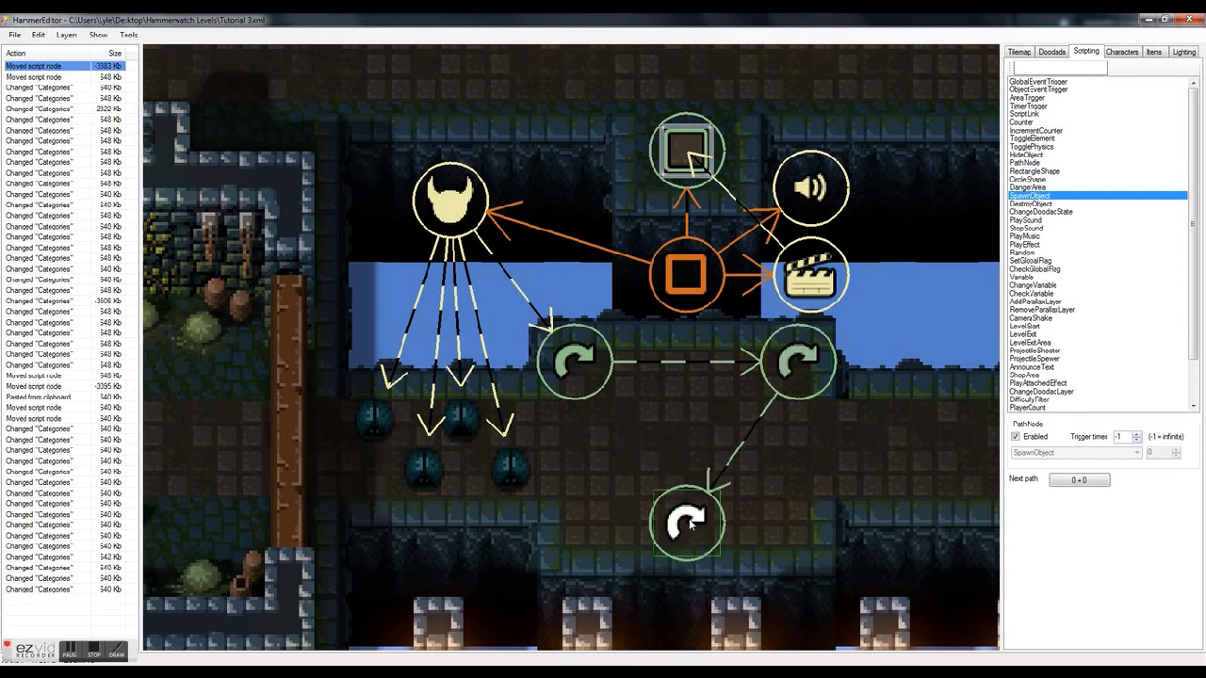
left_click(651, 399)
Playtest the level beside the floor button above the beetles and walk around it while the beetles follow their path
scroll(653, 386, "down", 2)
middle_click_drag(721, 219, 646, 334)
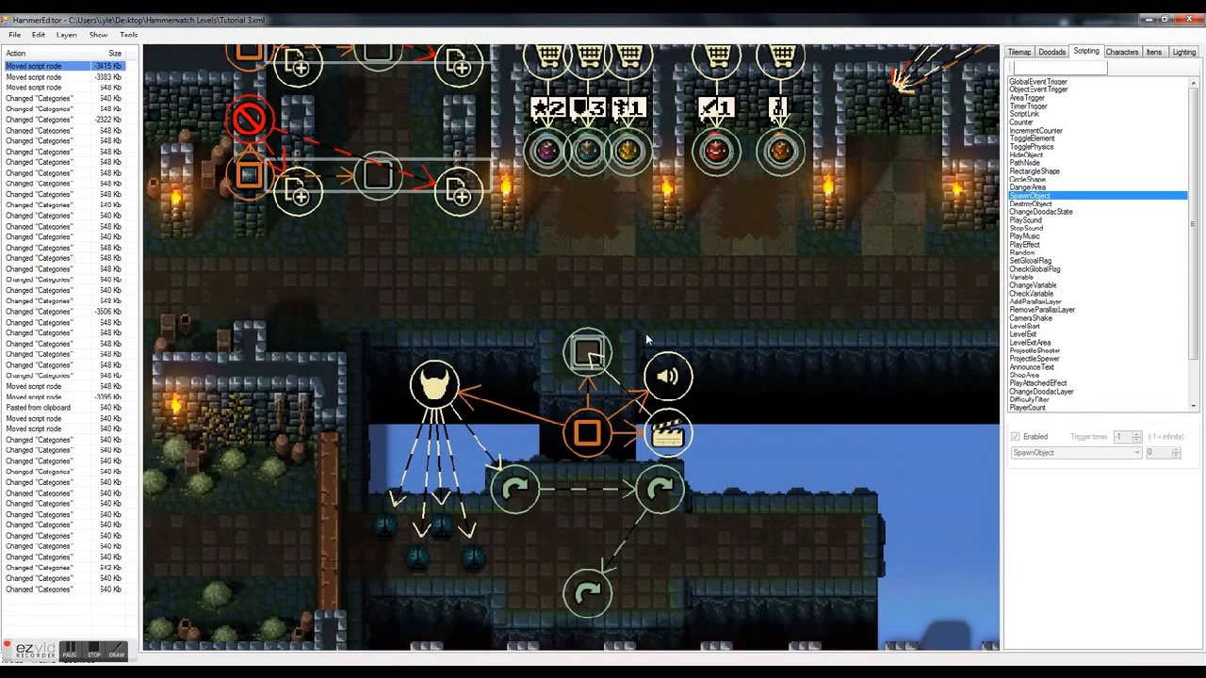
scroll(646, 334, "down", 1)
scroll(645, 339, "up", 1)
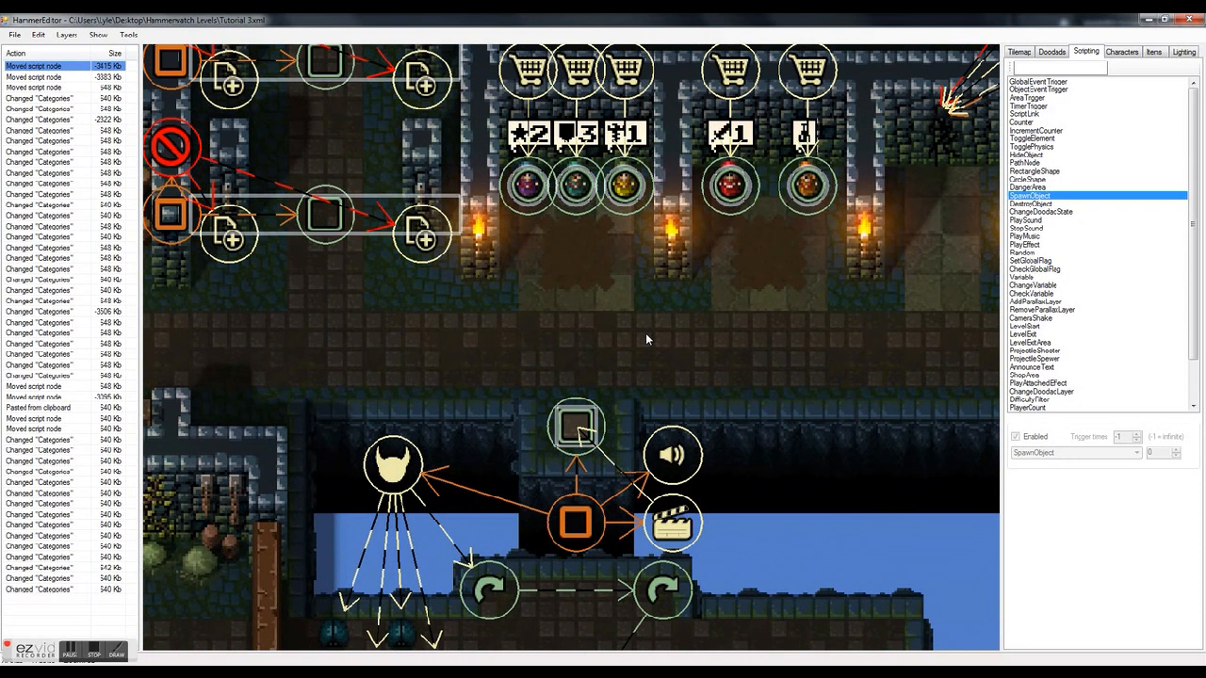
key("F5")
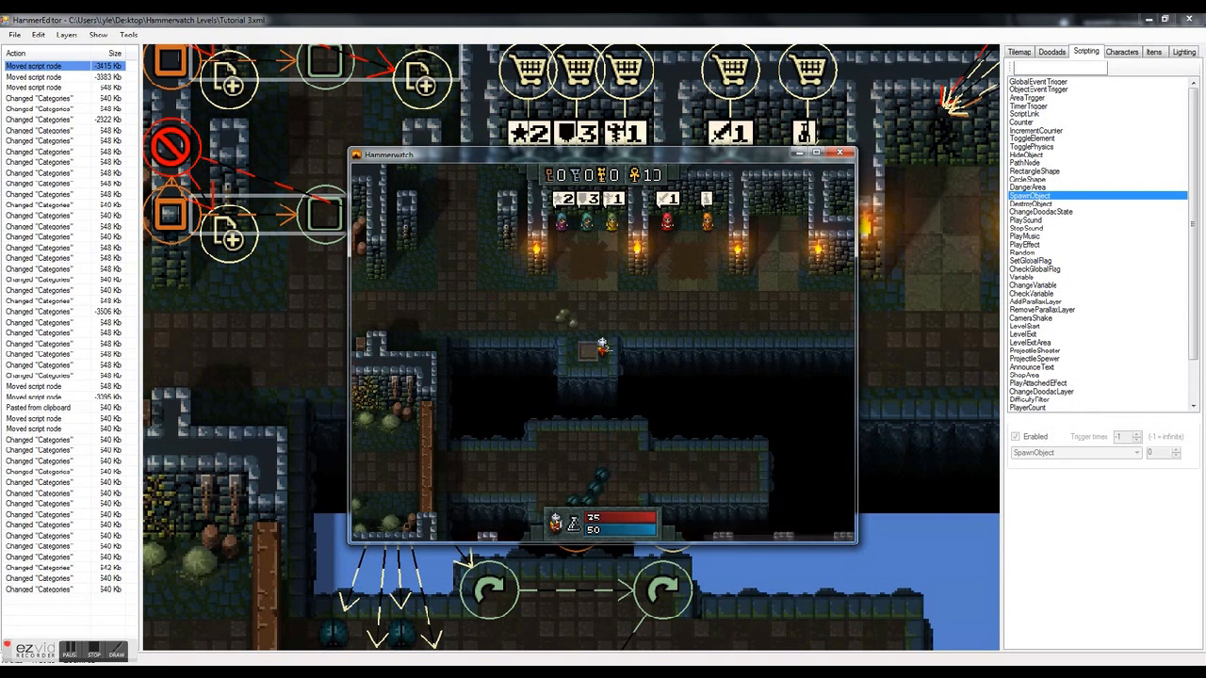
key("Up")
key("Left")
key("Down")
key("Left")
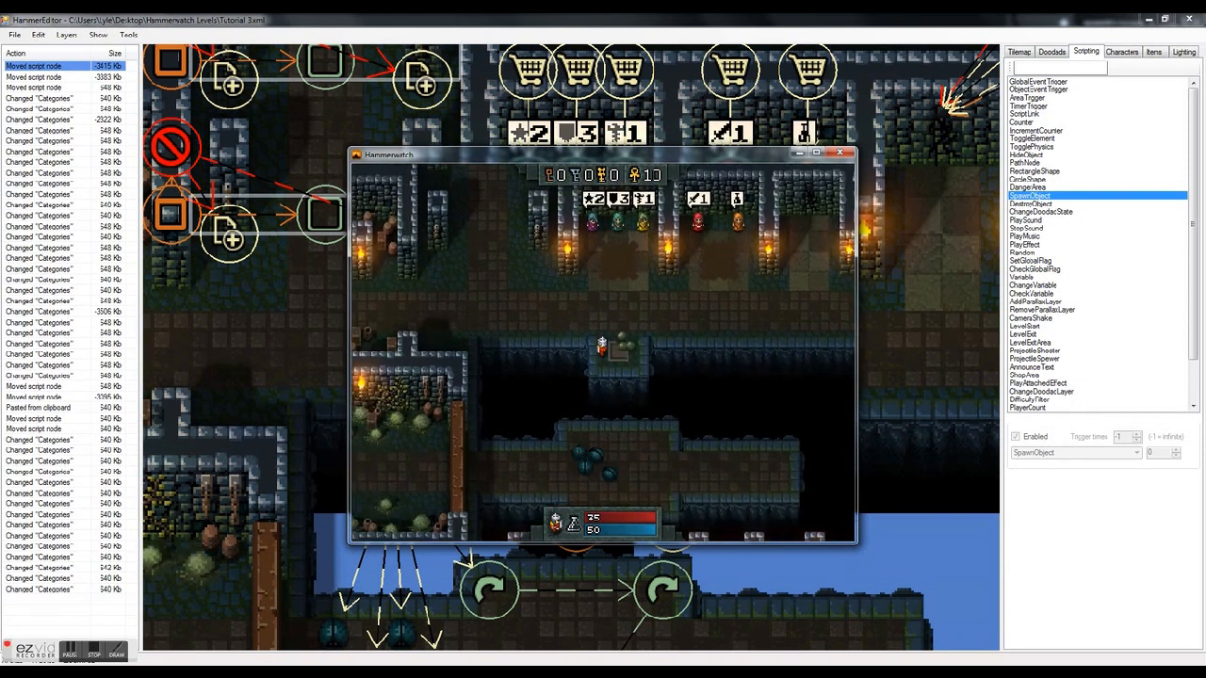
Watch the beetles gather on the platform from around the floor button, and quit the game back to the editor
key("Up")
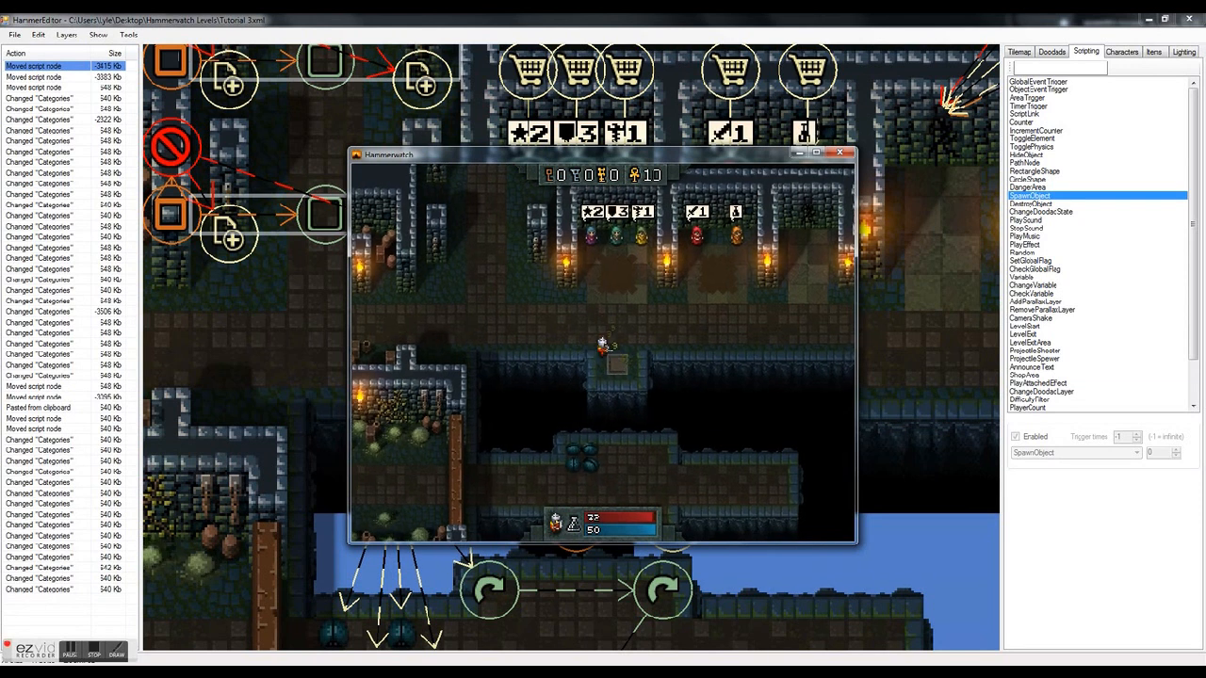
key("Up")
key("Down")
key("Left")
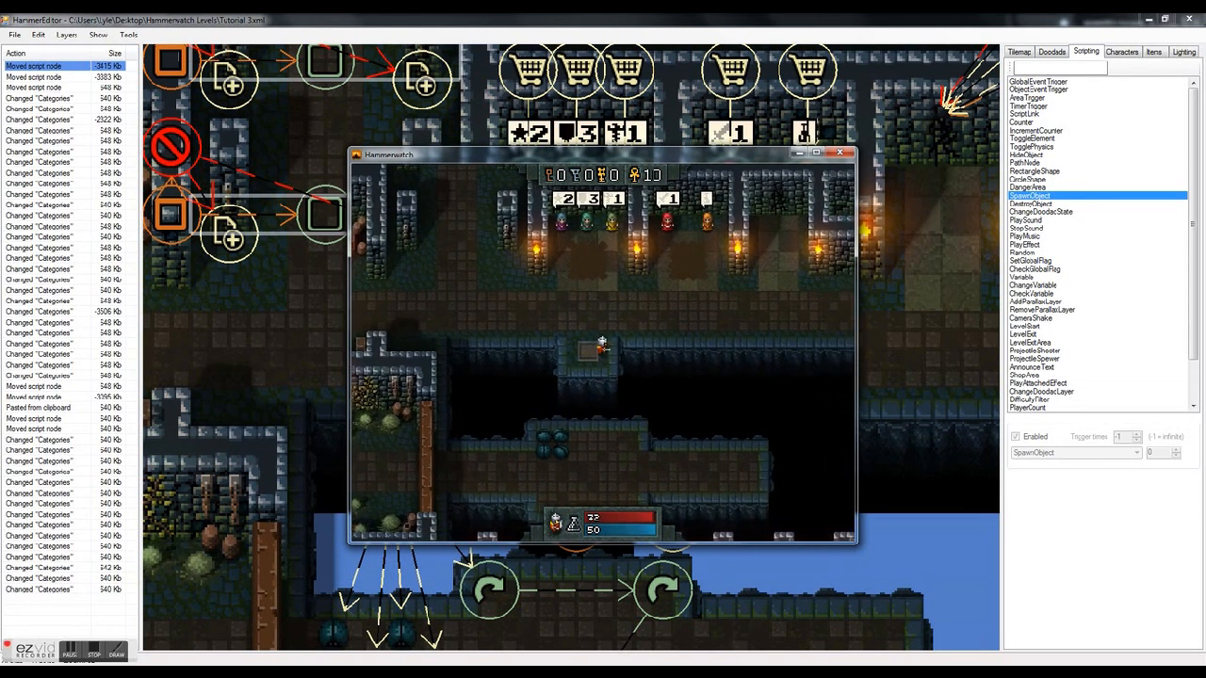
key("Down")
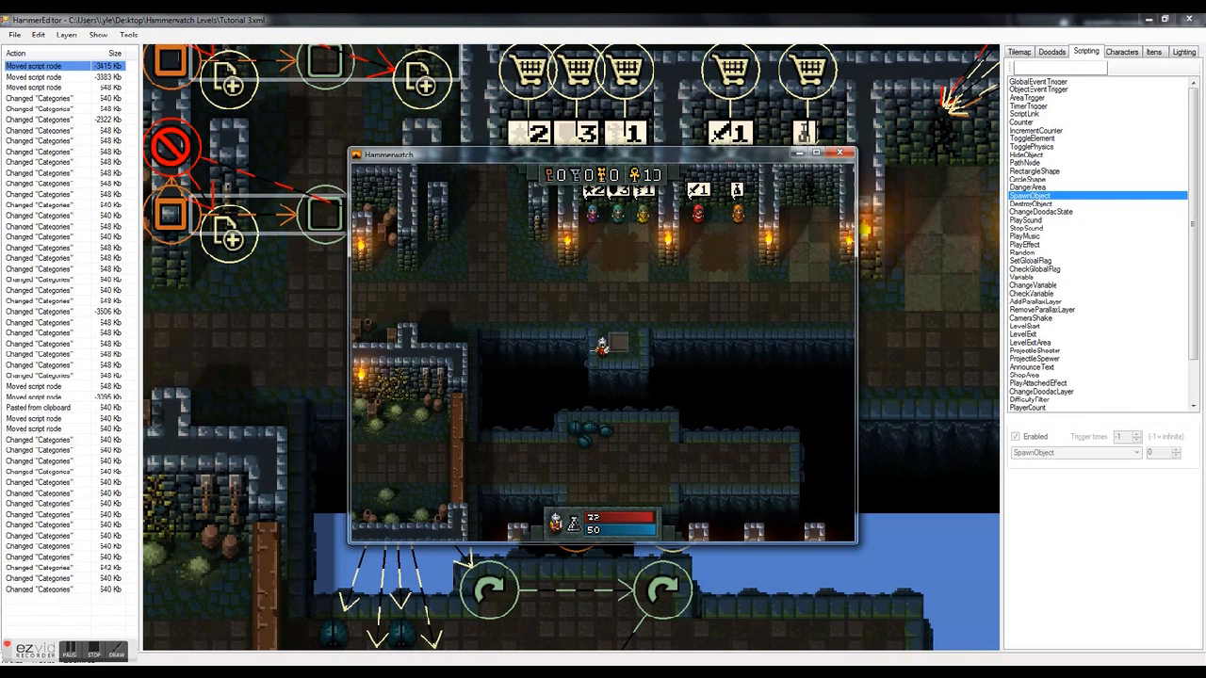
key("Escape")
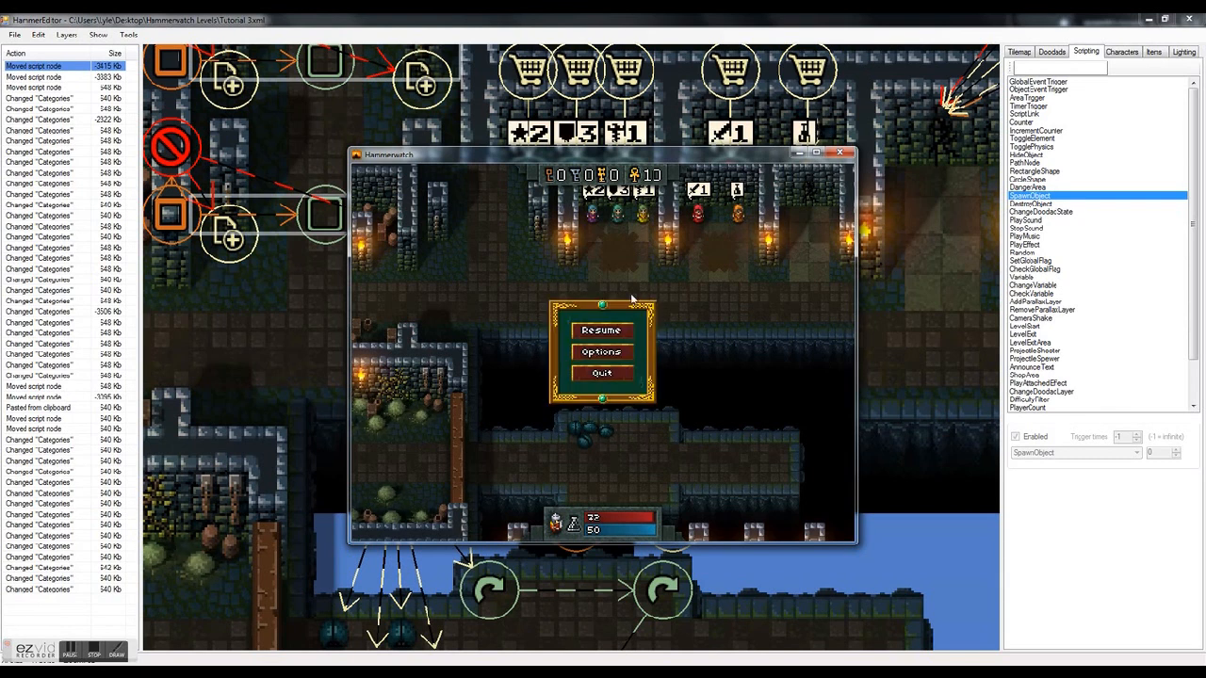
left_click(605, 377)
left_click(566, 429)
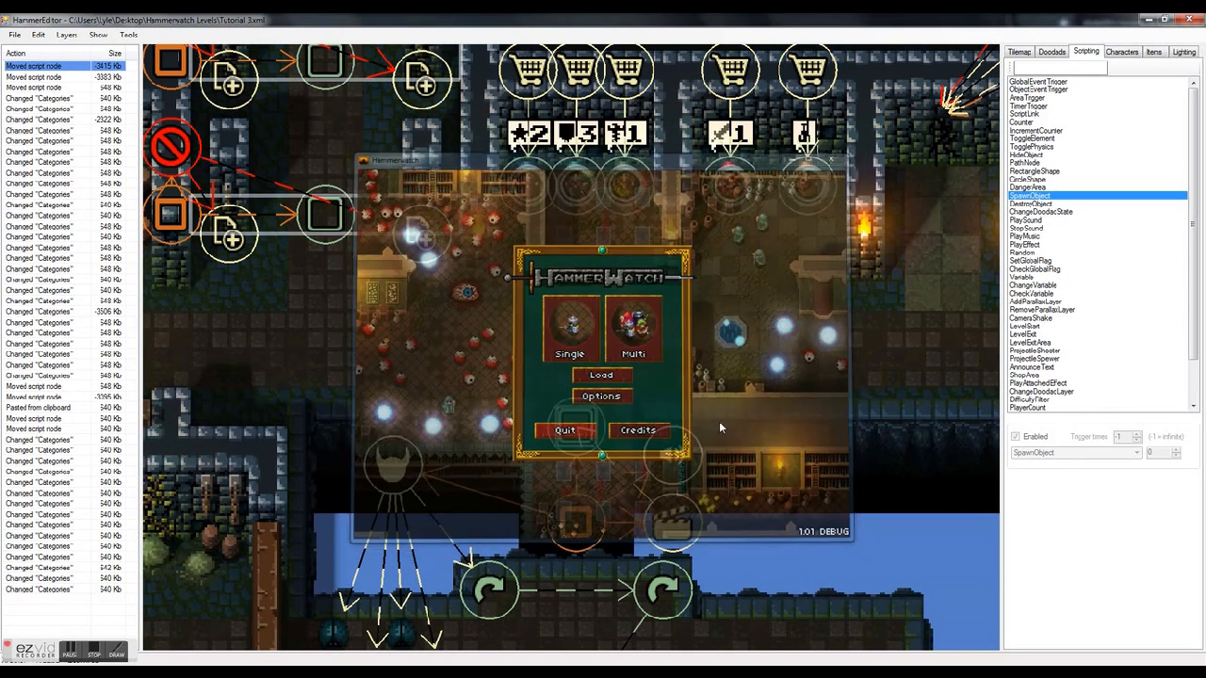
Set the last path node's next path to the first path node, closing the beetles' route into a loop
key("s")
scroll(738, 392, "down", 1)
scroll(725, 394, "up", 3)
key("a")
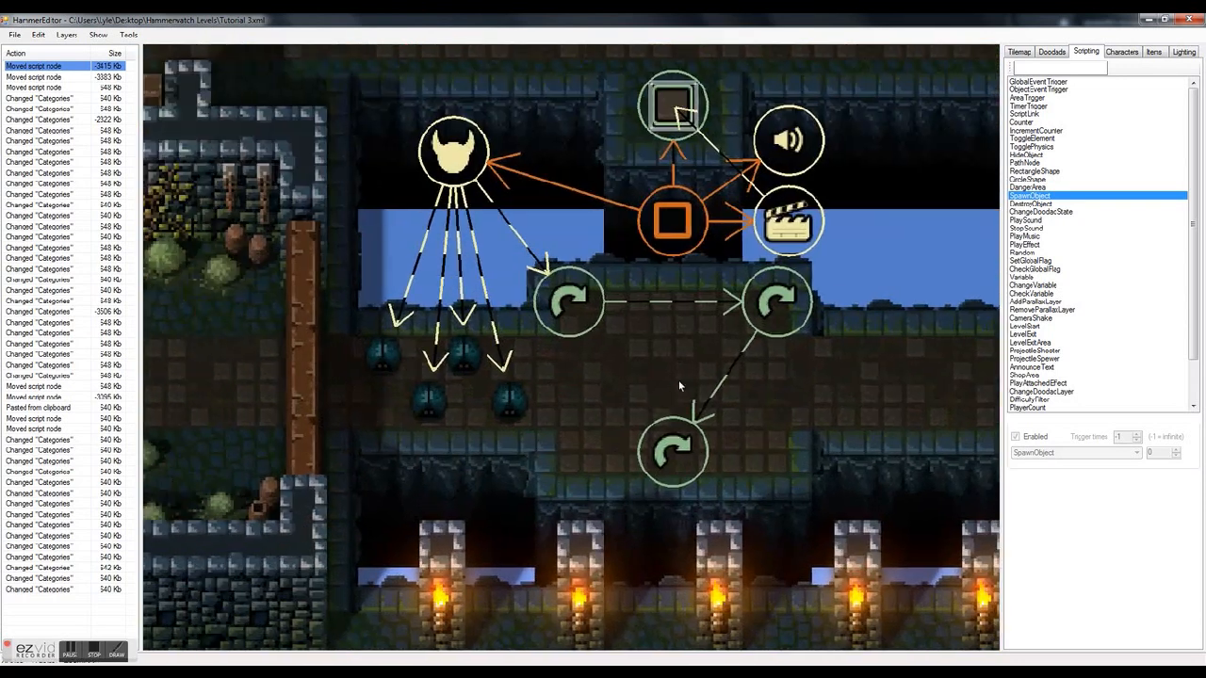
key("s")
key("d")
scroll(677, 351, "up", 1)
left_click(630, 430)
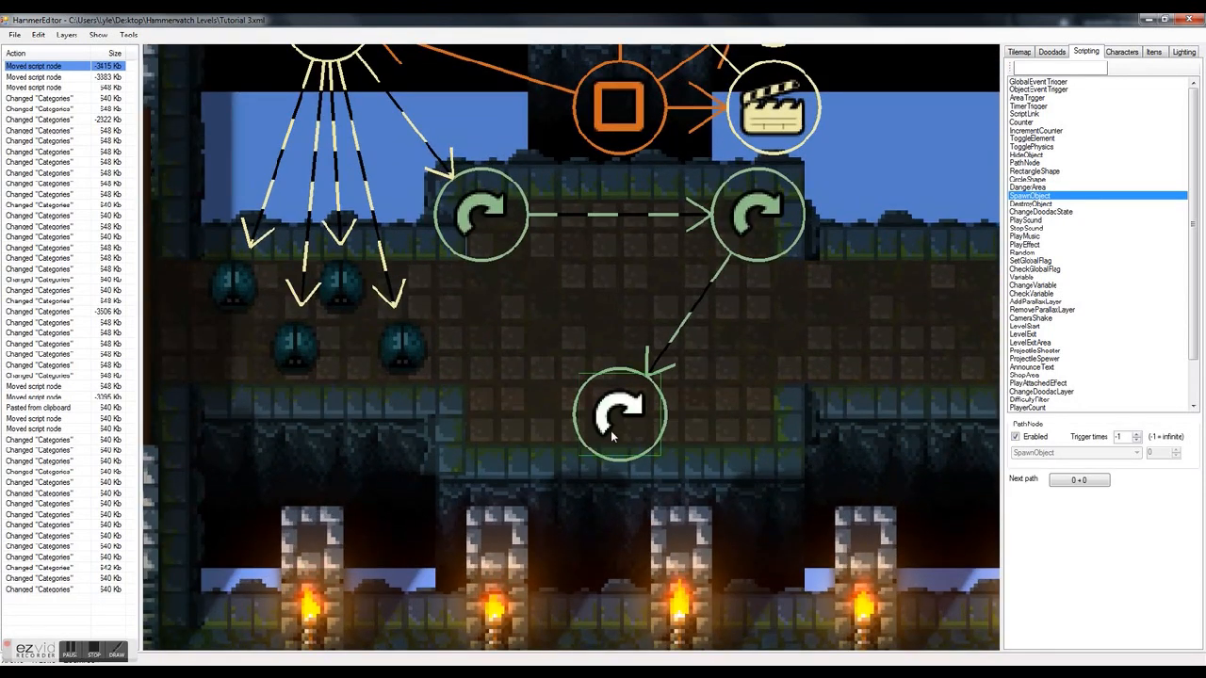
left_click(1100, 481)
left_click(480, 215)
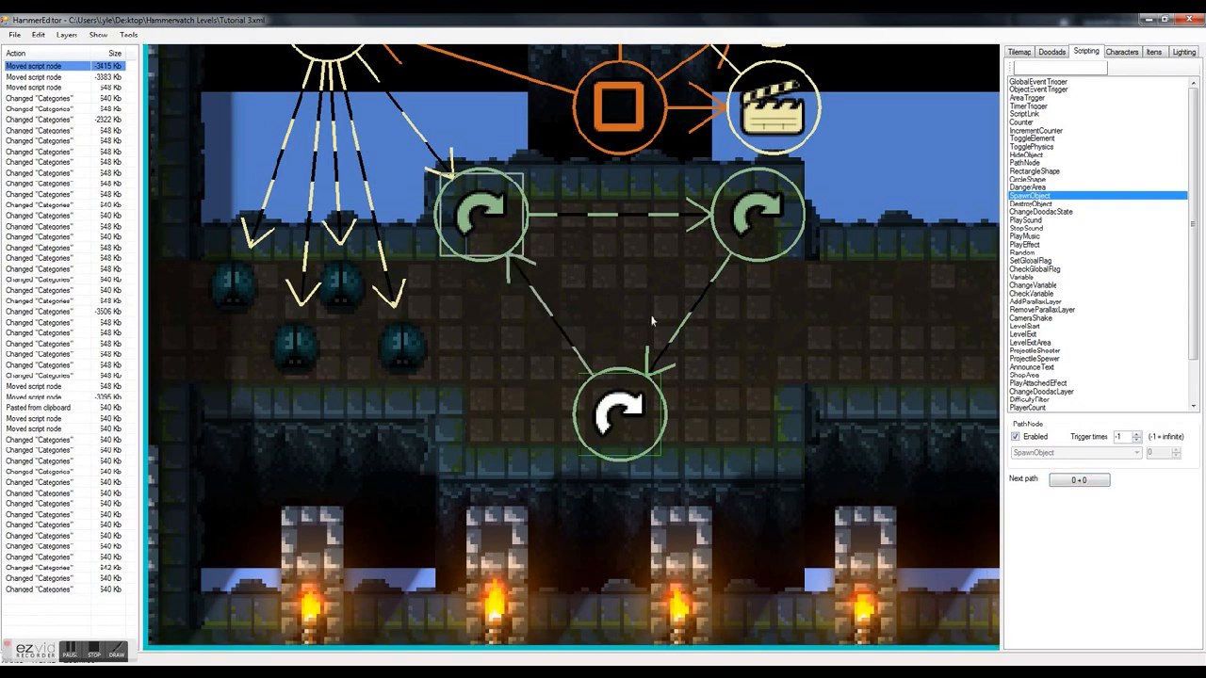
left_click(650, 315)
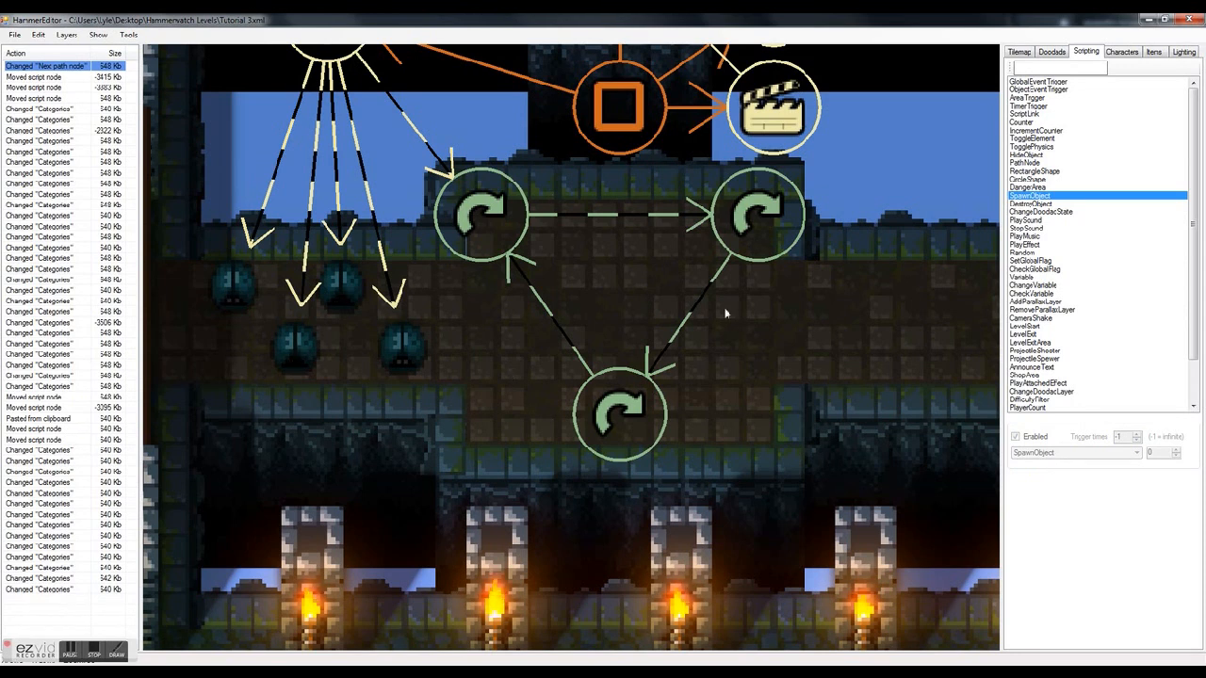
scroll(825, 393, "down", 1)
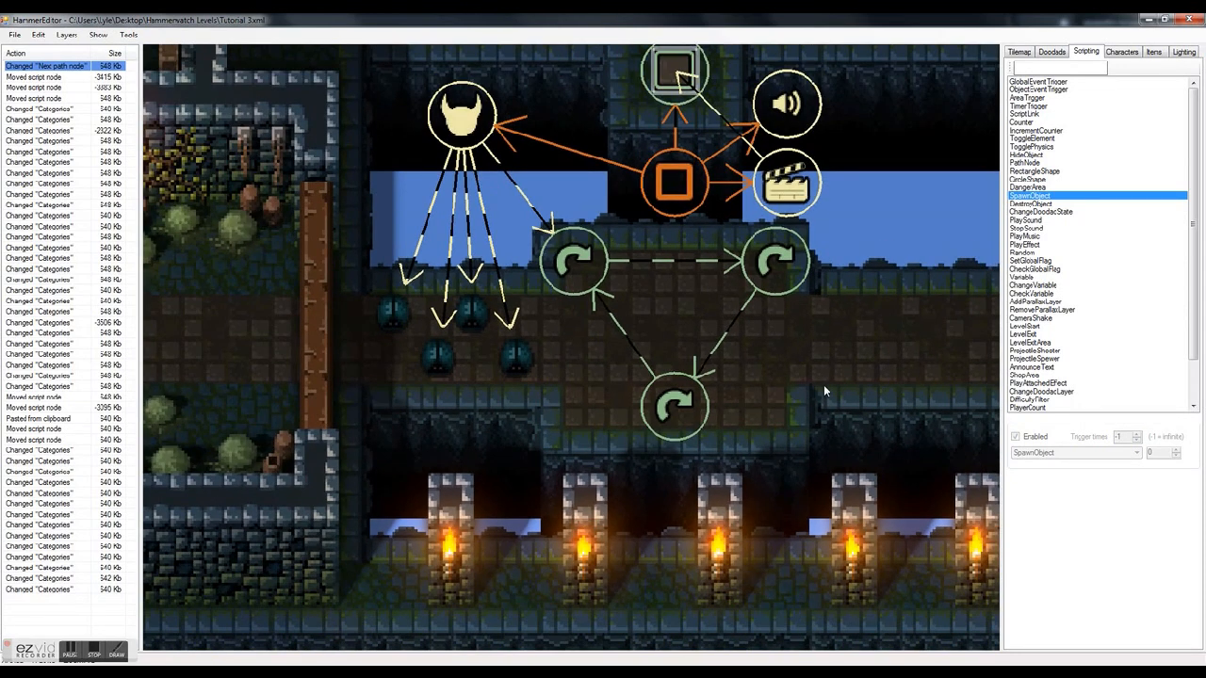
key("F5")
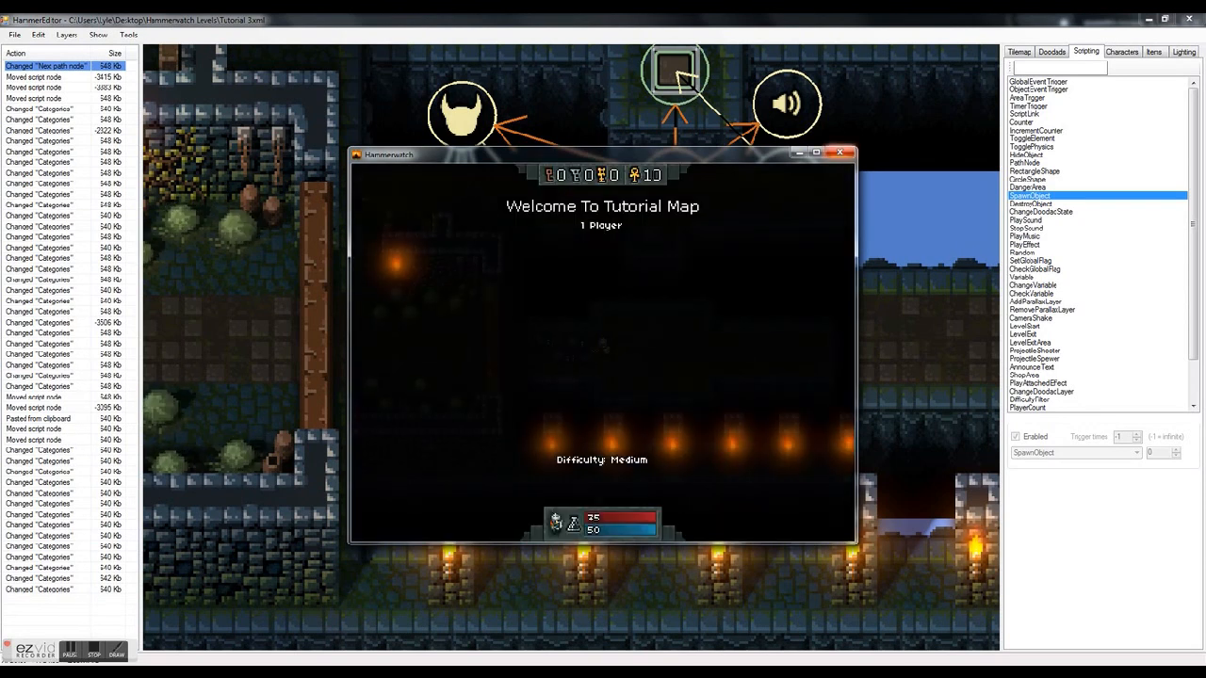
left_click(839, 153)
Playtest the level from the corridor above the floor button with the looped beetle path, and quit the game to the editor
middle_click_drag(752, 274, 752, 274)
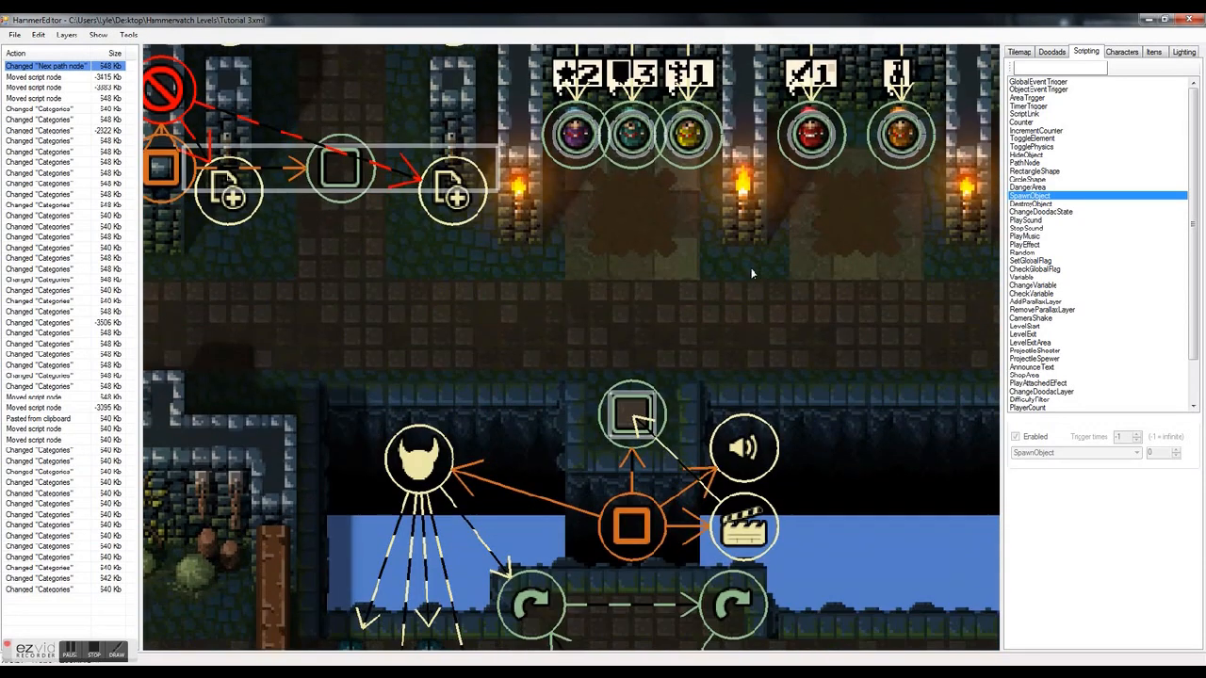
key("F5")
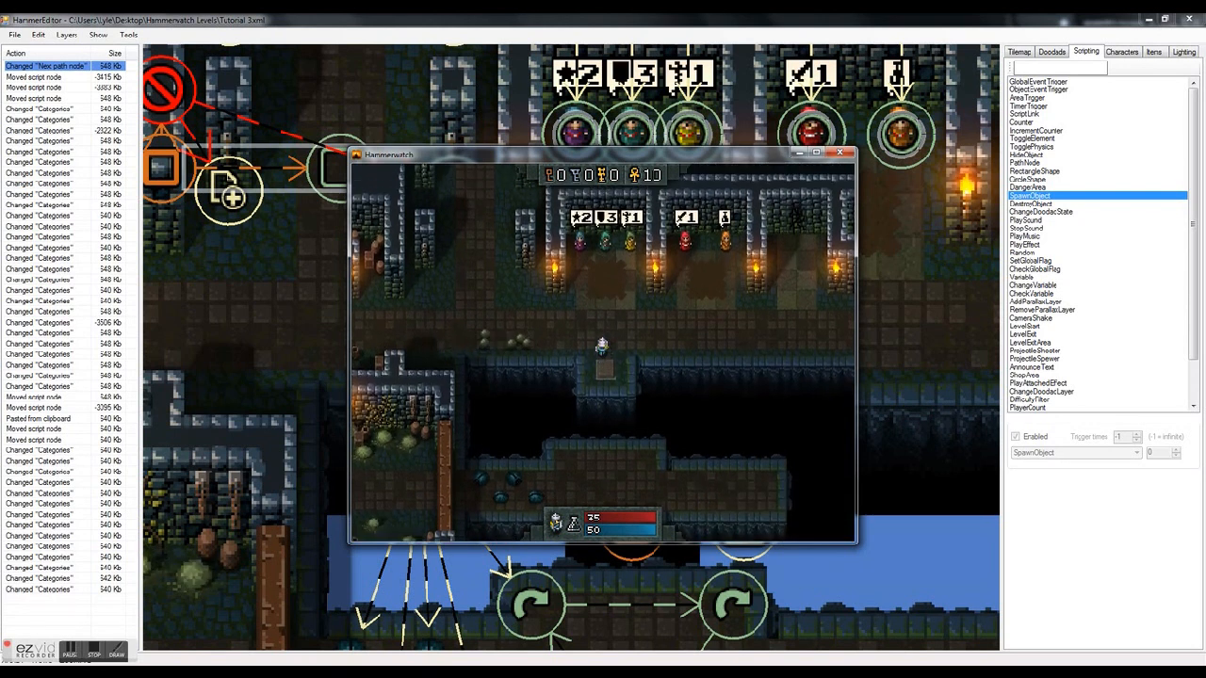
key("Escape")
left_click(595, 374)
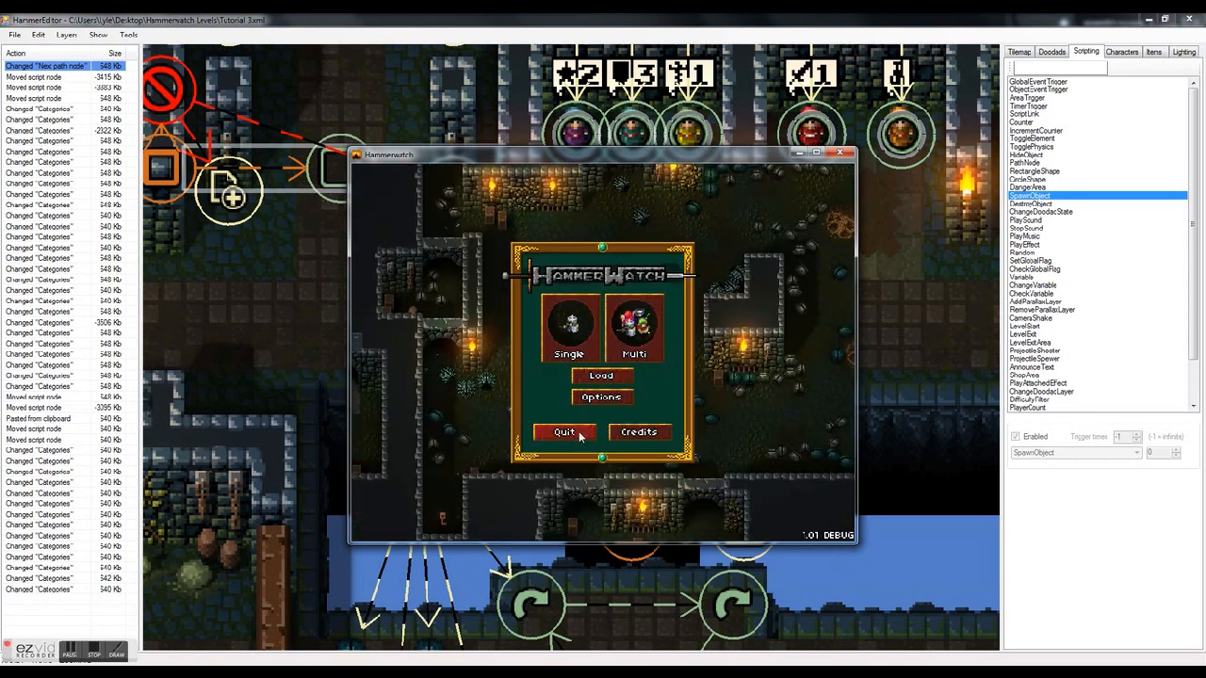
left_click(578, 431)
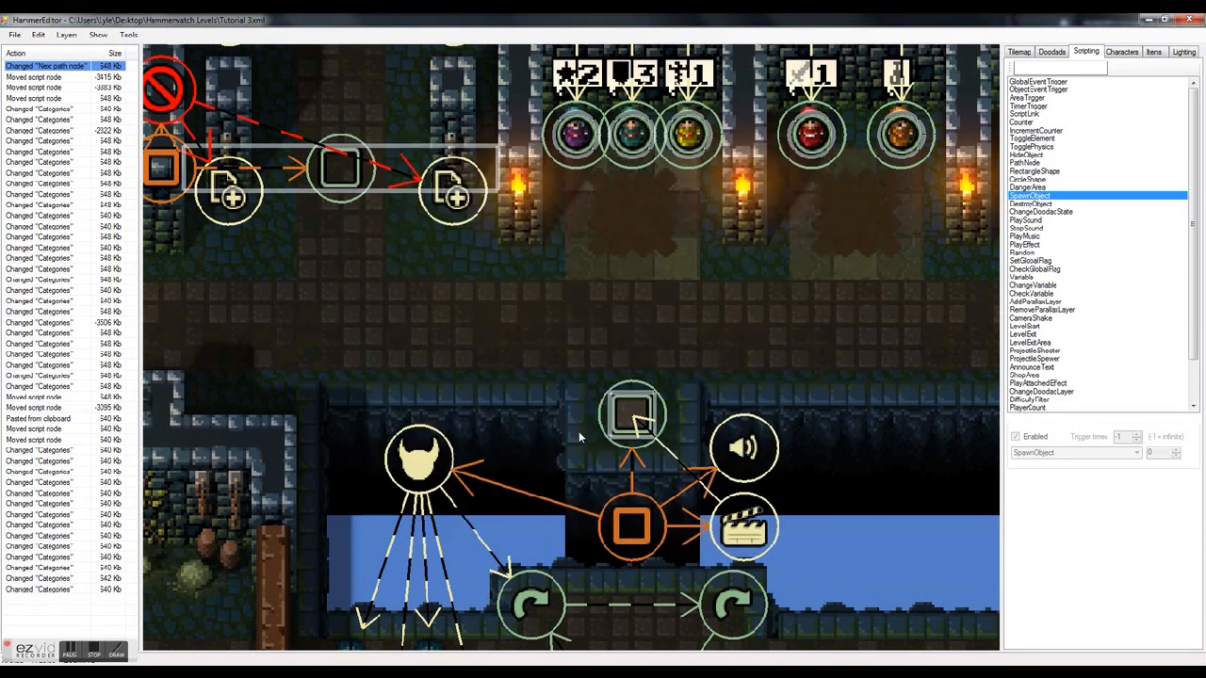
Remove the last path node's next-path link to the first path node, reopening the loop
scroll(638, 286, "down", 1)
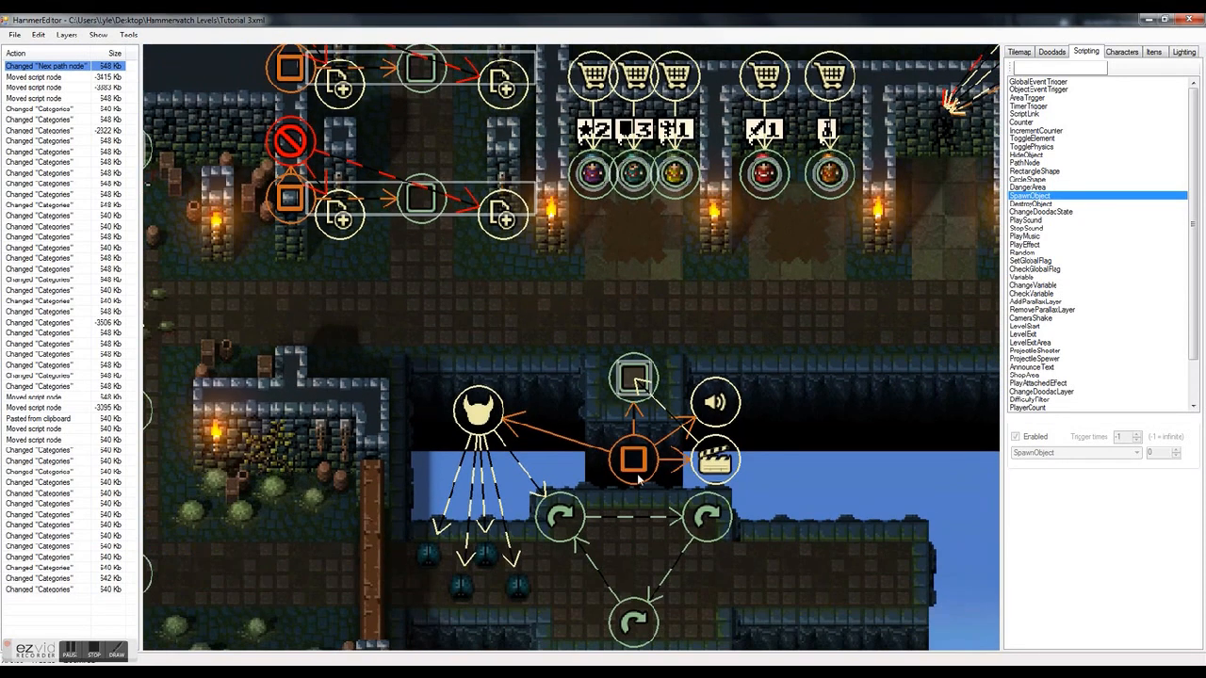
scroll(639, 479, "up", 3)
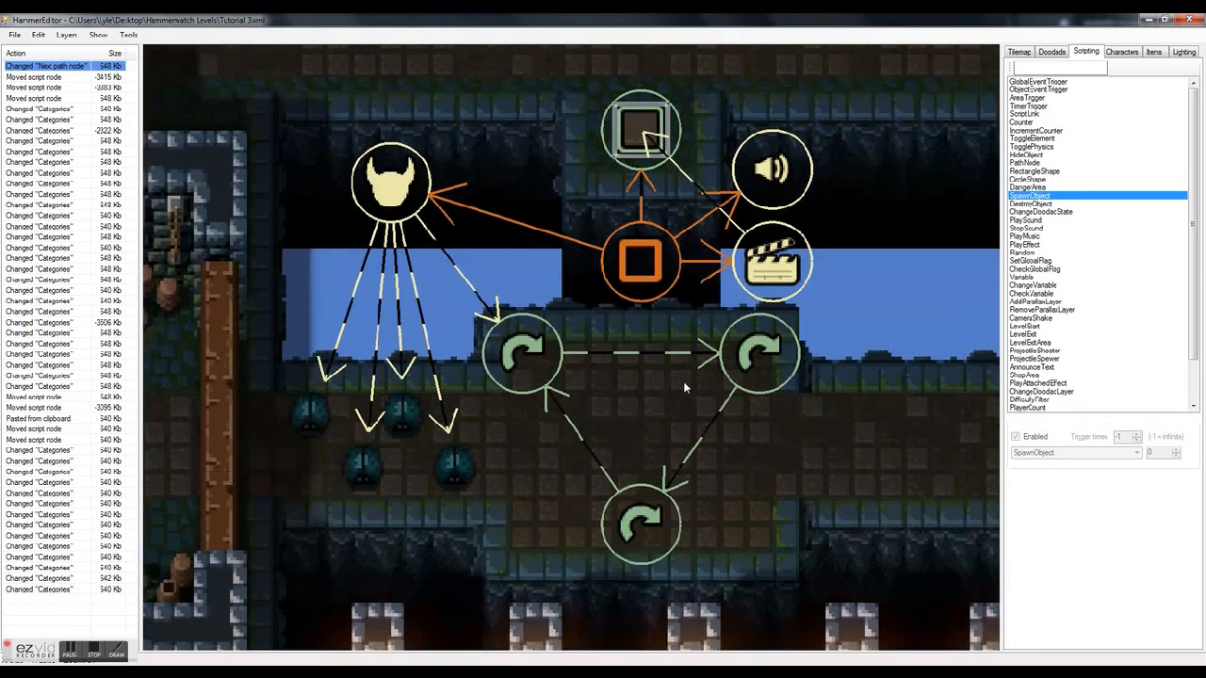
middle_click_drag(685, 388, 685, 329)
left_click(643, 468)
left_click(1102, 483)
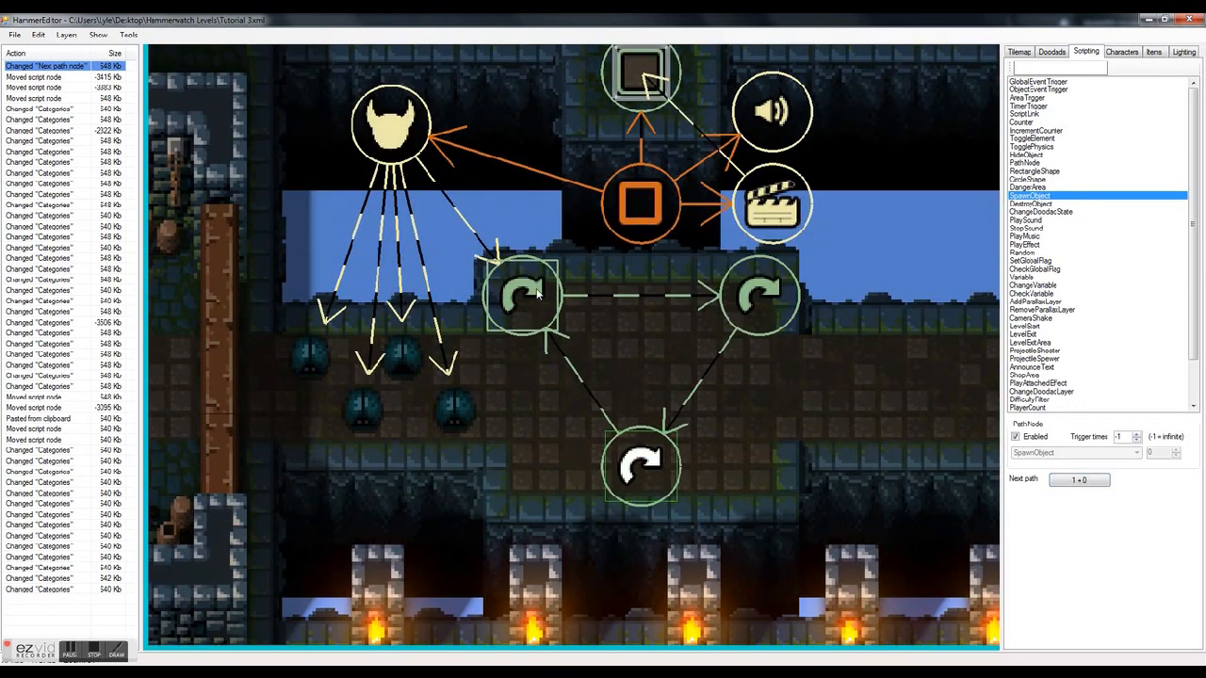
left_click(524, 316)
left_click(608, 392)
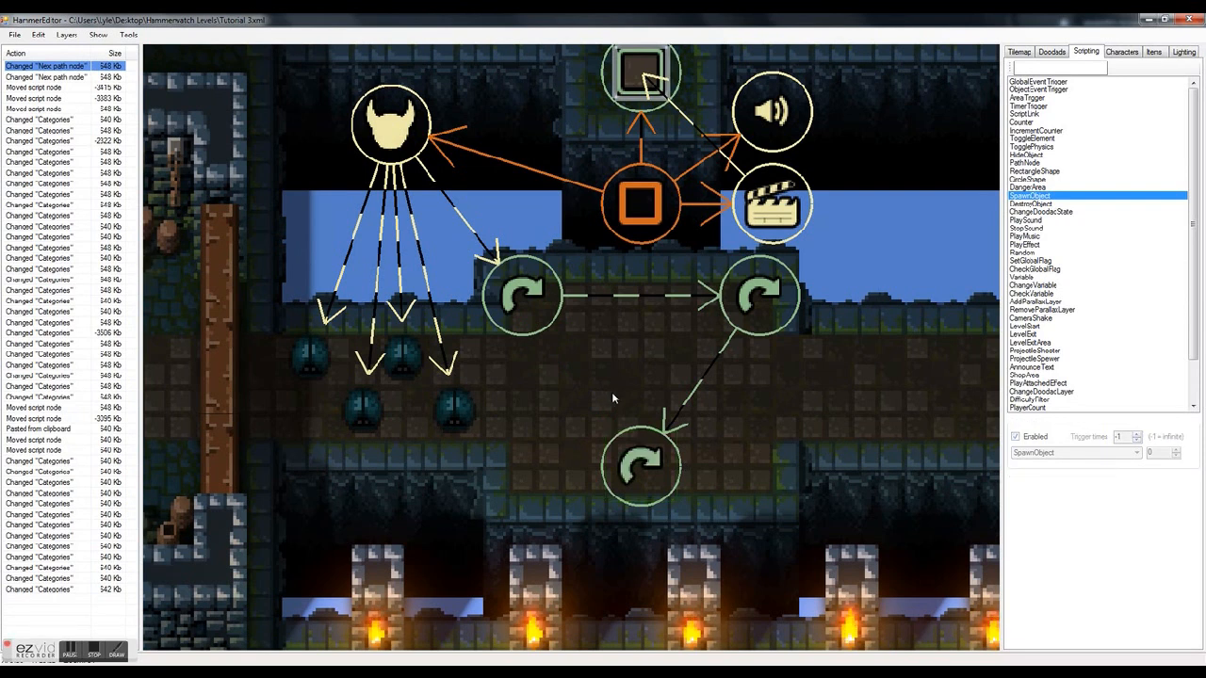
Examine the group of script nodes above the alcove beside the vendors, starting with its top row of sound and text nodes
scroll(610, 396, "down", 3)
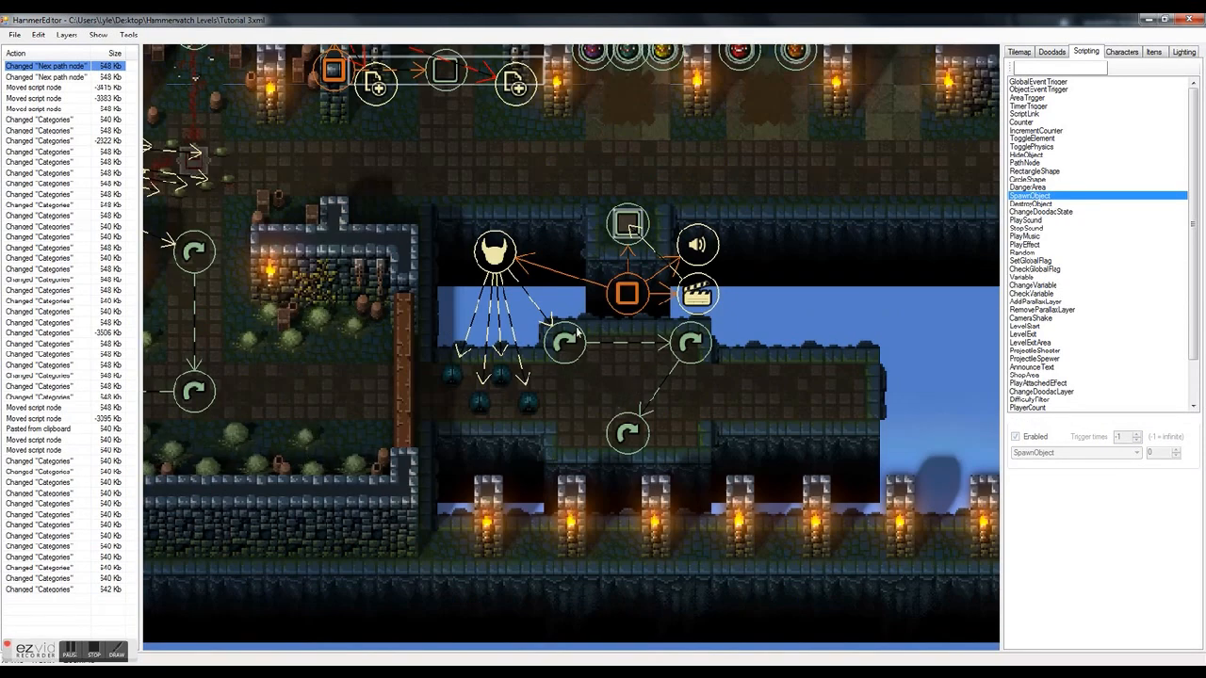
key("w")
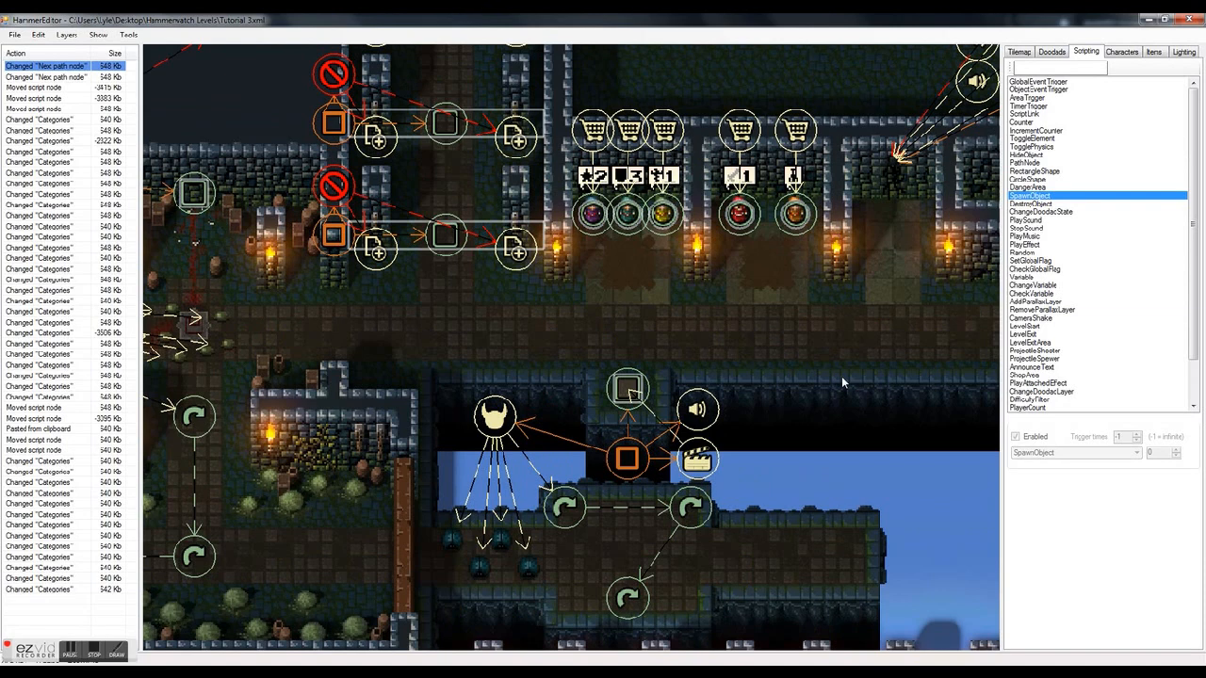
key("d")
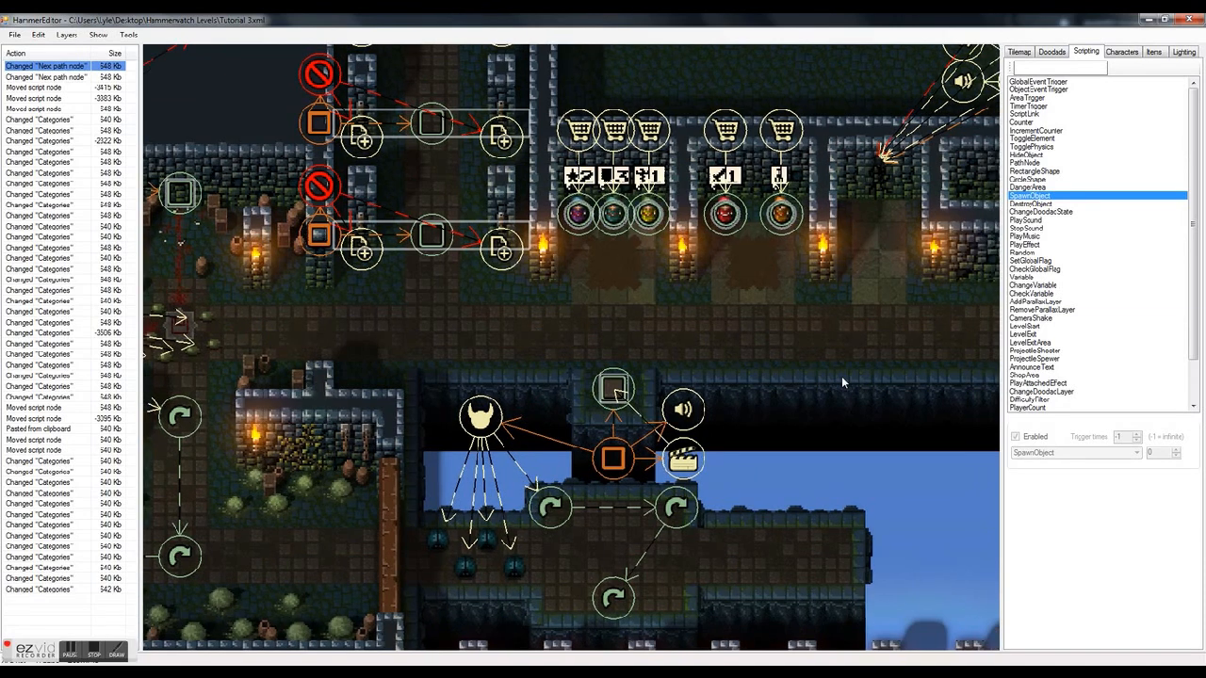
key("w")
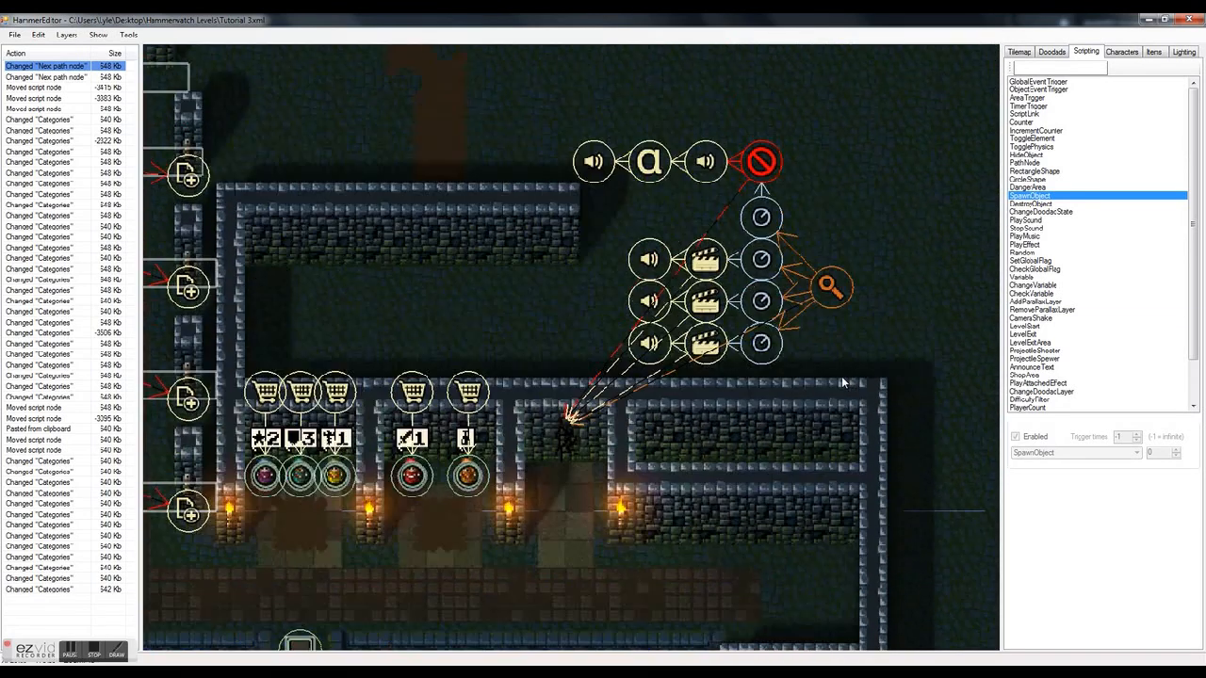
key("w")
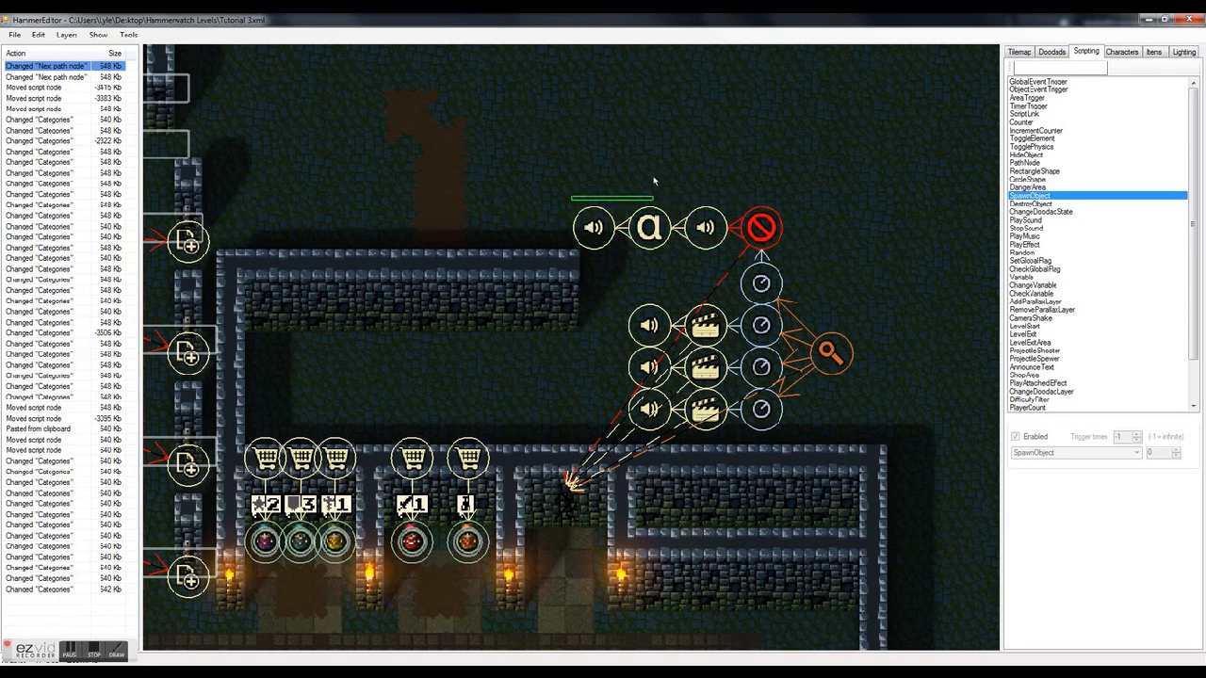
left_click_drag(654, 214, 791, 245)
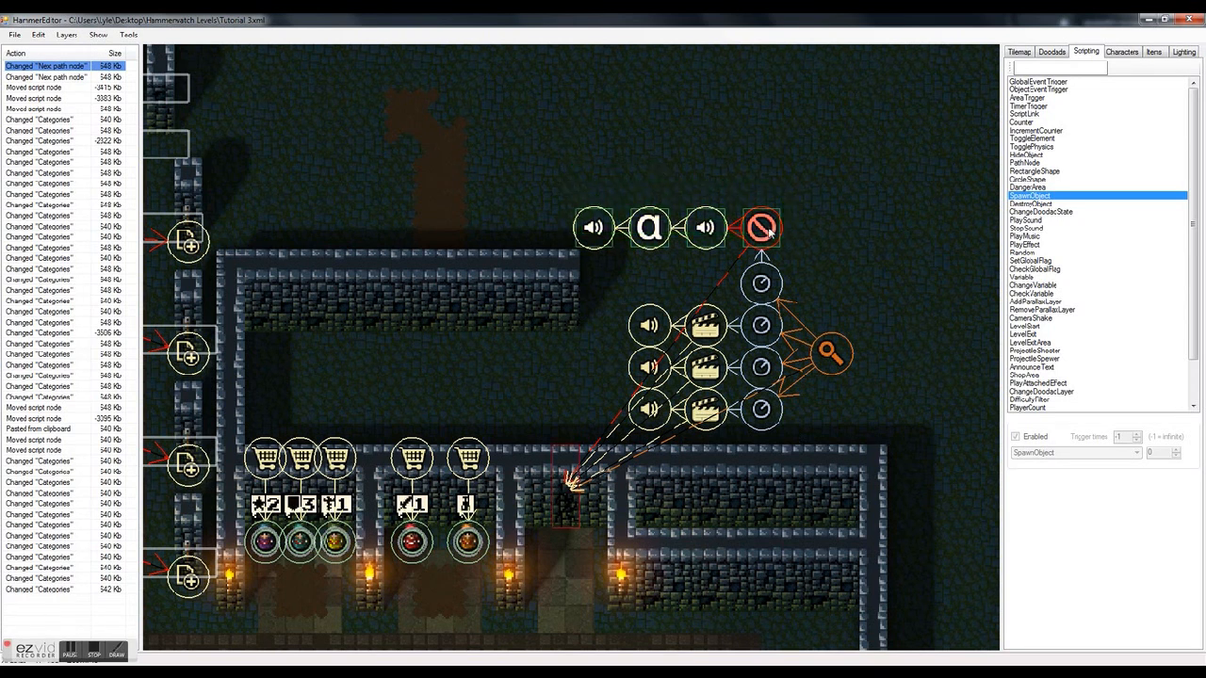
left_click(850, 197)
scroll(762, 286, "up", 1)
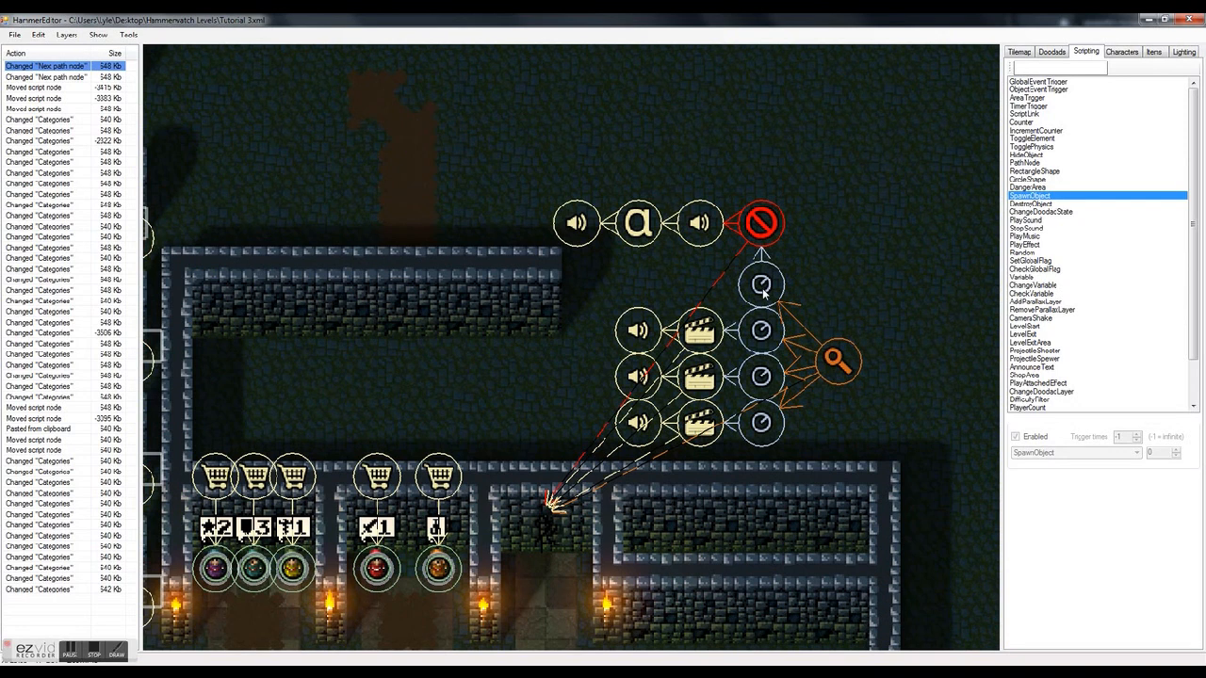
key("Down")
key("Left")
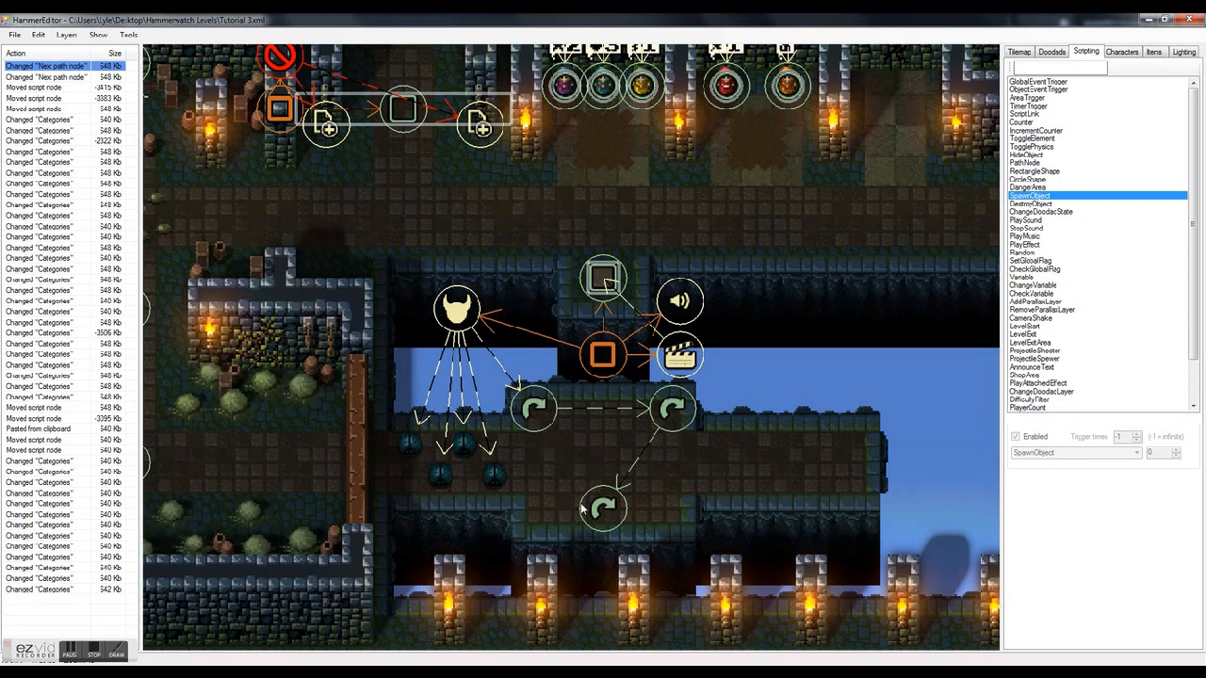
key("d")
scroll(646, 444, "down", 4)
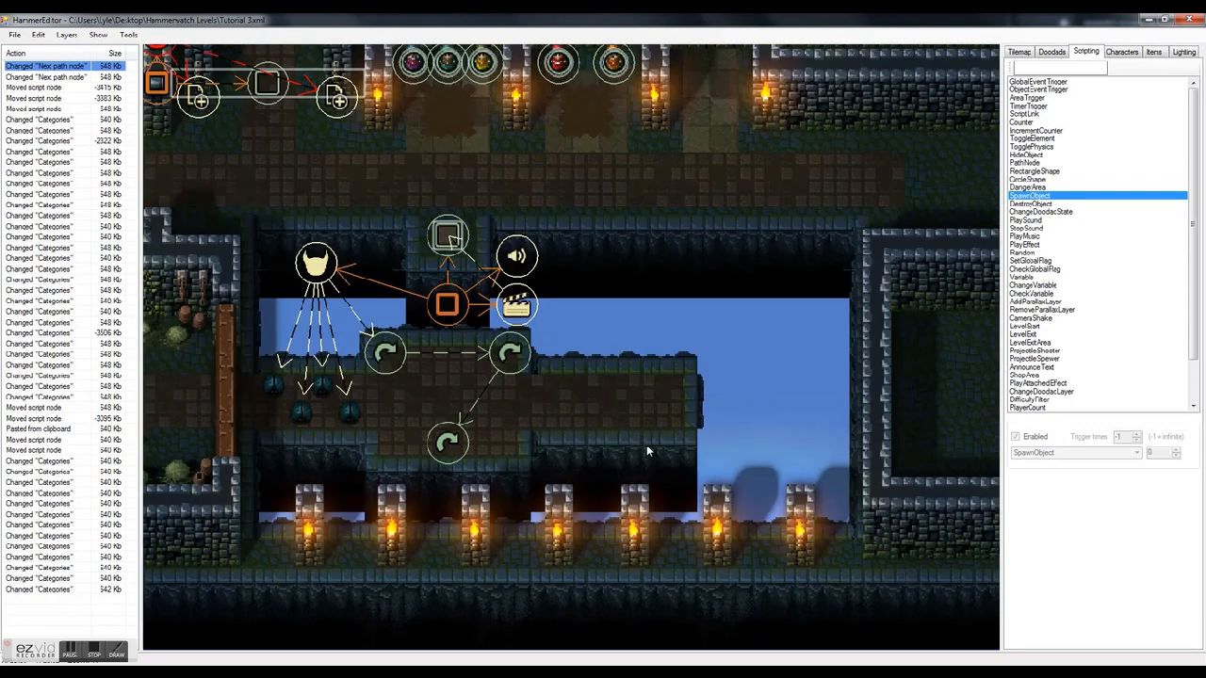
Inspect the script group above the vendors' neighbouring alcove and the object inside the alcove that its links target
key("w")
scroll(646, 444, "up", 3)
key("a")
key("s")
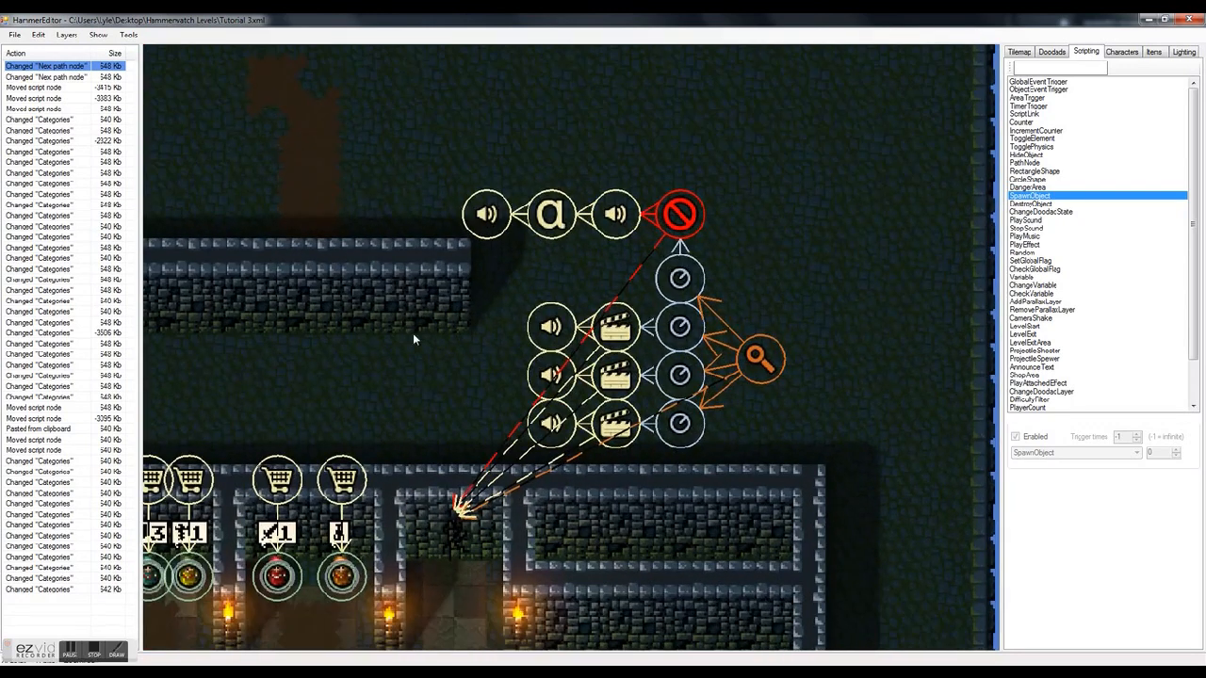
left_click_drag(539, 230, 770, 468)
left_click(770, 468)
key("a")
key("s")
scroll(558, 426, "up", 2)
key("s")
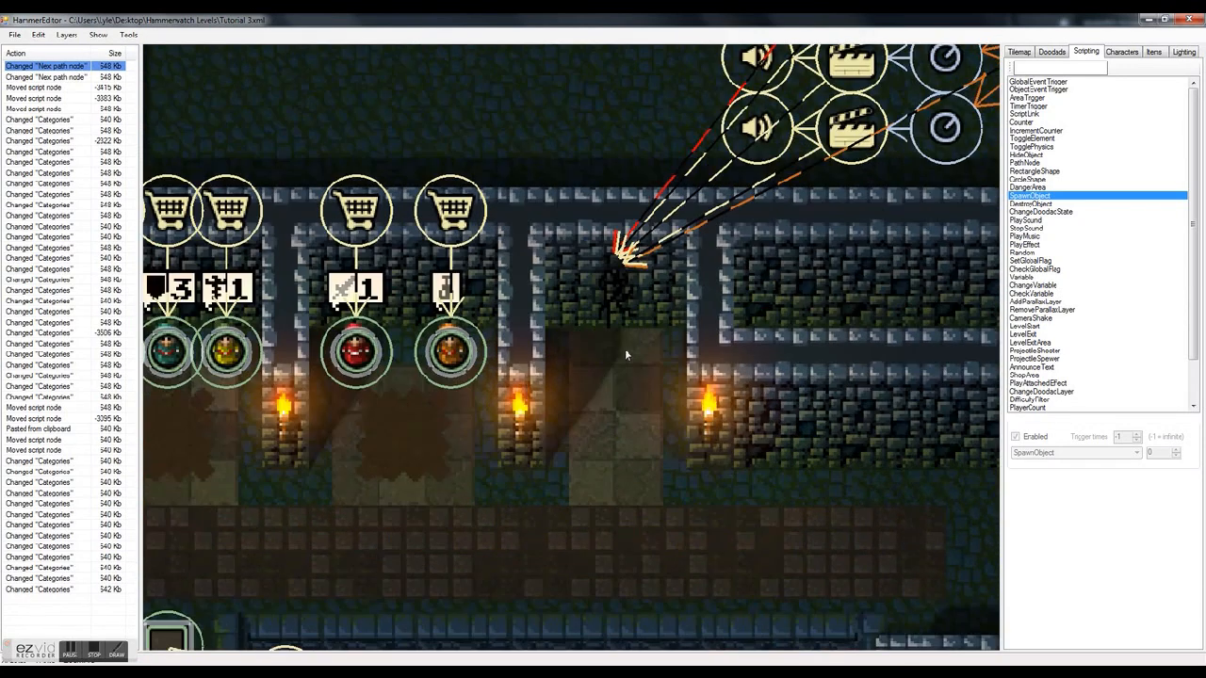
Return to the script group above the alcove and review its three sound and doodad-state rows fed by the orange trigger
key("d")
key("w")
scroll(663, 300, "down", 2)
key("w")
key("d")
left_click_drag(930, 137, 300, 400)
left_click_drag(554, 241, 802, 416)
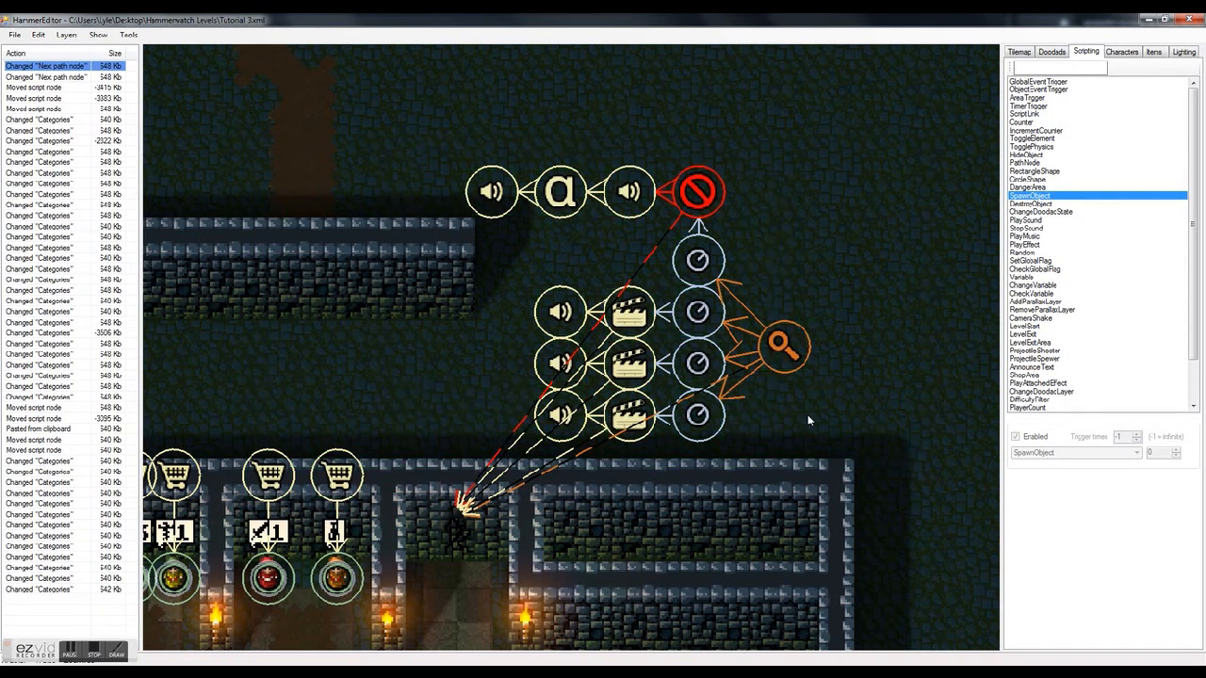
Examine the orange ObjectEventTrigger beside the counters, checking its trigger times, event type and linked counters
left_click_drag(488, 140, 804, 435)
left_click_drag(702, 413, 772, 406)
left_click(858, 373)
left_click(852, 341)
scroll(621, 348, "down", 1)
middle_click_drag(886, 325, 767, 325)
scroll(747, 349, "up", 7)
key("Right")
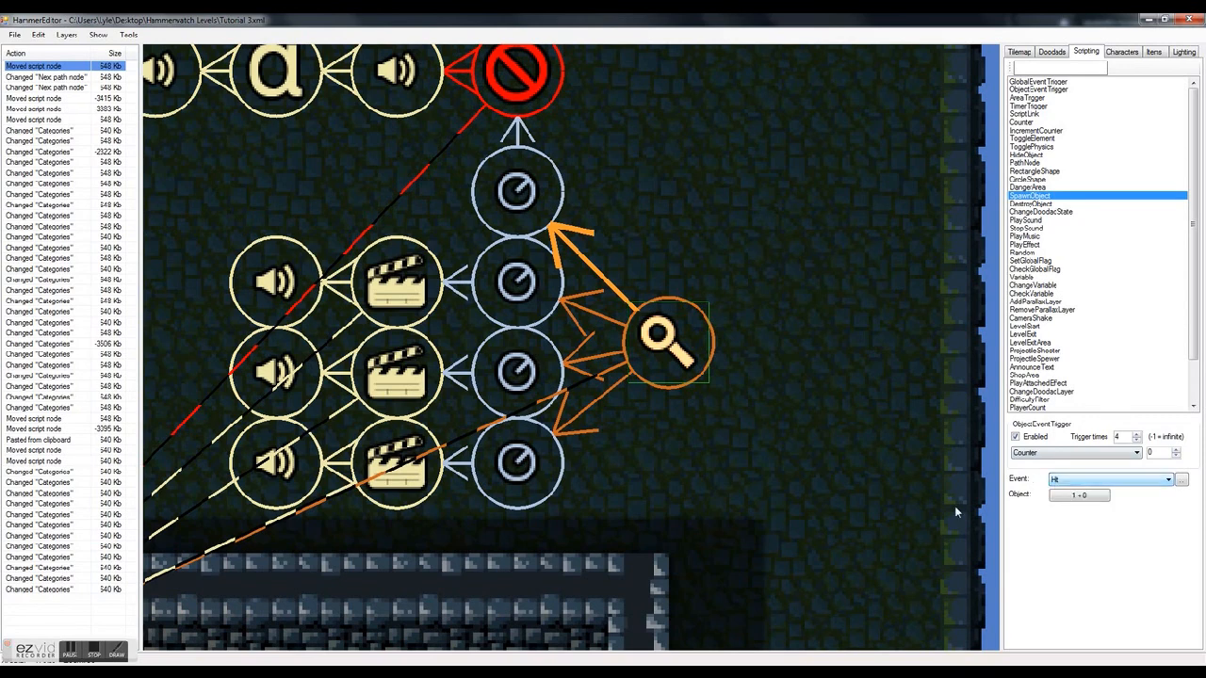
left_click(719, 431)
Pull the wall doodad with the opening out from behind the alcove's cracked wall and place it above the vendors' wall
scroll(735, 442, "down", 1)
middle_click_drag(735, 442, 980, 325)
middle_click_drag(518, 430, 694, 348)
scroll(694, 348, "up", 2)
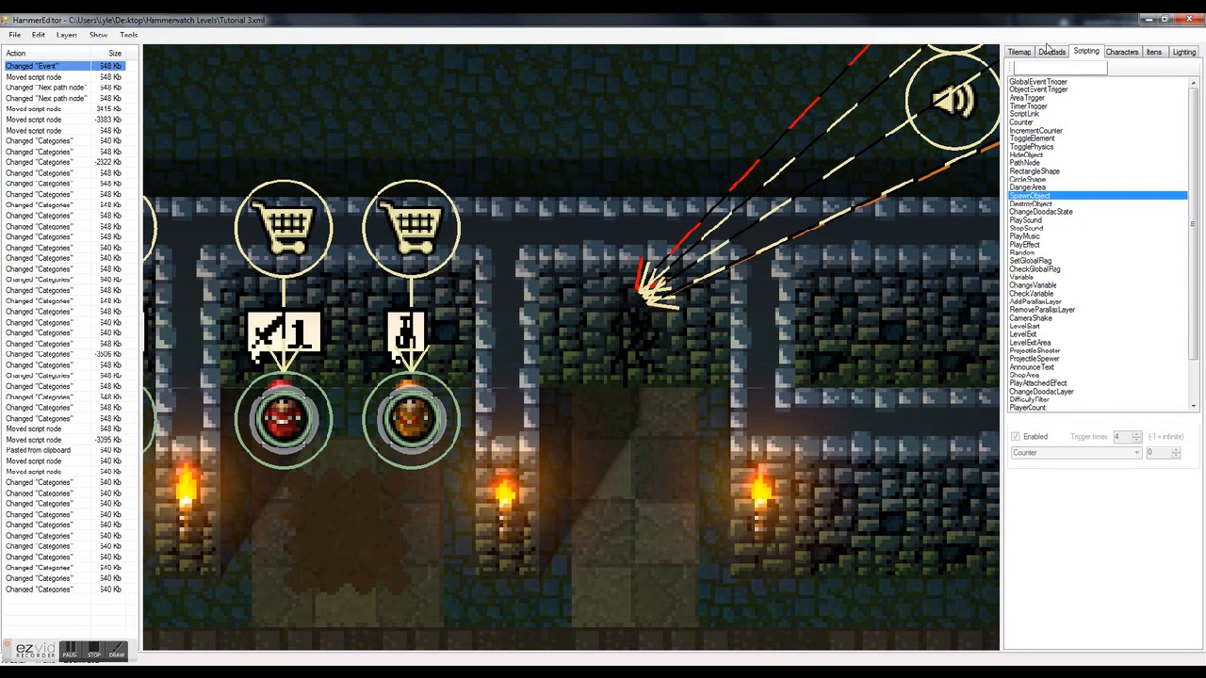
left_click(1051, 51)
left_click_drag(528, 137, 462, 107)
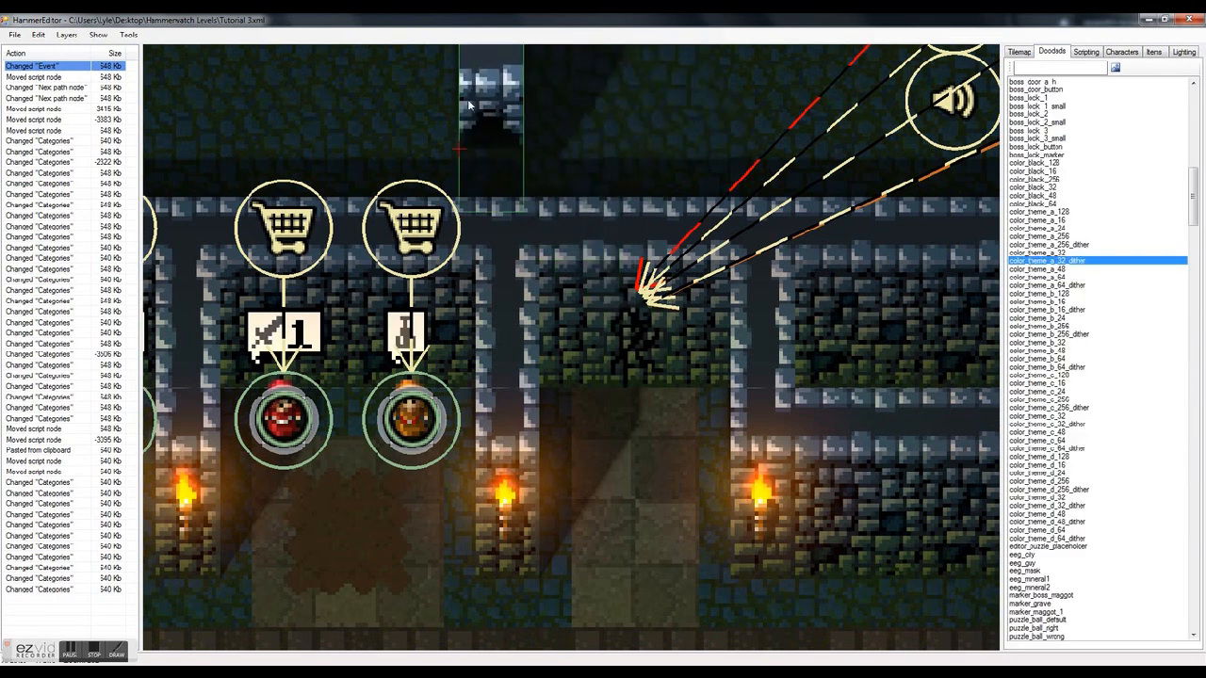
middle_click_drag(595, 409, 599, 588)
middle_click_drag(665, 425, 663, 339)
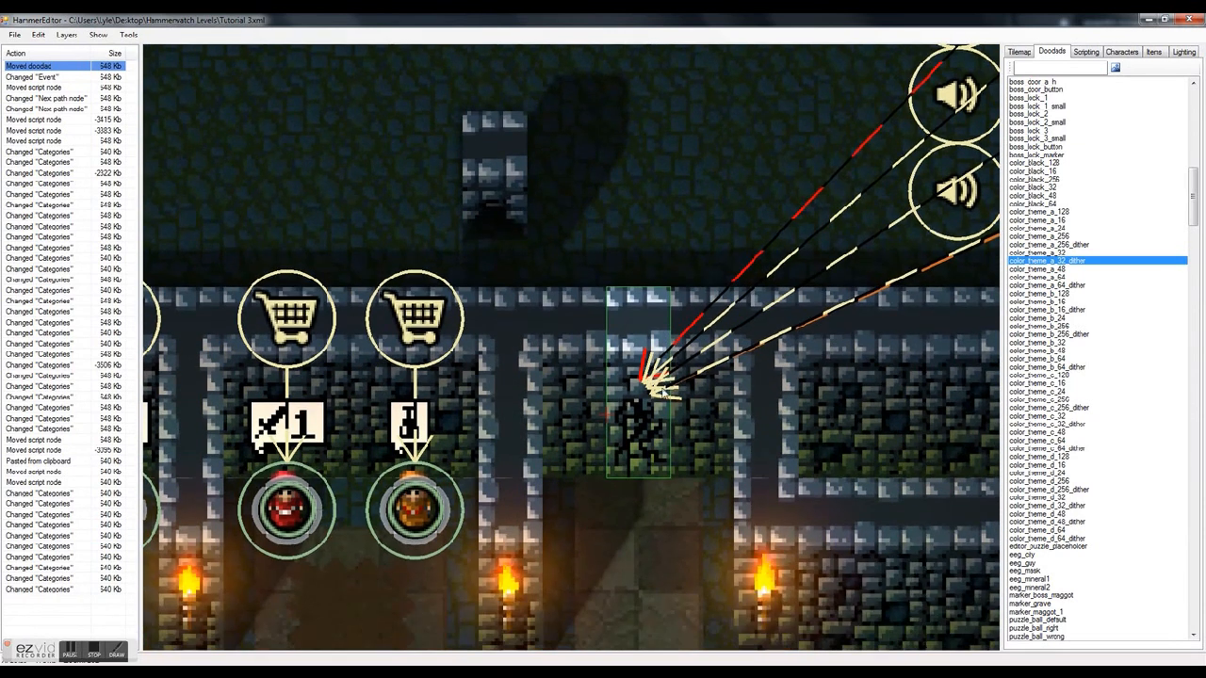
scroll(659, 392, "down", 1)
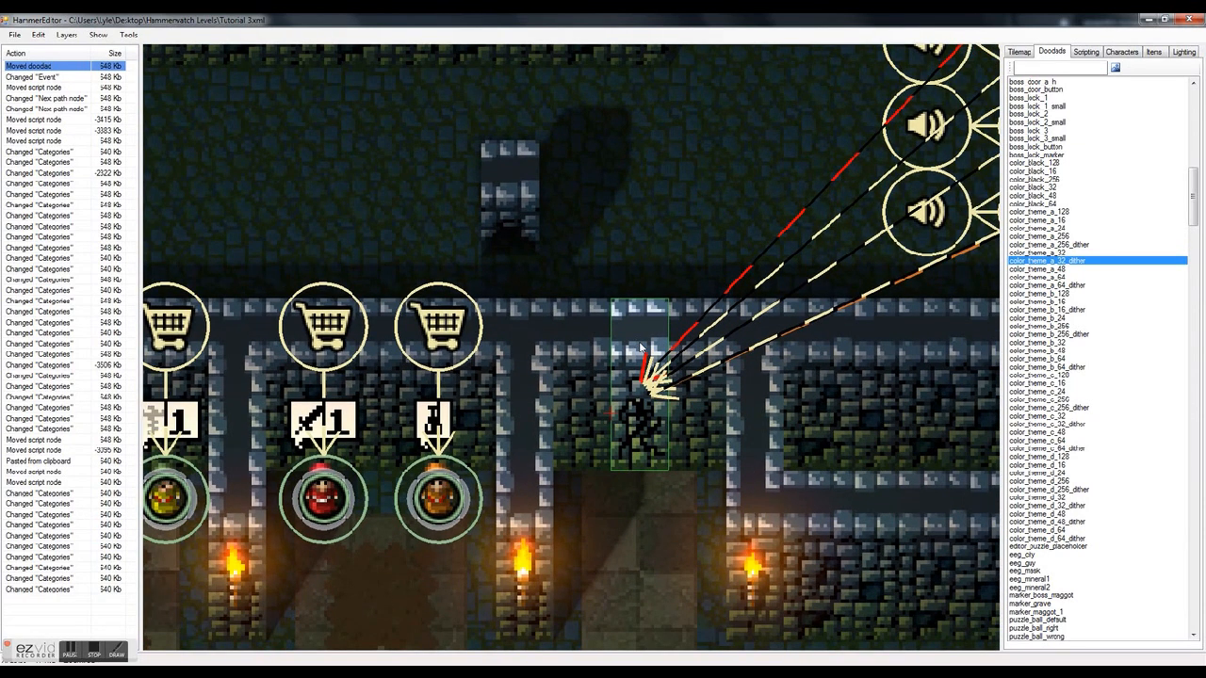
Set the pulled-out wall doodad on the floor in front of the alcove and return it to its place inside the alcove
left_click_drag(494, 186, 625, 575)
middle_click_drag(626, 576, 651, 395)
left_click_drag(652, 395, 657, 337)
middle_click_drag(848, 112, 797, 57)
middle_click_drag(612, 239, 669, 305)
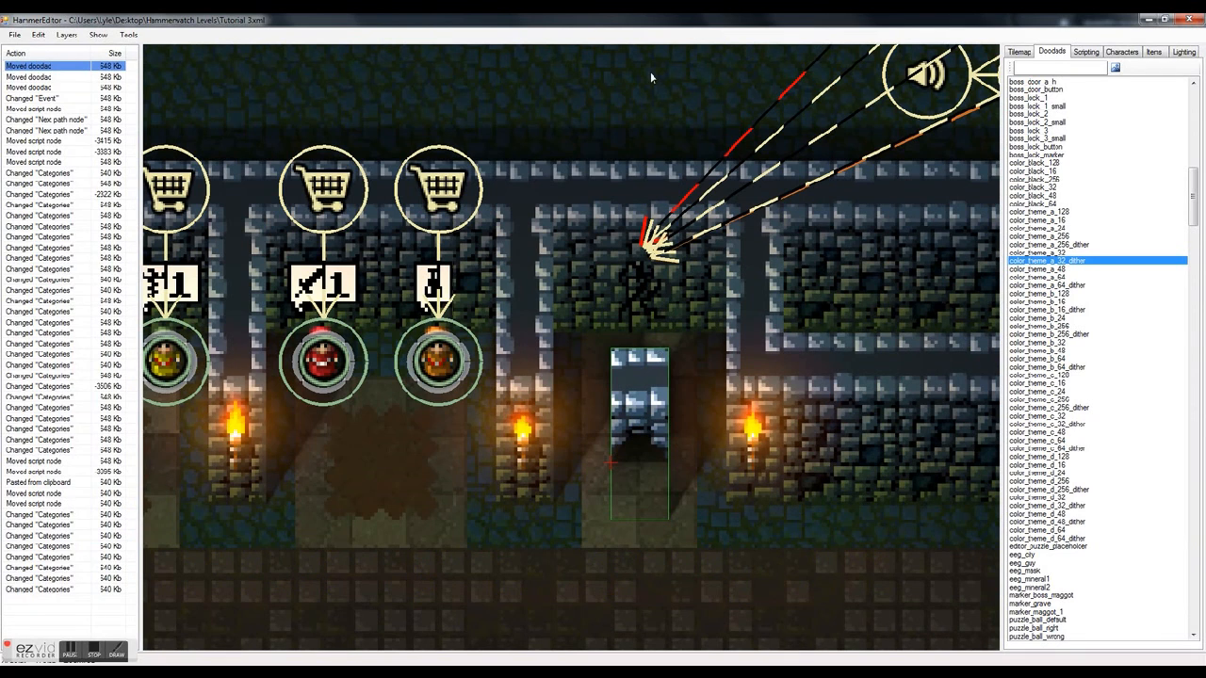
mouse_move(638, 410)
left_mouse_down()
mouse_move(668, 375)
mouse_move(685, 398)
mouse_move(643, 406)
left_mouse_up()
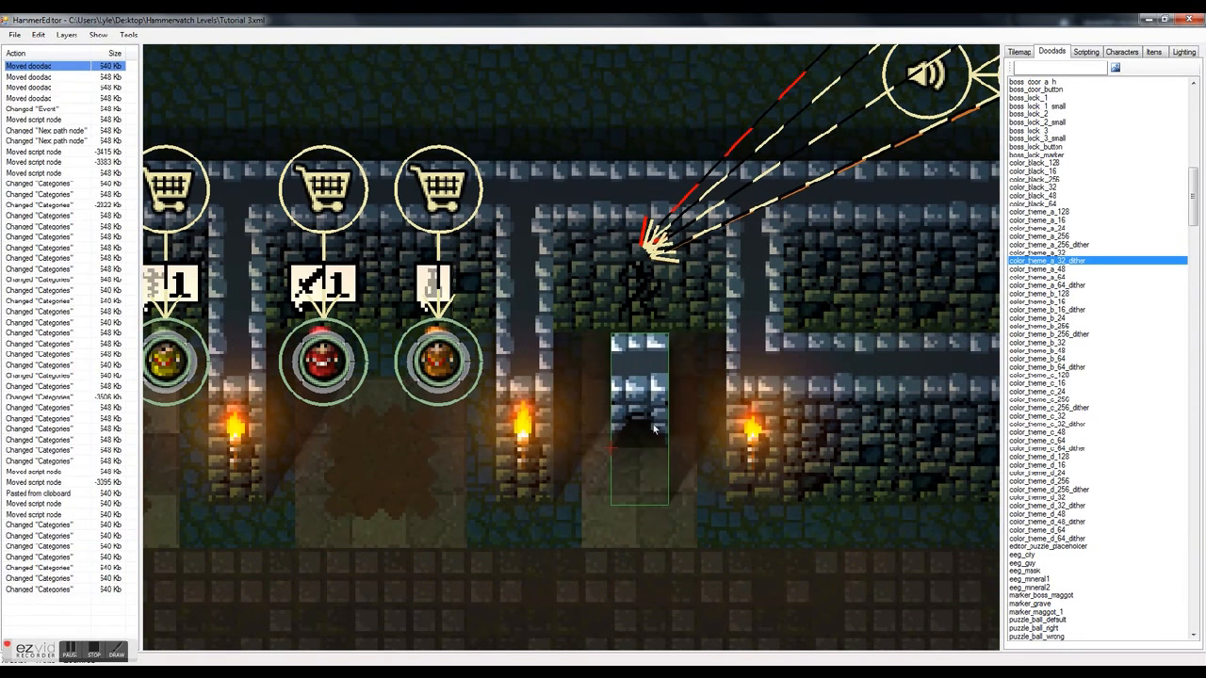
left_click_drag(607, 443, 611, 275)
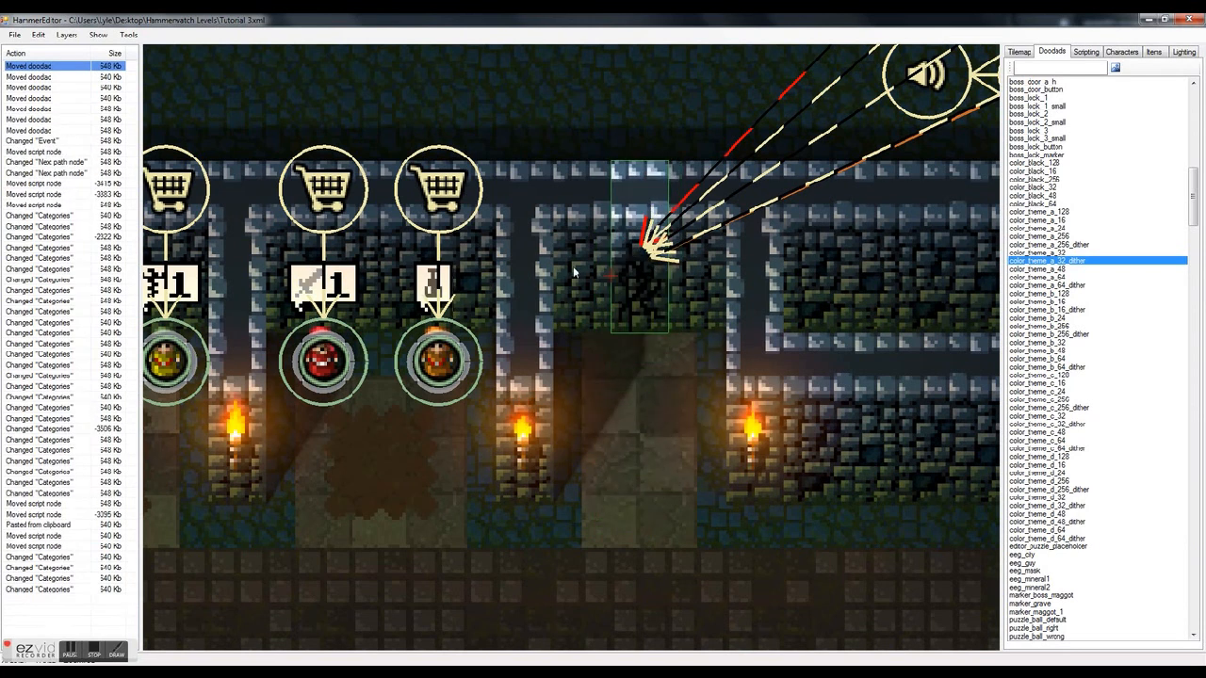
Inspect the bottom row's Counter script node, reviewing its trigger times, count and the node it executes
key("Up")
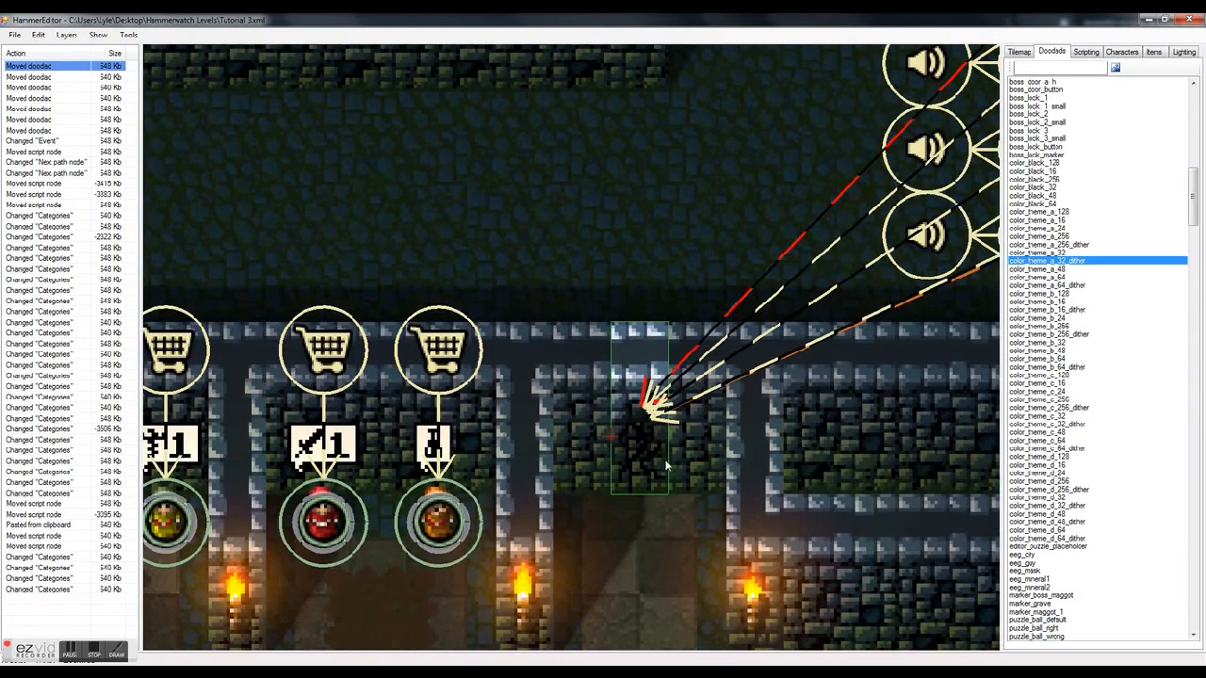
key("Up")
key("Right")
key("Down")
key("Right")
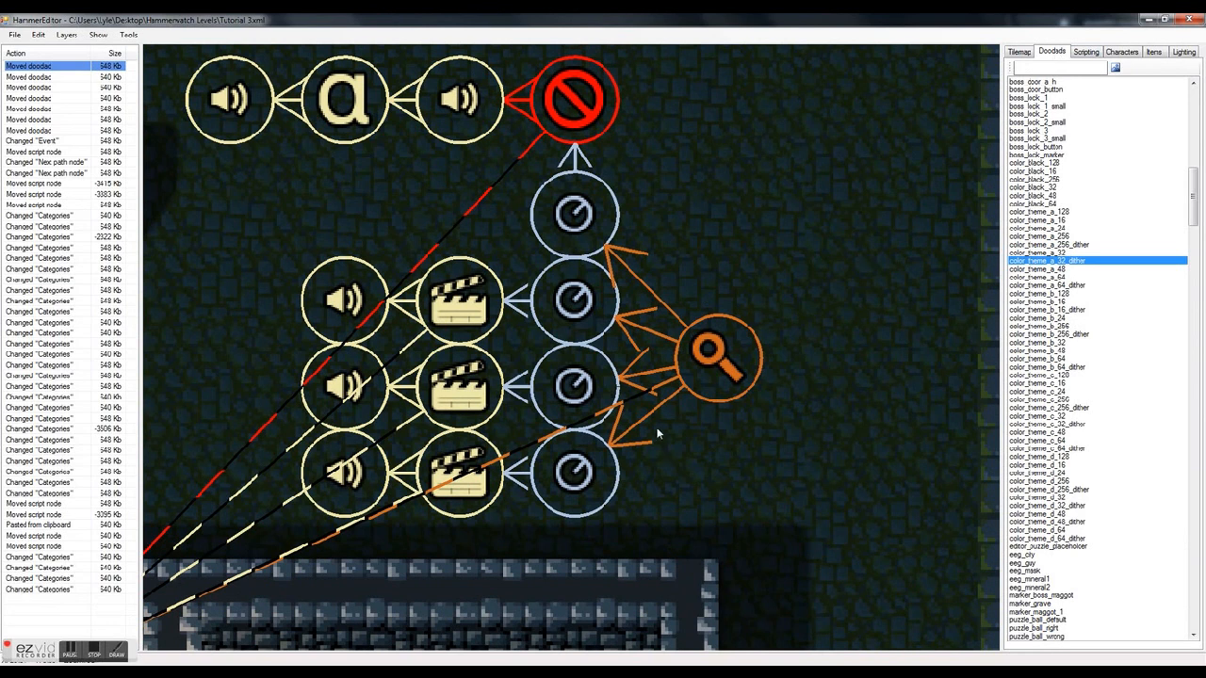
scroll(665, 312, "down", 1)
left_click_drag(604, 375, 585, 467)
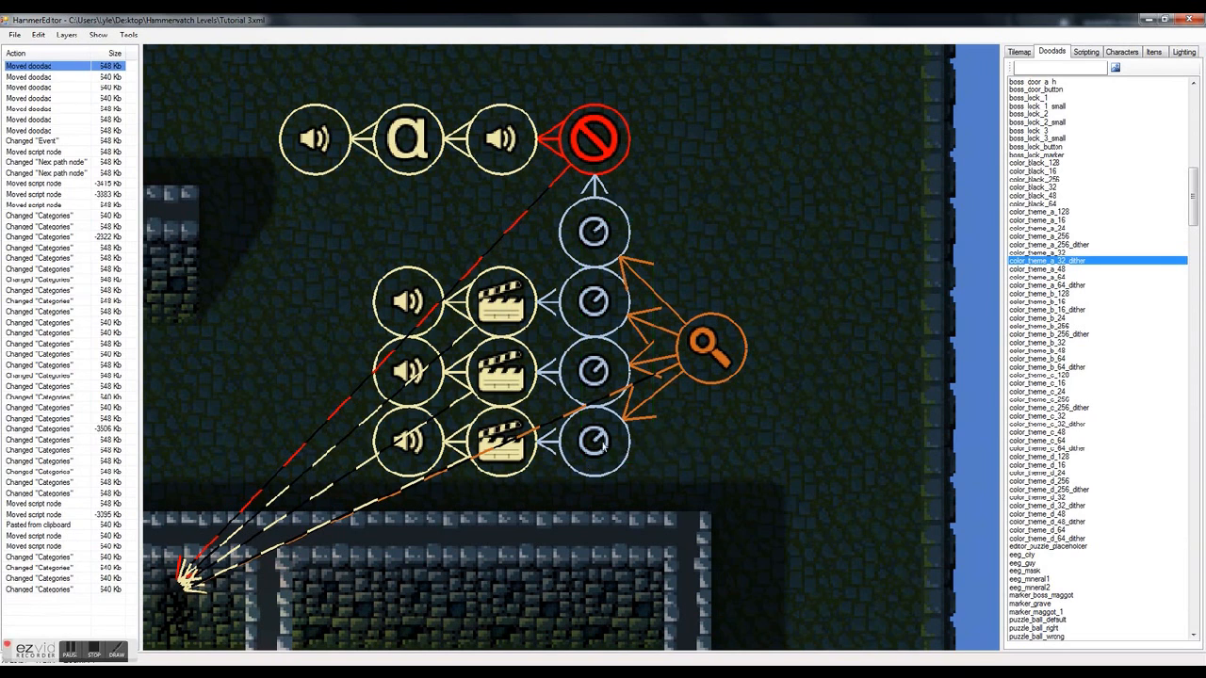
left_click(1085, 52)
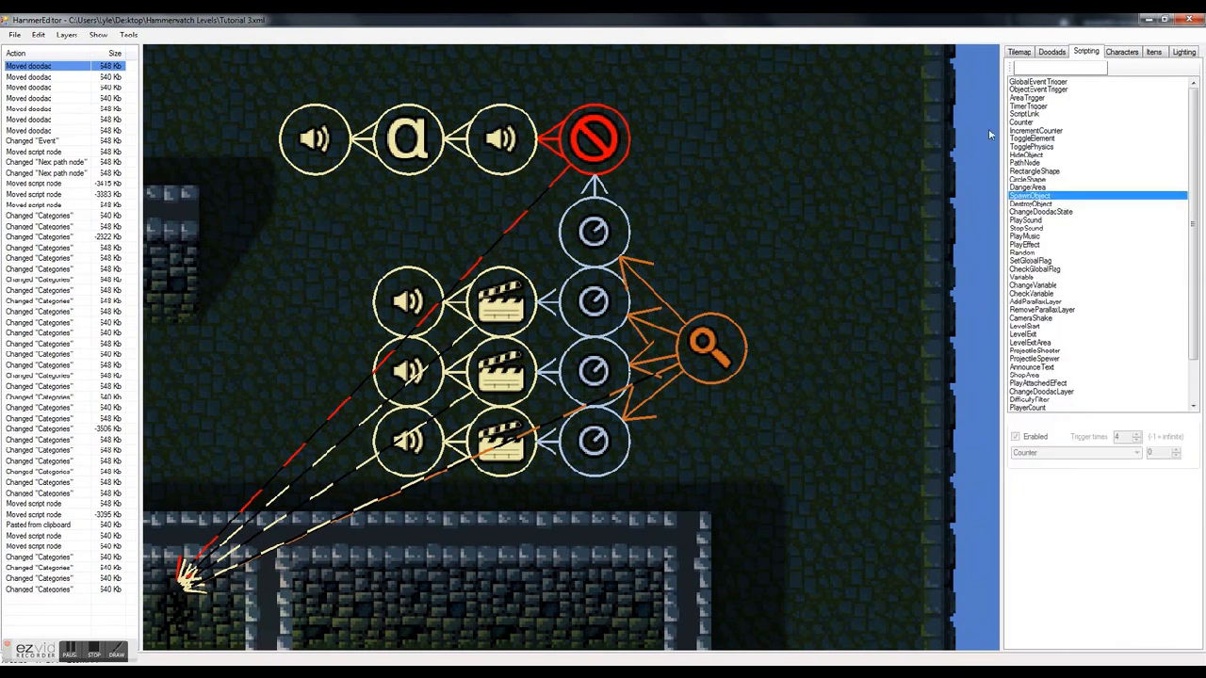
left_click(596, 452)
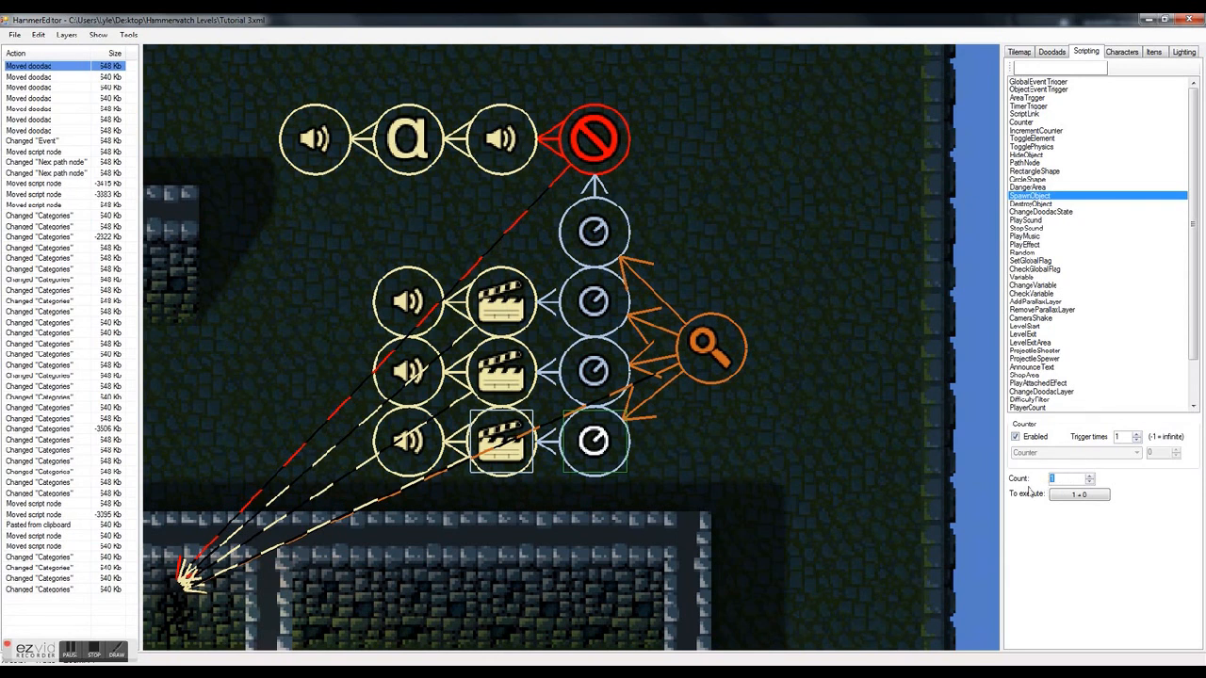
Review the bottom row's ChangeDoodadState node, its target doodad in the alcove, and the PlaySound node it executes
left_click(522, 451)
key("Left")
key("Down")
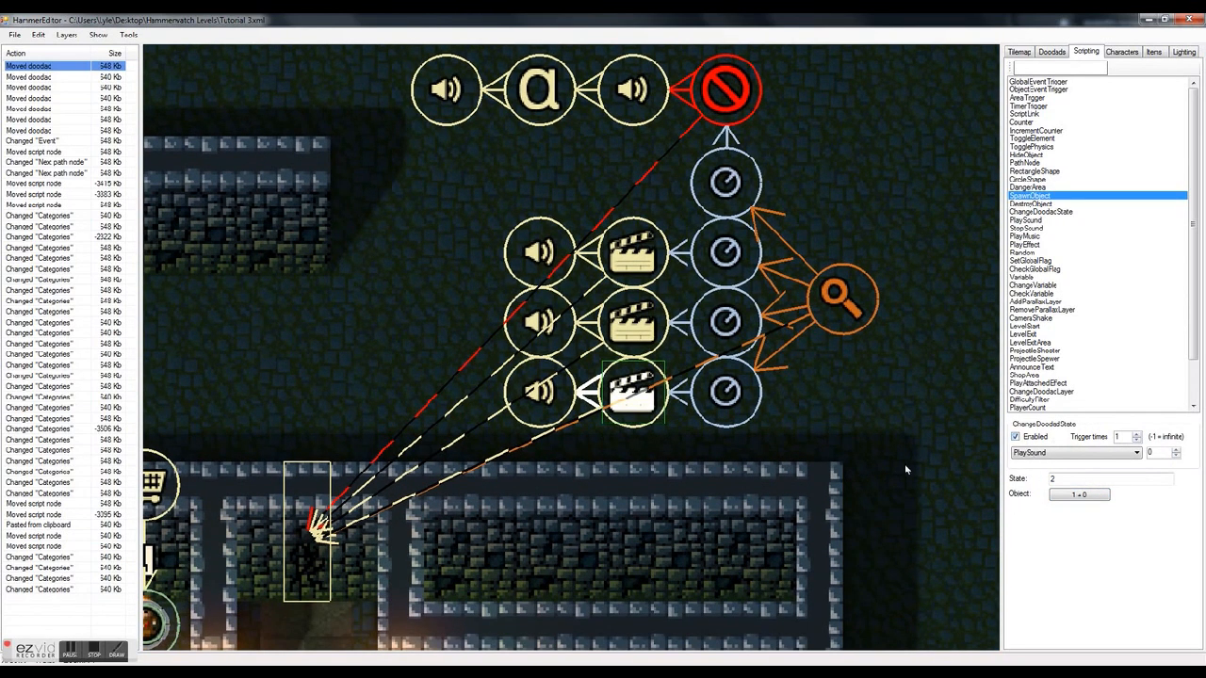
scroll(800, 401, "up", 2)
key("Left")
key("Down")
scroll(392, 394, "down", 1)
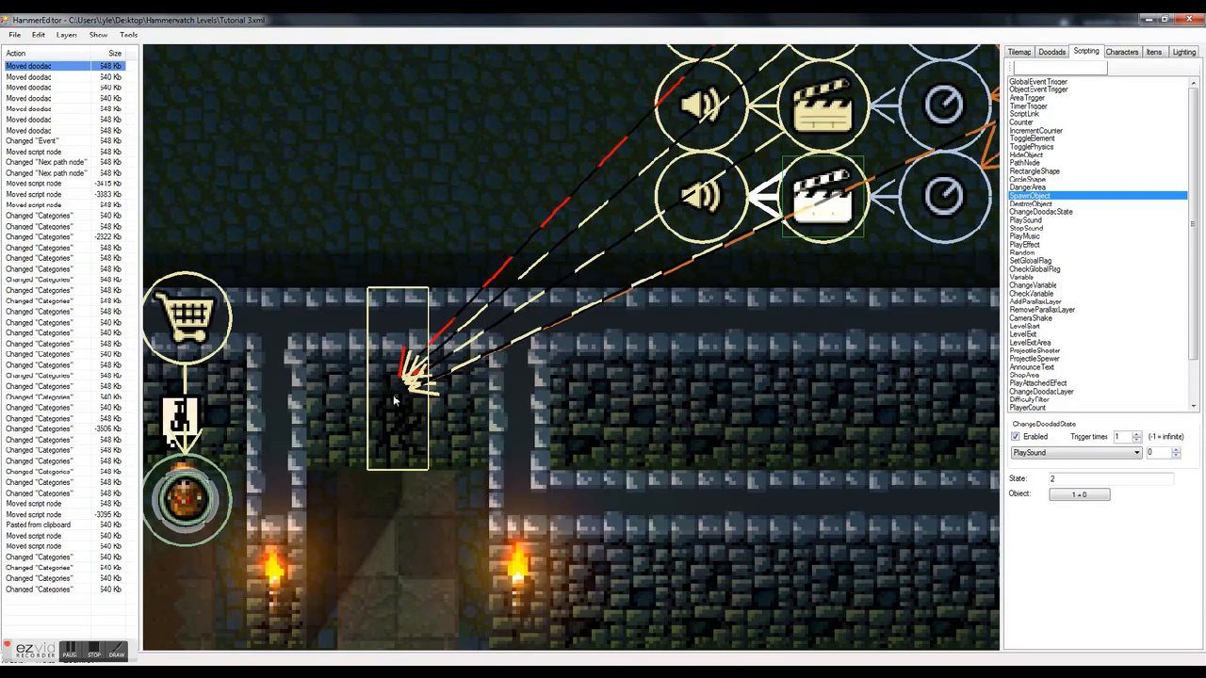
key("Right")
key("Up")
key("Left")
key("Down")
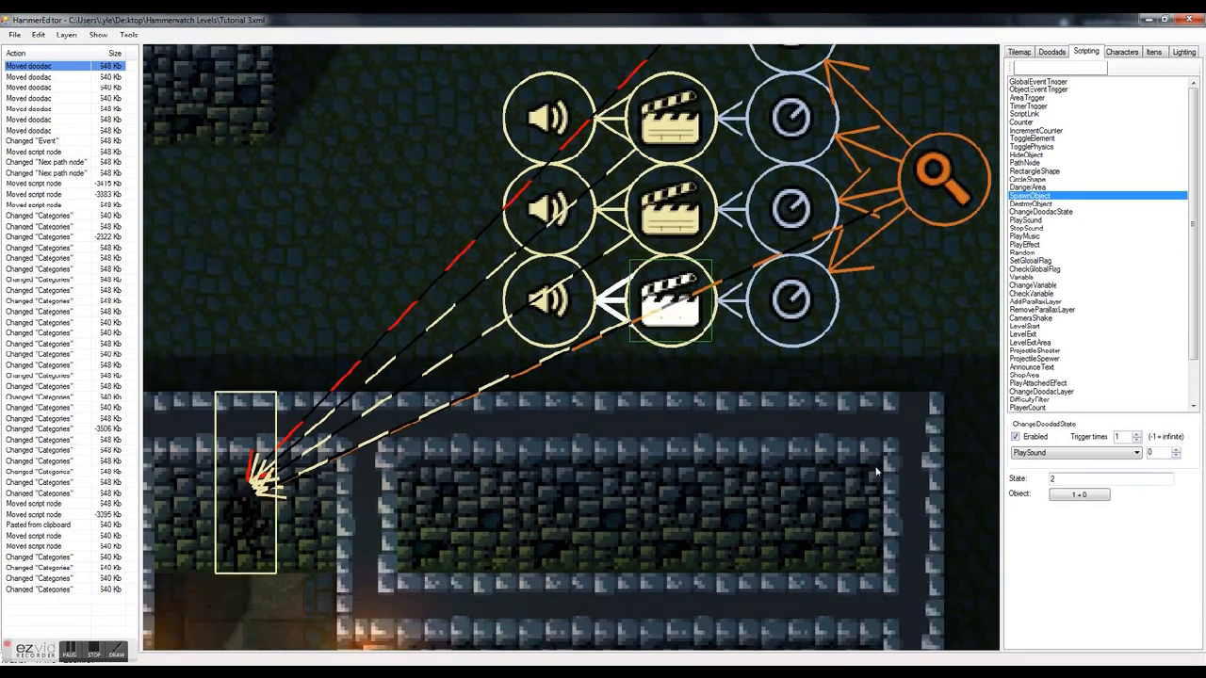
key("Right")
key("Up")
left_click(484, 338)
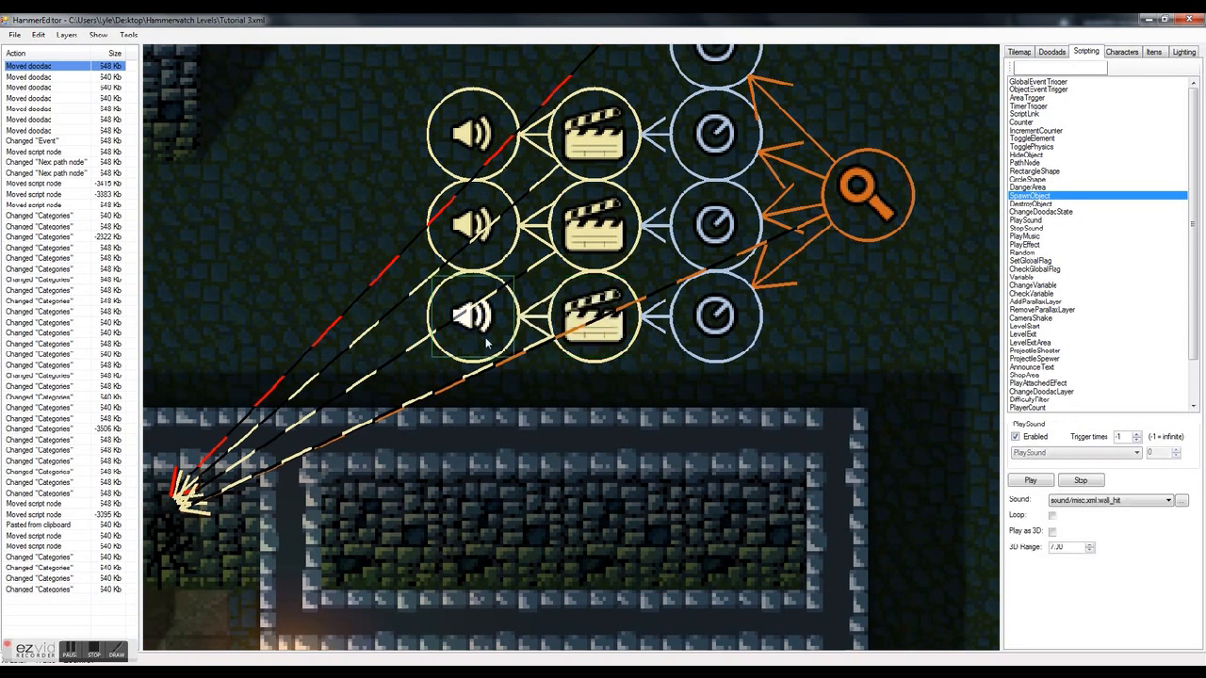
Inspect the middle row's Counter, ChangeDoodadState and PlaySound nodes, including the state set on the alcove doodad
key("Up")
key("Right")
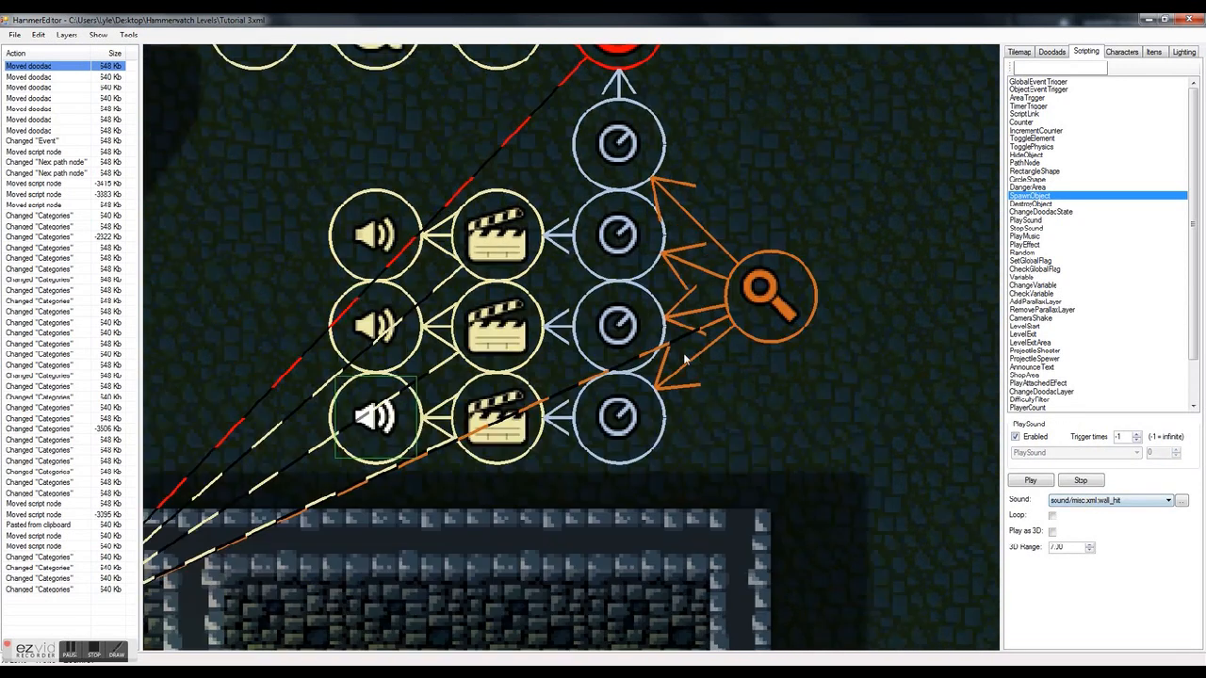
left_click(497, 324)
left_click(608, 321)
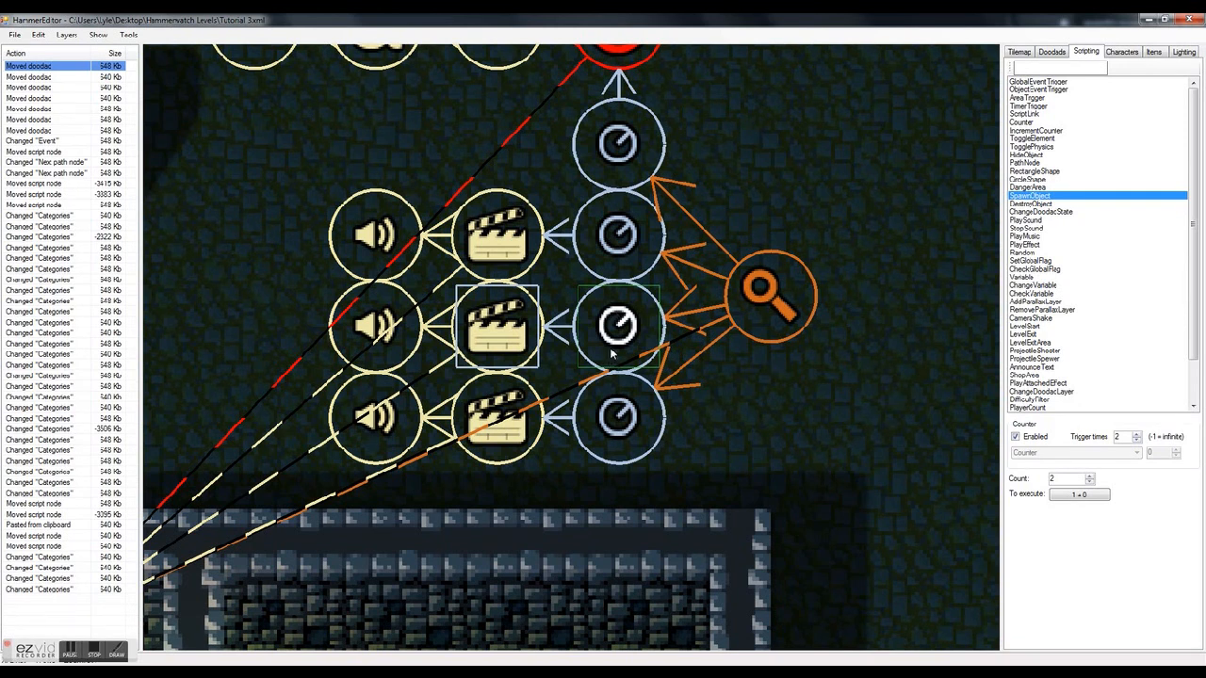
left_click(502, 336)
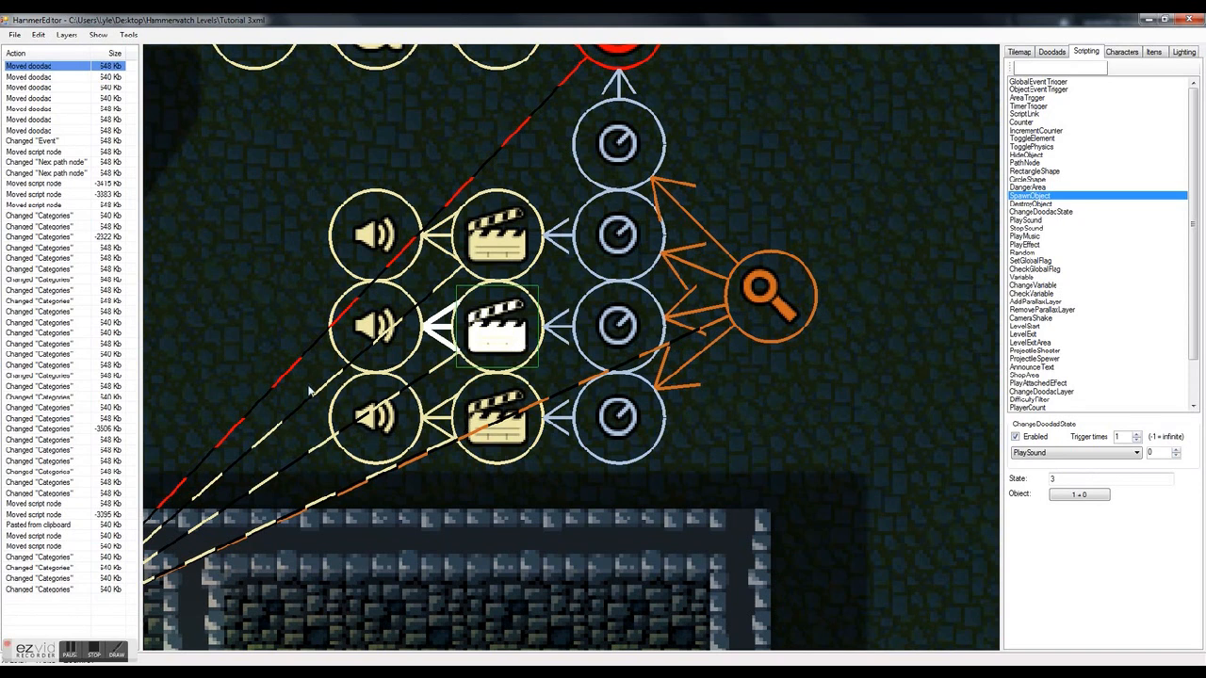
middle_click_drag(309, 389, 584, 189)
middle_click_drag(586, 385, 450, 455)
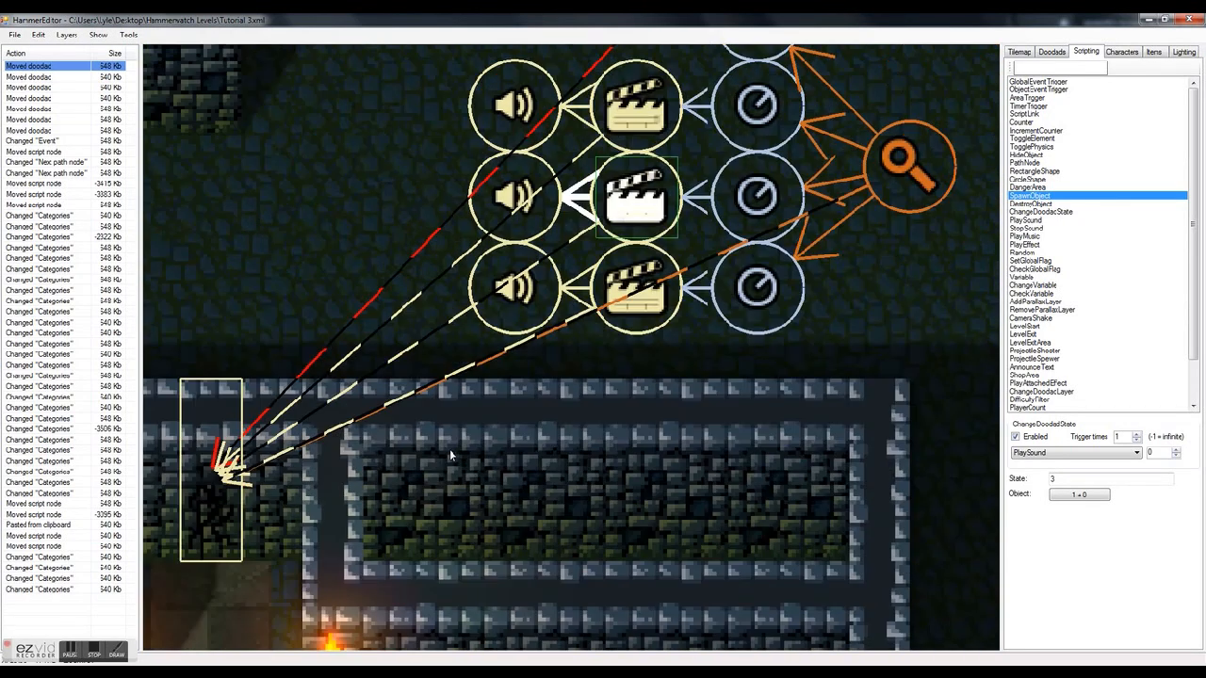
key("w")
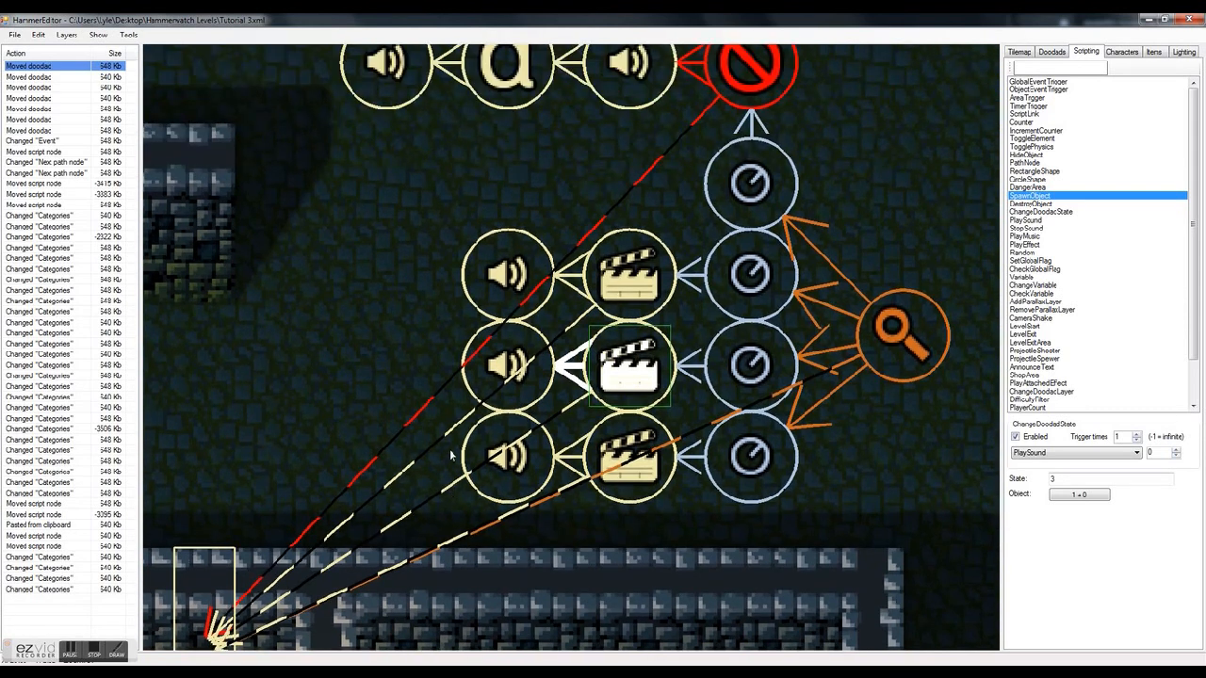
left_click(514, 370)
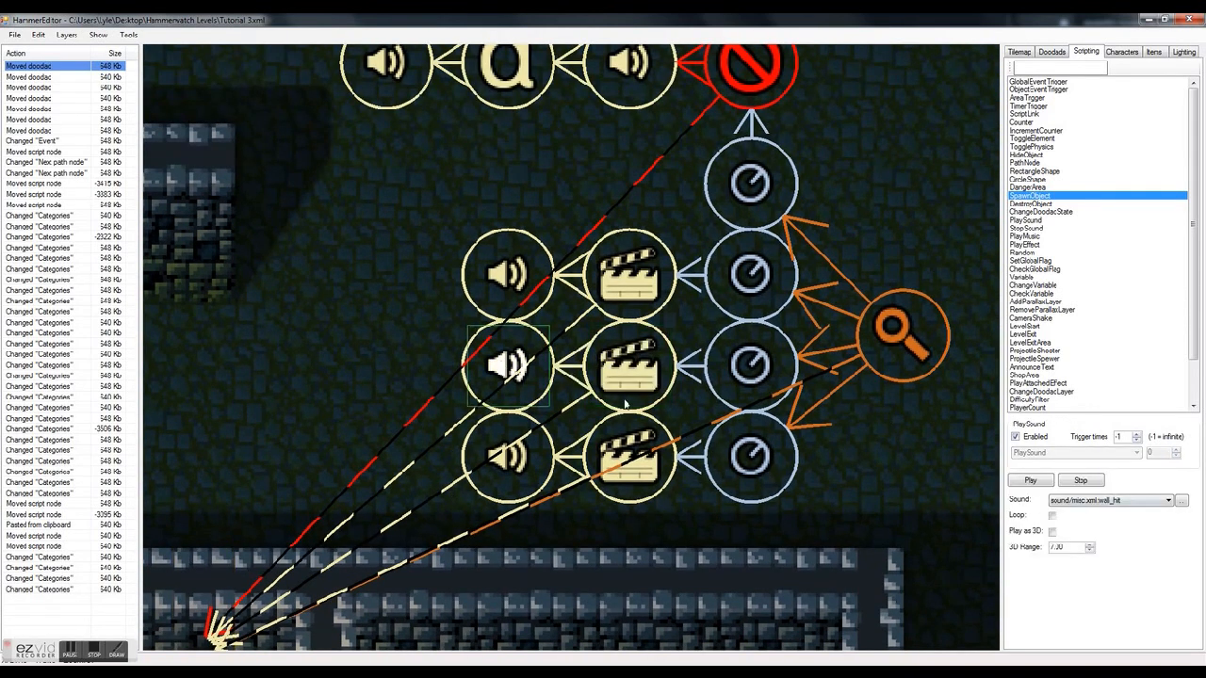
Inspect the Counter, ChangeDoodadState and PlaySound nodes in the uppermost of the three doodad-state rows
key("d")
left_click(699, 271)
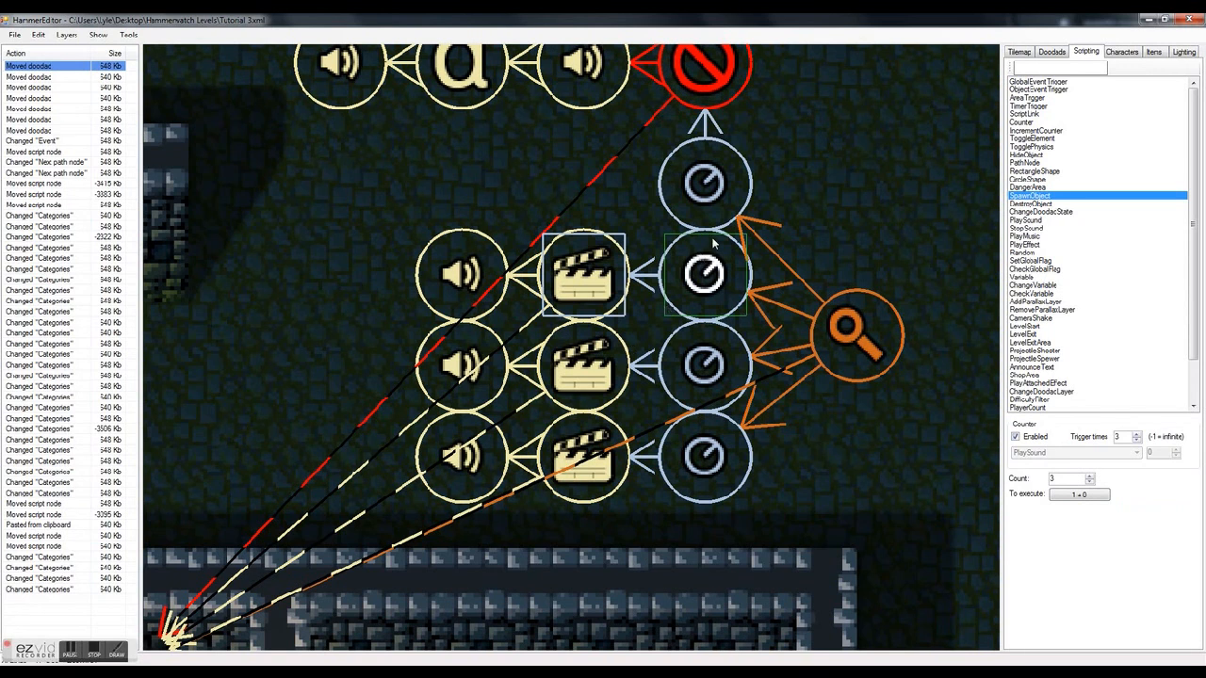
left_click(619, 277)
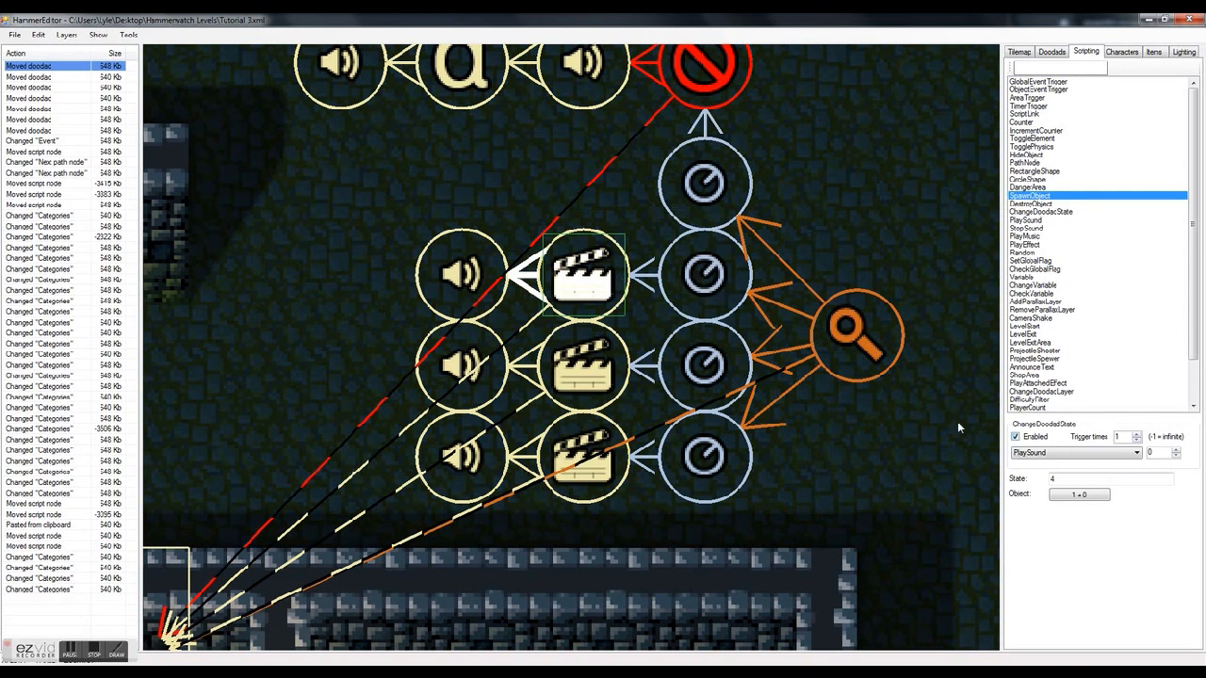
left_click(485, 277)
left_click(346, 209)
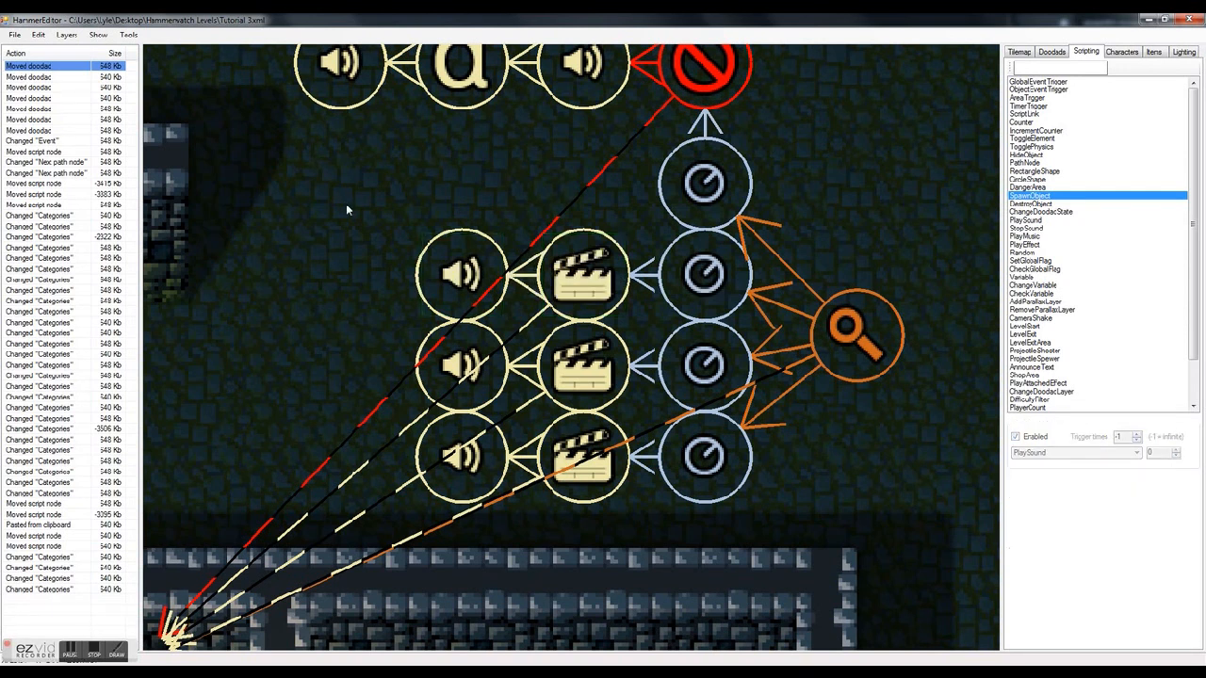
Trace the links to the alcove and inspect the topmost Counter's trigger times, count and link to the red DestroyObject node
key("Left")
key("Down")
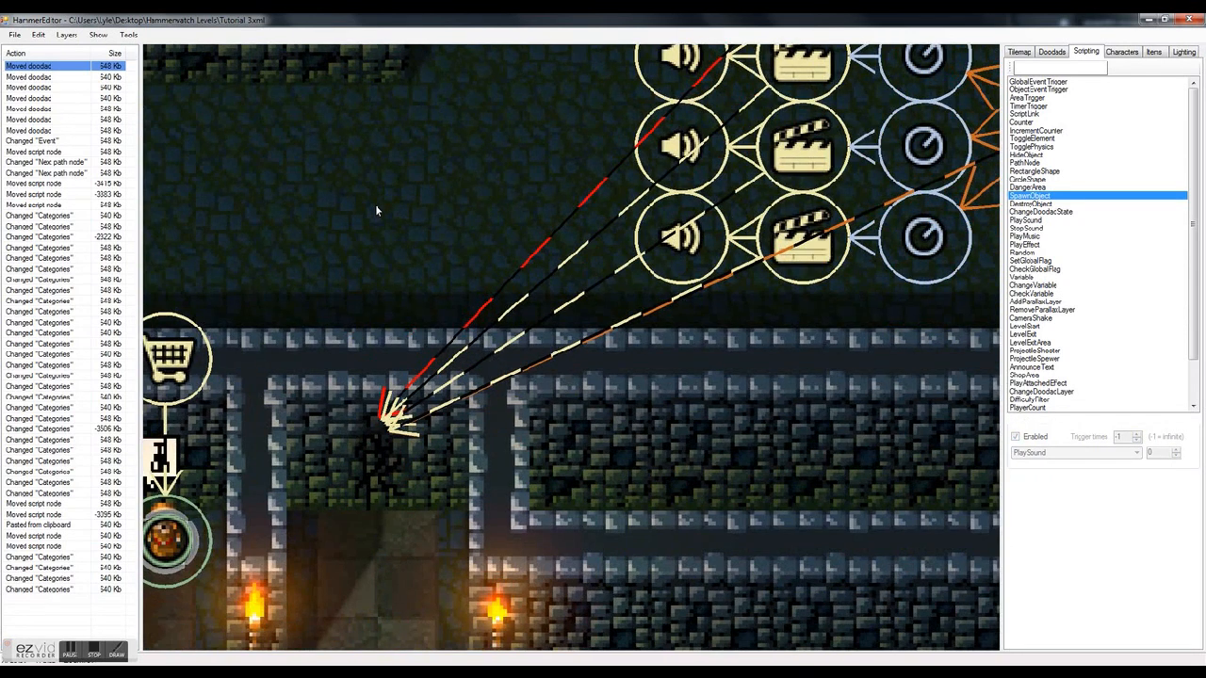
key("Right")
key("Up")
key("Right")
key("Up")
key("Left")
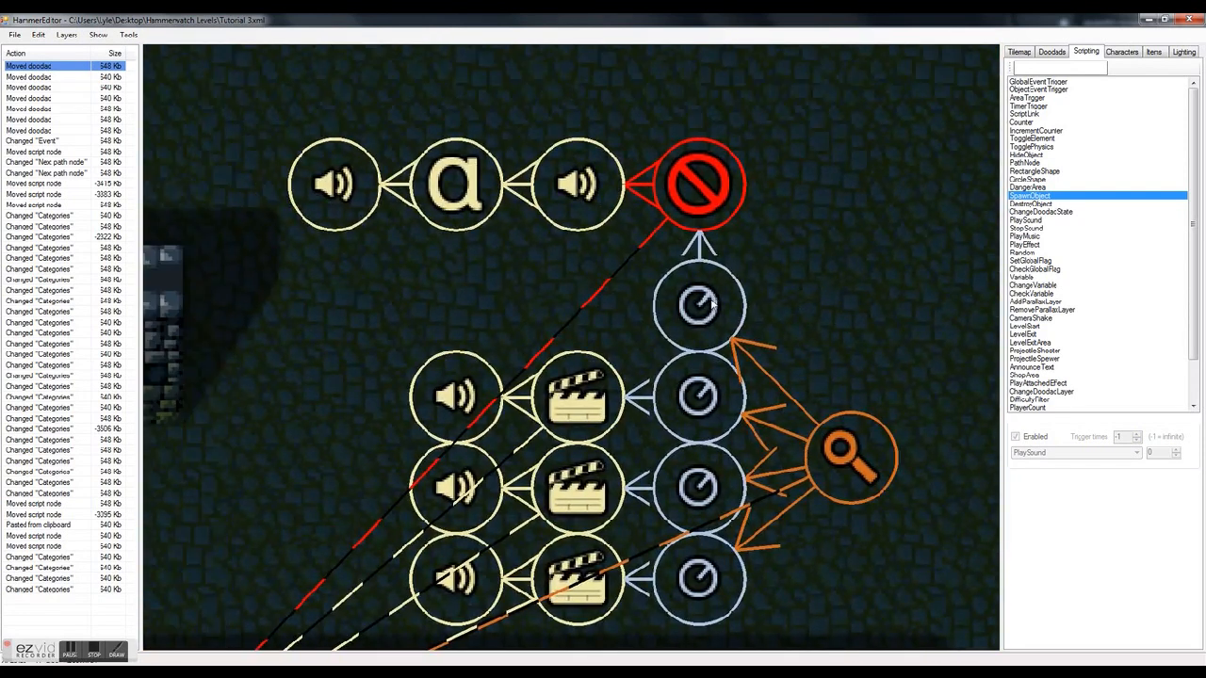
left_click(699, 306)
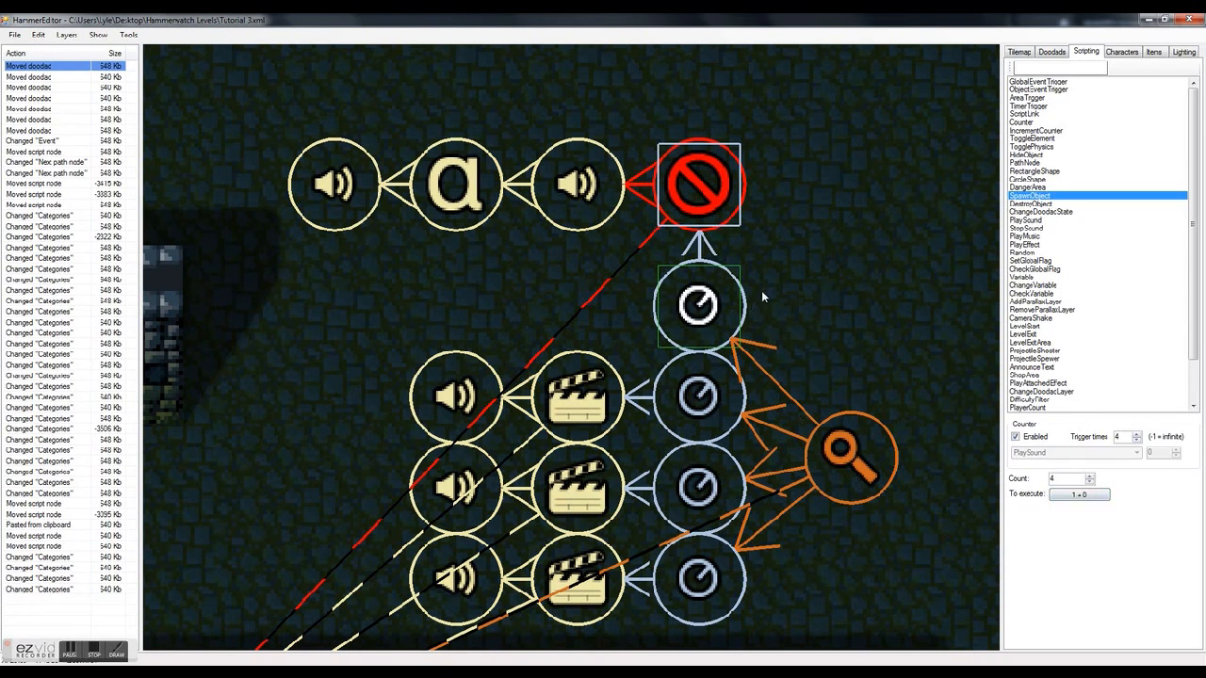
left_click(704, 195)
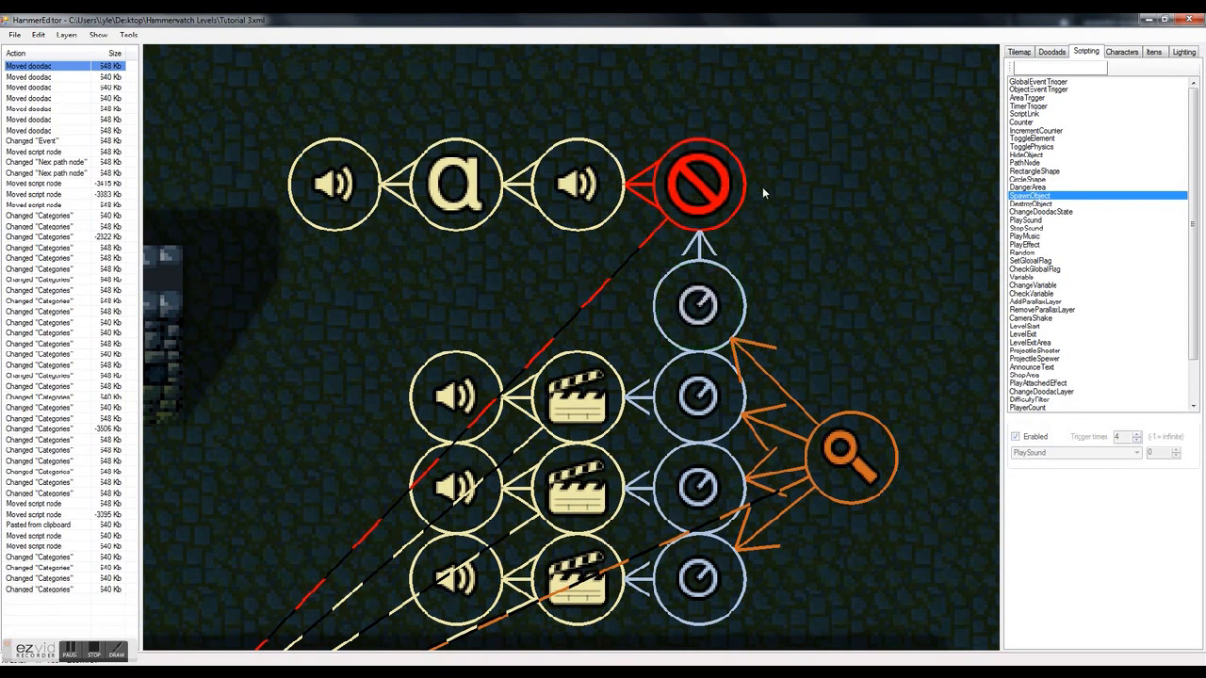
Move the top row of DestroyObject, sound and text nodes slightly up, away from the Counter beneath it
scroll(762, 189, "up", 2)
left_click_drag(804, 209, 254, 325)
left_click_drag(671, 294, 680, 267)
scroll(714, 527, "down", 2)
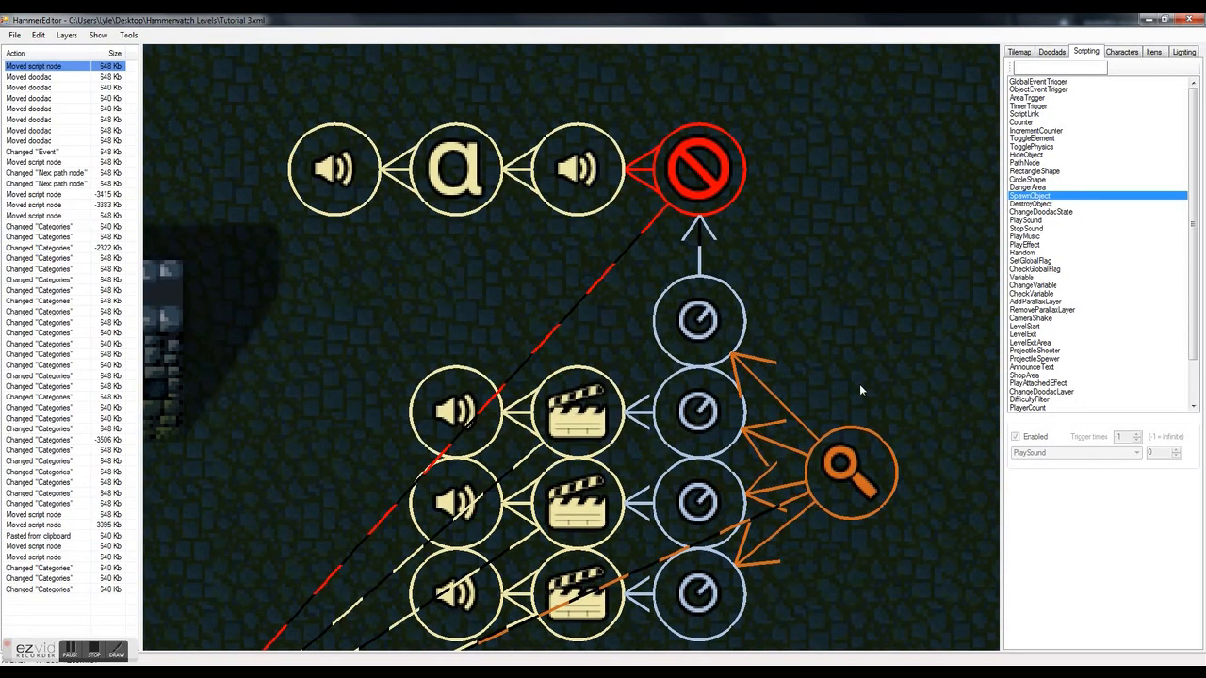
Trace the DestroyObject node's link to the alcove doodad and inspect it together with the adjacent PlaySound node's settings
key("Left")
key("Down")
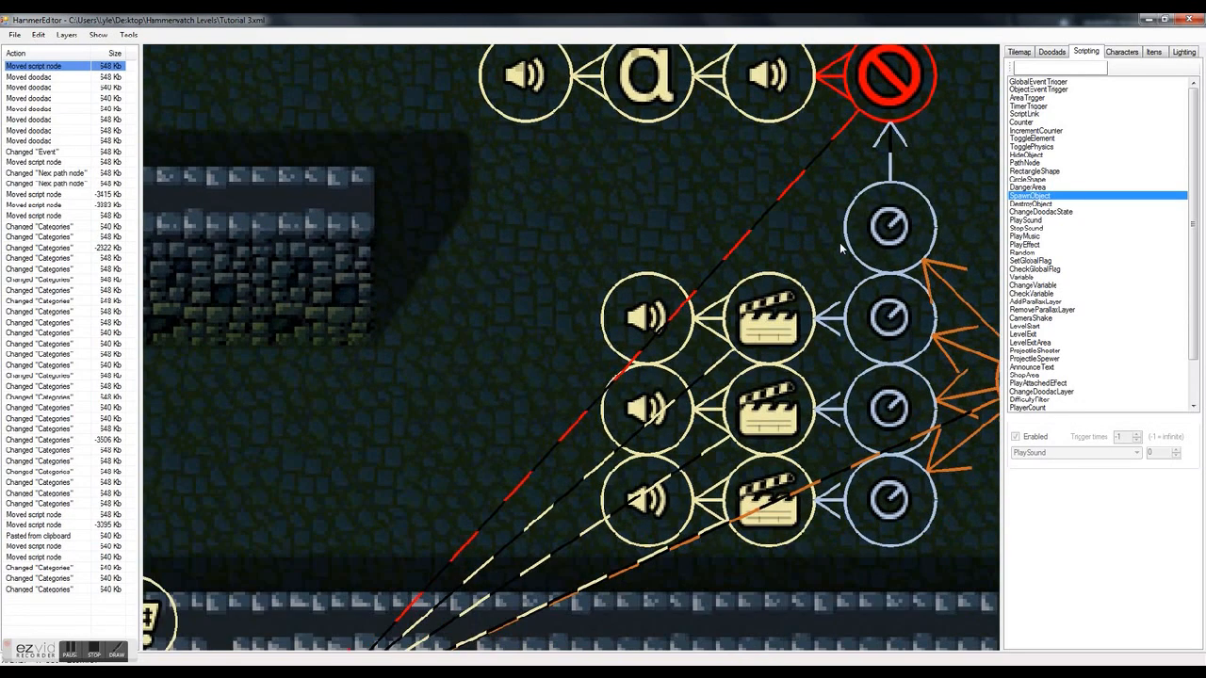
key("Right")
key("Up")
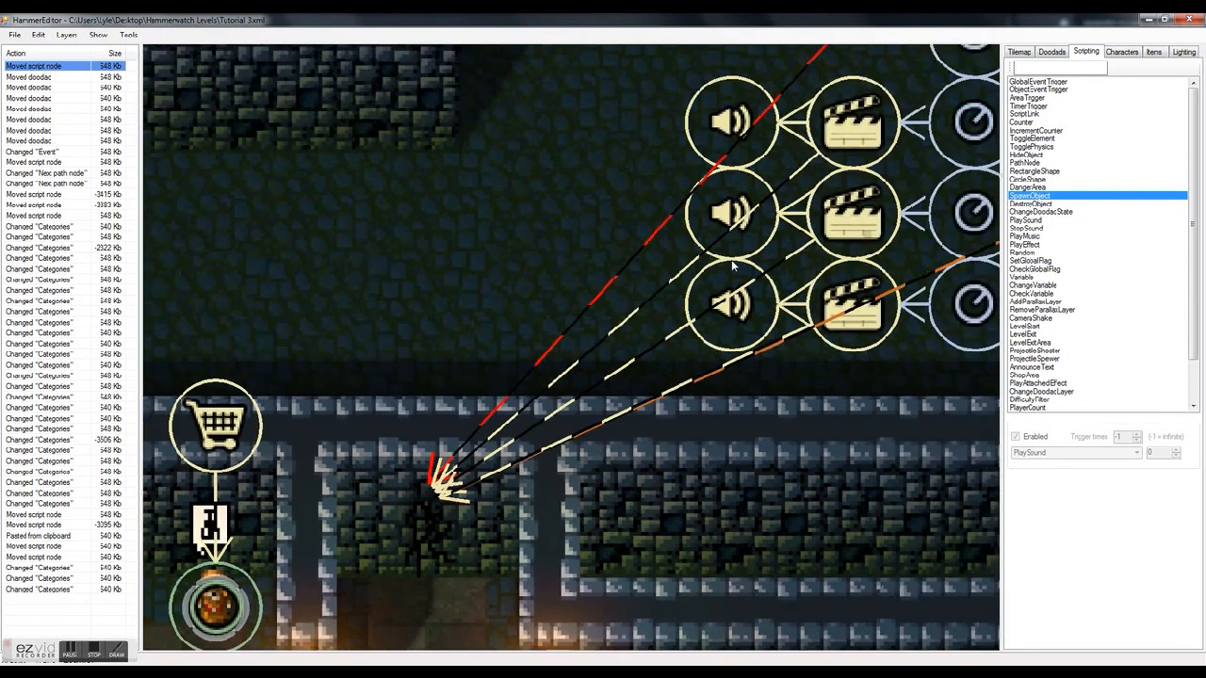
key("Left")
left_click(711, 268)
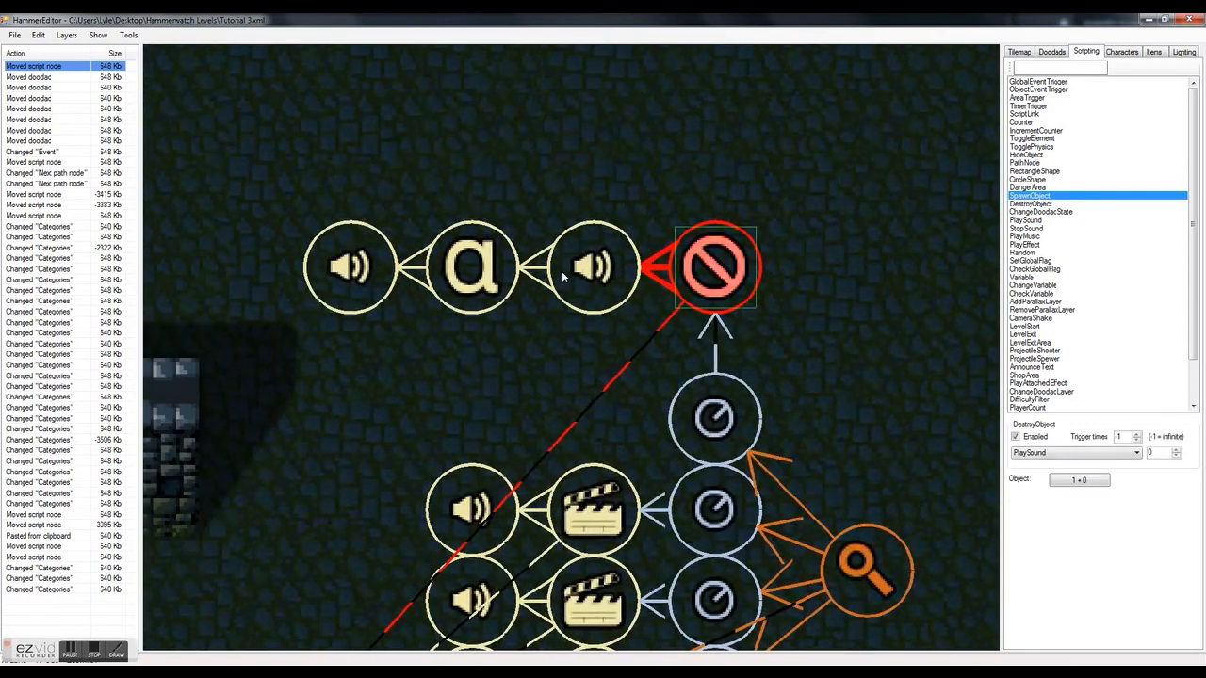
left_click(570, 274)
key("Left")
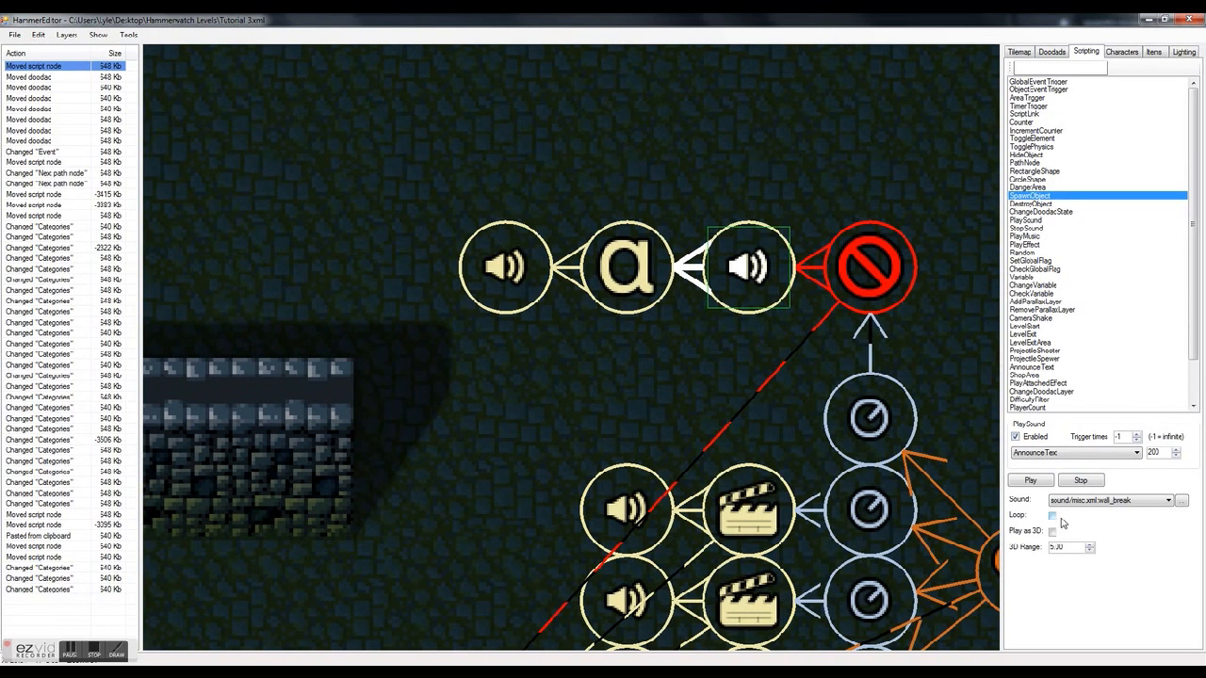
Inspect the AnnounceText node's text, time and type, and the sound settings of the PlaySound node linked after it
key("Left")
left_click(704, 270)
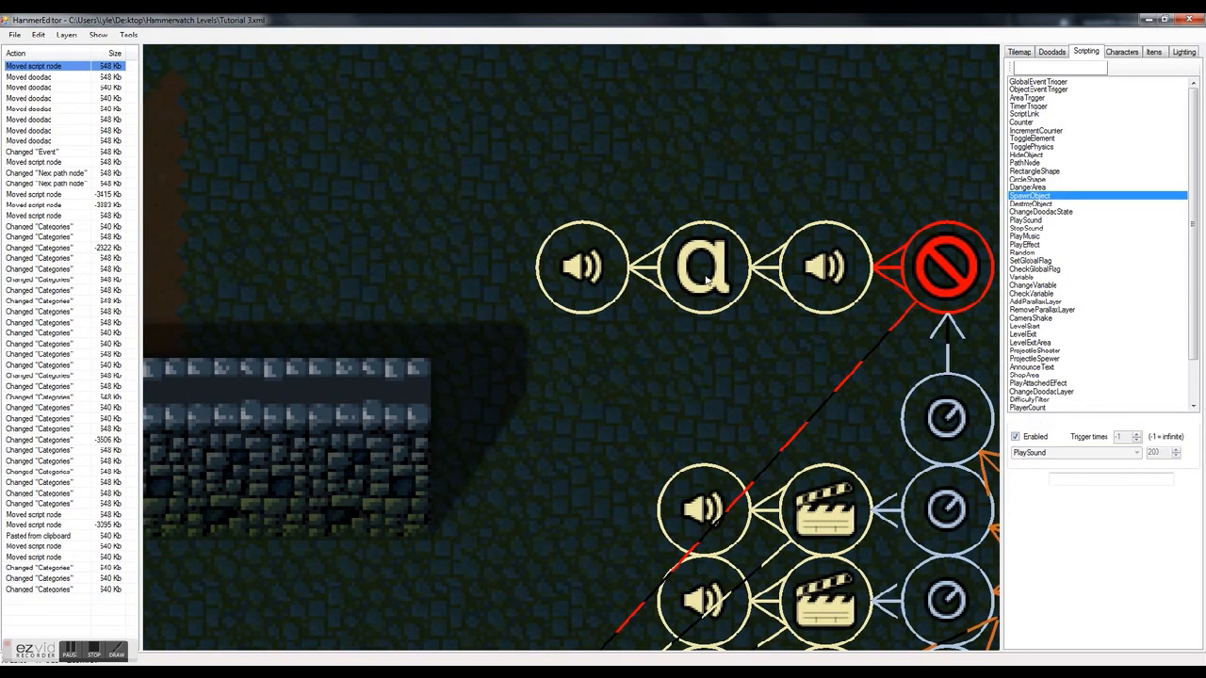
triple_click(1127, 481)
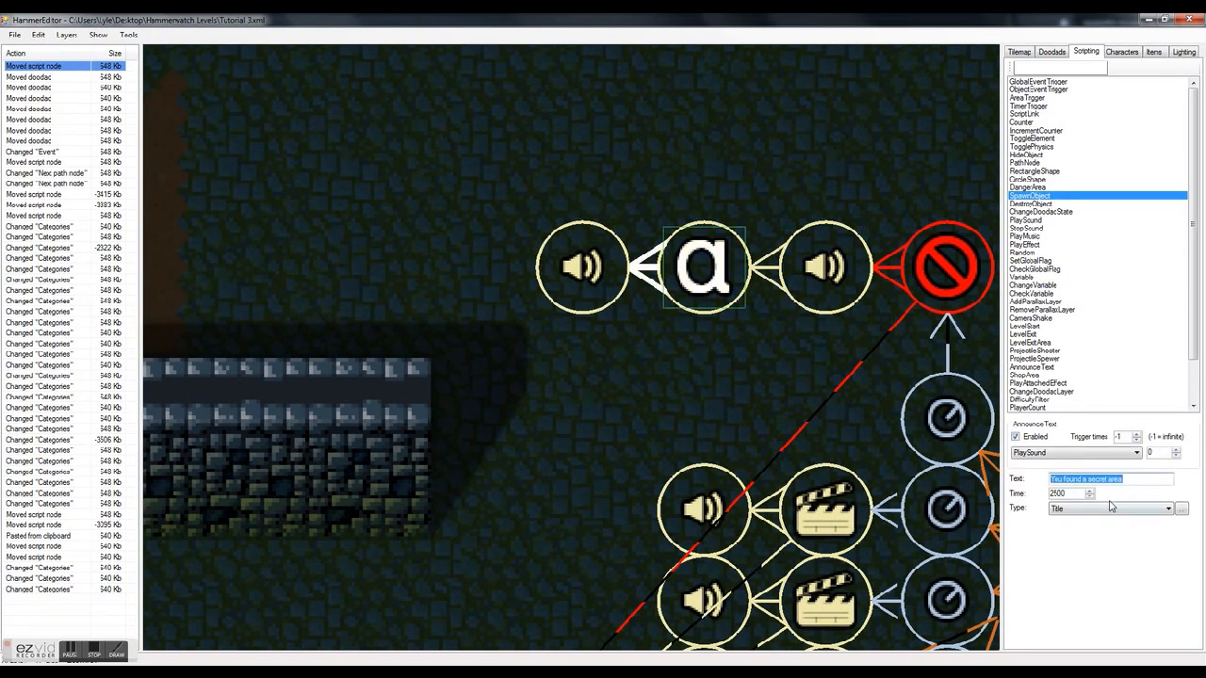
left_click(590, 277)
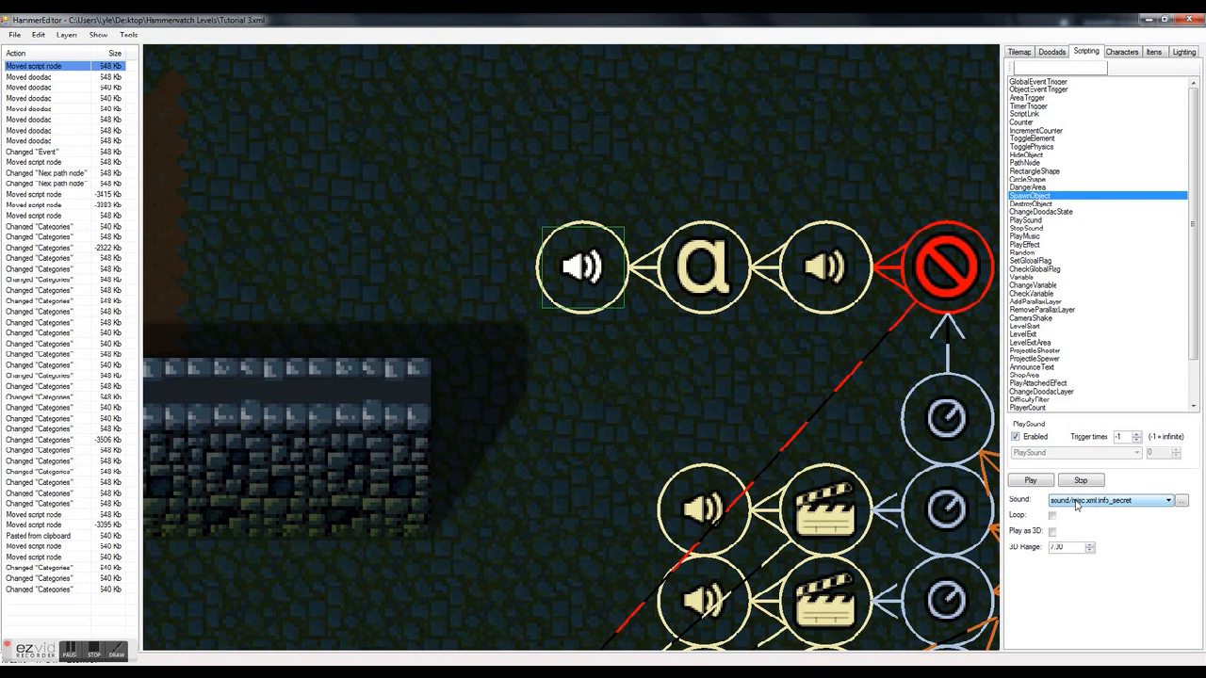
left_click(771, 410)
Look over the level from the cracked-wall alcove past the shops and lower rooms to the scripts outside the starting room
key("Down")
key("Left")
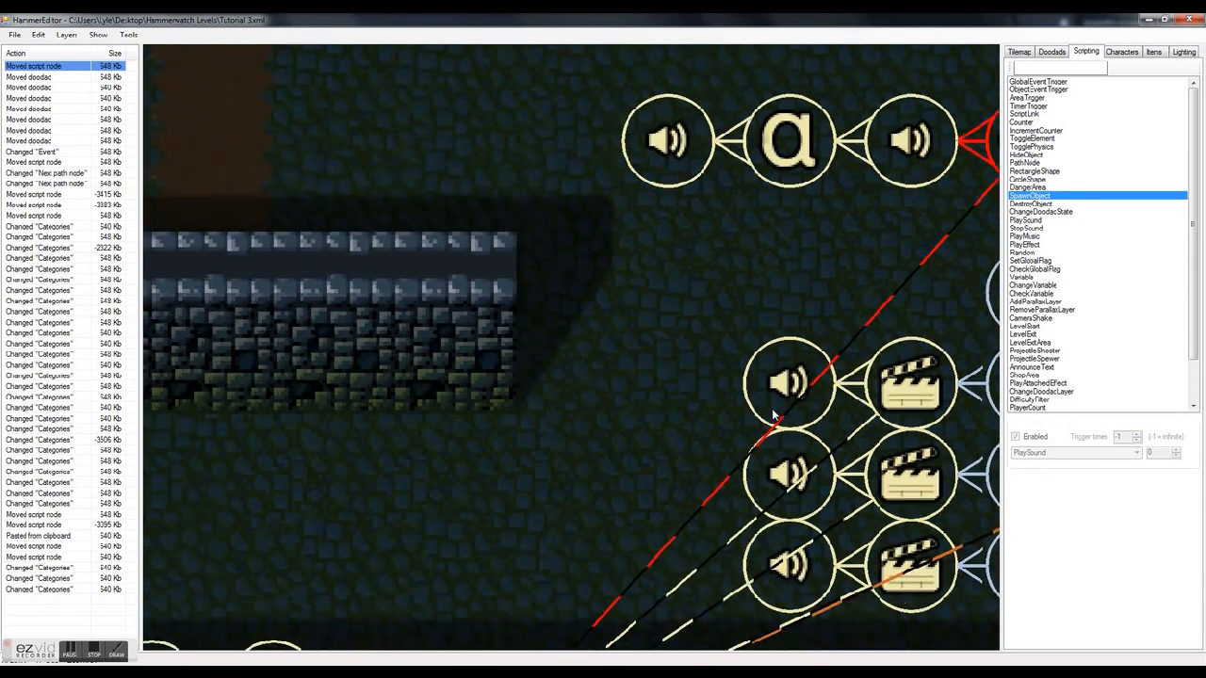
key("Right")
scroll(772, 415, "down", 1)
key("Down")
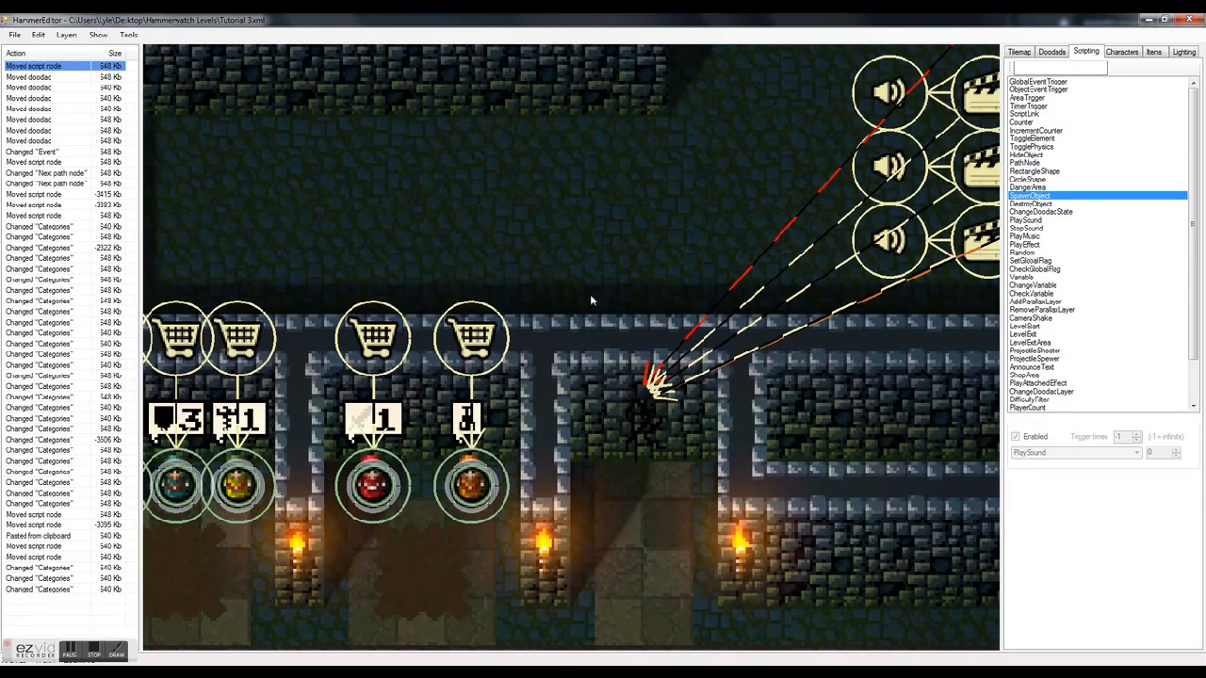
key("Down")
key("Down")
key("Left")
scroll(816, 307, "down", 1)
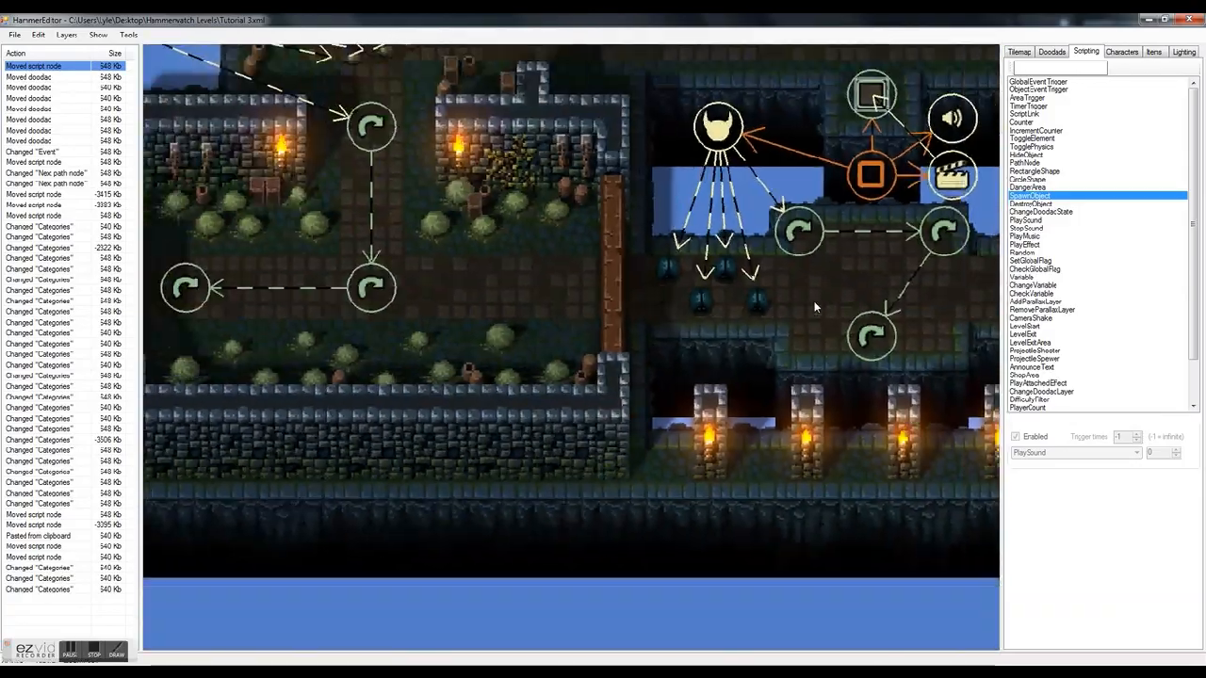
key("Up")
key("Right")
key("Up")
key("Left")
scroll(613, 351, "up", 2)
key("Left")
key("Down")
scroll(625, 341, "down", 2)
scroll(638, 337, "down", 1)
key("Down")
key("Up")
key("Left")
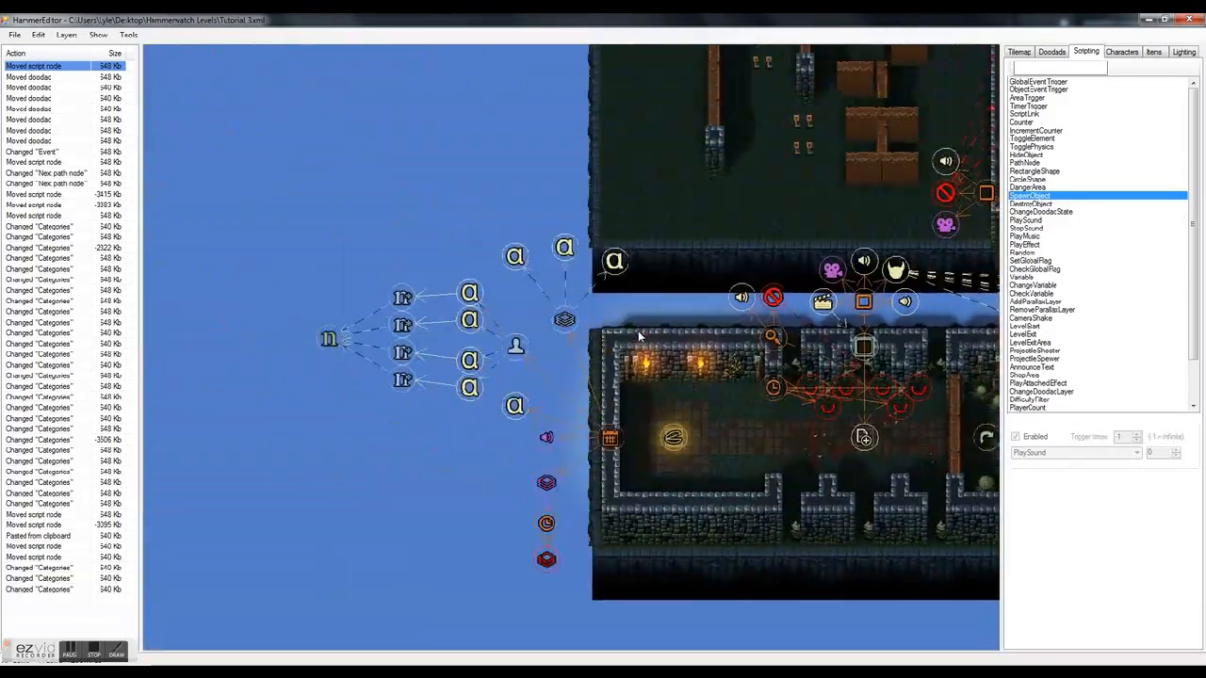
Survey the upper corridor, shop and counter scripts, returning to the trap and spawn scripts around the starting room
key("Right")
scroll(640, 335, "down", 1)
key("Up")
scroll(755, 311, "down", 1)
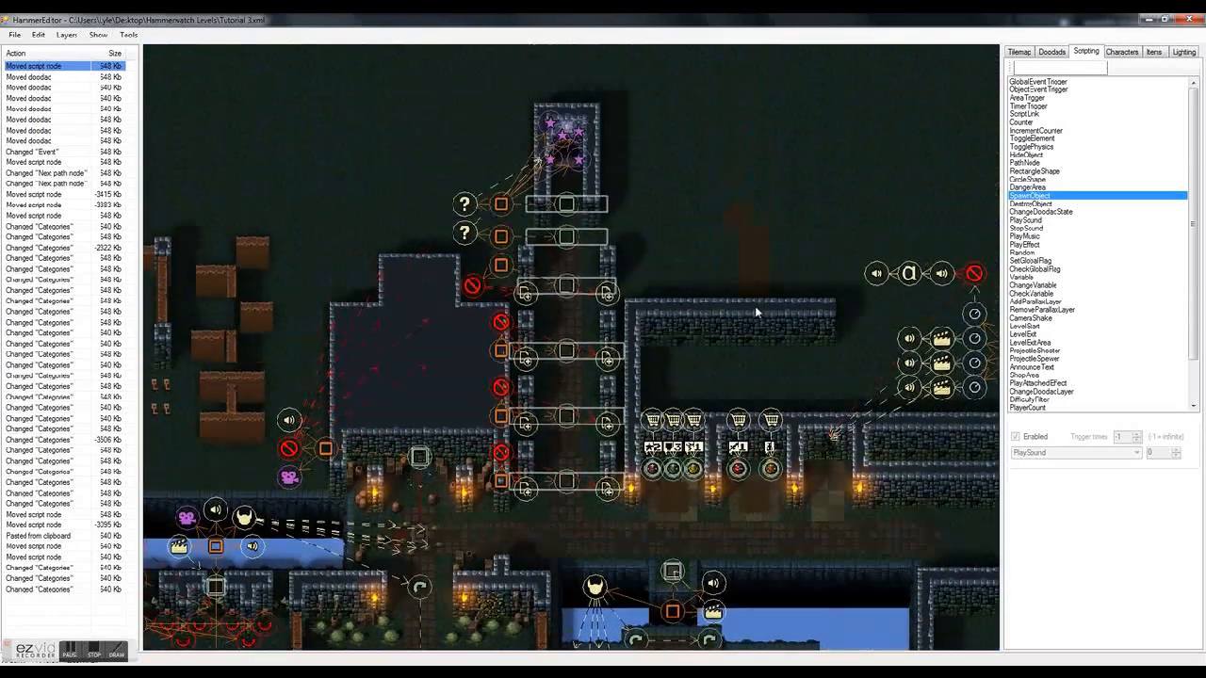
key("Right")
scroll(746, 314, "up", 2)
key("Down")
key("Left")
key("Down")
key("Left")
scroll(744, 317, "up", 1)
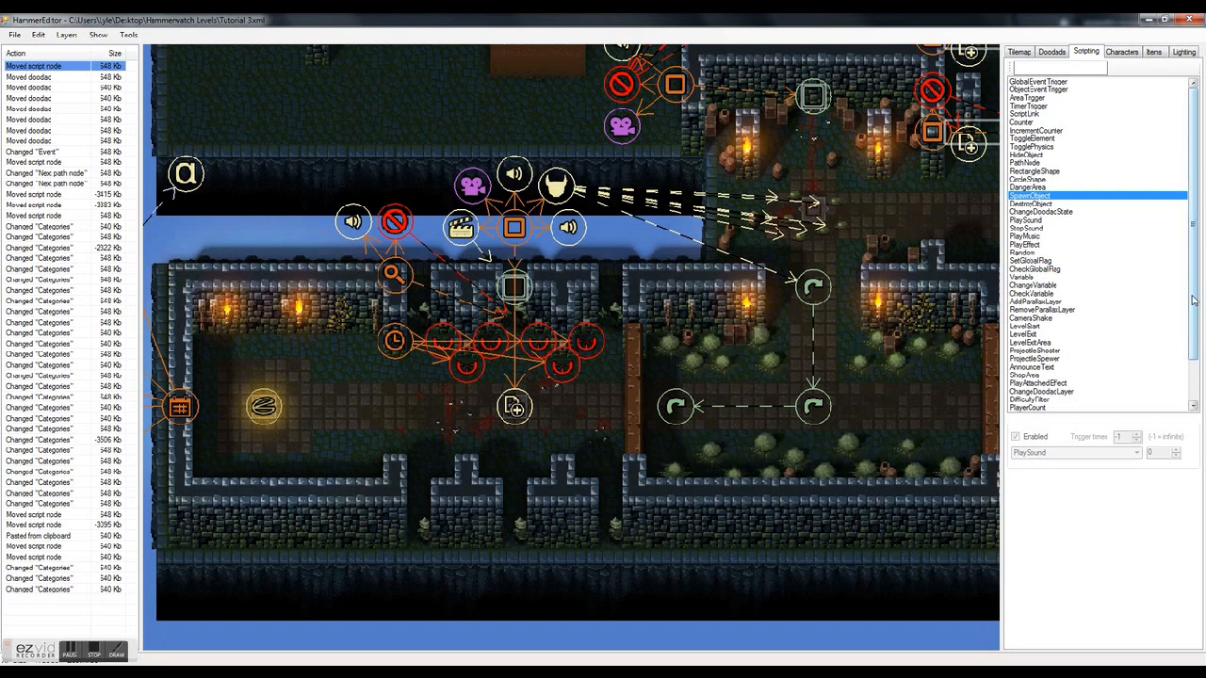
Browse the available script node types through to the end of the list and back to its beginning
left_click_drag(1194, 308, 1194, 345)
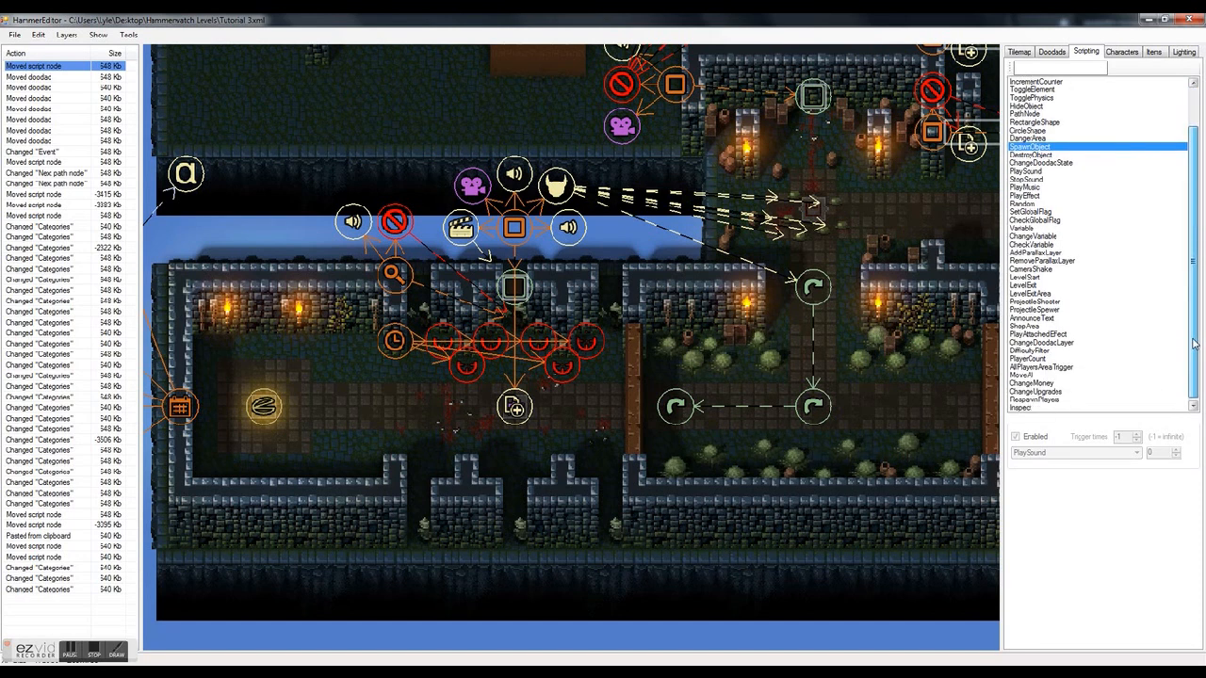
left_click(1044, 401)
left_click_drag(1190, 350, 1193, 277)
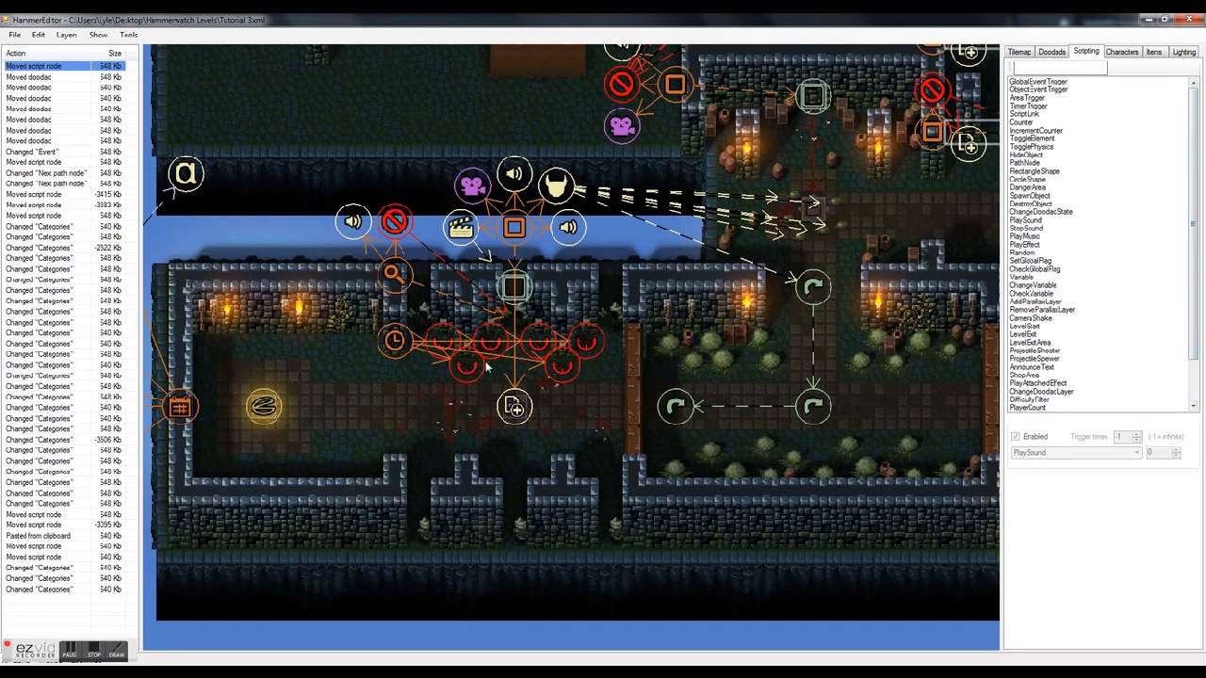
key("d")
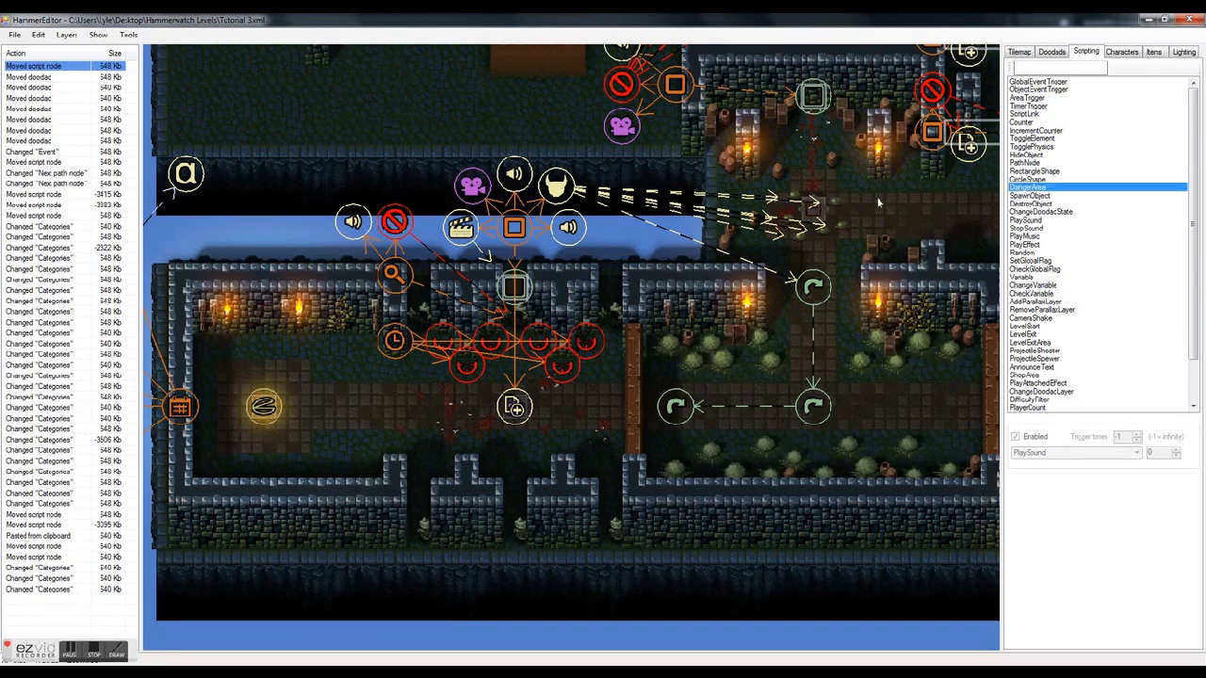
Review the scripted areas from the starting rooms across to the shops, alcove and bridge enemy spawner, and back
scroll(533, 207, "down", 1)
key("w")
key("d")
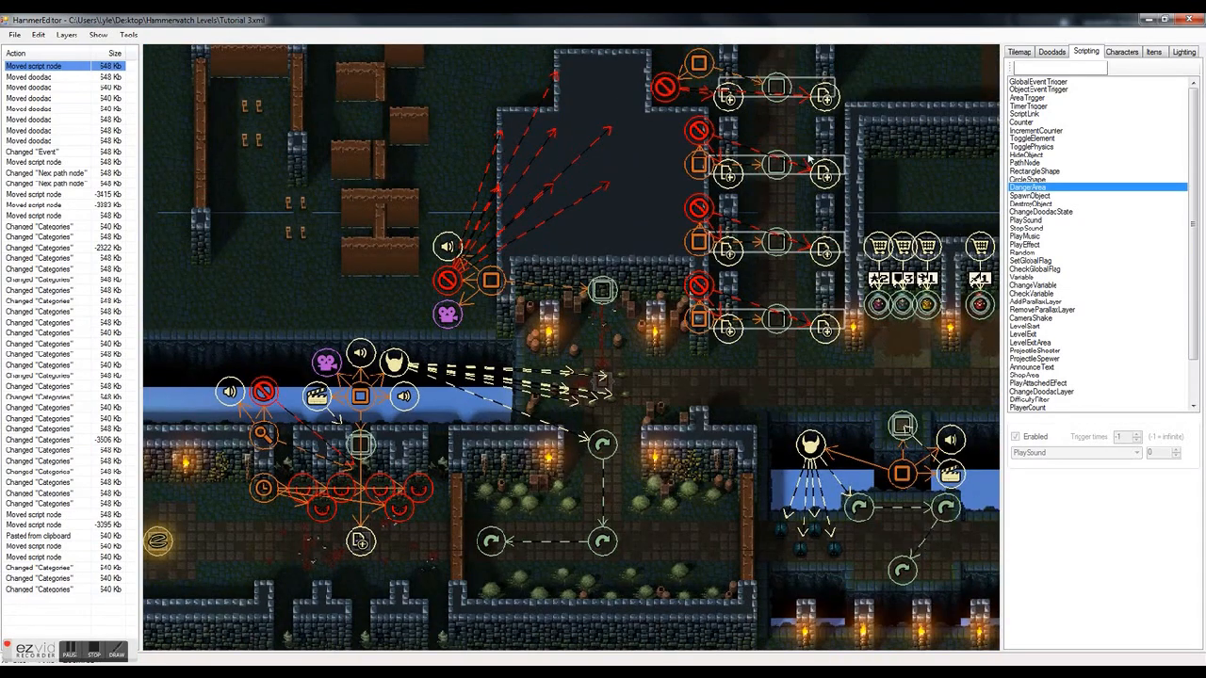
key("d")
key("d")
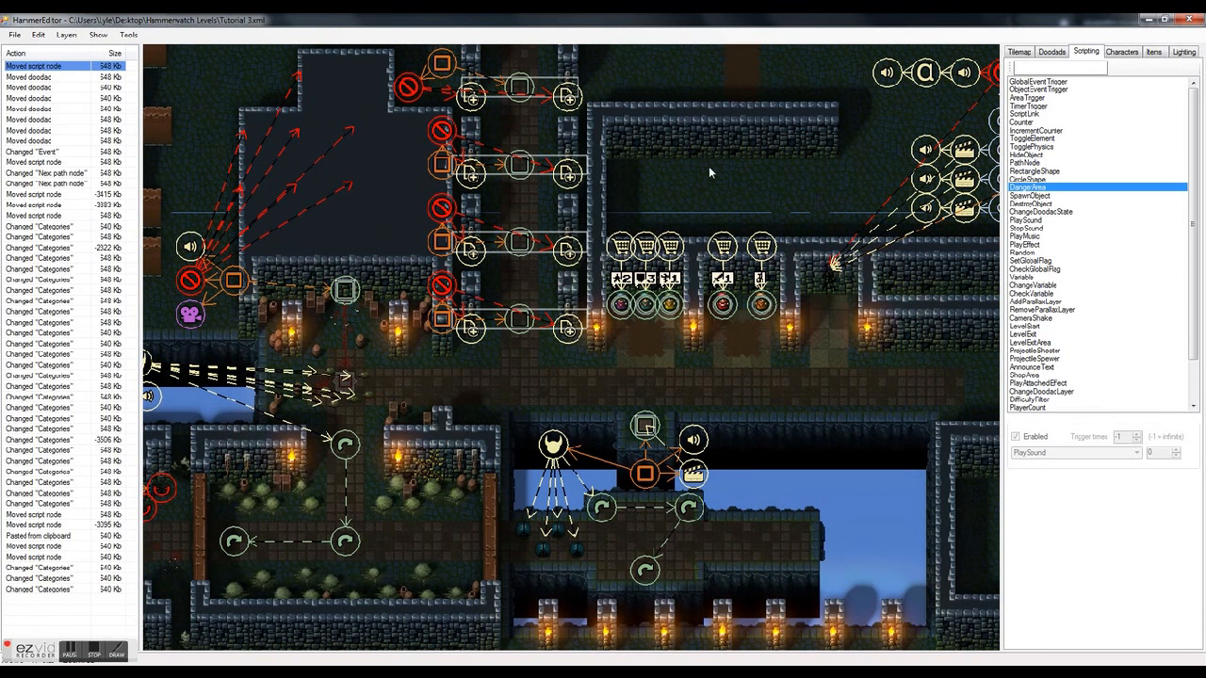
scroll(588, 350, "up", 1)
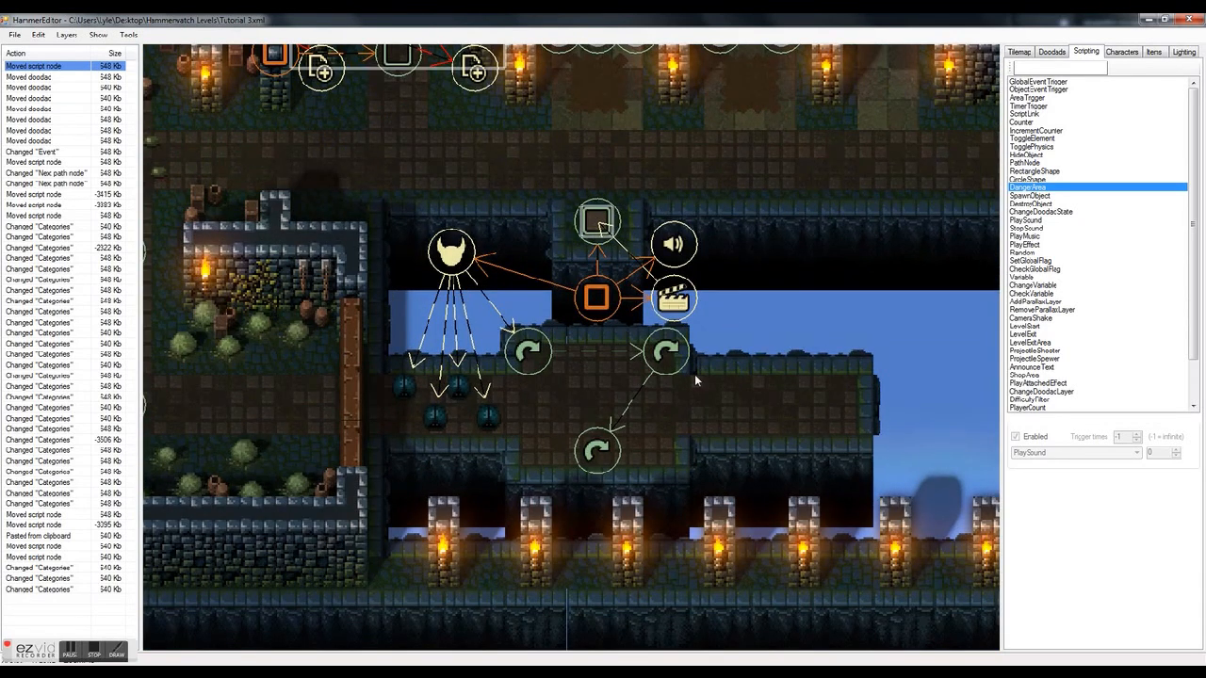
scroll(788, 403, "down", 1)
middle_click_drag(787, 402, 789, 631)
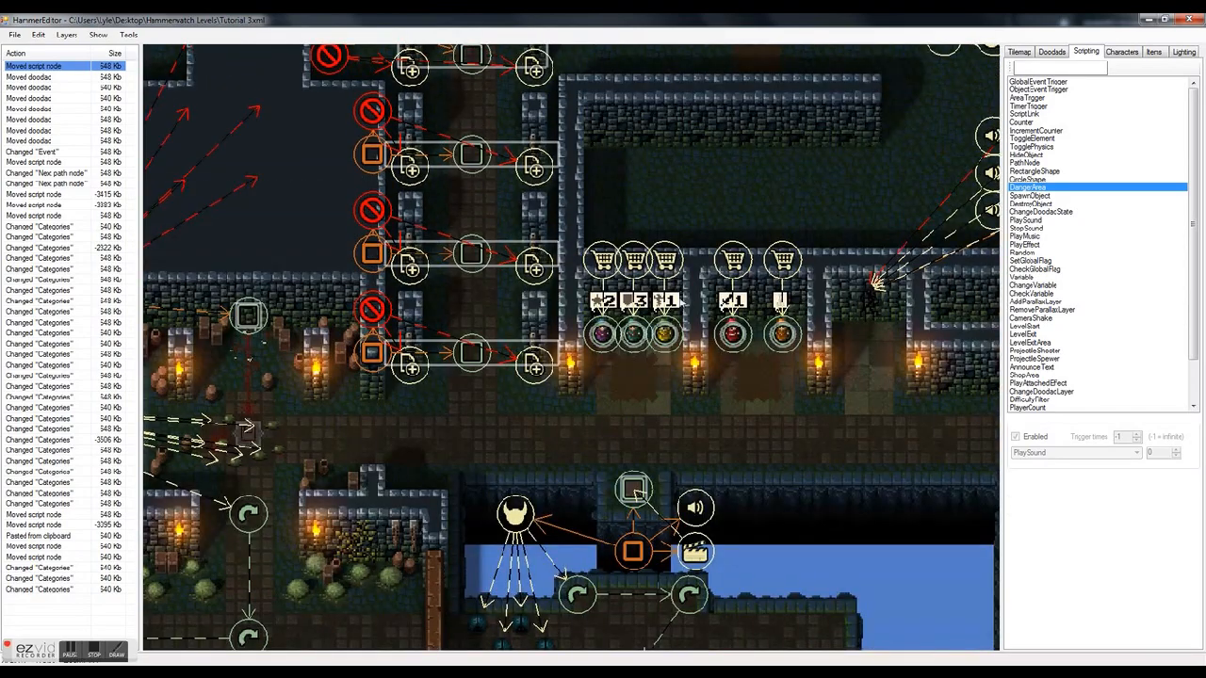
middle_click_drag(610, 211, 700, 310)
scroll(700, 309, "down", 2)
key("Up")
key("Down")
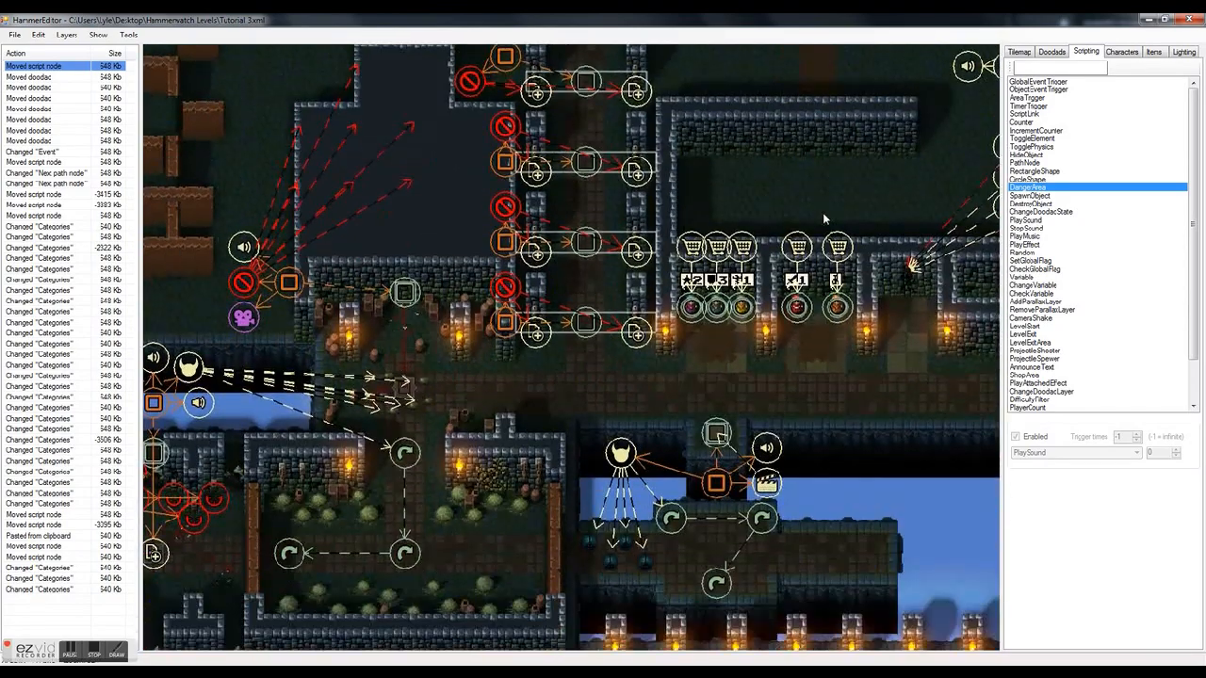
key("Left")
scroll(824, 218, "up", 1)
key("Left")
key("Left")
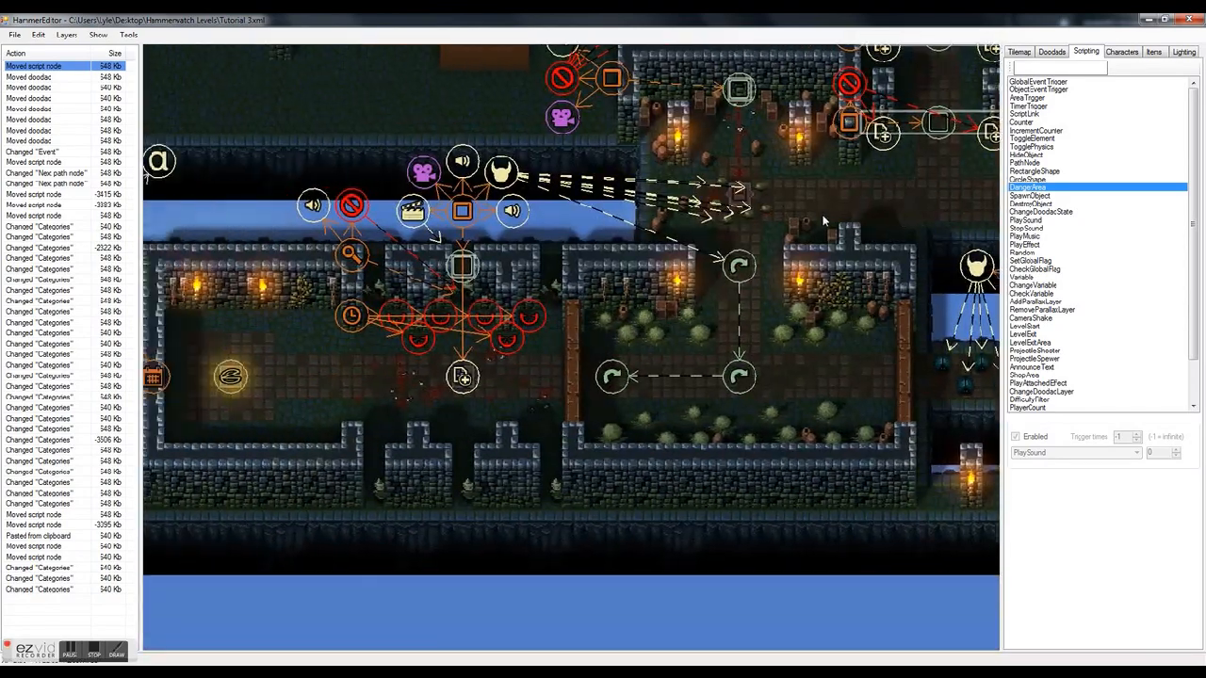